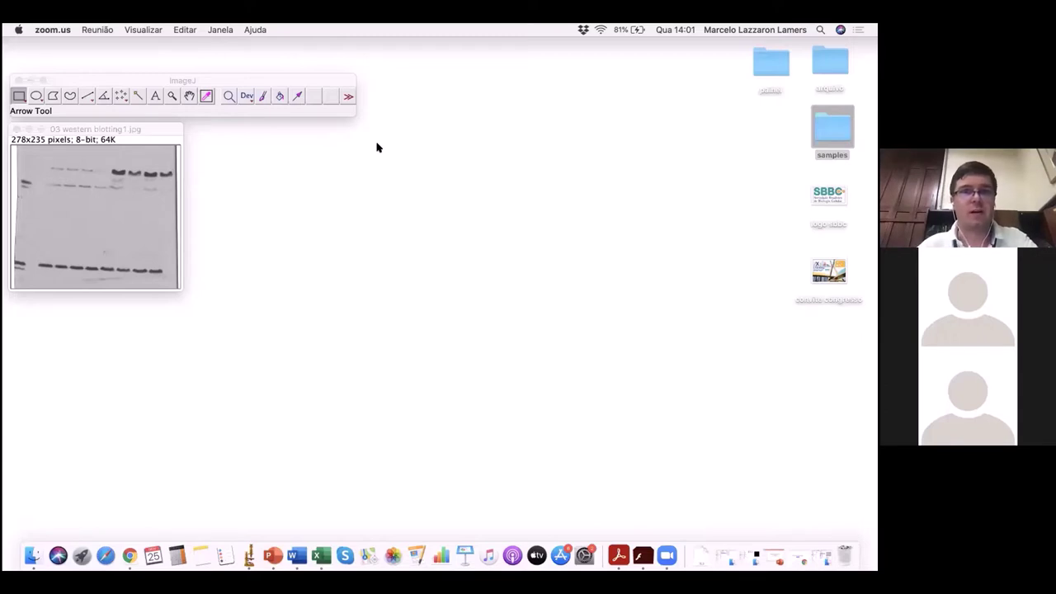
- Switch to ImageJ and position the western blot image window directly beneath the main window
{"action": "left_click", "coordinate": [156, 87]}
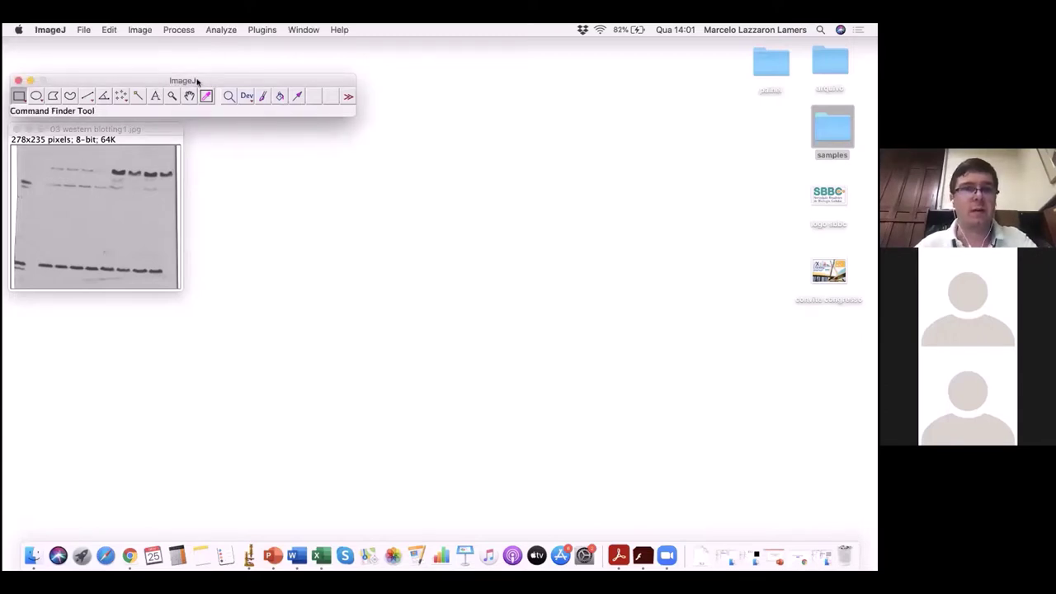
{"action": "left_click_drag", "start_coordinate": [208, 85], "coordinate": [208, 90]}
{"action": "left_click_drag", "start_coordinate": [140, 130], "coordinate": [142, 138]}
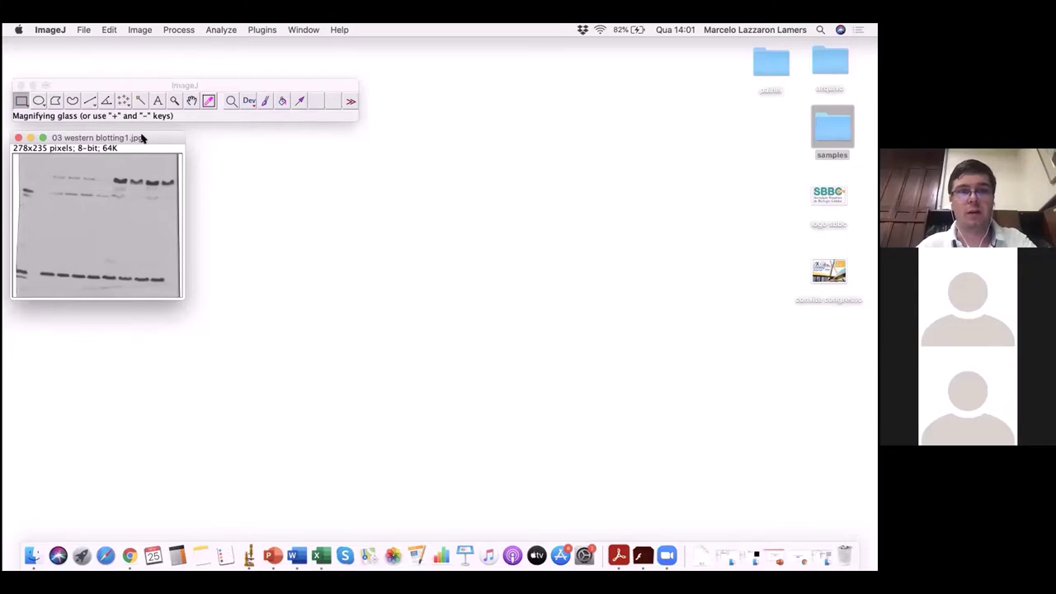
{"action": "left_click_drag", "start_coordinate": [145, 138], "coordinate": [151, 130]}
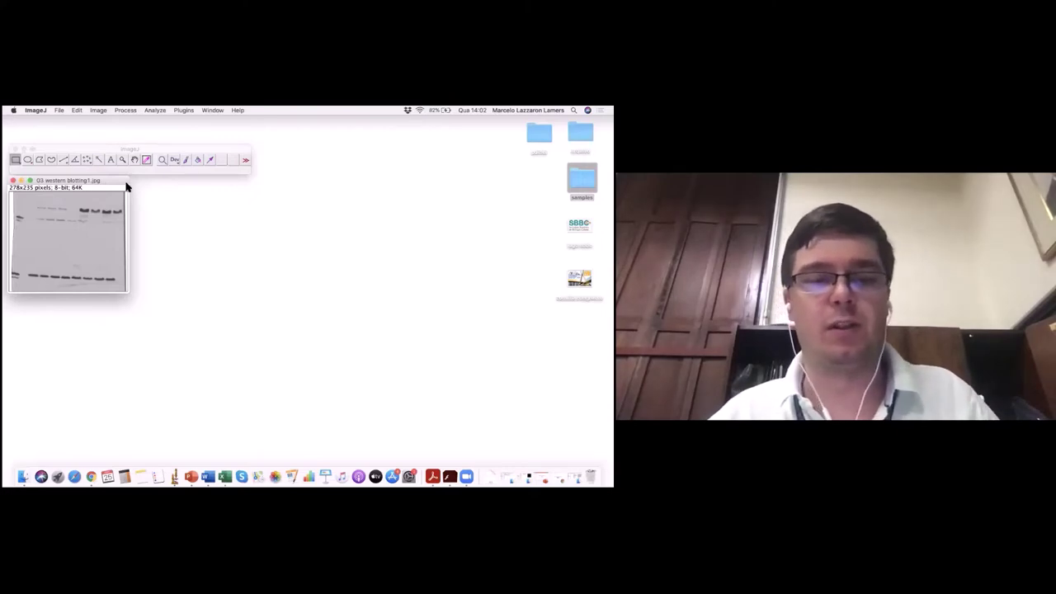
- Duplicate the western blot image under the suggested title, place the copy beside the original and enlarge it to 200%
{"action": "key", "text": "super+shift+d"}
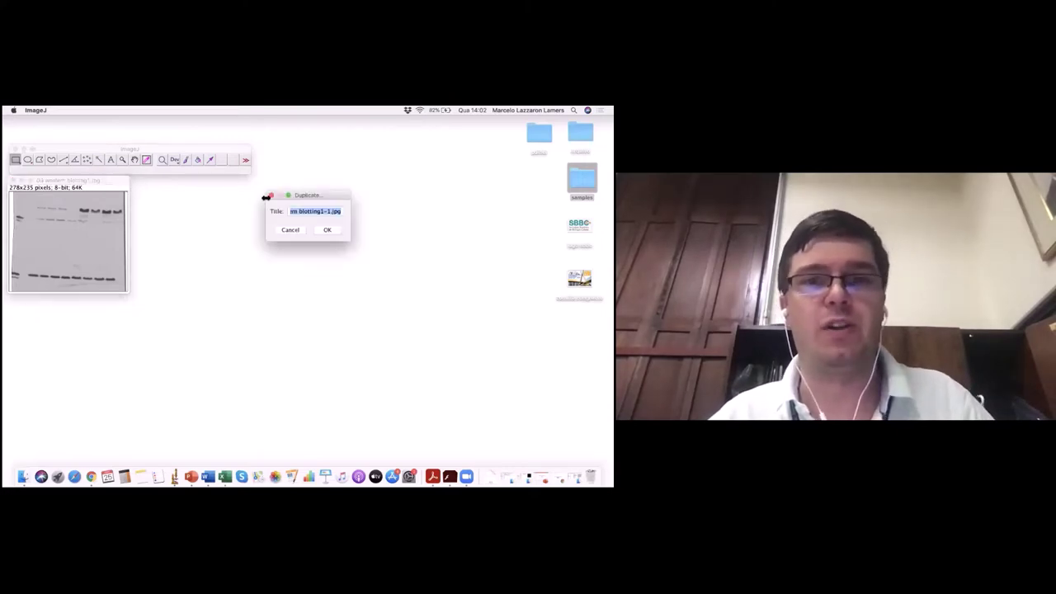
{"action": "left_click", "coordinate": [333, 231]}
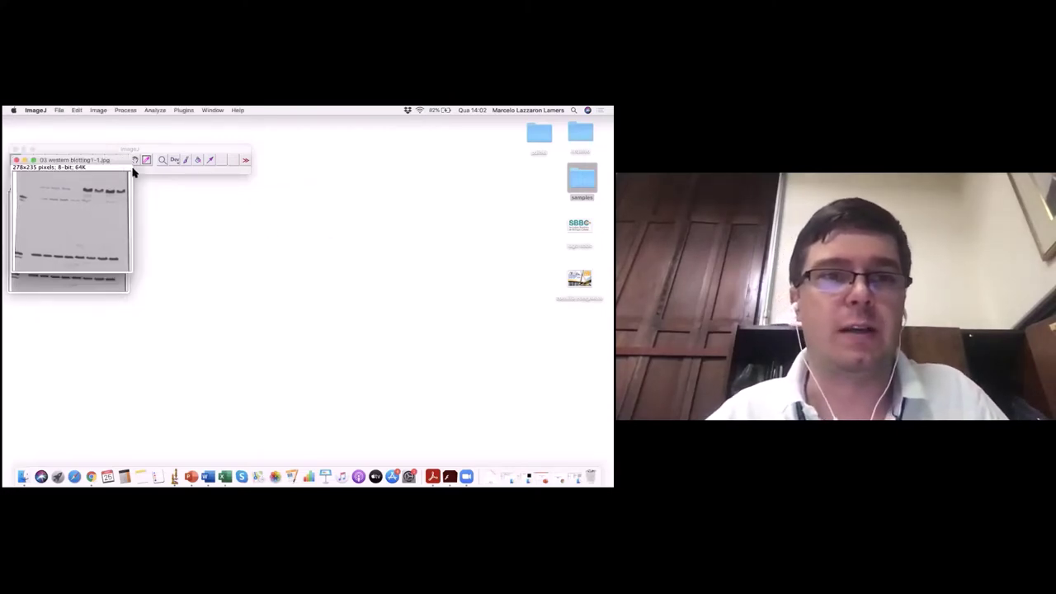
{"action": "left_click_drag", "start_coordinate": [122, 162], "coordinate": [241, 183]}
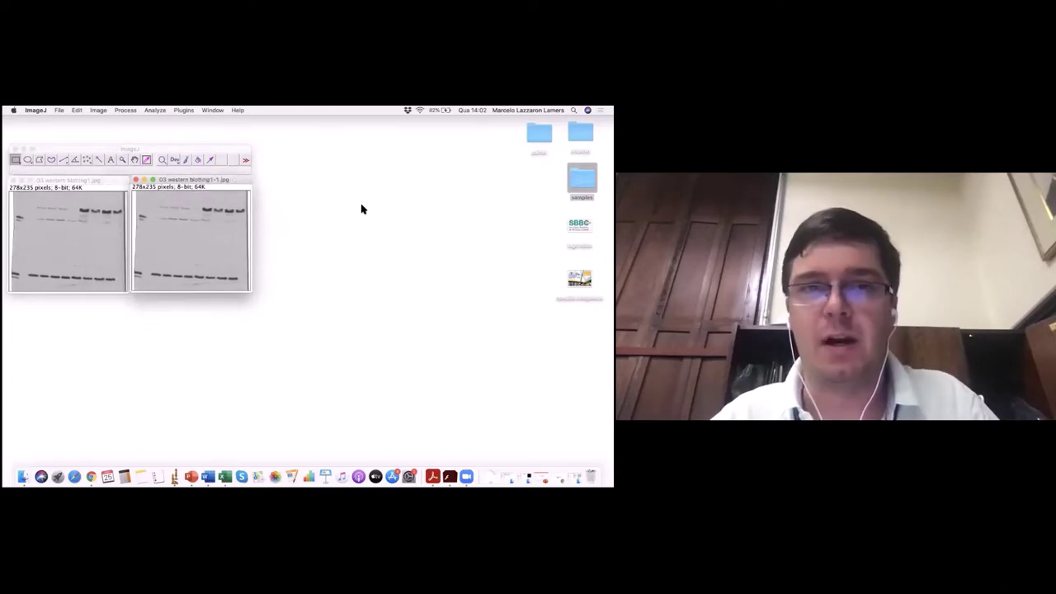
{"action": "key", "text": "plus"}
{"action": "key", "text": "plus"}
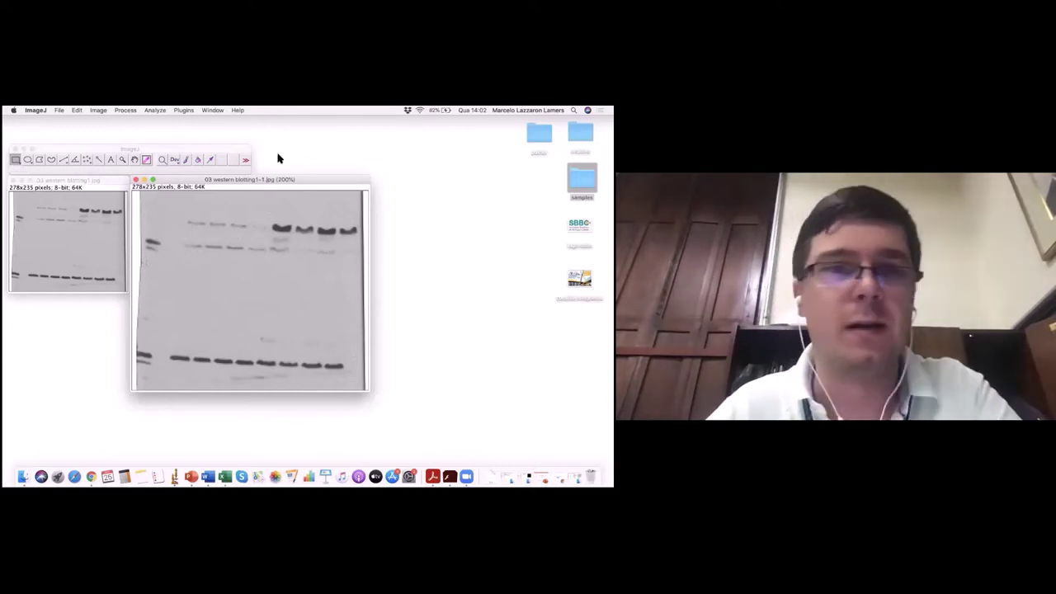
- Rotate the duplicated blot by -3.50 degrees with preview on, so the band rows lie level
{"action": "left_click", "coordinate": [96, 111]}
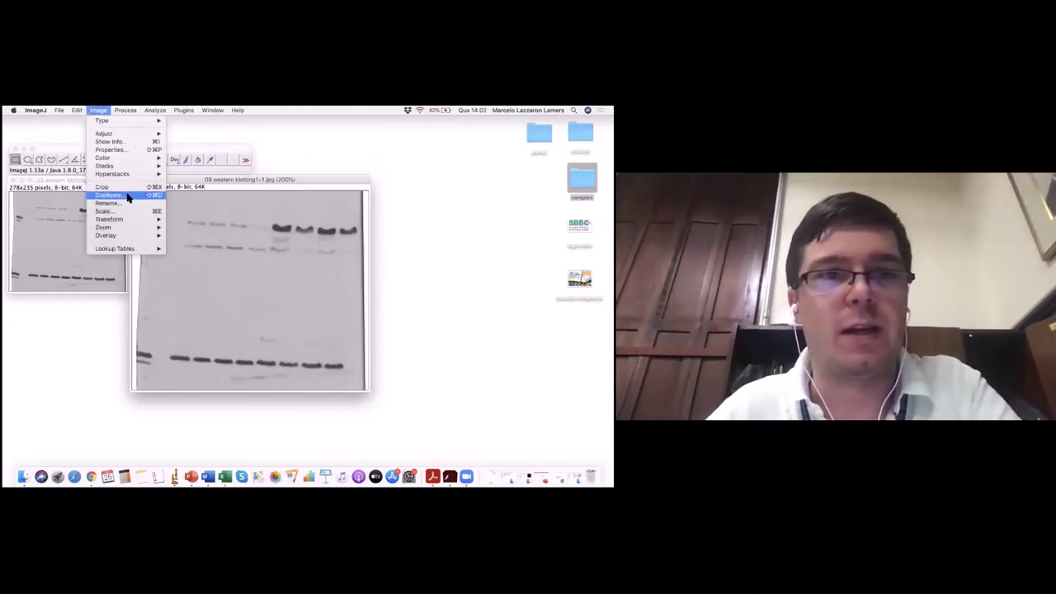
{"action": "mouse_move", "coordinate": [120, 220]}
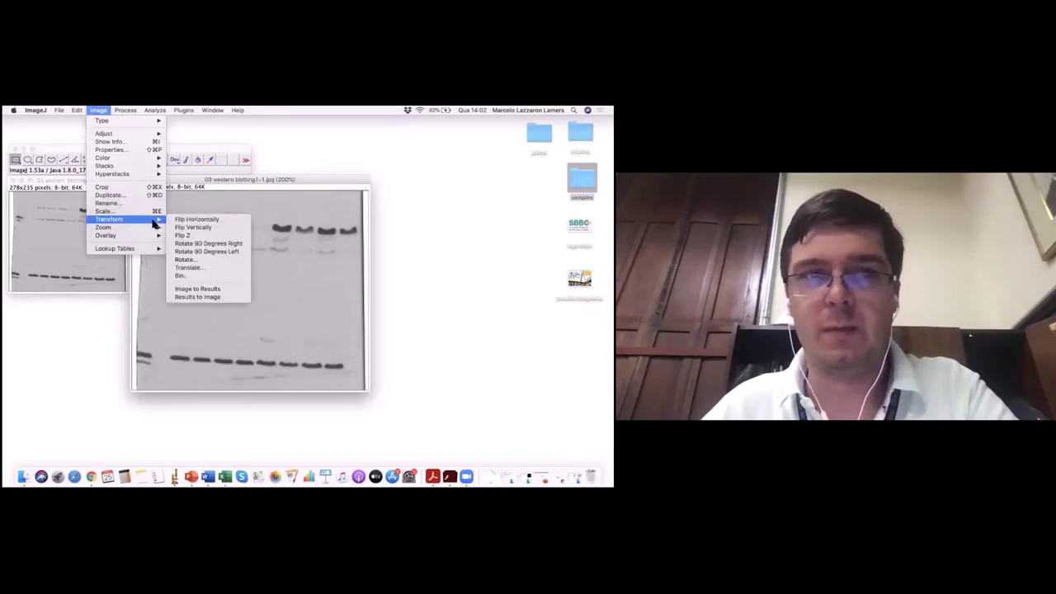
{"action": "left_click", "coordinate": [185, 260]}
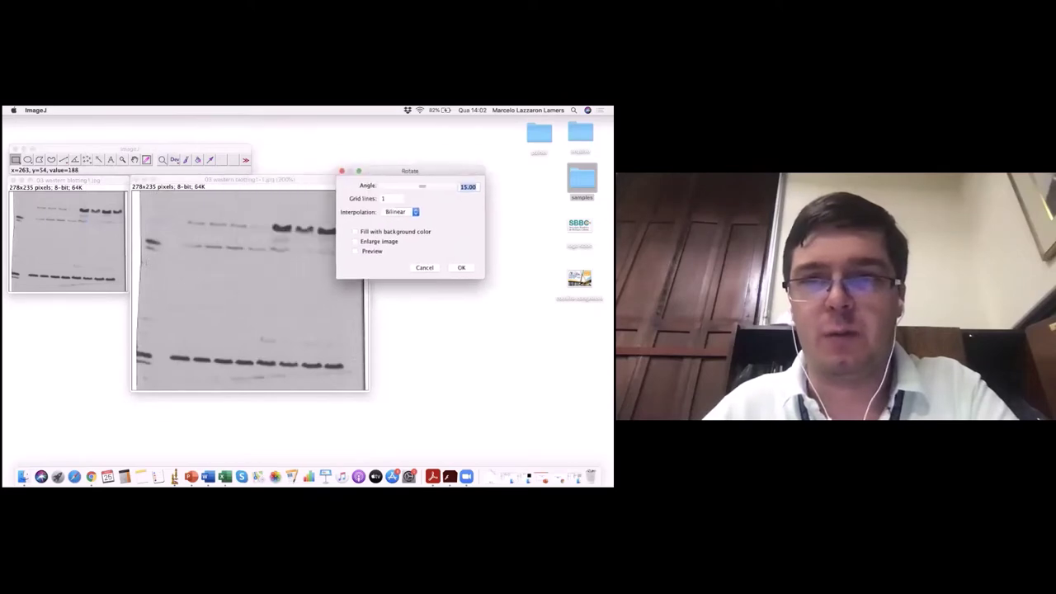
{"action": "left_click", "coordinate": [395, 256]}
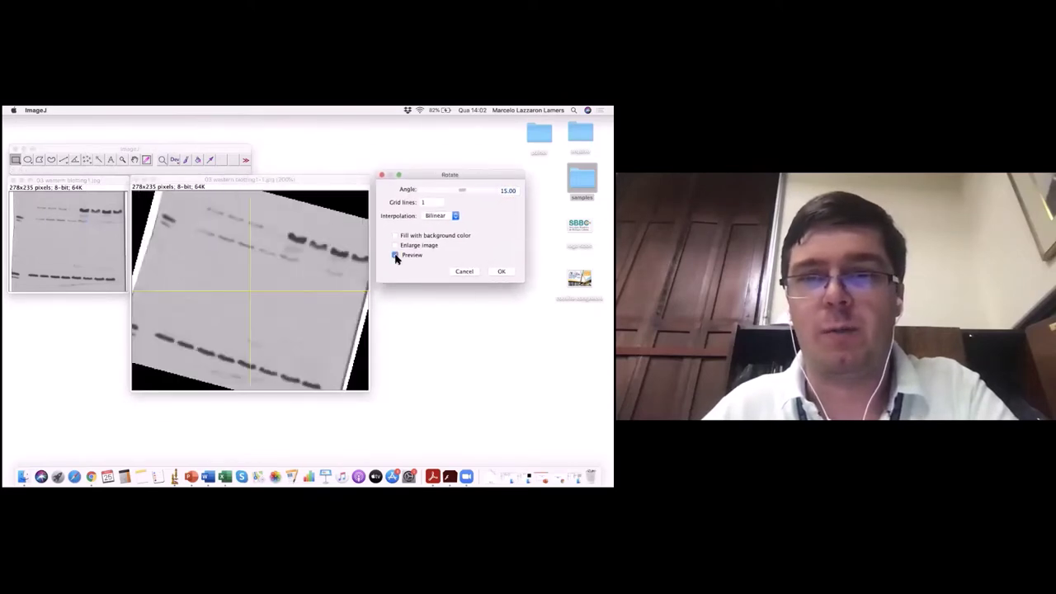
{"action": "left_click_drag", "start_coordinate": [460, 195], "coordinate": [459, 192]}
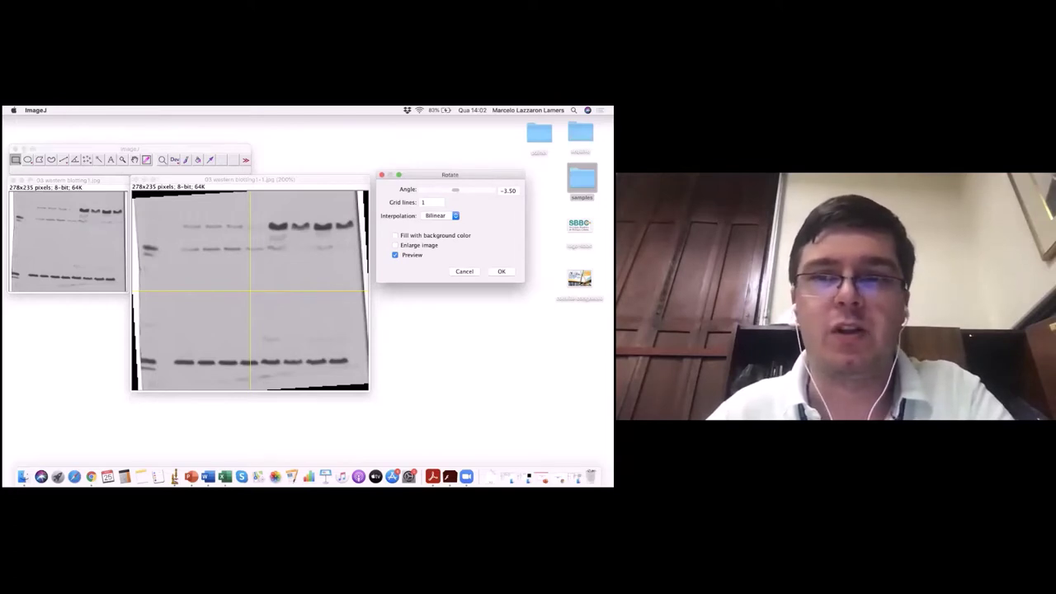
{"action": "left_click", "coordinate": [501, 271]}
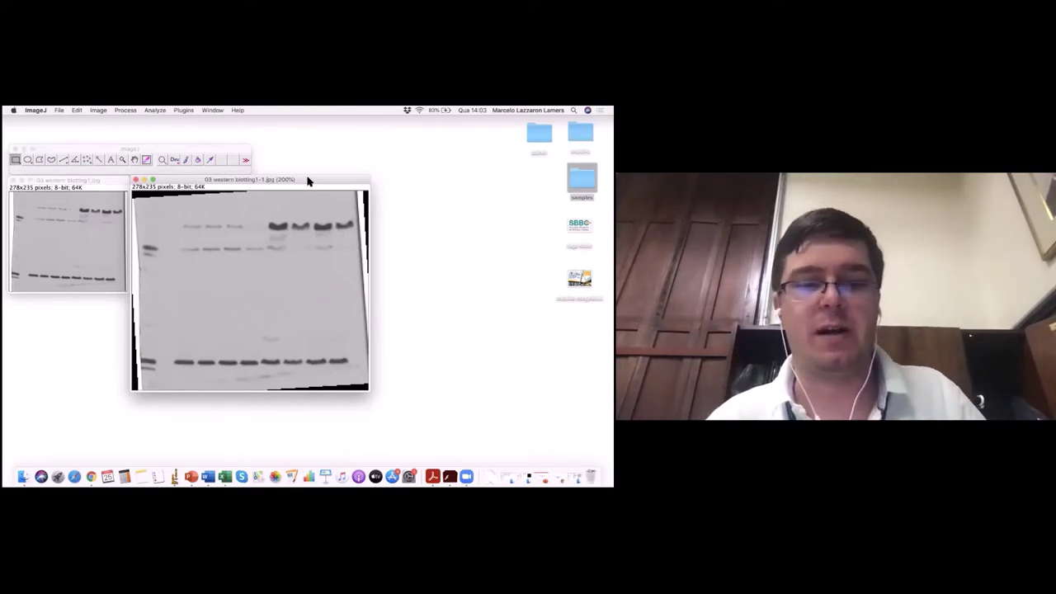
- Duplicate the rotated blot, stack the rotated image below the original at reduced size, and show the new copy beside them at 200%
{"action": "key", "text": "super+shift+d"}
{"action": "left_click", "coordinate": [334, 232]}
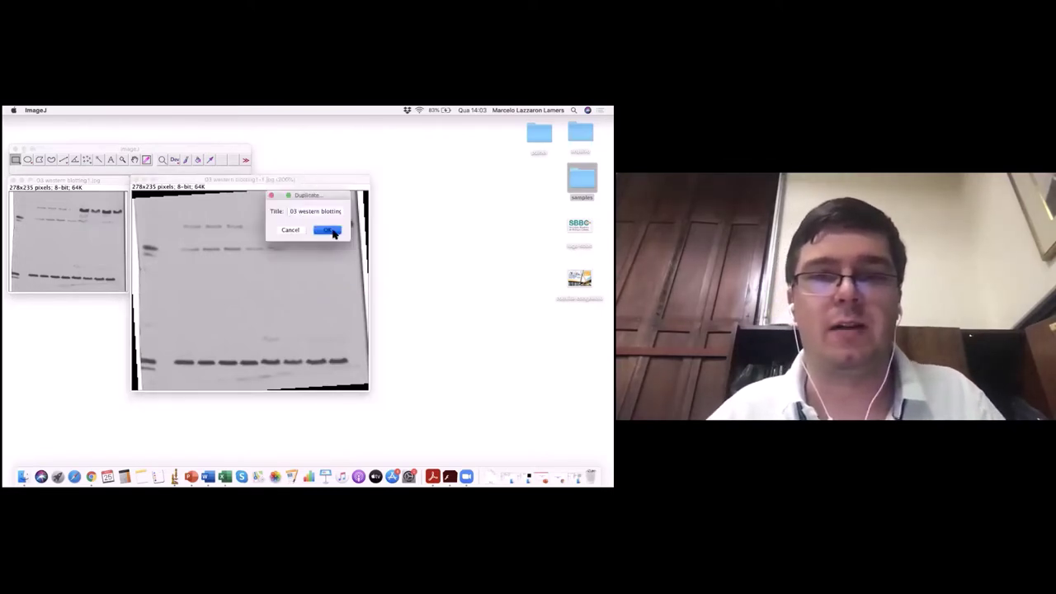
{"action": "left_click_drag", "start_coordinate": [231, 180], "coordinate": [117, 299]}
{"action": "key", "text": "minus"}
{"action": "left_click_drag", "start_coordinate": [130, 170], "coordinate": [268, 186]}
{"action": "key", "text": "plus"}
{"action": "key", "text": "plus"}
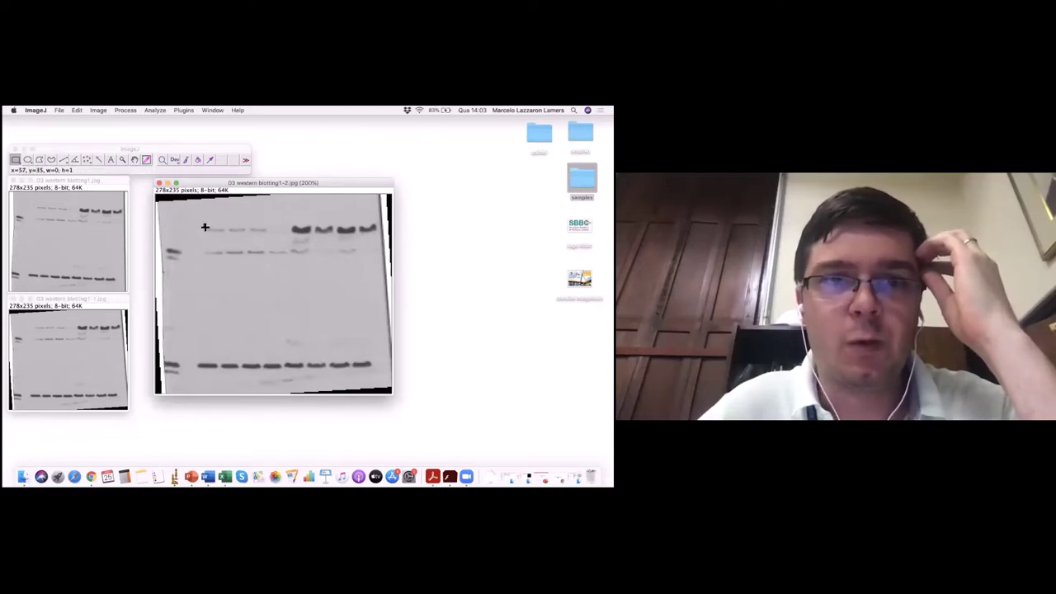
- Draw a rectangular selection of about 26 × 16 pixels closely around the first faint band in the upper row
{"action": "left_click_drag", "start_coordinate": [204, 224], "coordinate": [224, 238]}
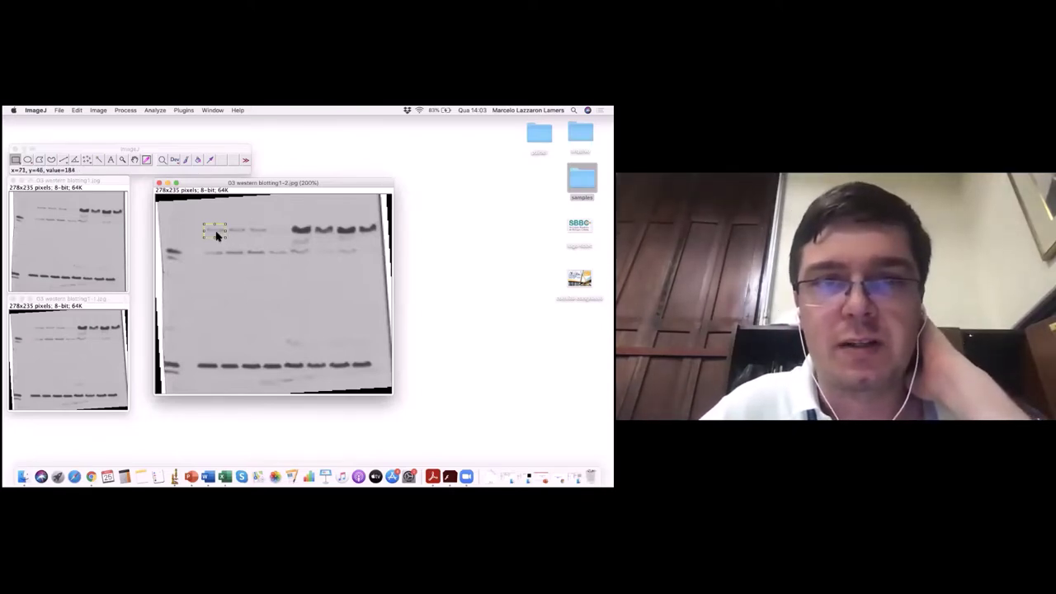
{"action": "mouse_move", "coordinate": [217, 236]}
{"action": "left_mouse_down"}
{"action": "mouse_move", "coordinate": [366, 234]}
{"action": "mouse_move", "coordinate": [212, 231]}
{"action": "left_mouse_up"}
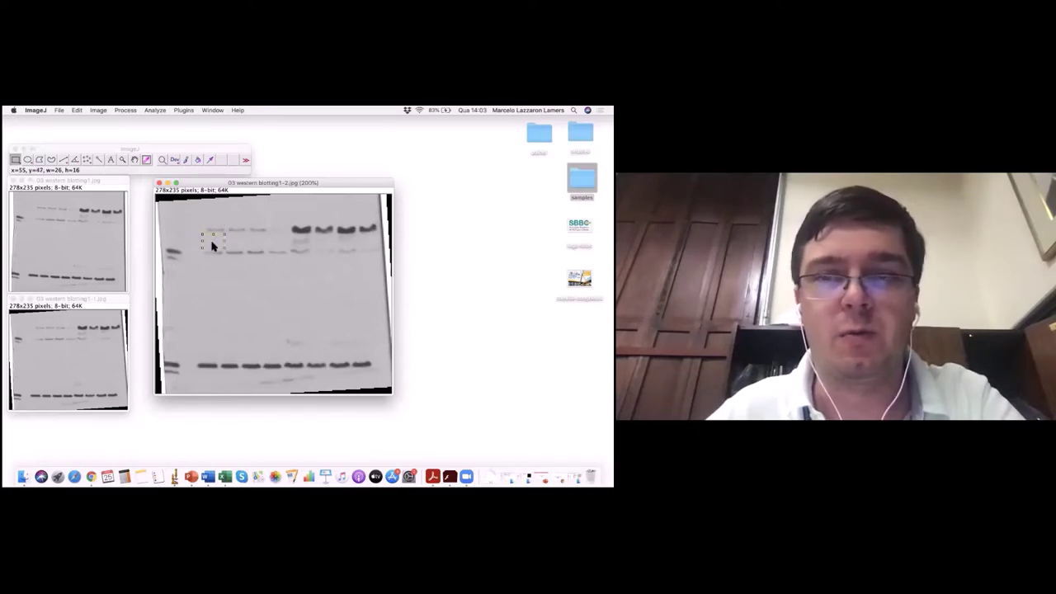
{"action": "left_click_drag", "start_coordinate": [213, 246], "coordinate": [212, 233]}
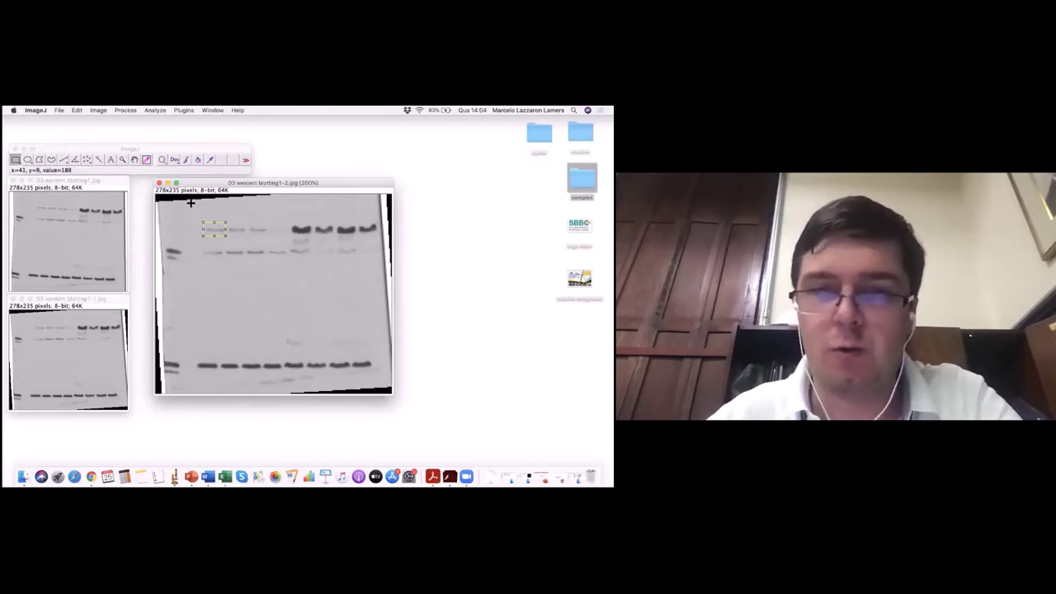
{"action": "key", "text": "Right"}
{"action": "key", "text": "Right"}
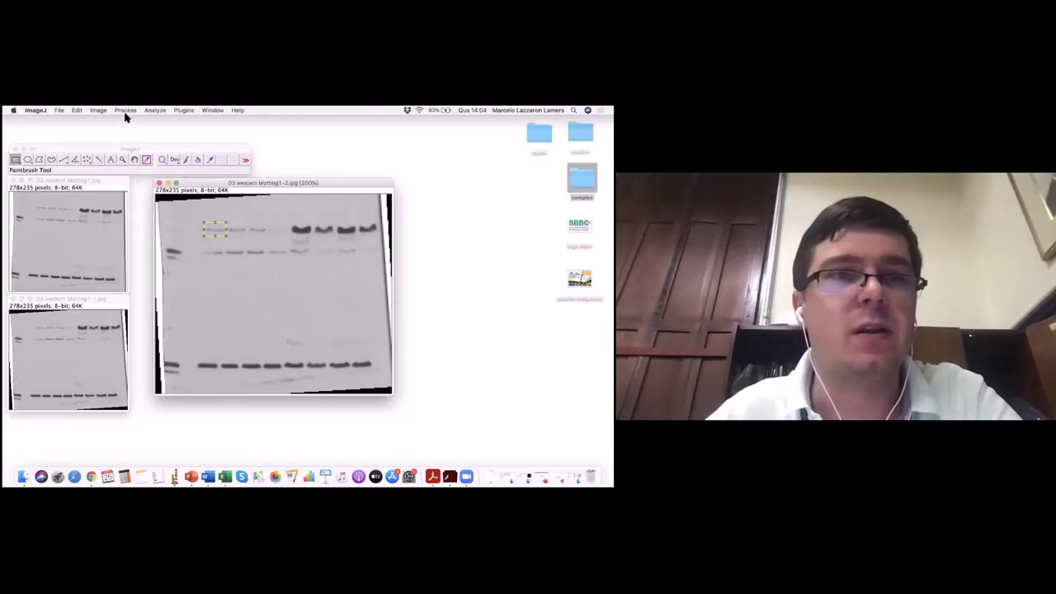
- Register the selection around the first upper band as the first lane for gel analysis
{"action": "left_click", "coordinate": [125, 113]}
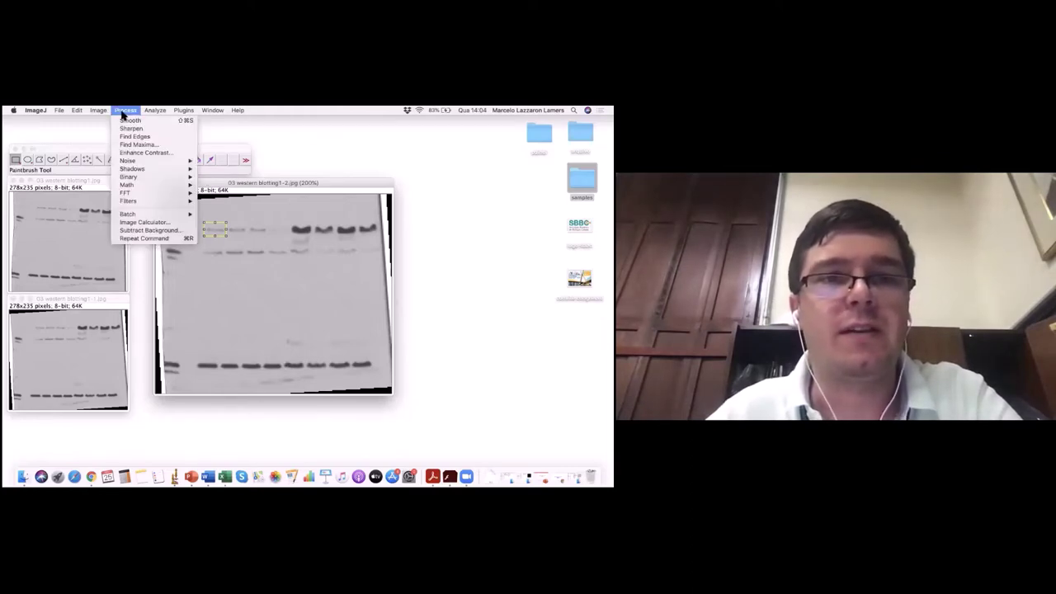
{"action": "mouse_move", "coordinate": [154, 114]}
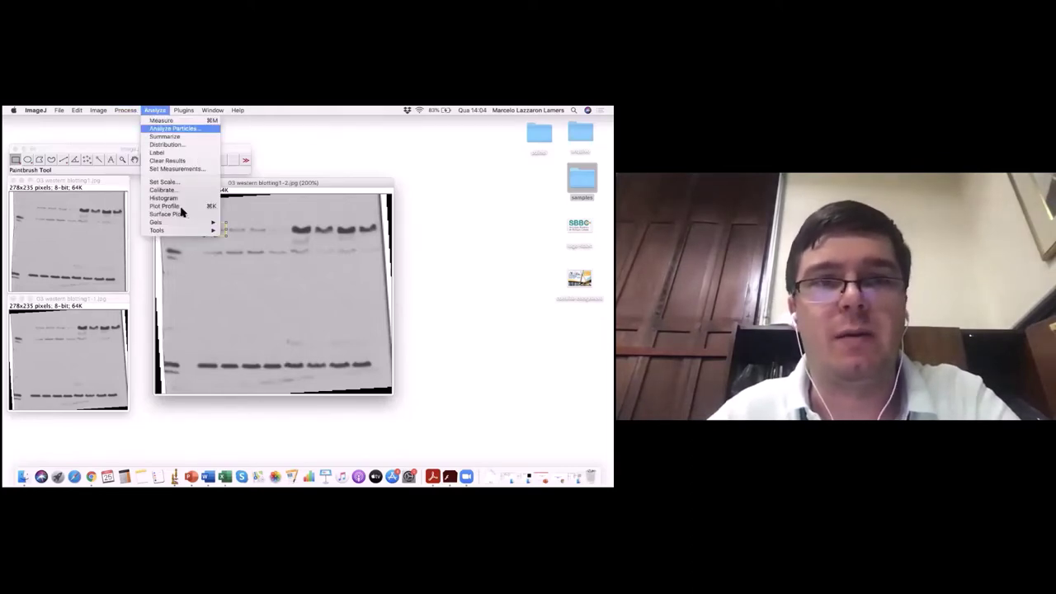
{"action": "mouse_move", "coordinate": [186, 222]}
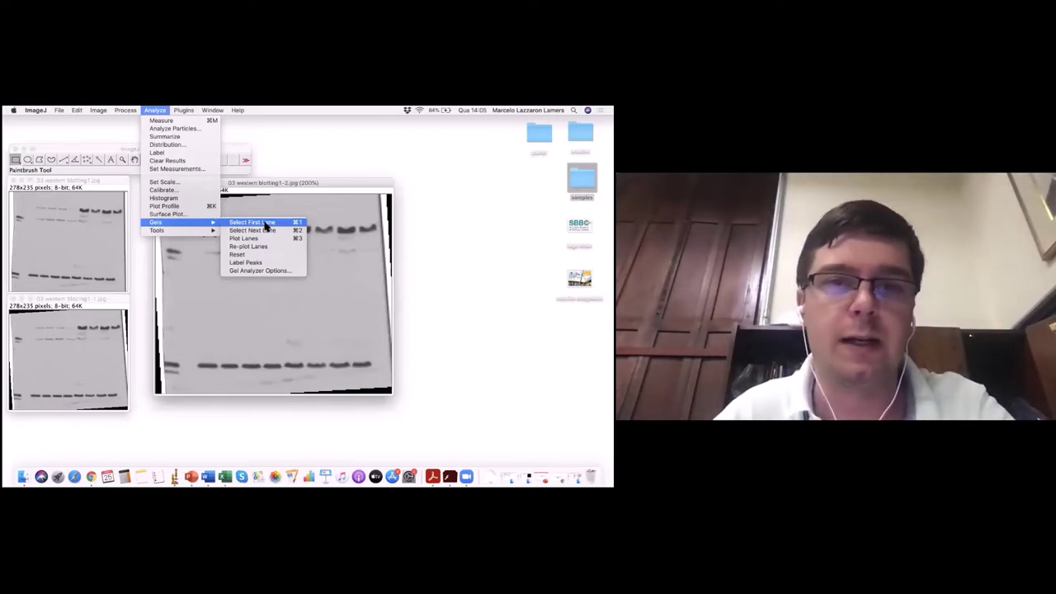
{"action": "left_click", "coordinate": [266, 222]}
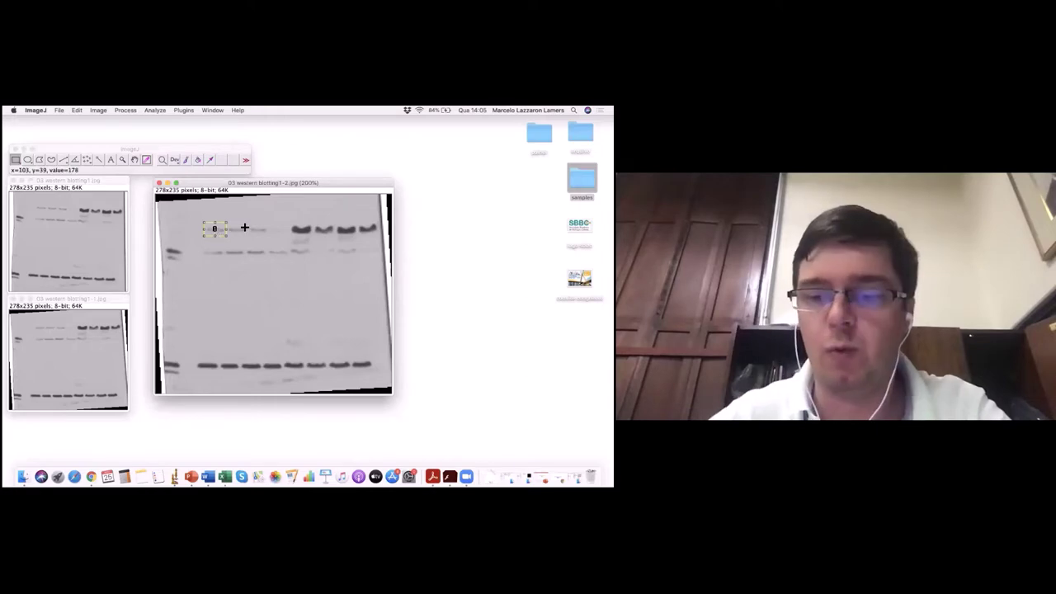
- Shift the selection horizontally onto the second upper band and register it as the next gel lane
{"action": "key", "text": "Right"}
{"action": "key", "text": "Right"}
{"action": "key", "text": "Right"}
{"action": "key", "text": "Right"}
{"action": "key", "text": "Right"}
{"action": "key", "text": "Right"}
{"action": "key", "text": "Right"}
{"action": "key", "text": "Right"}
{"action": "key", "text": "Right"}
{"action": "key", "text": "Right"}
{"action": "key", "text": "Right"}
{"action": "key", "text": "Right"}
{"action": "key", "text": "Right"}
{"action": "key", "text": "Right"}
{"action": "key", "text": "Right"}
{"action": "key", "text": "Right"}
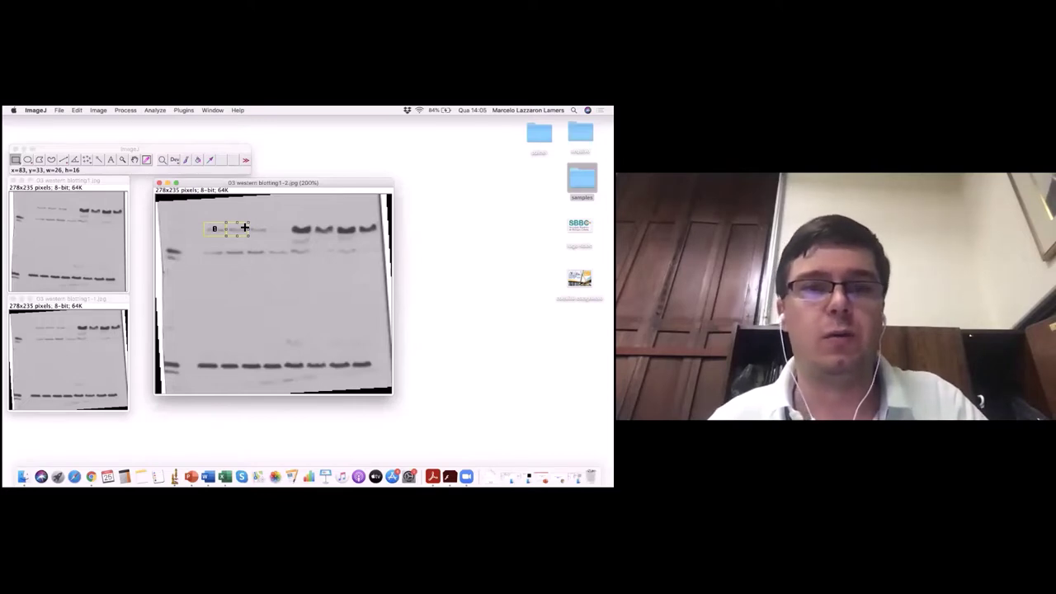
{"action": "key", "text": "2"}
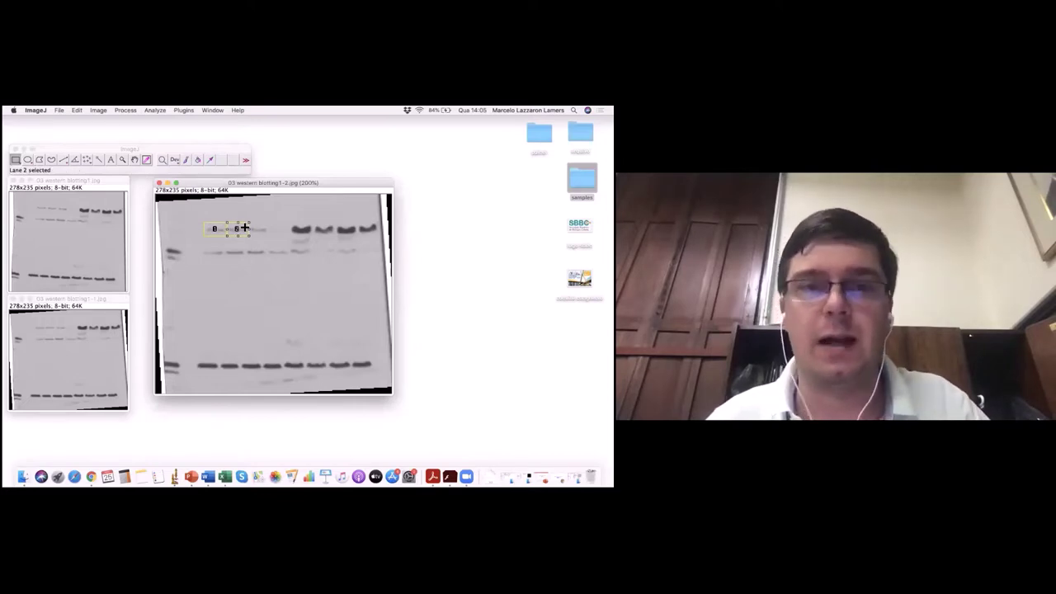
- Shift the selection at the same height onto the third upper band and register it as gel lane 3
{"action": "key", "text": "Right"}
{"action": "key", "text": "Right"}
{"action": "key", "text": "Right"}
{"action": "key", "text": "Right"}
{"action": "key", "text": "Right"}
{"action": "key", "text": "Right"}
{"action": "key", "text": "Right"}
{"action": "key", "text": "Right"}
{"action": "key", "text": "Right"}
{"action": "key", "text": "Right"}
{"action": "key", "text": "Right"}
{"action": "key", "text": "Right"}
{"action": "key", "text": "Right"}
{"action": "key", "text": "Right"}
{"action": "key", "text": "Right"}
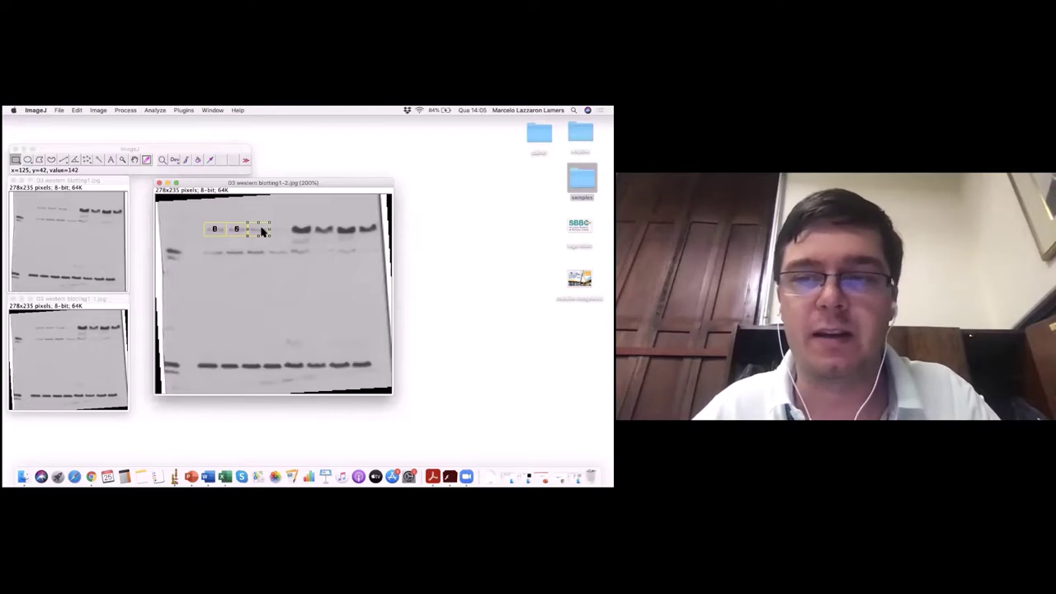
{"action": "key", "text": "2"}
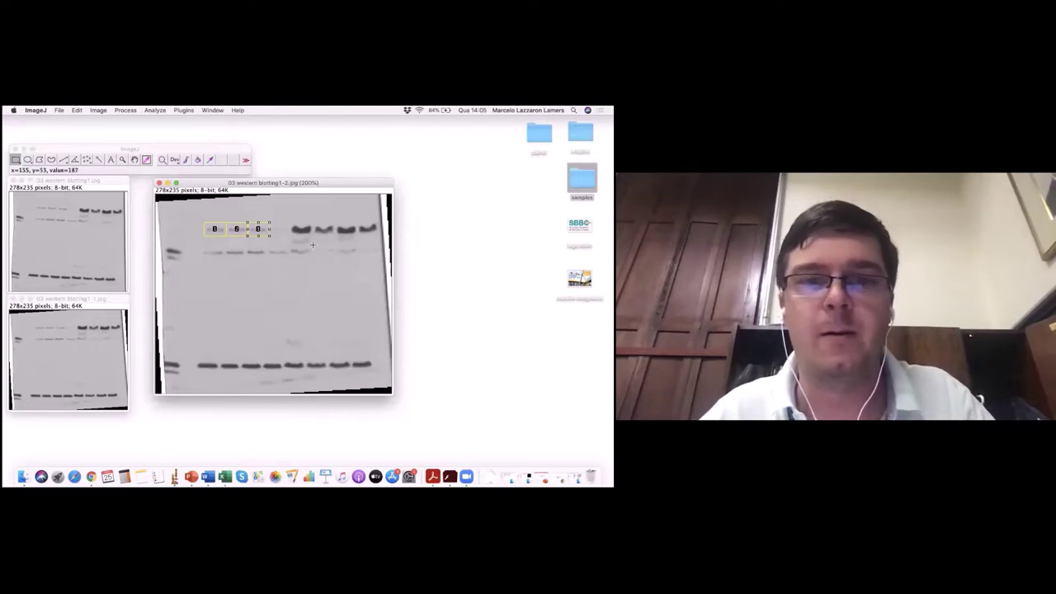
- Shift the selection onto the fourth band position, just before the first dark band, and register it as gel lane 4
{"action": "key", "text": "Right"}
{"action": "key", "text": "Right"}
{"action": "key", "text": "Right"}
{"action": "key", "text": "Right"}
{"action": "key", "text": "Right"}
{"action": "key", "text": "Right"}
{"action": "key", "text": "Right"}
{"action": "key", "text": "Right"}
{"action": "key", "text": "Right"}
{"action": "key", "text": "Right"}
{"action": "key", "text": "Right"}
{"action": "key", "text": "Right"}
{"action": "key", "text": "Right"}
{"action": "key", "text": "Right"}
{"action": "key", "text": "Right"}
{"action": "key", "text": "Right"}
{"action": "key", "text": "Right"}
{"action": "key", "text": "Right"}
{"action": "key", "text": "Right"}
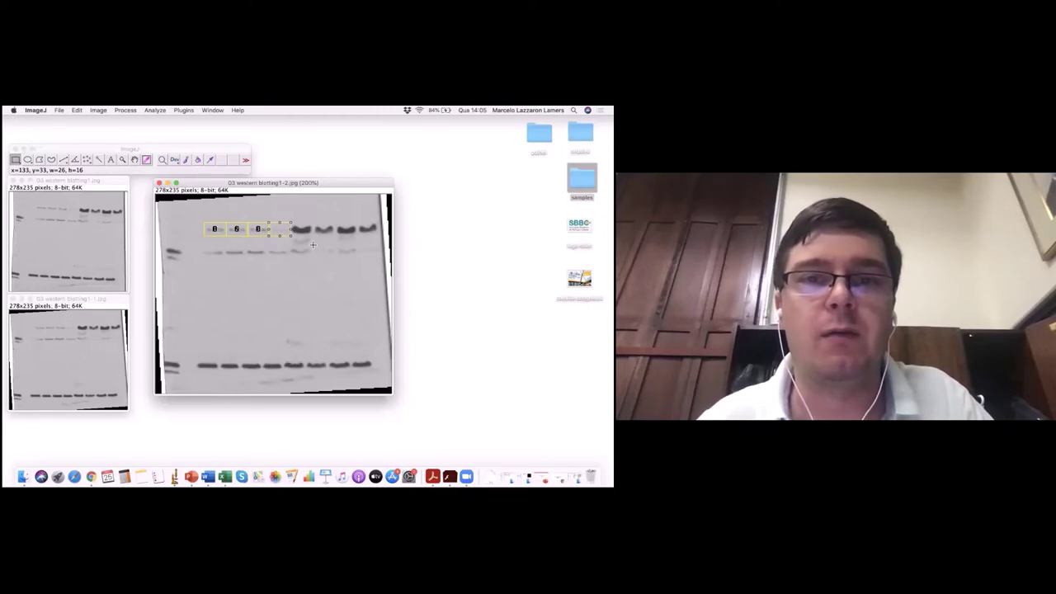
{"action": "key", "text": "Right"}
{"action": "key", "text": "2"}
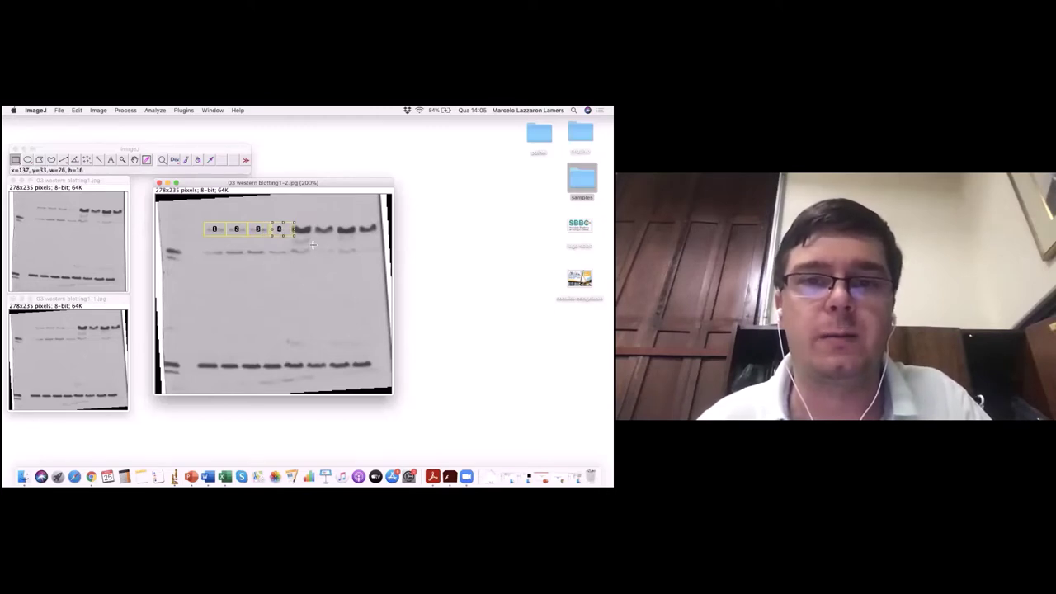
- Shift the selection onto the first dark upper band and register it as gel lane 5
{"action": "key", "text": "Right"}
{"action": "key", "text": "Right"}
{"action": "key", "text": "Right"}
{"action": "key", "text": "Right"}
{"action": "key", "text": "Right"}
{"action": "key", "text": "Right"}
{"action": "key", "text": "Right"}
{"action": "key", "text": "Right"}
{"action": "key", "text": "Right"}
{"action": "key", "text": "Right"}
{"action": "key", "text": "Right"}
{"action": "key", "text": "Right"}
{"action": "key", "text": "Right"}
{"action": "key", "text": "Right"}
{"action": "key", "text": "Right"}
{"action": "key", "text": "Right"}
{"action": "key", "text": "Right"}
{"action": "key", "text": "Right"}
{"action": "key", "text": "Right"}
{"action": "key", "text": "Right"}
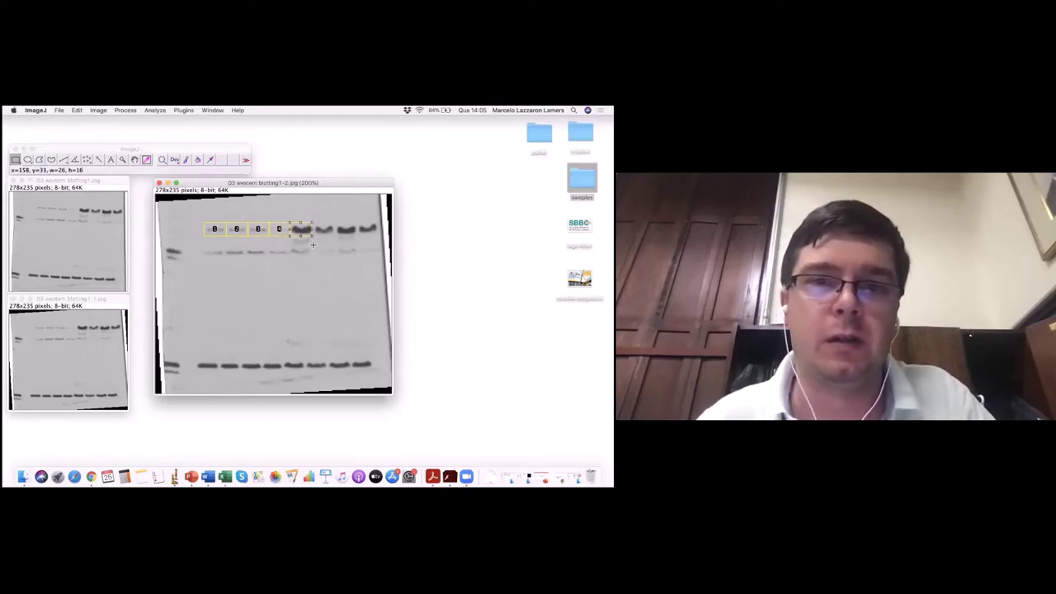
{"action": "key", "text": "Right"}
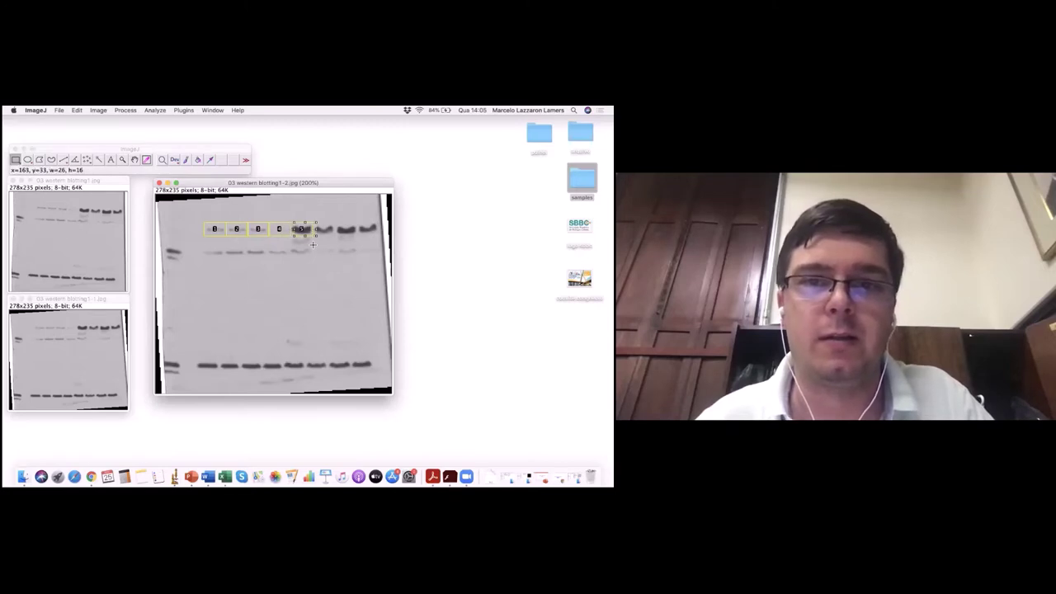
- Shift the selection onto the second dark upper band and register it as gel lane 6
{"action": "key", "text": "Right"}
{"action": "key", "text": "Right"}
{"action": "key", "text": "Right"}
{"action": "key", "text": "Right"}
{"action": "key", "text": "Right"}
{"action": "key", "text": "Right"}
{"action": "key", "text": "Right"}
{"action": "key", "text": "Right"}
{"action": "key", "text": "Right"}
{"action": "key", "text": "Right"}
{"action": "key", "text": "Right"}
{"action": "key", "text": "Right"}
{"action": "key", "text": "Right"}
{"action": "key", "text": "Right"}
{"action": "key", "text": "Right"}
{"action": "key", "text": "Right"}
{"action": "key", "text": "Right"}
{"action": "key", "text": "Right"}
{"action": "key", "text": "Right"}
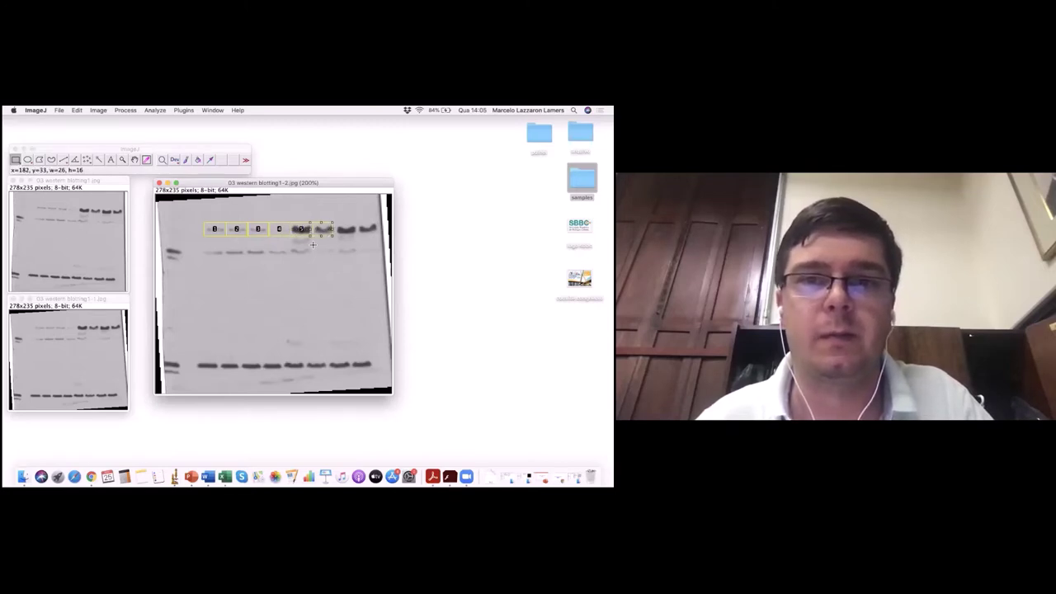
{"action": "key", "text": "Right"}
{"action": "key", "text": "Right"}
{"action": "key", "text": "2"}
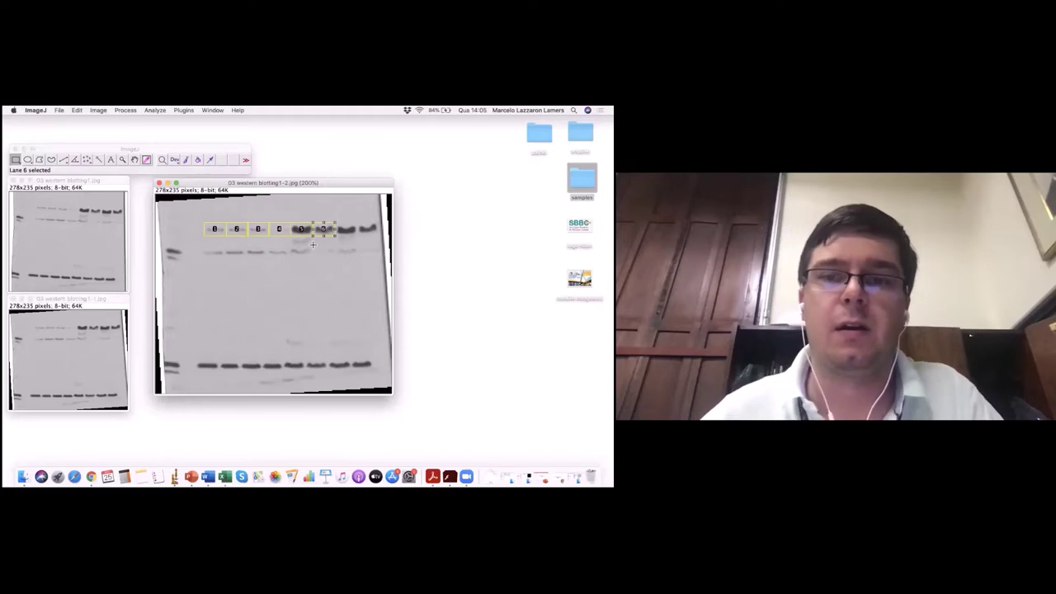
- Shift the selection at the same height onto the third dark upper band and register it as gel lane 7
{"action": "key", "text": "Right"}
{"action": "key", "text": "Right"}
{"action": "key", "text": "Right"}
{"action": "key", "text": "Right"}
{"action": "key", "text": "Right"}
{"action": "key", "text": "Right"}
{"action": "key", "text": "Right"}
{"action": "key", "text": "Right"}
{"action": "key", "text": "Right"}
{"action": "key", "text": "Right"}
{"action": "key", "text": "Right"}
{"action": "key", "text": "Right"}
{"action": "key", "text": "Right"}
{"action": "key", "text": "Right"}
{"action": "key", "text": "Right"}
{"action": "key", "text": "Right"}
{"action": "key", "text": "Right"}
{"action": "key", "text": "Right"}
{"action": "key", "text": "Right"}
{"action": "key", "text": "Right"}
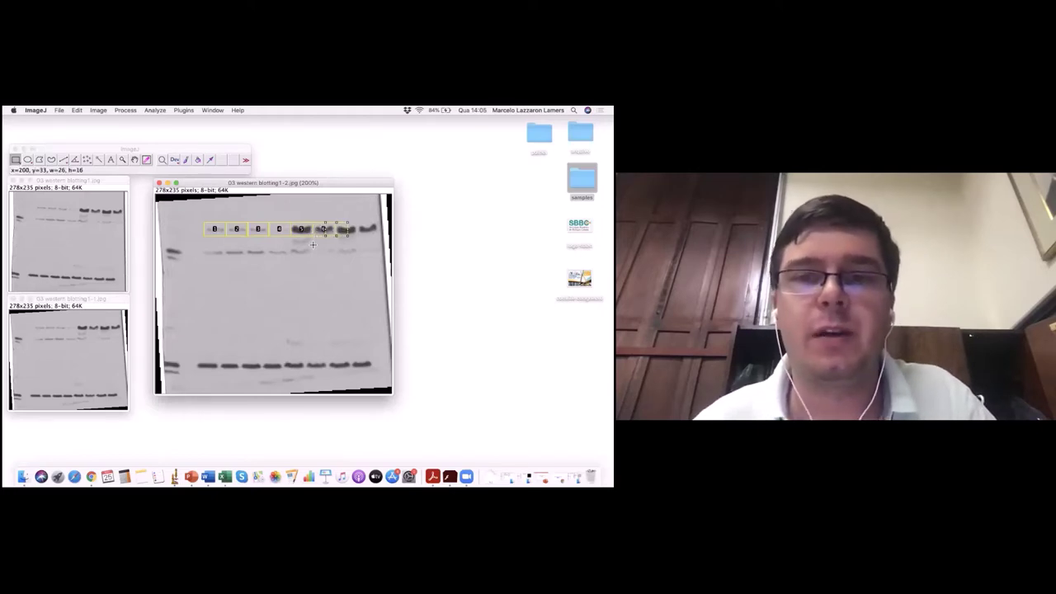
{"action": "key", "text": "Right"}
{"action": "key", "text": "Right"}
{"action": "key", "text": "Right"}
{"action": "key", "text": "Right"}
{"action": "key", "text": "Right"}
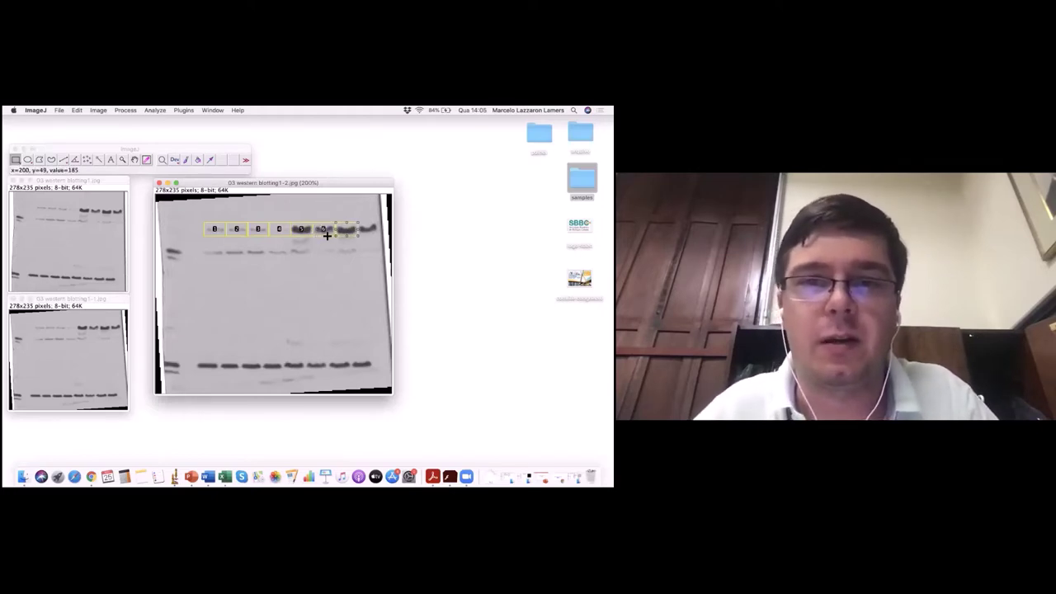
{"action": "left_click_drag", "start_coordinate": [351, 233], "coordinate": [348, 257]}
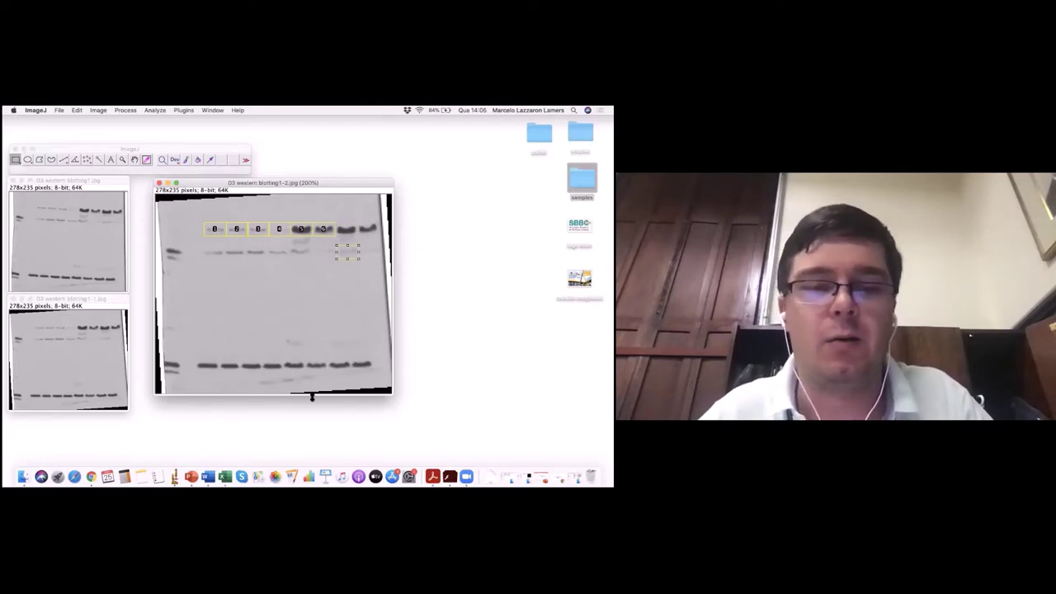
{"action": "key", "text": "2"}
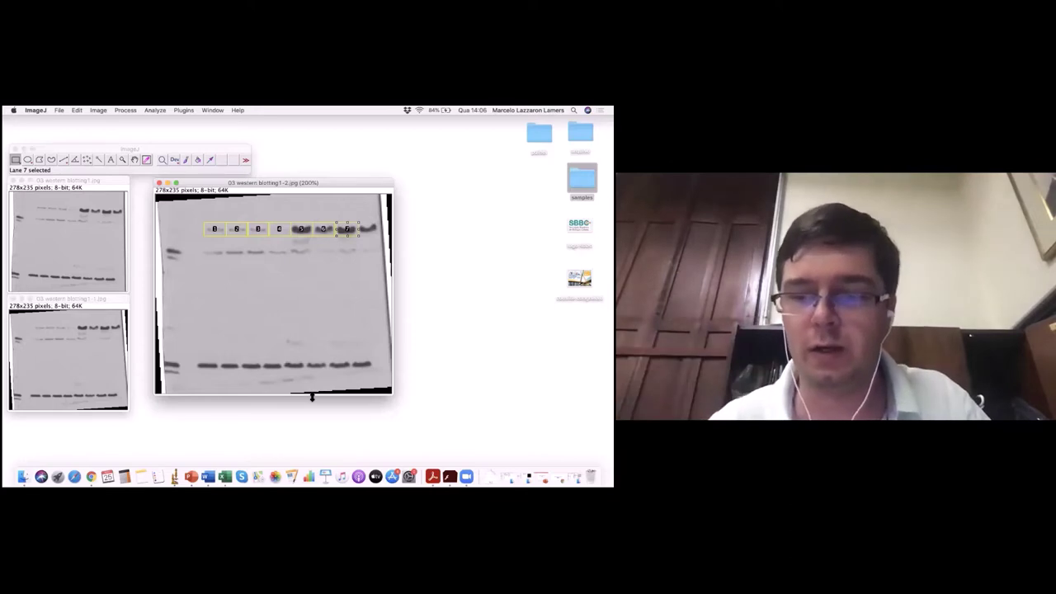
- Shift the selection at the same height onto the last dark upper band and register it as gel lane 8
{"action": "key", "text": "Right"}
{"action": "key", "text": "Right"}
{"action": "key", "text": "Right"}
{"action": "key", "text": "Right"}
{"action": "key", "text": "Right"}
{"action": "key", "text": "Right"}
{"action": "key", "text": "Right"}
{"action": "key", "text": "Right"}
{"action": "key", "text": "Right"}
{"action": "key", "text": "Right"}
{"action": "key", "text": "Right"}
{"action": "key", "text": "Right"}
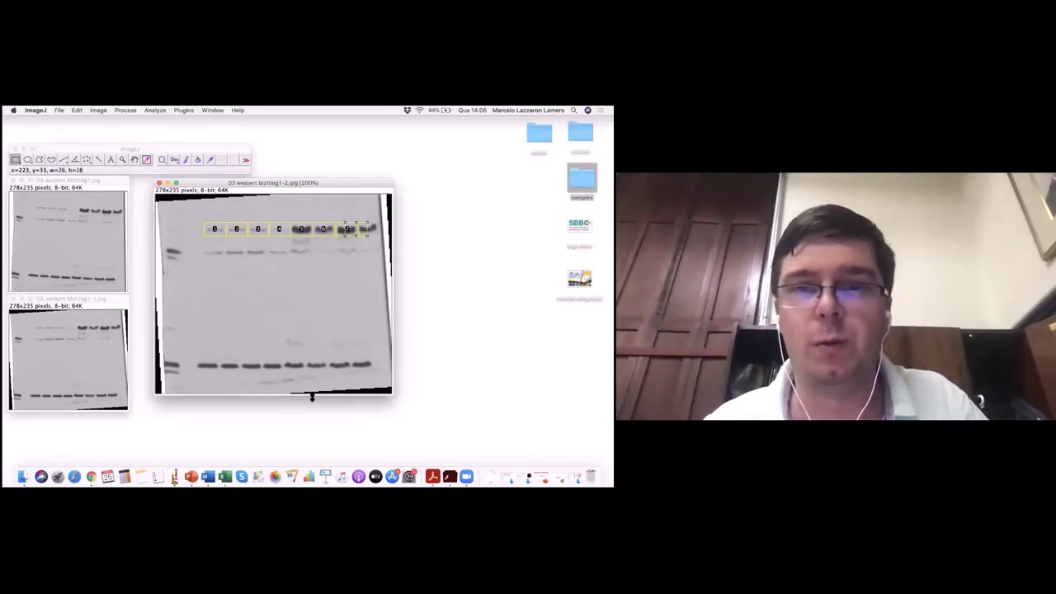
{"action": "key", "text": "Right"}
{"action": "key", "text": "Right"}
{"action": "key", "text": "Right"}
{"action": "key", "text": "Right"}
{"action": "key", "text": "Right"}
{"action": "key", "text": "Right"}
{"action": "key", "text": "Right"}
{"action": "key", "text": "Right"}
{"action": "key", "text": "Right"}
{"action": "key", "text": "Right"}
{"action": "key", "text": "Right"}
{"action": "key", "text": "Right"}
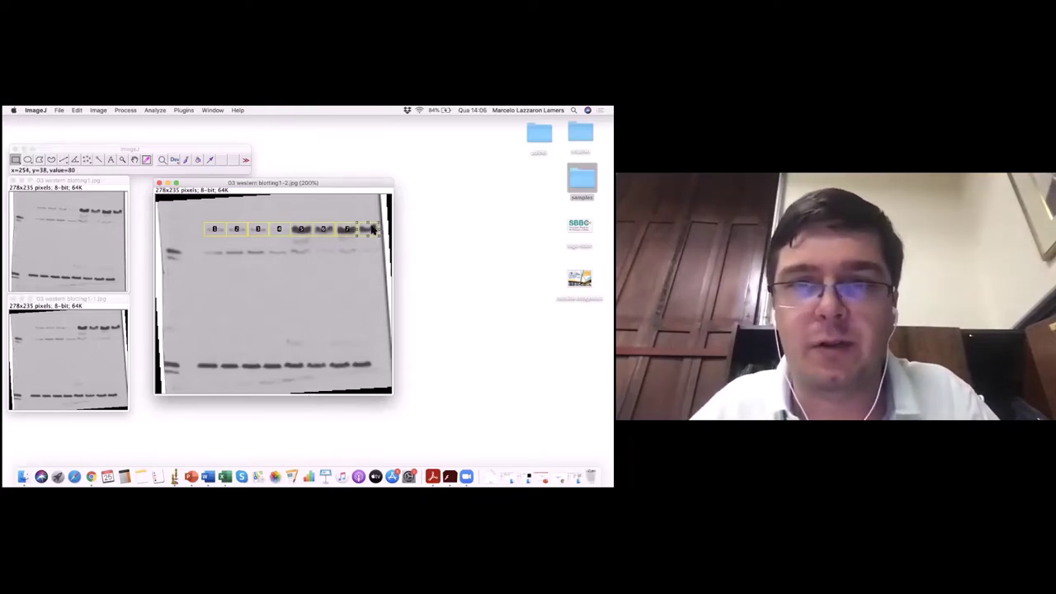
{"action": "left_click_drag", "start_coordinate": [374, 231], "coordinate": [371, 288]}
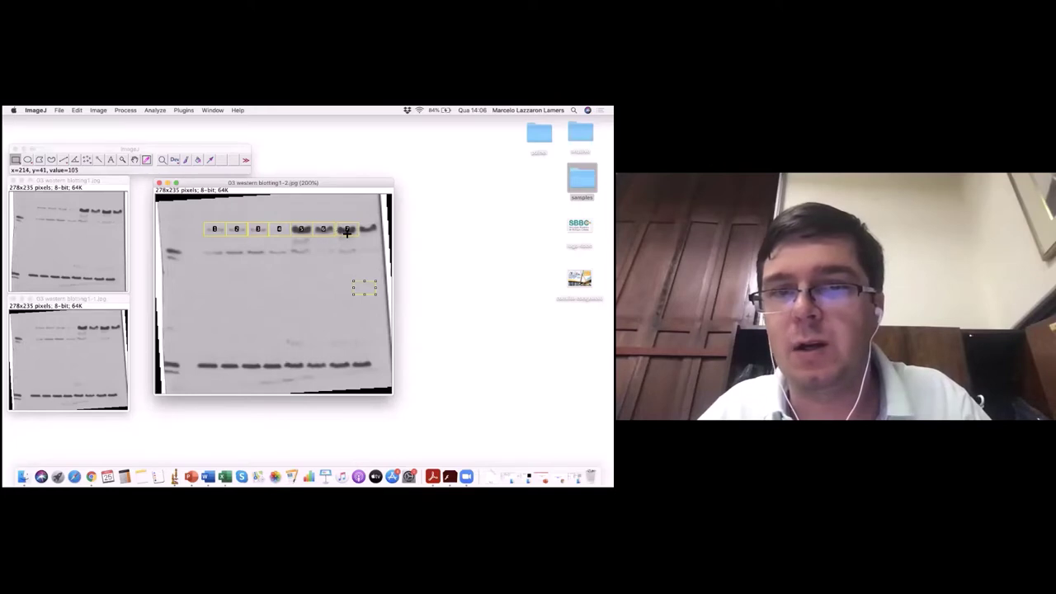
{"action": "left_click_drag", "start_coordinate": [370, 291], "coordinate": [373, 232]}
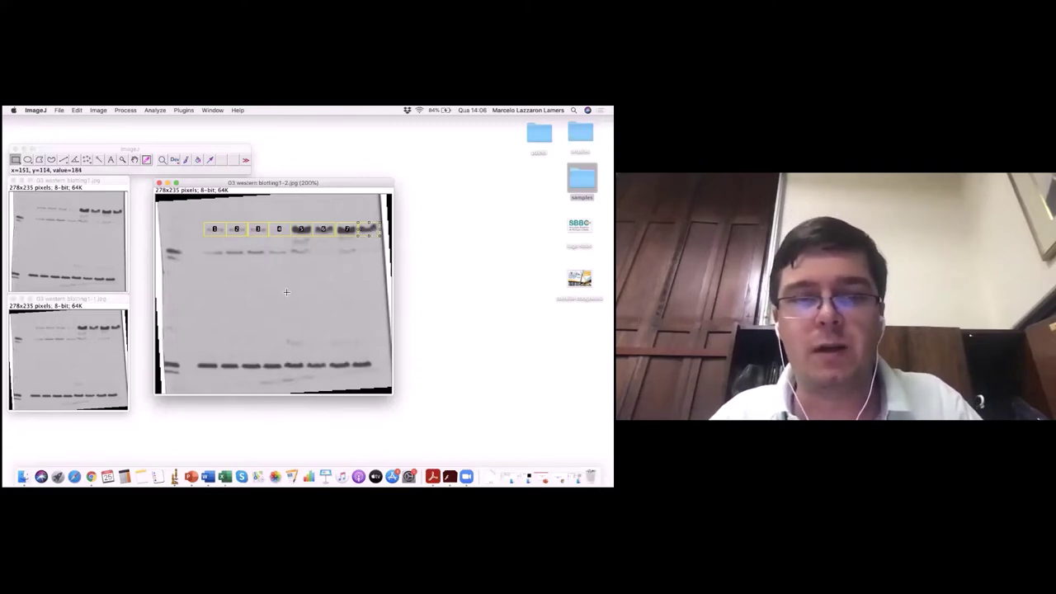
{"action": "key", "text": "2"}
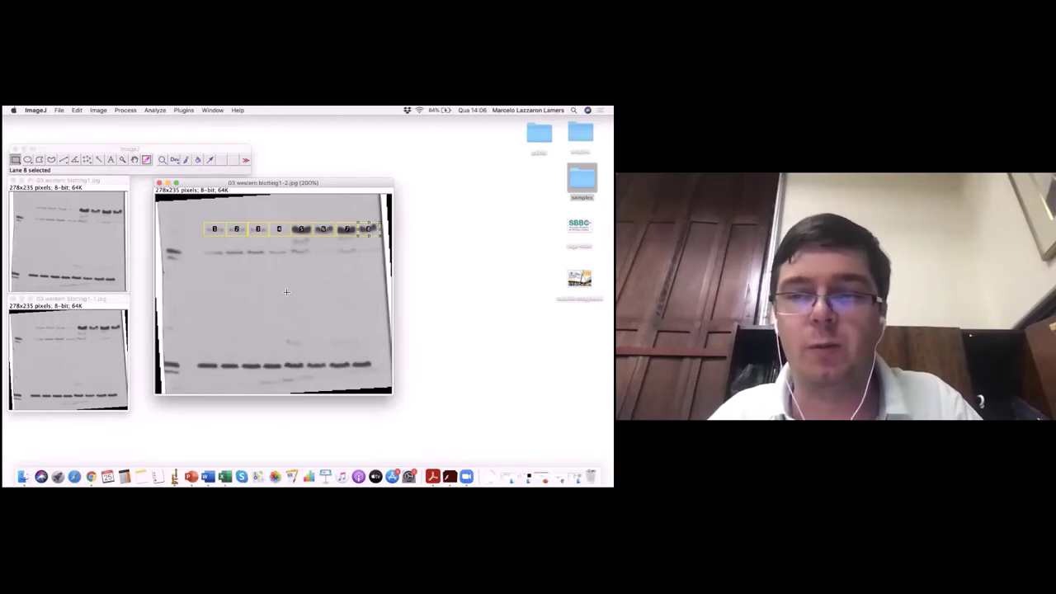
- Plot the intensity profiles of the eight gel lanes, then place the plot window beside the blot image and widen it
{"action": "left_click", "coordinate": [155, 110]}
{"action": "mouse_move", "coordinate": [177, 223]}
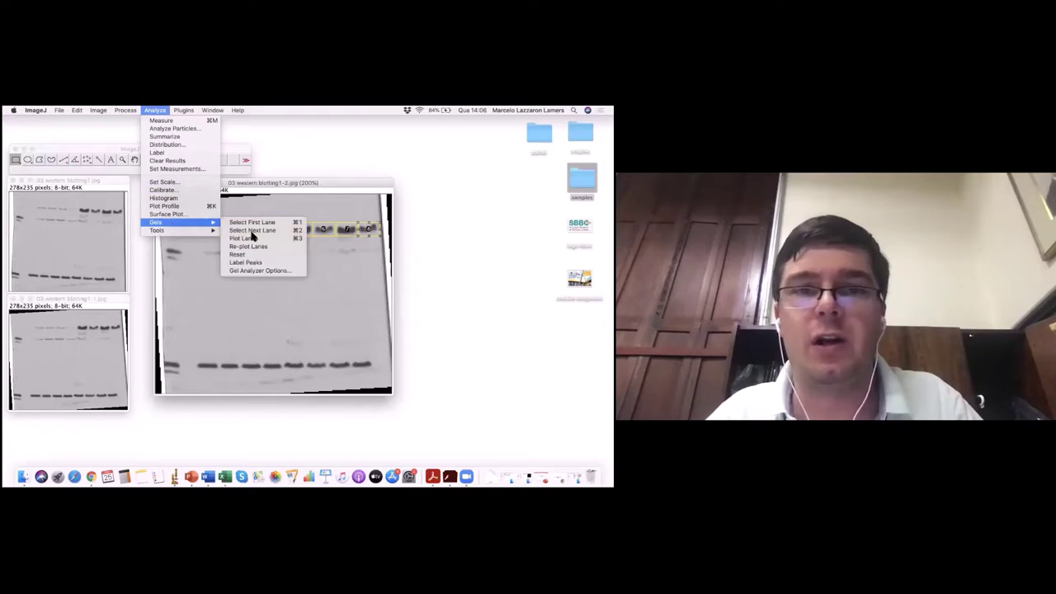
{"action": "left_click", "coordinate": [257, 240]}
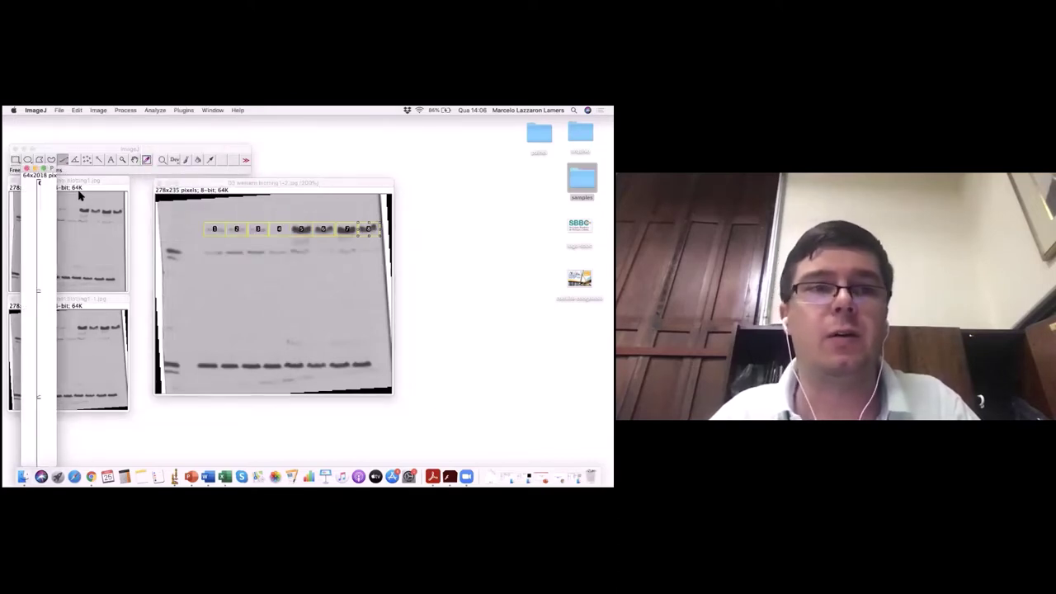
{"action": "left_click_drag", "start_coordinate": [52, 172], "coordinate": [419, 148]}
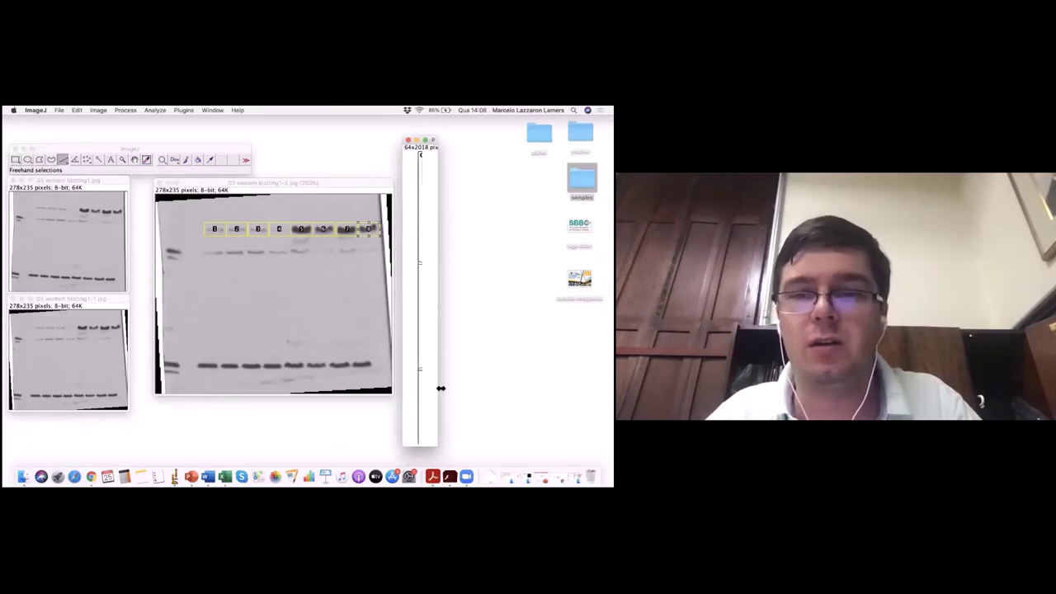
{"action": "left_click_drag", "start_coordinate": [440, 387], "coordinate": [499, 387]}
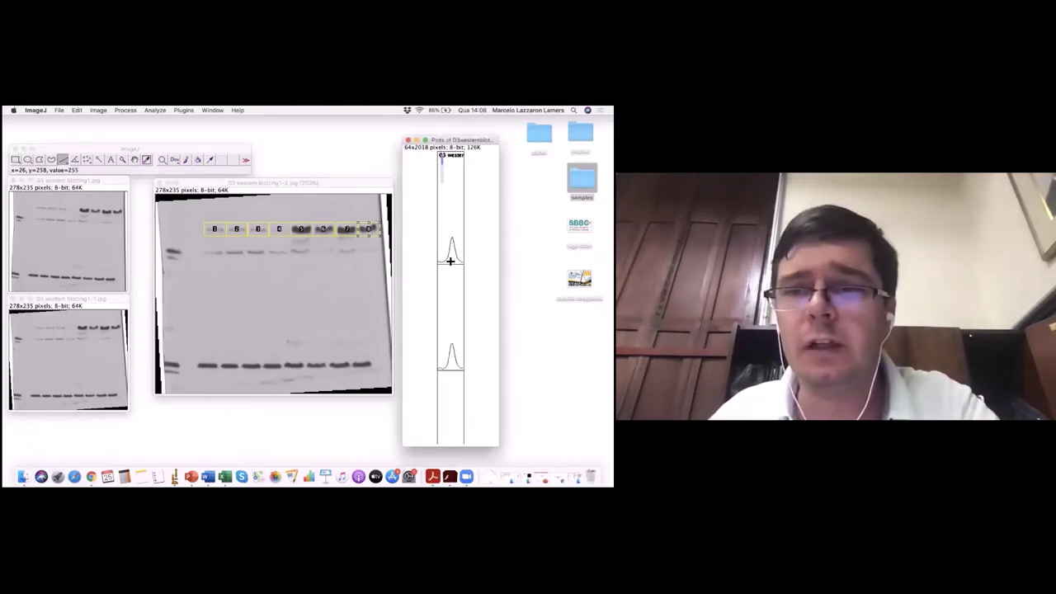
- Draw straight baselines across the bottoms of the profile peaks for lanes 1 to 4 to close off their areas
{"action": "scroll", "coordinate": [451, 265], "scroll_direction": "down", "scroll_amount": 10}
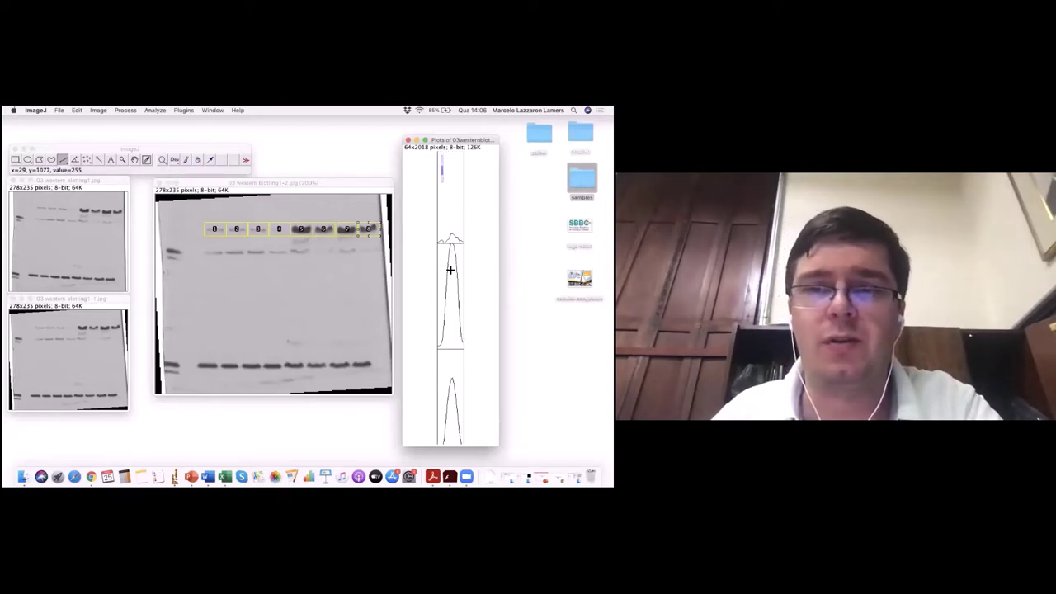
{"action": "scroll", "coordinate": [451, 270], "scroll_direction": "down", "scroll_amount": 5}
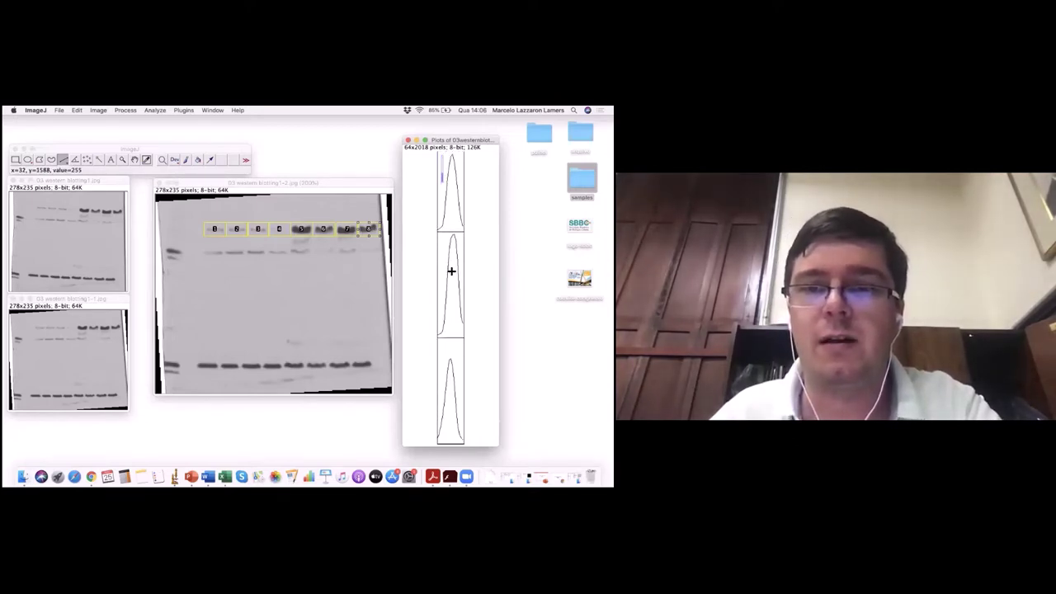
{"action": "scroll", "coordinate": [453, 376], "scroll_direction": "up", "scroll_amount": 5}
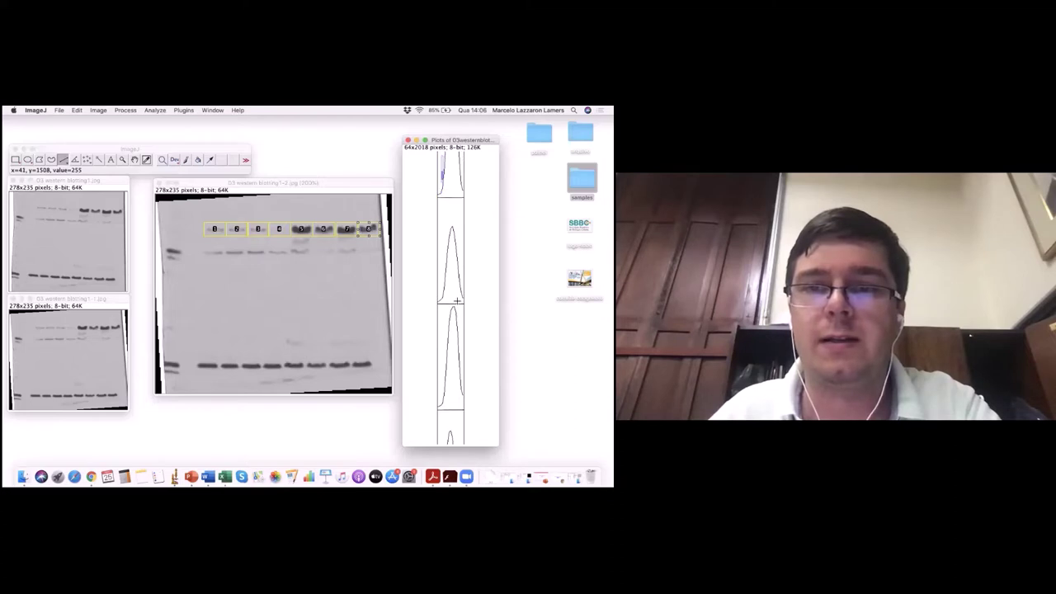
{"action": "scroll", "coordinate": [457, 276], "scroll_direction": "up", "scroll_amount": 10}
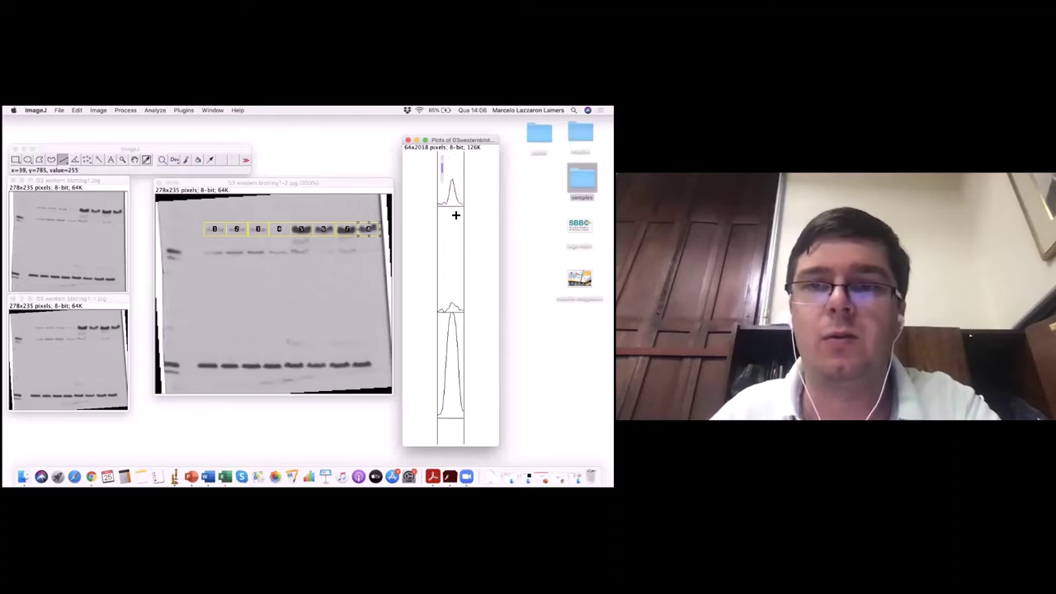
{"action": "scroll", "coordinate": [454, 211], "scroll_direction": "up", "scroll_amount": 5}
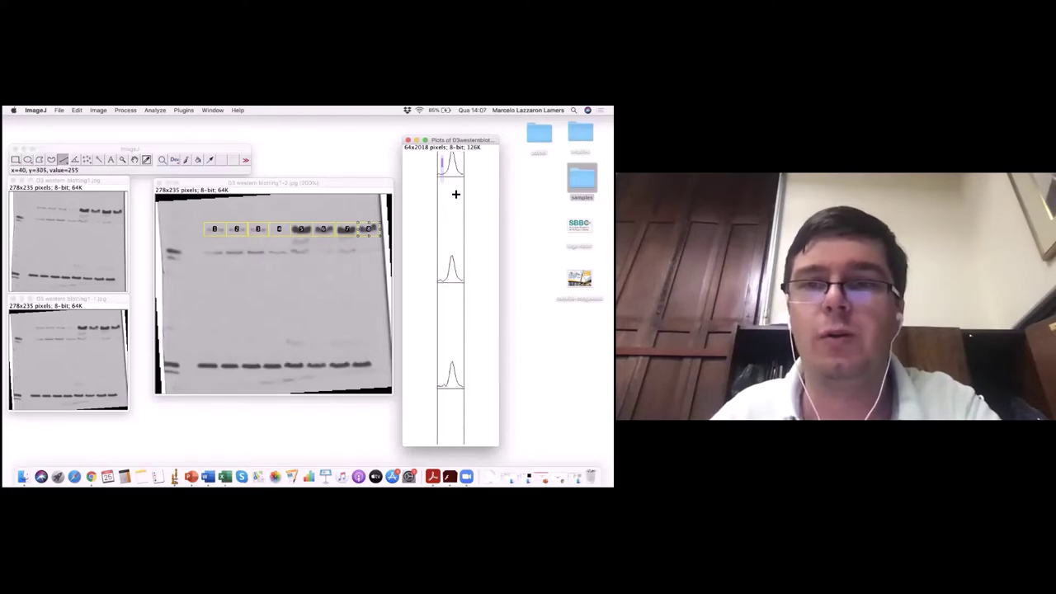
{"action": "scroll", "coordinate": [453, 206], "scroll_direction": "up", "scroll_amount": 3}
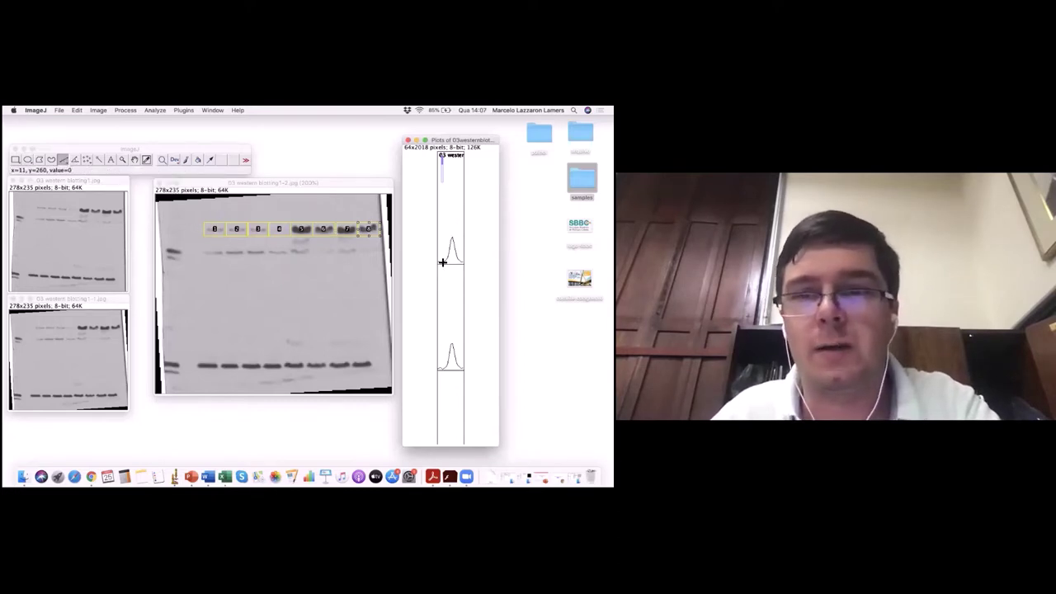
{"action": "left_click_drag", "start_coordinate": [443, 263], "coordinate": [462, 261]}
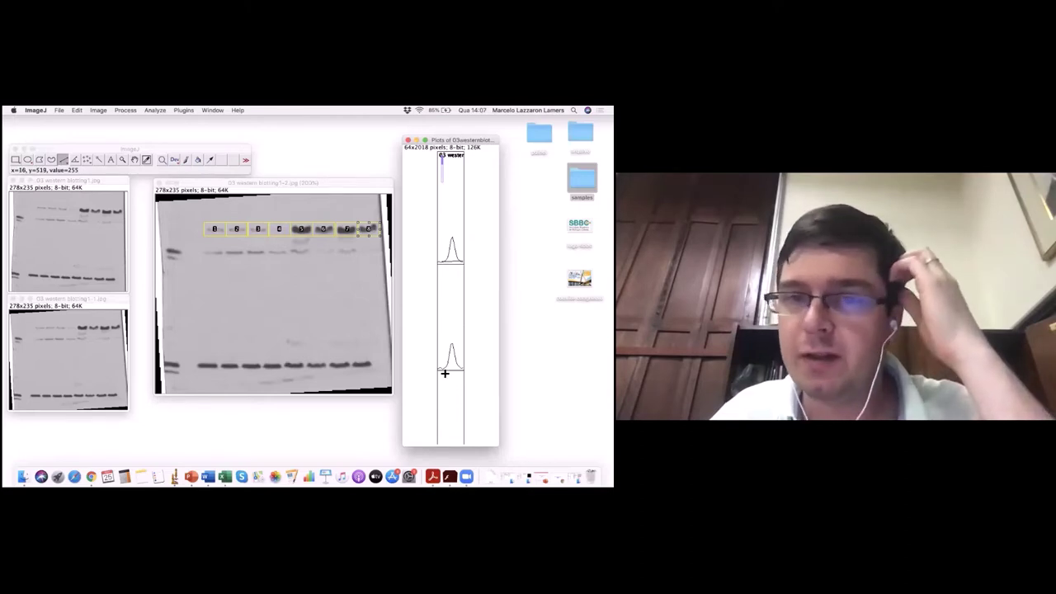
{"action": "left_click_drag", "start_coordinate": [443, 370], "coordinate": [462, 373]}
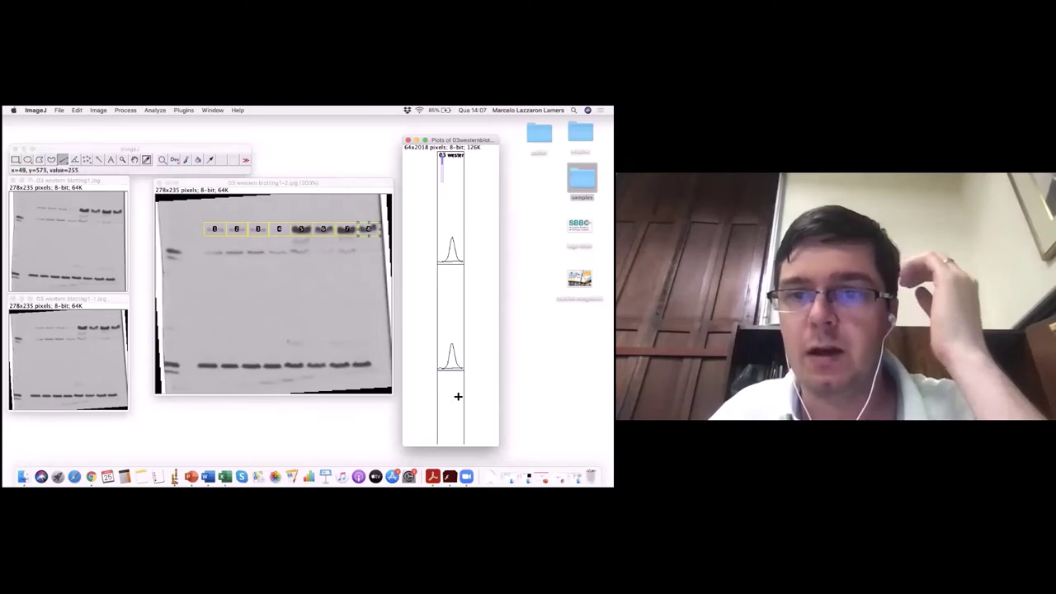
{"action": "scroll", "coordinate": [458, 396], "scroll_direction": "down", "scroll_amount": 3}
{"action": "scroll", "coordinate": [458, 396], "scroll_direction": "down", "scroll_amount": 1}
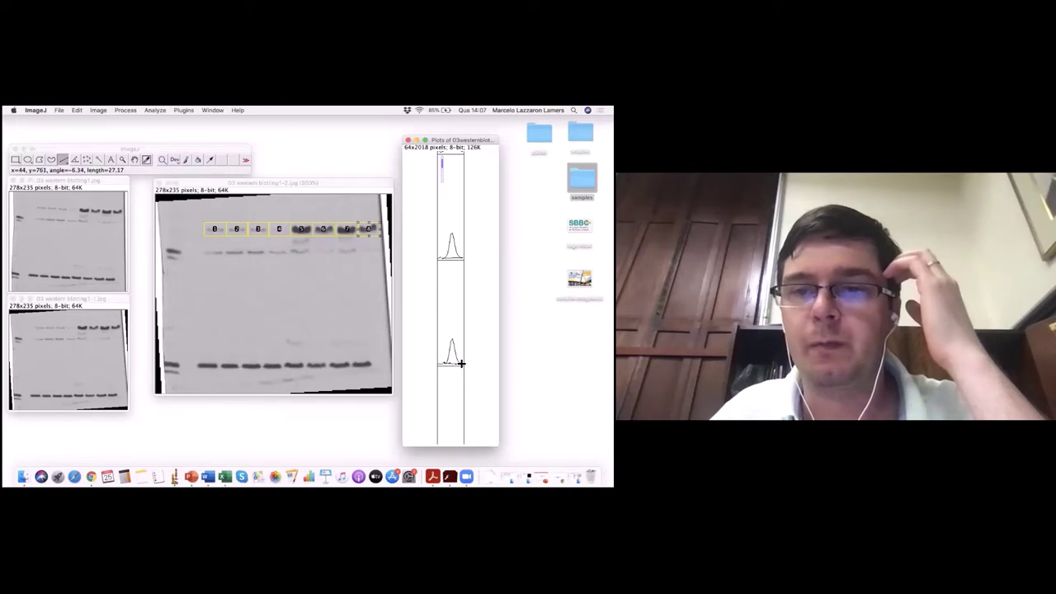
{"action": "scroll", "coordinate": [453, 401], "scroll_direction": "down", "scroll_amount": 2}
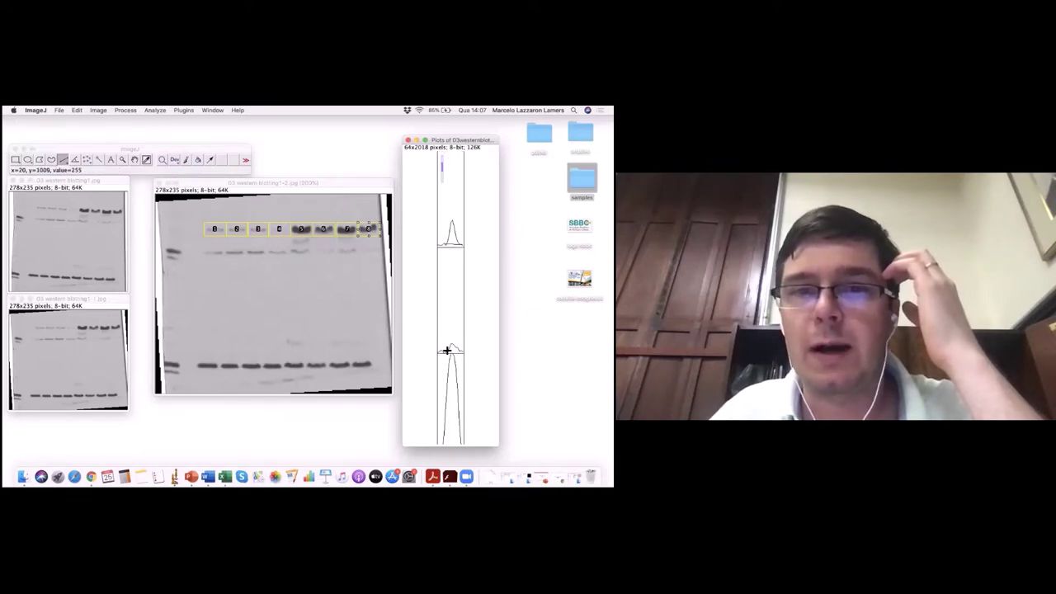
{"action": "left_click_drag", "start_coordinate": [451, 353], "coordinate": [460, 351]}
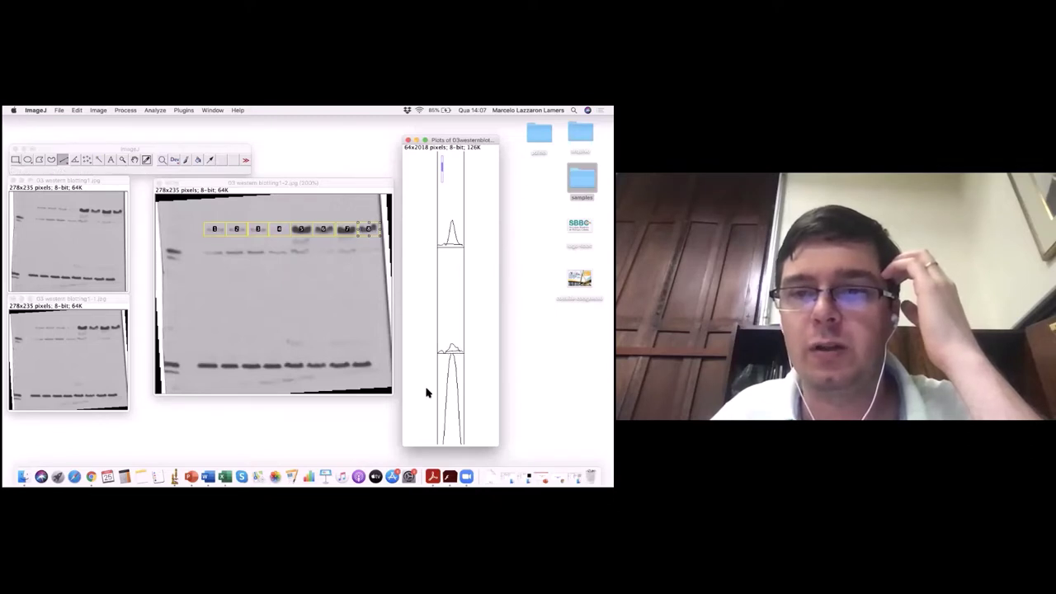
- Draw straight baselines across the bottoms of the profile peaks for lanes 5 to 8 to close off their areas
{"action": "scroll", "coordinate": [438, 385], "scroll_direction": "down", "scroll_amount": 3}
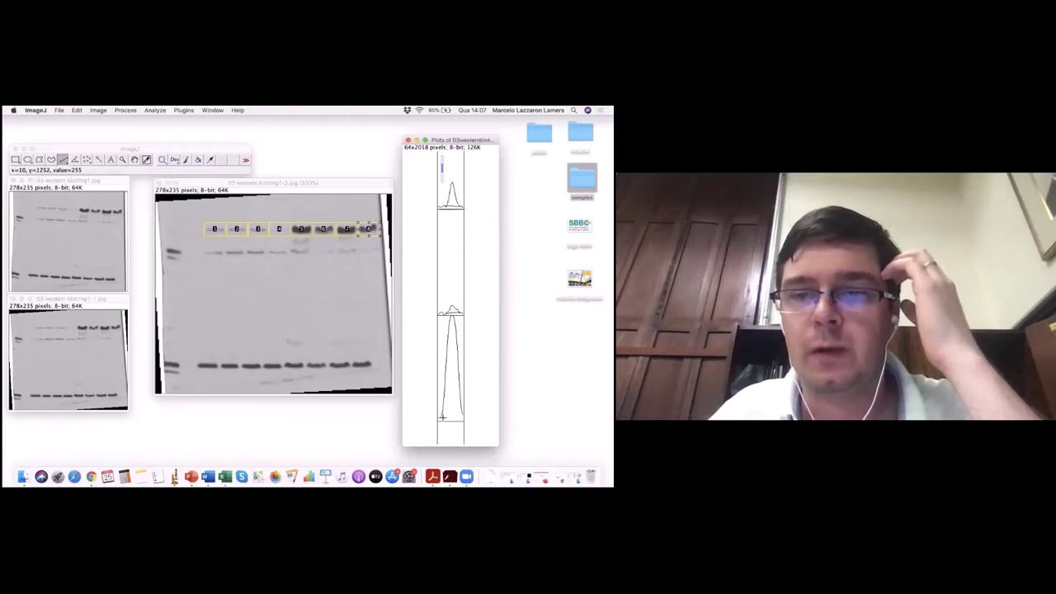
{"action": "left_click_drag", "start_coordinate": [442, 417], "coordinate": [466, 416]}
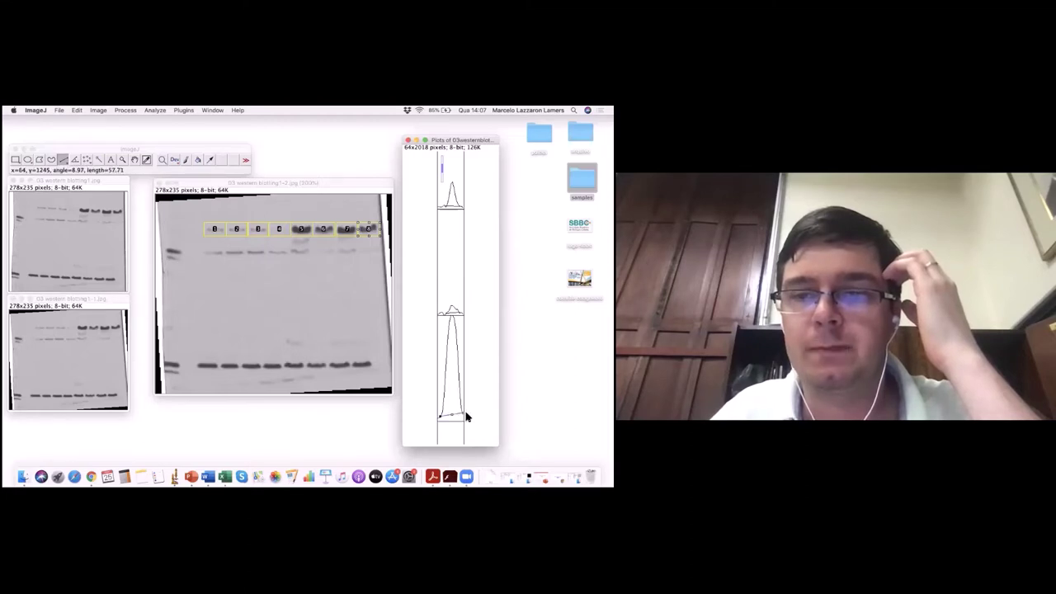
{"action": "scroll", "coordinate": [464, 415], "scroll_direction": "down", "scroll_amount": 5}
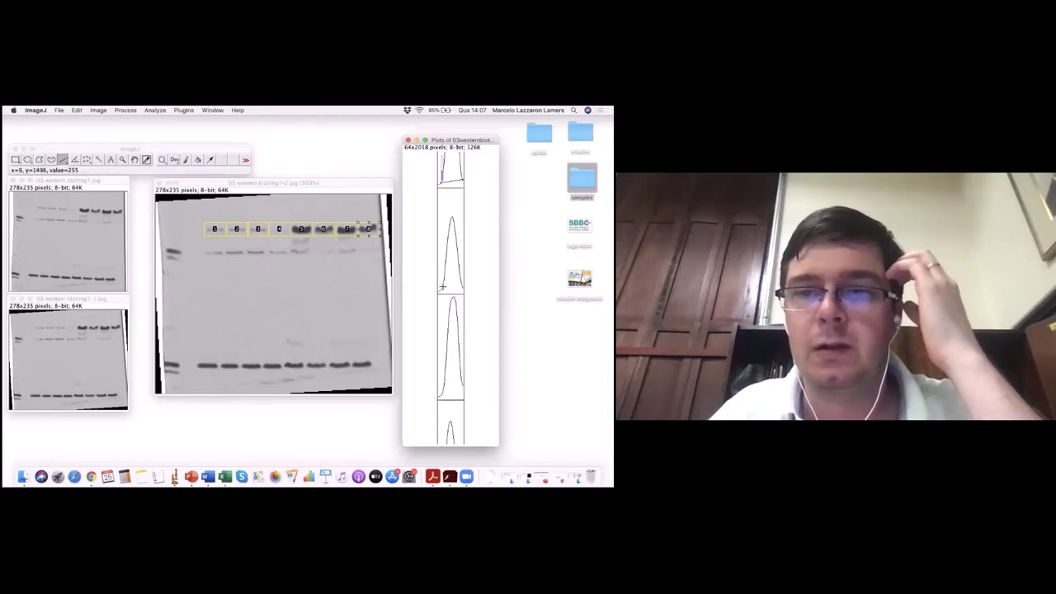
{"action": "left_click", "coordinate": [448, 395]}
{"action": "left_click_drag", "start_coordinate": [448, 395], "coordinate": [461, 384]}
{"action": "scroll", "coordinate": [451, 297], "scroll_direction": "down", "scroll_amount": 3}
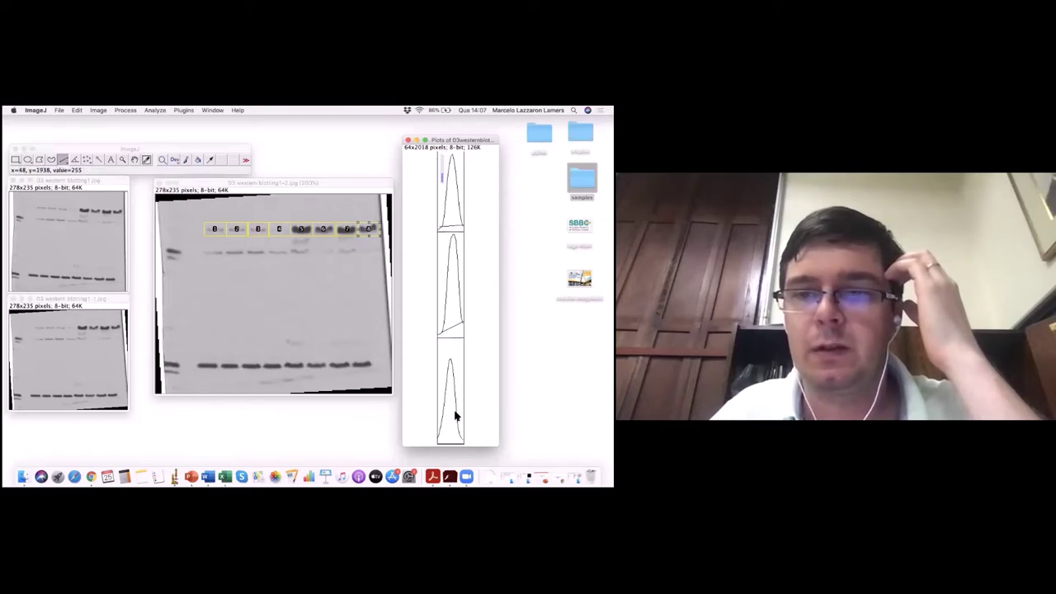
{"action": "left_click_drag", "start_coordinate": [436, 436], "coordinate": [465, 439]}
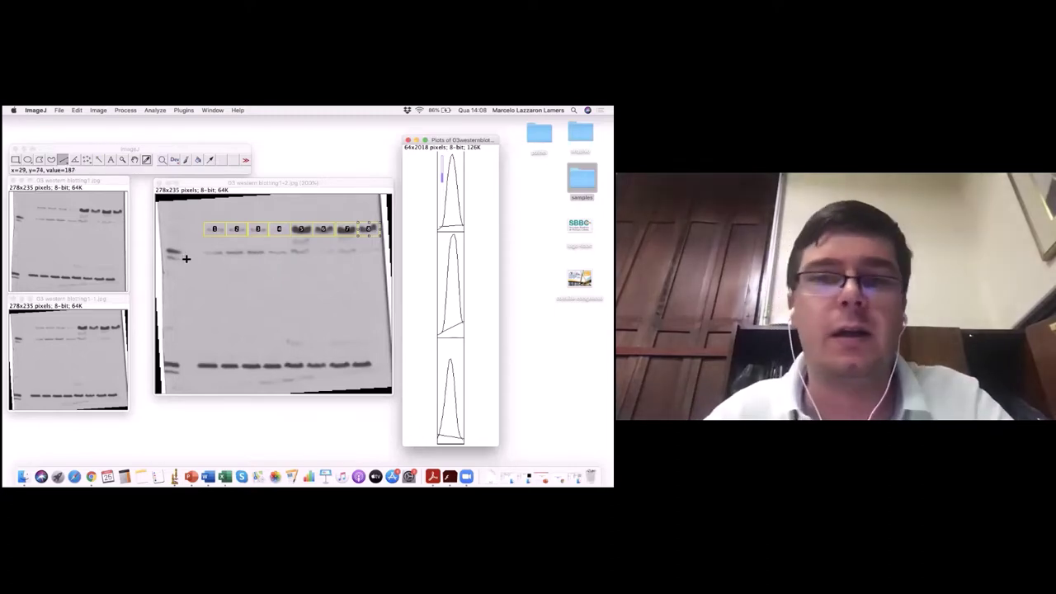
- Measure the areas of the closed profile peaks for lanes 1 to 4 with the Wand tool, keeping the results window clear of the plots
{"action": "scroll", "coordinate": [445, 238], "scroll_direction": "up", "scroll_amount": 5}
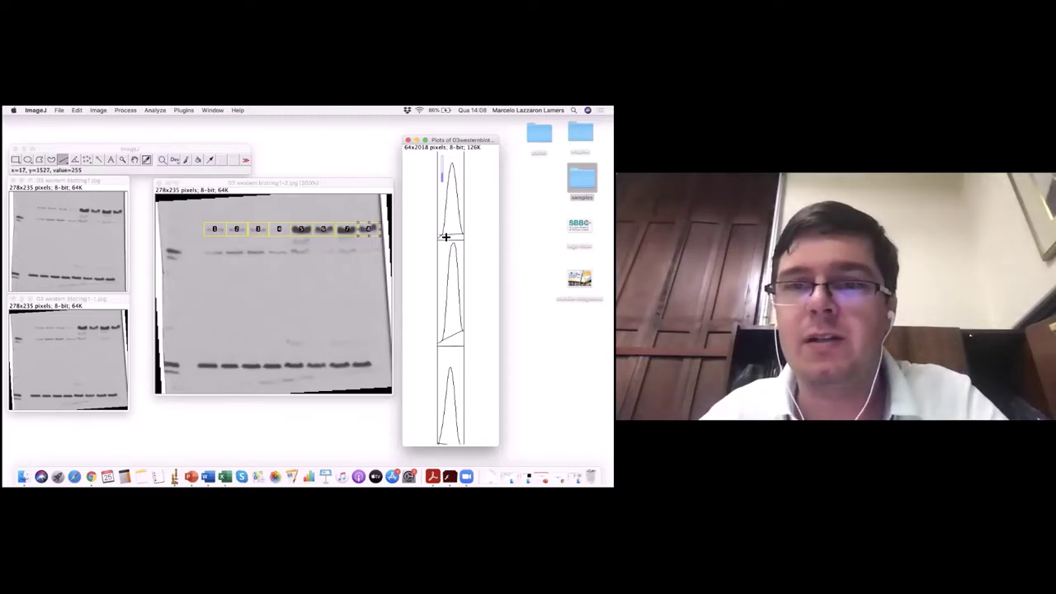
{"action": "left_click", "coordinate": [98, 161]}
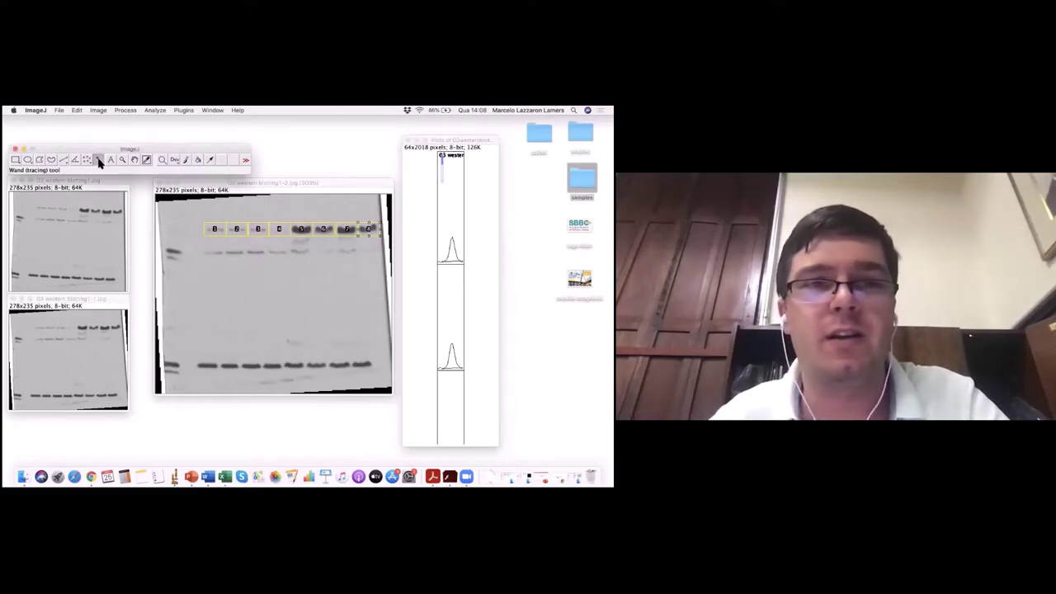
{"action": "left_click", "coordinate": [452, 253]}
{"action": "left_click_drag", "start_coordinate": [310, 274], "coordinate": [142, 259]}
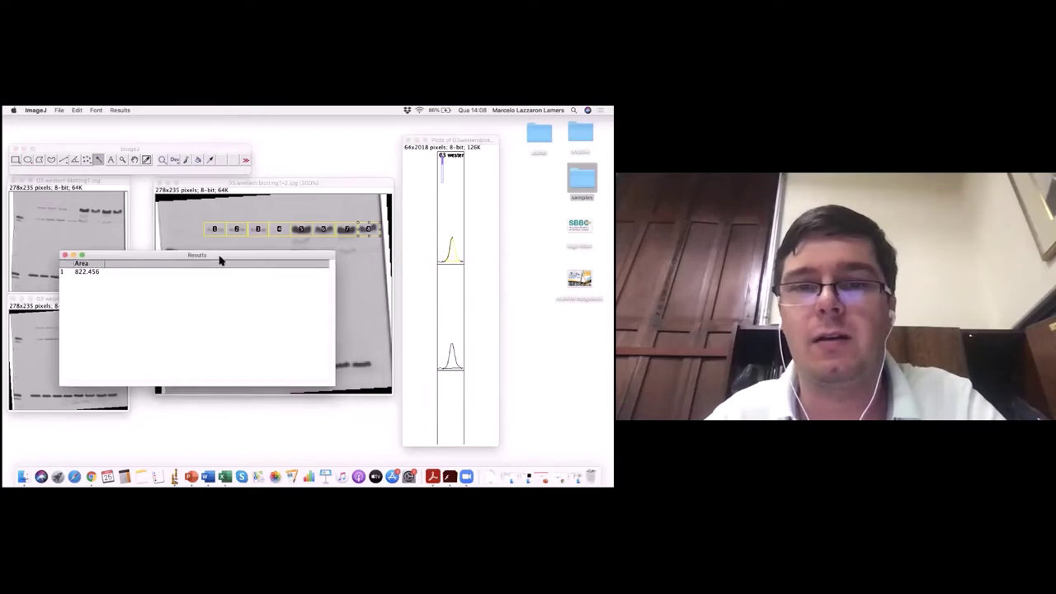
{"action": "left_click", "coordinate": [452, 360]}
{"action": "scroll", "coordinate": [452, 361], "scroll_direction": "down", "scroll_amount": 4}
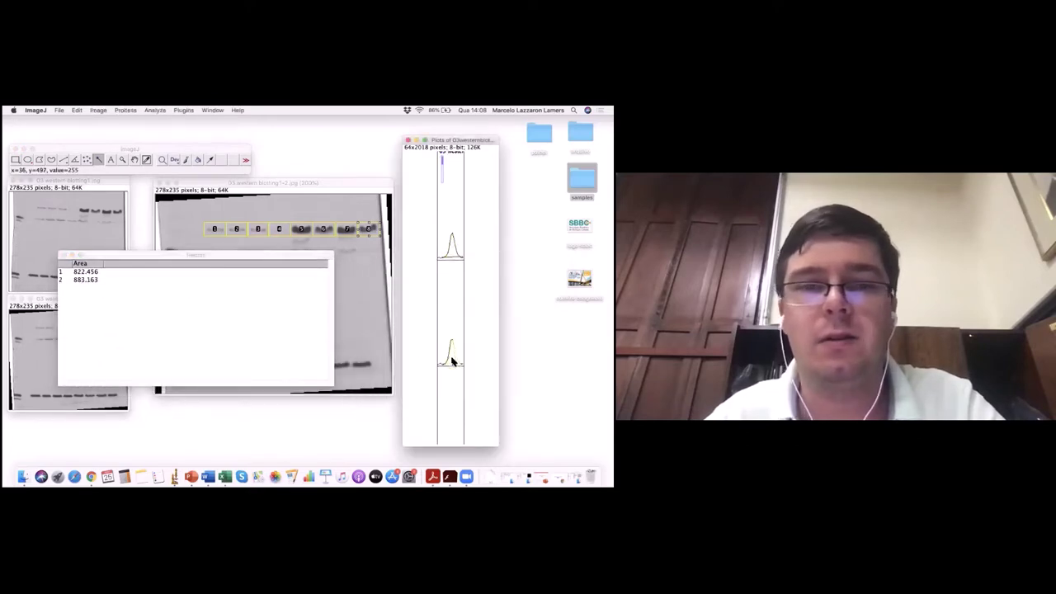
{"action": "left_click", "coordinate": [454, 366]}
{"action": "scroll", "coordinate": [454, 363], "scroll_direction": "down", "scroll_amount": 3}
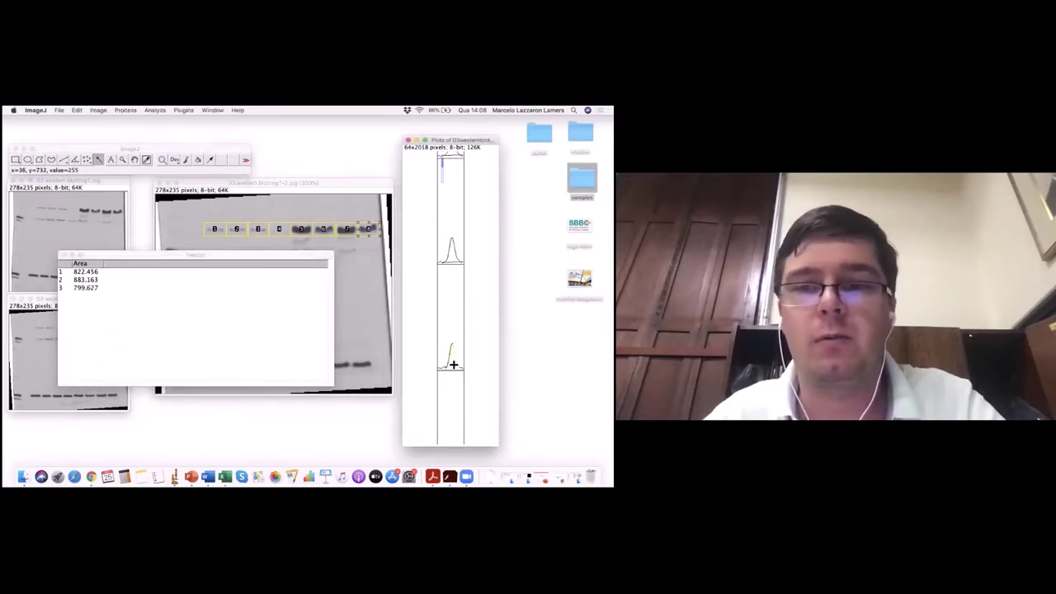
{"action": "left_click", "coordinate": [453, 339]}
- Measure the areas of the closed profile peaks for lanes 5 to 8 with the Wand tool
{"action": "left_click", "coordinate": [454, 392]}
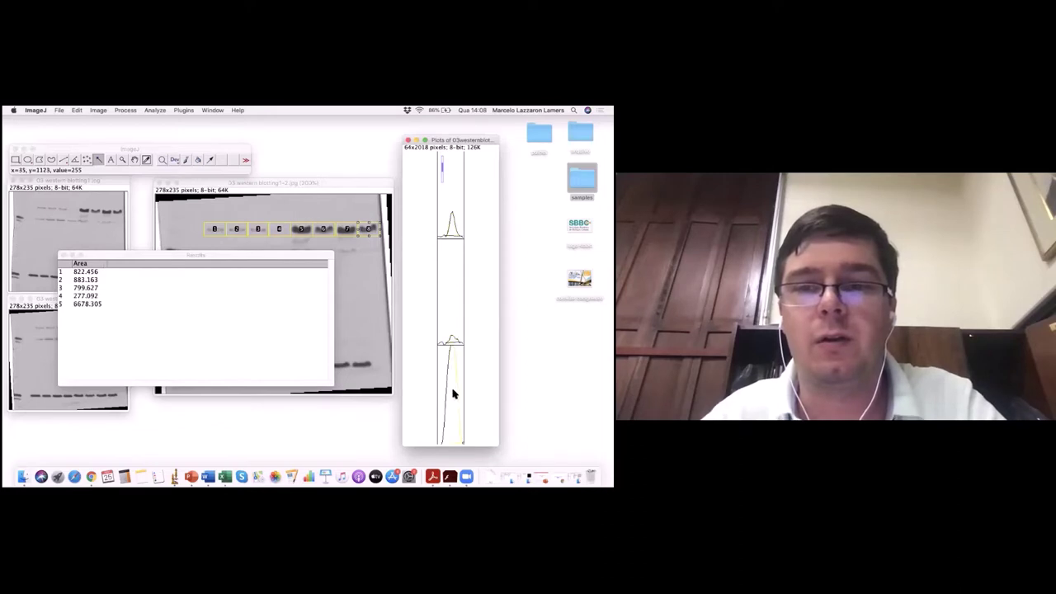
{"action": "scroll", "coordinate": [453, 386], "scroll_direction": "down", "scroll_amount": 6}
{"action": "left_click", "coordinate": [455, 371]}
{"action": "scroll", "coordinate": [455, 370], "scroll_direction": "down", "scroll_amount": 4}
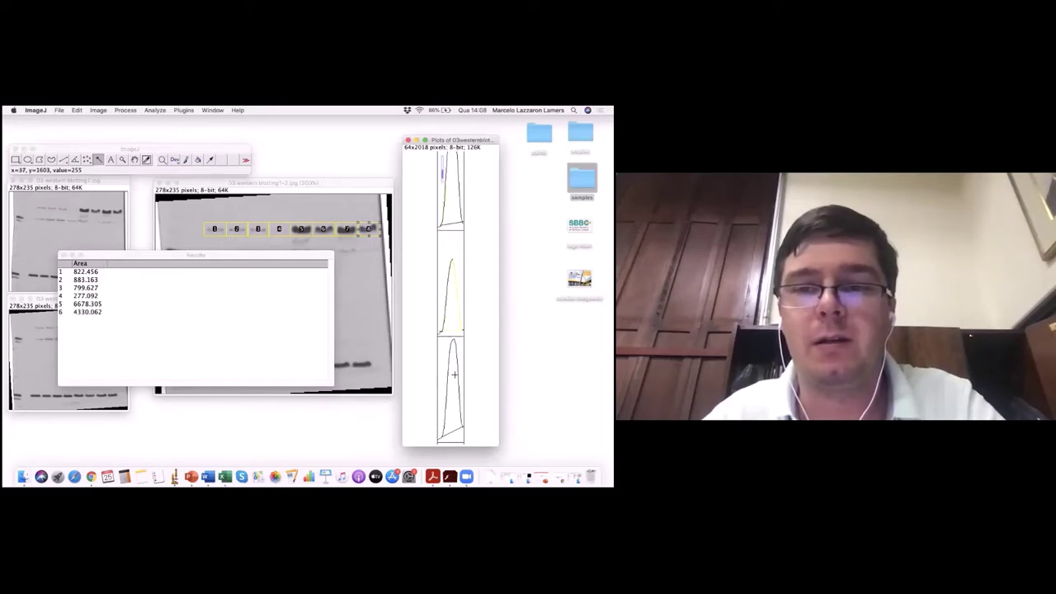
{"action": "left_click", "coordinate": [454, 372]}
{"action": "scroll", "coordinate": [454, 373], "scroll_direction": "down", "scroll_amount": 3}
{"action": "scroll", "coordinate": [455, 376], "scroll_direction": "down", "scroll_amount": 3}
{"action": "left_click", "coordinate": [452, 386]}
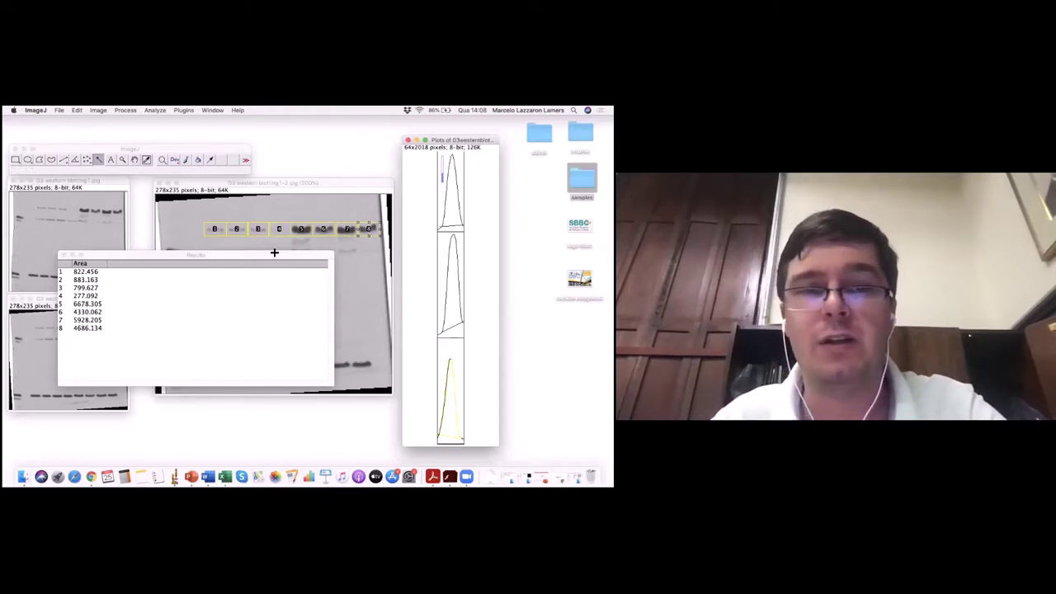
{"action": "left_click_drag", "start_coordinate": [184, 255], "coordinate": [180, 249]}
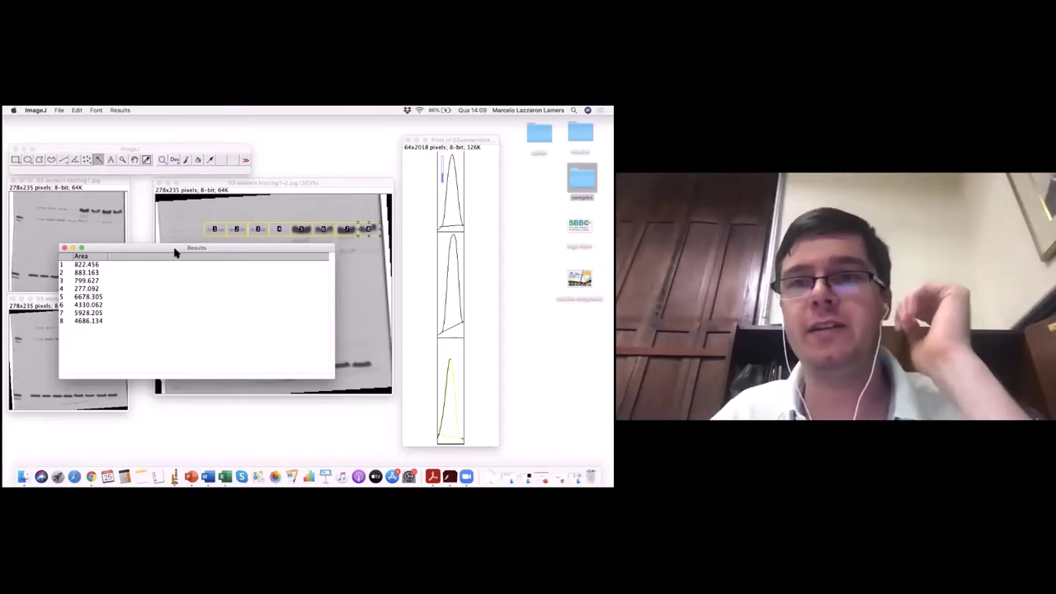
- Close the results table, the lane profile plots and the lane-marked blot copy without saving
{"action": "left_click", "coordinate": [65, 249]}
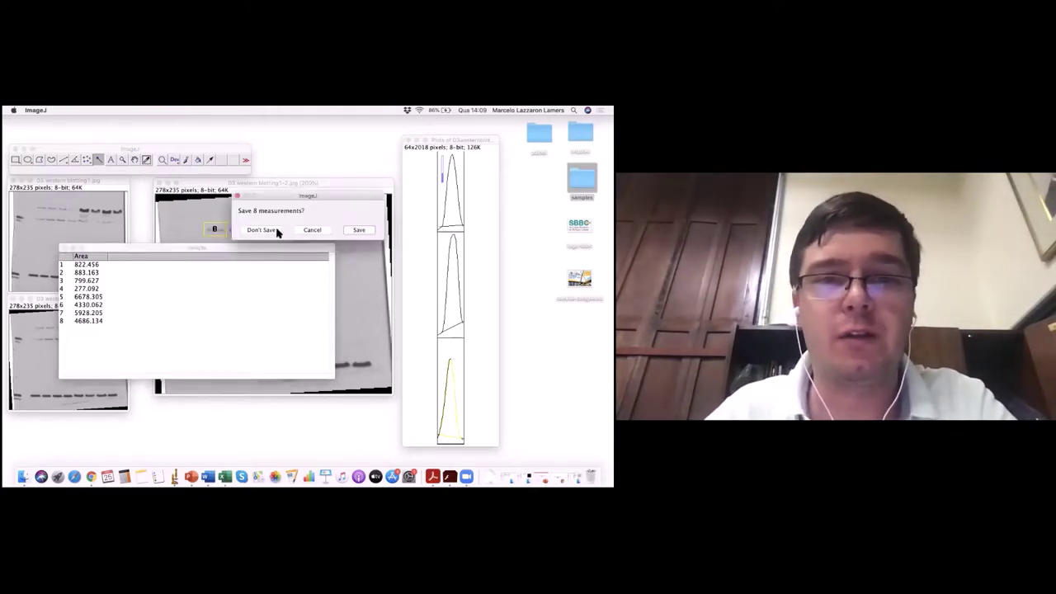
{"action": "left_click", "coordinate": [276, 231]}
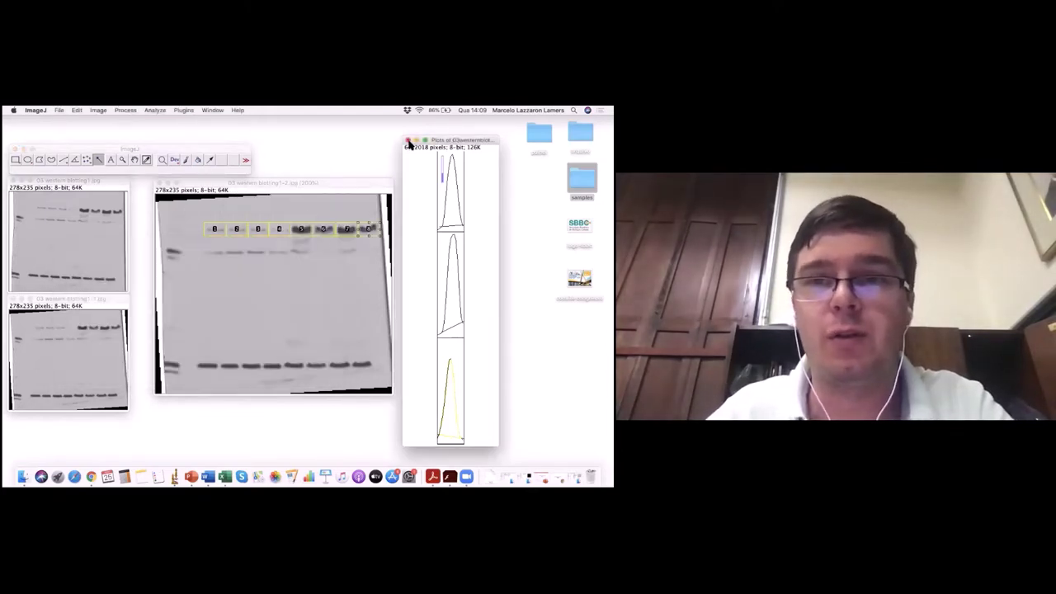
{"action": "left_click", "coordinate": [407, 140]}
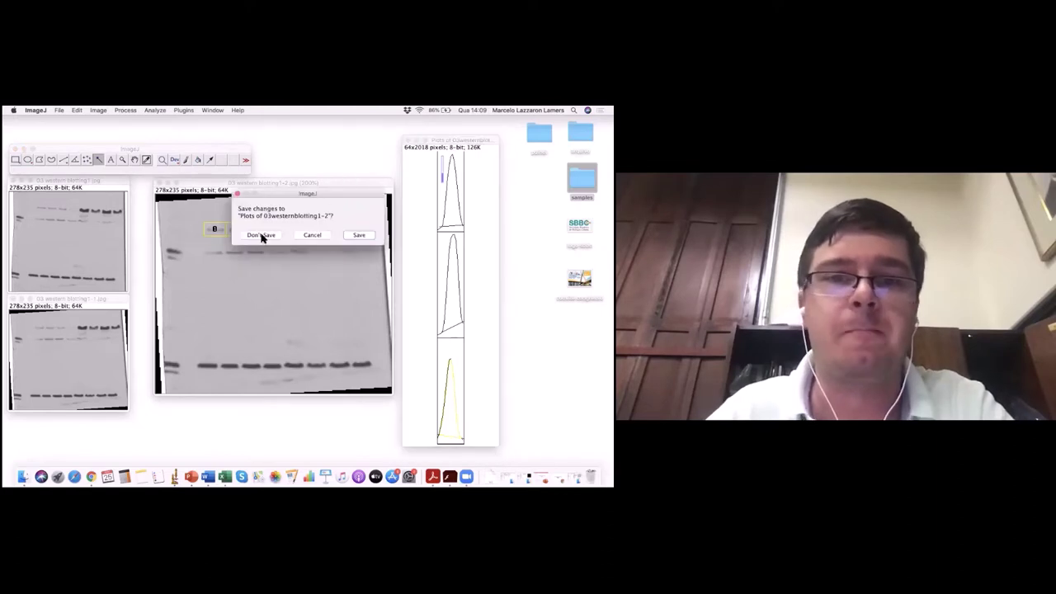
{"action": "left_click", "coordinate": [262, 235]}
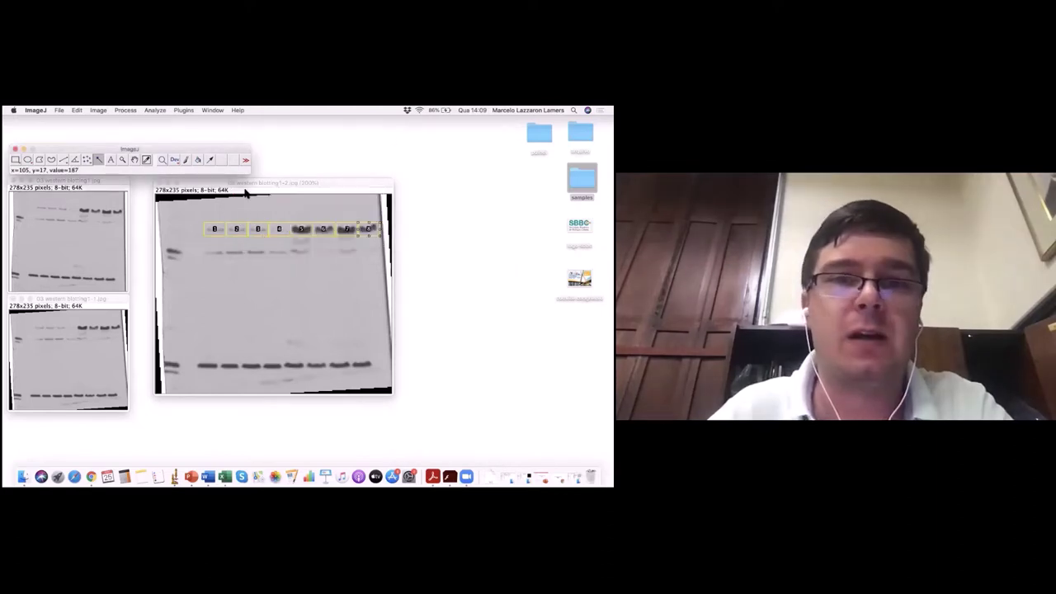
{"action": "left_click", "coordinate": [160, 182]}
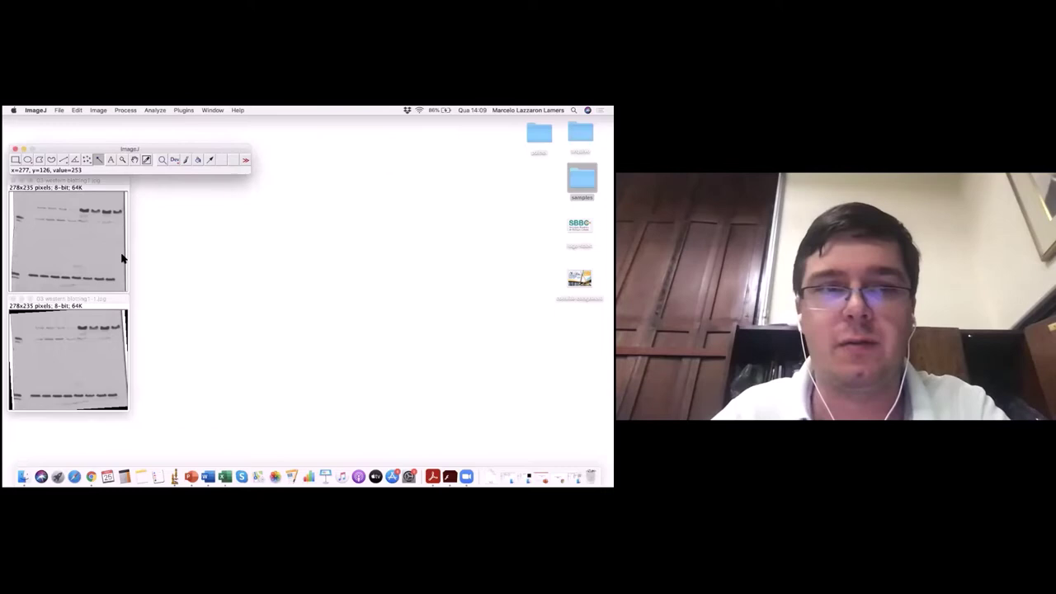
- Duplicate the straightened blot image under the suggested title and magnify the copy to 200%
{"action": "left_click", "coordinate": [103, 304]}
{"action": "key", "text": "super+shift+d"}
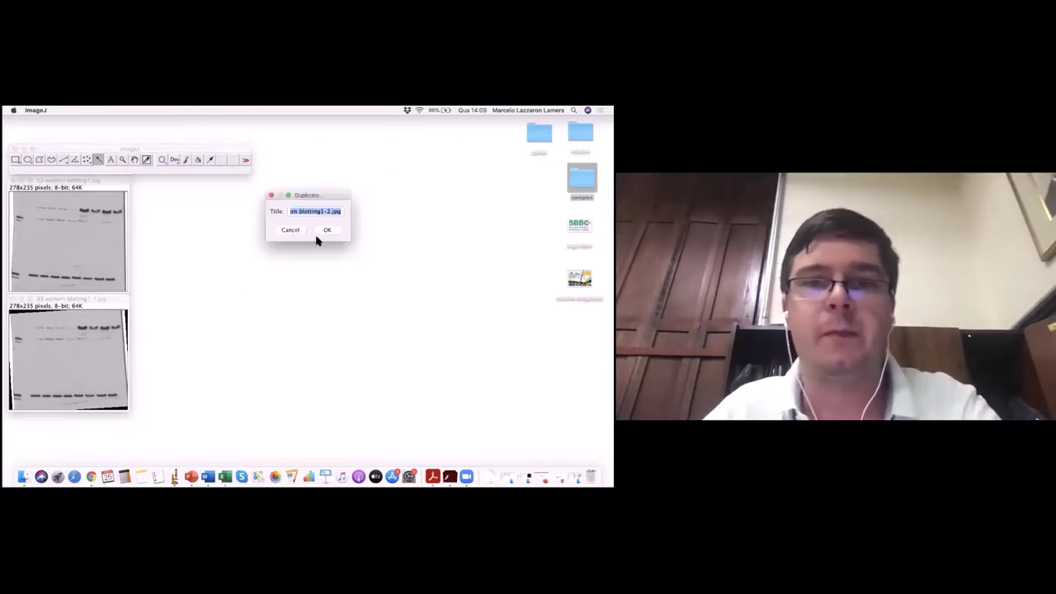
{"action": "left_click", "coordinate": [326, 232]}
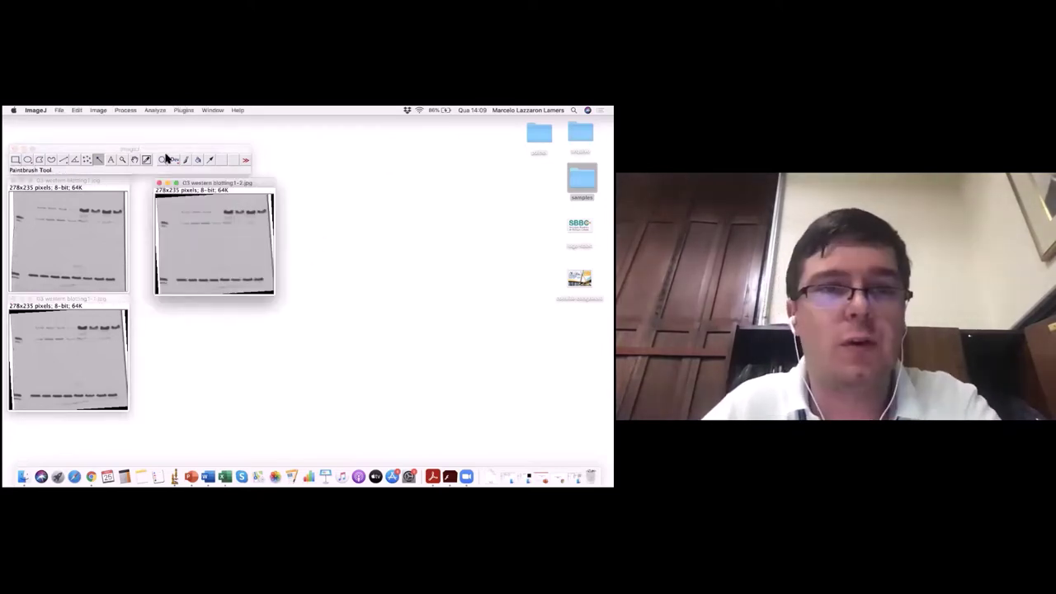
{"action": "left_click", "coordinate": [122, 159]}
{"action": "left_click", "coordinate": [221, 232]}
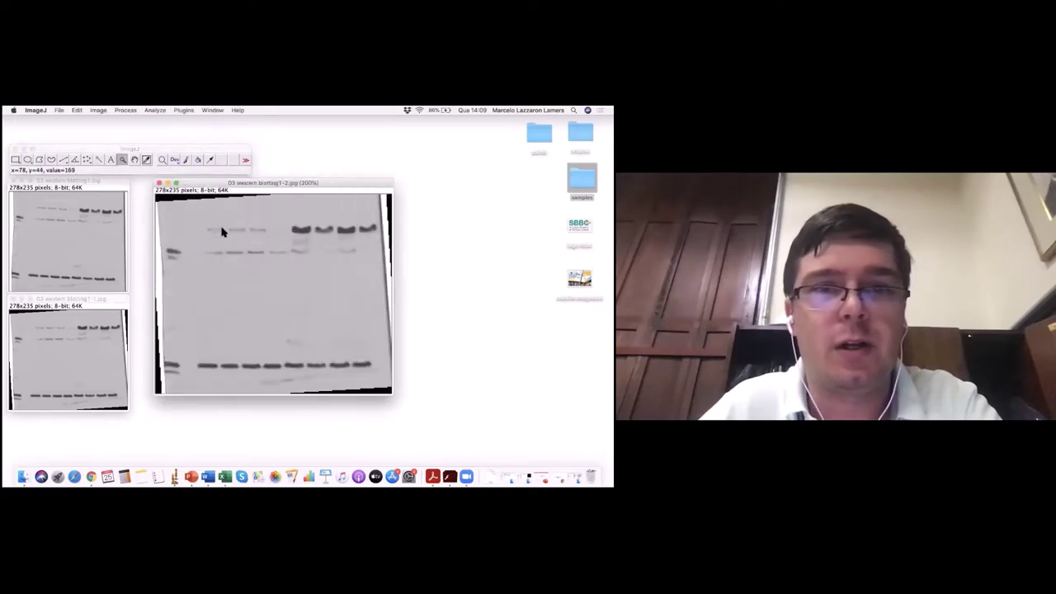
- Register a rectangle of about 212 × 20 pixels around the whole upper band row as one horizontal gel lane and plot its intensity profile
{"action": "left_click", "coordinate": [14, 160]}
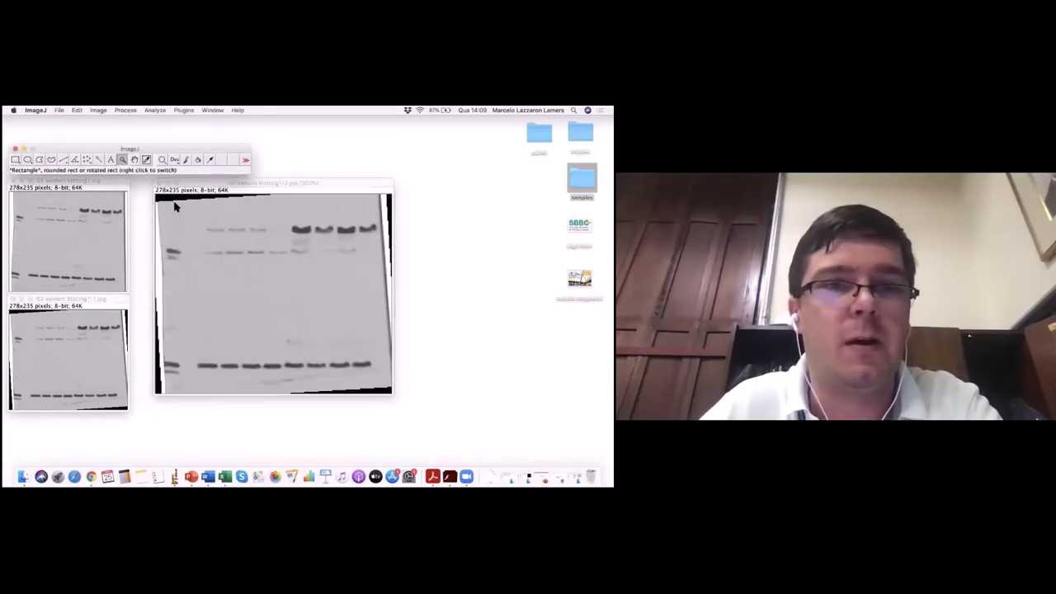
{"action": "left_click_drag", "start_coordinate": [198, 221], "coordinate": [378, 238]}
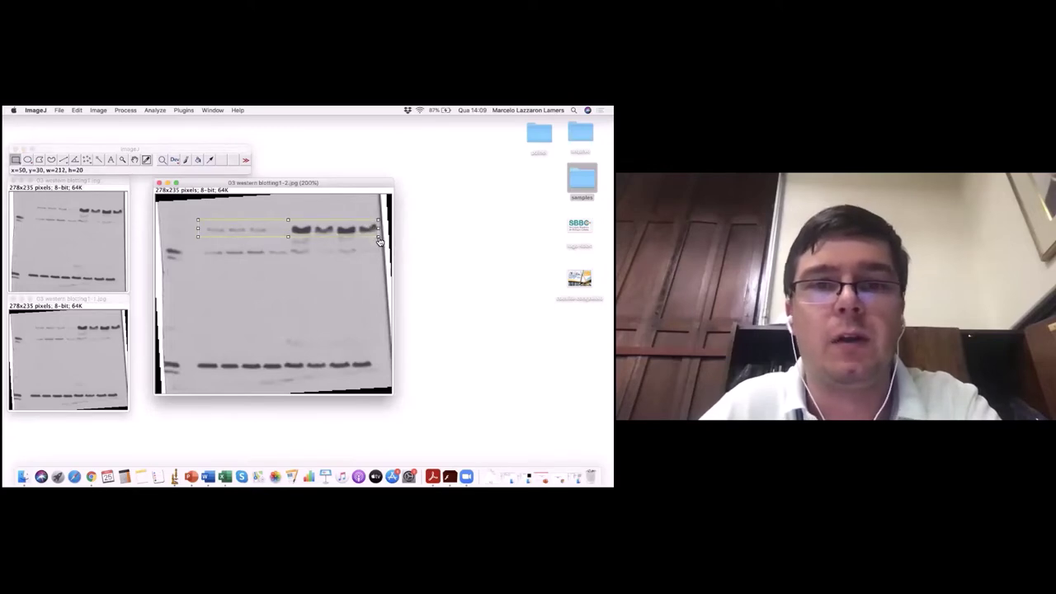
{"action": "key", "text": "1"}
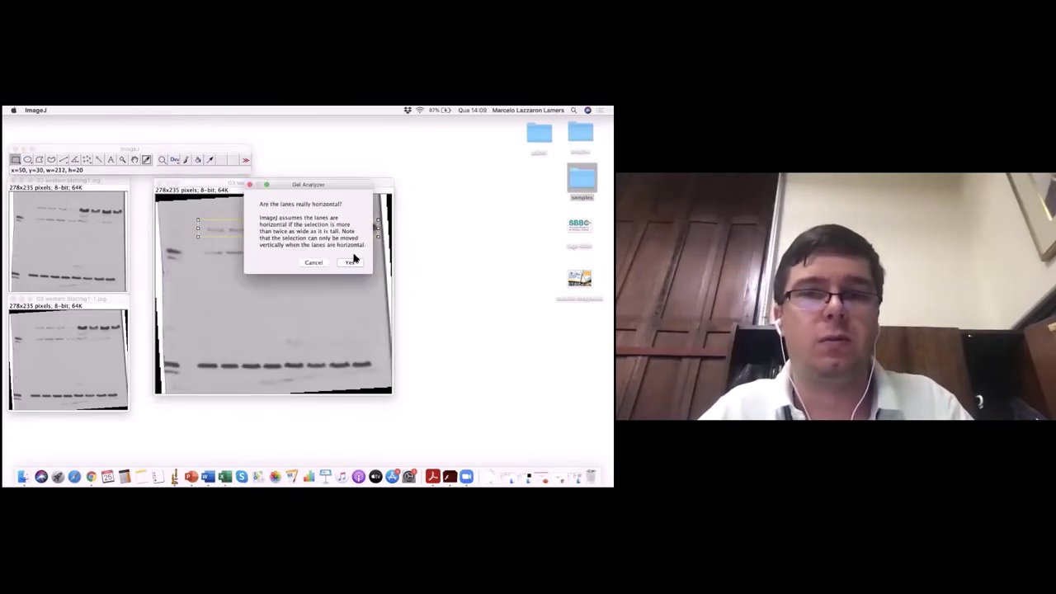
{"action": "left_click", "coordinate": [350, 261]}
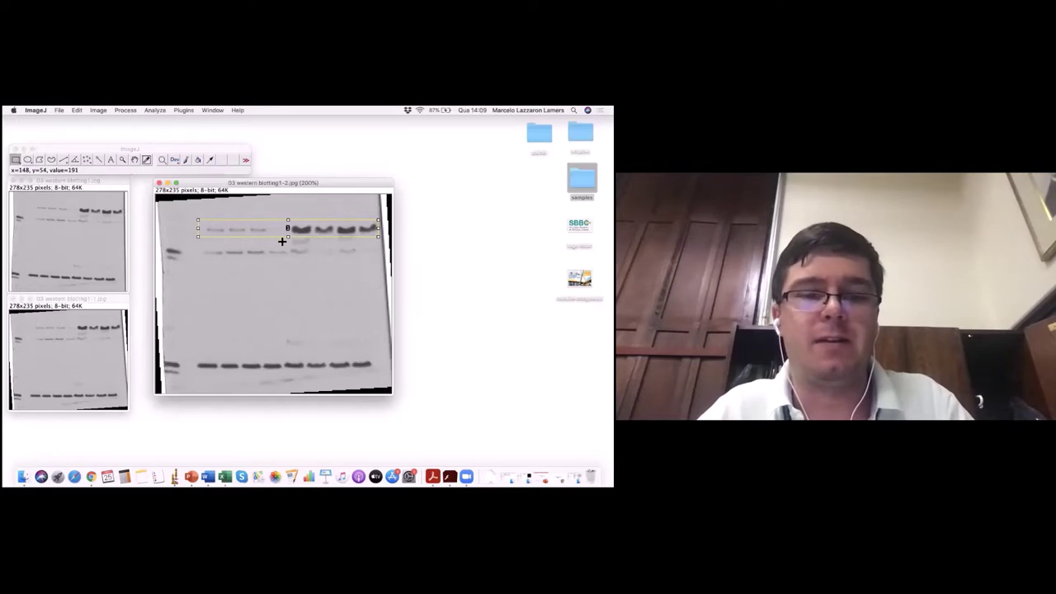
{"action": "key", "text": "3"}
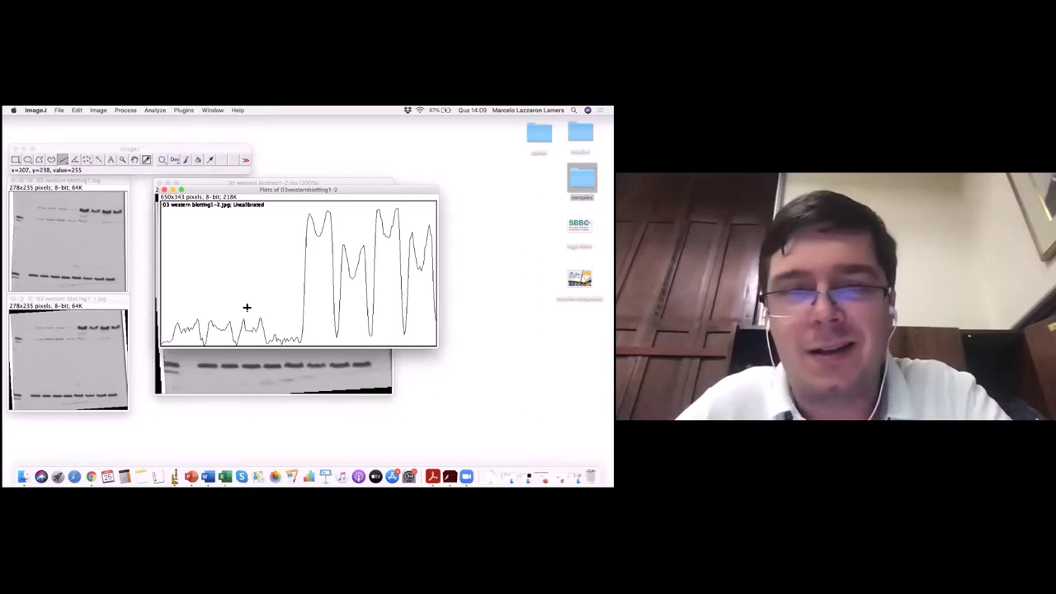
{"action": "left_click_drag", "start_coordinate": [361, 189], "coordinate": [472, 249]}
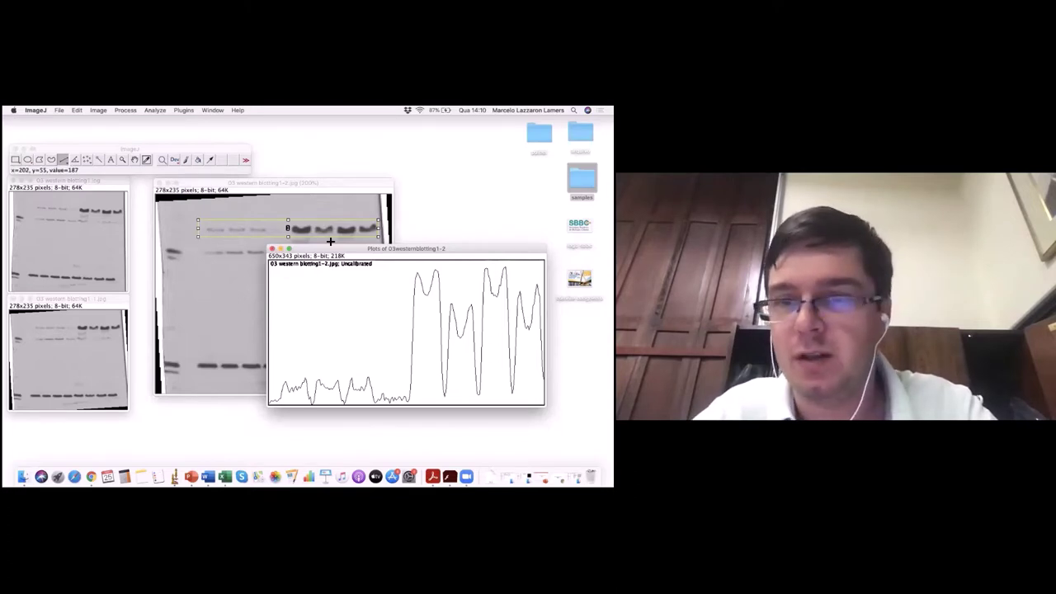
- Close the profile plot and all three western blot images without saving
{"action": "left_click", "coordinate": [272, 249]}
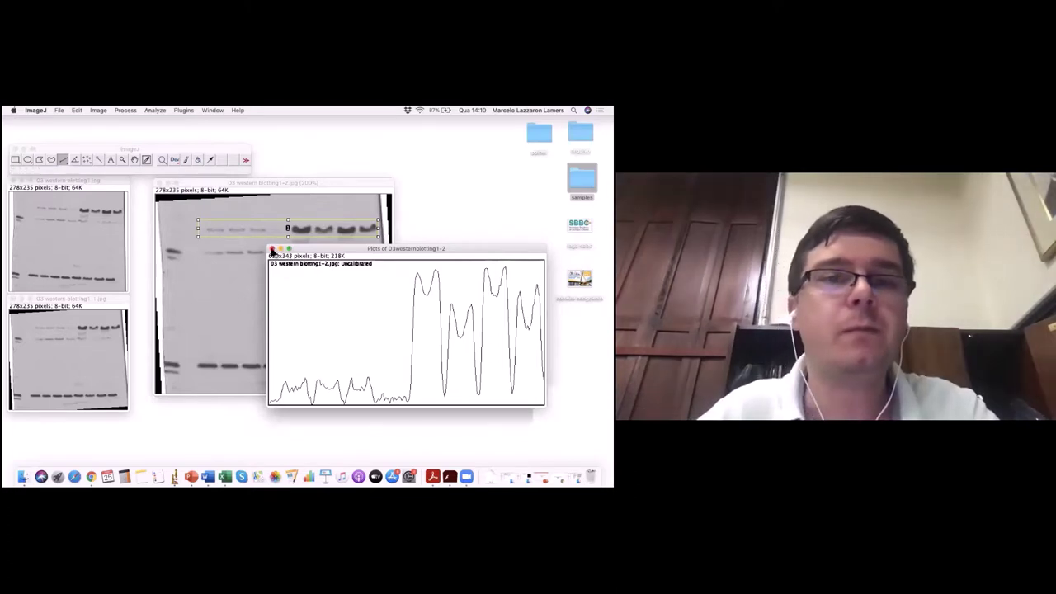
{"action": "left_click", "coordinate": [260, 235]}
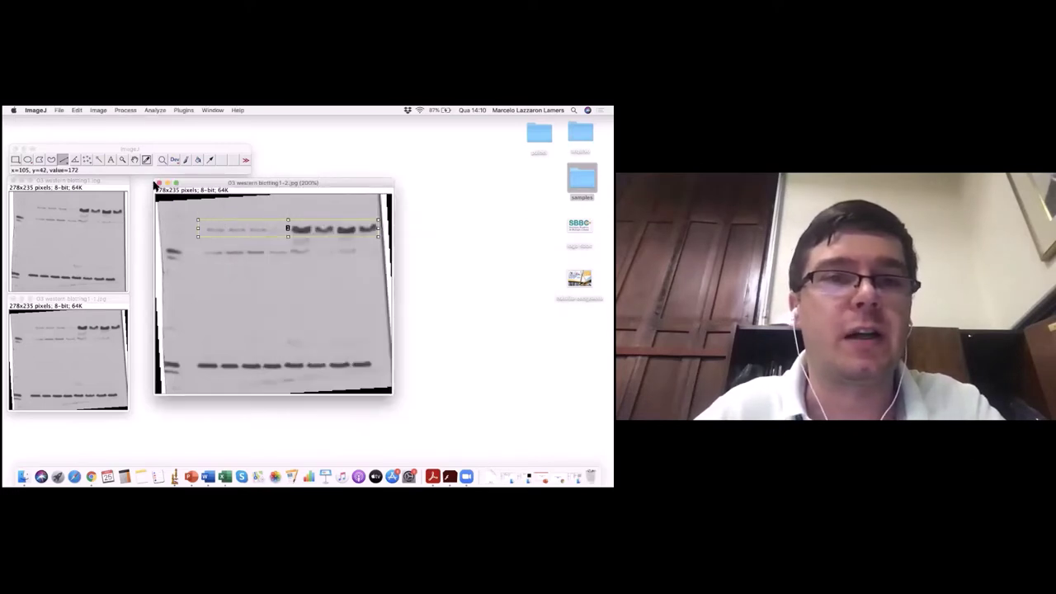
{"action": "left_click", "coordinate": [159, 182]}
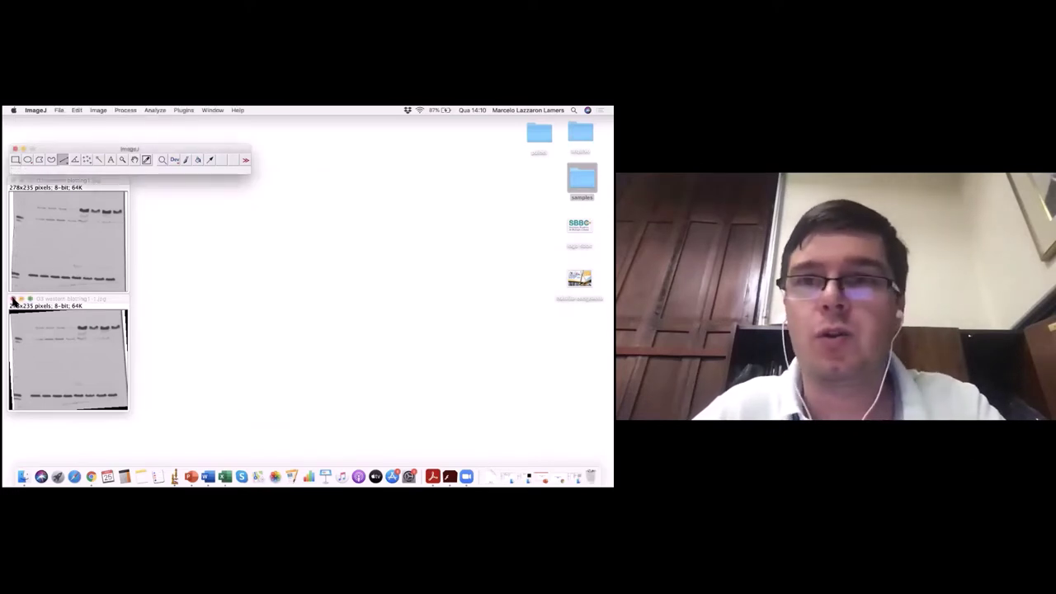
{"action": "left_click", "coordinate": [12, 299]}
{"action": "left_click", "coordinate": [269, 238]}
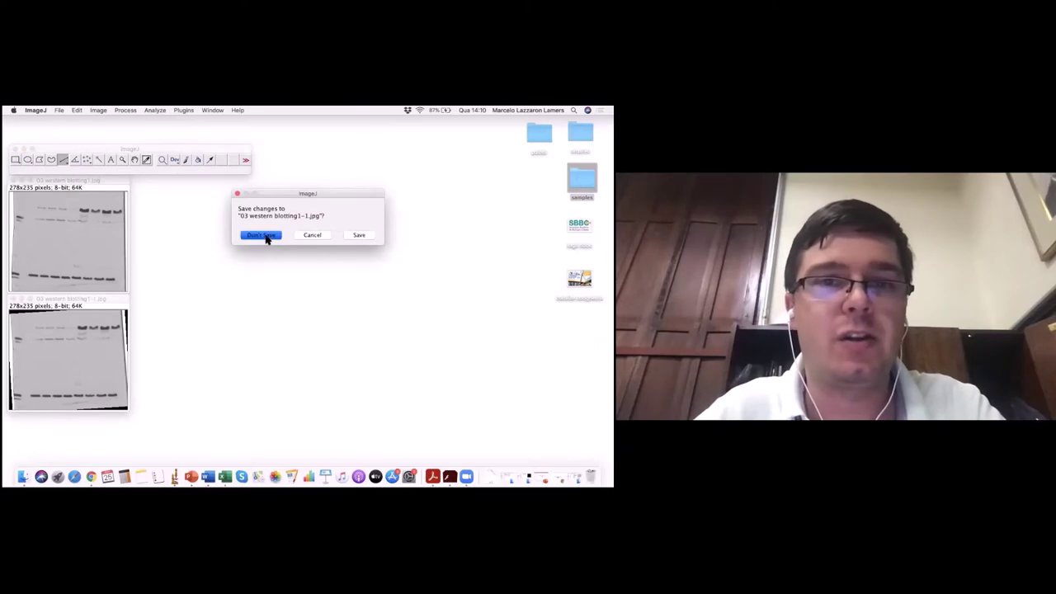
{"action": "left_click", "coordinate": [14, 181]}
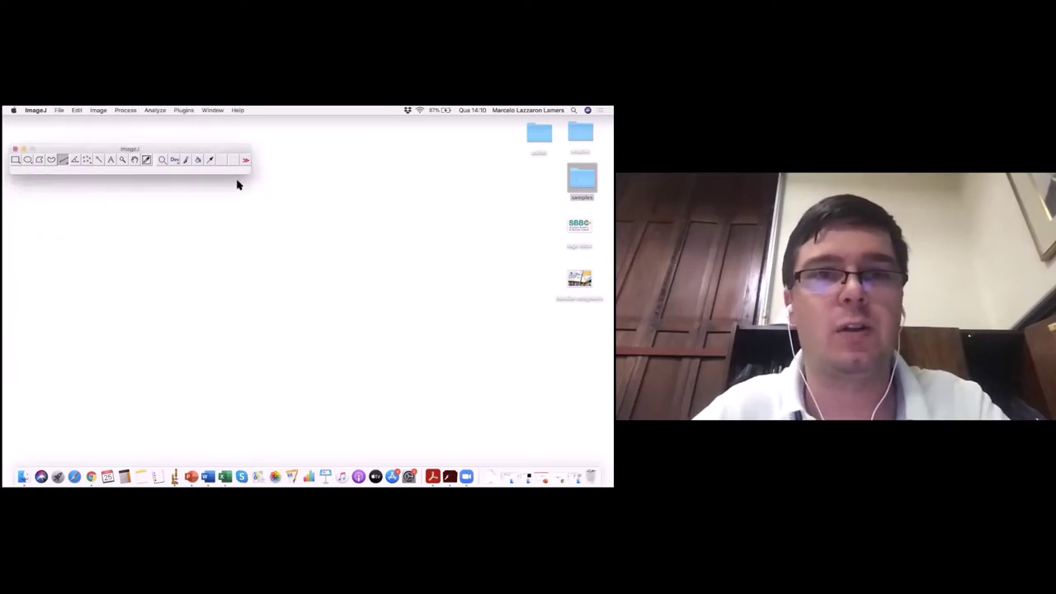
- Open the Confocal Series sample image and place its window just below the toolbar
{"action": "left_click_drag", "start_coordinate": [220, 149], "coordinate": [217, 142]}
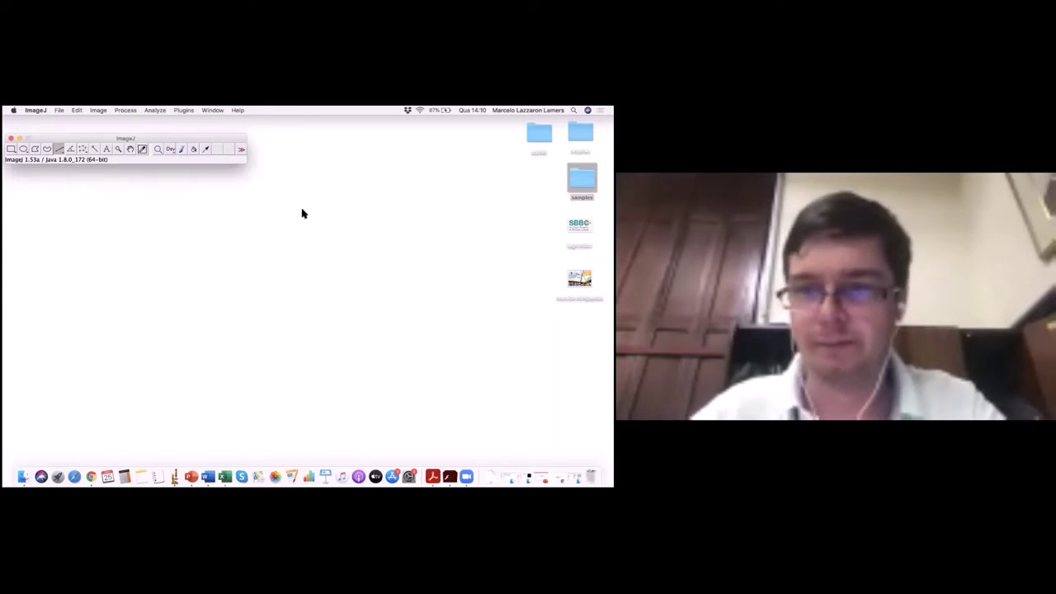
{"action": "left_click_drag", "start_coordinate": [193, 139], "coordinate": [193, 134]}
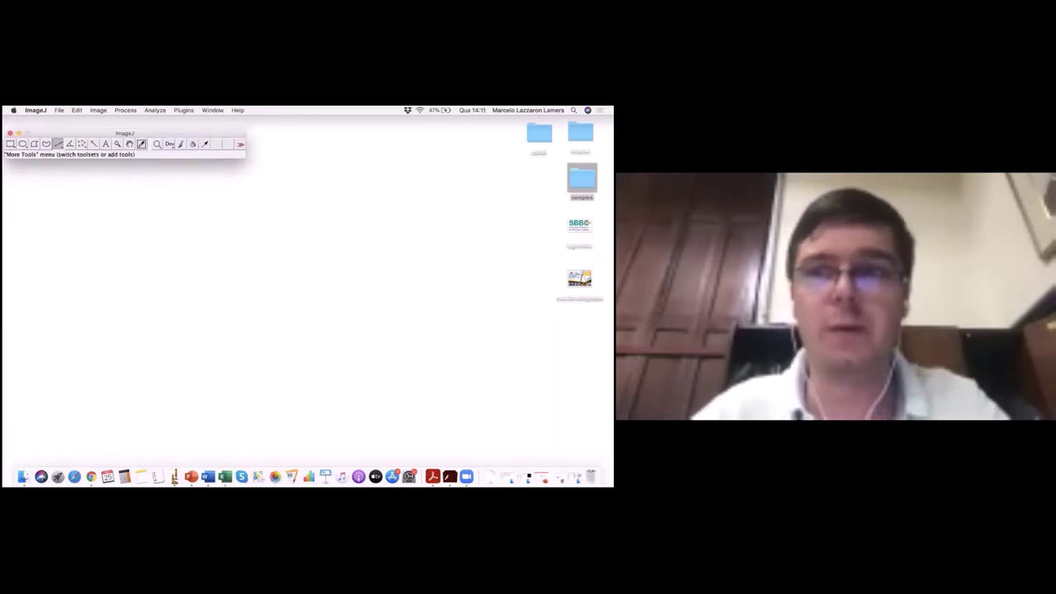
{"action": "left_click", "coordinate": [60, 110]}
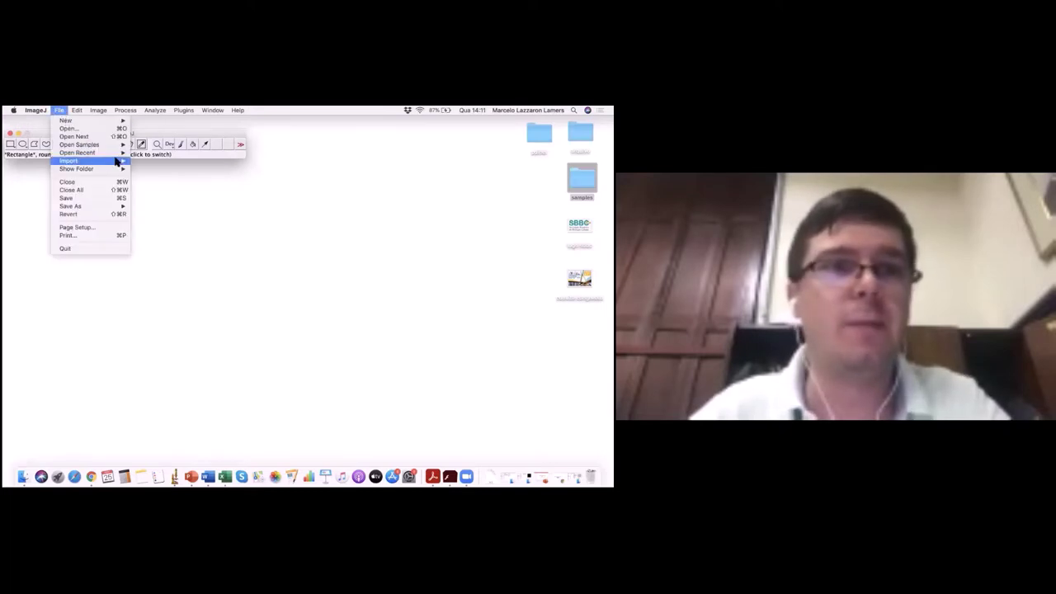
{"action": "mouse_move", "coordinate": [114, 148]}
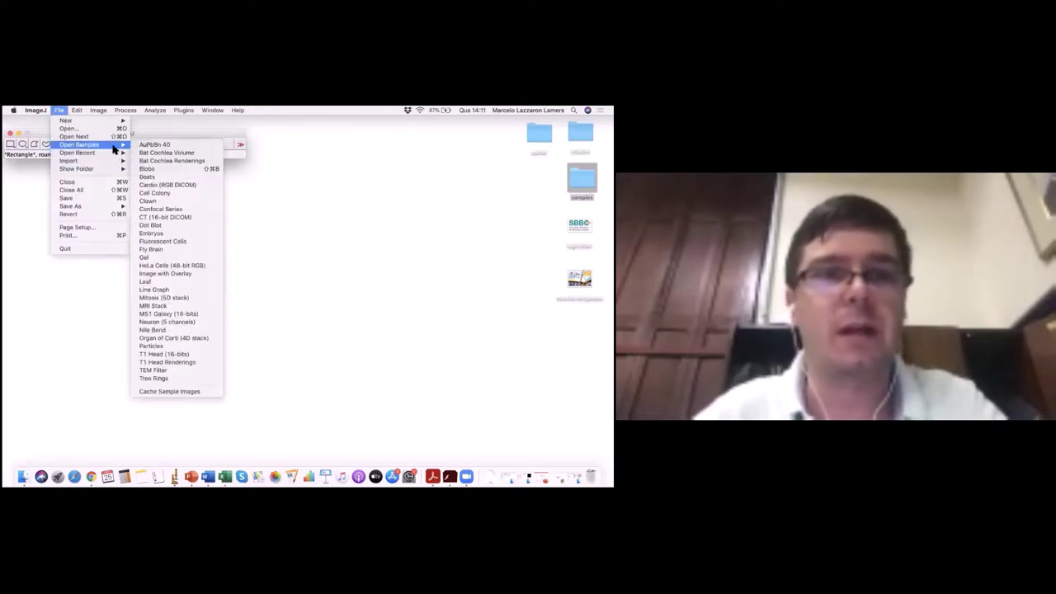
{"action": "left_click", "coordinate": [189, 210]}
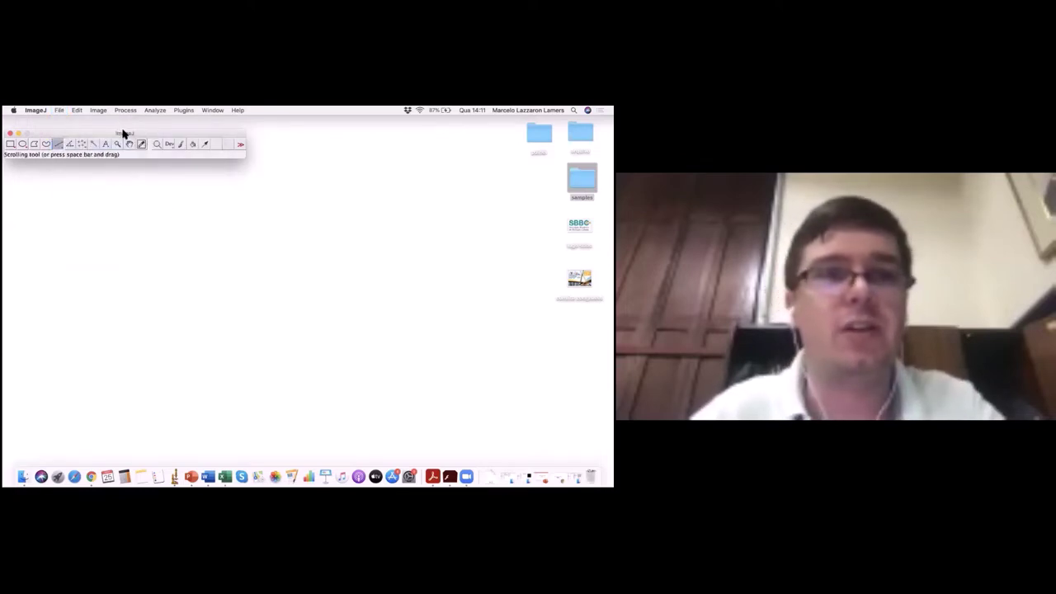
{"action": "left_click_drag", "start_coordinate": [129, 135], "coordinate": [133, 132]}
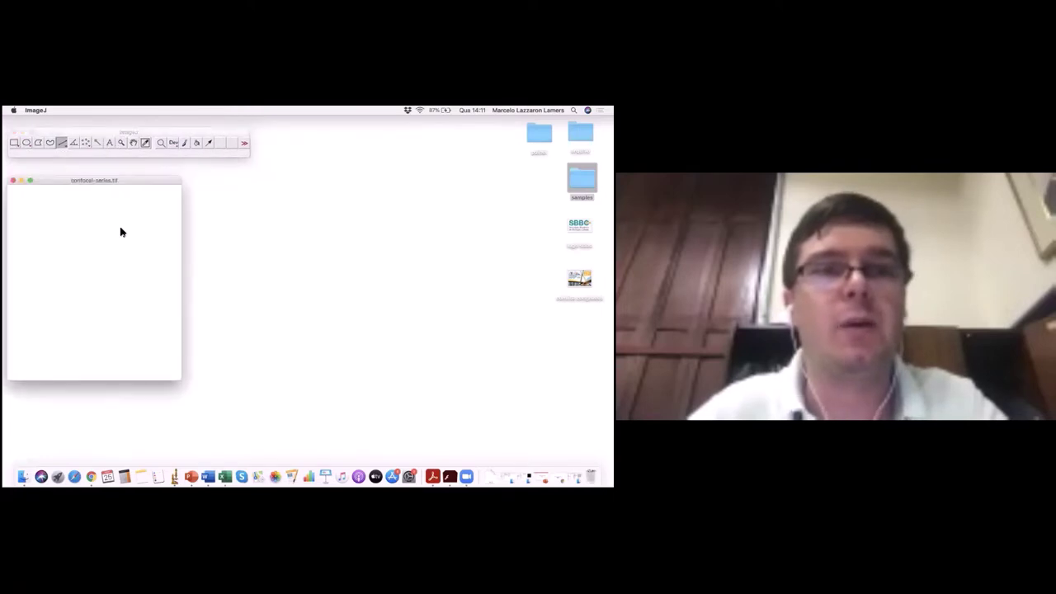
{"action": "left_click_drag", "start_coordinate": [123, 181], "coordinate": [186, 161]}
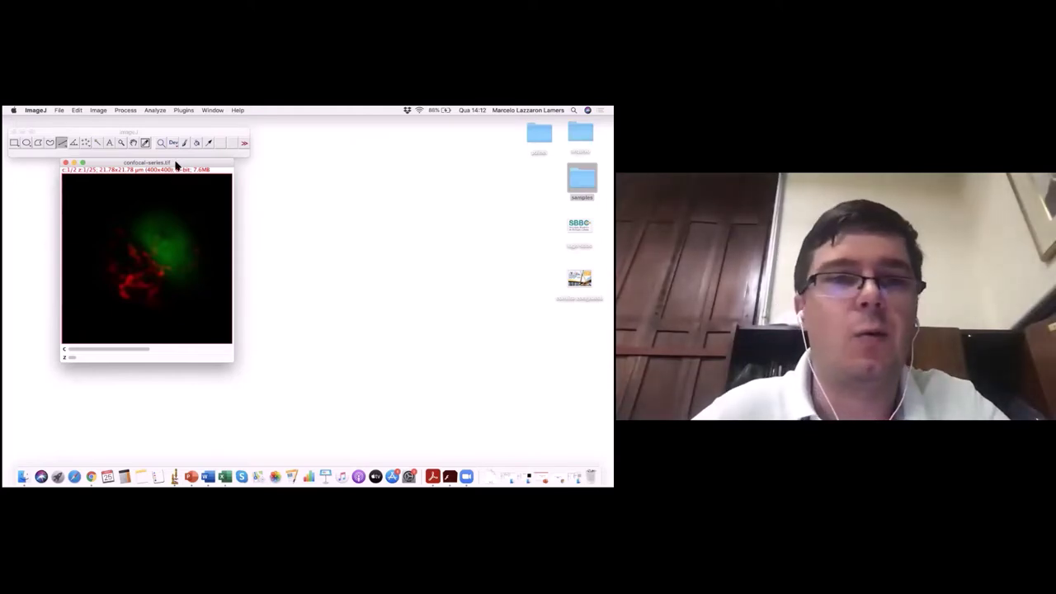
- Duplicate only the current slice of the confocal series under the suggested title and place the copy beside the original
{"action": "left_click_drag", "start_coordinate": [176, 165], "coordinate": [139, 165]}
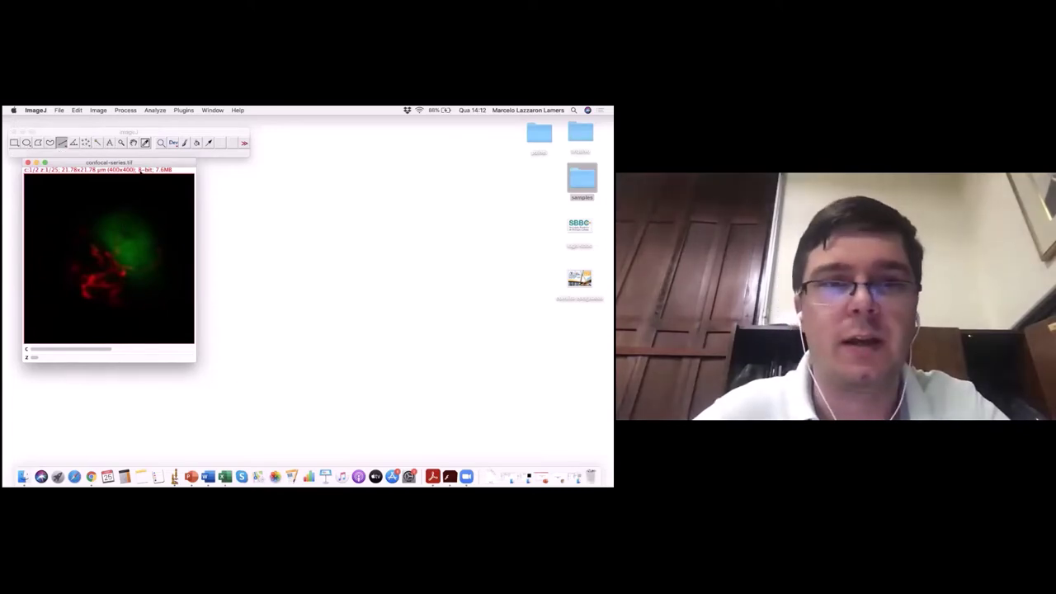
{"action": "left_click", "coordinate": [97, 110]}
{"action": "mouse_move", "coordinate": [118, 120]}
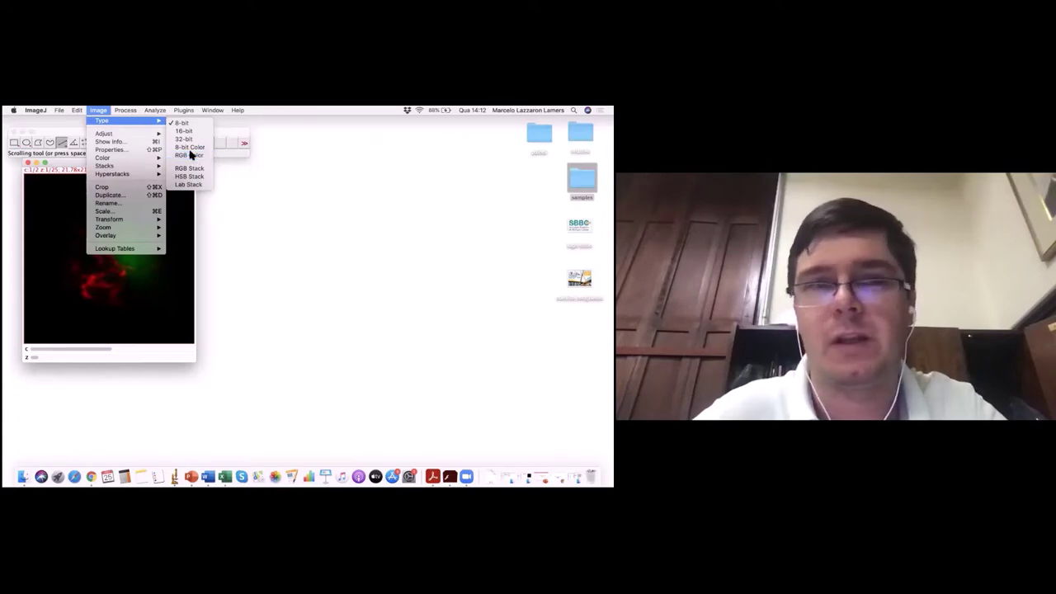
{"action": "left_click", "coordinate": [71, 165]}
{"action": "key", "text": "super+shift+d"}
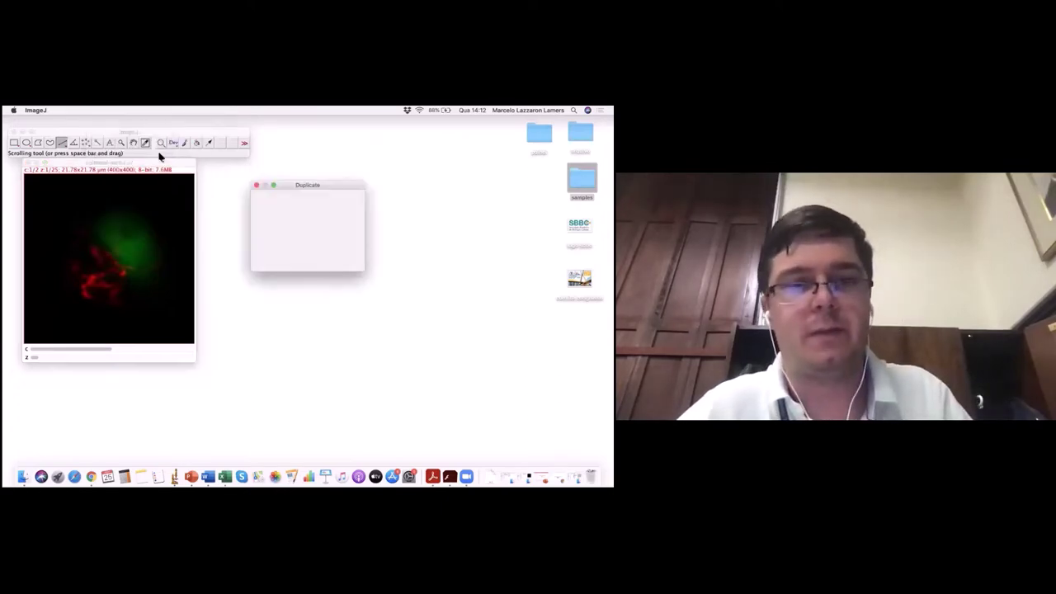
{"action": "left_click", "coordinate": [341, 261]}
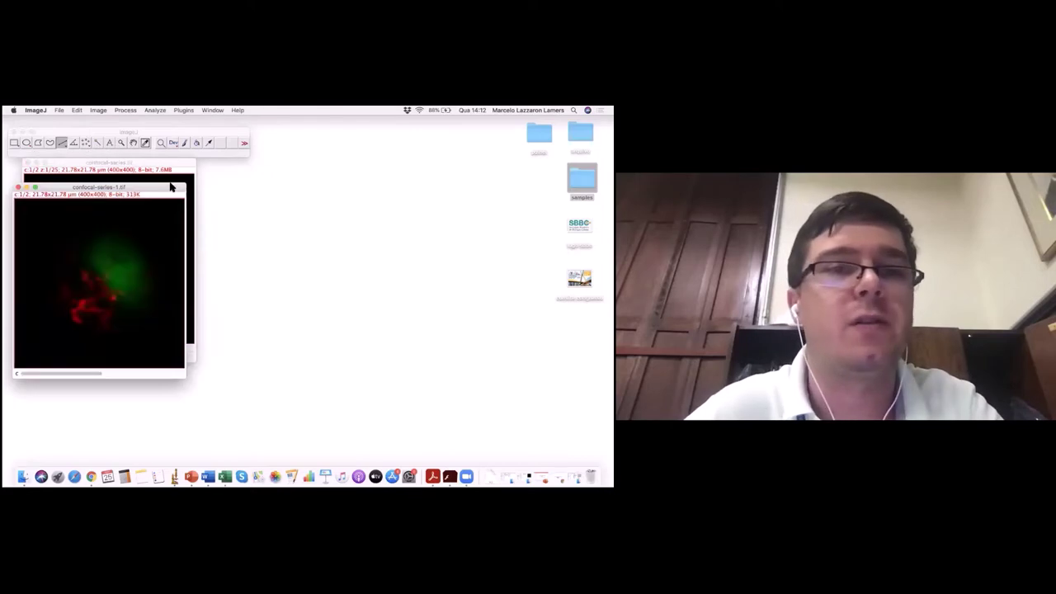
{"action": "left_click_drag", "start_coordinate": [356, 160], "coordinate": [346, 158]}
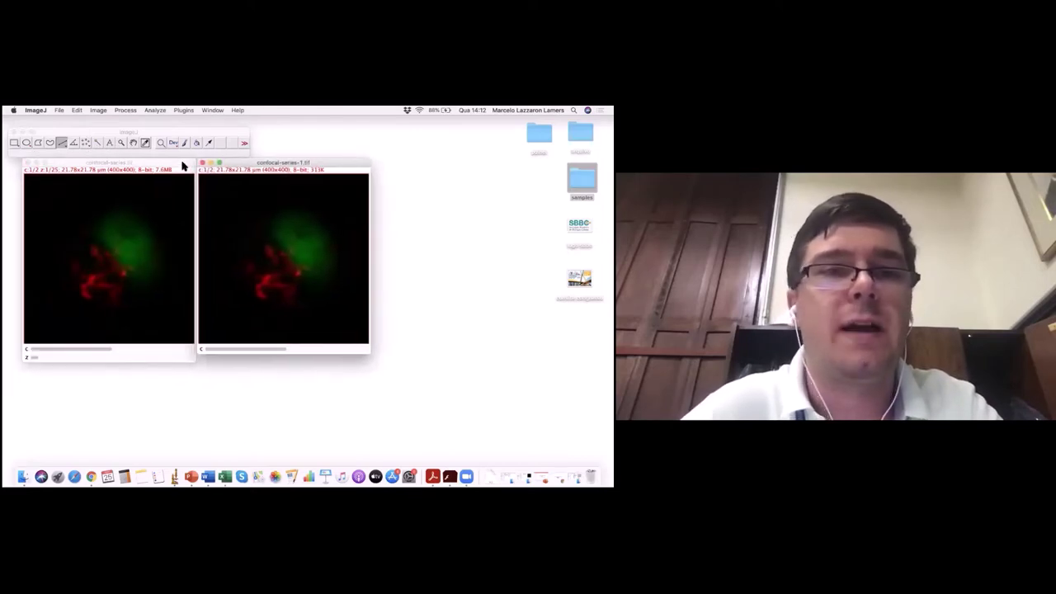
{"action": "left_click_drag", "start_coordinate": [183, 167], "coordinate": [165, 167]}
{"action": "left_click_drag", "start_coordinate": [295, 165], "coordinate": [290, 168]}
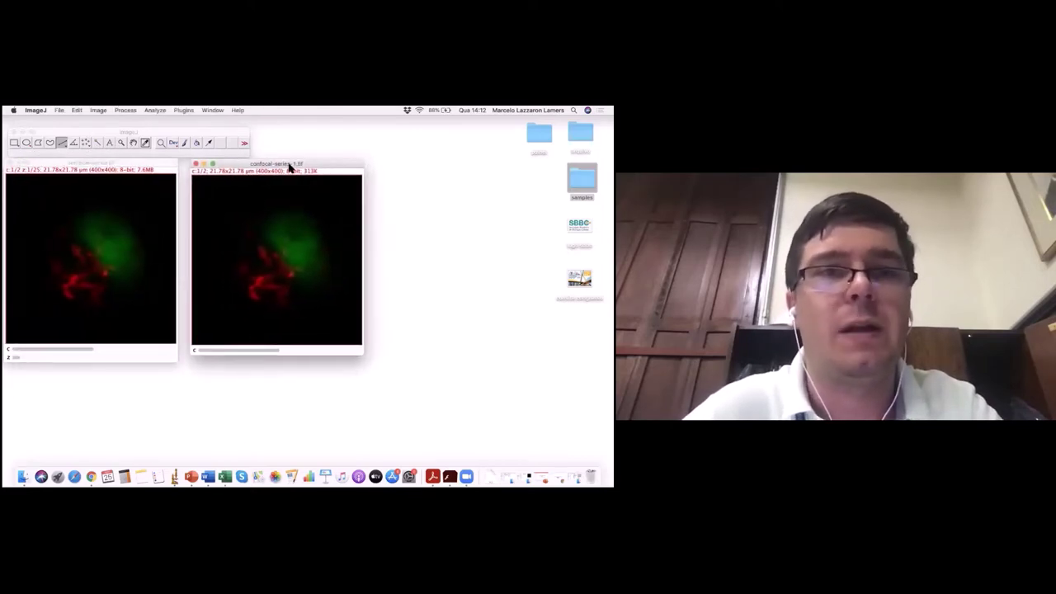
- Close the single-slice copy of the confocal series
{"action": "left_click", "coordinate": [98, 110]}
{"action": "mouse_move", "coordinate": [152, 120]}
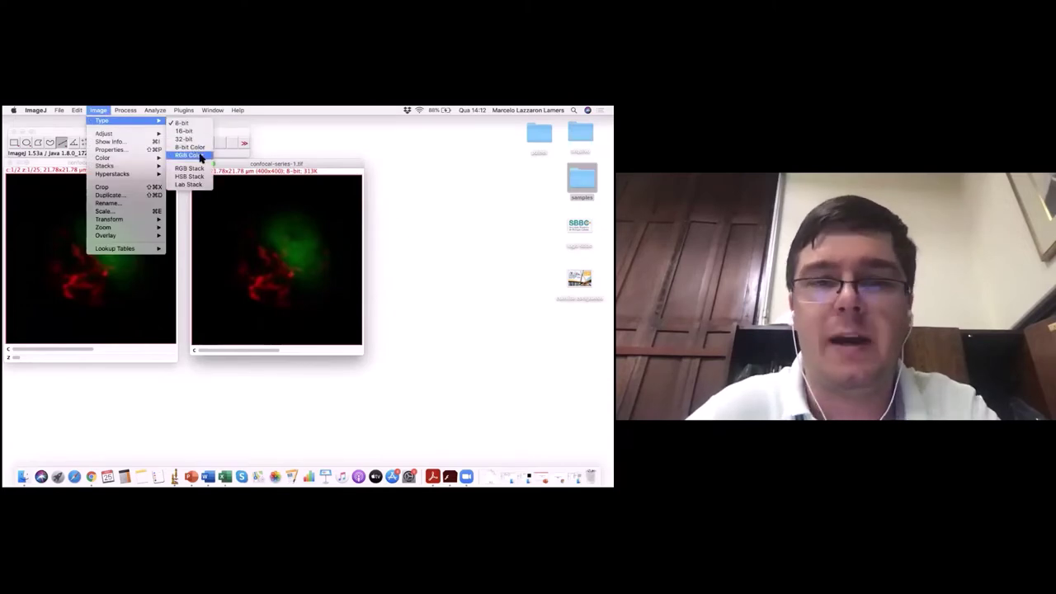
{"action": "left_click", "coordinate": [262, 164]}
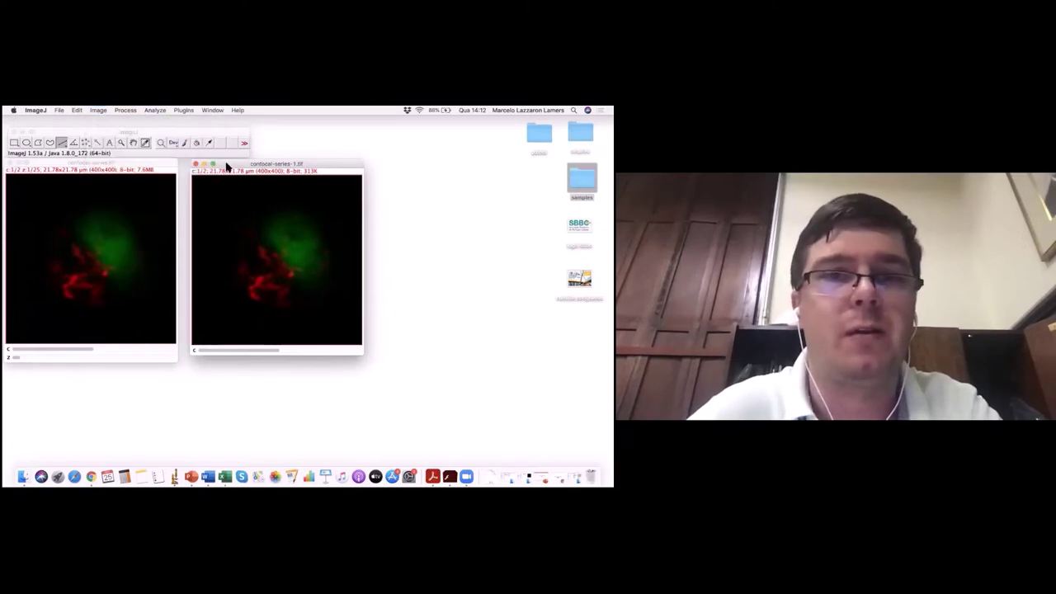
{"action": "left_click", "coordinate": [195, 166]}
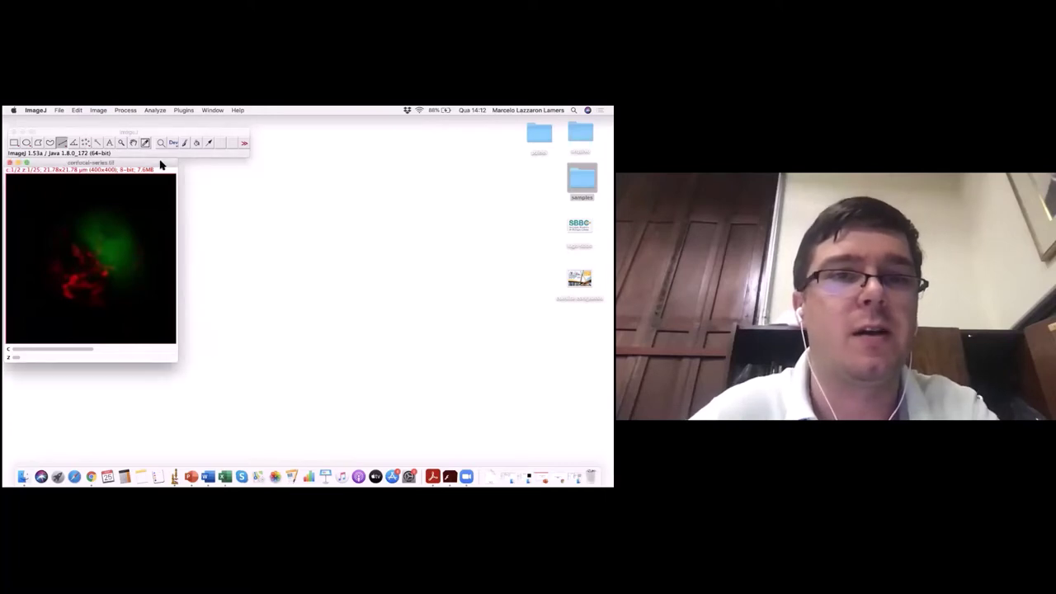
- Duplicate the confocal series as a full hyperstack with channels 1-2 and slices 1-25, keeping the suggested title
{"action": "mouse_move", "coordinate": [161, 165]}
{"action": "left_mouse_down"}
{"action": "mouse_move", "coordinate": [236, 176]}
{"action": "mouse_move", "coordinate": [173, 165]}
{"action": "left_mouse_up"}
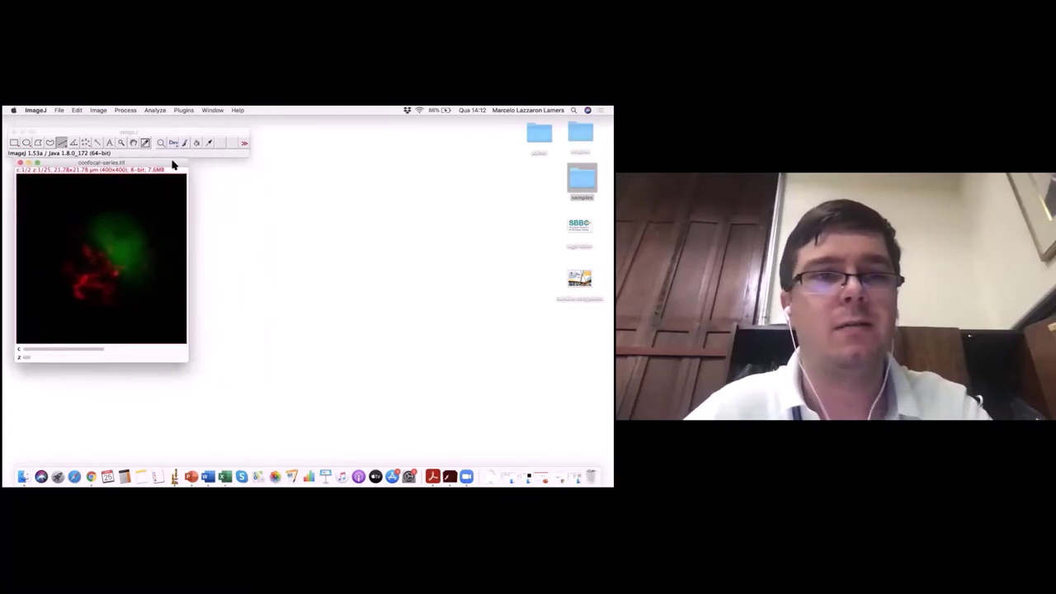
{"action": "key", "text": "super+shift+d"}
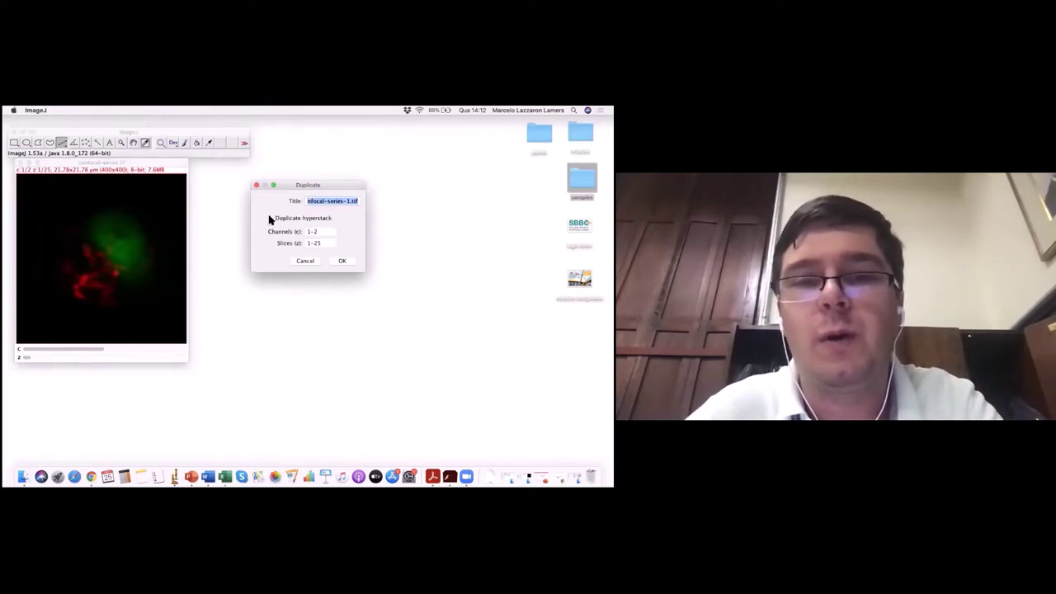
{"action": "left_click", "coordinate": [270, 219]}
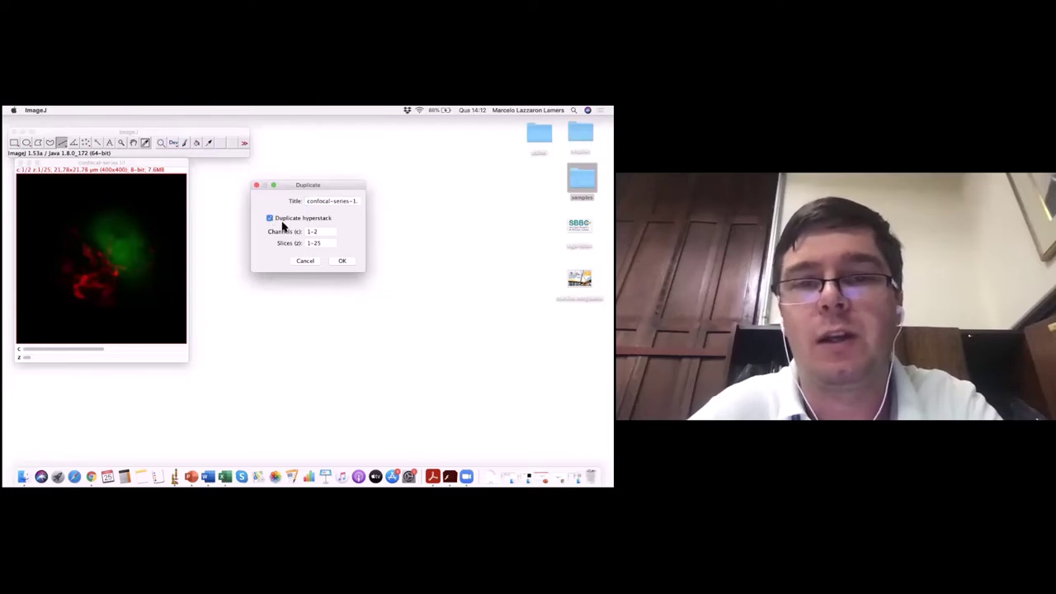
{"action": "left_click", "coordinate": [347, 261]}
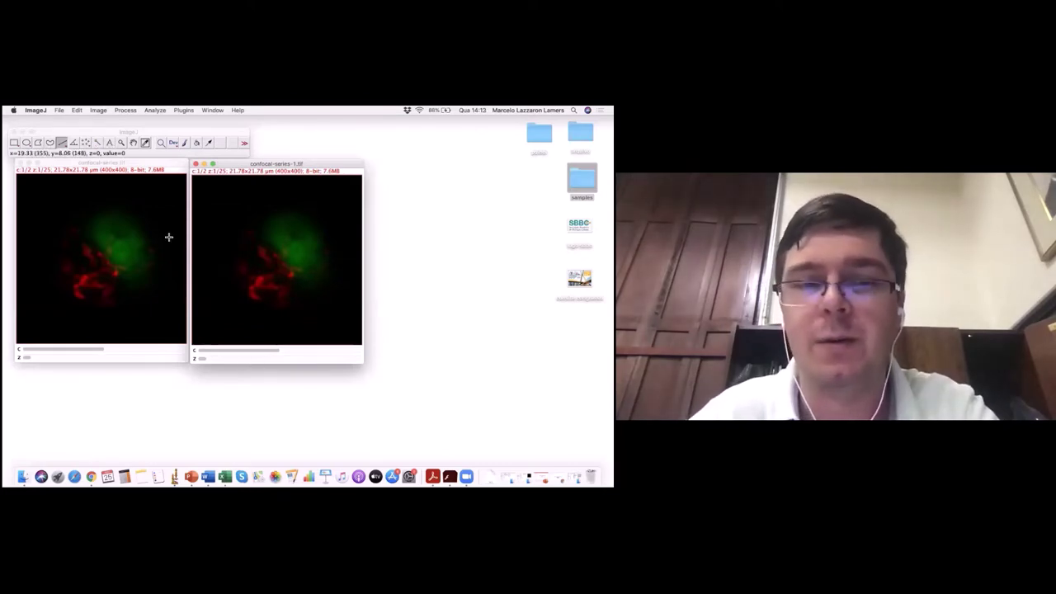
{"action": "left_click_drag", "start_coordinate": [302, 165], "coordinate": [303, 163]}
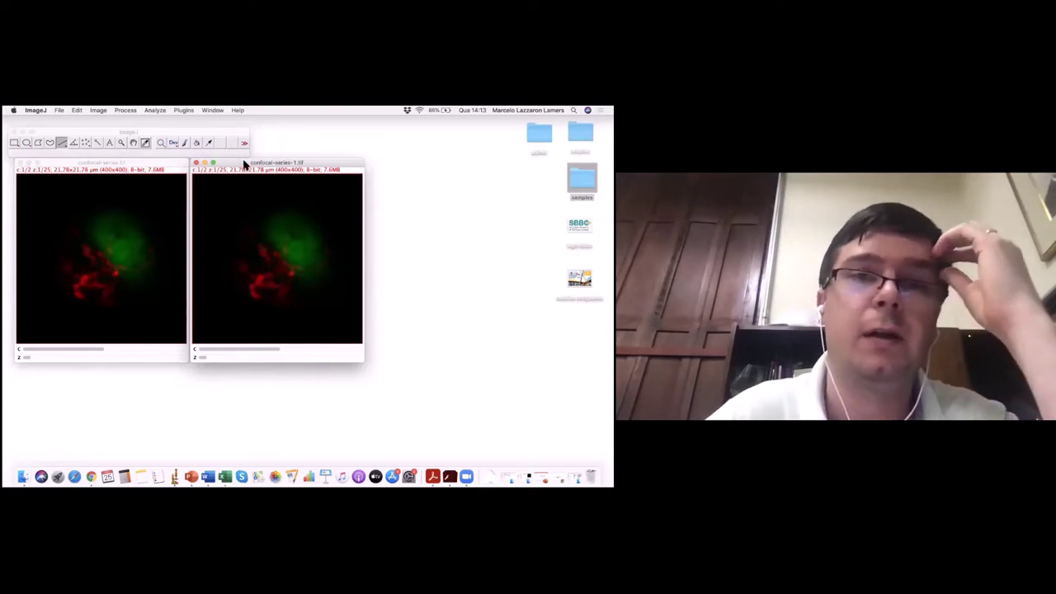
{"action": "left_click_drag", "start_coordinate": [245, 165], "coordinate": [243, 165]}
- Convert the duplicated hyperstack to RGB Color with all 25 slices, keeping the source, and arrange the RGB stack beside the two overlapping originals
{"action": "left_click", "coordinate": [98, 111]}
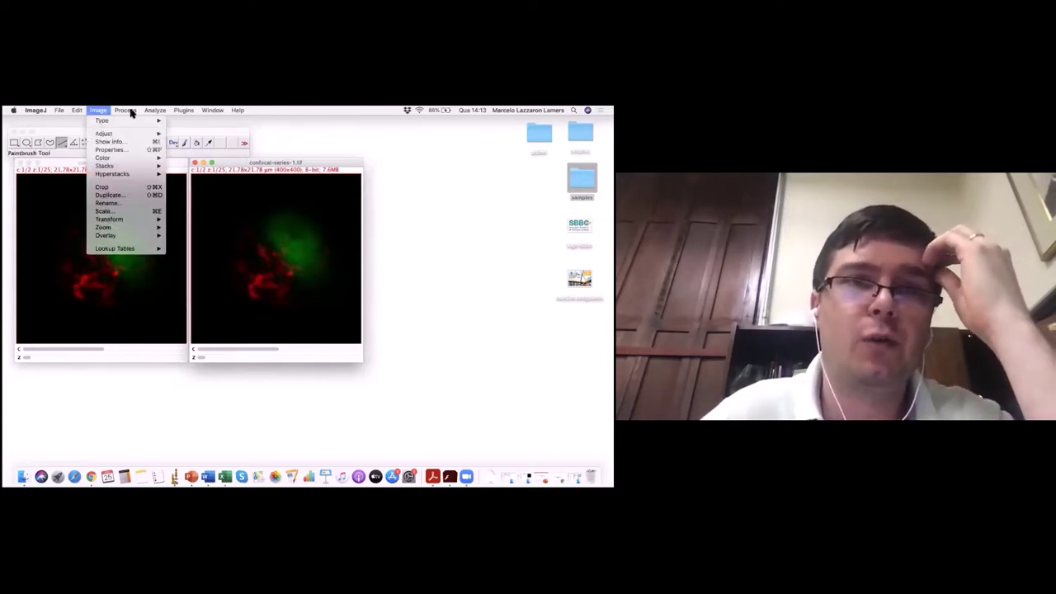
{"action": "mouse_move", "coordinate": [151, 111]}
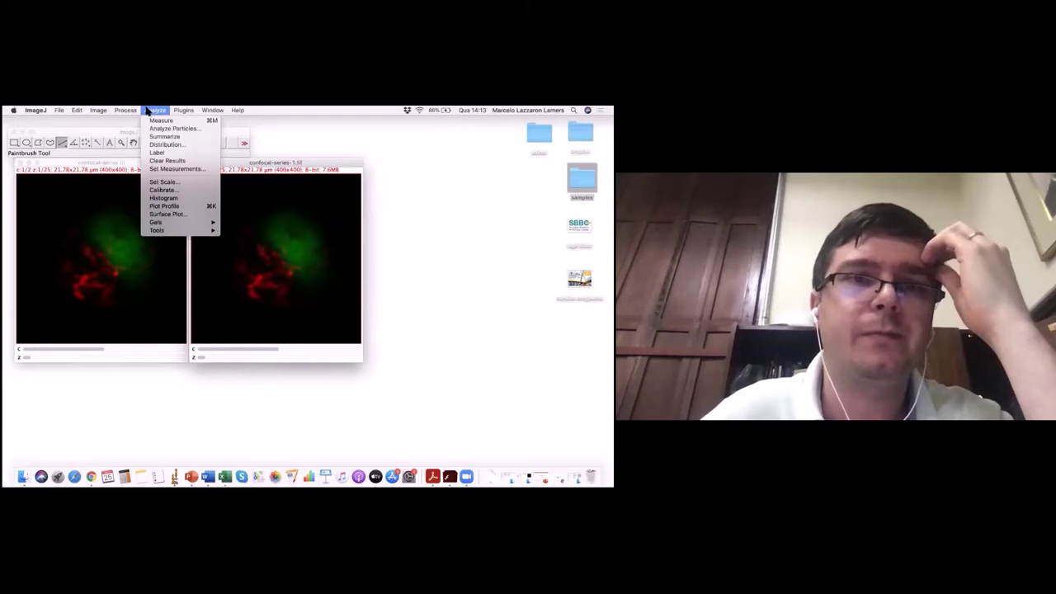
{"action": "mouse_move", "coordinate": [107, 111]}
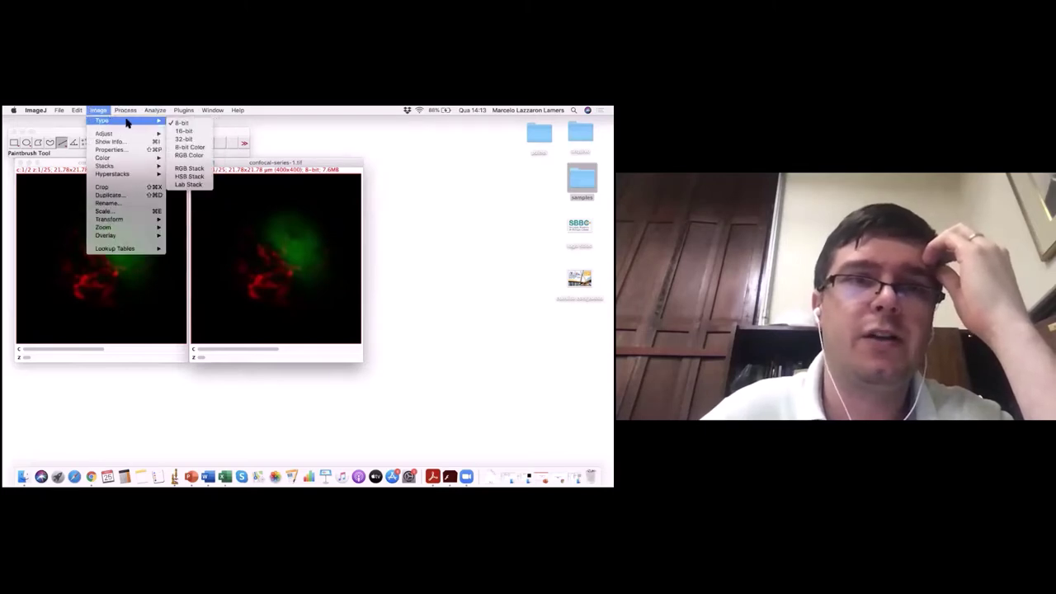
{"action": "left_click", "coordinate": [196, 154]}
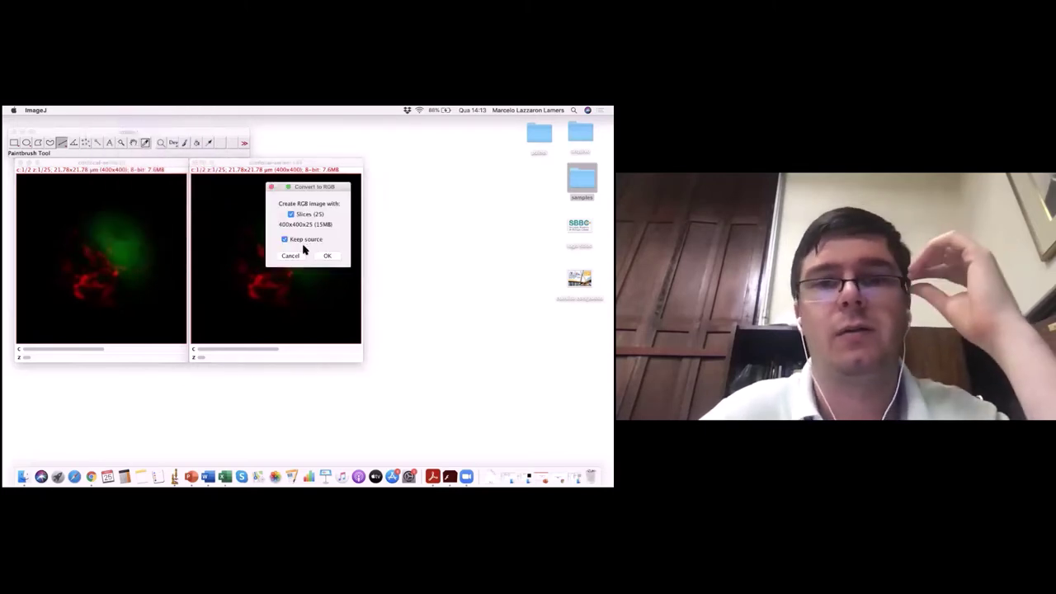
{"action": "left_click", "coordinate": [326, 257]}
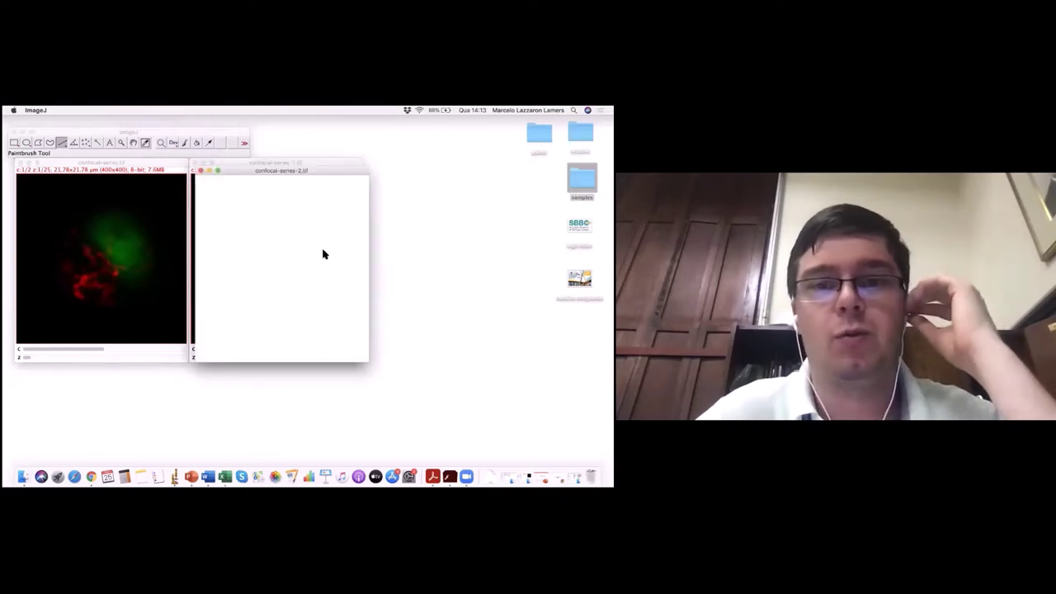
{"action": "left_click_drag", "start_coordinate": [303, 179], "coordinate": [475, 174]}
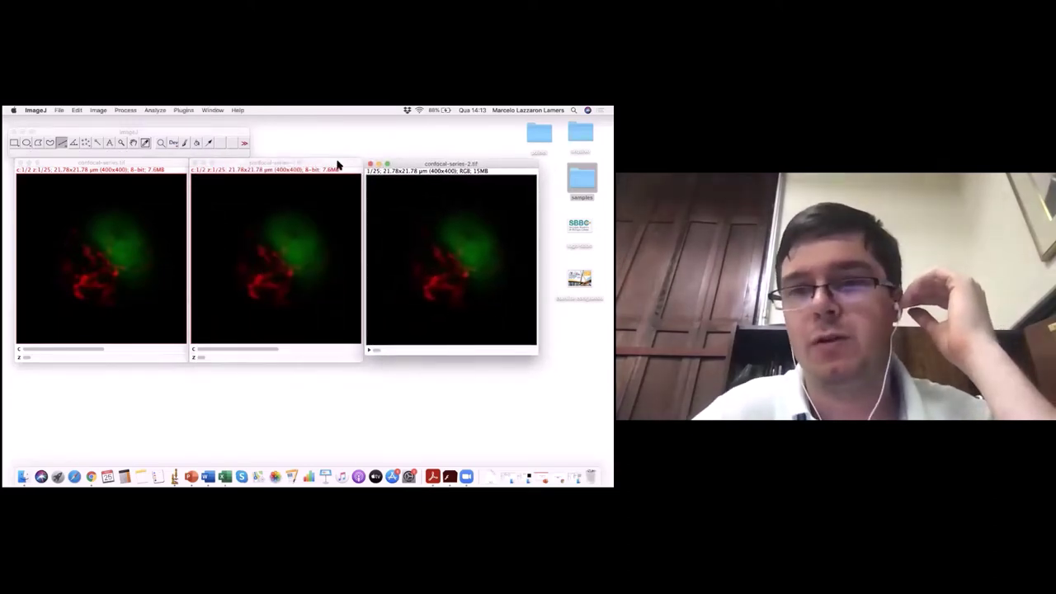
{"action": "left_click_drag", "start_coordinate": [448, 164], "coordinate": [449, 161]}
{"action": "left_click_drag", "start_coordinate": [314, 164], "coordinate": [181, 185]}
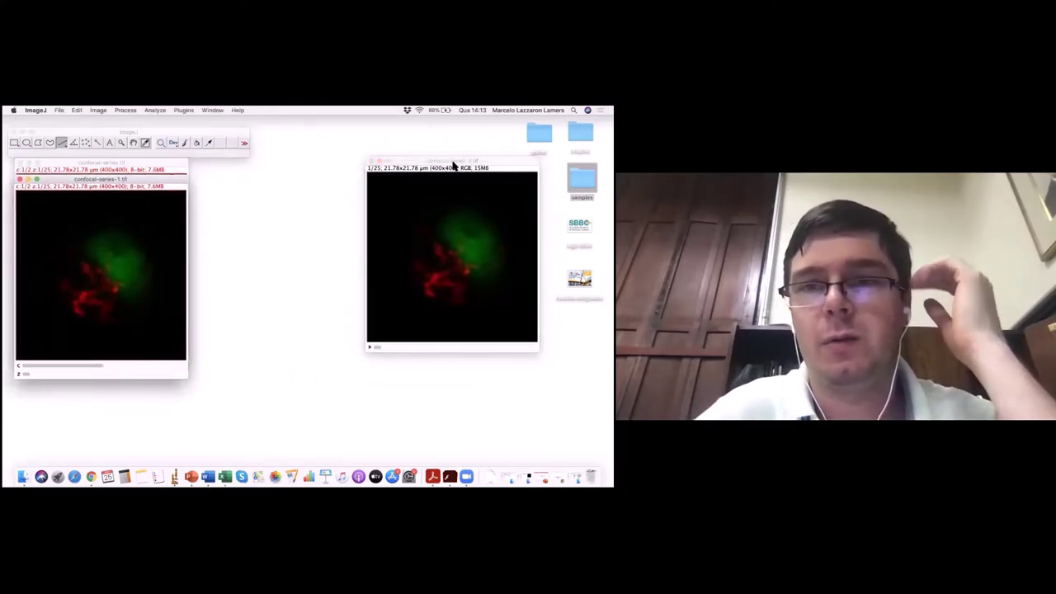
{"action": "left_click_drag", "start_coordinate": [445, 165], "coordinate": [302, 175]}
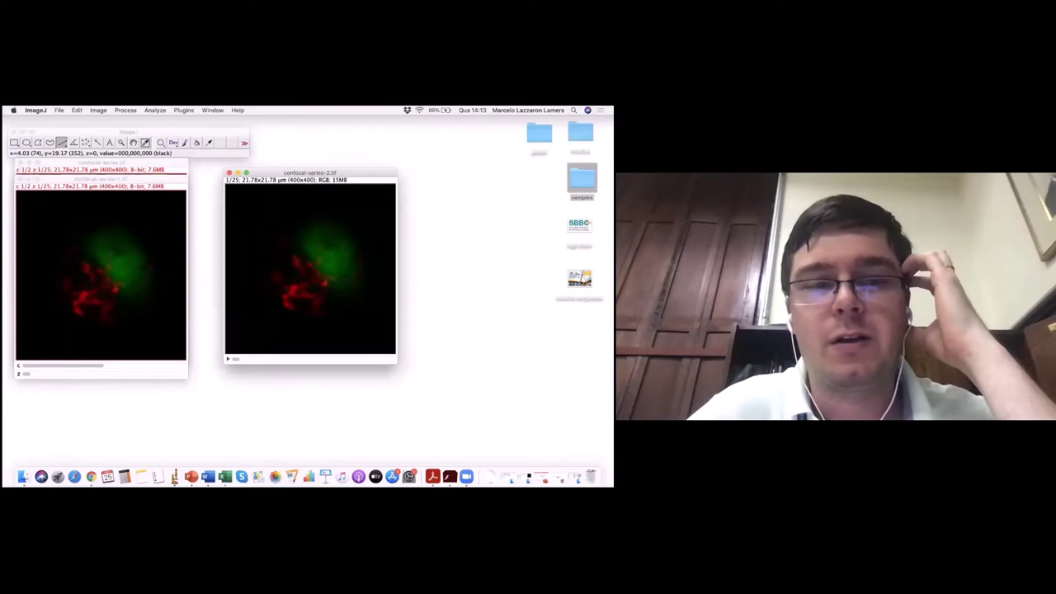
- Play through the RGB stack's slices as an animation, stop it, and go to slice 16
{"action": "left_click", "coordinate": [230, 361]}
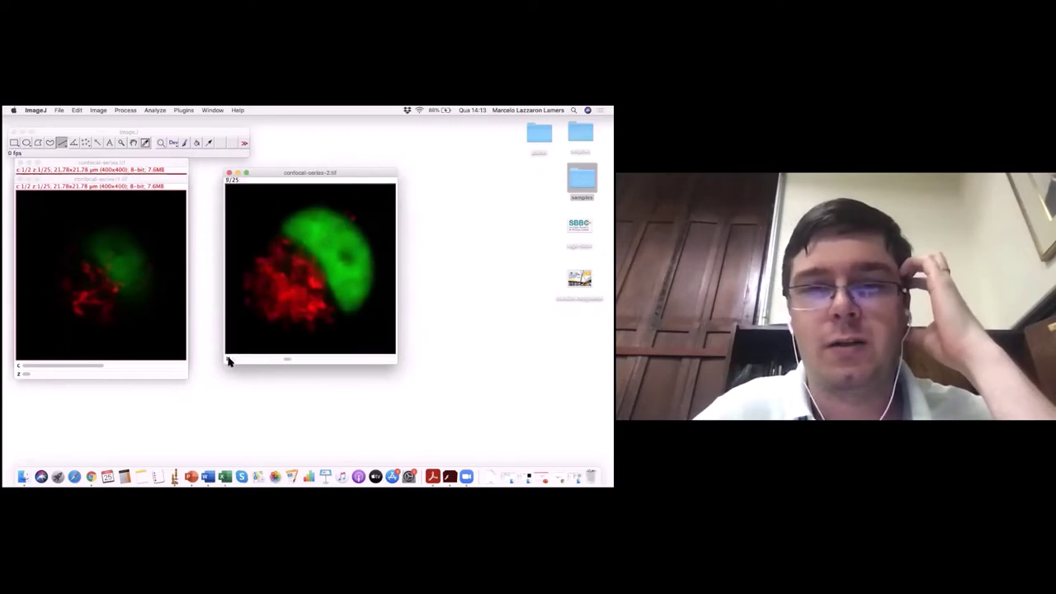
{"action": "left_click", "coordinate": [230, 360]}
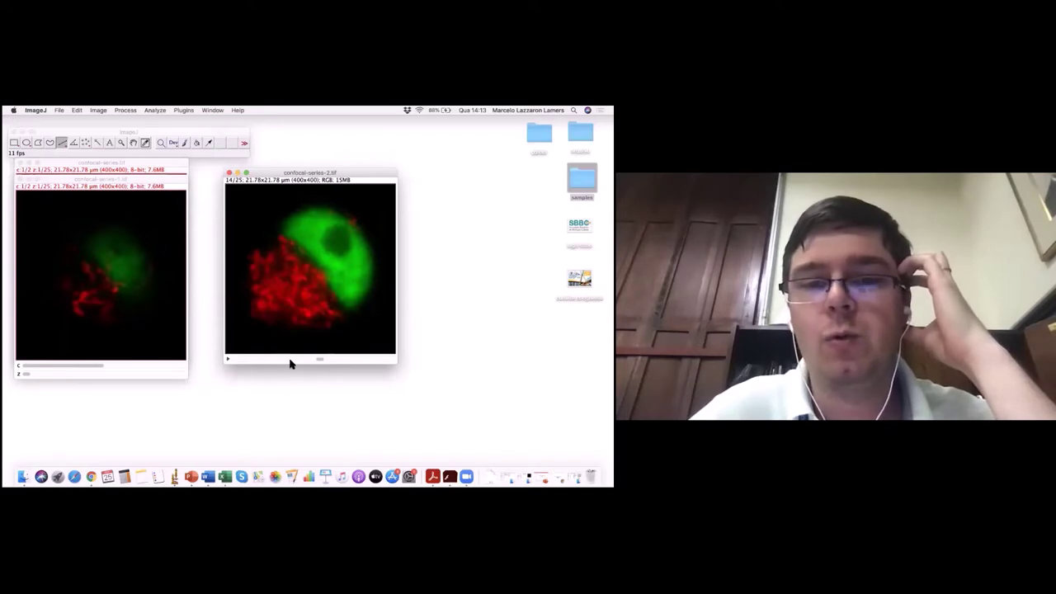
{"action": "left_click_drag", "start_coordinate": [320, 360], "coordinate": [235, 361]}
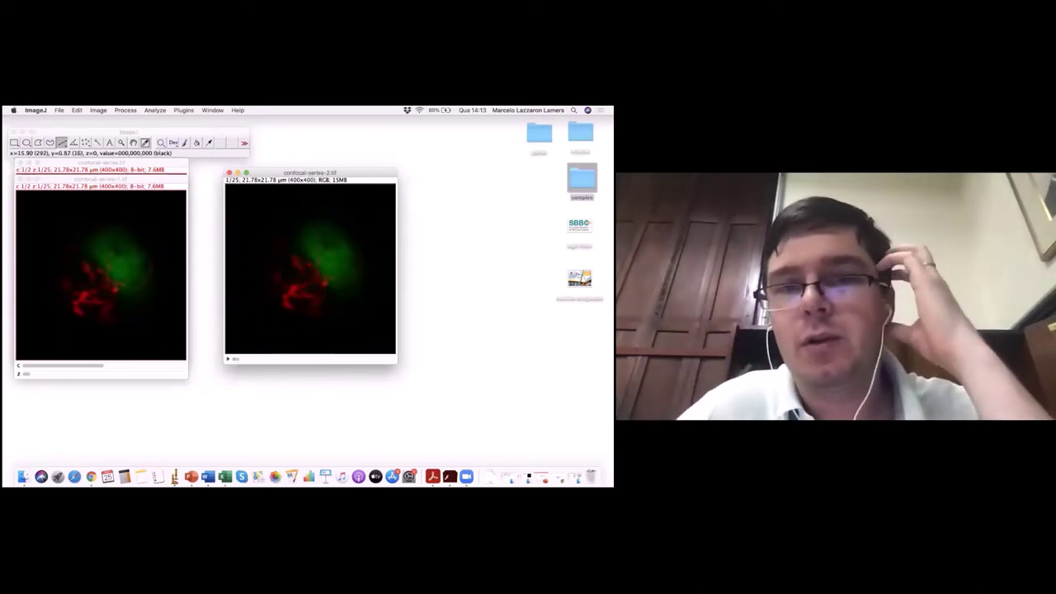
{"action": "left_click_drag", "start_coordinate": [340, 178], "coordinate": [315, 171]}
{"action": "left_click", "coordinate": [203, 353]}
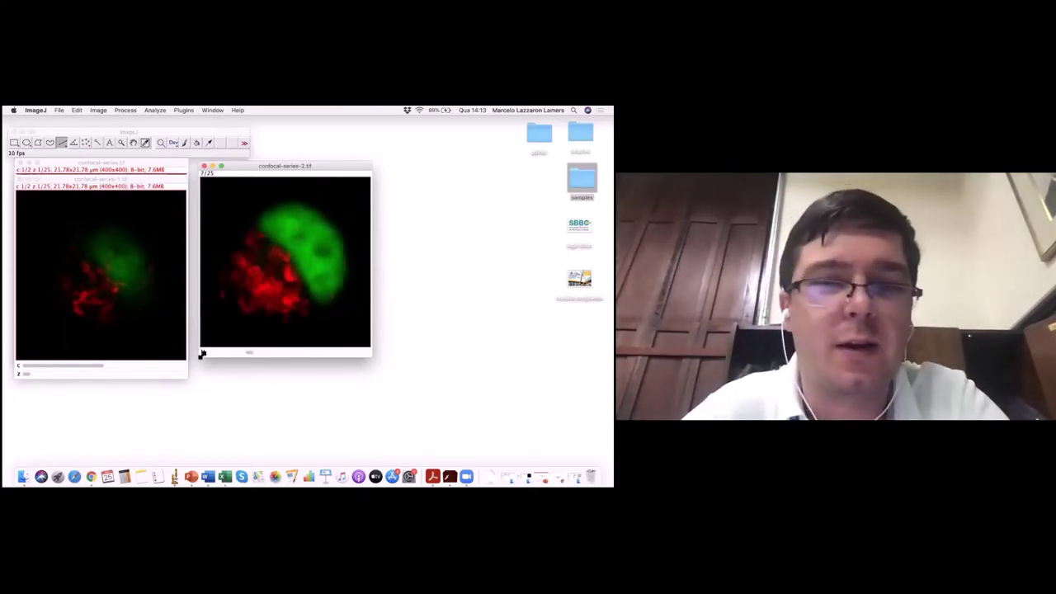
{"action": "left_click", "coordinate": [203, 353]}
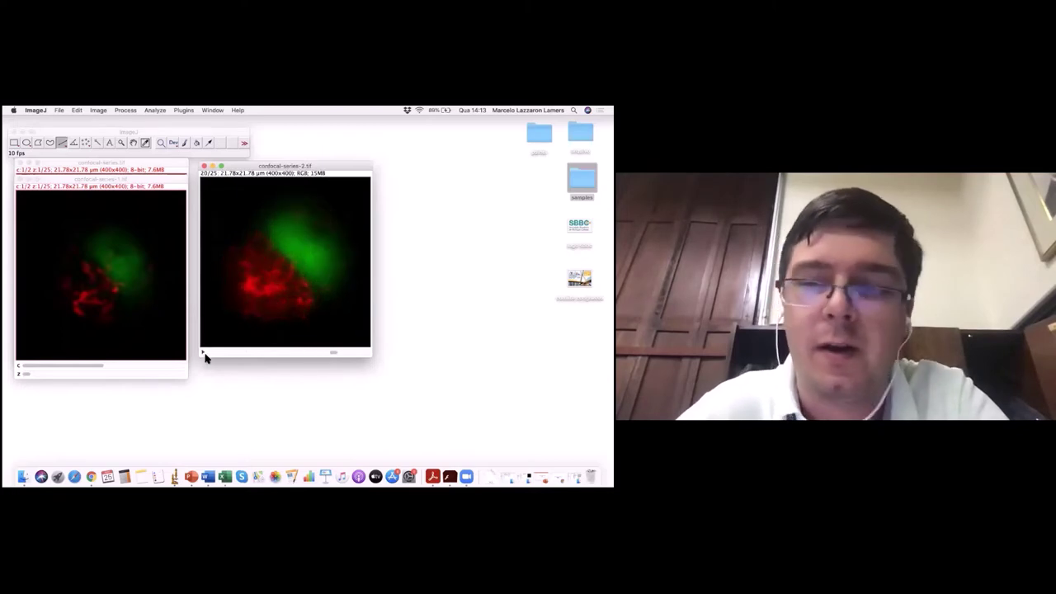
{"action": "mouse_move", "coordinate": [303, 353]}
{"action": "left_mouse_down"}
{"action": "mouse_move", "coordinate": [231, 356]}
{"action": "mouse_move", "coordinate": [353, 353]}
{"action": "mouse_move", "coordinate": [257, 353]}
{"action": "mouse_move", "coordinate": [306, 351]}
{"action": "left_mouse_up"}
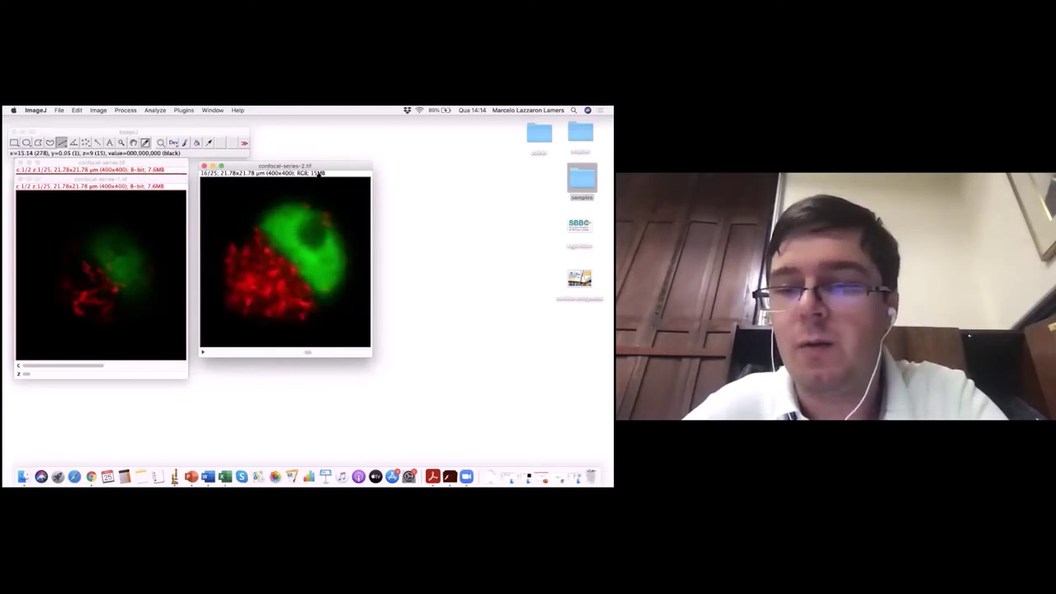
- Set up a montage of the RGB stack with 5 columns, 5 rows and a scale factor of 1
{"action": "left_click_drag", "start_coordinate": [258, 168], "coordinate": [75, 196]}
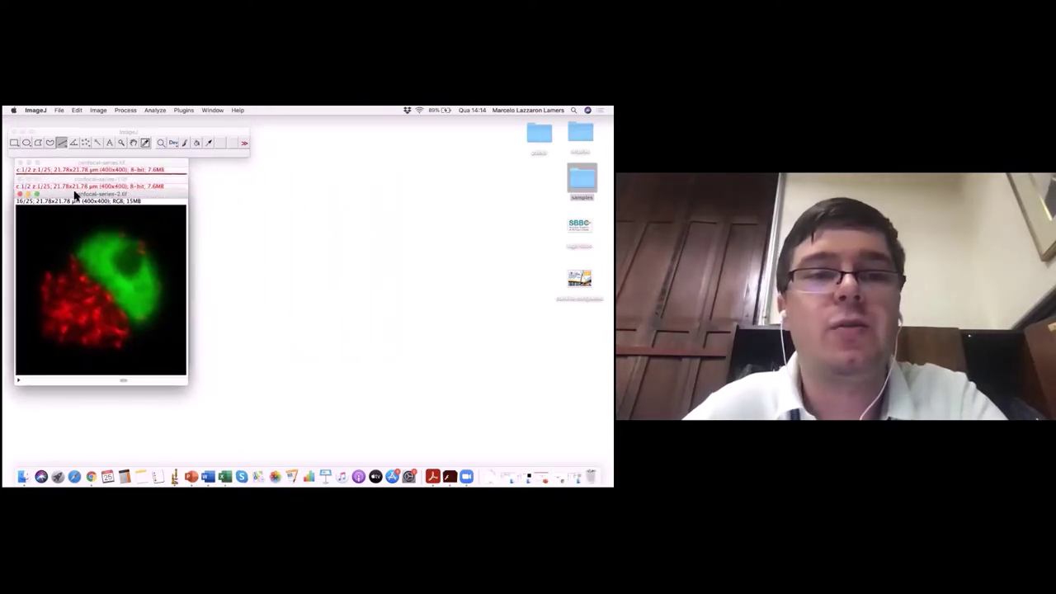
{"action": "left_click", "coordinate": [98, 110]}
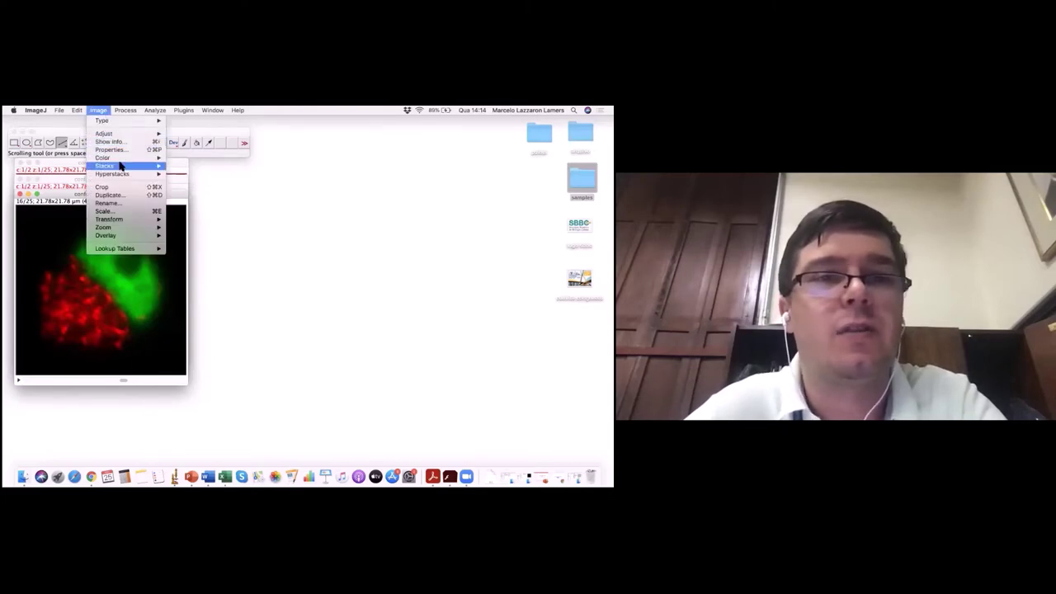
{"action": "mouse_move", "coordinate": [124, 166]}
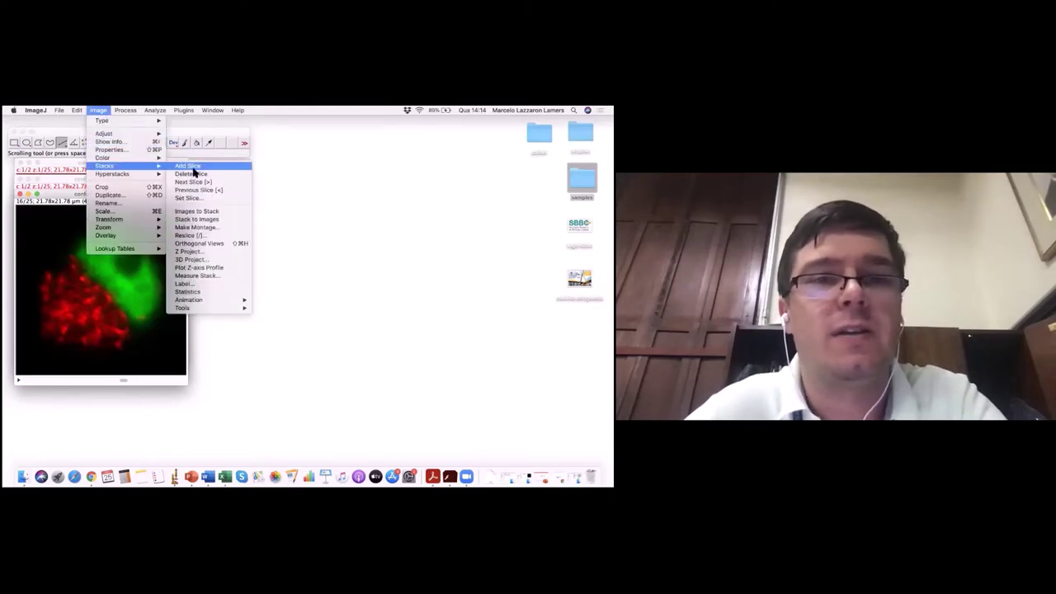
{"action": "left_click", "coordinate": [222, 228]}
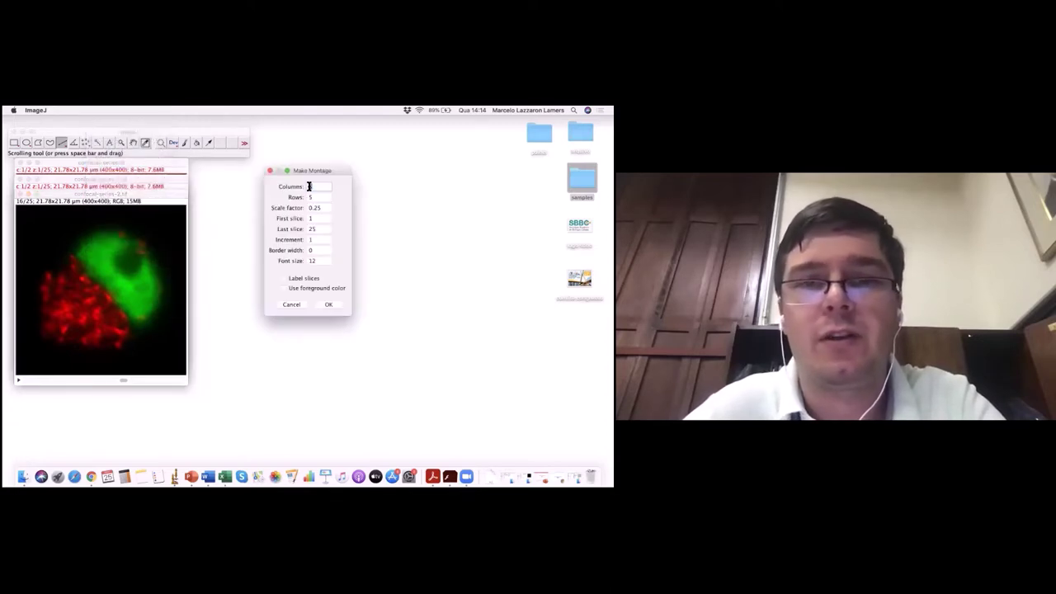
{"action": "key", "text": "Tab"}
{"action": "type", "text": "5"}
{"action": "key", "text": "Tab"}
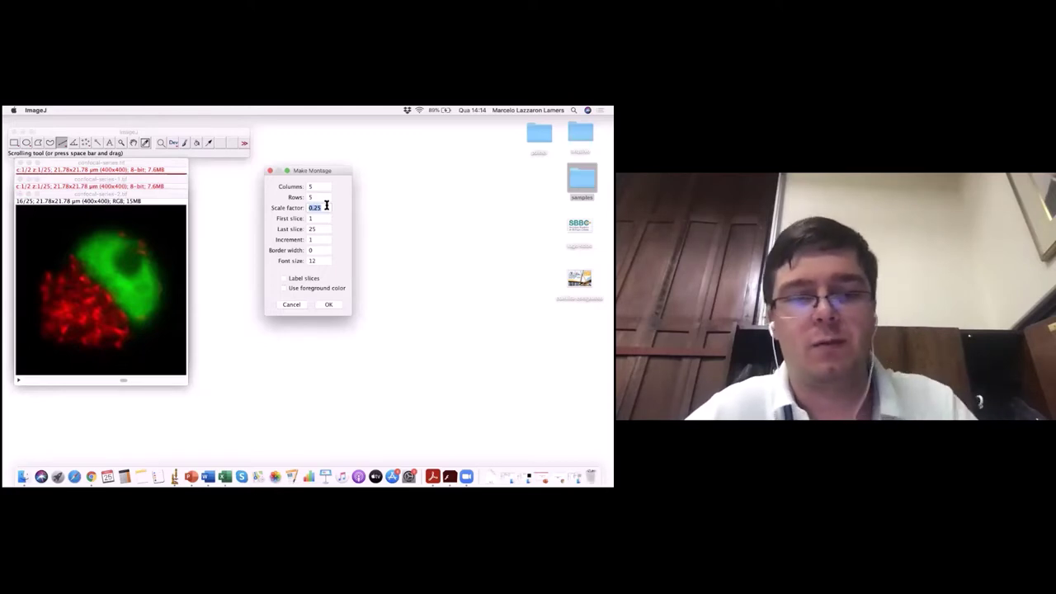
{"action": "type", "text": "1"}
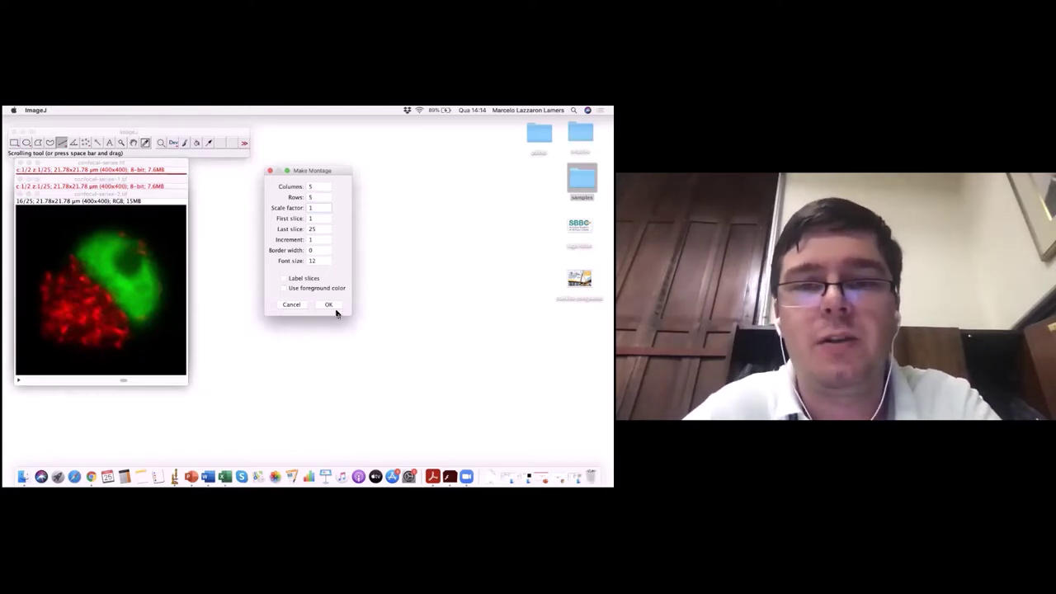
- Enable slice labels, set the border width to 5, create the montage and move it away from the RGB stack
{"action": "left_click", "coordinate": [284, 279]}
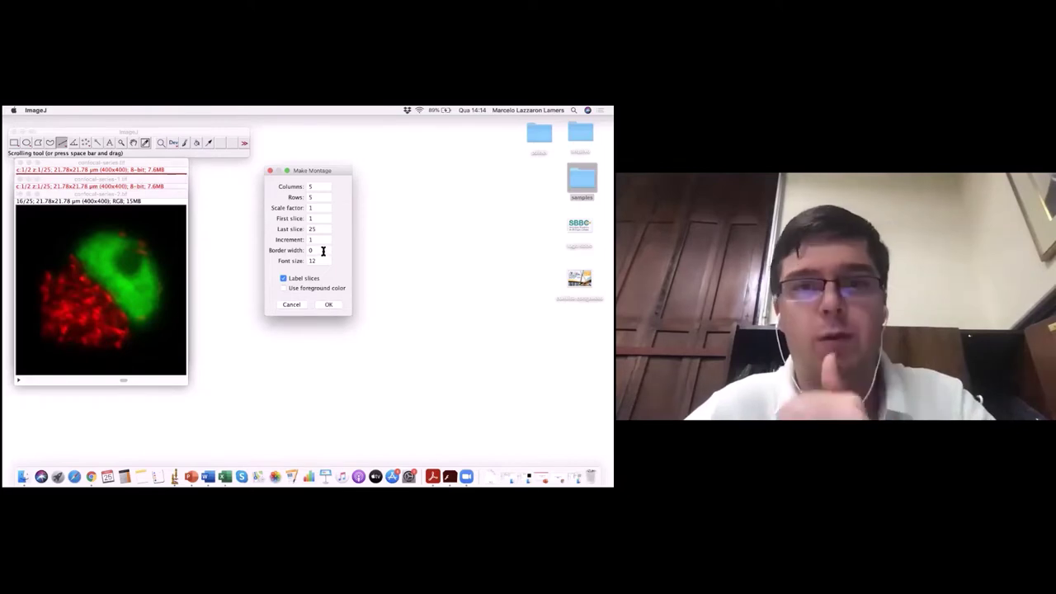
{"action": "double_click", "coordinate": [313, 251]}
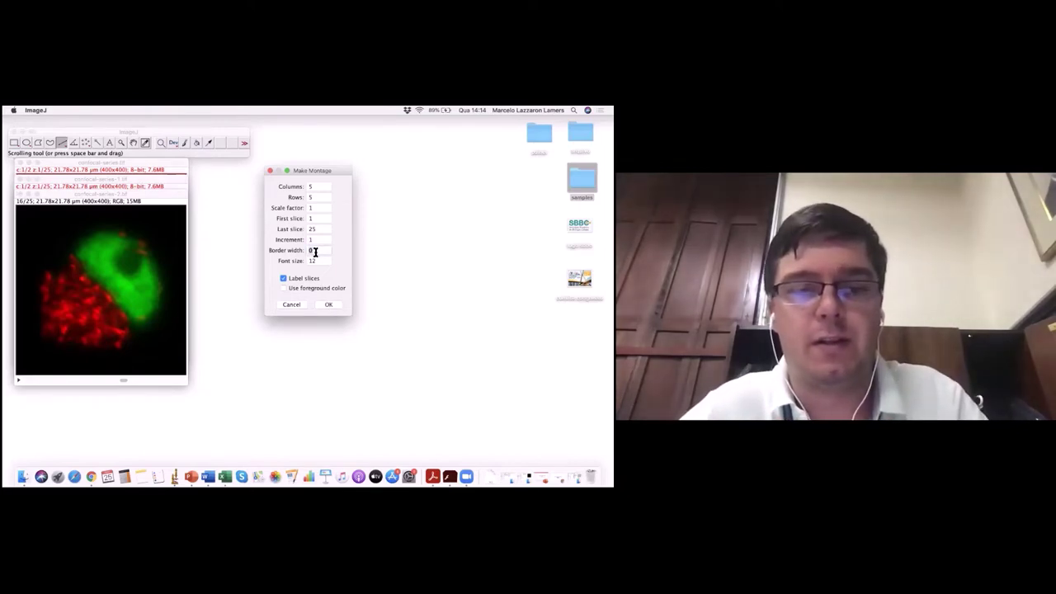
{"action": "type", "text": "3"}
{"action": "left_click", "coordinate": [331, 305]}
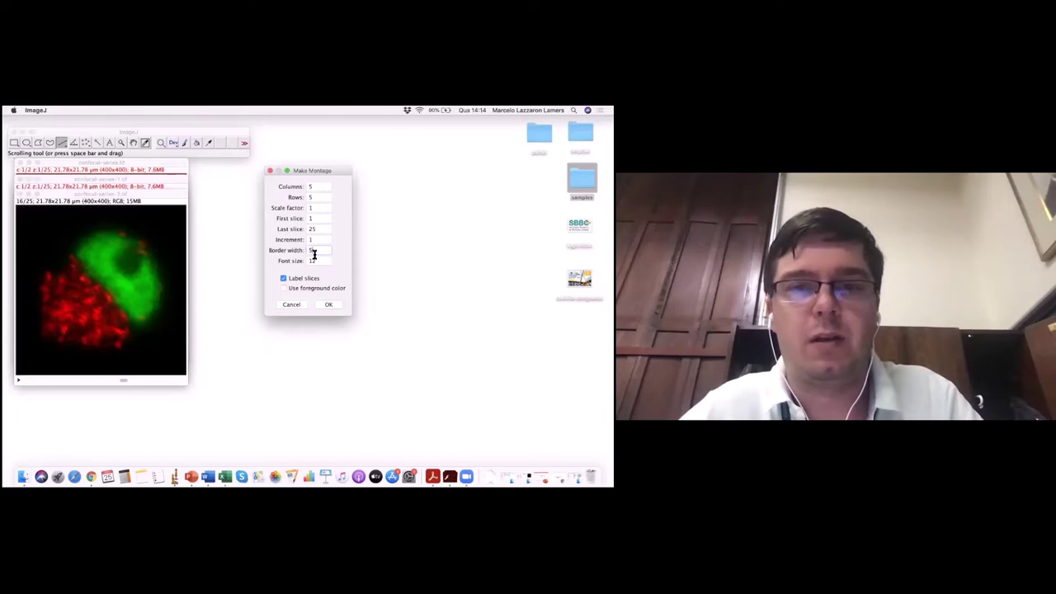
{"action": "left_click", "coordinate": [336, 306]}
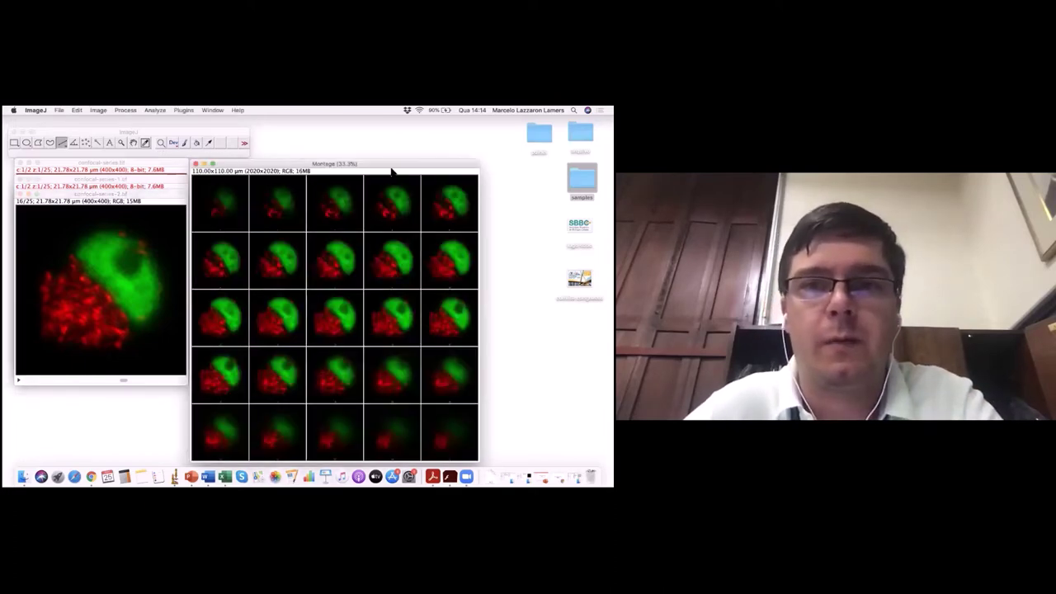
{"action": "left_click_drag", "start_coordinate": [391, 169], "coordinate": [430, 153]}
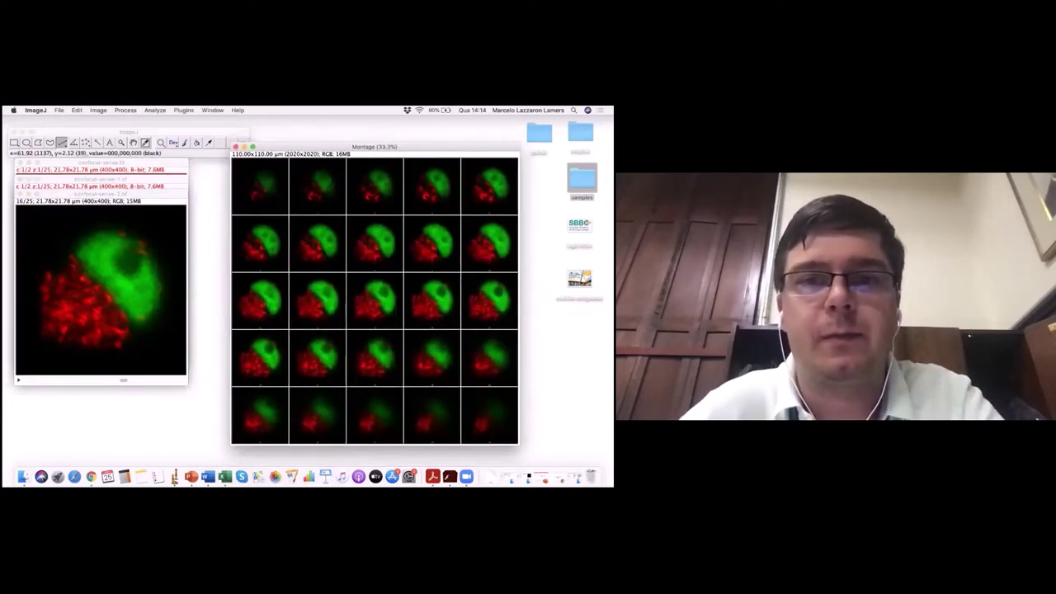
- Choose the magnifying glass tool, play the RGB stack as an animation and position its window beside the montage
{"action": "left_click", "coordinate": [121, 143]}
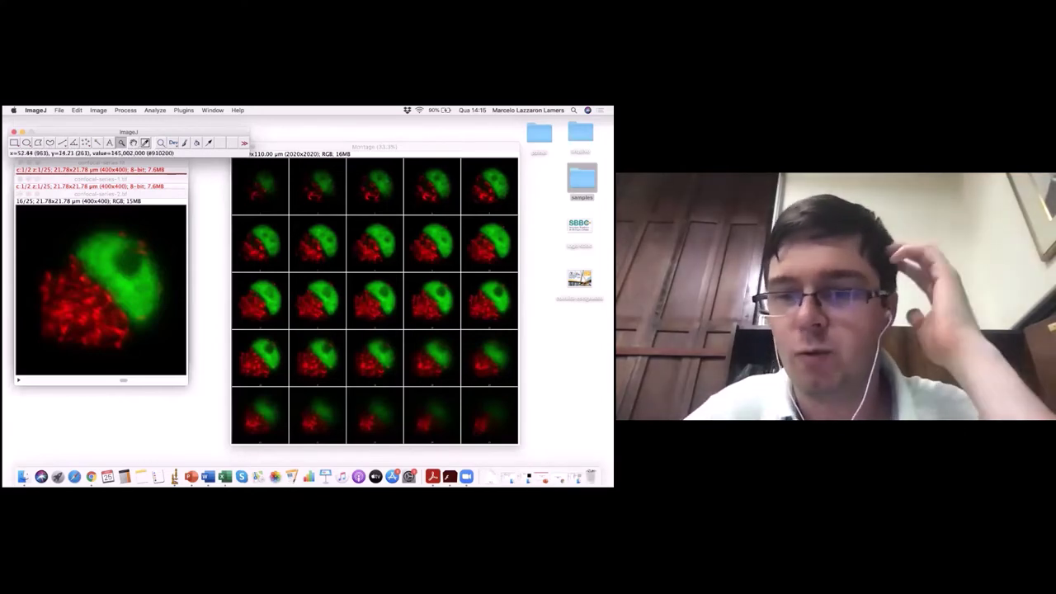
{"action": "left_click_drag", "start_coordinate": [120, 198], "coordinate": [168, 188]}
{"action": "left_click", "coordinate": [64, 371]}
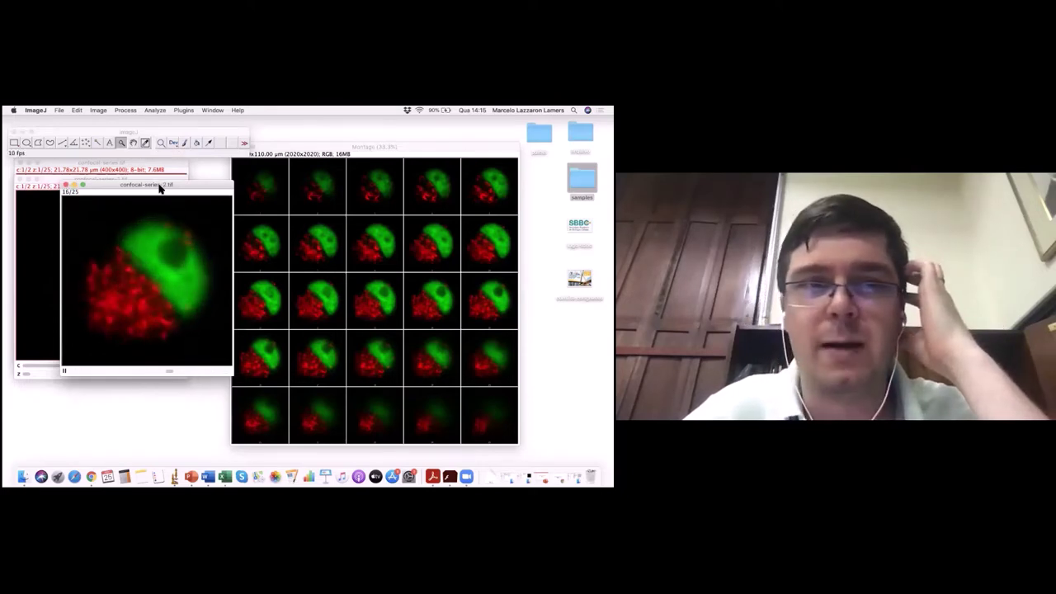
{"action": "left_click_drag", "start_coordinate": [160, 189], "coordinate": [159, 196]}
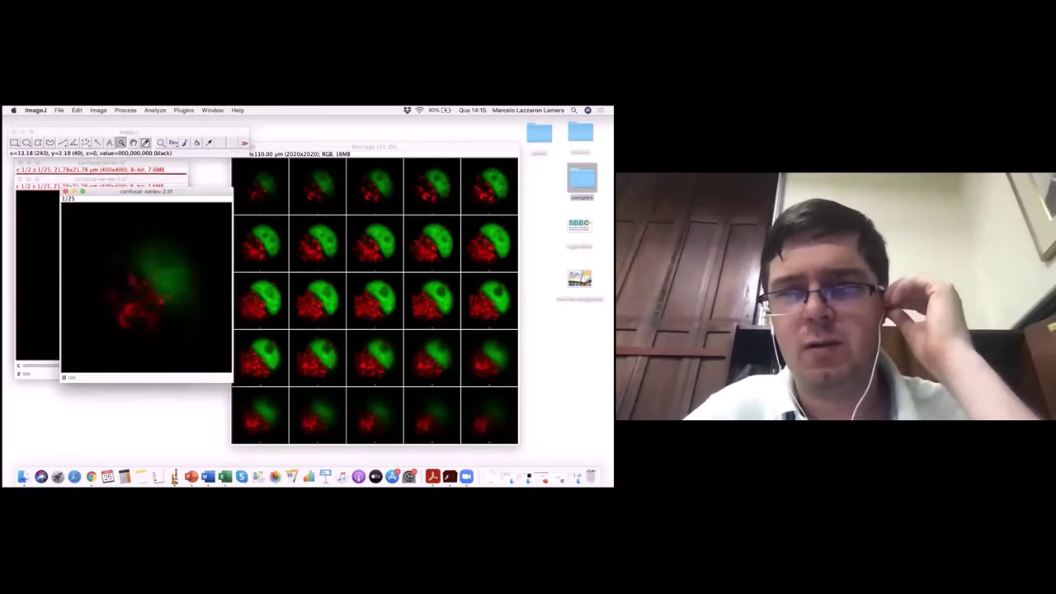
{"action": "left_click_drag", "start_coordinate": [182, 193], "coordinate": [179, 190]}
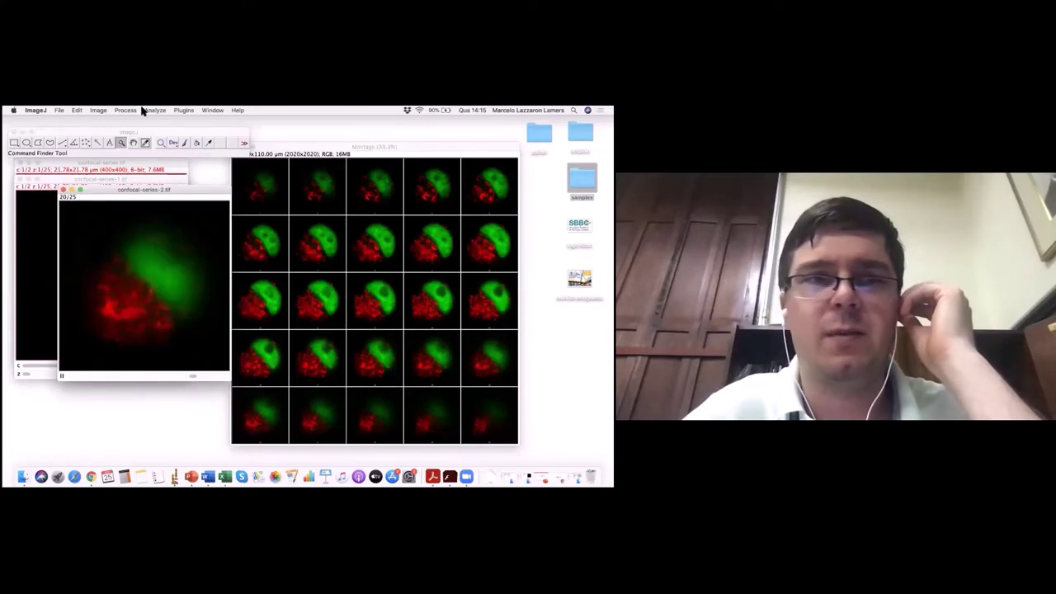
- Set the RGB stack's animation speed to 5 fps for frames 1 to 25 and start the animation
{"action": "left_click", "coordinate": [98, 111]}
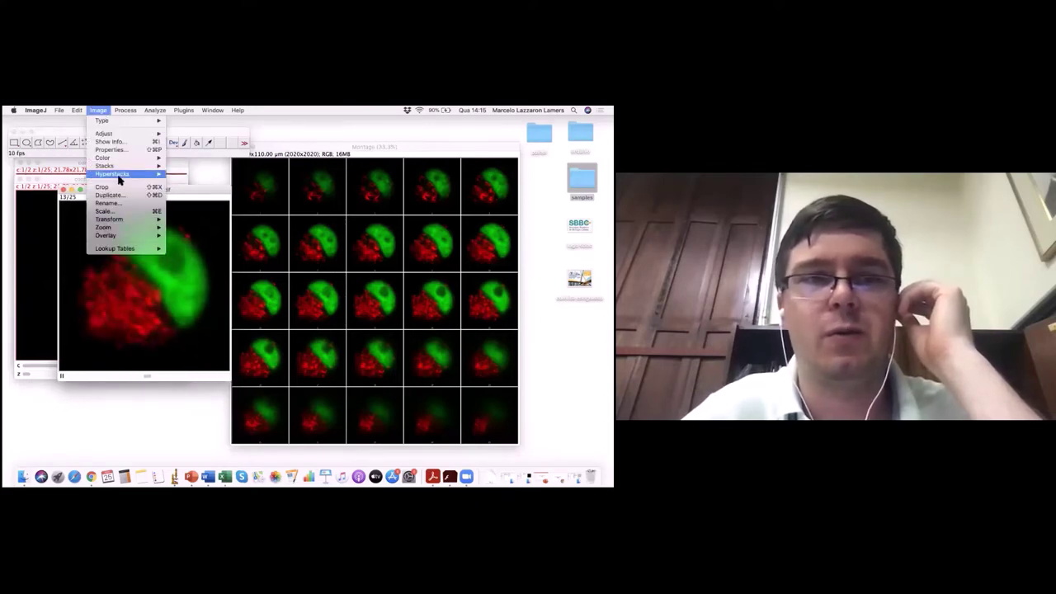
{"action": "mouse_move", "coordinate": [120, 170]}
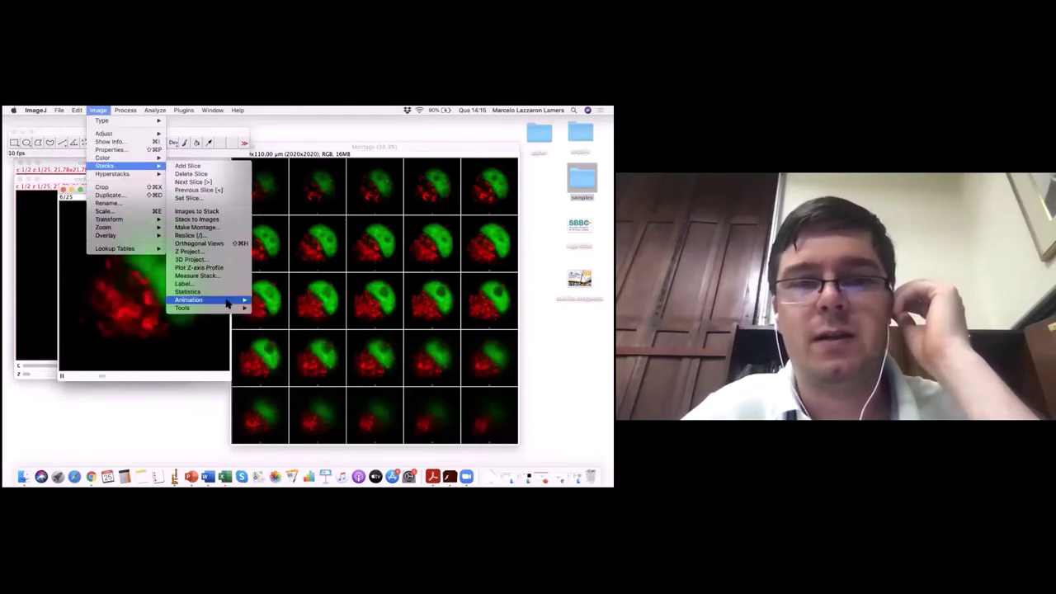
{"action": "mouse_move", "coordinate": [206, 301]}
{"action": "left_click", "coordinate": [289, 317]}
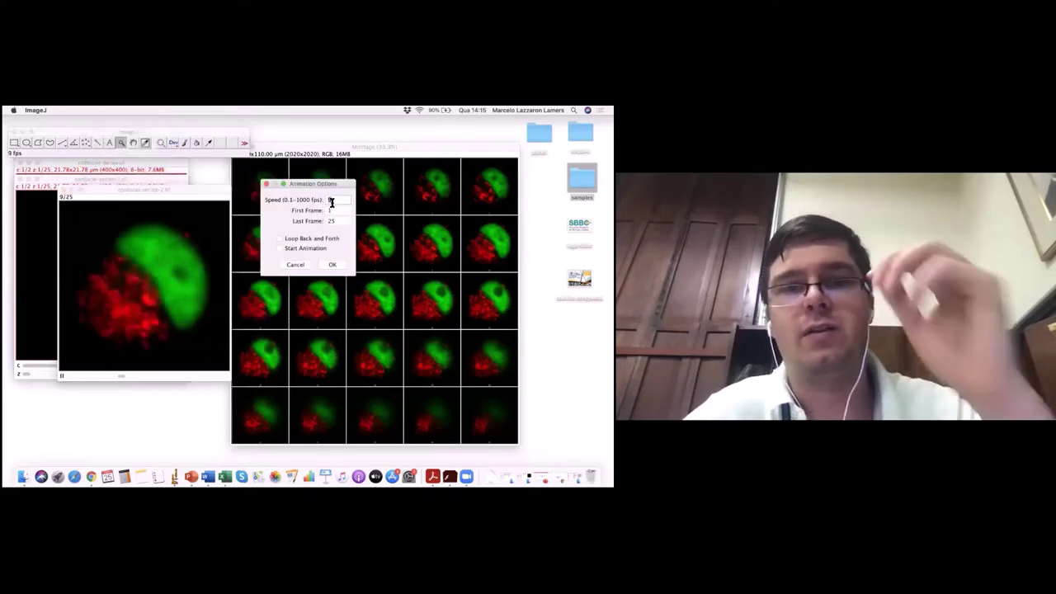
{"action": "type", "text": "5"}
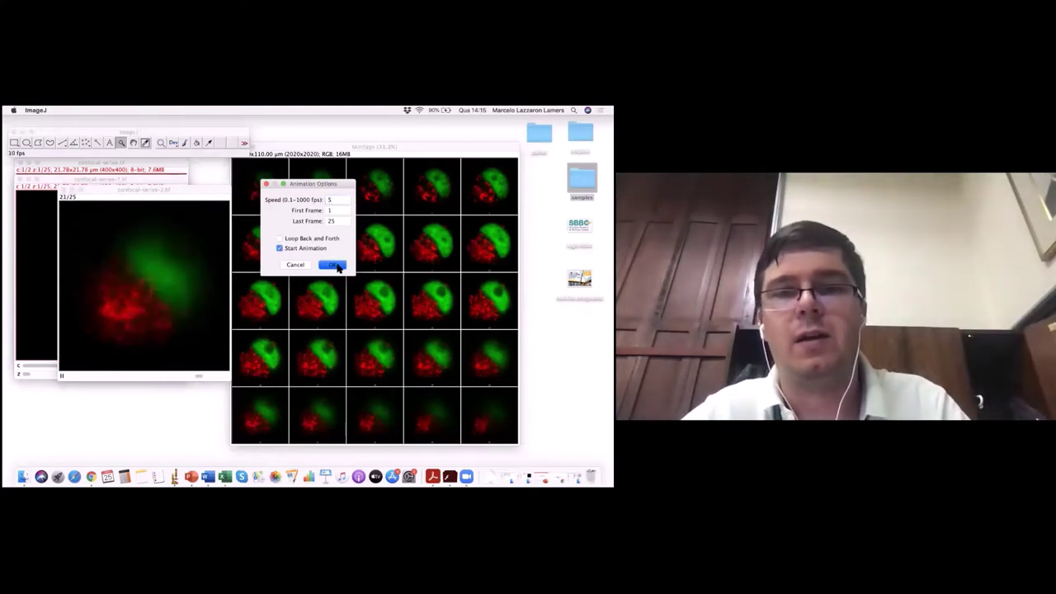
{"action": "left_click", "coordinate": [333, 265]}
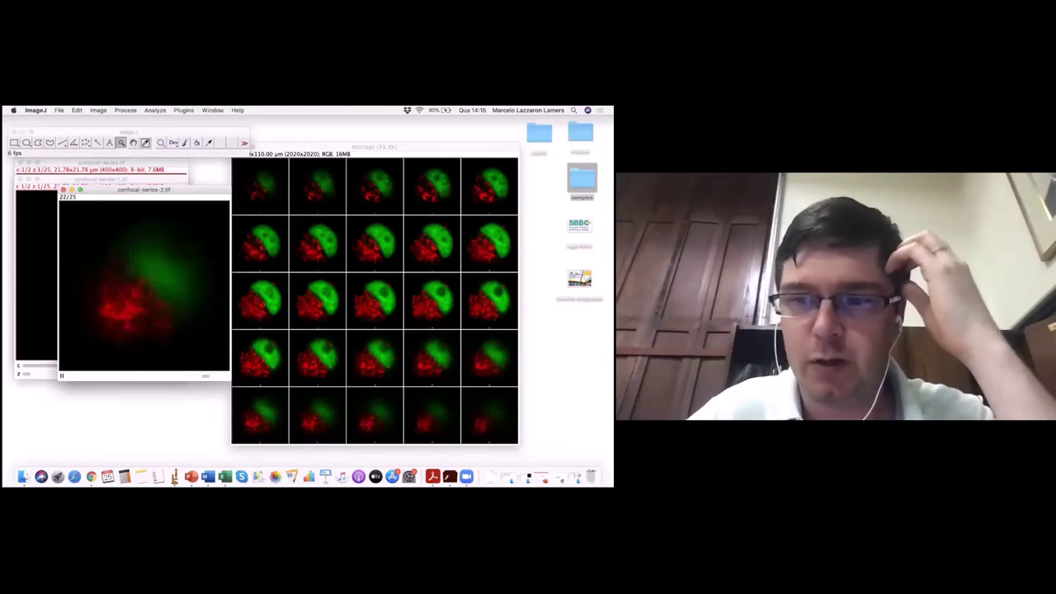
- Zoom the montage in to 100% and pan across it to examine the slice labels and borders
{"action": "left_click", "coordinate": [248, 169]}
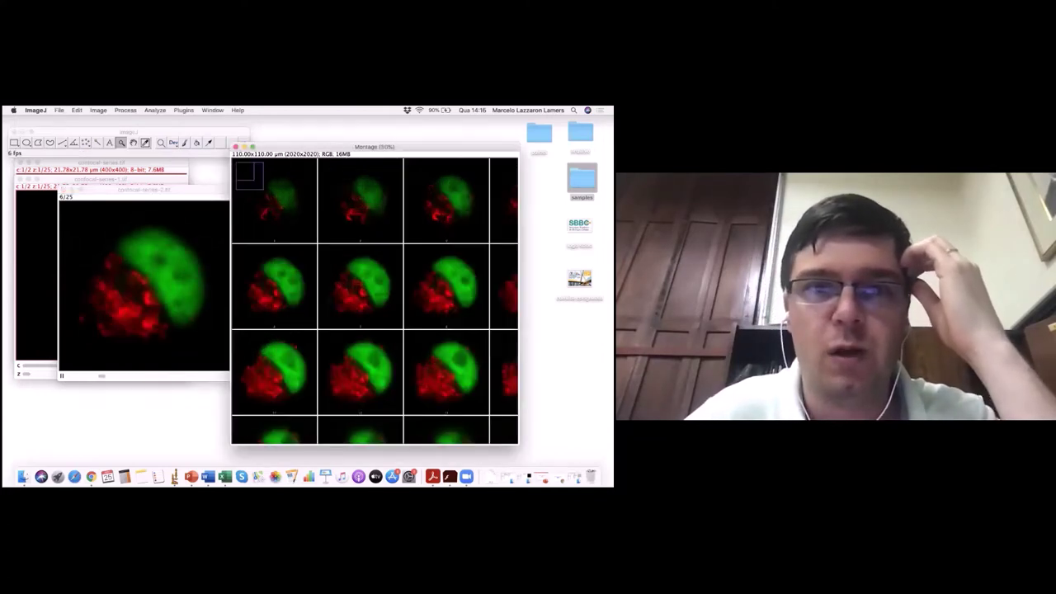
{"action": "left_click", "coordinate": [332, 328]}
{"action": "left_click", "coordinate": [331, 329]}
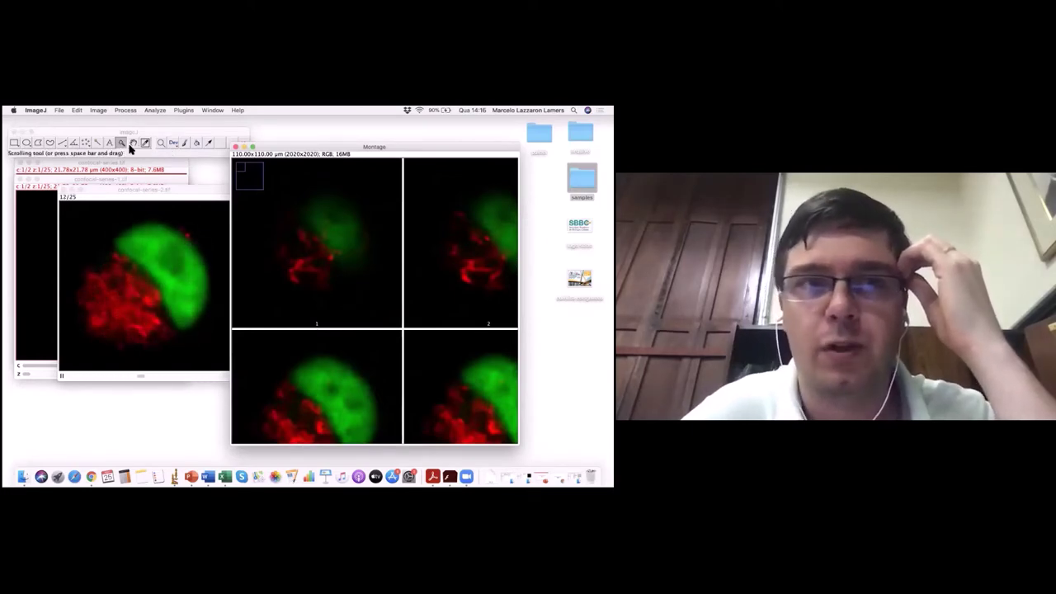
{"action": "left_click", "coordinate": [252, 147]}
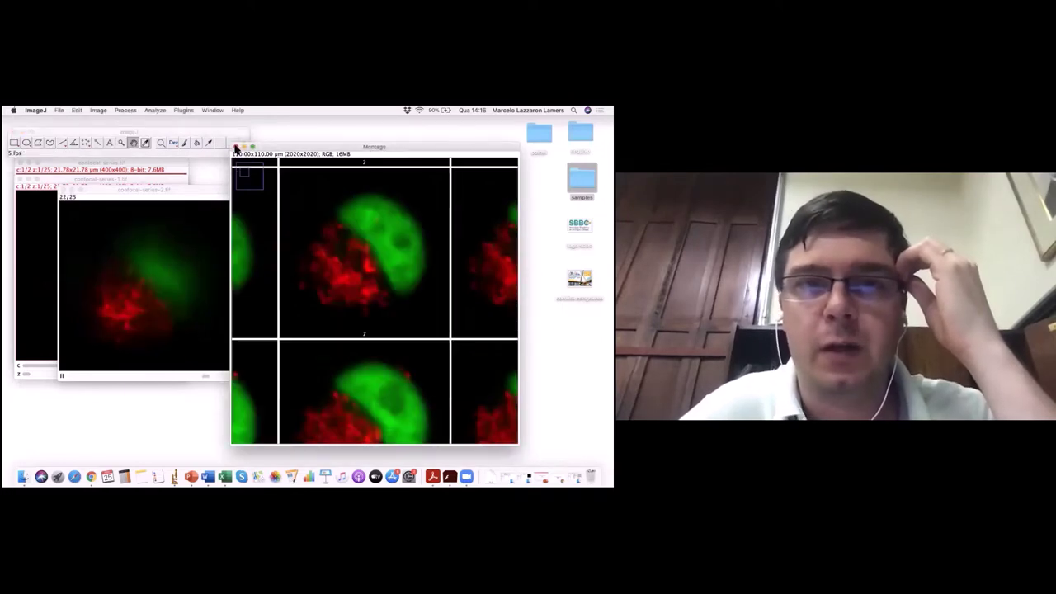
- Close the zoomed montage, rebuild it from the RGB stack with the same labelled 5 by 5 settings, and move it well clear of the stacks
{"action": "left_click", "coordinate": [235, 147]}
{"action": "left_click_drag", "start_coordinate": [223, 195], "coordinate": [160, 203]}
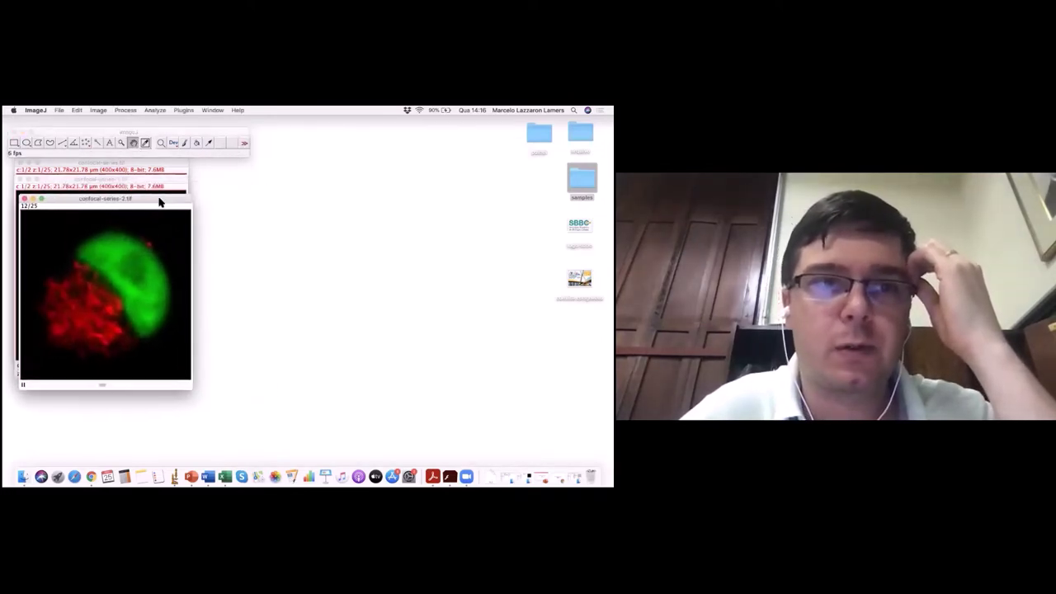
{"action": "left_click", "coordinate": [99, 109]}
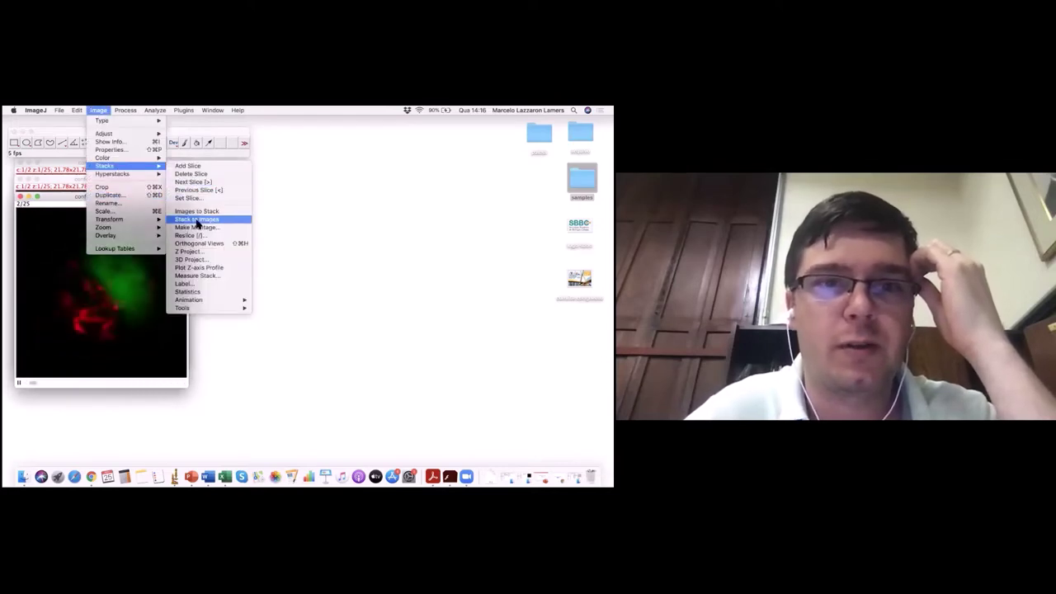
{"action": "left_click", "coordinate": [378, 284]}
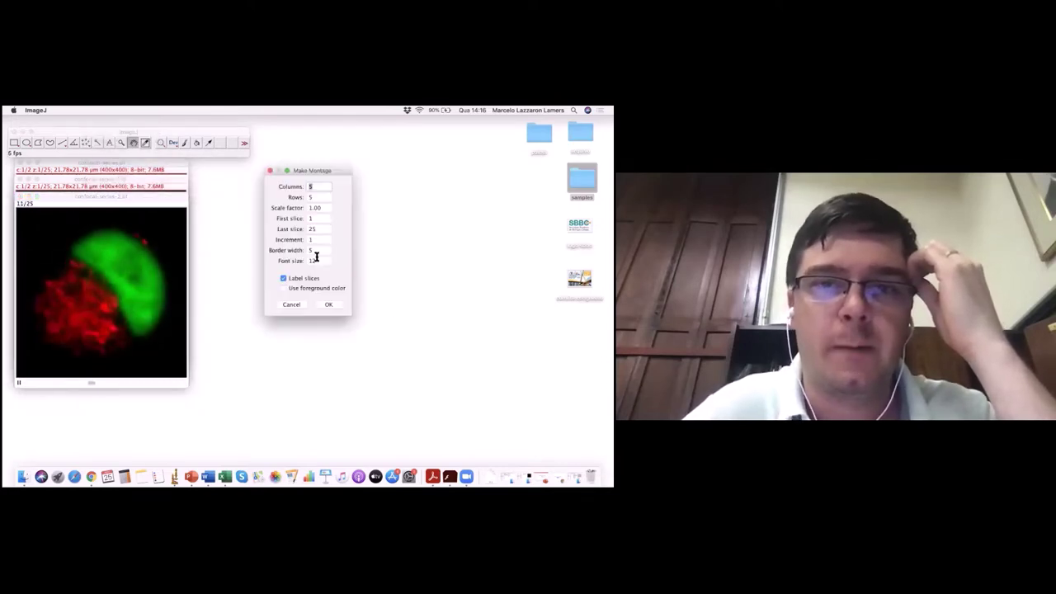
{"action": "left_click", "coordinate": [330, 305]}
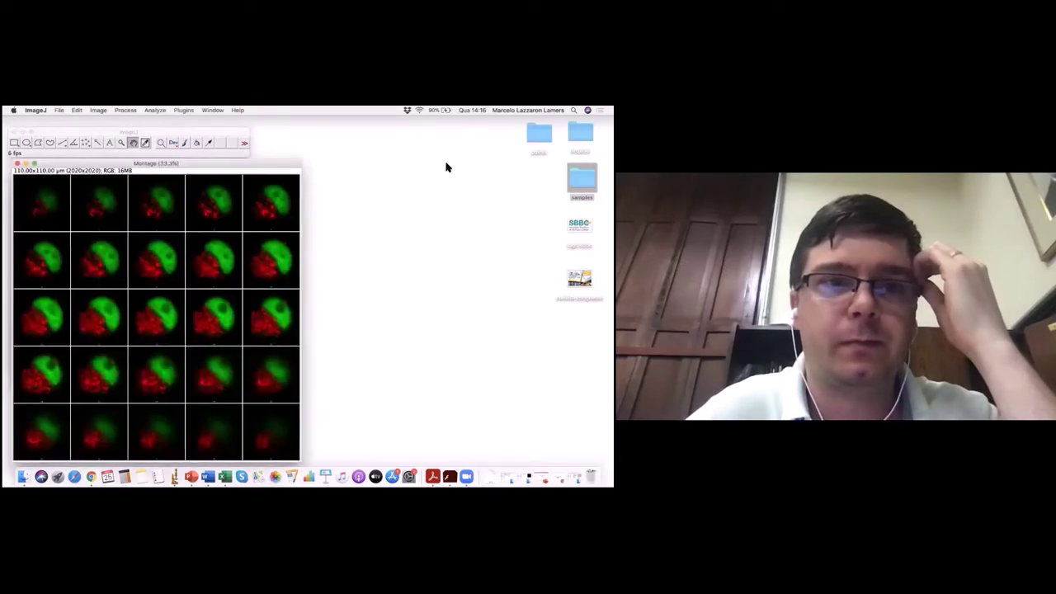
{"action": "left_click_drag", "start_coordinate": [453, 163], "coordinate": [457, 162]}
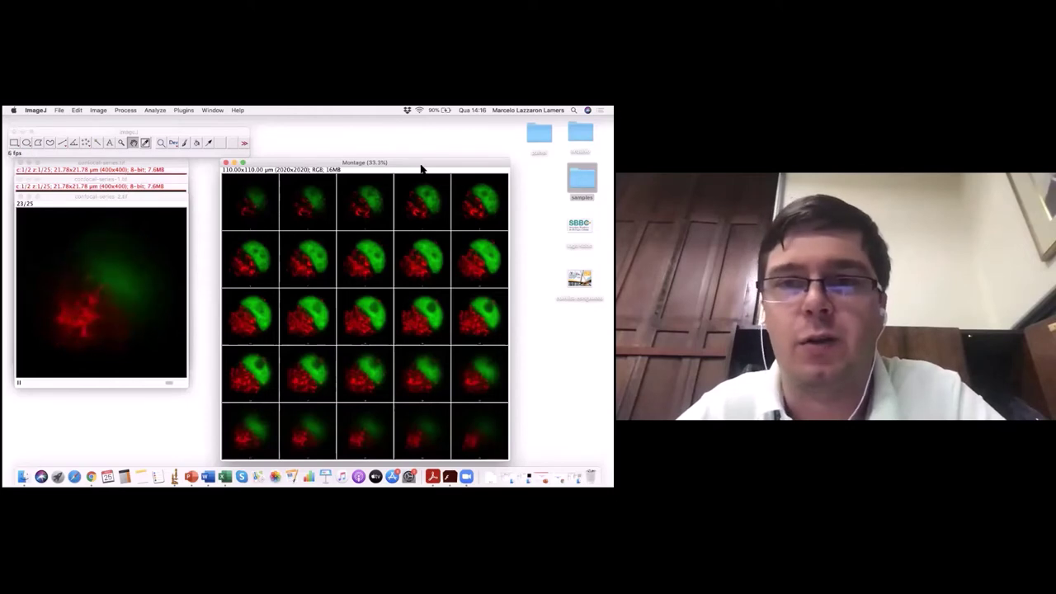
{"action": "left_click_drag", "start_coordinate": [421, 169], "coordinate": [560, 148]}
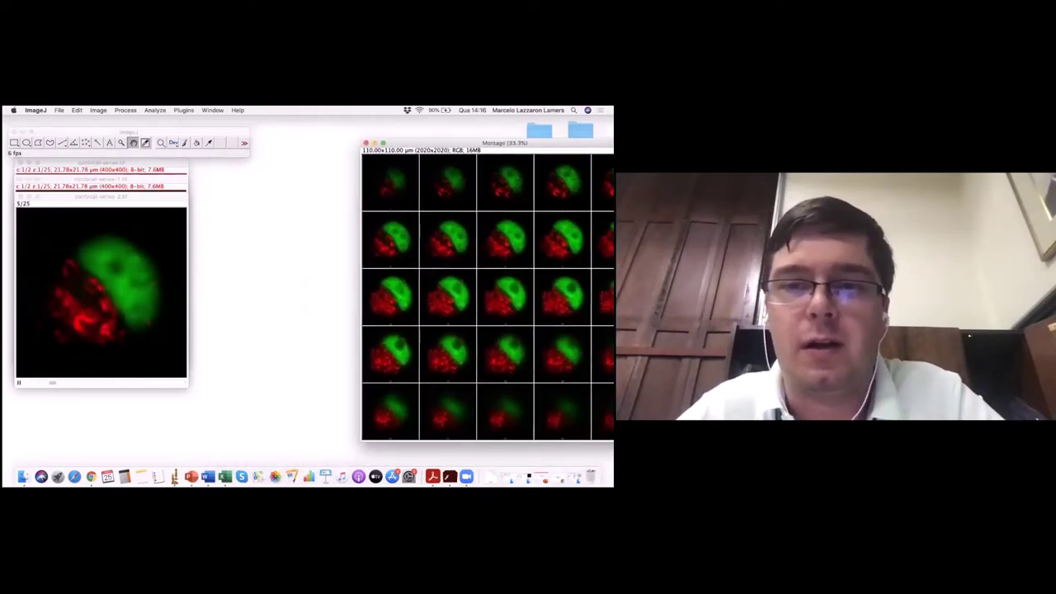
- Duplicate slices 11-13 of the RGB stack under the suggested title and place the copy beside the original
{"action": "left_click", "coordinate": [167, 197]}
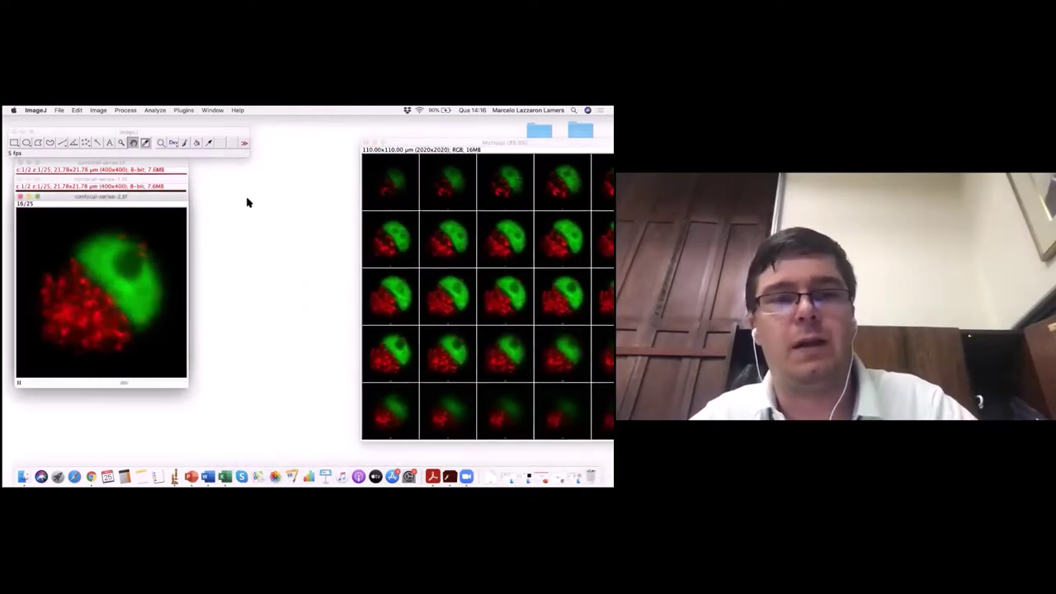
{"action": "key", "text": "super+shift+d"}
{"action": "left_click", "coordinate": [324, 233]}
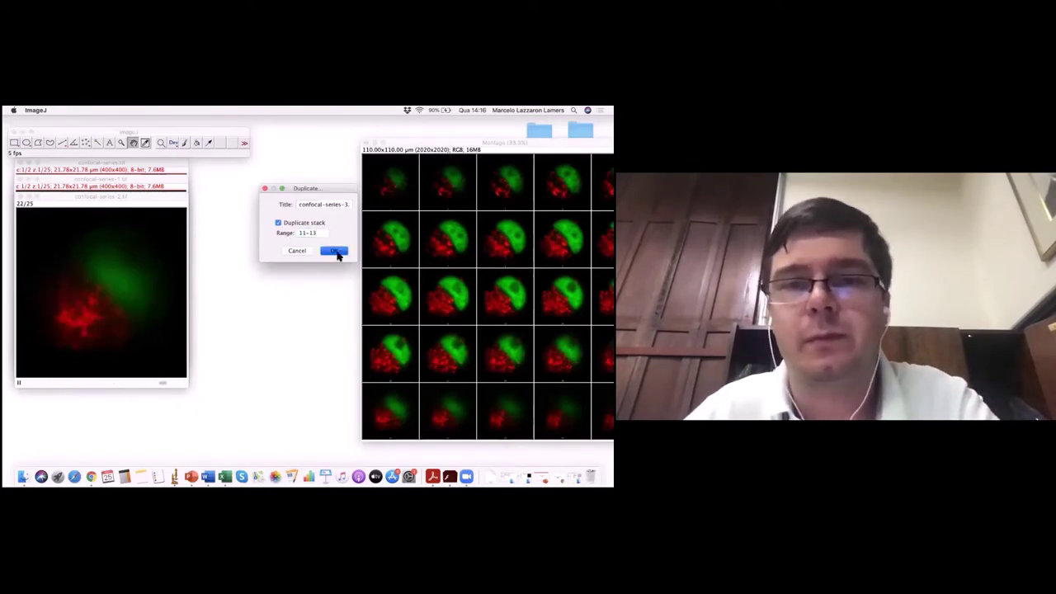
{"action": "left_click", "coordinate": [334, 251]}
{"action": "left_click_drag", "start_coordinate": [159, 172], "coordinate": [337, 182]}
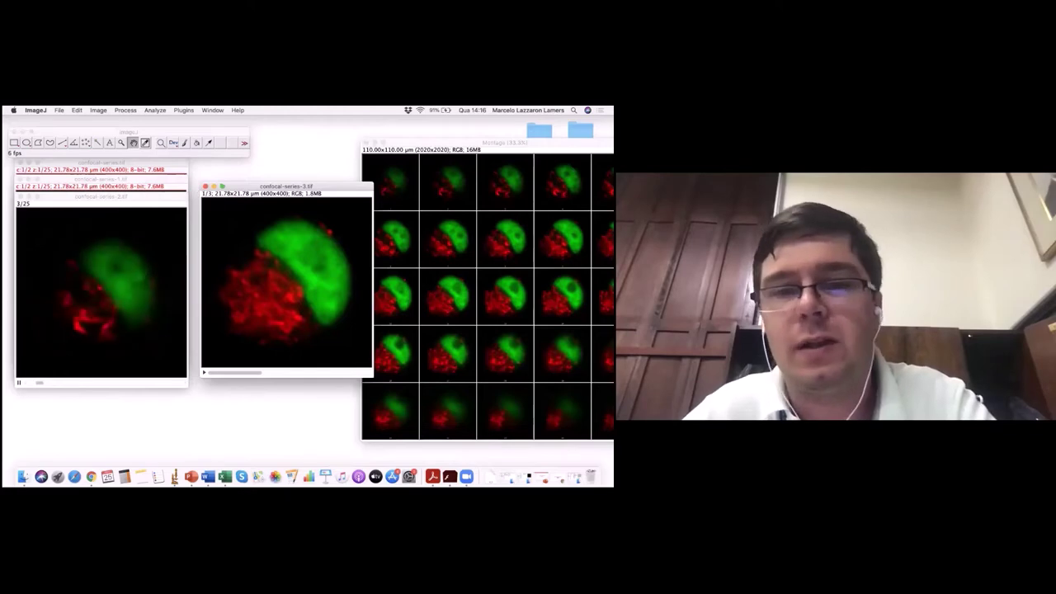
- Play the three-slice copy as an animation, stop it and browse to its second slice
{"action": "left_click", "coordinate": [203, 373]}
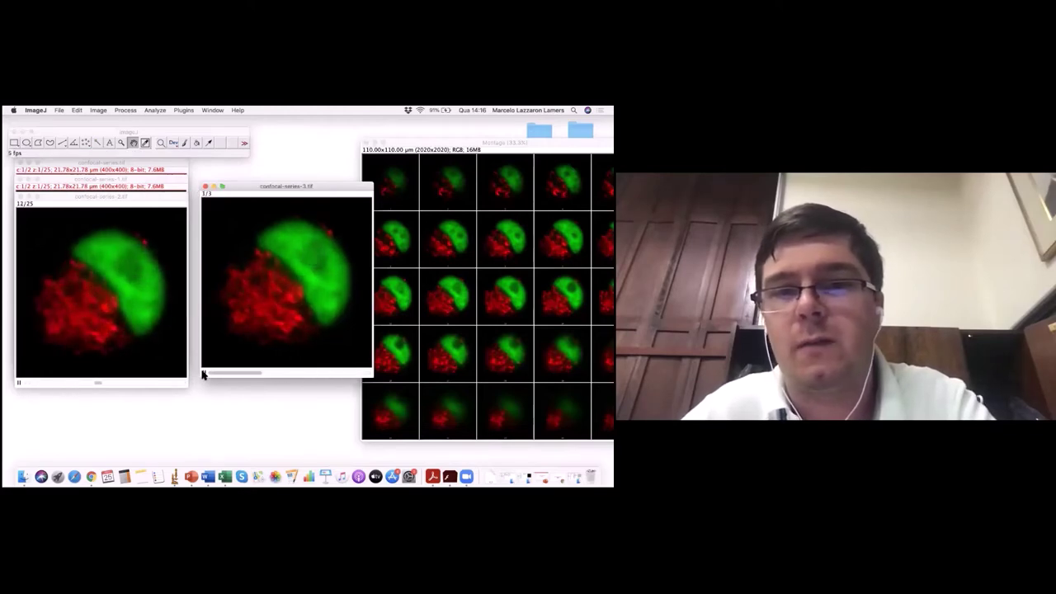
{"action": "left_click", "coordinate": [204, 373]}
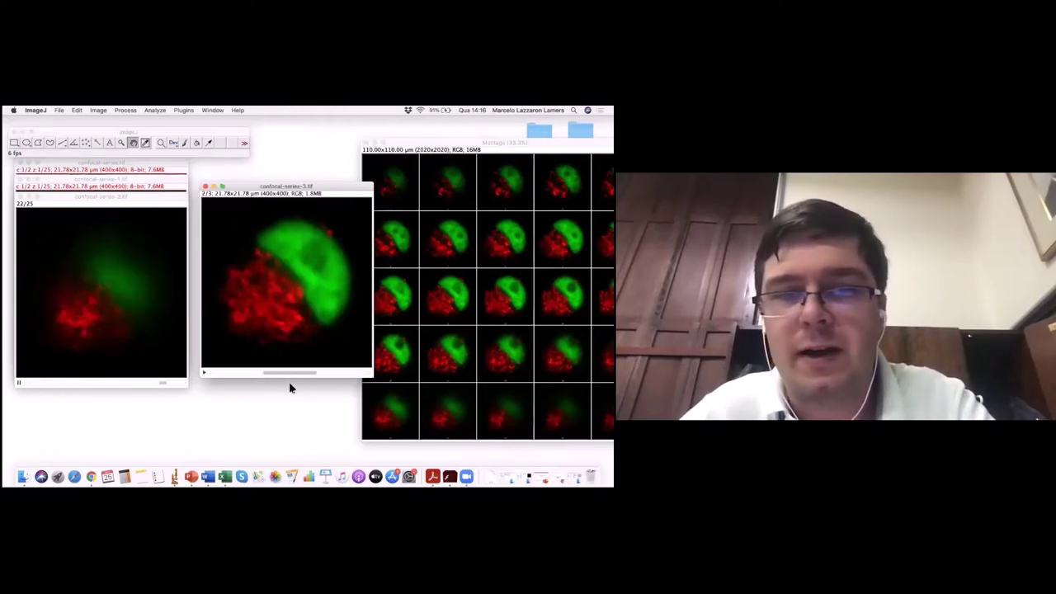
{"action": "mouse_move", "coordinate": [289, 376]}
{"action": "left_mouse_down"}
{"action": "mouse_move", "coordinate": [302, 378]}
{"action": "mouse_move", "coordinate": [269, 370]}
{"action": "mouse_move", "coordinate": [371, 370]}
{"action": "mouse_move", "coordinate": [231, 372]}
{"action": "mouse_move", "coordinate": [343, 371]}
{"action": "mouse_move", "coordinate": [280, 372]}
{"action": "left_mouse_up"}
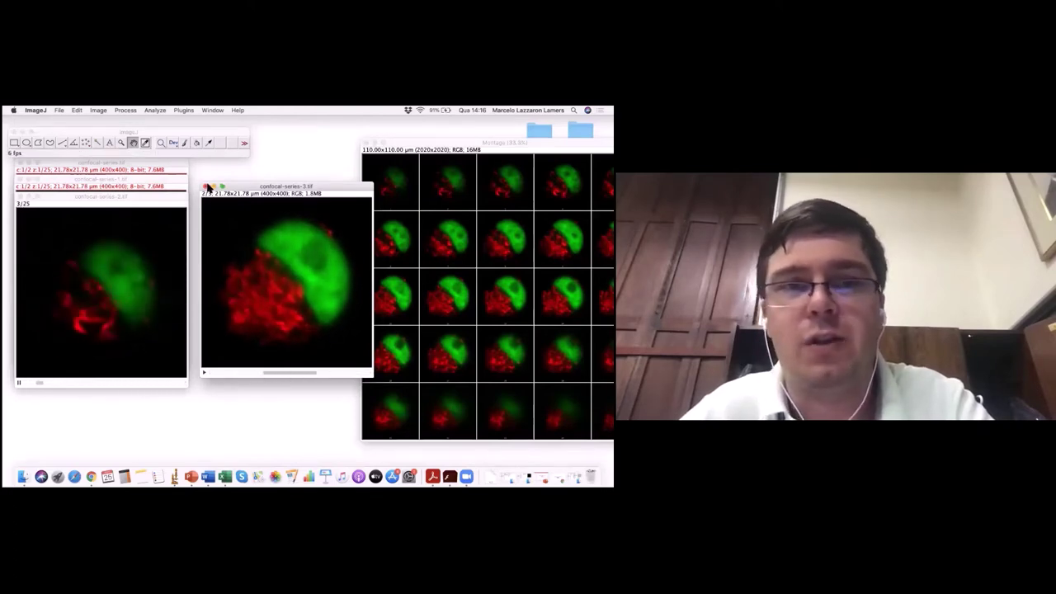
- Close the three-slice copy and the montage
{"action": "left_click", "coordinate": [204, 188]}
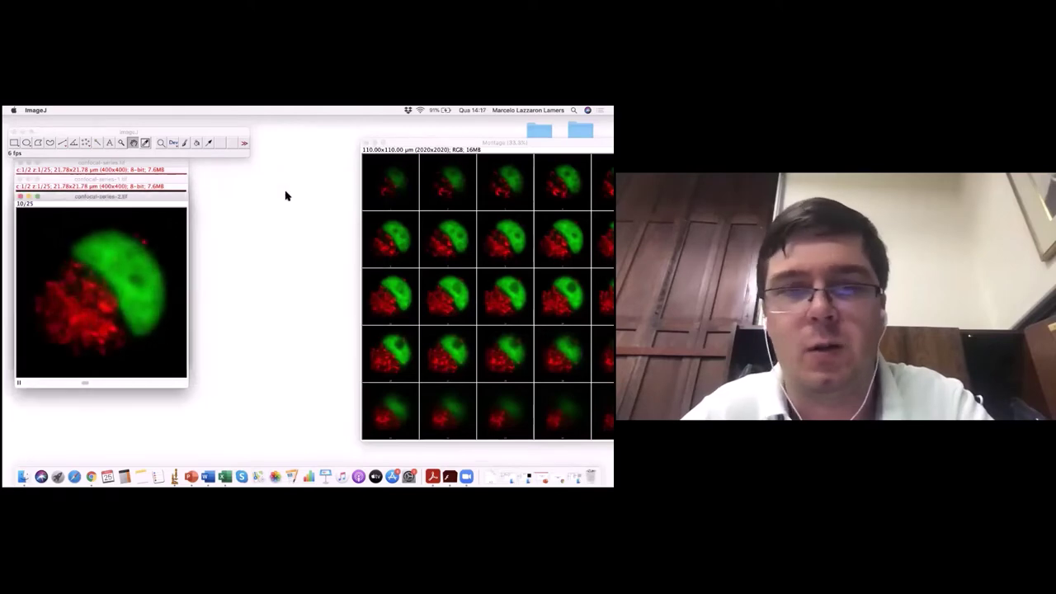
{"action": "left_click_drag", "start_coordinate": [422, 146], "coordinate": [313, 156]}
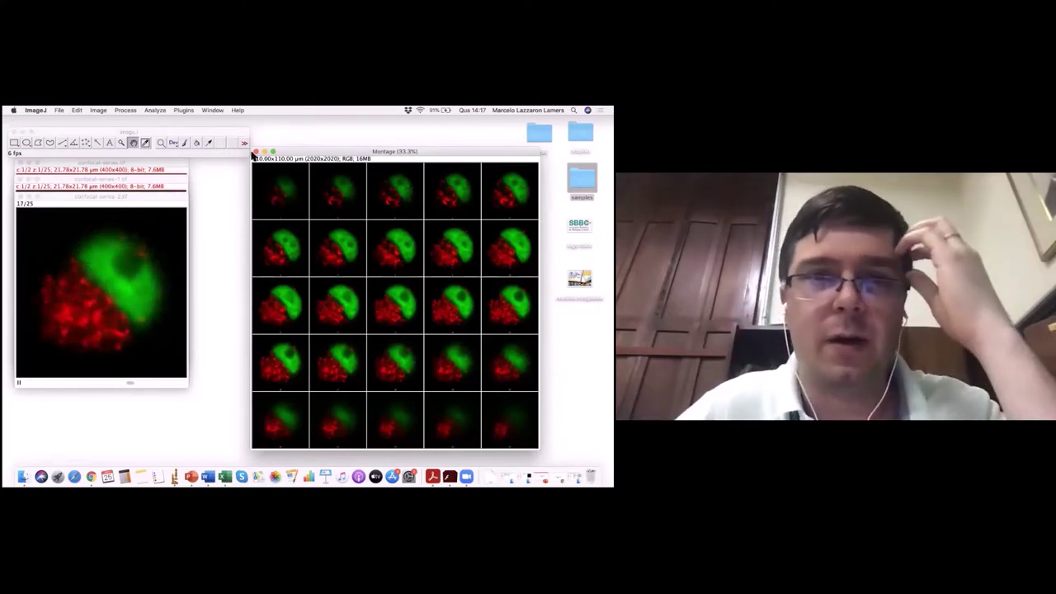
{"action": "left_click_drag", "start_coordinate": [297, 154], "coordinate": [266, 165]}
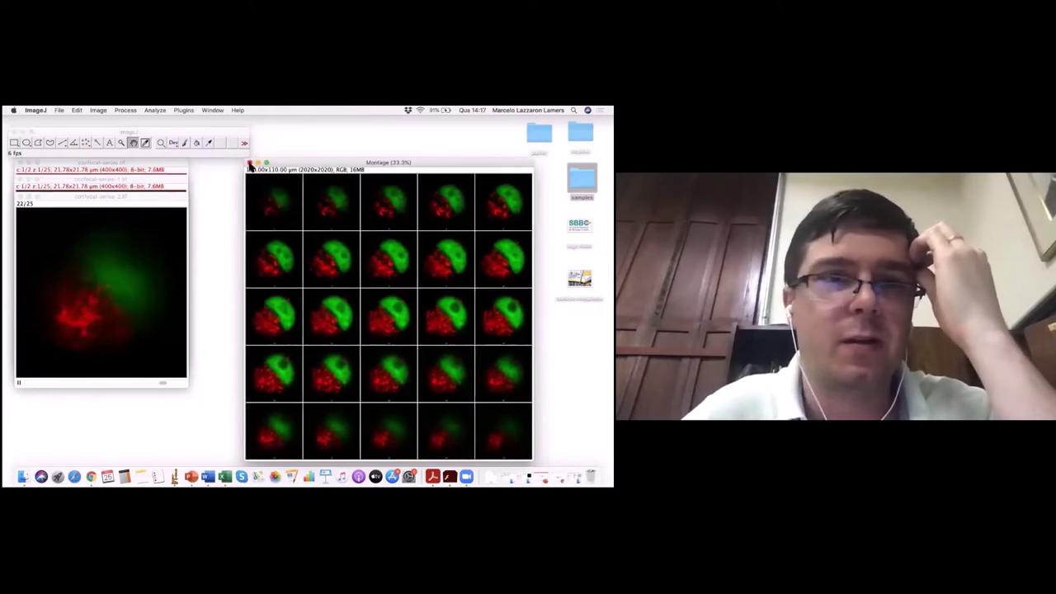
{"action": "left_click", "coordinate": [249, 164]}
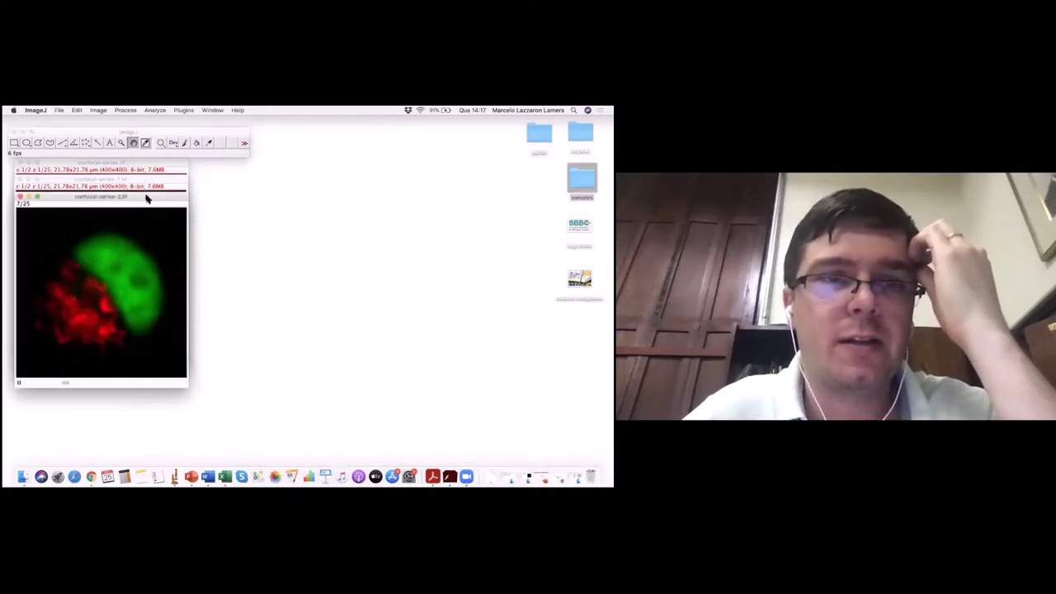
- Stop the RGB stack's animation, return it to slice 1, close both two-channel stacks and move the RGB stack up into their place
{"action": "left_click", "coordinate": [19, 384]}
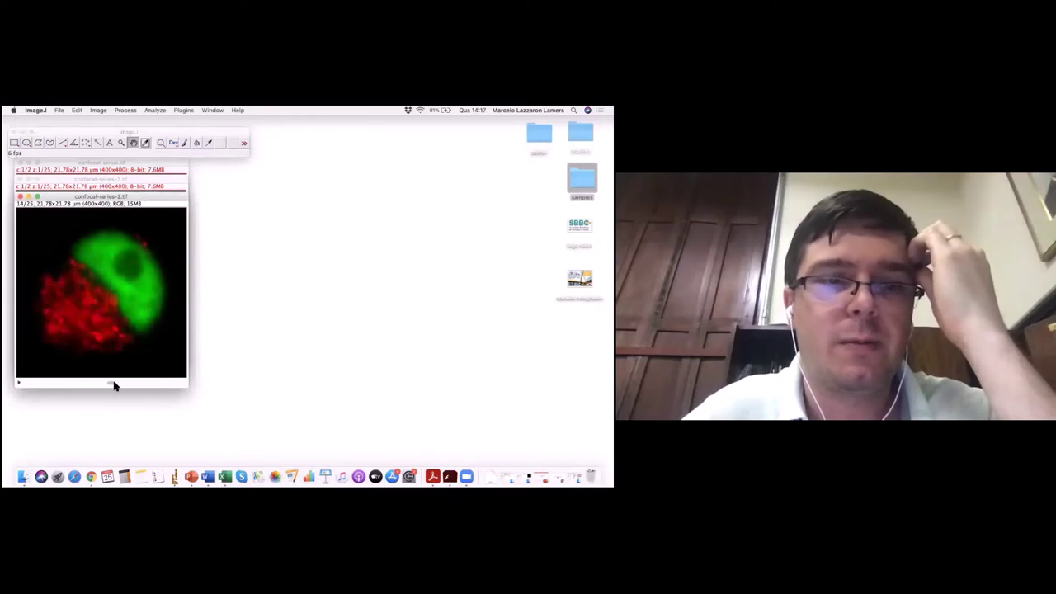
{"action": "left_click_drag", "start_coordinate": [94, 382], "coordinate": [23, 383]}
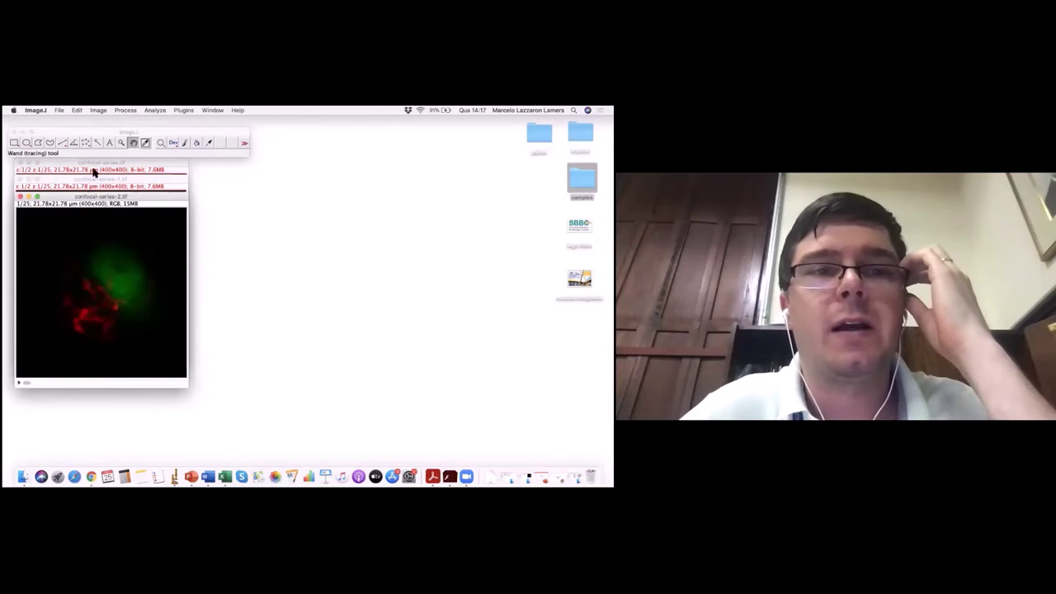
{"action": "left_click", "coordinate": [23, 178]}
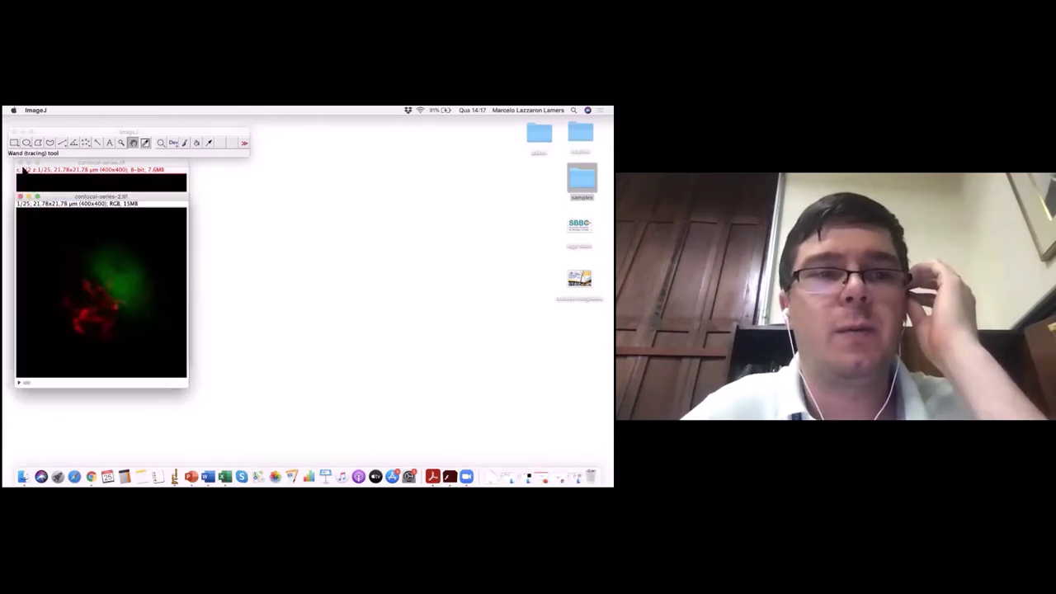
{"action": "left_click", "coordinate": [23, 169]}
{"action": "left_click_drag", "start_coordinate": [90, 195], "coordinate": [93, 168]}
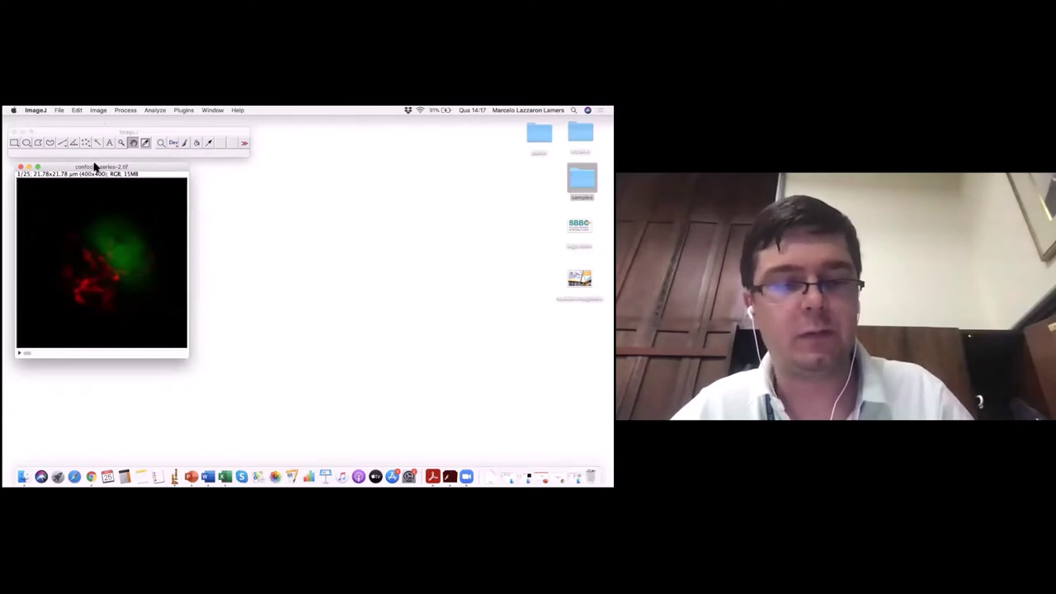
- Duplicate all 25 slices of the RGB stack and place the copy slightly below the original
{"action": "key", "text": "super+shift+d"}
{"action": "left_click", "coordinate": [335, 251]}
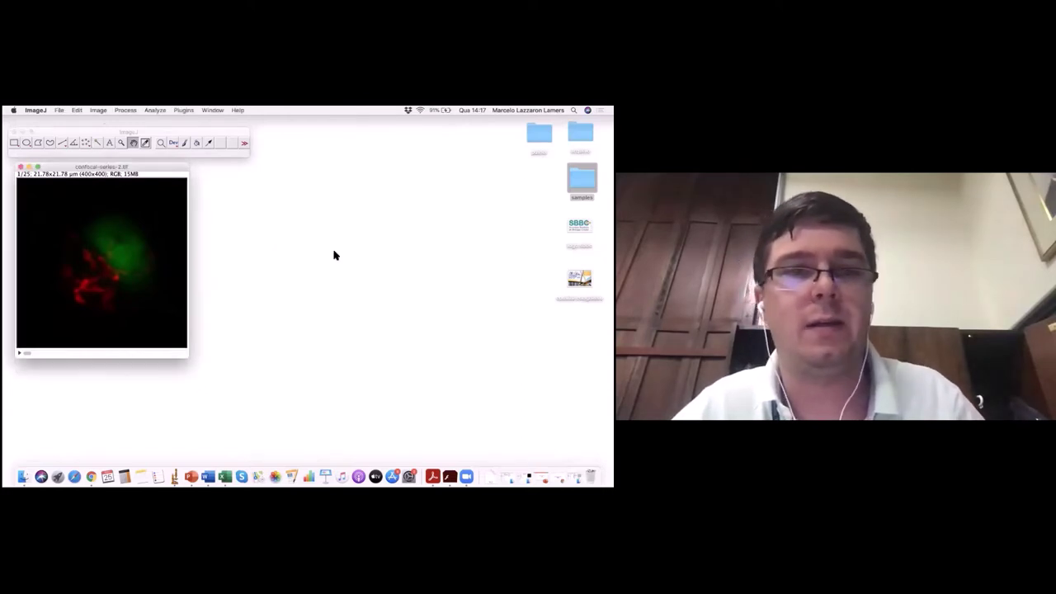
{"action": "left_click_drag", "start_coordinate": [135, 170], "coordinate": [135, 201]}
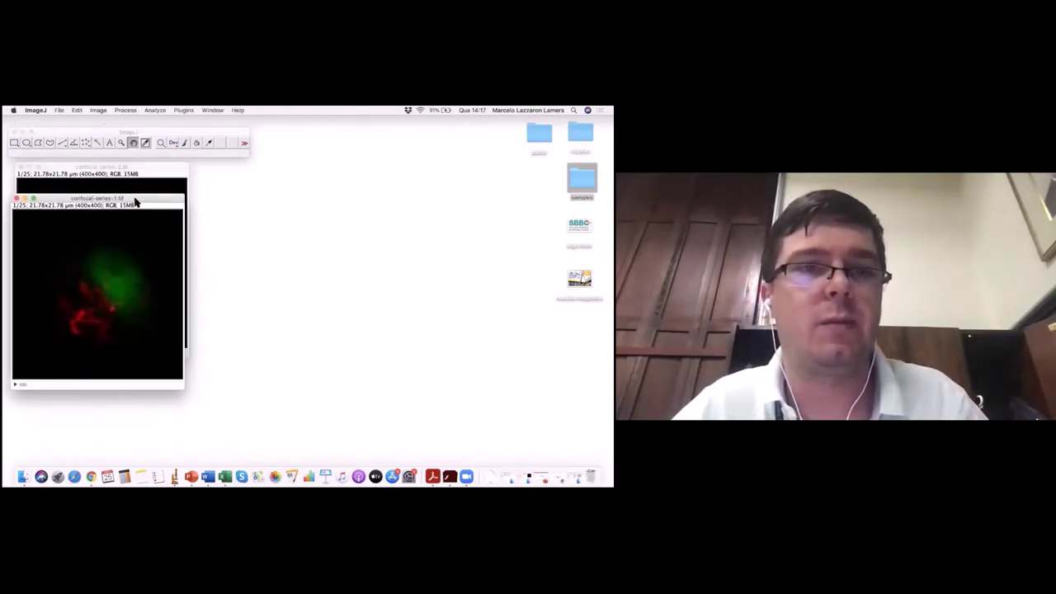
- Split the duplicated RGB stack into its separate colour channels
{"action": "left_click", "coordinate": [101, 110]}
{"action": "mouse_move", "coordinate": [115, 136]}
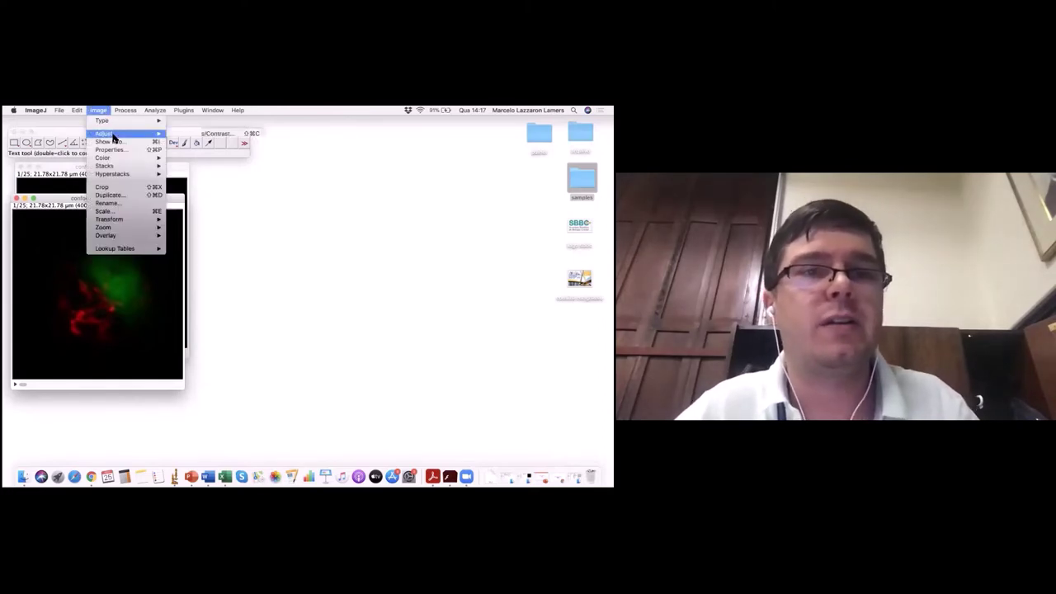
{"action": "mouse_move", "coordinate": [130, 162]}
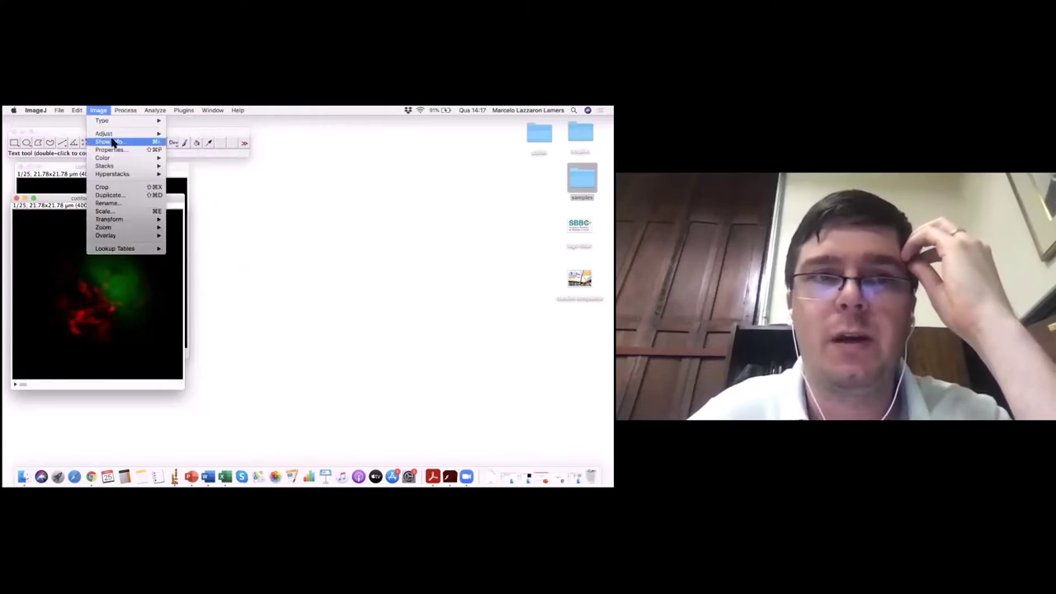
{"action": "left_click", "coordinate": [195, 158]}
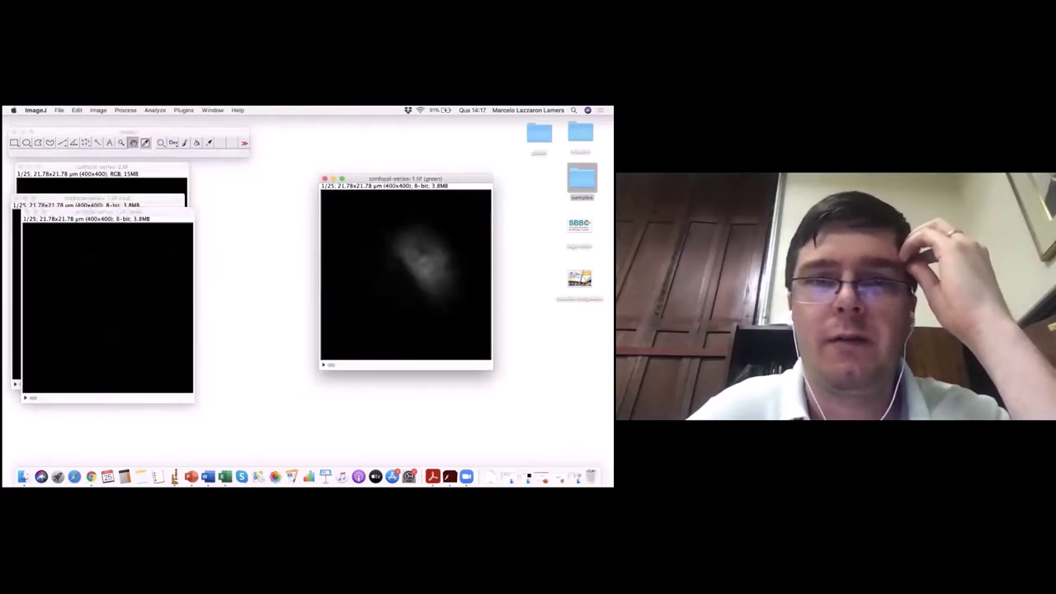
- Arrange the split stacks side by side in the order red, green, blue
{"action": "left_click_drag", "start_coordinate": [166, 213], "coordinate": [349, 184]}
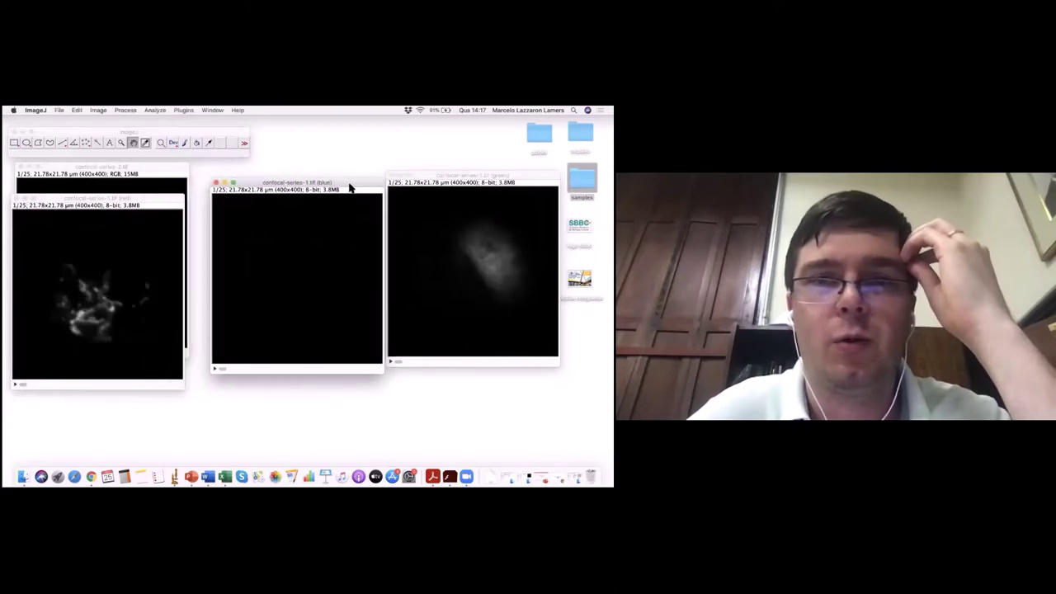
{"action": "mouse_move", "coordinate": [190, 206]}
{"action": "left_mouse_down"}
{"action": "mouse_move", "coordinate": [229, 182]}
{"action": "mouse_move", "coordinate": [197, 186]}
{"action": "left_mouse_up"}
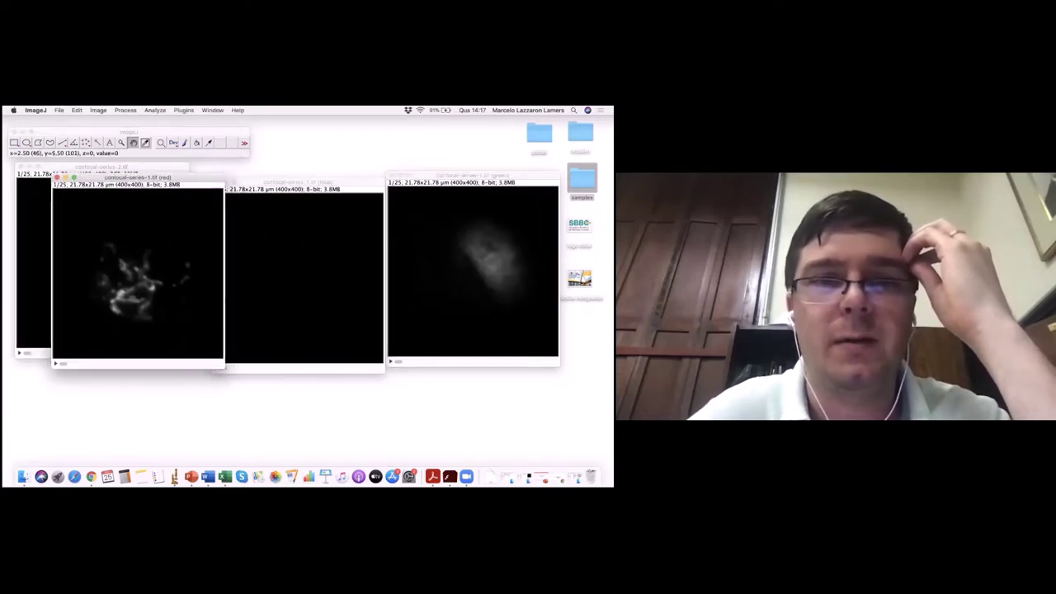
{"action": "mouse_move", "coordinate": [394, 177]}
{"action": "left_mouse_down"}
{"action": "mouse_move", "coordinate": [239, 208]}
{"action": "mouse_move", "coordinate": [397, 171]}
{"action": "mouse_move", "coordinate": [435, 183]}
{"action": "mouse_move", "coordinate": [402, 185]}
{"action": "left_mouse_up"}
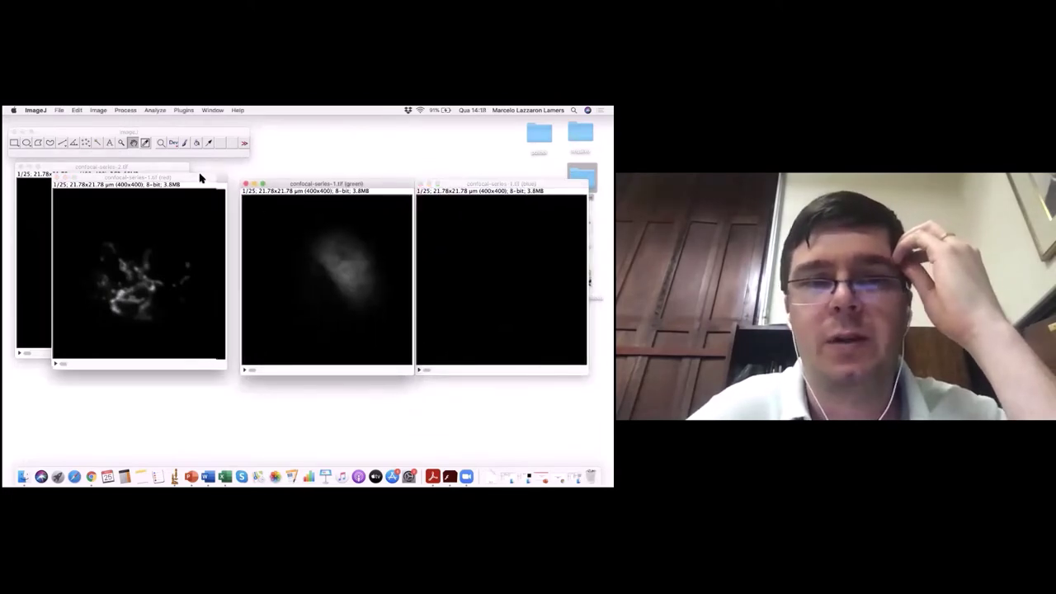
{"action": "left_click_drag", "start_coordinate": [201, 176], "coordinate": [216, 182]}
{"action": "left_click_drag", "start_coordinate": [422, 186], "coordinate": [441, 188]}
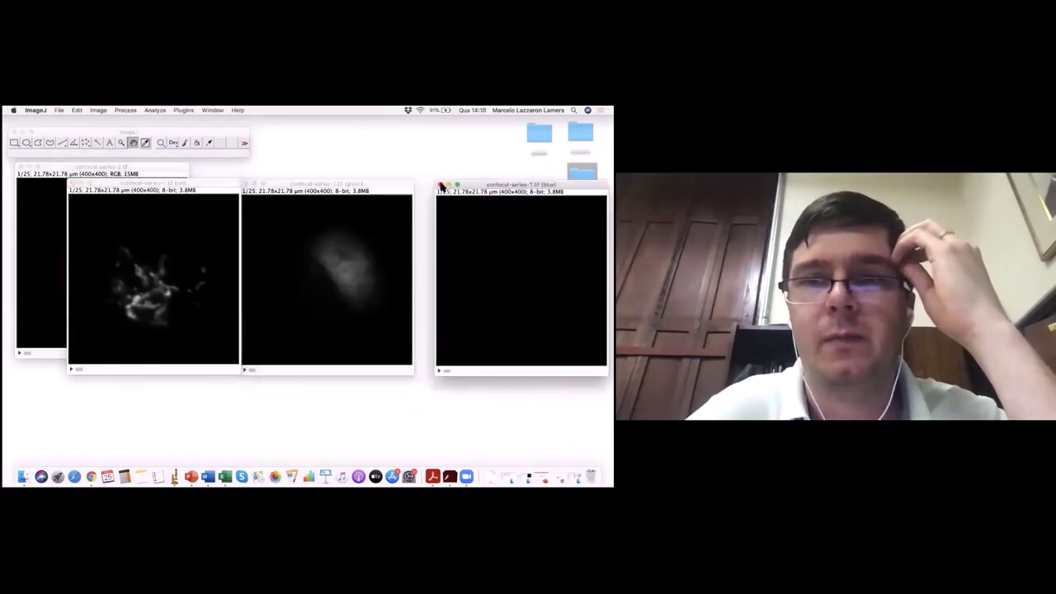
- Play the blue channel stack and close it, and align the red and green stacks beside the RGB original with their animations running
{"action": "left_click", "coordinate": [439, 371]}
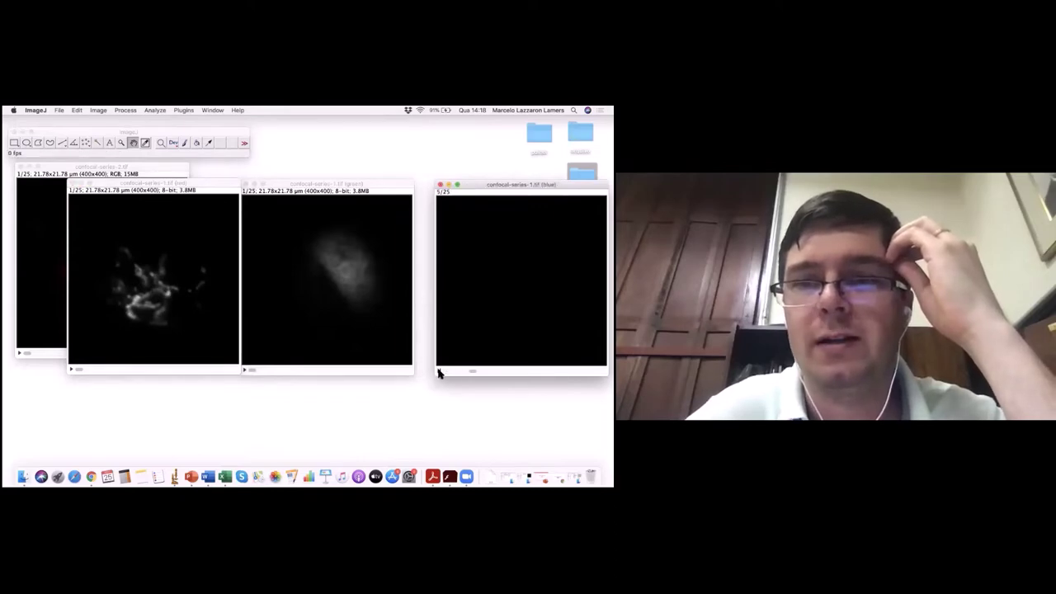
{"action": "left_click", "coordinate": [440, 185]}
{"action": "left_click_drag", "start_coordinate": [377, 183], "coordinate": [516, 179]}
{"action": "left_click", "coordinate": [384, 368]}
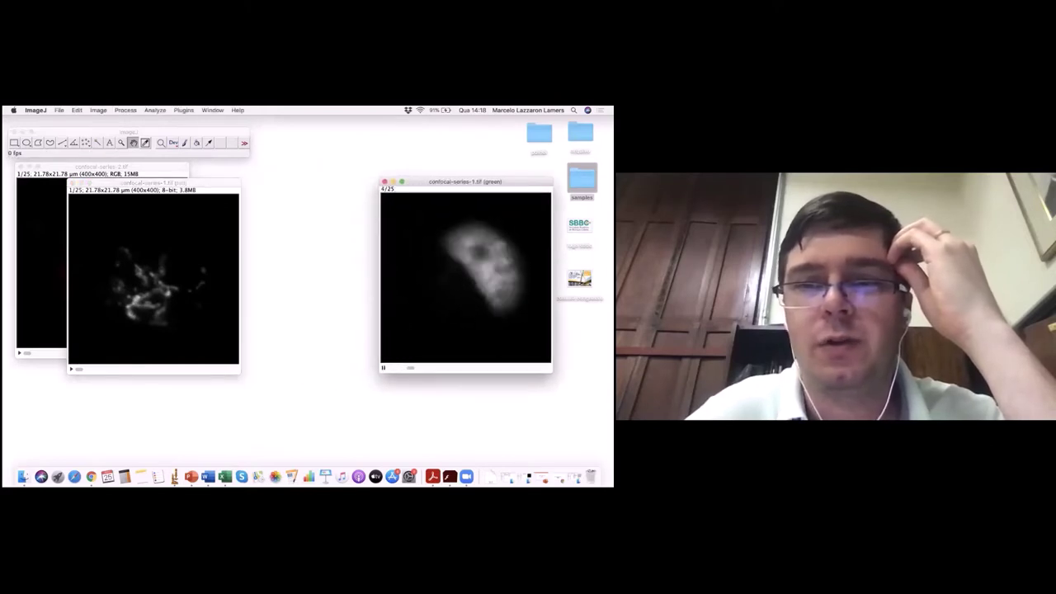
{"action": "left_click_drag", "start_coordinate": [189, 189], "coordinate": [334, 187]}
{"action": "left_click", "coordinate": [207, 371]}
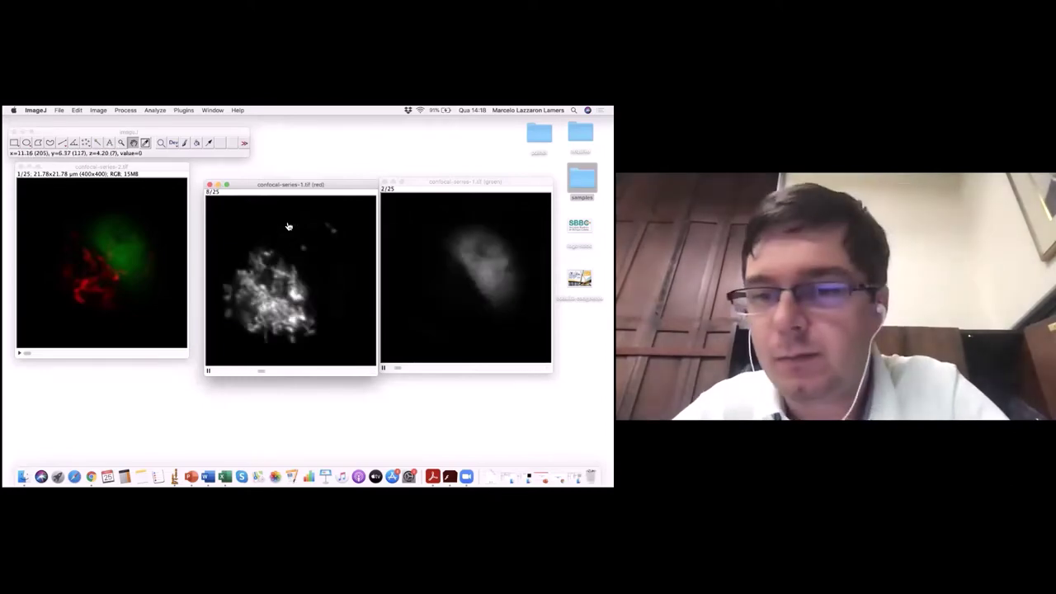
{"action": "left_click_drag", "start_coordinate": [288, 184], "coordinate": [285, 169]}
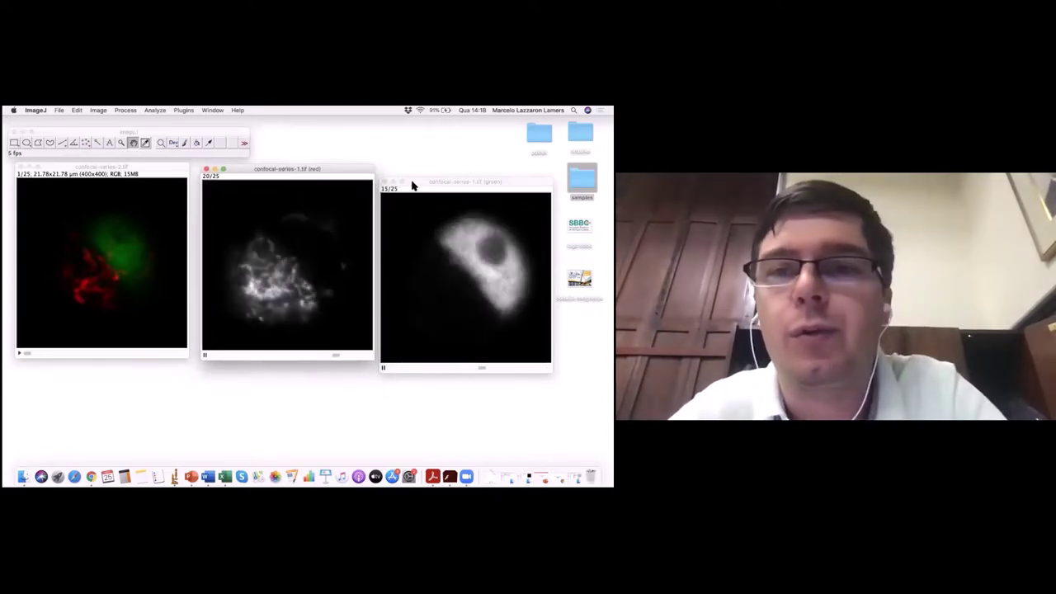
{"action": "left_click_drag", "start_coordinate": [413, 184], "coordinate": [420, 171]}
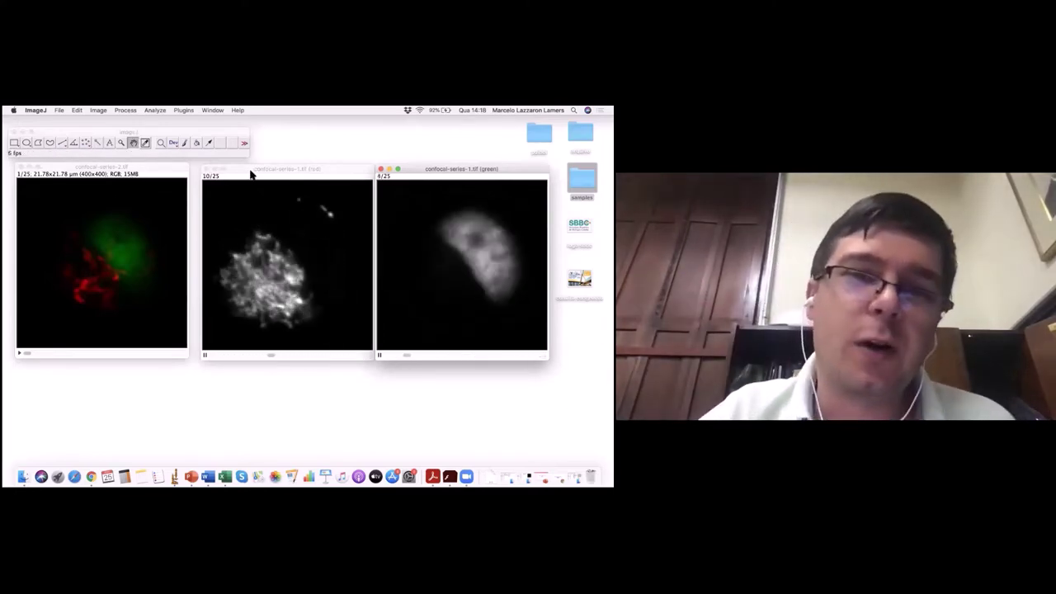
- Start Merge Channels and set both C1 (red) and C2 (green) to *None*
{"action": "left_click", "coordinate": [243, 170]}
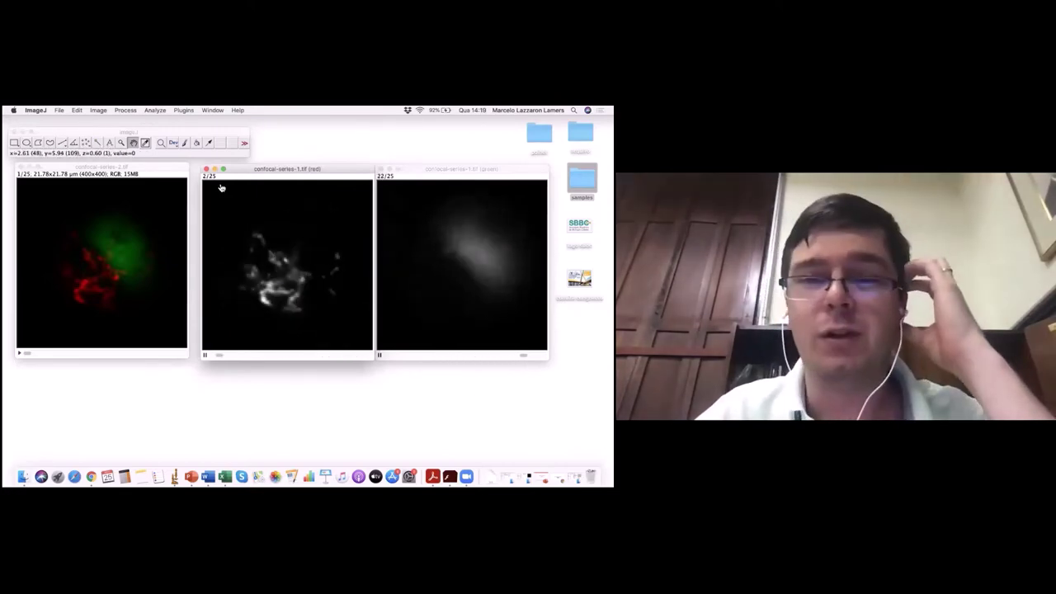
{"action": "left_click", "coordinate": [99, 110]}
{"action": "mouse_move", "coordinate": [117, 136]}
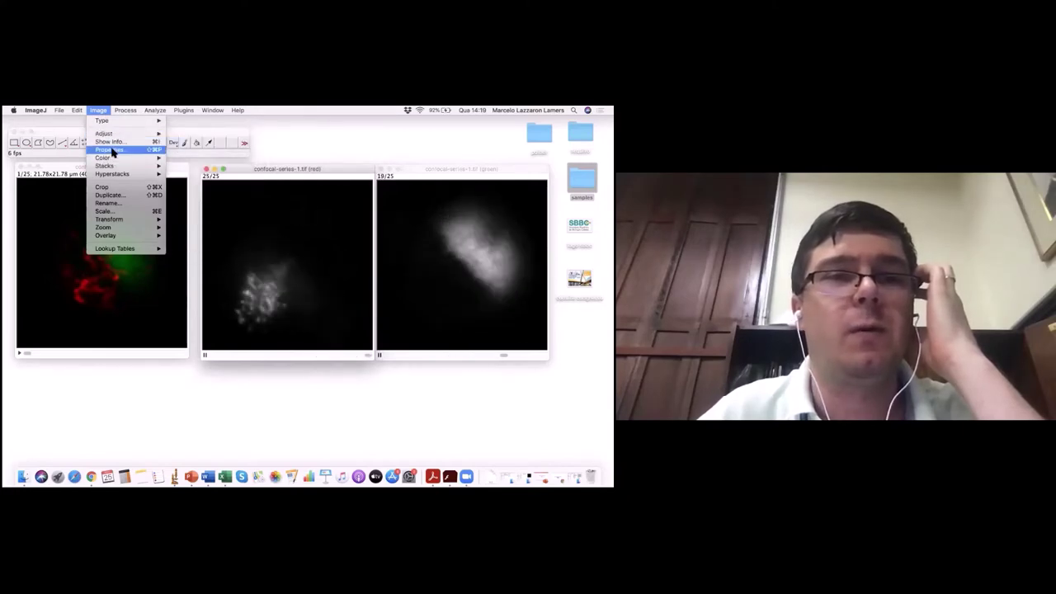
{"action": "mouse_move", "coordinate": [112, 160]}
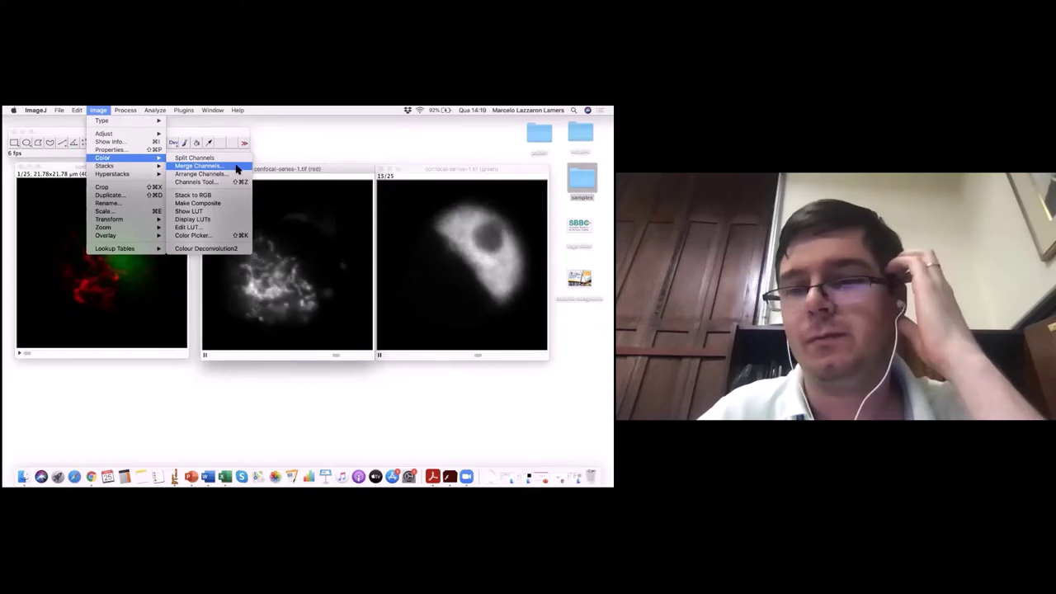
{"action": "left_click", "coordinate": [237, 168]}
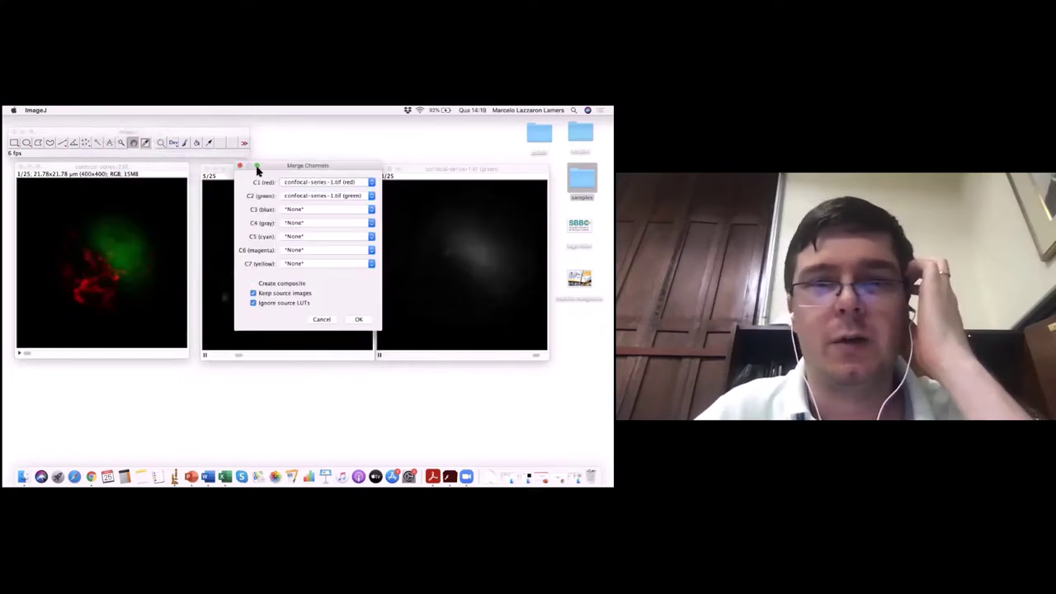
{"action": "left_click", "coordinate": [229, 224]}
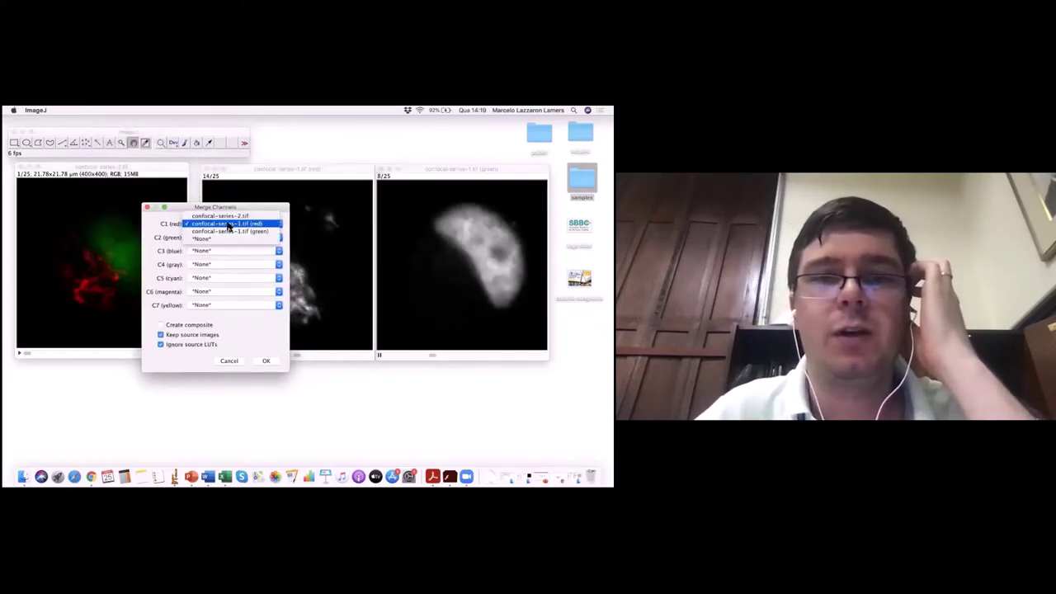
{"action": "left_click", "coordinate": [229, 225]}
{"action": "left_click", "coordinate": [228, 237]}
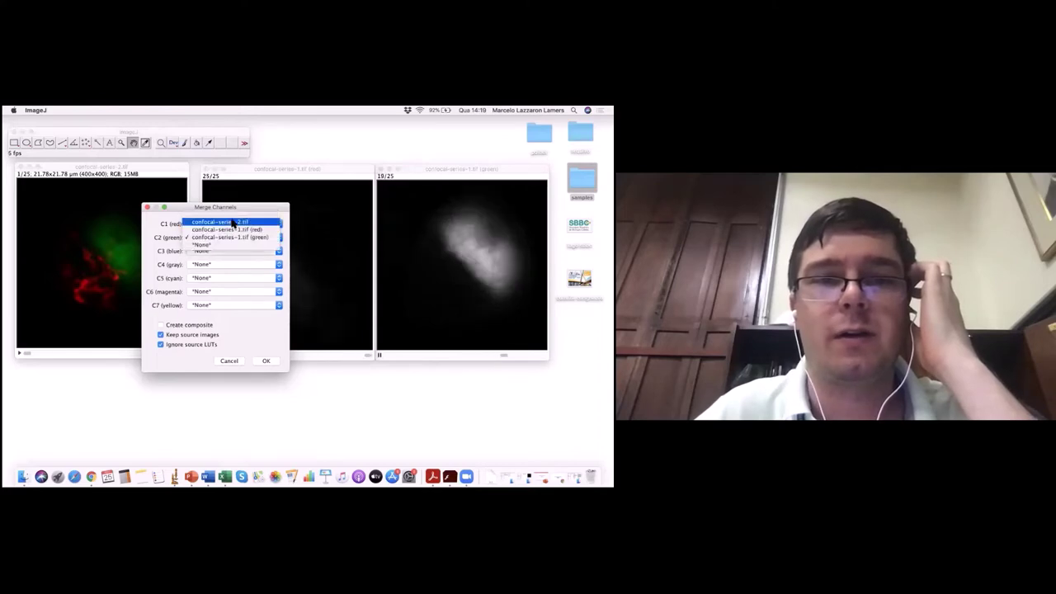
{"action": "left_click", "coordinate": [226, 246]}
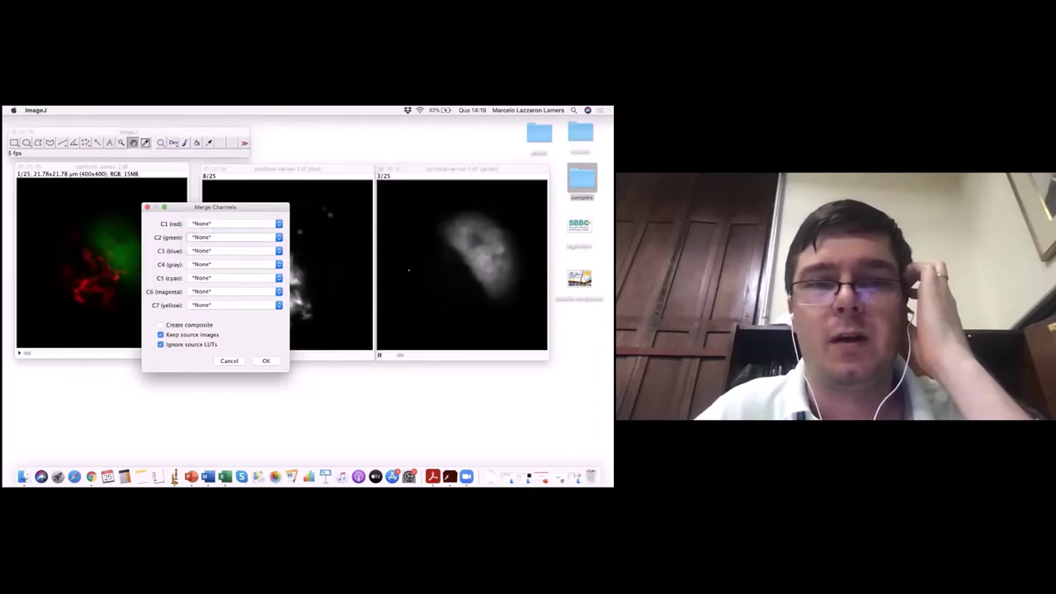
- Merge the green stack as C7 (yellow) with the red stack as C6 (magenta), and place the composite over the RGB stack
{"action": "left_click", "coordinate": [226, 306]}
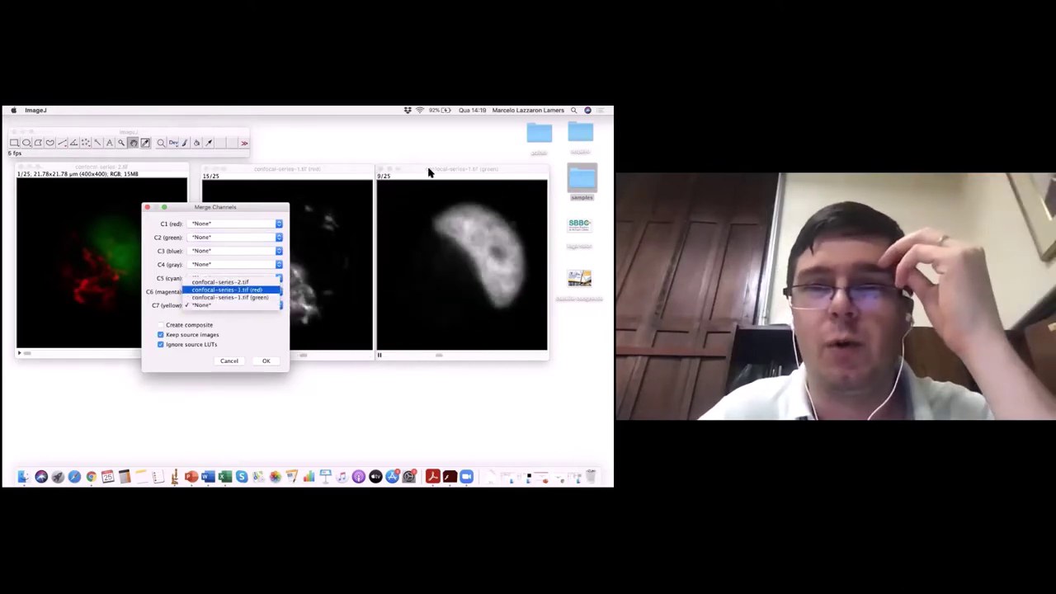
{"action": "left_click", "coordinate": [253, 301]}
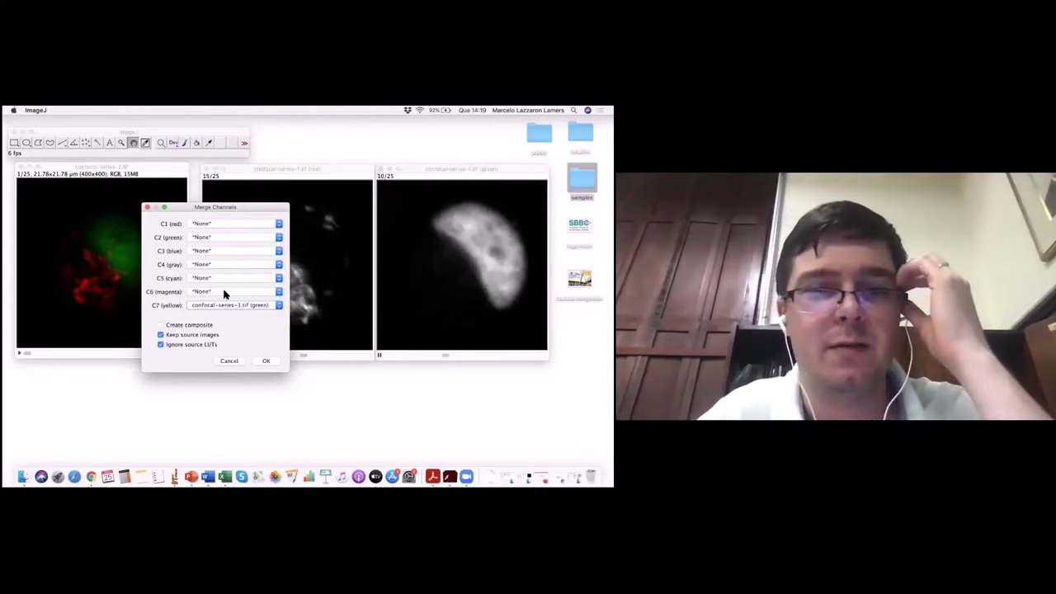
{"action": "left_click", "coordinate": [224, 294]}
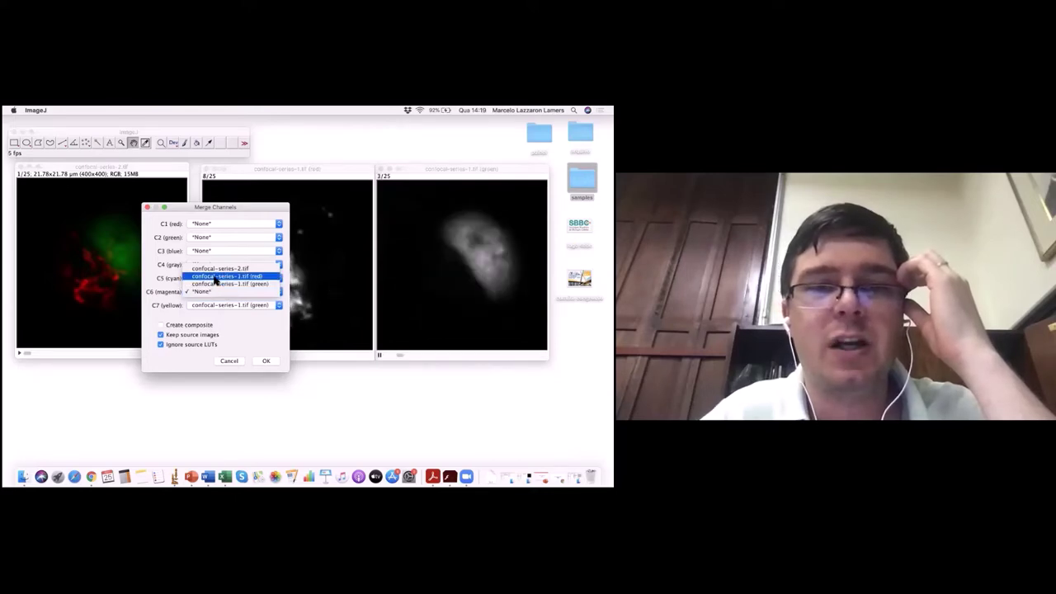
{"action": "left_click", "coordinate": [216, 277]}
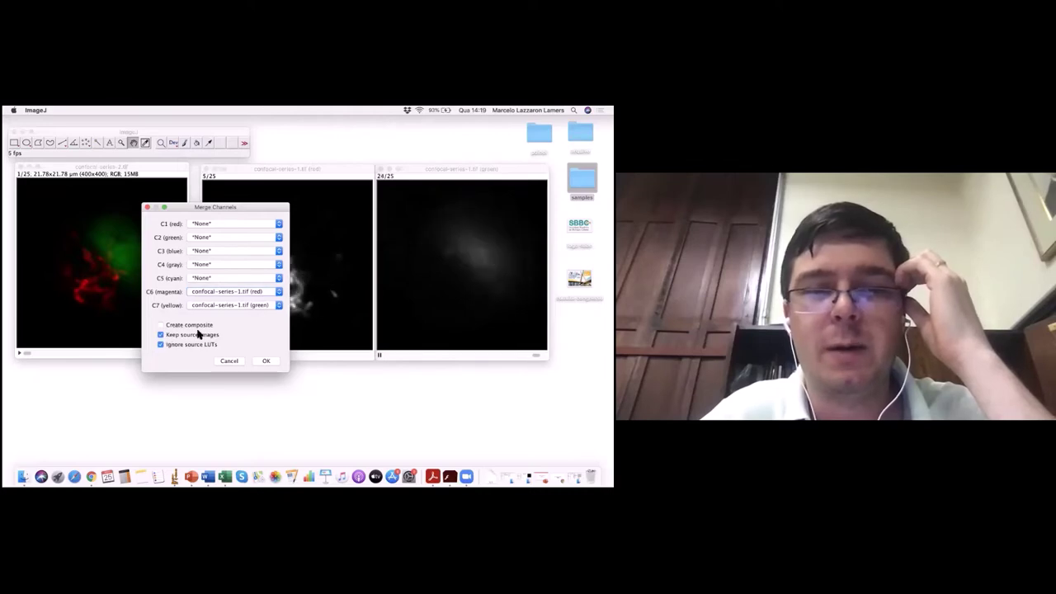
{"action": "left_click", "coordinate": [272, 362]}
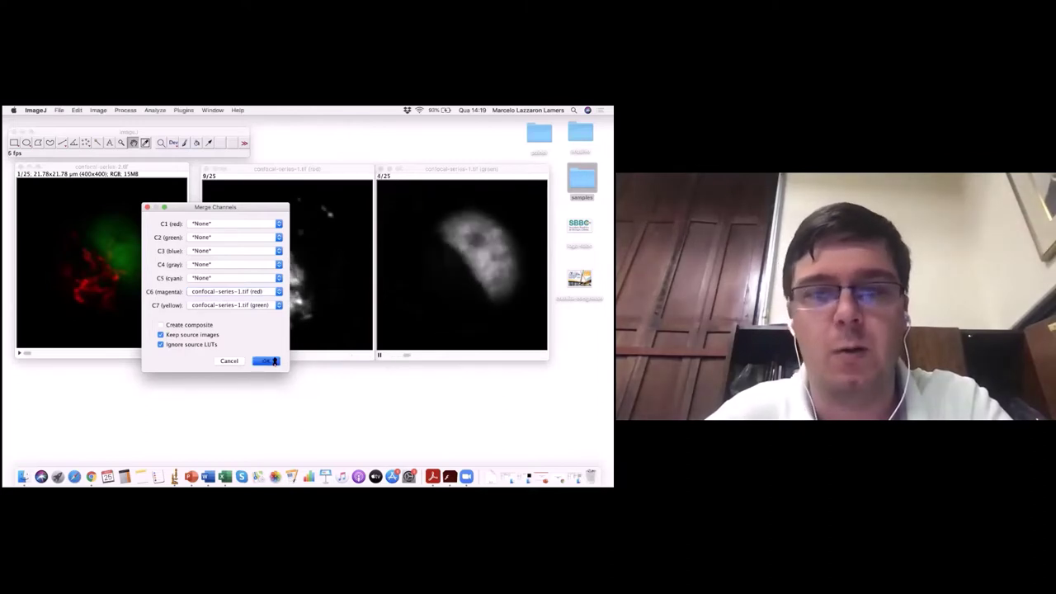
{"action": "left_click_drag", "start_coordinate": [512, 186], "coordinate": [113, 188]}
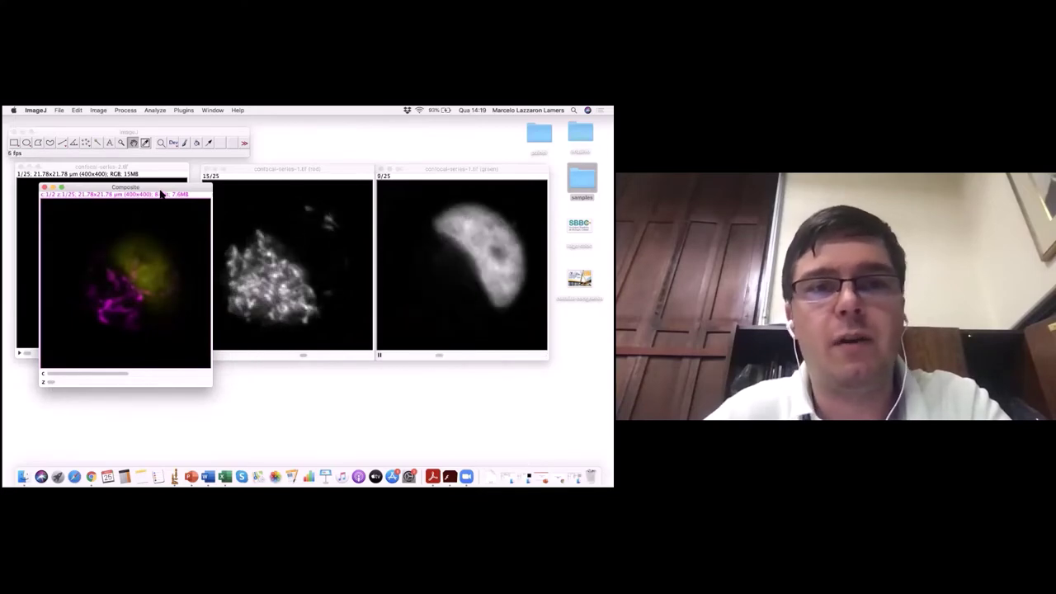
- Convert the magenta-yellow composite to an RGB stack with all 25 slices, keeping the source, and play the result over the composite
{"action": "left_click", "coordinate": [101, 110]}
{"action": "mouse_move", "coordinate": [161, 131]}
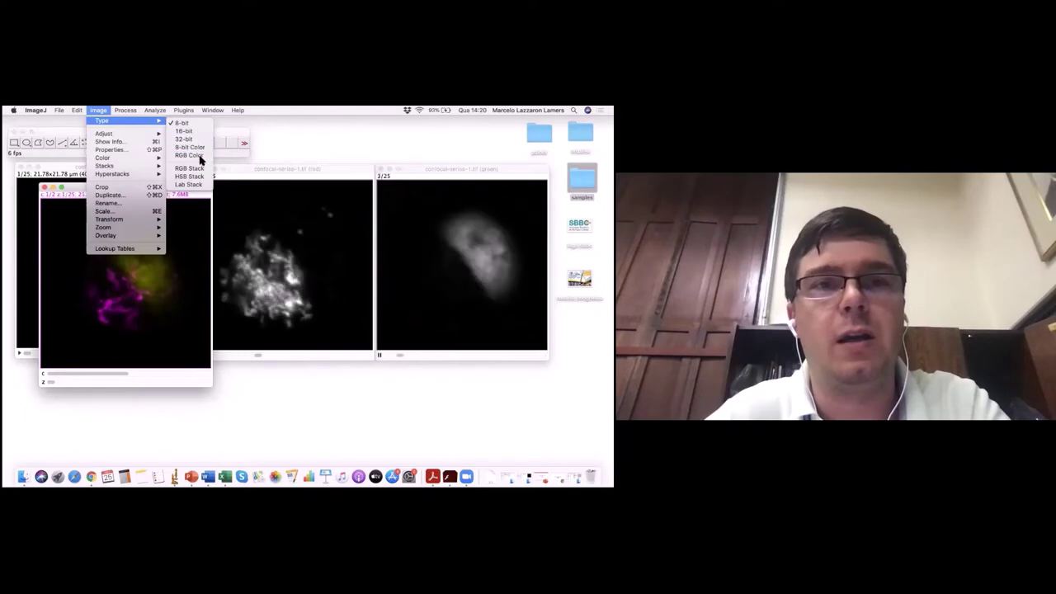
{"action": "left_click", "coordinate": [199, 156]}
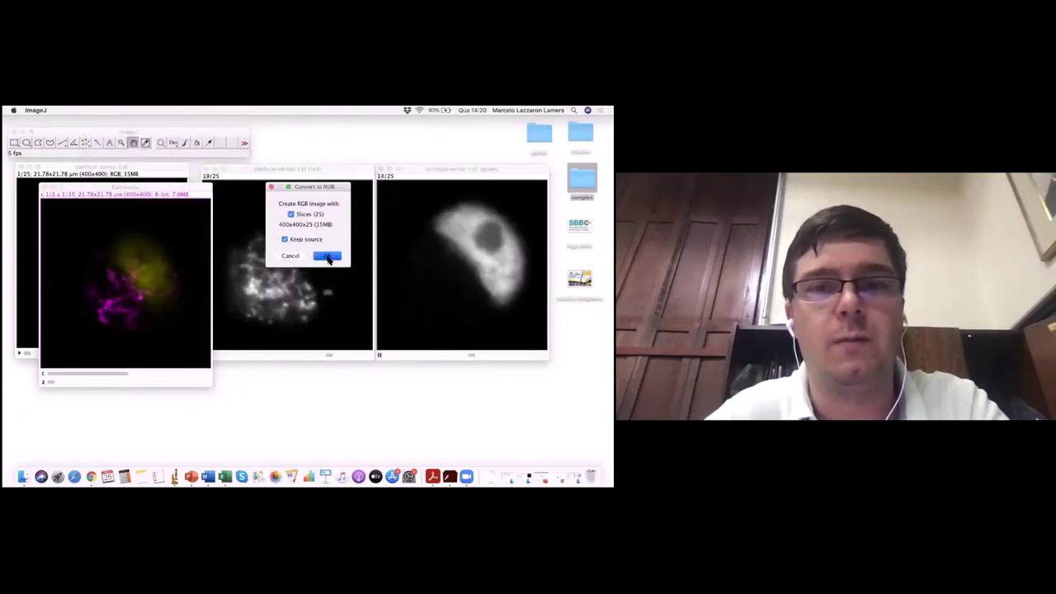
{"action": "left_click", "coordinate": [327, 257]}
{"action": "left_click_drag", "start_coordinate": [500, 191], "coordinate": [97, 194]}
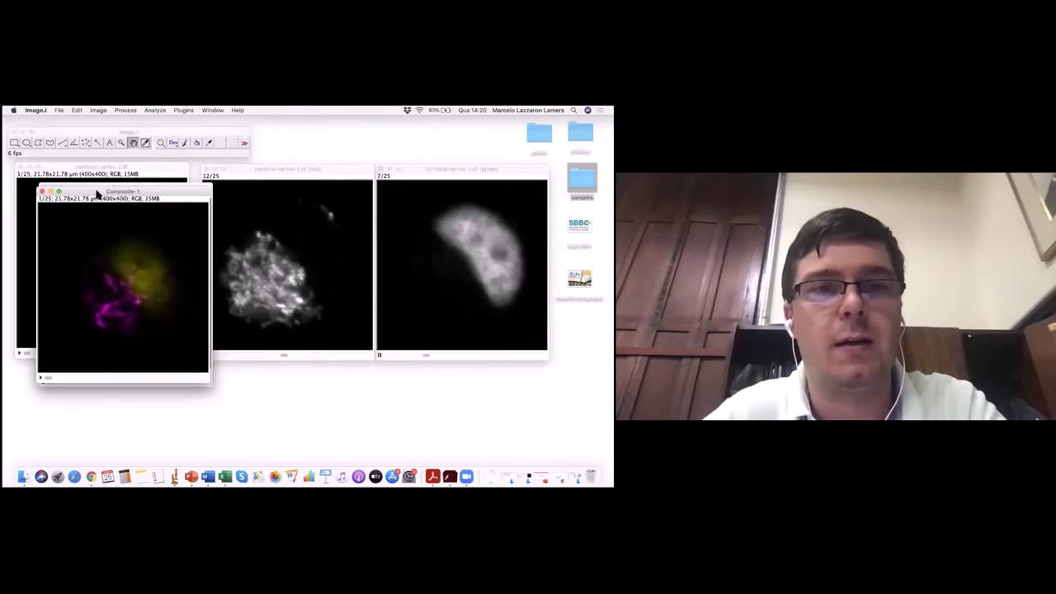
{"action": "left_click", "coordinate": [40, 378]}
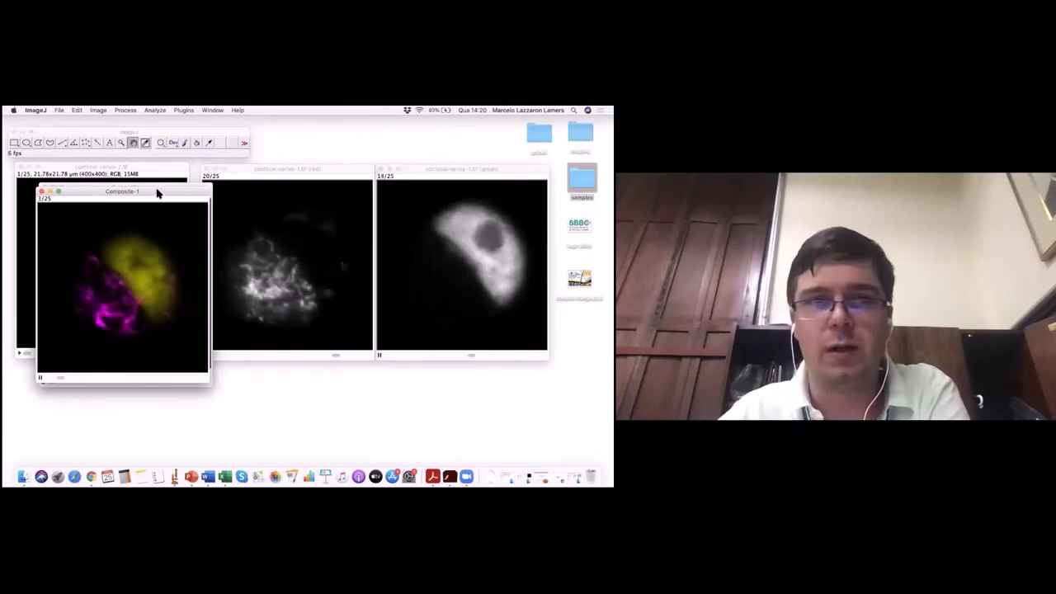
- Minimize the red and green stacks and place the playing RGB composite beside the source composite
{"action": "left_click_drag", "start_coordinate": [158, 192], "coordinate": [154, 213]}
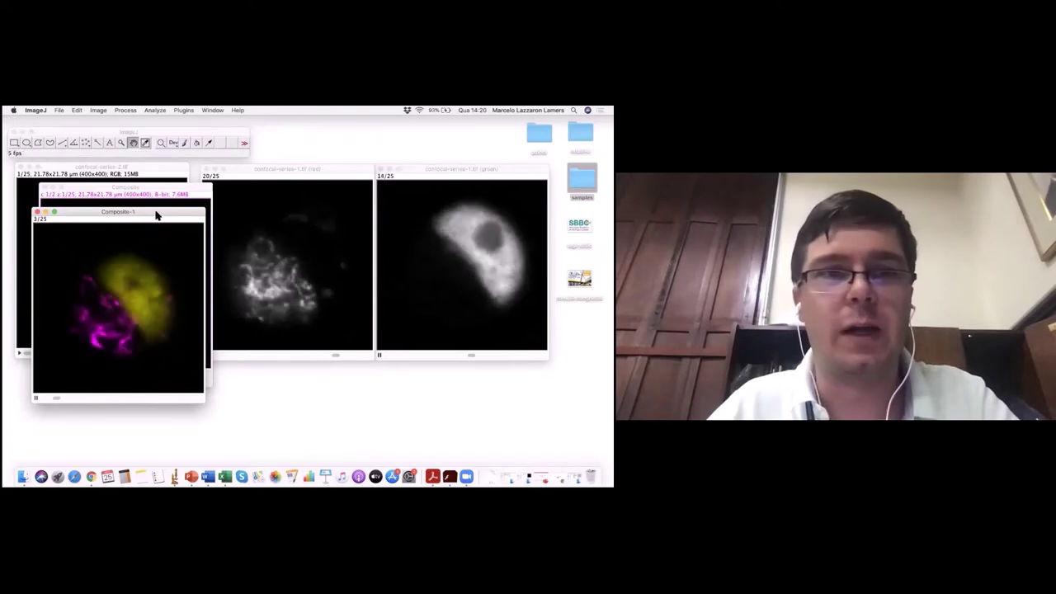
{"action": "left_click_drag", "start_coordinate": [158, 212], "coordinate": [242, 219]}
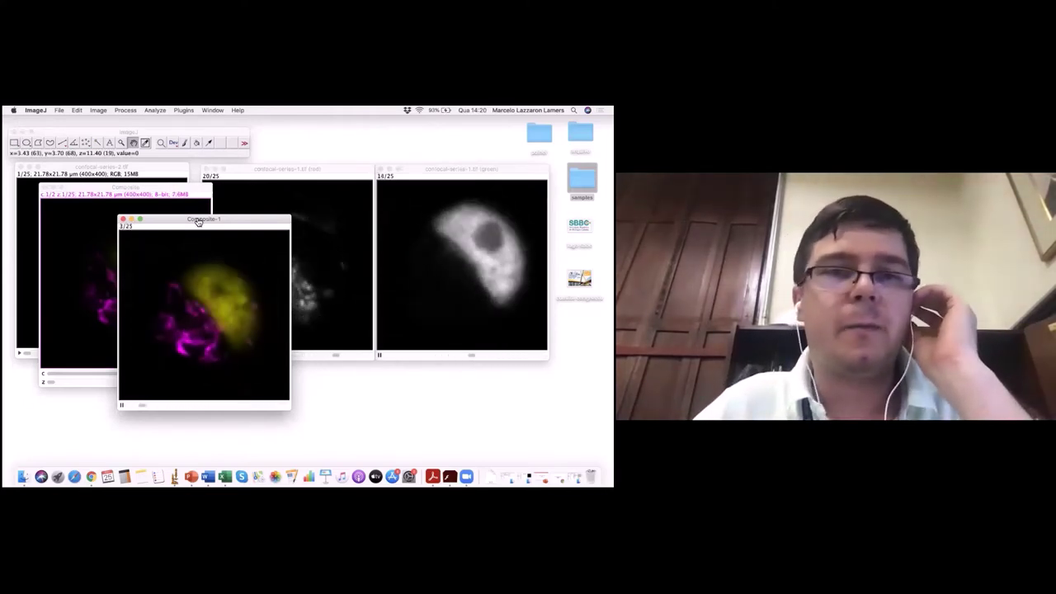
{"action": "left_click_drag", "start_coordinate": [236, 170], "coordinate": [249, 171]}
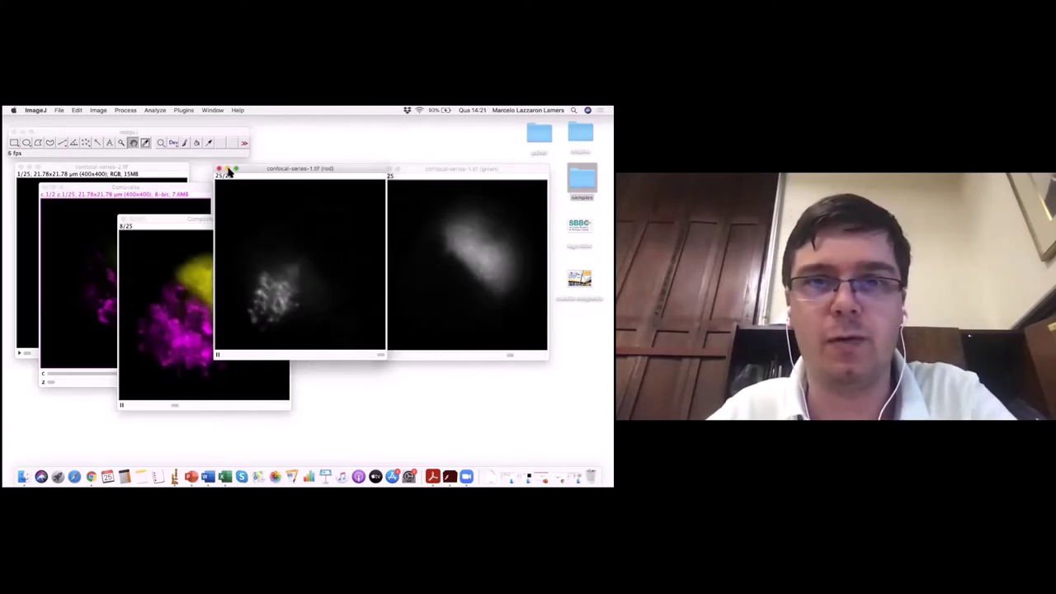
{"action": "left_click", "coordinate": [220, 169]}
{"action": "left_click", "coordinate": [391, 169]}
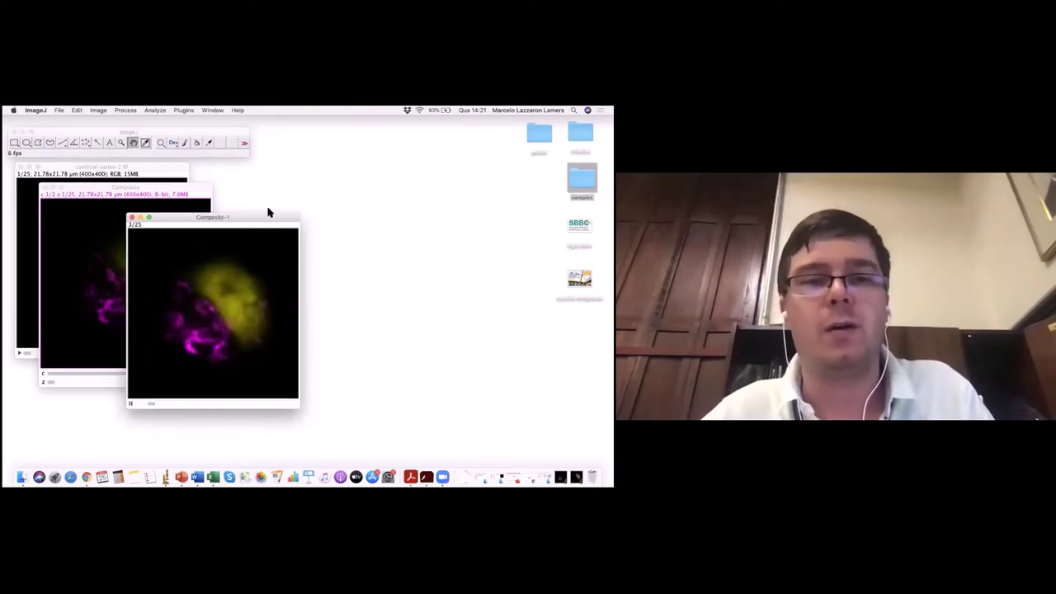
{"action": "left_click_drag", "start_coordinate": [233, 223], "coordinate": [328, 174]}
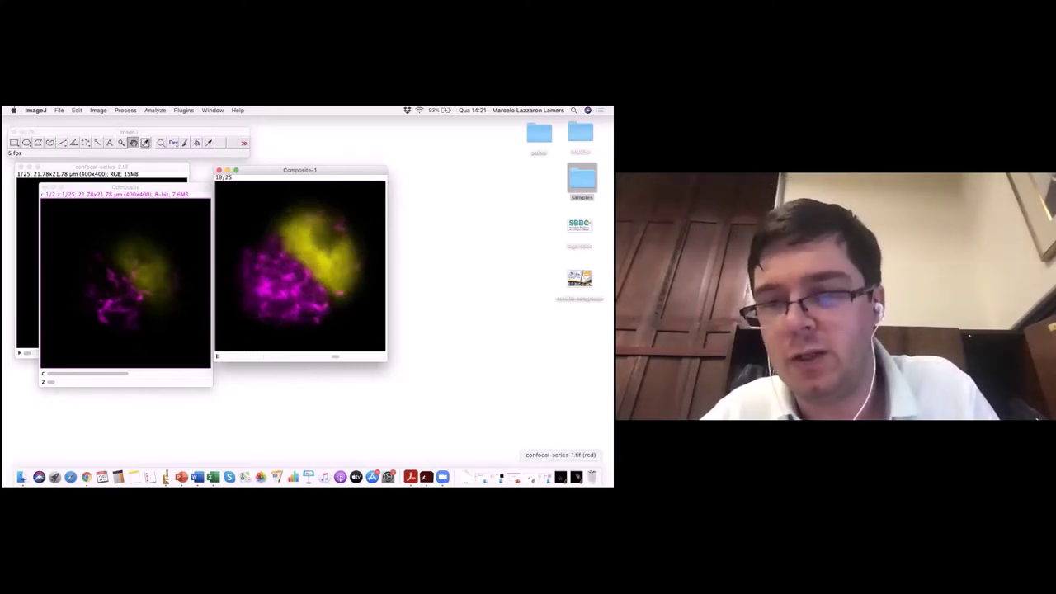
- Restore the minimized red stack beside the RGB composite, stop its animation and browse through its slices manually
{"action": "left_click", "coordinate": [561, 477]}
{"action": "mouse_move", "coordinate": [333, 170]}
{"action": "left_mouse_down"}
{"action": "mouse_move", "coordinate": [408, 171]}
{"action": "mouse_move", "coordinate": [344, 170]}
{"action": "left_mouse_up"}
{"action": "left_click", "coordinate": [234, 352]}
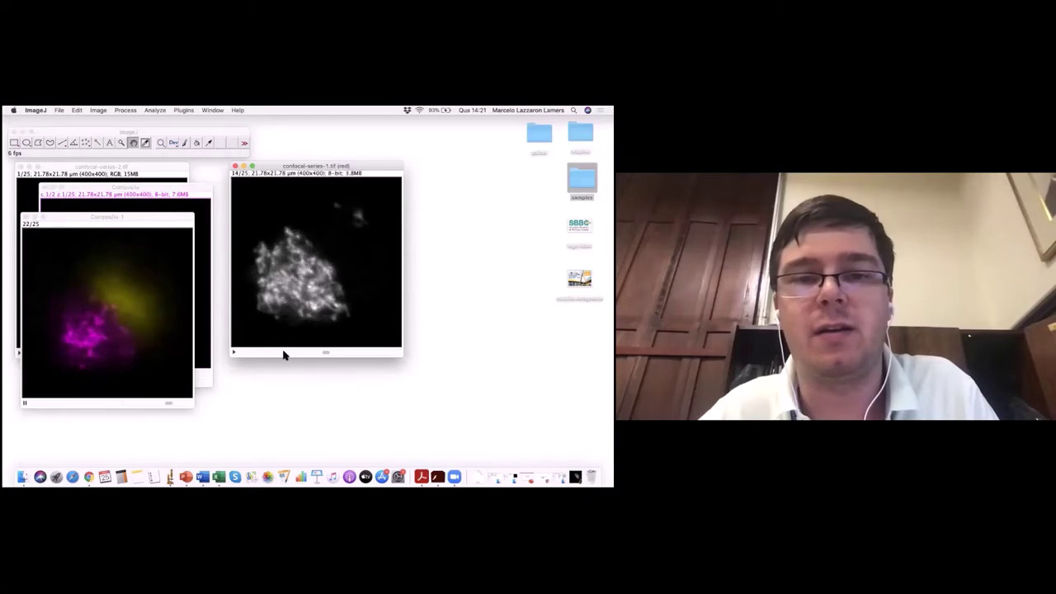
{"action": "left_click", "coordinate": [268, 353]}
{"action": "left_click_drag", "start_coordinate": [286, 353], "coordinate": [365, 352]}
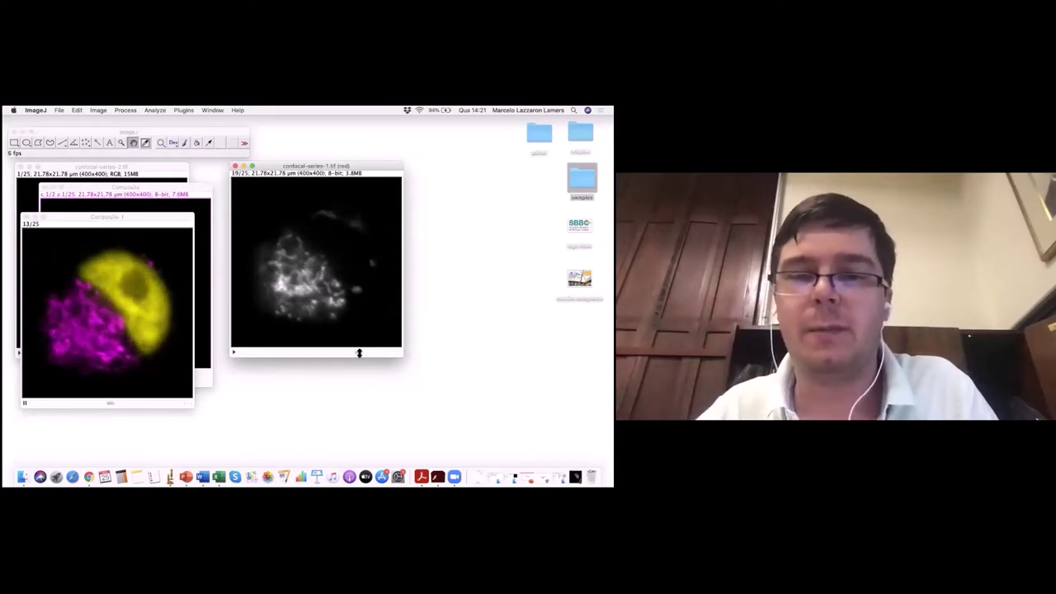
{"action": "left_click_drag", "start_coordinate": [356, 353], "coordinate": [254, 354]}
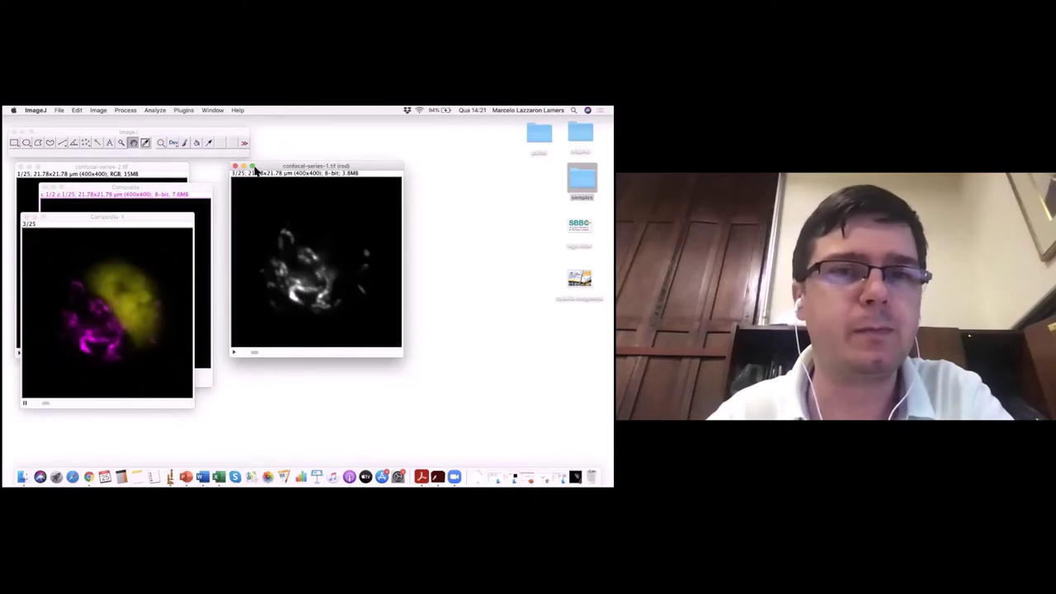
- Minimize the red stack, both composites and the original RGB stack to clear the workspace
{"action": "left_click_drag", "start_coordinate": [266, 166], "coordinate": [336, 163]}
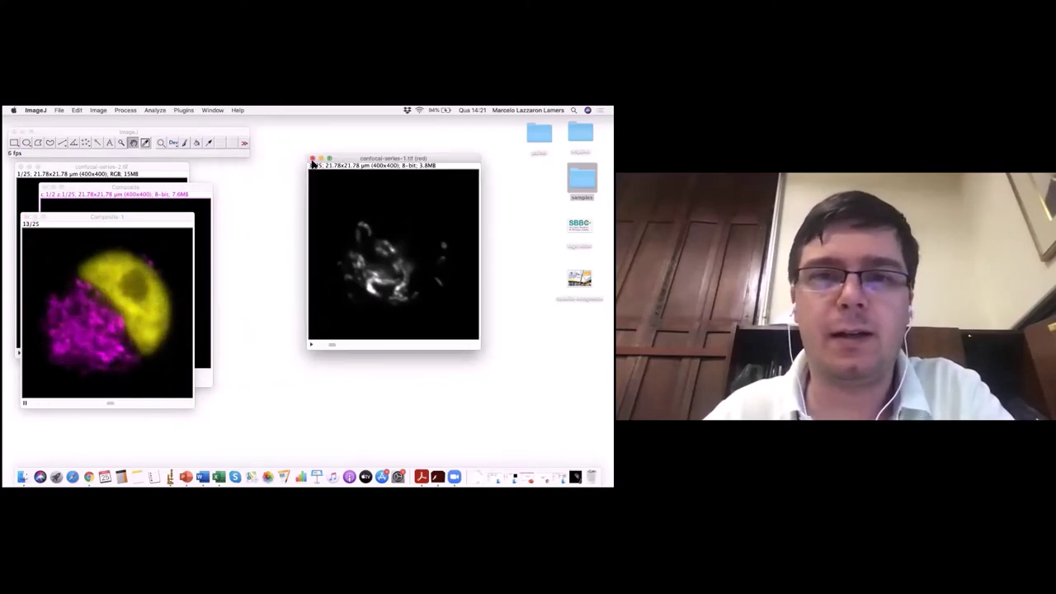
{"action": "left_click", "coordinate": [312, 158]}
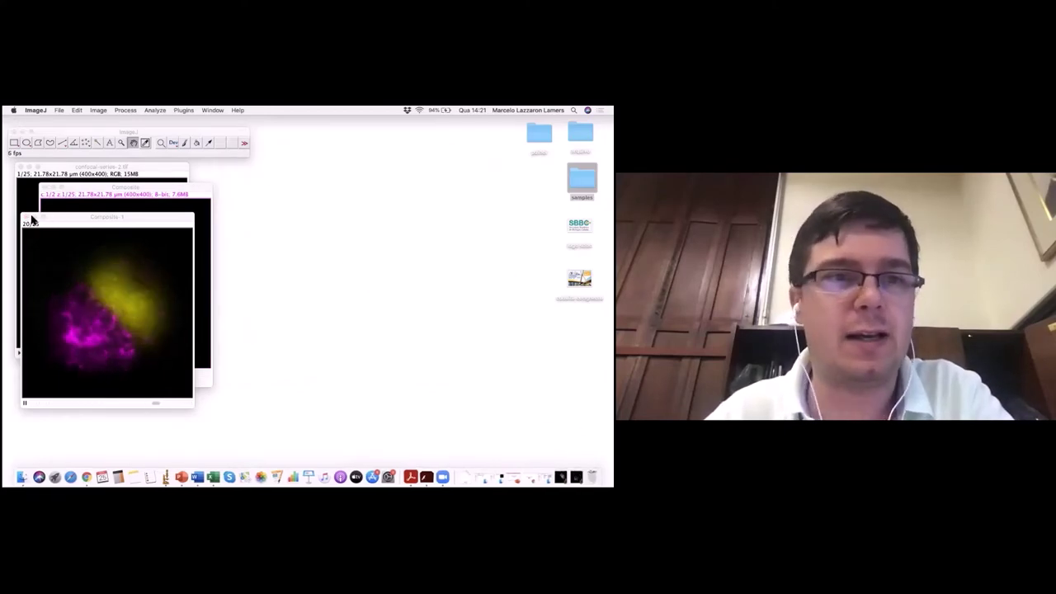
{"action": "left_click", "coordinate": [26, 217]}
{"action": "left_click", "coordinate": [44, 188]}
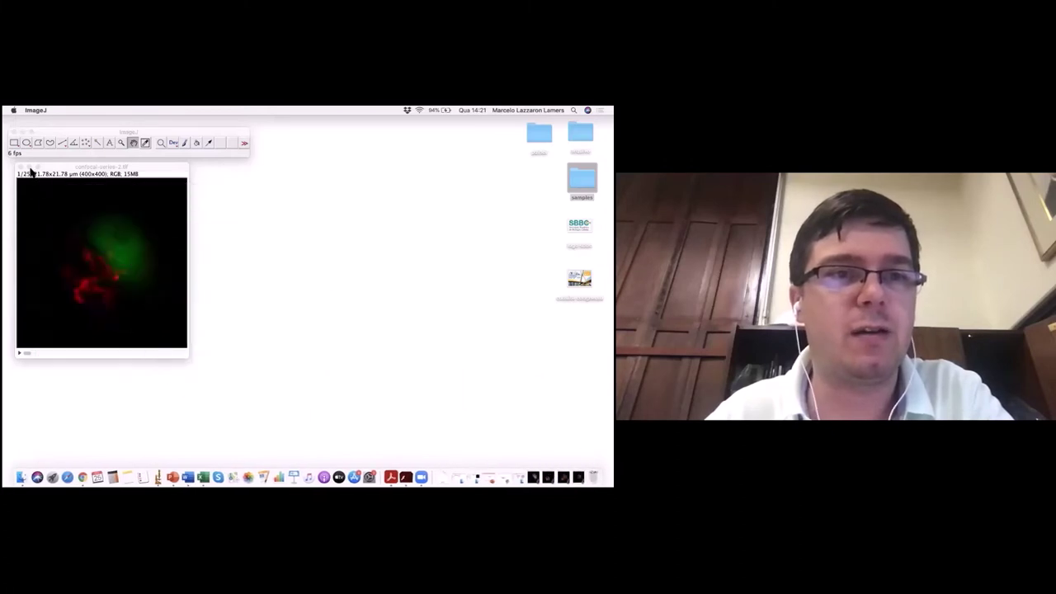
{"action": "left_click", "coordinate": [29, 169]}
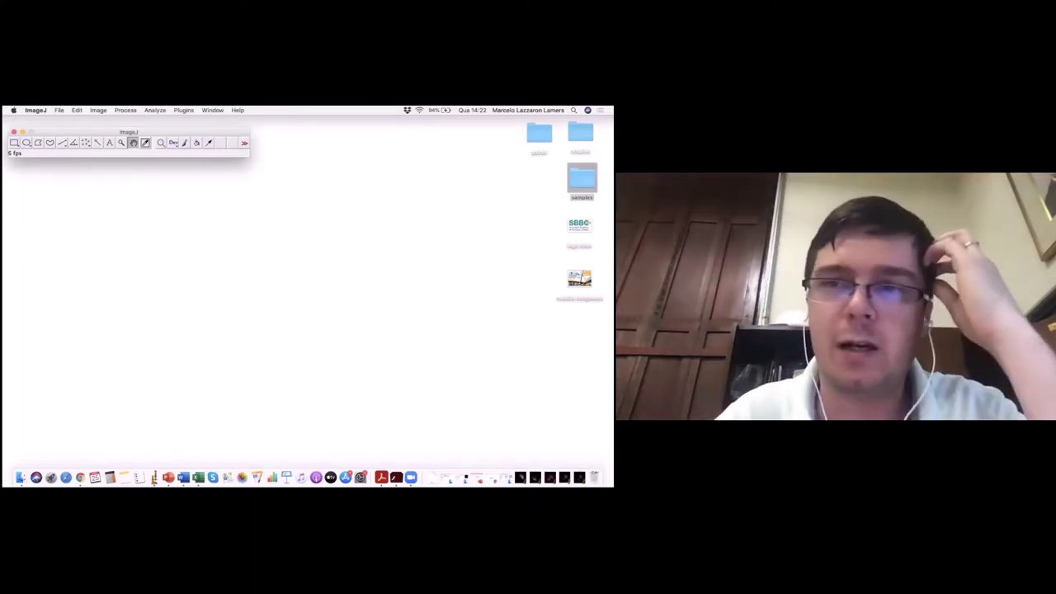
- Open the samples folder in Finder and look through the ex confocal series and ex movie subfolders for a sample image
{"action": "left_click", "coordinate": [582, 179]}
{"action": "double_click", "coordinate": [581, 178]}
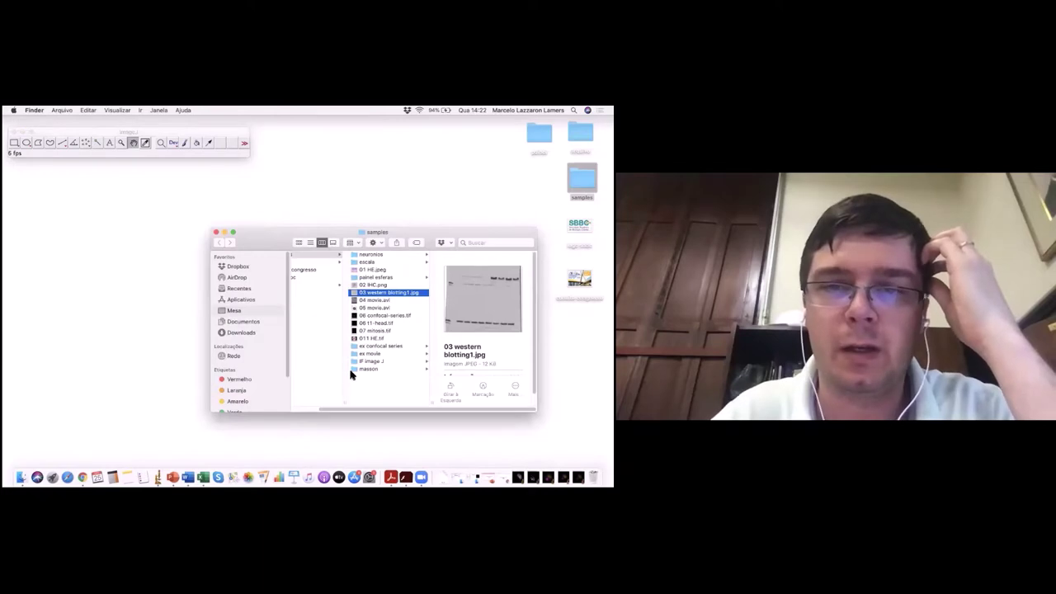
{"action": "left_click", "coordinate": [378, 346]}
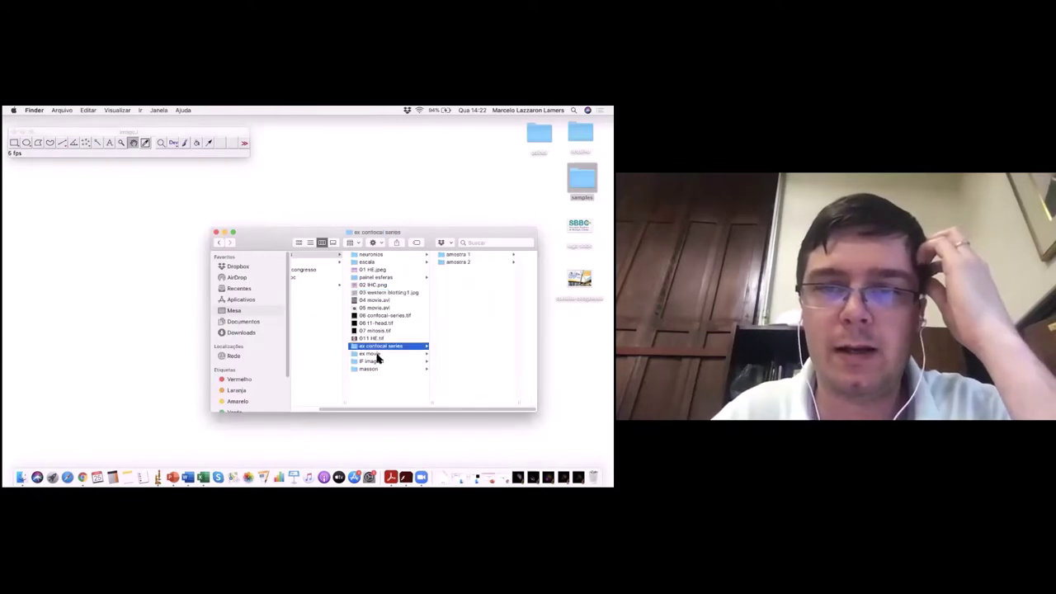
{"action": "left_click", "coordinate": [376, 354]}
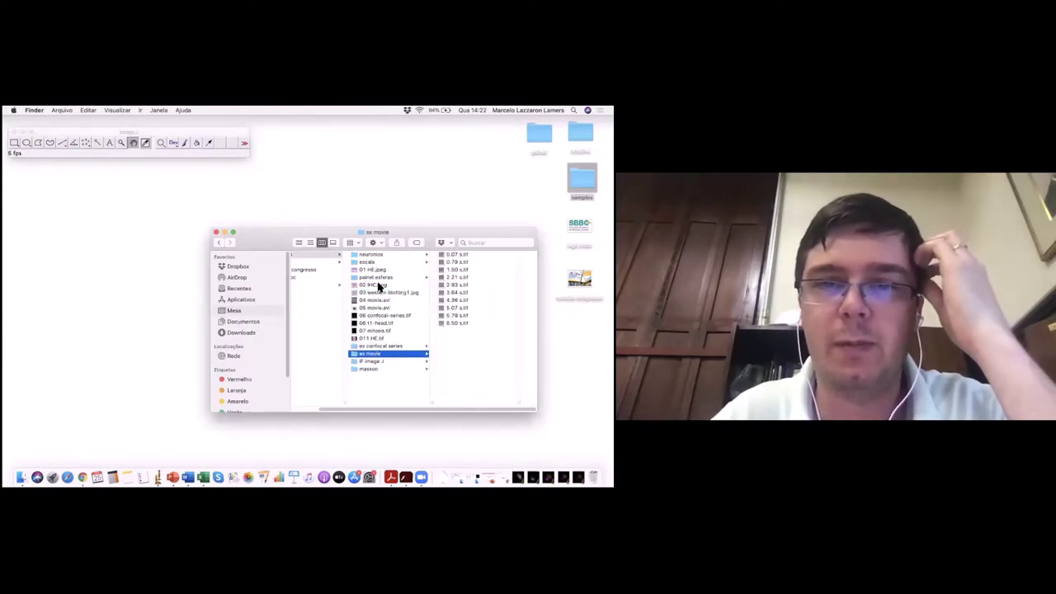
{"action": "left_click", "coordinate": [380, 346]}
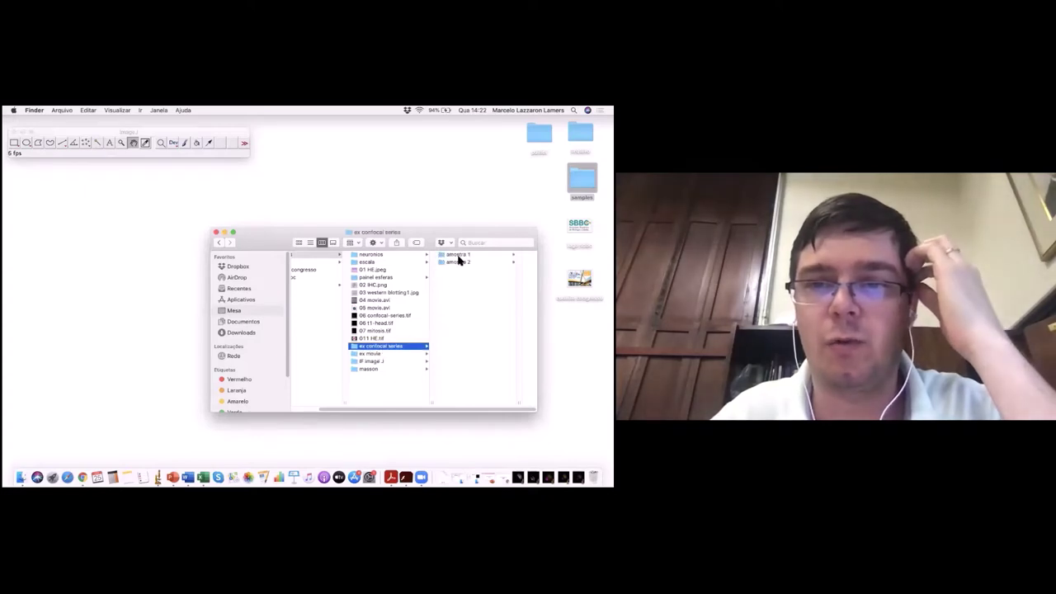
{"action": "left_click", "coordinate": [460, 263]}
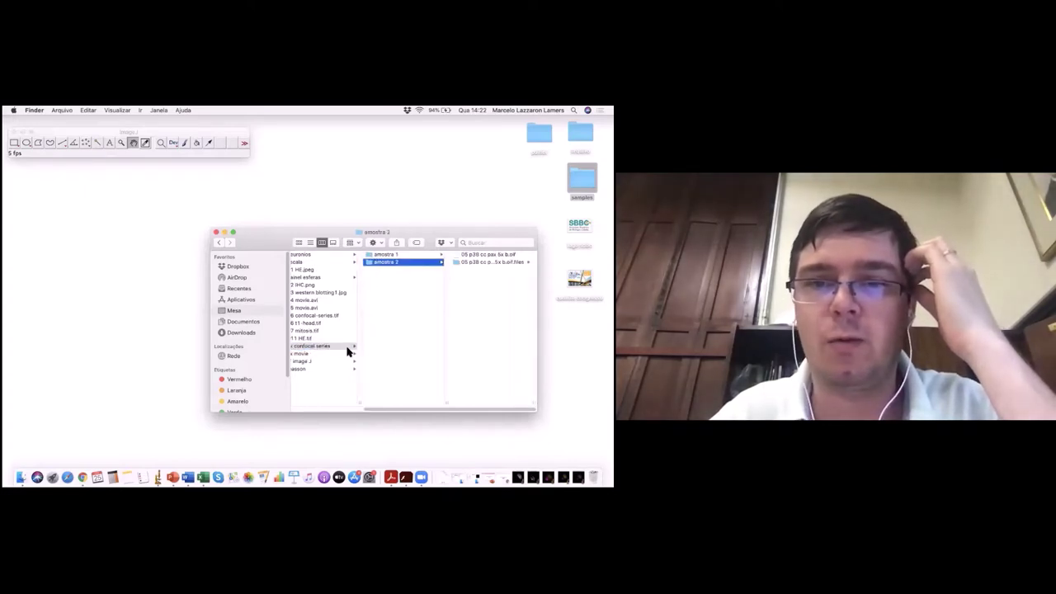
{"action": "left_click", "coordinate": [321, 354]}
{"action": "left_click_drag", "start_coordinate": [406, 413], "coordinate": [392, 411]}
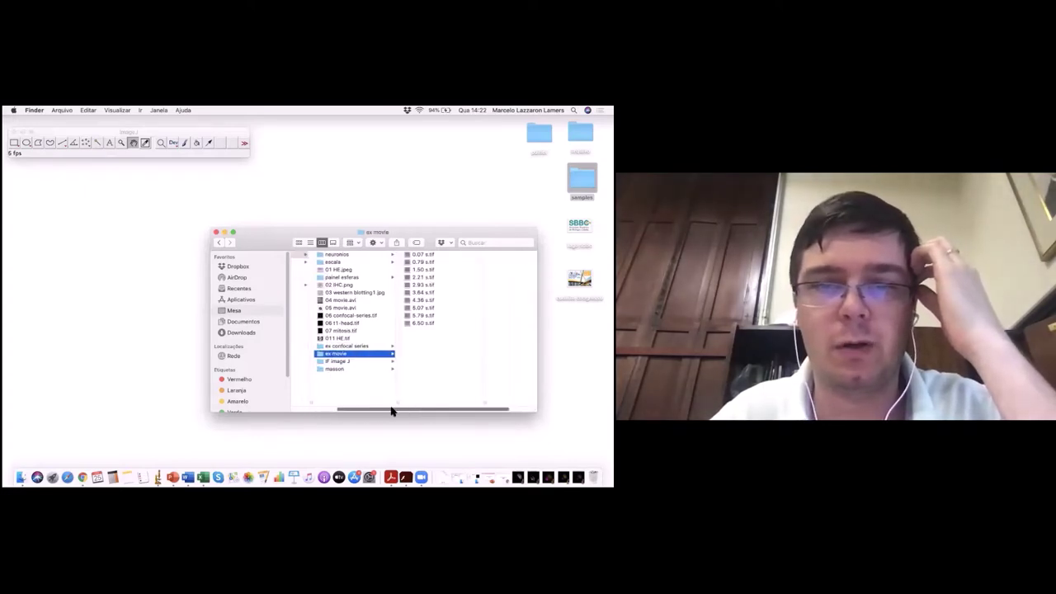
- Load Composite.tif from the IF image J folder into ImageJ, close the folder and position the image below the toolbar
{"action": "left_click", "coordinate": [343, 362]}
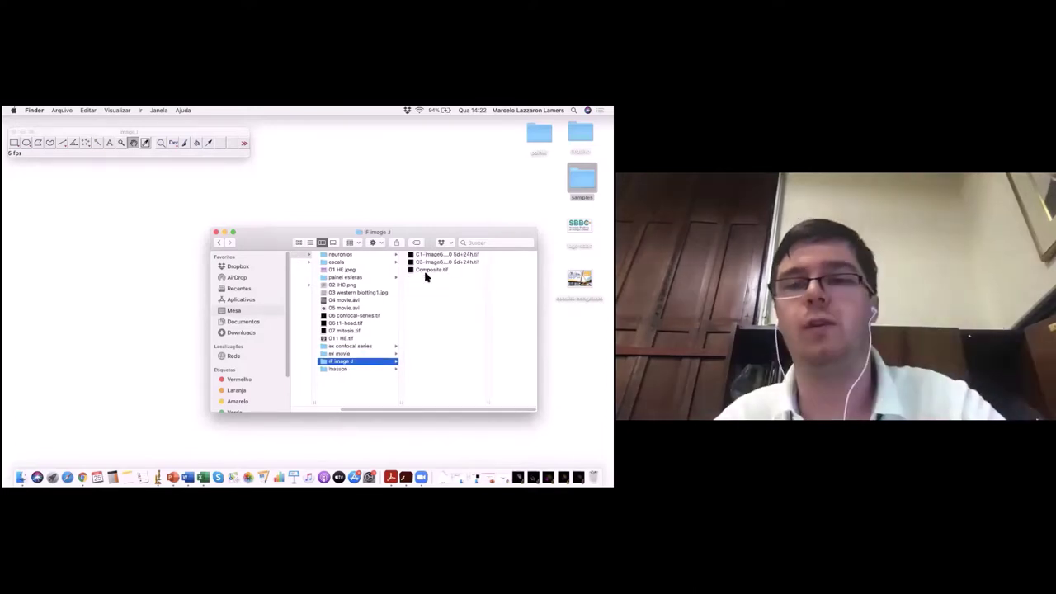
{"action": "left_click", "coordinate": [426, 272]}
{"action": "left_click_drag", "start_coordinate": [378, 274], "coordinate": [208, 152]}
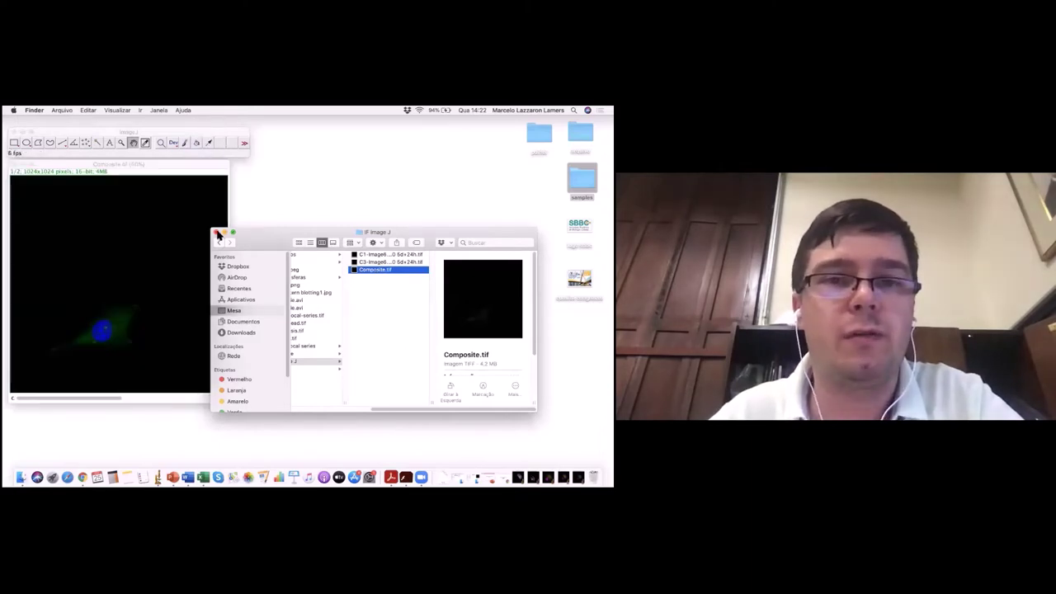
{"action": "left_click", "coordinate": [218, 235]}
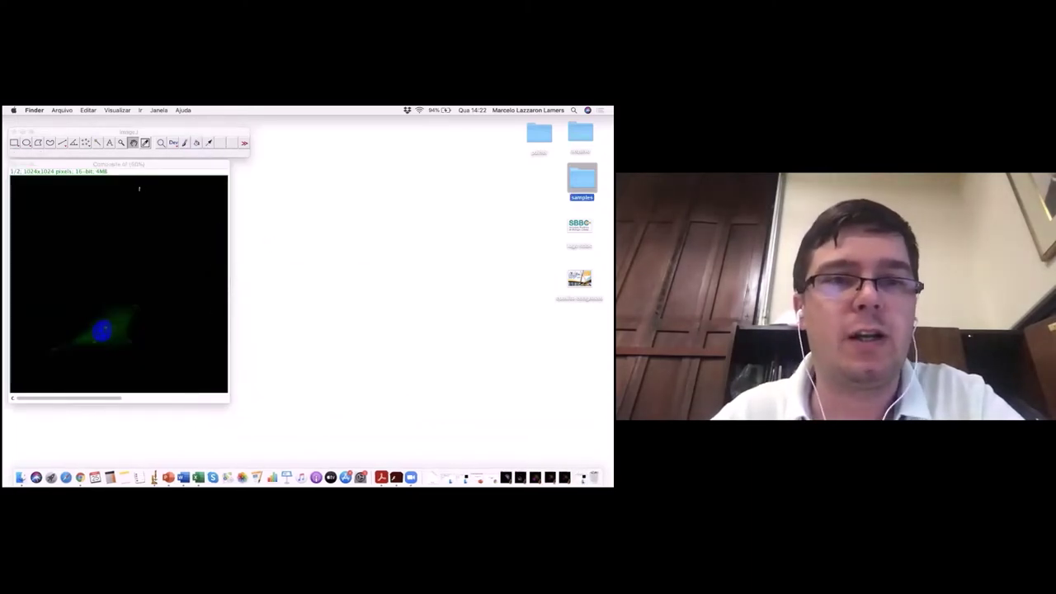
{"action": "left_click_drag", "start_coordinate": [168, 164], "coordinate": [331, 166]}
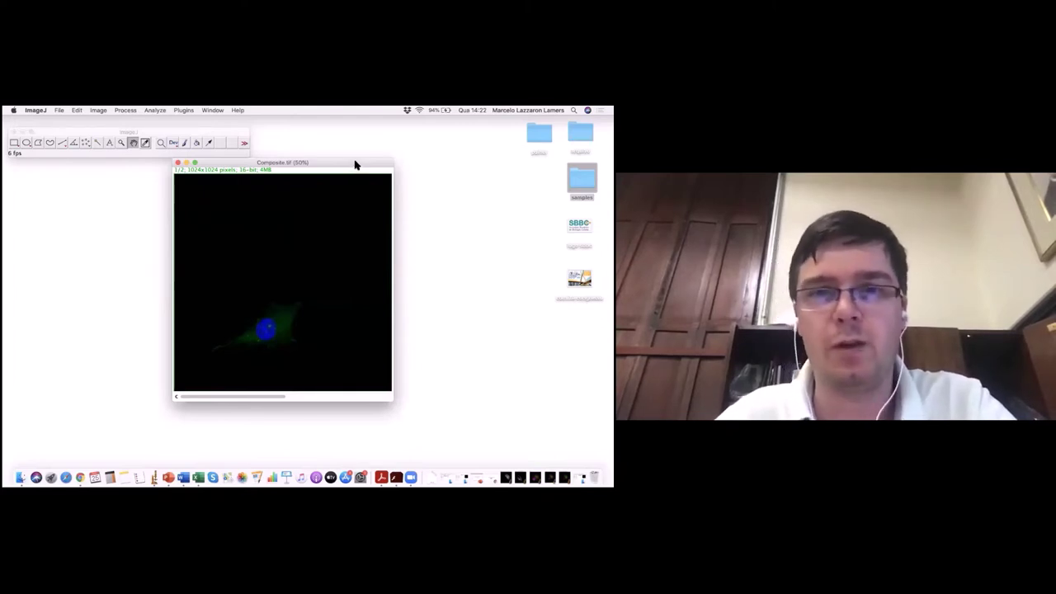
{"action": "left_click_drag", "start_coordinate": [355, 165], "coordinate": [229, 166]}
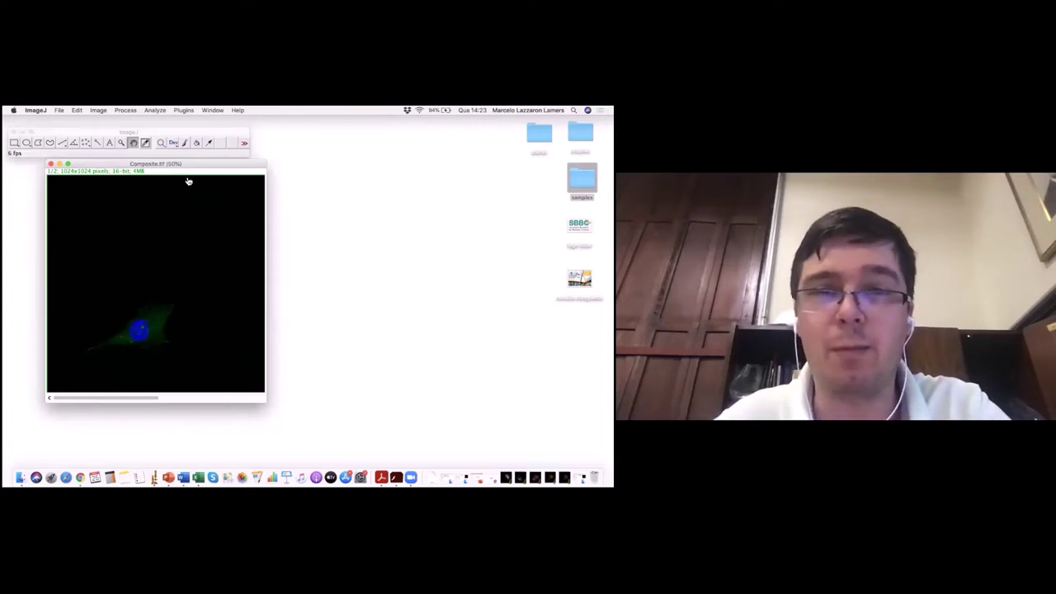
{"action": "left_click_drag", "start_coordinate": [196, 168], "coordinate": [177, 166]}
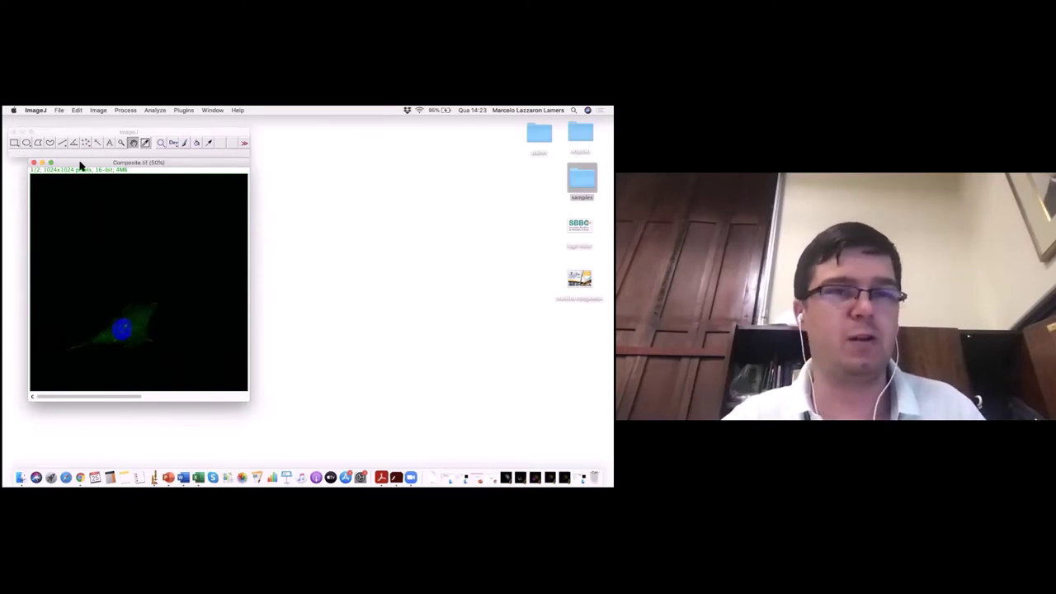
- Duplicate a rectangle of about 560x334 pixels around the cell as a hyperstack with channels 1-2, and minimize the original image
{"action": "left_click", "coordinate": [17, 144]}
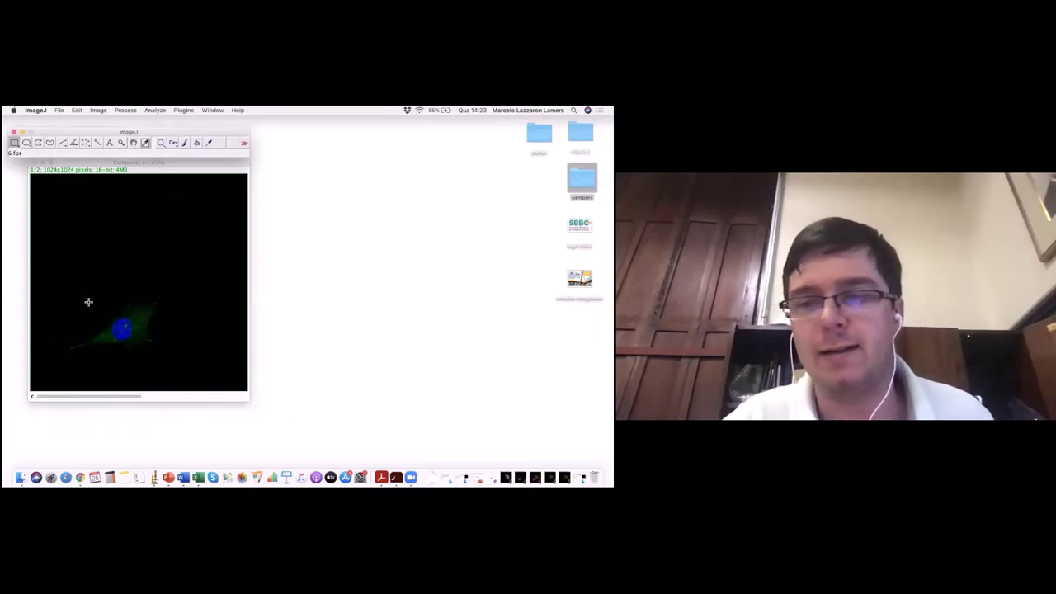
{"action": "left_click", "coordinate": [49, 296]}
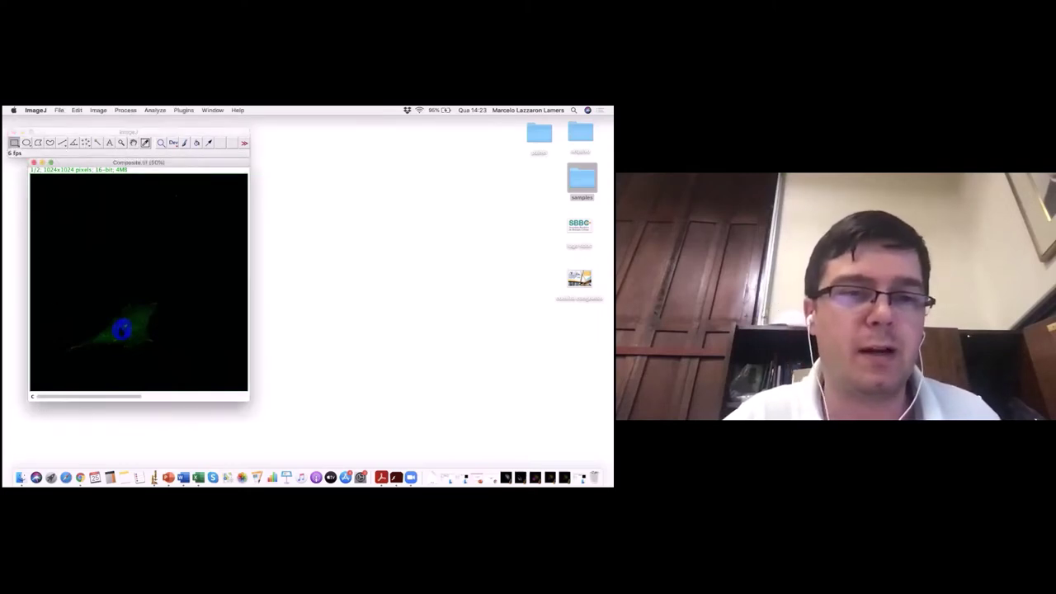
{"action": "left_click_drag", "start_coordinate": [49, 296], "coordinate": [168, 367]}
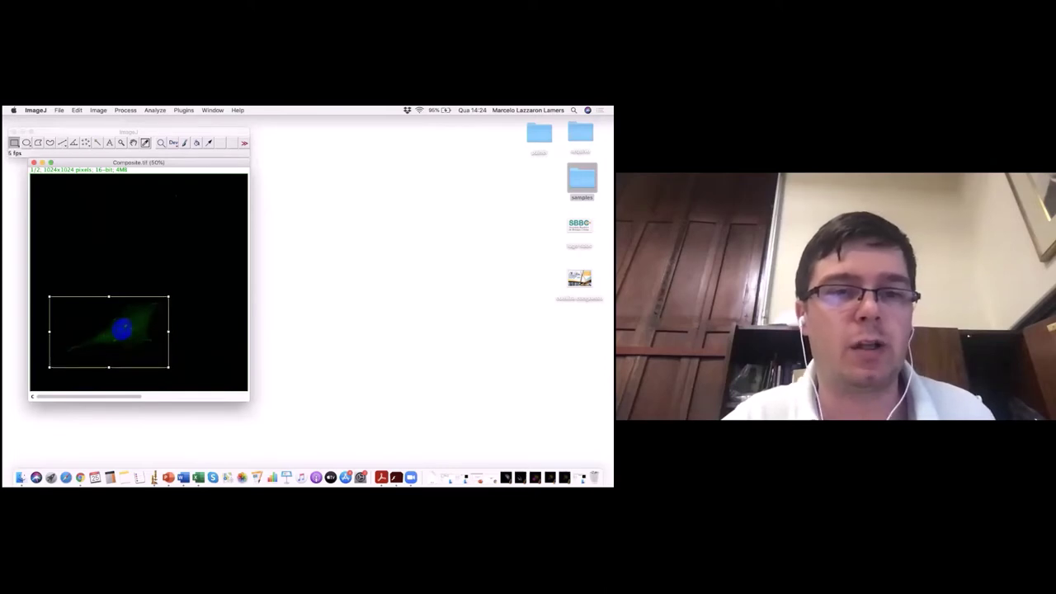
{"action": "key", "text": "super+shift+d"}
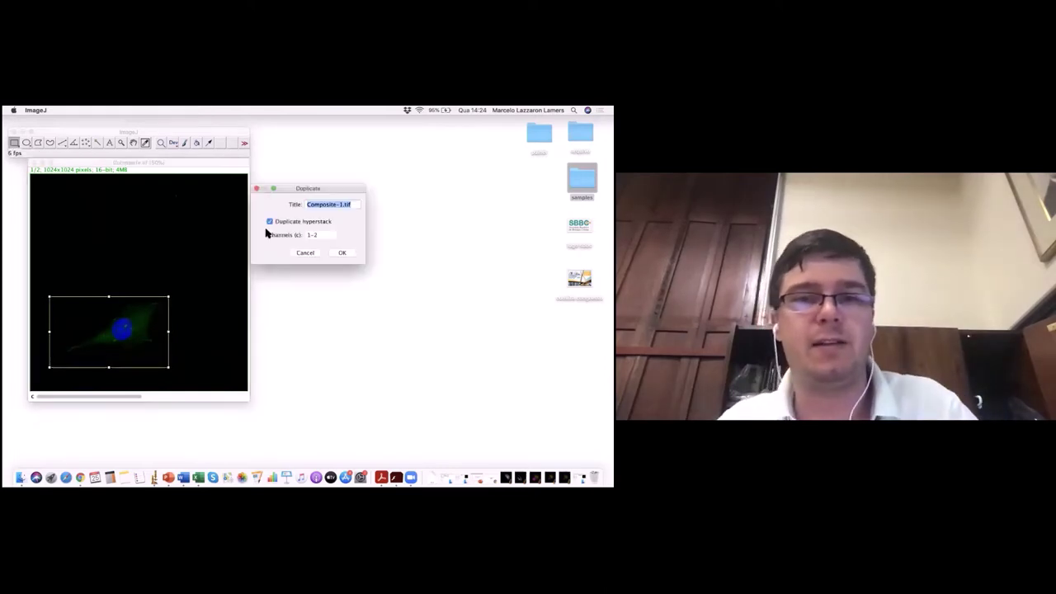
{"action": "left_click", "coordinate": [343, 254]}
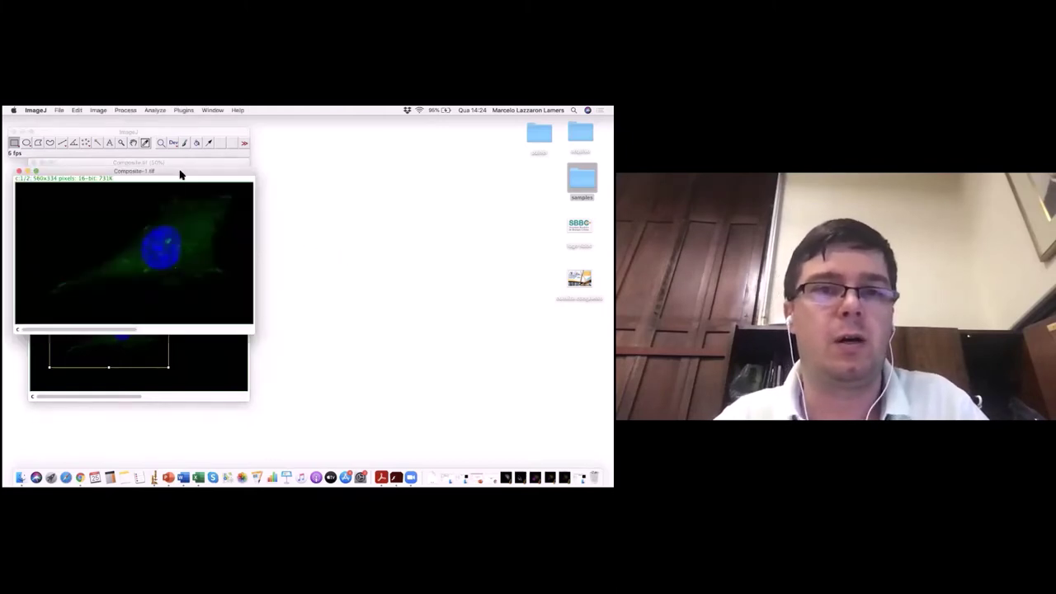
{"action": "left_click_drag", "start_coordinate": [179, 171], "coordinate": [114, 168]}
{"action": "left_click", "coordinate": [40, 162]}
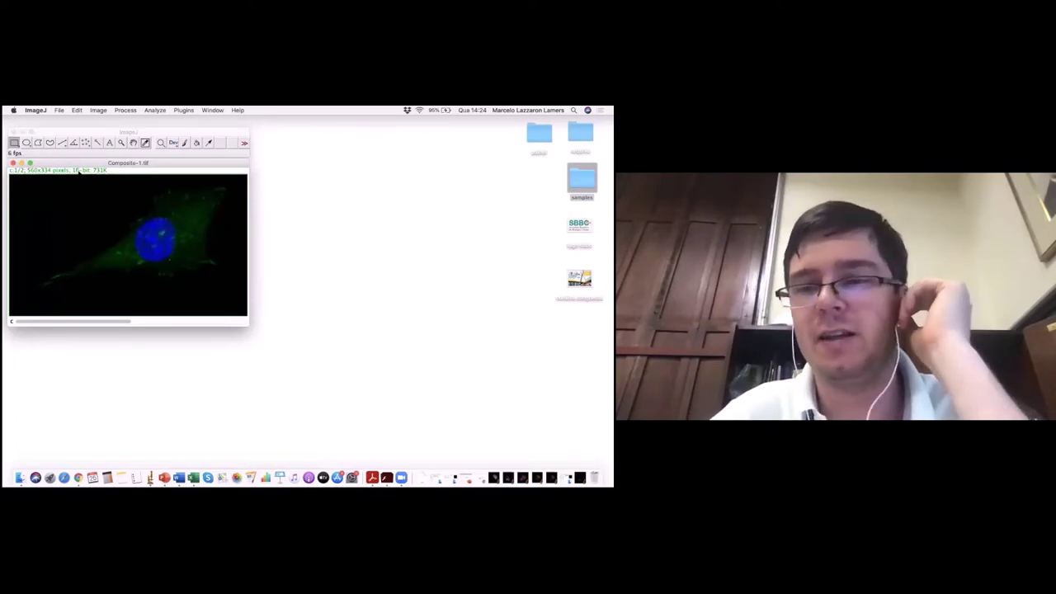
- Convert the cropped two-channel composite to an RGB Color image and place the RGB copy over the composite, leaving the composite's info line exposed
{"action": "left_click", "coordinate": [99, 113]}
{"action": "mouse_move", "coordinate": [164, 122]}
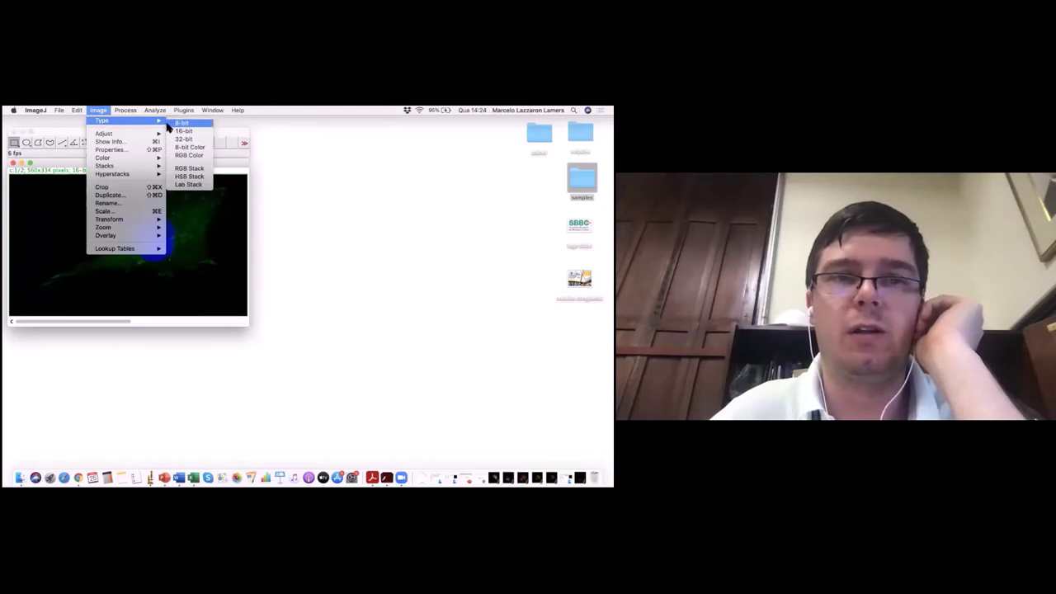
{"action": "left_click", "coordinate": [184, 157]}
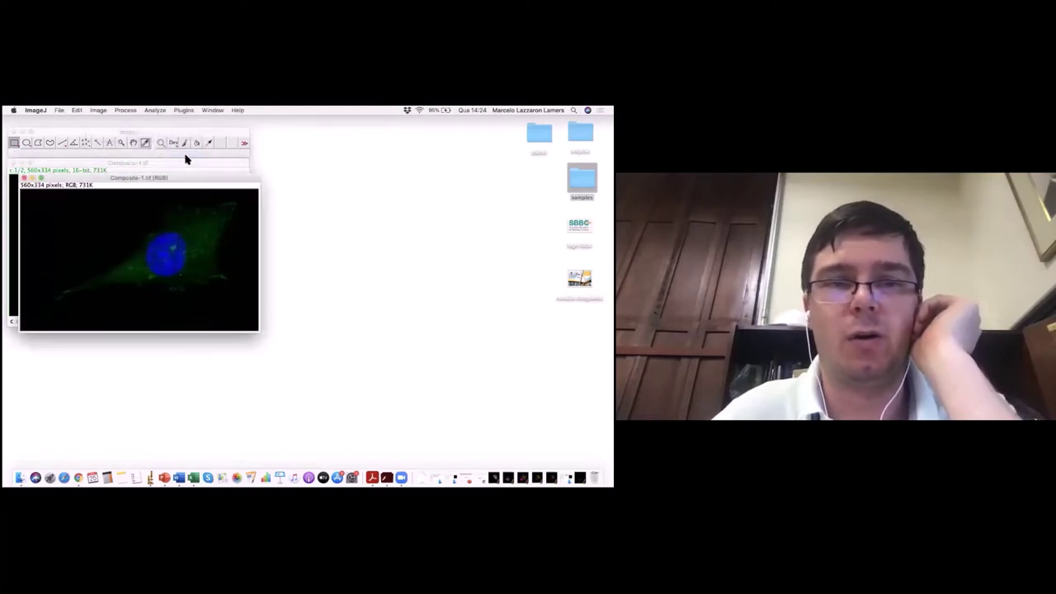
{"action": "mouse_move", "coordinate": [165, 176]}
{"action": "left_mouse_down"}
{"action": "mouse_move", "coordinate": [147, 286]}
{"action": "mouse_move", "coordinate": [168, 212]}
{"action": "mouse_move", "coordinate": [156, 195]}
{"action": "mouse_move", "coordinate": [160, 162]}
{"action": "left_mouse_up"}
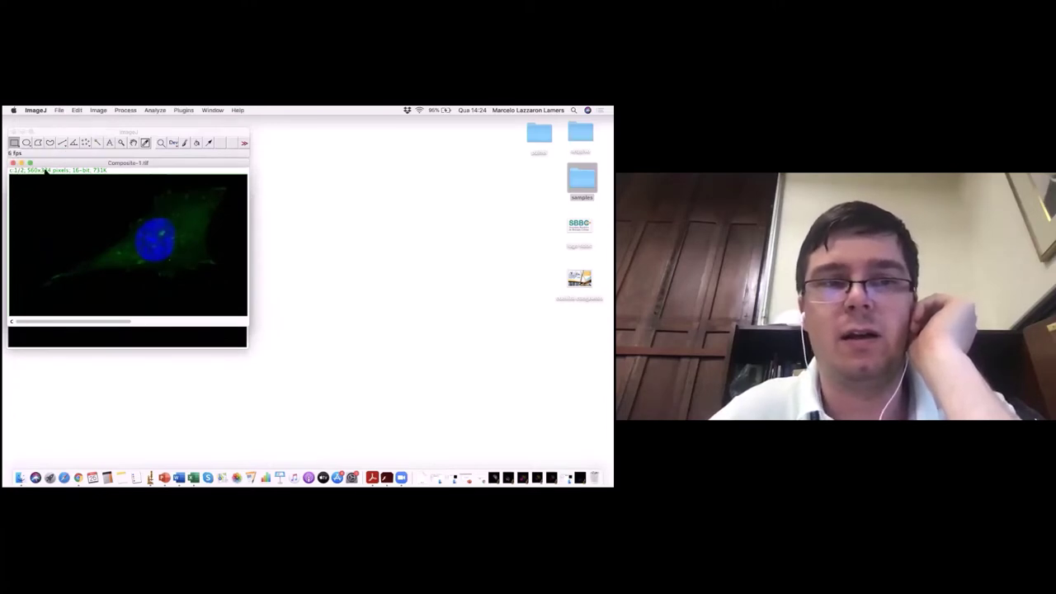
{"action": "left_click", "coordinate": [77, 342]}
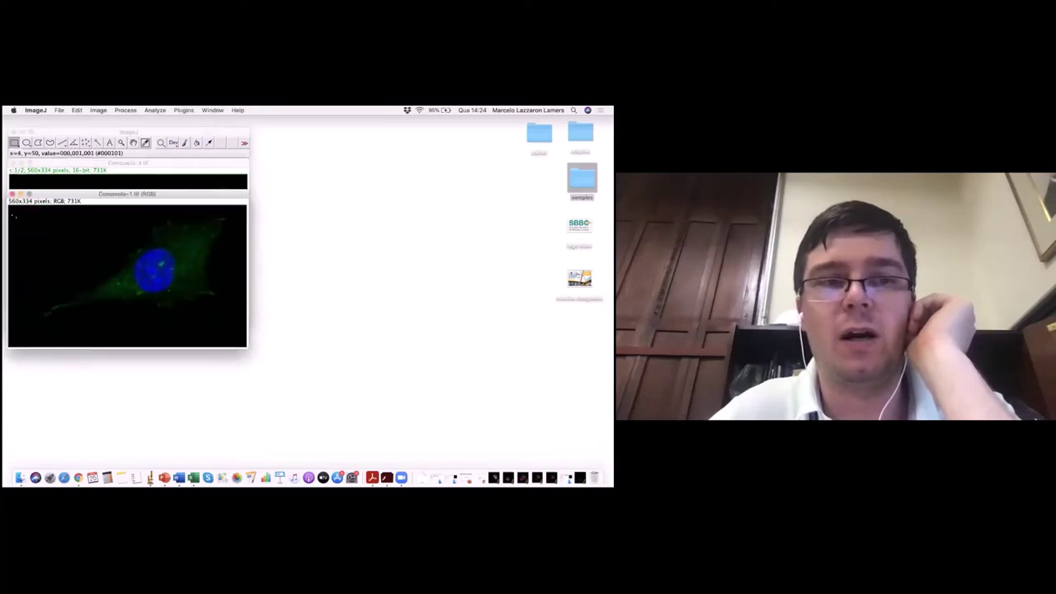
{"action": "mouse_move", "coordinate": [71, 196]}
{"action": "left_mouse_down"}
{"action": "mouse_move", "coordinate": [73, 205]}
{"action": "mouse_move", "coordinate": [72, 190]}
{"action": "left_mouse_up"}
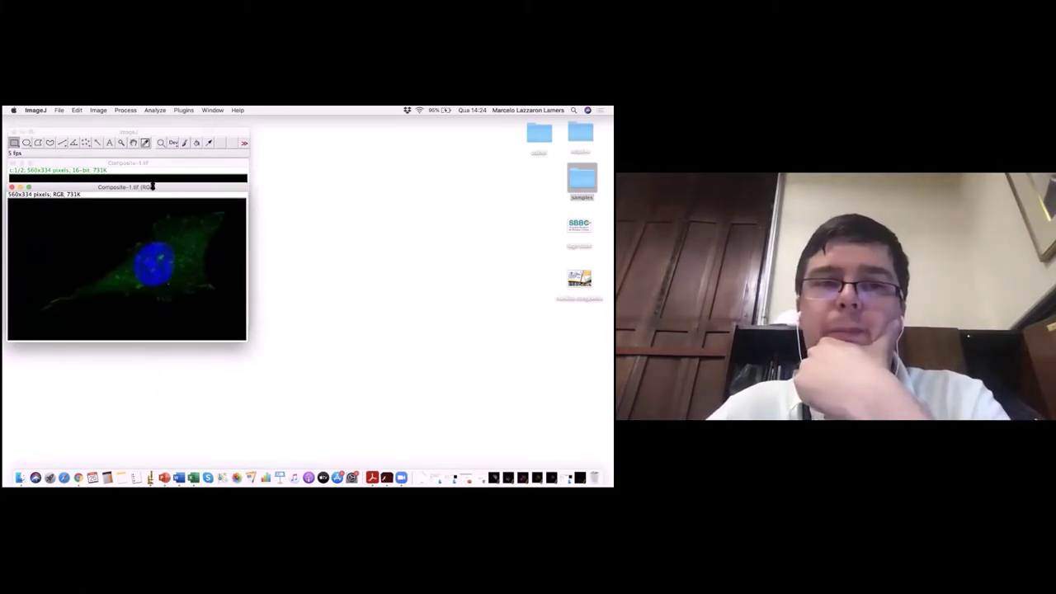
{"action": "mouse_move", "coordinate": [149, 186]}
{"action": "left_mouse_down"}
{"action": "mouse_move", "coordinate": [150, 172]}
{"action": "mouse_move", "coordinate": [156, 179]}
{"action": "left_mouse_up"}
- Split the RGB image into its separate colour channels, spread the resulting images apart and close the red channel image
{"action": "left_click", "coordinate": [97, 113]}
{"action": "mouse_move", "coordinate": [81, 114]}
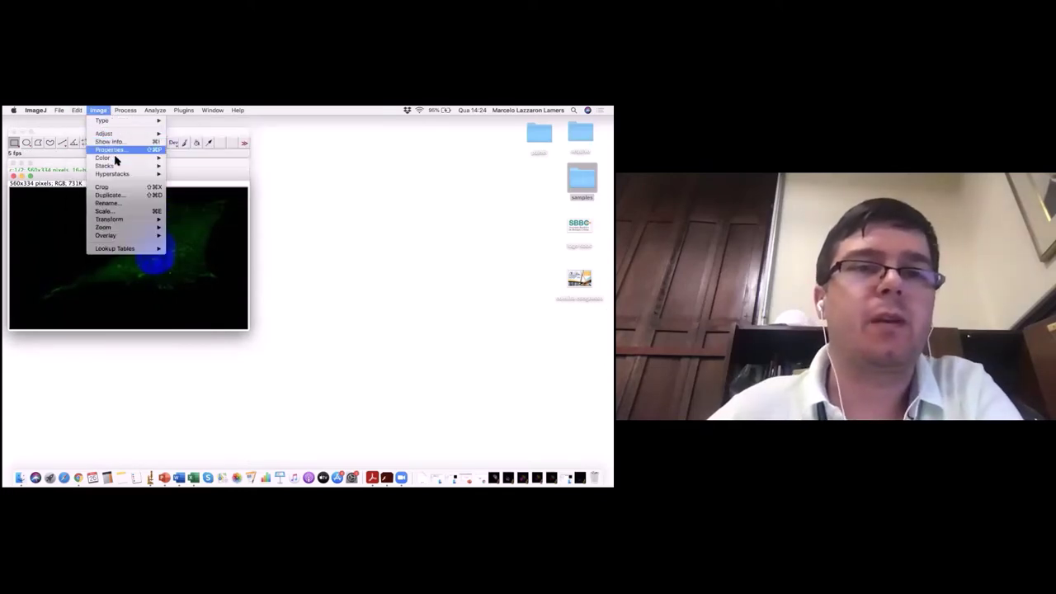
{"action": "mouse_move", "coordinate": [132, 159]}
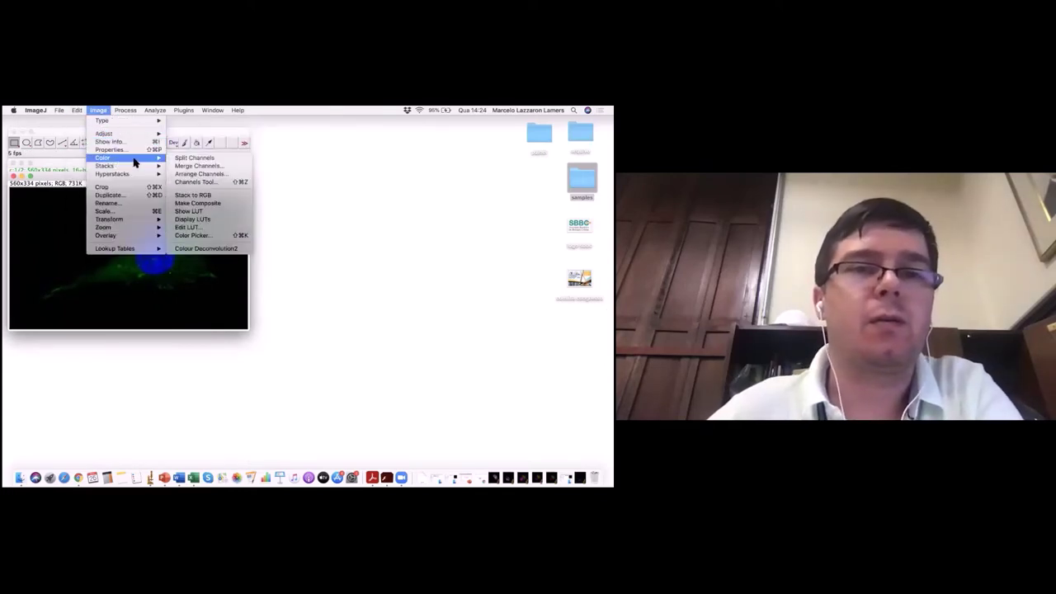
{"action": "left_click", "coordinate": [190, 159]}
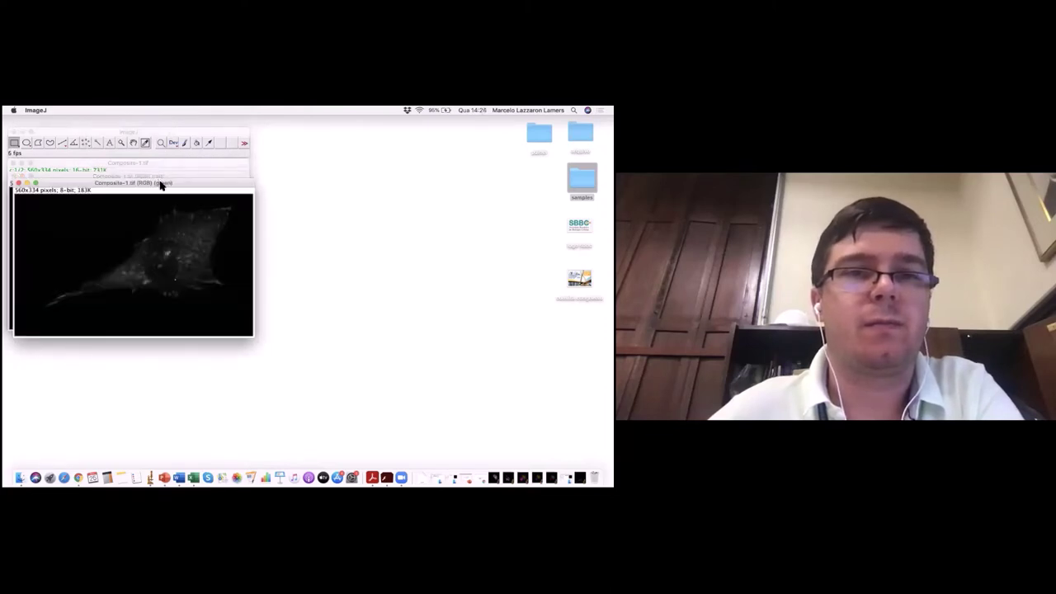
{"action": "left_click_drag", "start_coordinate": [161, 185], "coordinate": [419, 161]}
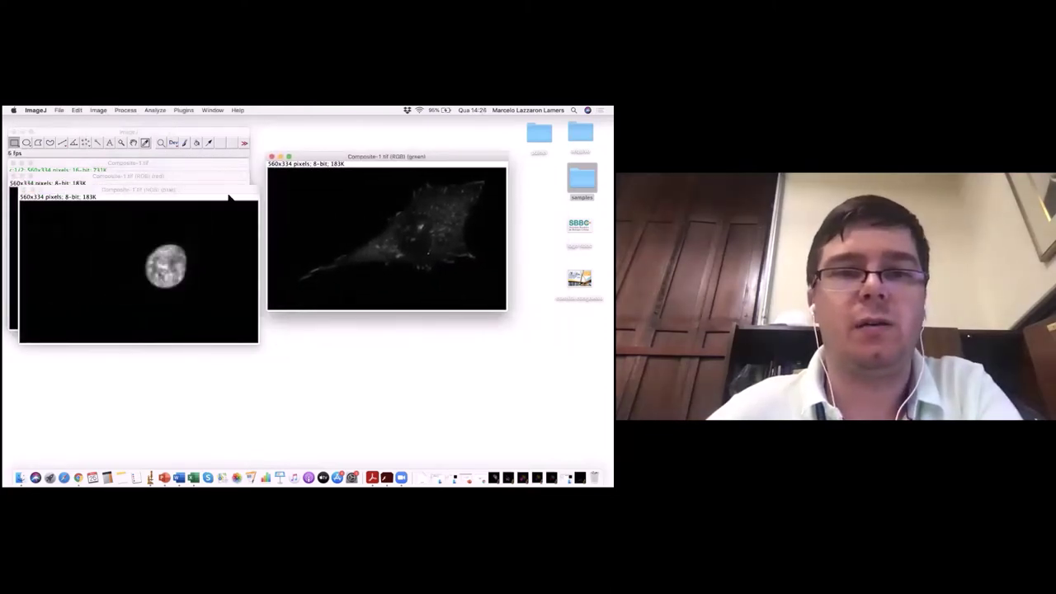
{"action": "left_click_drag", "start_coordinate": [231, 198], "coordinate": [464, 223]}
{"action": "left_click_drag", "start_coordinate": [188, 178], "coordinate": [203, 218]}
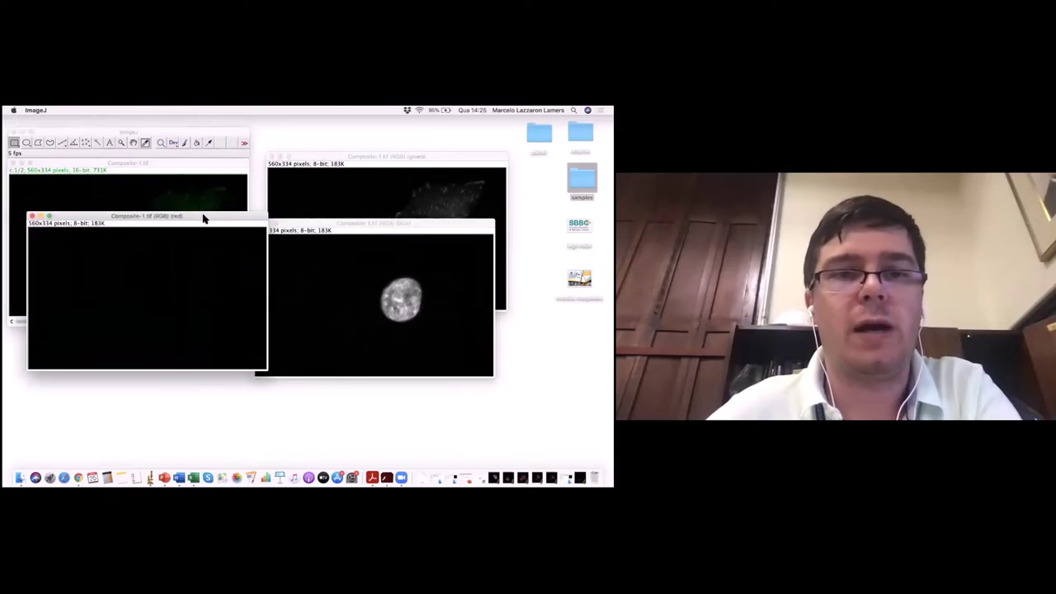
{"action": "left_click", "coordinate": [31, 218]}
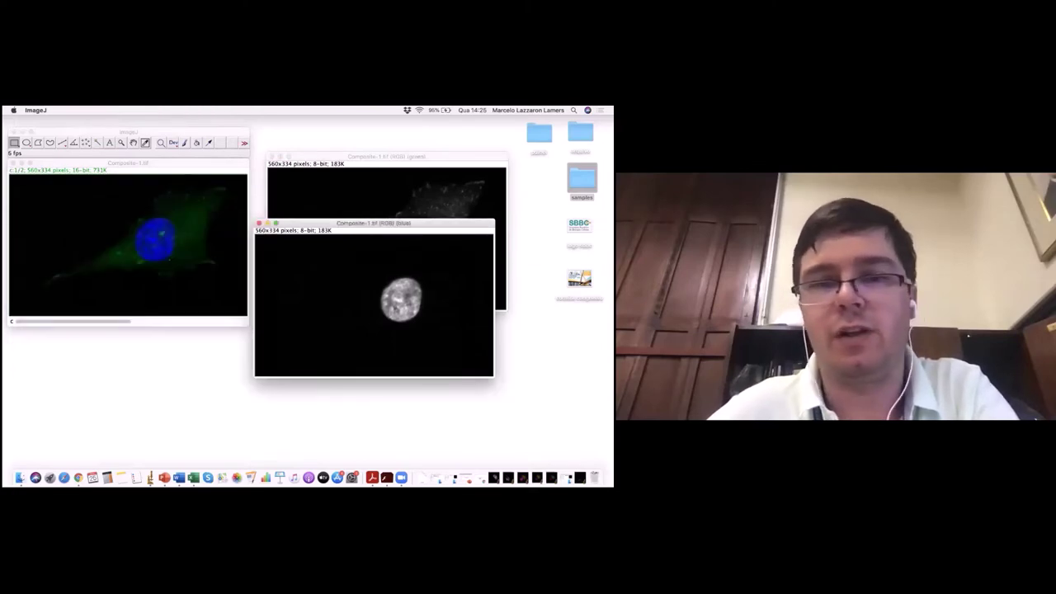
- Arrange the channel images with the green one over the composite and the blue one well away from it
{"action": "left_click_drag", "start_coordinate": [332, 229], "coordinate": [387, 233]}
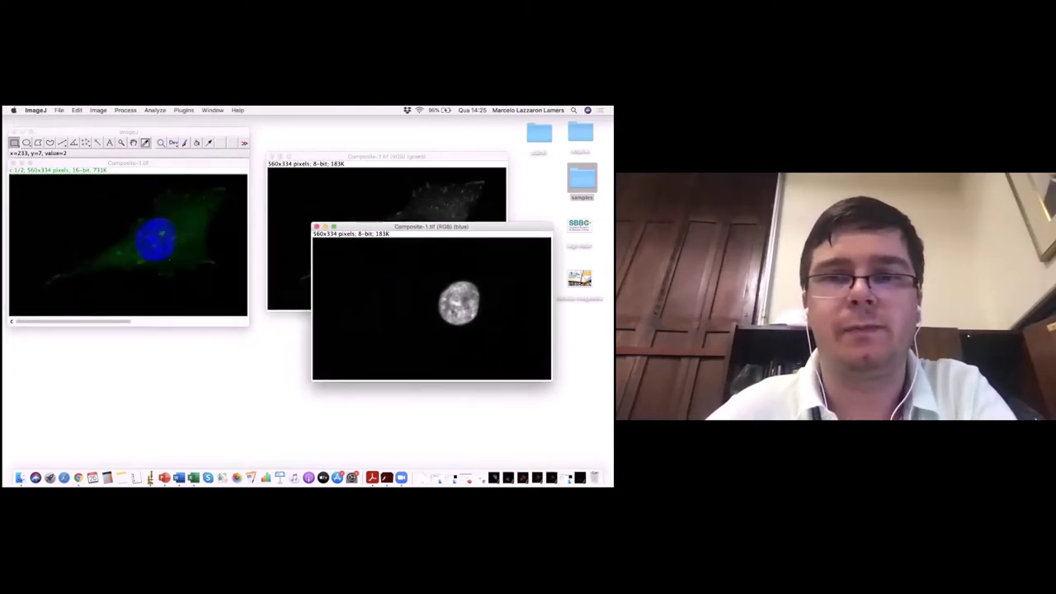
{"action": "left_click_drag", "start_coordinate": [337, 155], "coordinate": [78, 190]}
{"action": "left_click_drag", "start_coordinate": [380, 225], "coordinate": [437, 125]}
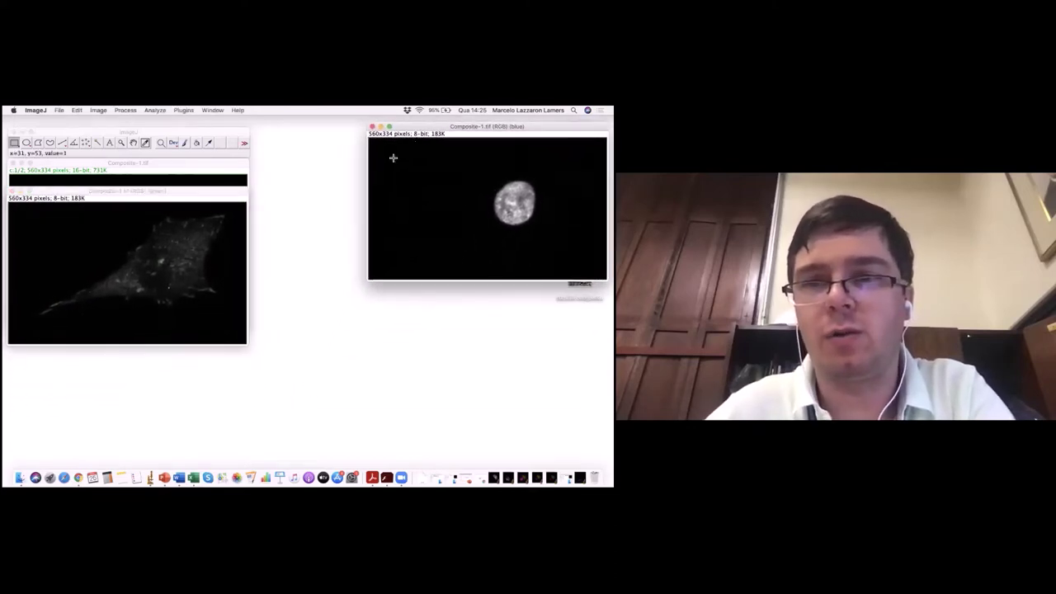
{"action": "left_click", "coordinate": [183, 192]}
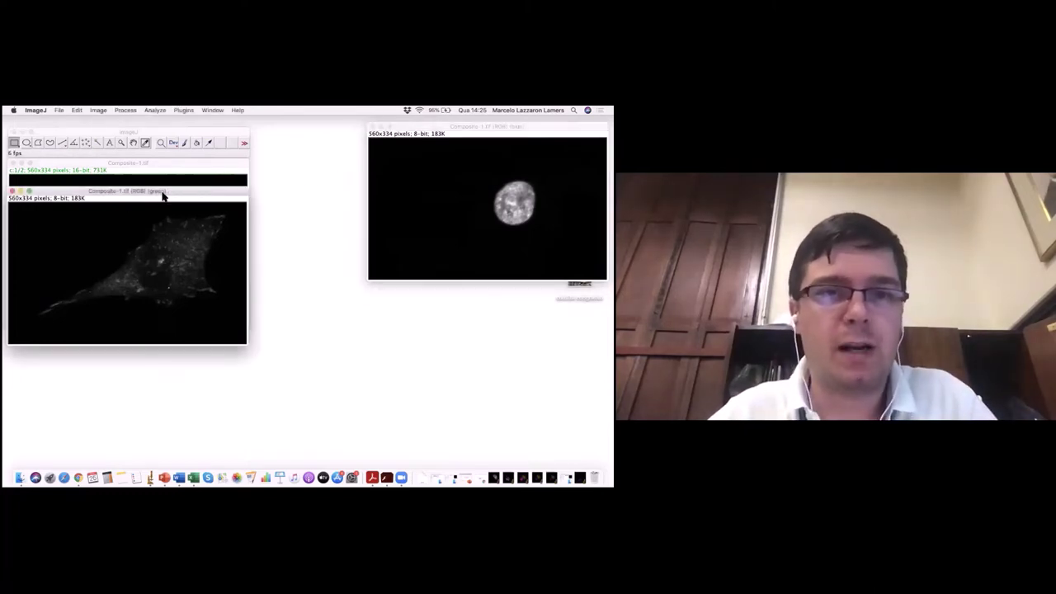
{"action": "mouse_move", "coordinate": [163, 195]}
{"action": "left_mouse_down"}
{"action": "mouse_move", "coordinate": [176, 212]}
{"action": "mouse_move", "coordinate": [167, 191]}
{"action": "left_mouse_up"}
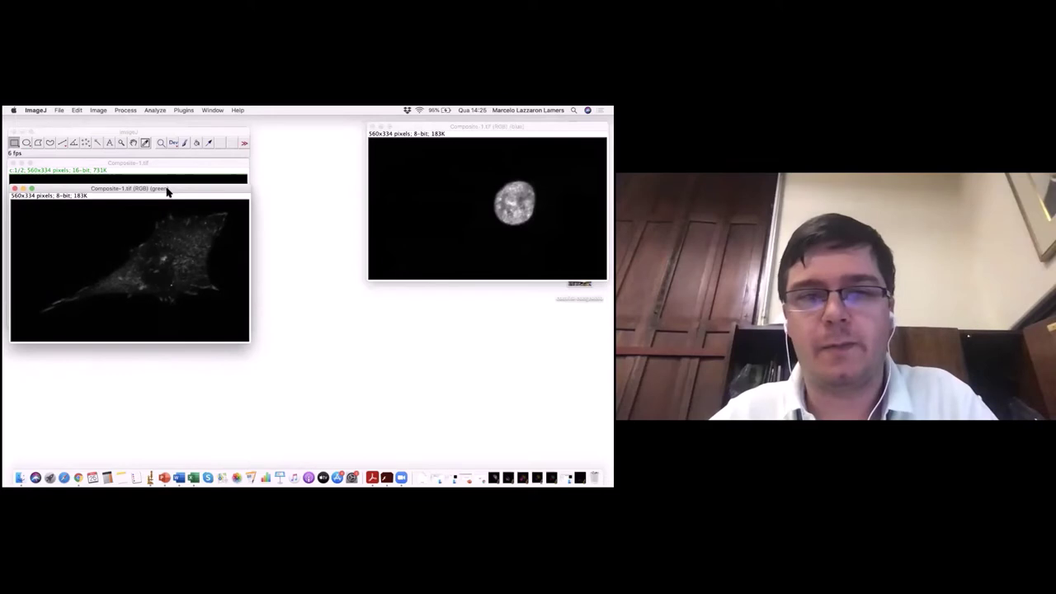
- Duplicate the green channel image with its default title and place the copy beside the original
{"action": "key", "text": "super+shift+d"}
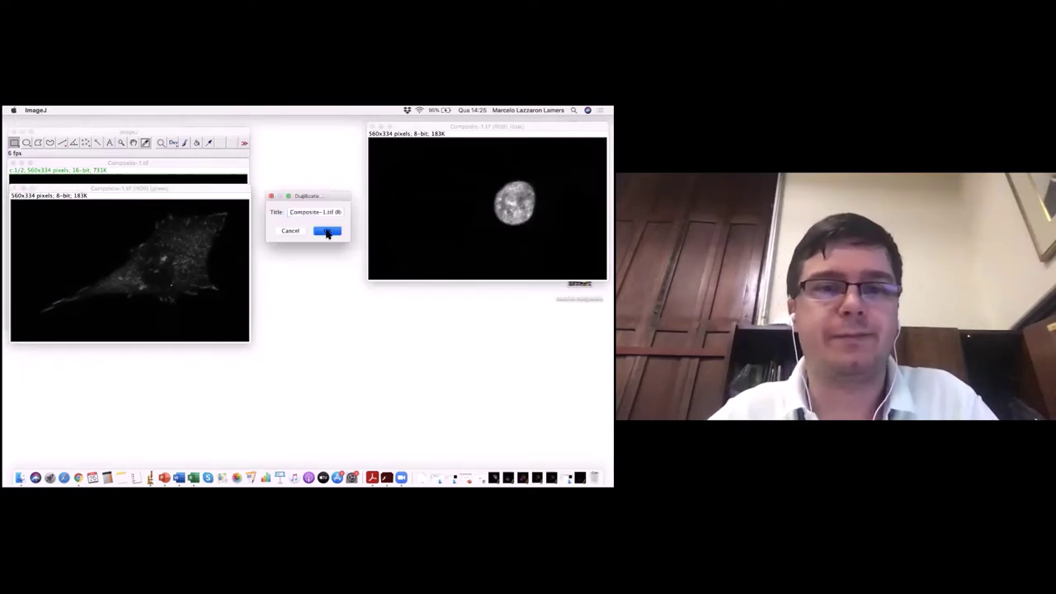
{"action": "left_click", "coordinate": [327, 231]}
{"action": "left_click_drag", "start_coordinate": [262, 219], "coordinate": [470, 195]}
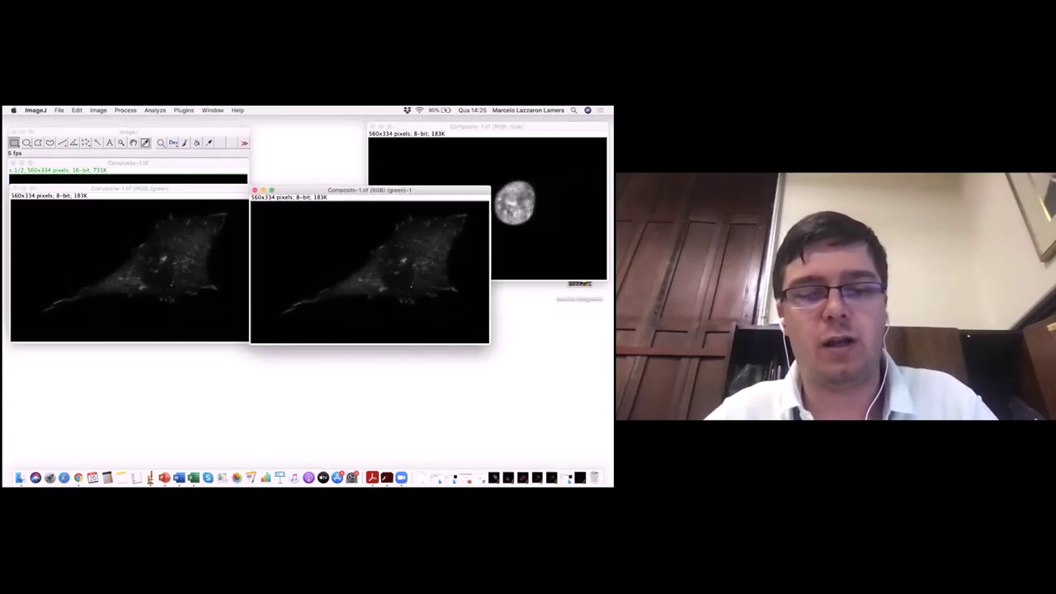
- Apply automatic brightness and contrast to the green channel duplicate, dismissing the exception window and moving the adjustment window clear of the image
{"action": "left_click", "coordinate": [98, 110]}
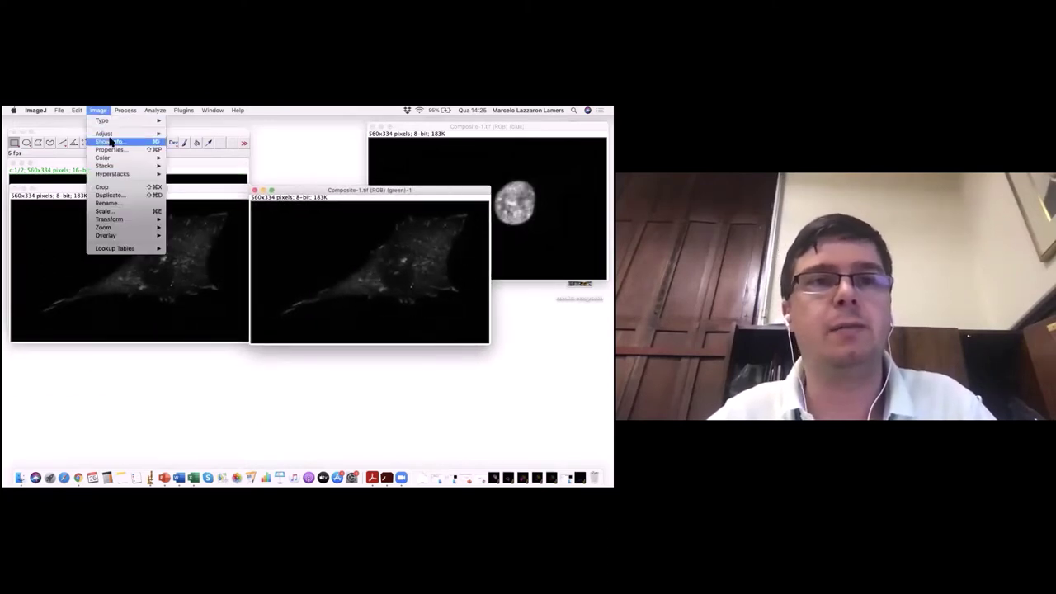
{"action": "mouse_move", "coordinate": [122, 135]}
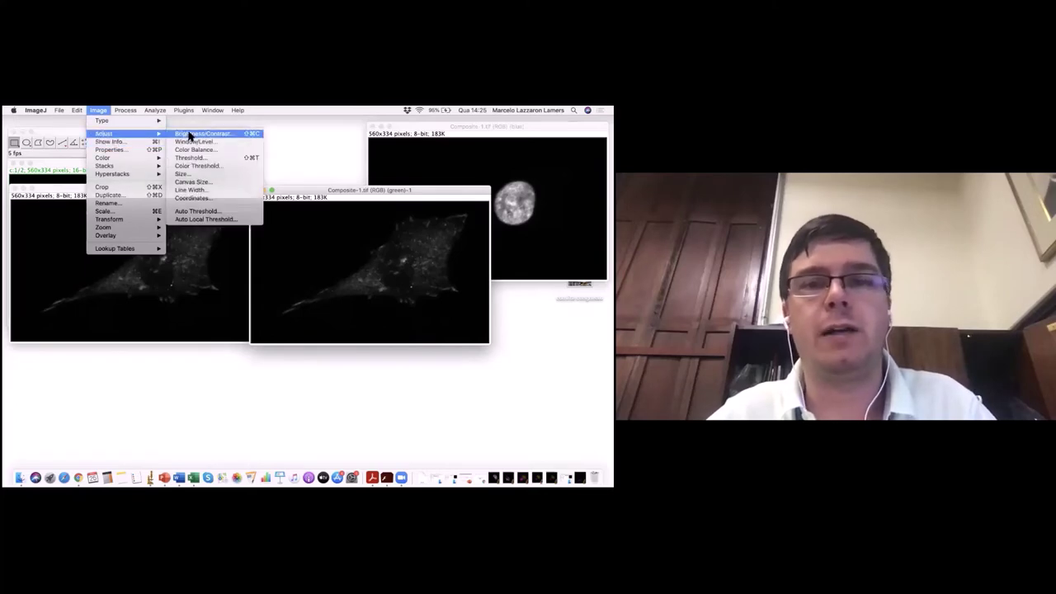
{"action": "left_click", "coordinate": [202, 134]}
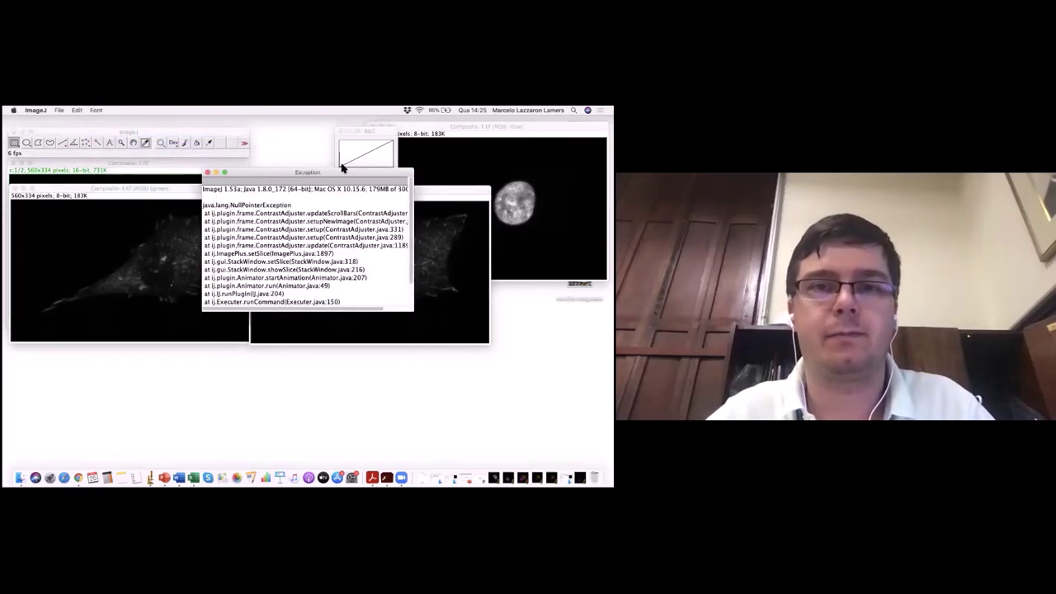
{"action": "left_click", "coordinate": [207, 173]}
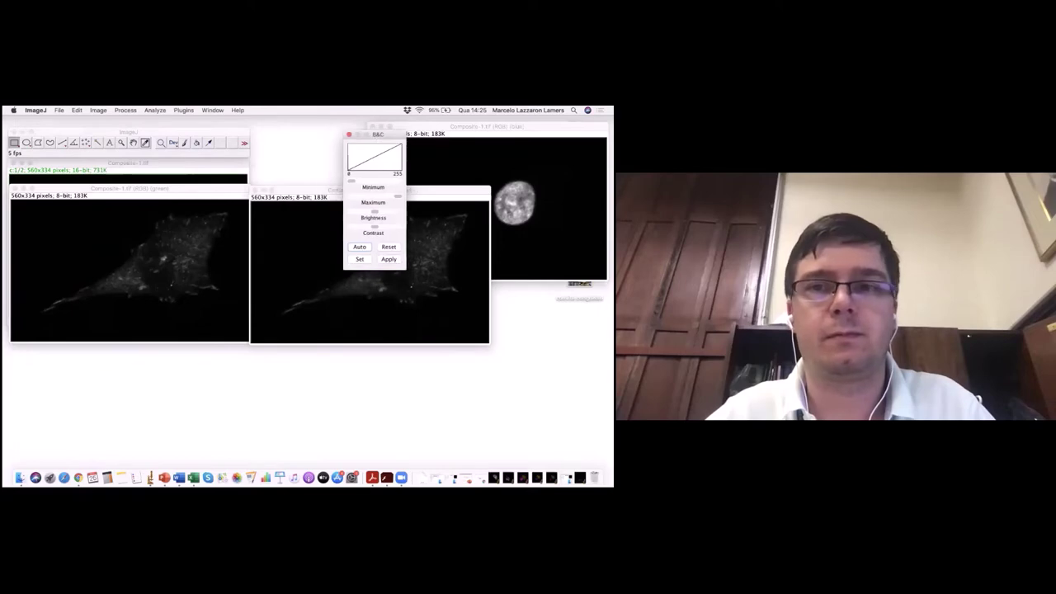
{"action": "left_click_drag", "start_coordinate": [368, 128], "coordinate": [552, 191]}
{"action": "left_click", "coordinate": [538, 305]}
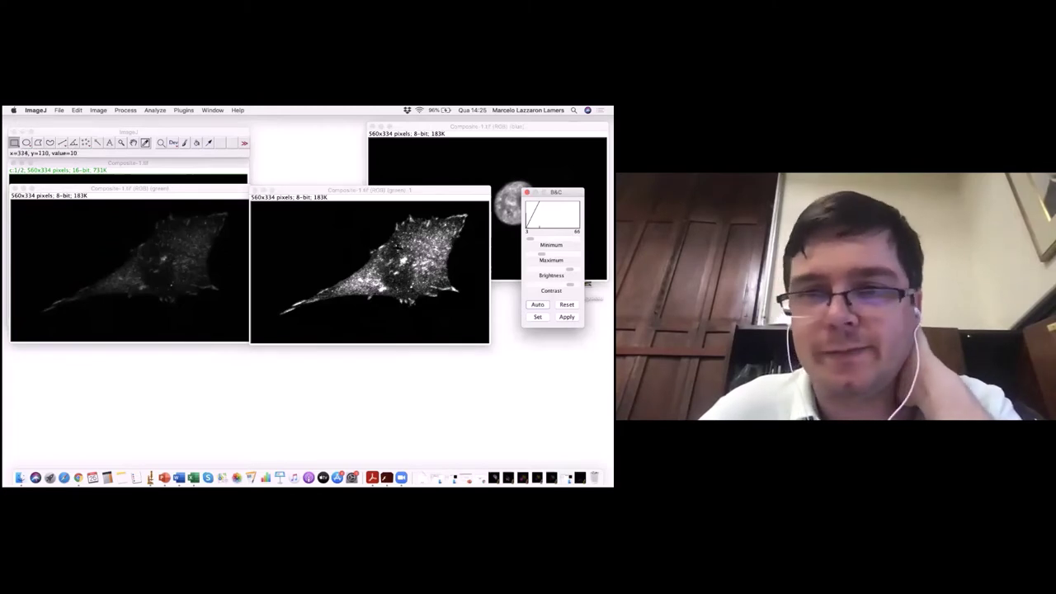
- Duplicate the contrast-enhanced green image and place the new copy below the original green channel's title area
{"action": "left_click_drag", "start_coordinate": [437, 196], "coordinate": [441, 198]}
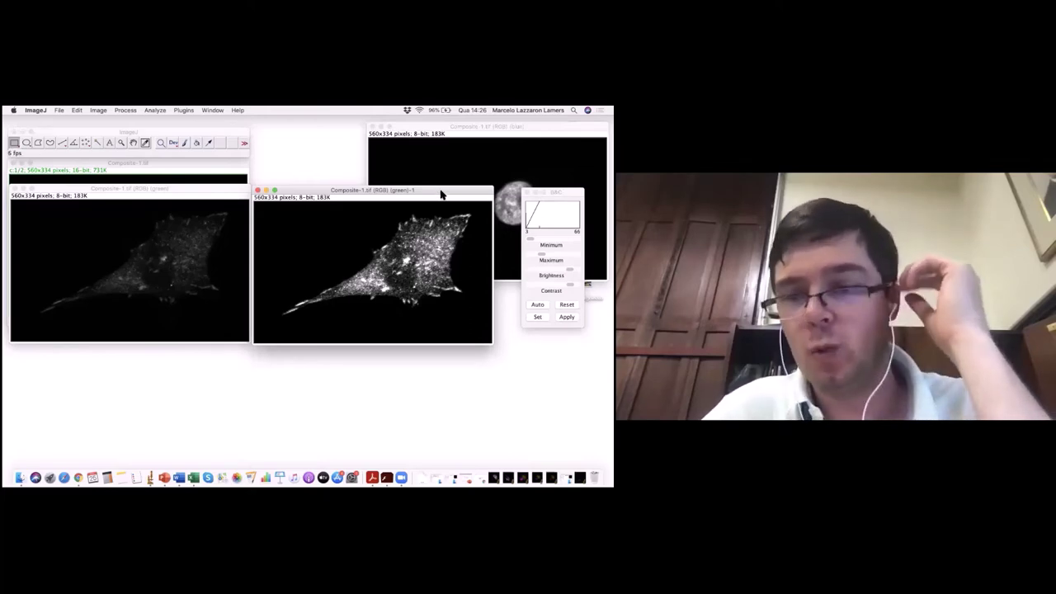
{"action": "left_click_drag", "start_coordinate": [440, 196], "coordinate": [448, 164]}
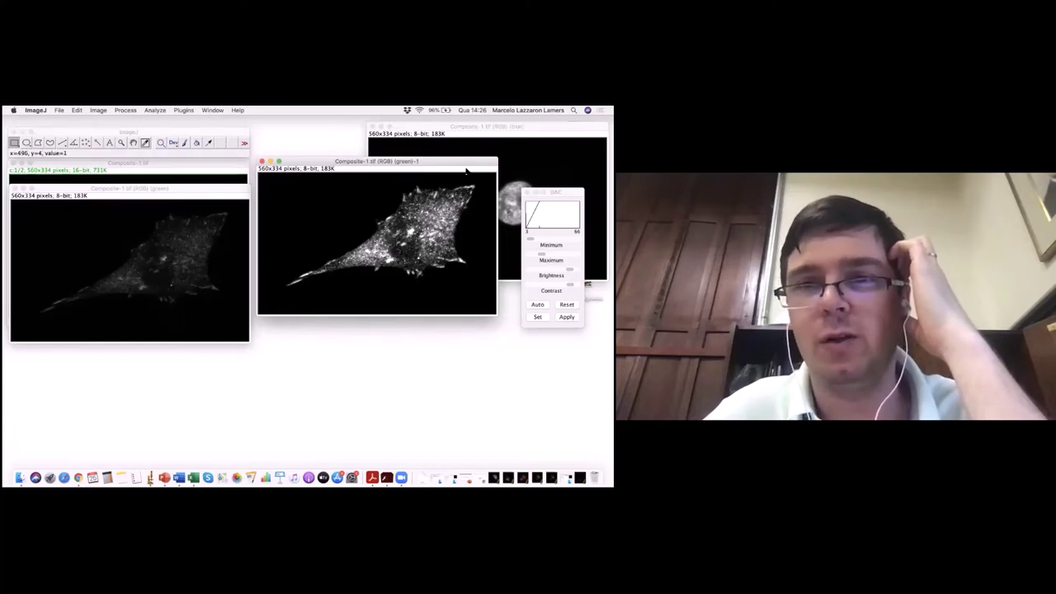
{"action": "left_click_drag", "start_coordinate": [463, 166], "coordinate": [459, 193]}
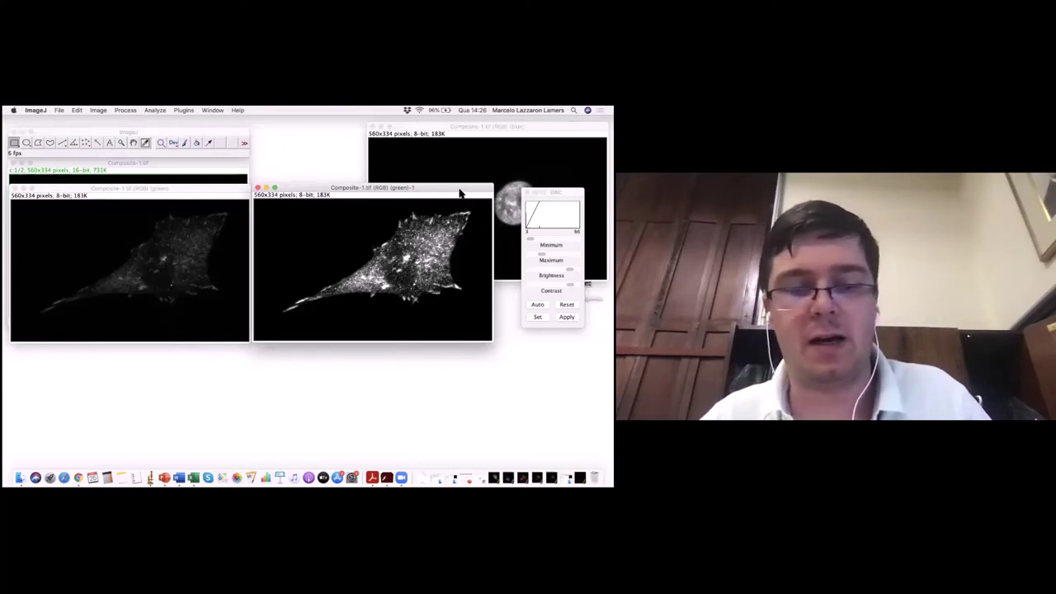
{"action": "key", "text": "super+shift+d"}
{"action": "left_click", "coordinate": [331, 229]}
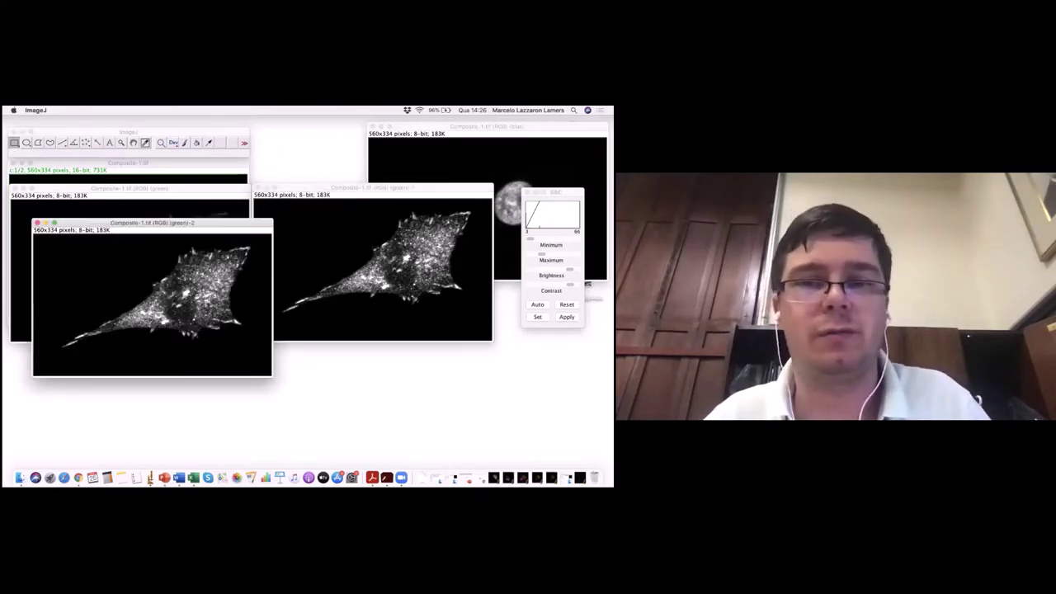
{"action": "left_click_drag", "start_coordinate": [244, 227], "coordinate": [217, 260]}
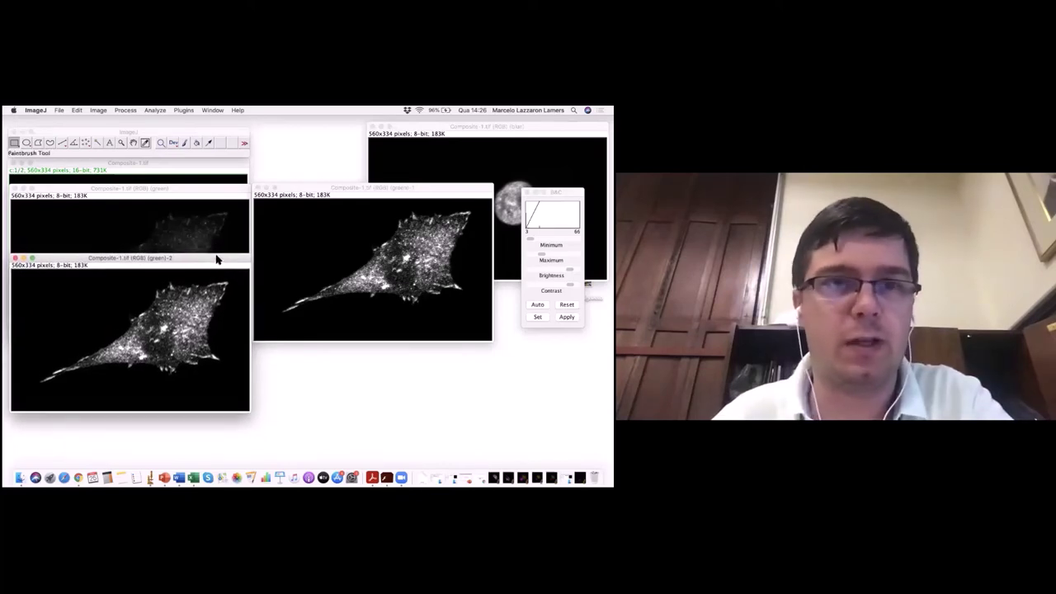
- Set up Subtract Background on the newest green duplicate with a rolling ball radius of 15 pixels and enable the preview
{"action": "left_click", "coordinate": [99, 115]}
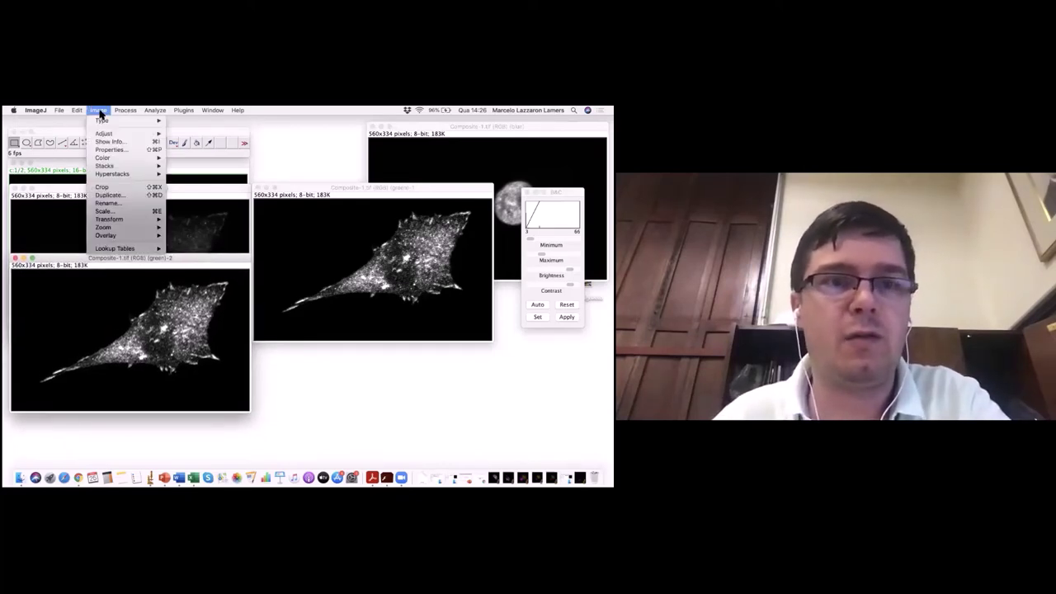
{"action": "mouse_move", "coordinate": [125, 111]}
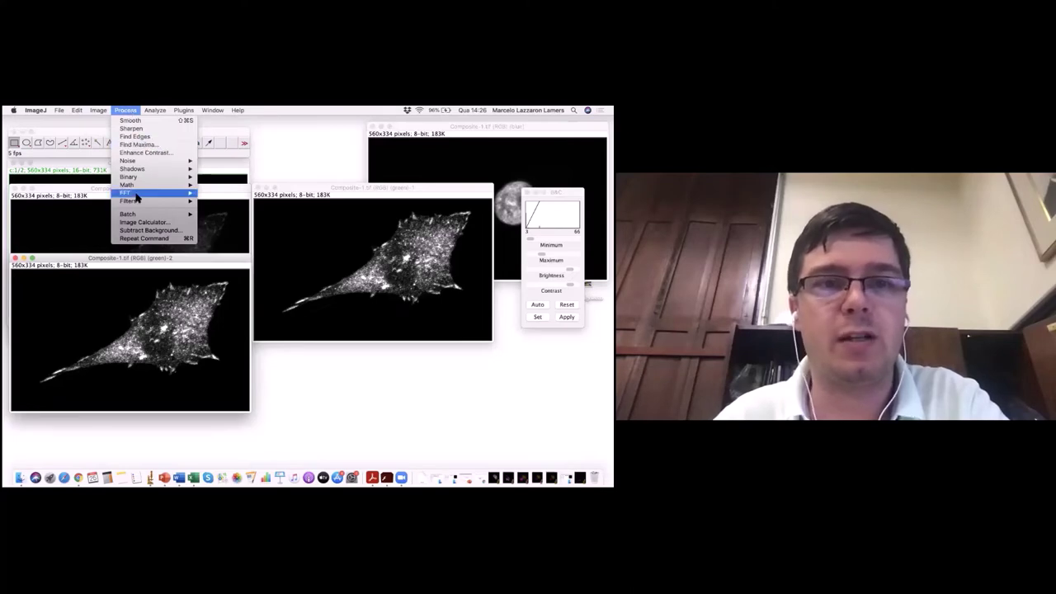
{"action": "left_click", "coordinate": [184, 232]}
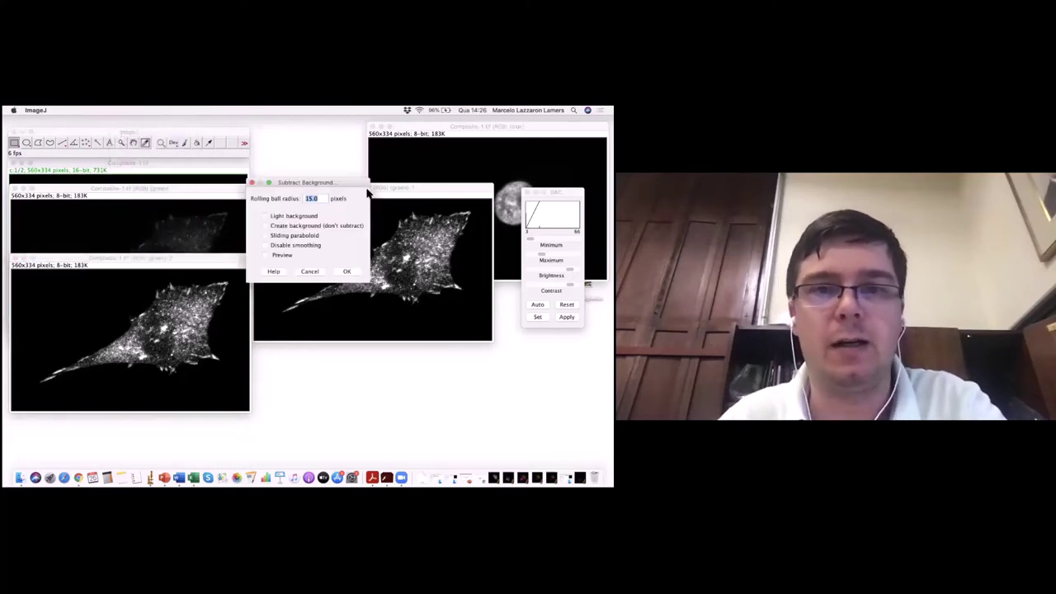
{"action": "left_click_drag", "start_coordinate": [347, 188], "coordinate": [407, 214]}
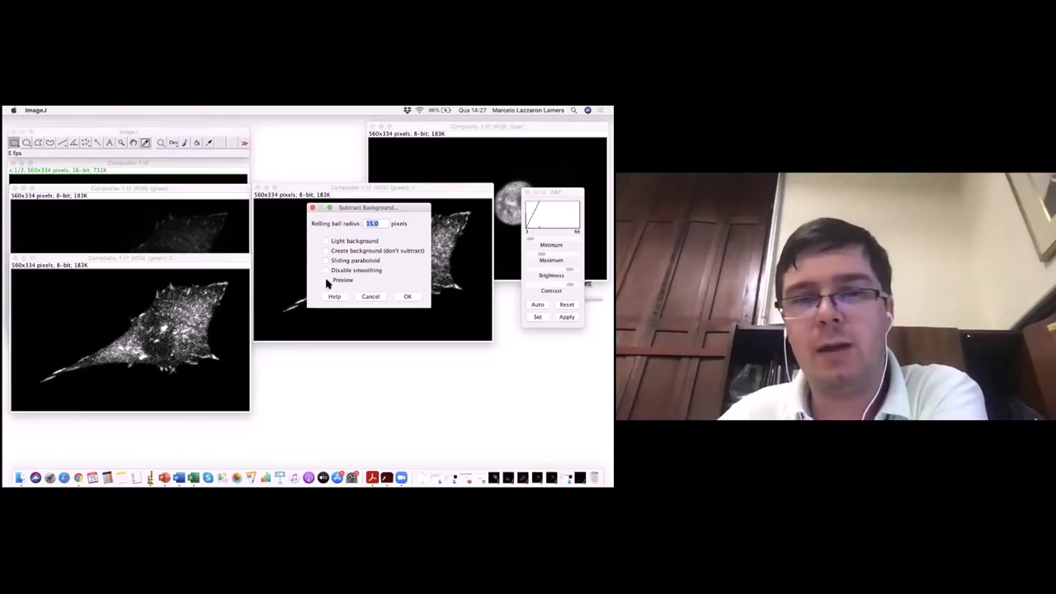
{"action": "left_click", "coordinate": [326, 281]}
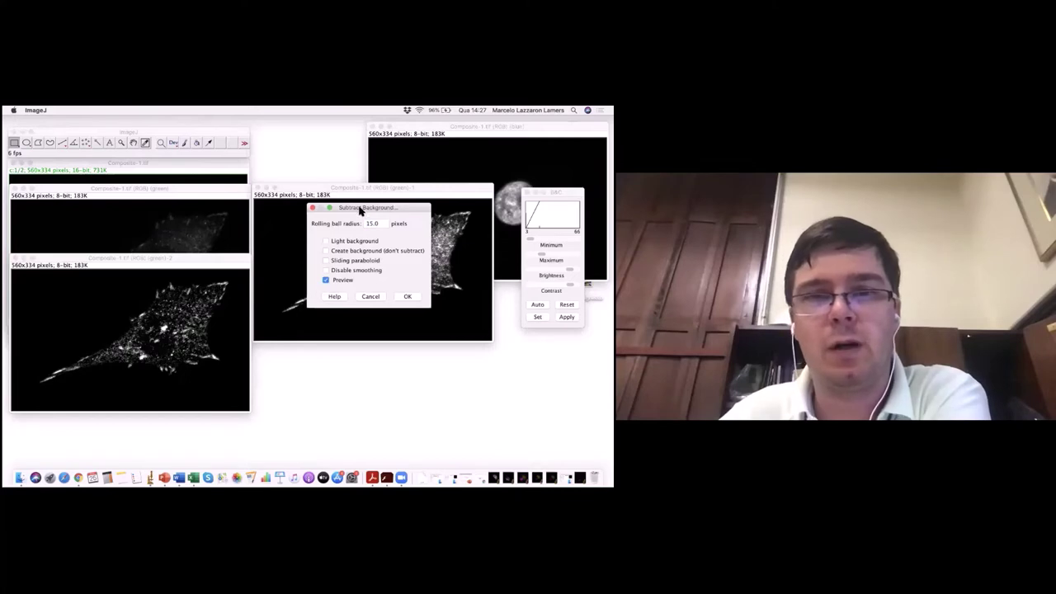
- Move the Subtract Background dialog clear of the images and toggle its preview repeatedly to compare the green duplicate with and without background
{"action": "left_click_drag", "start_coordinate": [355, 207], "coordinate": [306, 272]}
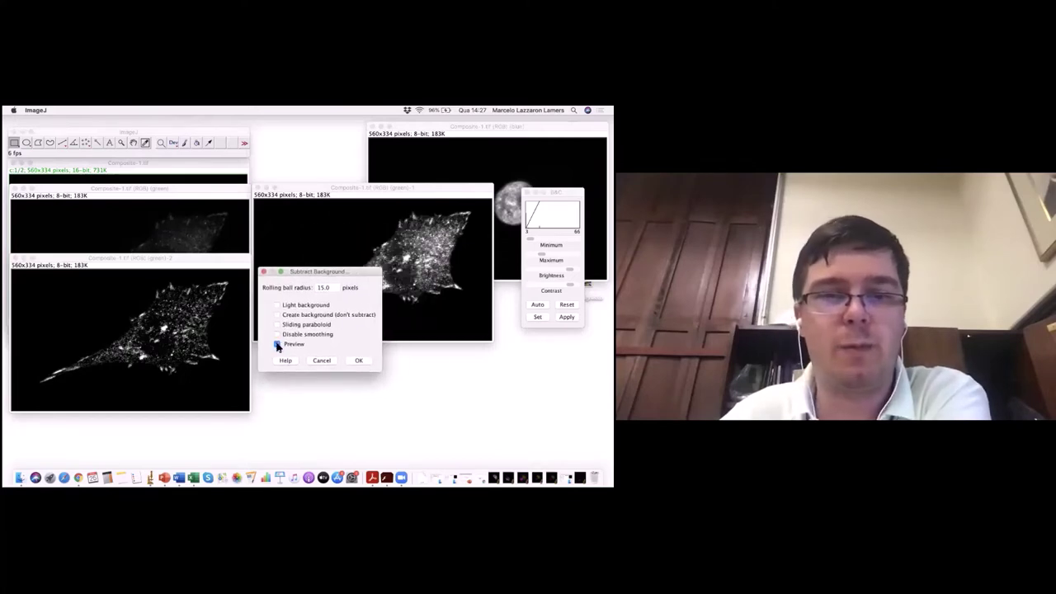
{"action": "left_click", "coordinate": [277, 344]}
{"action": "left_click", "coordinate": [276, 344]}
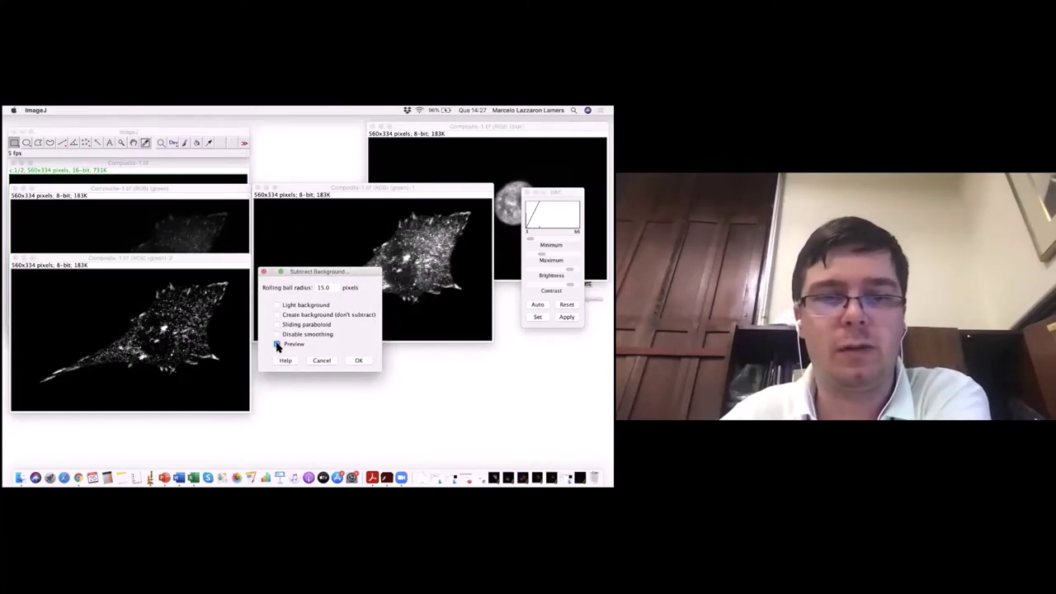
{"action": "left_click", "coordinate": [276, 344]}
{"action": "left_click", "coordinate": [277, 344]}
{"action": "left_click", "coordinate": [277, 344]}
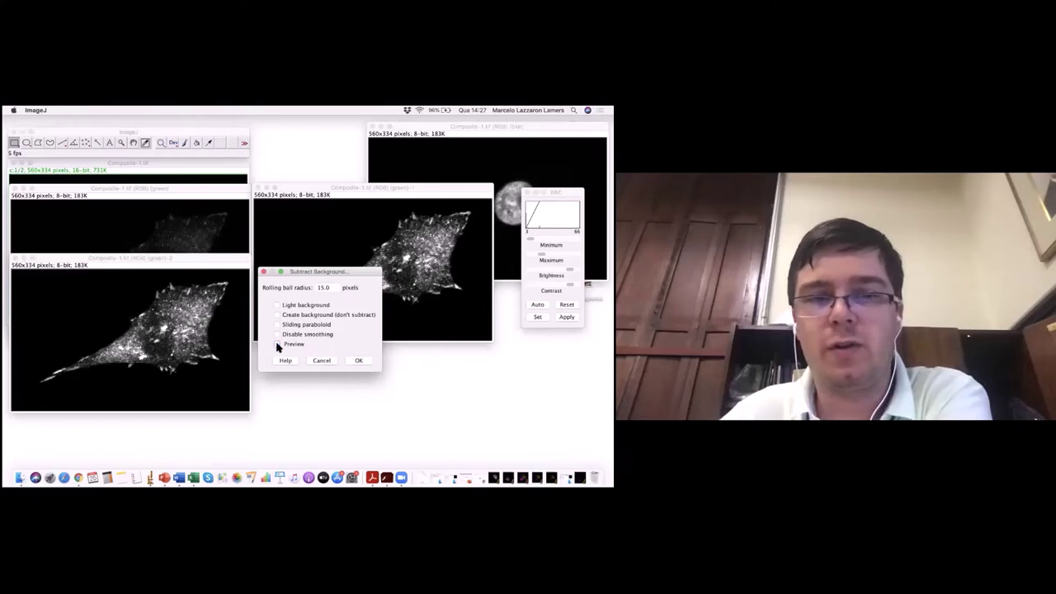
{"action": "left_click", "coordinate": [277, 344]}
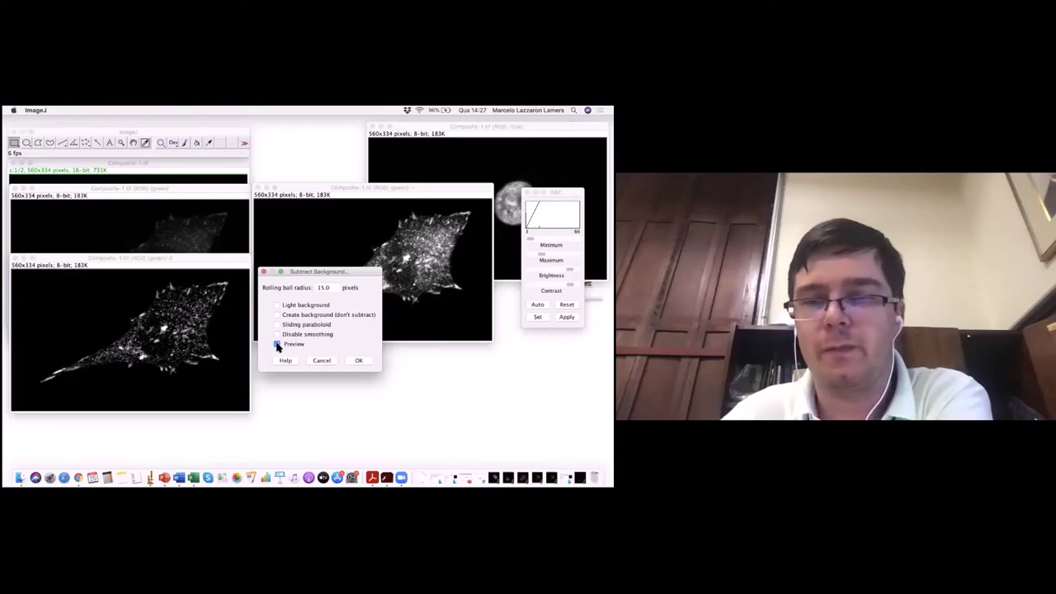
{"action": "left_click", "coordinate": [276, 344]}
{"action": "left_click", "coordinate": [276, 344]}
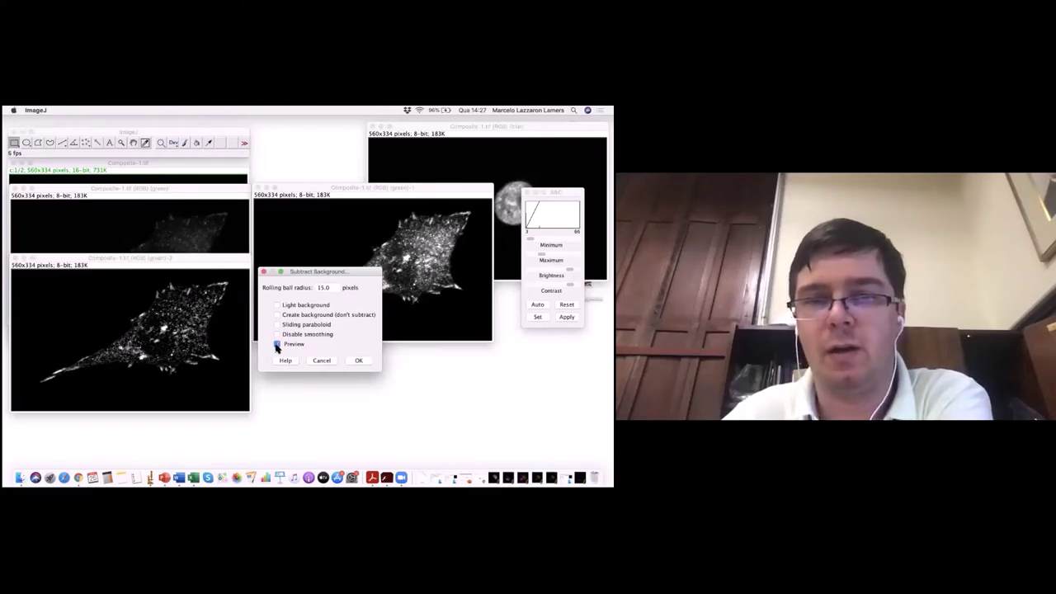
{"action": "left_click", "coordinate": [276, 345]}
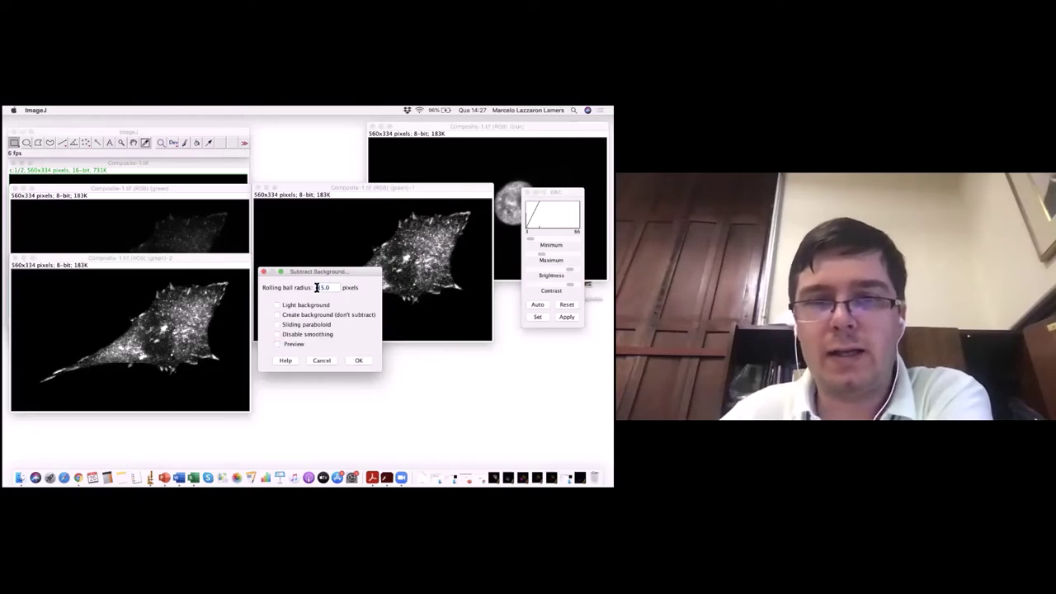
- Preview rolling ball radii of 50 and 5 pixels on the green duplicate, and apply the background subtraction with a radius of 15 pixels
{"action": "left_click_drag", "start_coordinate": [335, 288], "coordinate": [316, 287]}
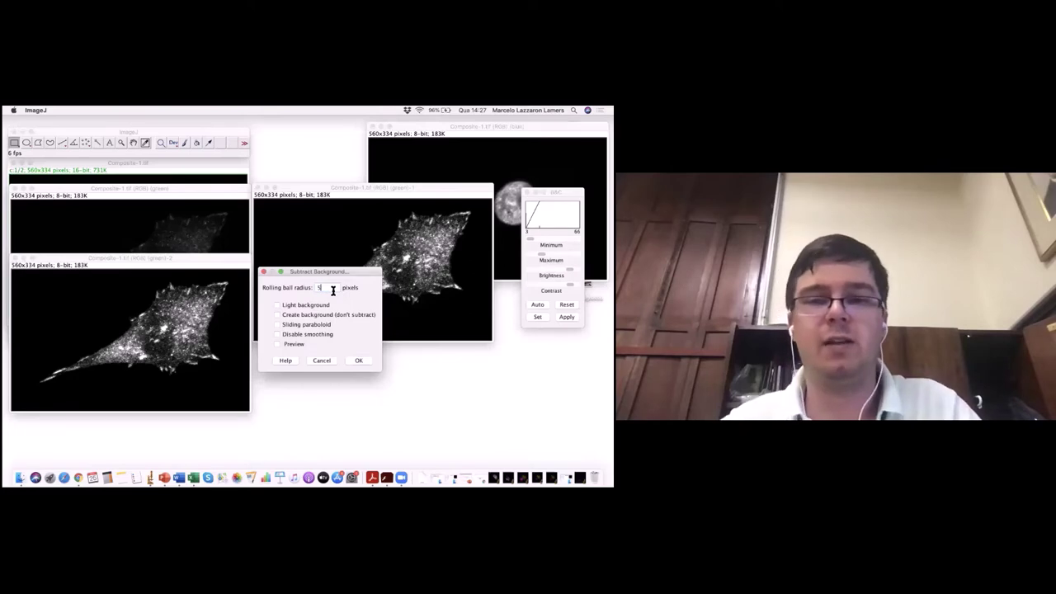
{"action": "left_click", "coordinate": [278, 345]}
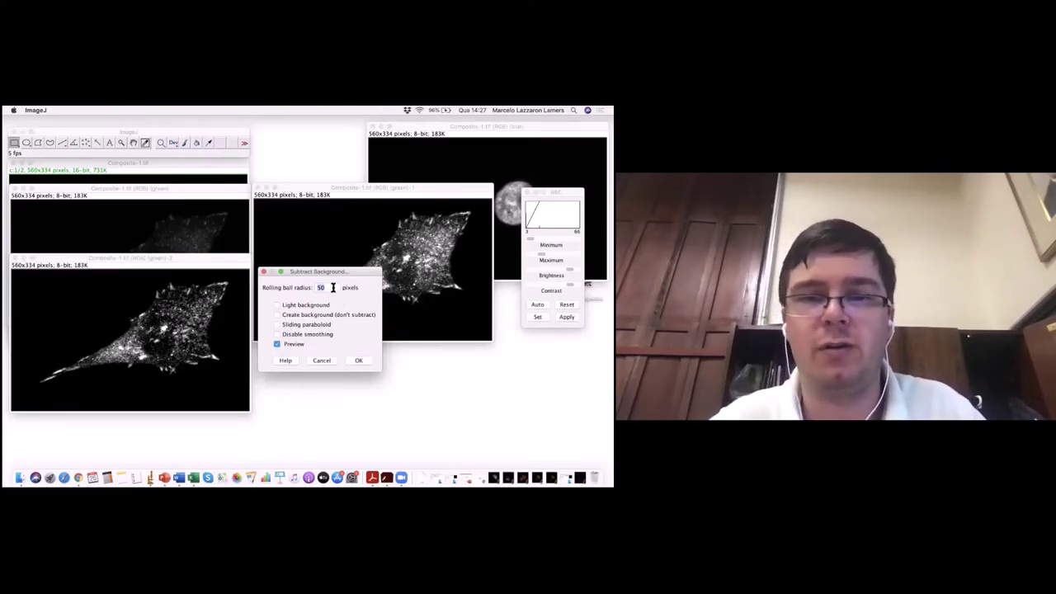
{"action": "type", "text": "5"}
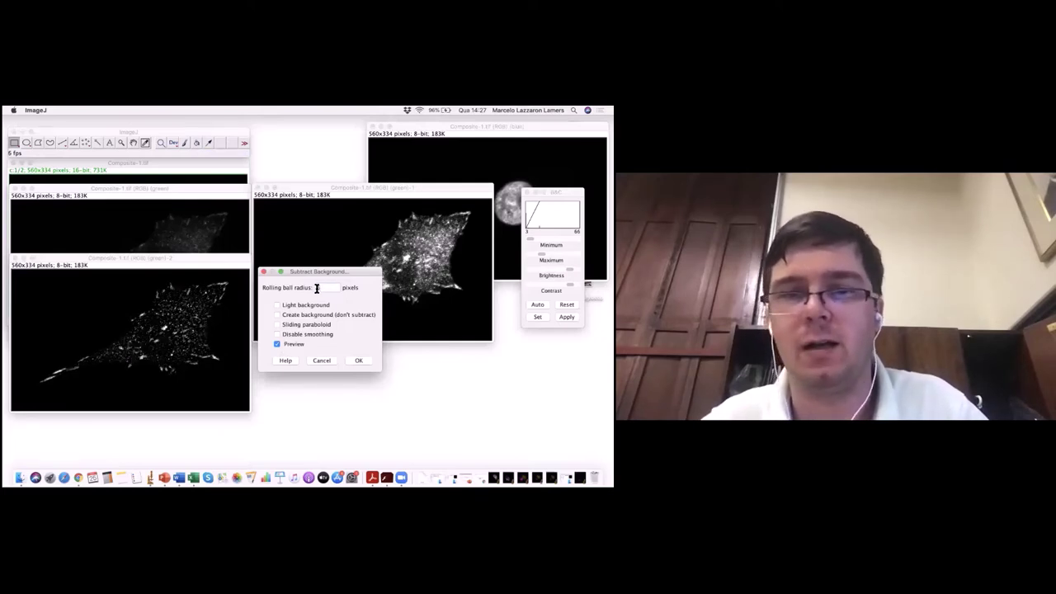
{"action": "type", "text": "5"}
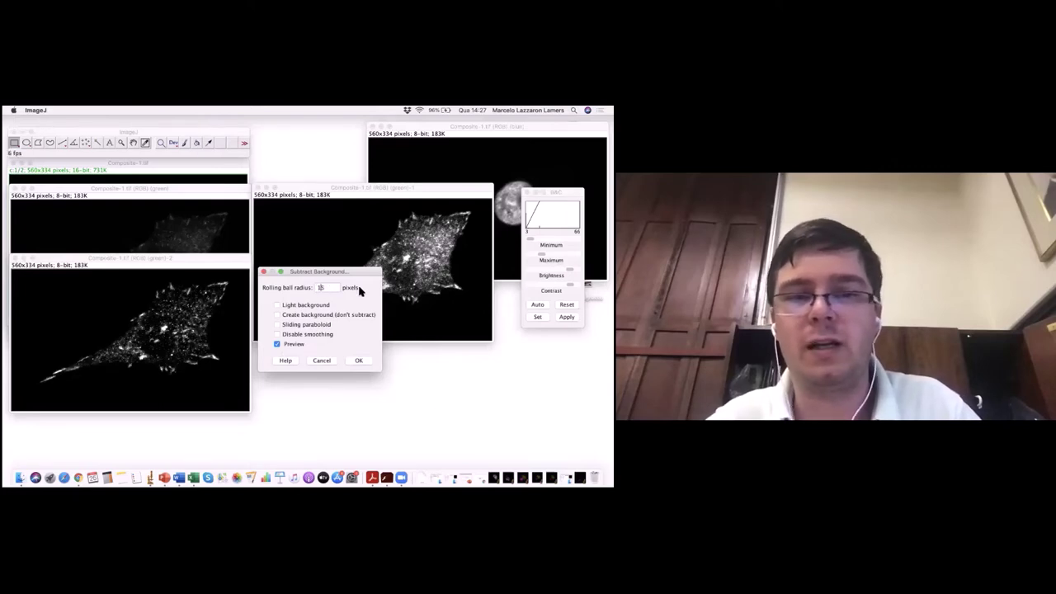
{"action": "left_click", "coordinate": [359, 362]}
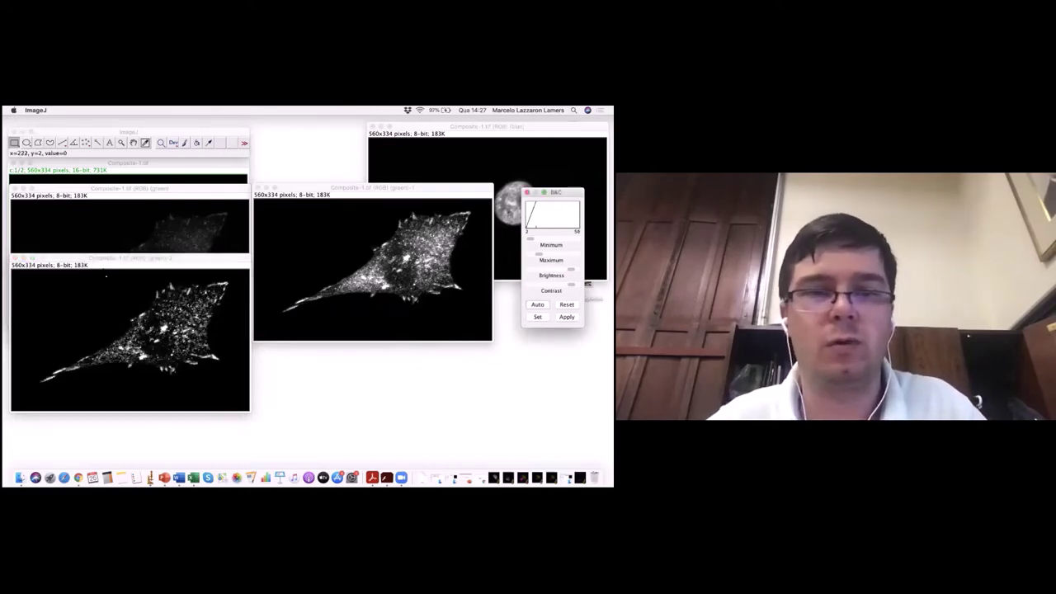
- Arrange the background-subtracted green copy beside the contrast-enhanced copy, leaving the original green channel's title area exposed
{"action": "double_click", "coordinate": [196, 260]}
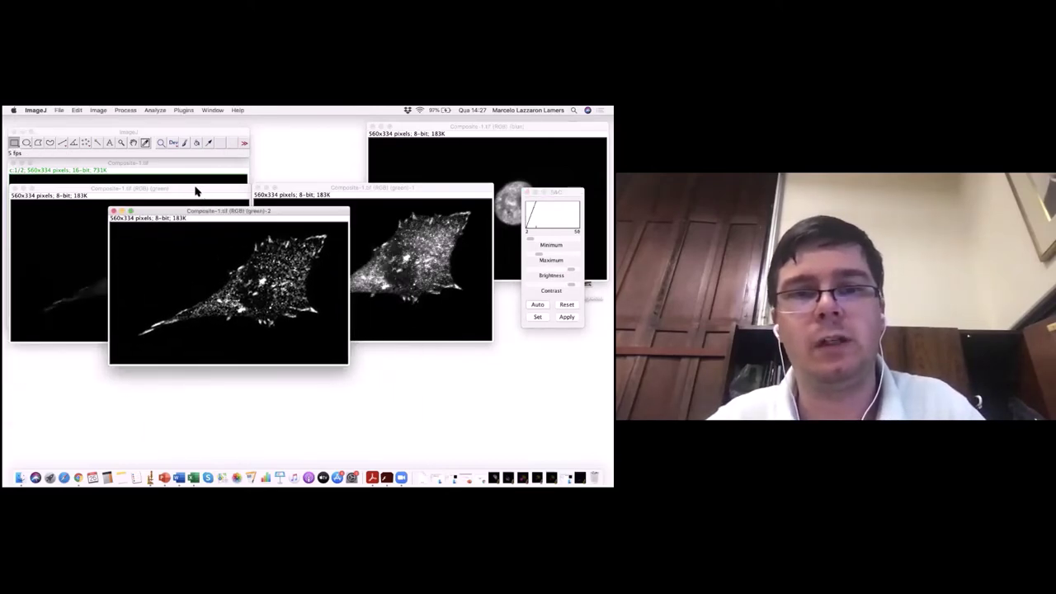
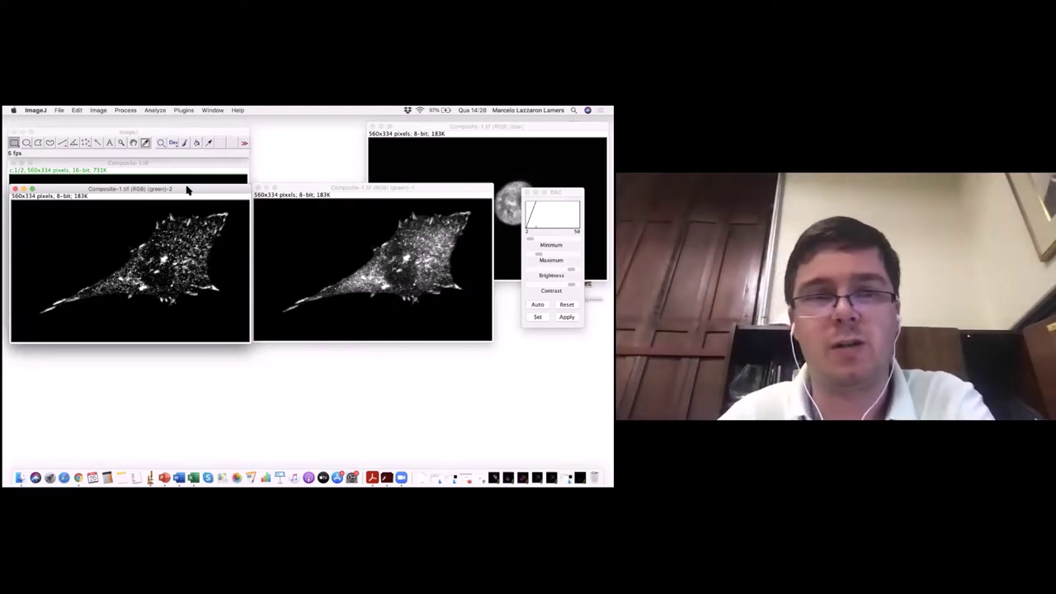
{"action": "left_click_drag", "start_coordinate": [188, 191], "coordinate": [180, 211]}
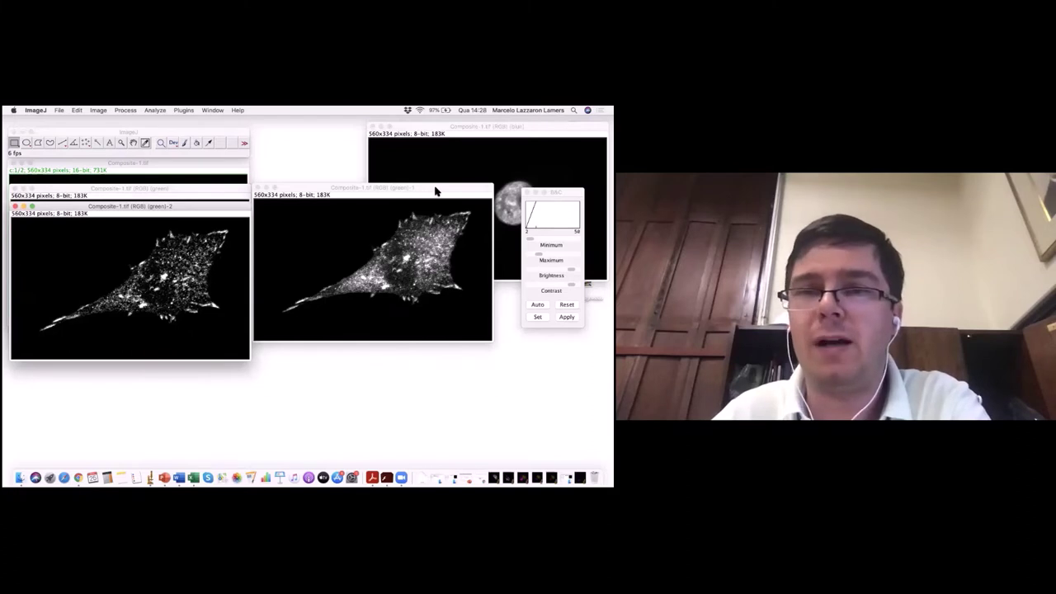
{"action": "left_click_drag", "start_coordinate": [436, 192], "coordinate": [434, 179]}
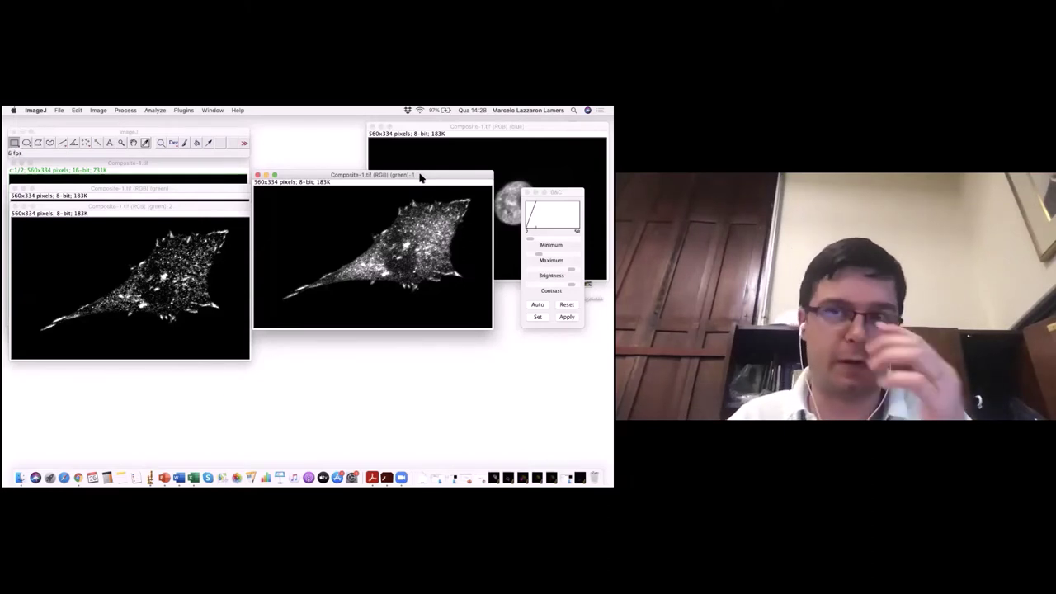
- Duplicate the contrast-enhanced green image with its default title, place the copy just below its title area, and duplicate that copy again
{"action": "key", "text": "super+shift+d"}
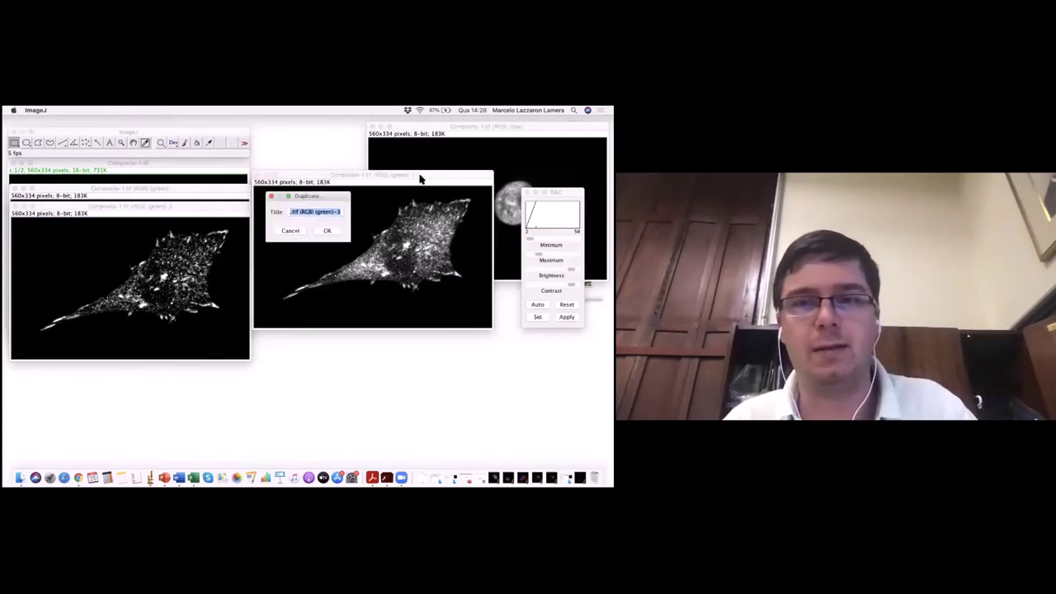
{"action": "left_click", "coordinate": [339, 231]}
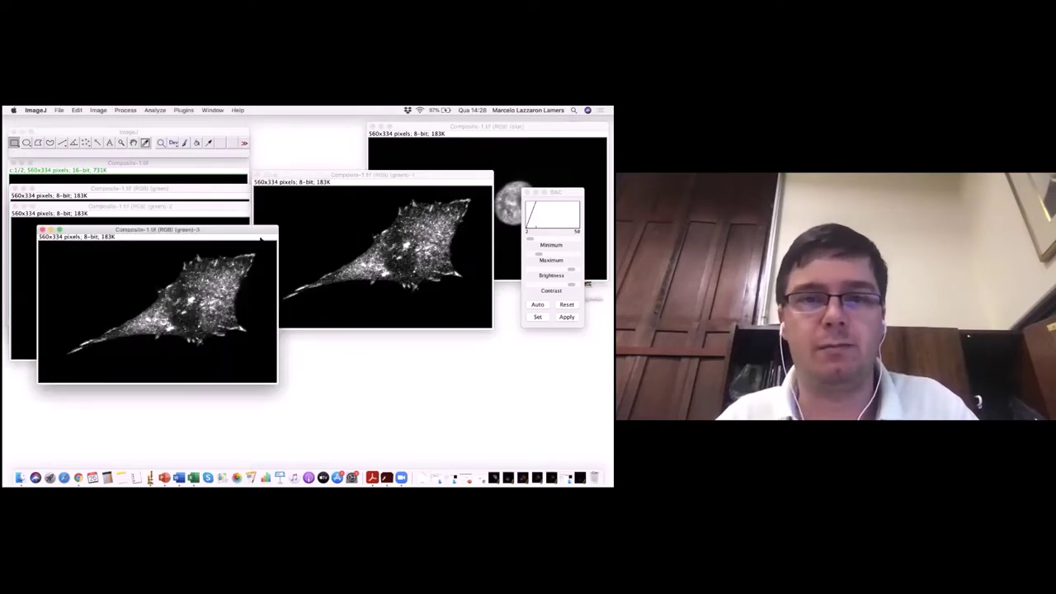
{"action": "left_click_drag", "start_coordinate": [156, 230], "coordinate": [314, 214]}
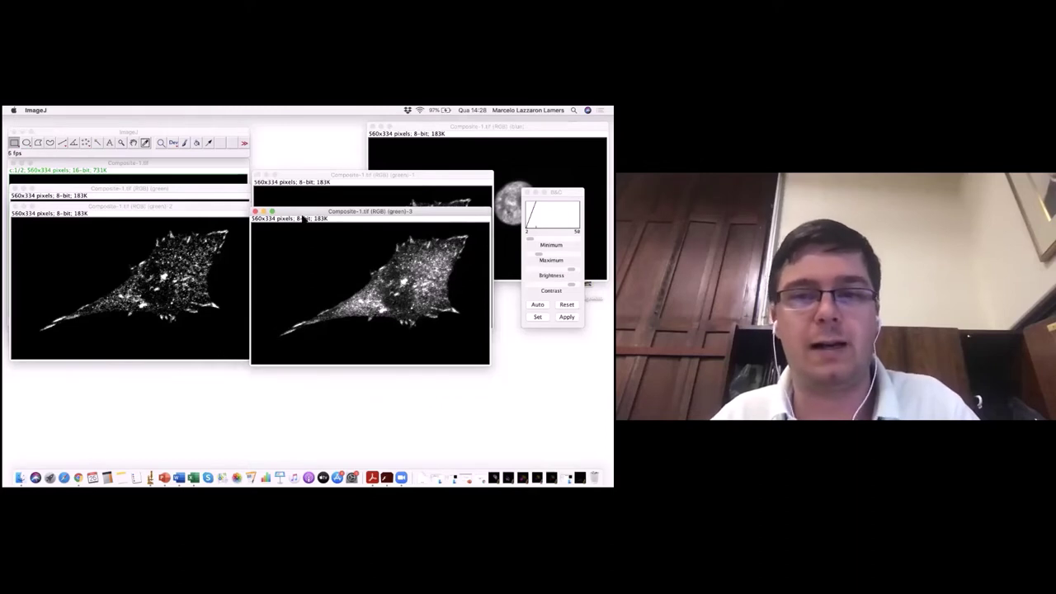
{"action": "key", "text": "super+shift+d"}
{"action": "left_click", "coordinate": [333, 230]}
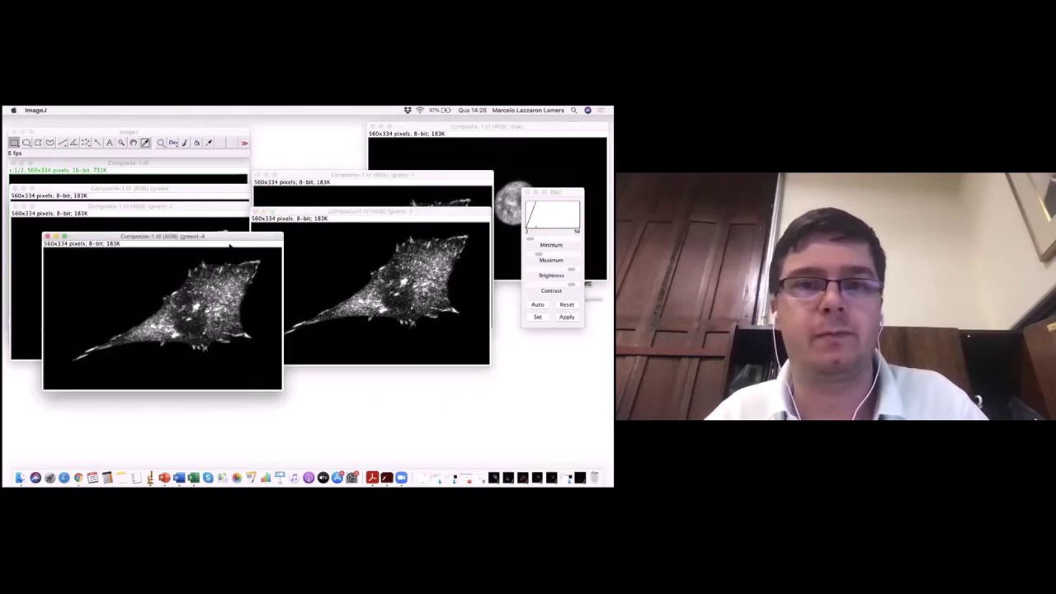
{"action": "left_click_drag", "start_coordinate": [80, 237], "coordinate": [127, 253]}
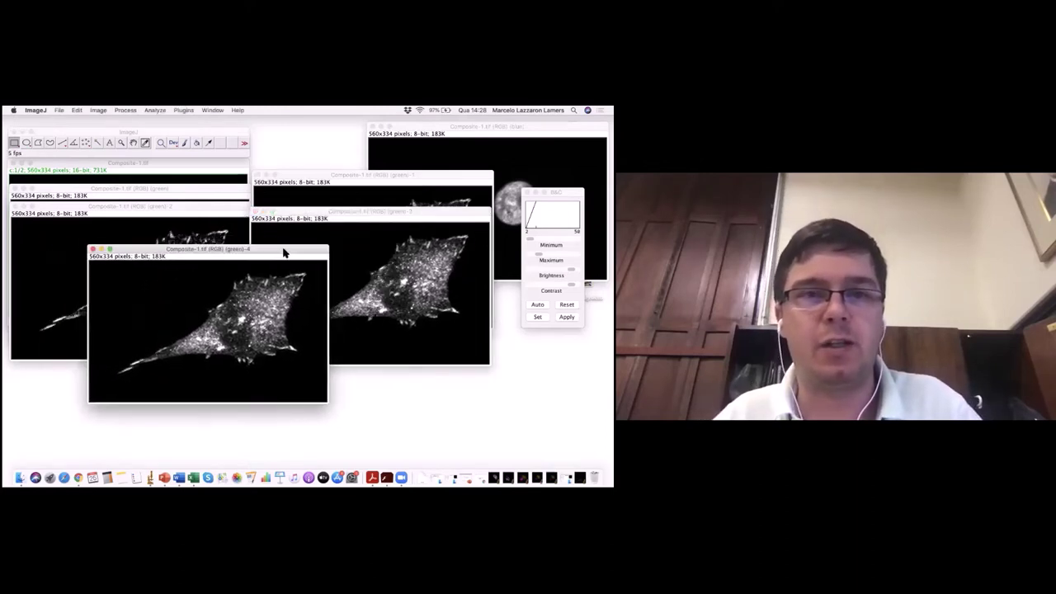
- Apply a Median filter with a radius of 15 pixels to the newest green duplicate, checking it with the preview
{"action": "left_click", "coordinate": [96, 111]}
{"action": "mouse_move", "coordinate": [126, 110]}
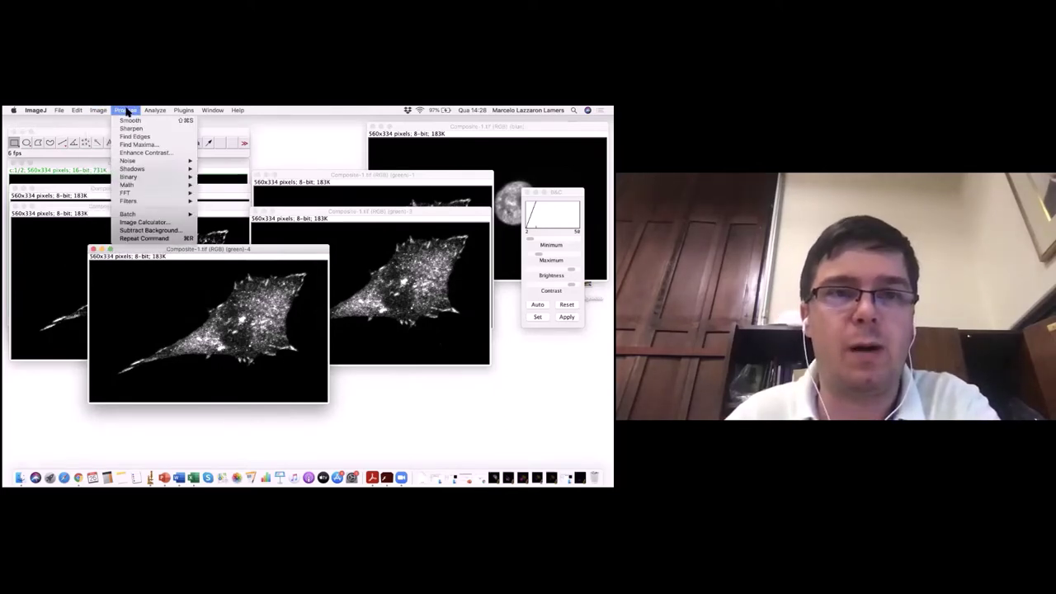
{"action": "mouse_move", "coordinate": [147, 202]}
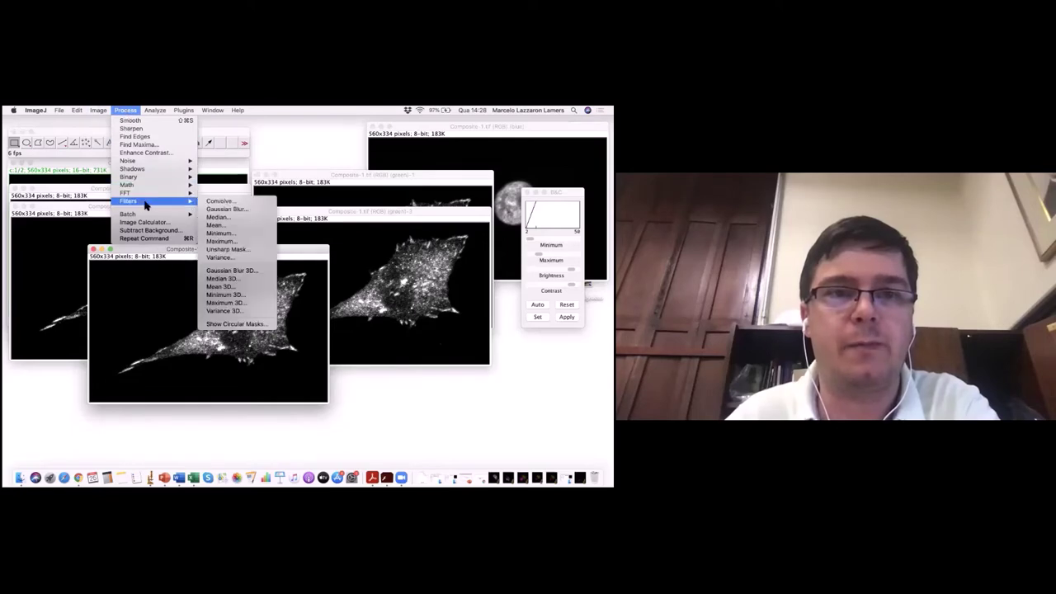
{"action": "left_click", "coordinate": [235, 218]}
{"action": "left_click_drag", "start_coordinate": [322, 192], "coordinate": [426, 270]}
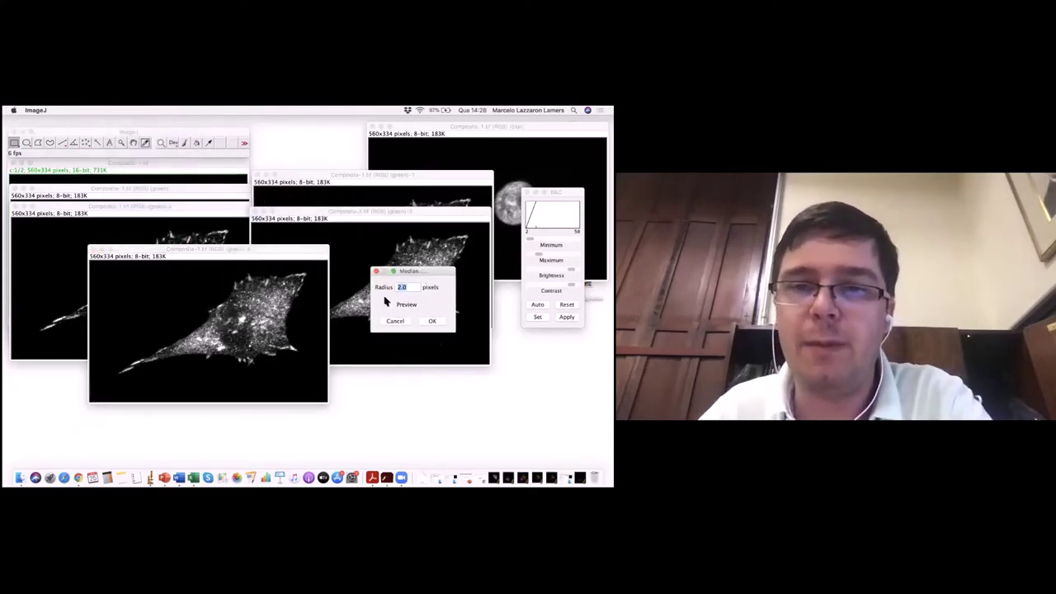
{"action": "left_click", "coordinate": [402, 288]}
{"action": "left_click_drag", "start_coordinate": [402, 289], "coordinate": [395, 288]}
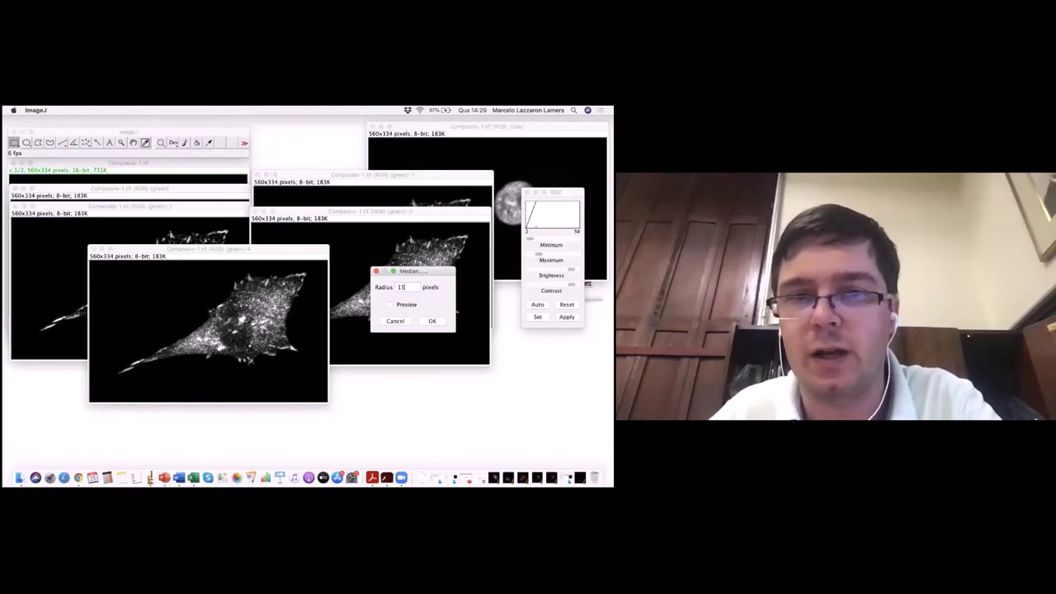
{"action": "left_click", "coordinate": [388, 304]}
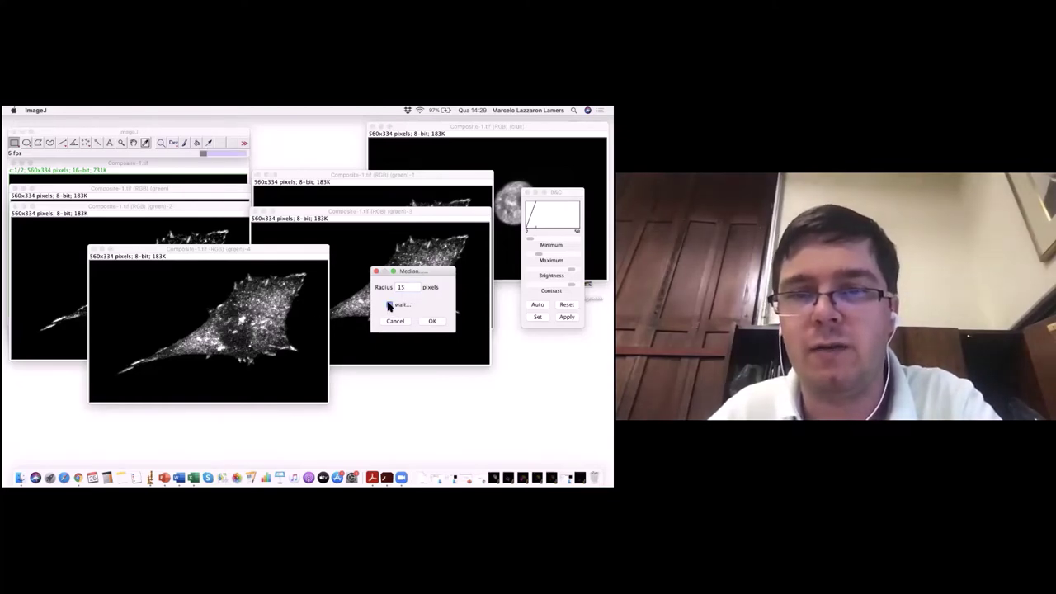
{"action": "left_click", "coordinate": [433, 321]}
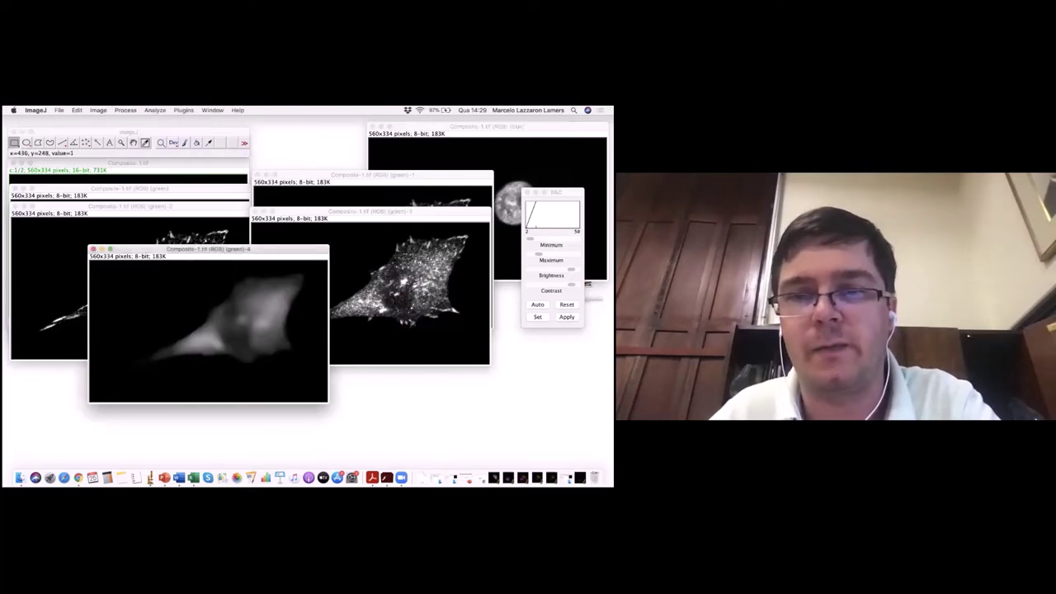
- Compare the median-filtered image over the unfiltered duplicate and place it beside that duplicate
{"action": "left_click_drag", "start_coordinate": [314, 250], "coordinate": [487, 243]}
{"action": "left_click_drag", "start_coordinate": [381, 241], "coordinate": [168, 251]}
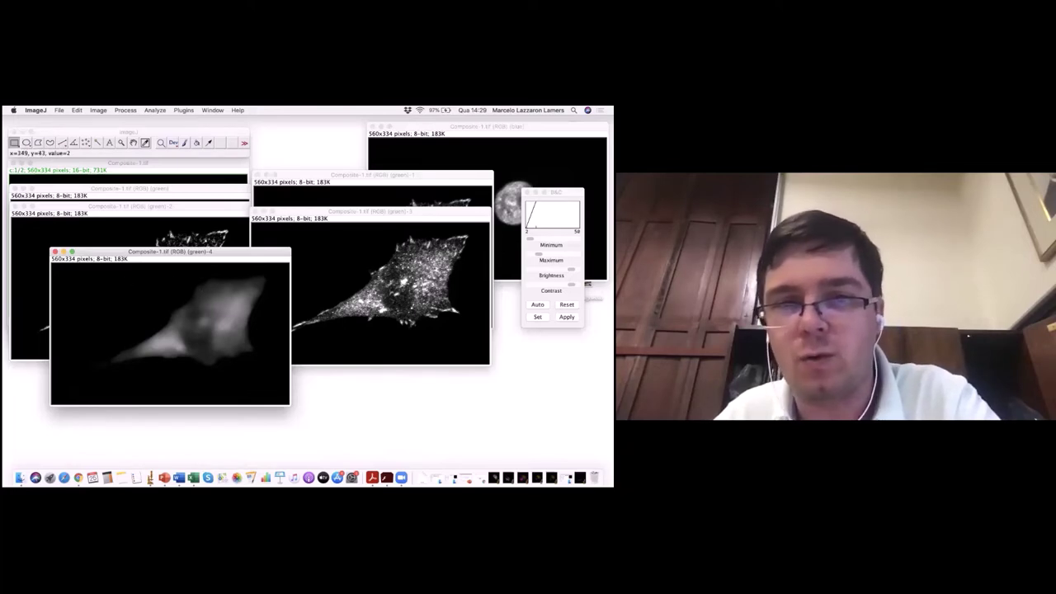
{"action": "left_click_drag", "start_coordinate": [206, 255], "coordinate": [193, 228]}
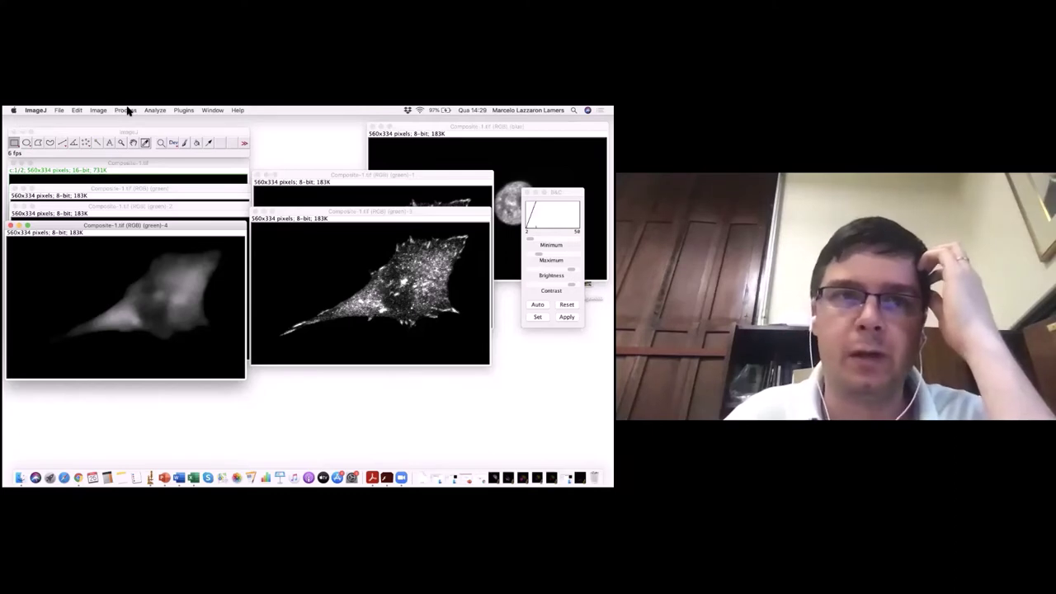
- Open the Image Calculator and move its dialog between the median-filtered green-4 image and the unfiltered green-3 image
{"action": "left_click", "coordinate": [127, 110]}
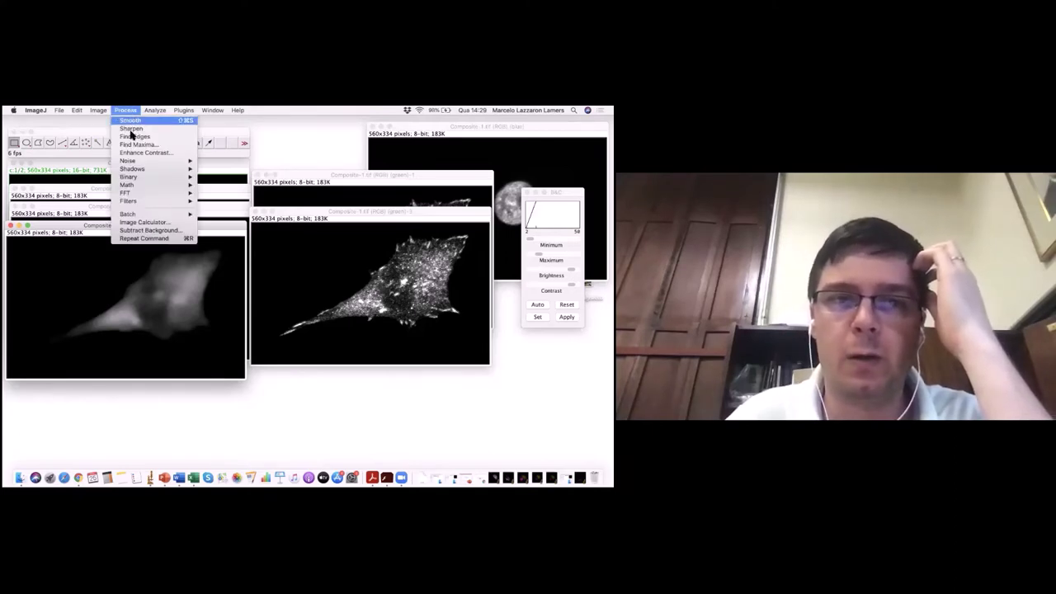
{"action": "left_click", "coordinate": [160, 225]}
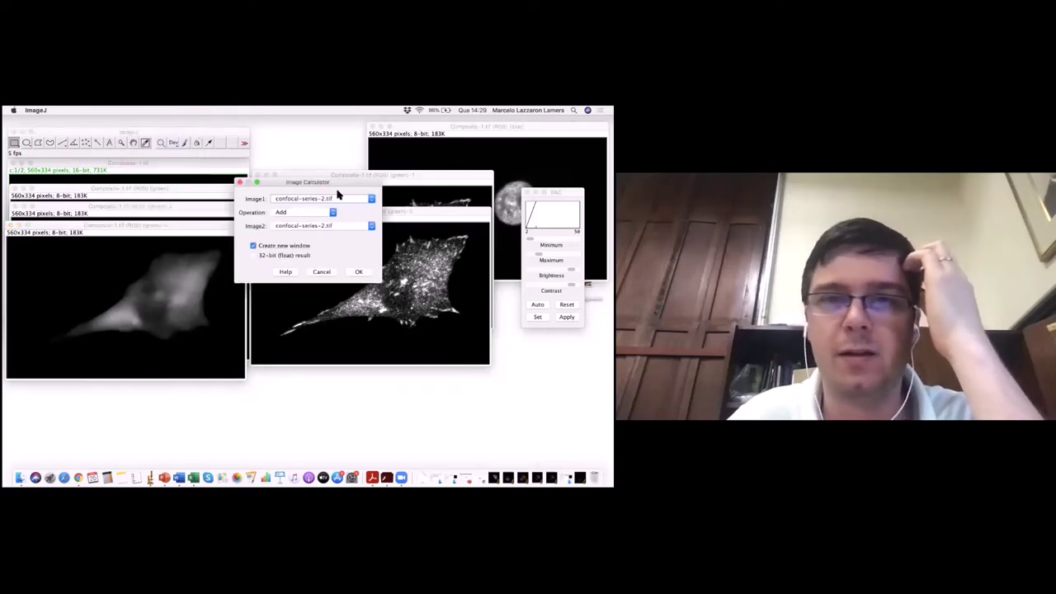
{"action": "left_click_drag", "start_coordinate": [335, 187], "coordinate": [456, 177]}
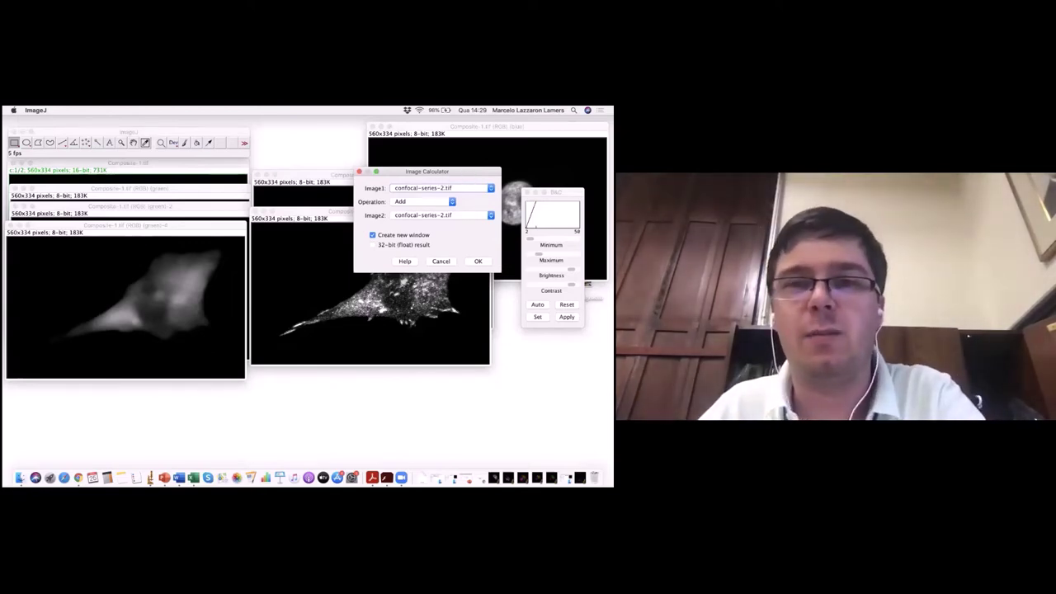
{"action": "left_click_drag", "start_coordinate": [472, 173], "coordinate": [408, 253]}
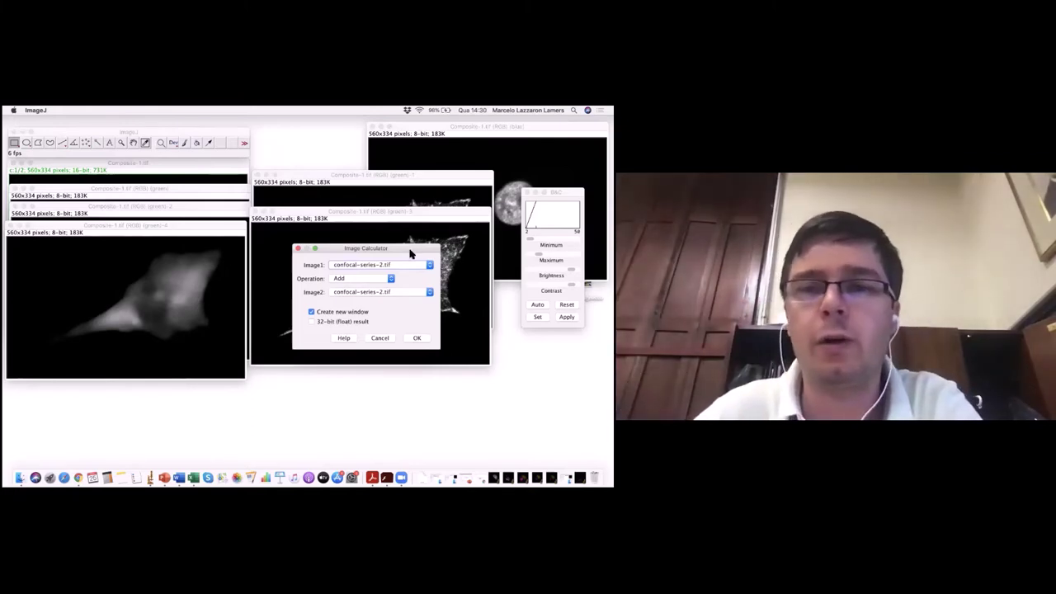
{"action": "left_click_drag", "start_coordinate": [410, 253], "coordinate": [404, 272]}
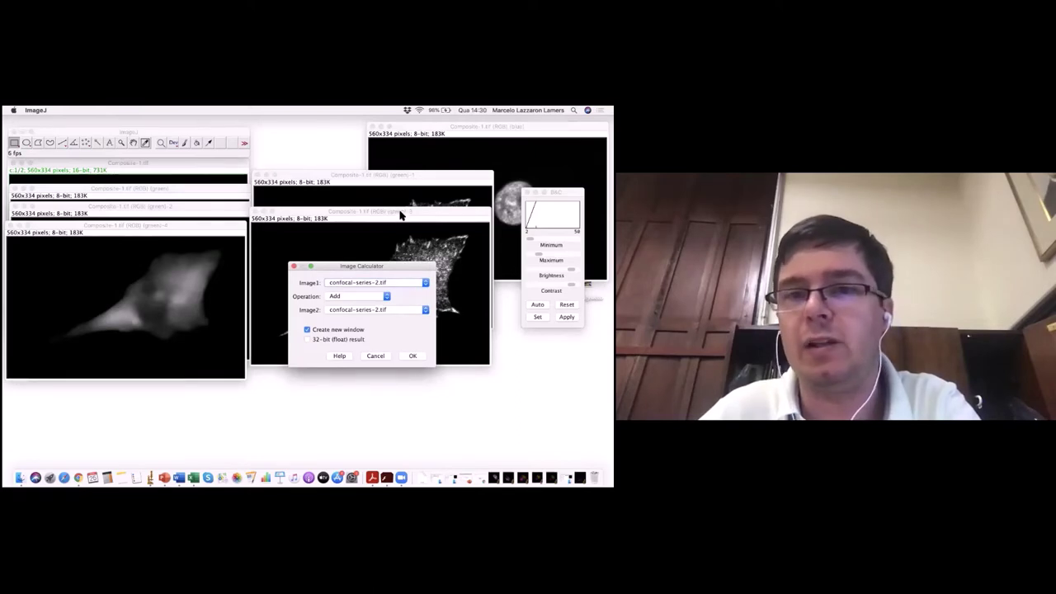
{"action": "left_click_drag", "start_coordinate": [405, 268], "coordinate": [488, 378]}
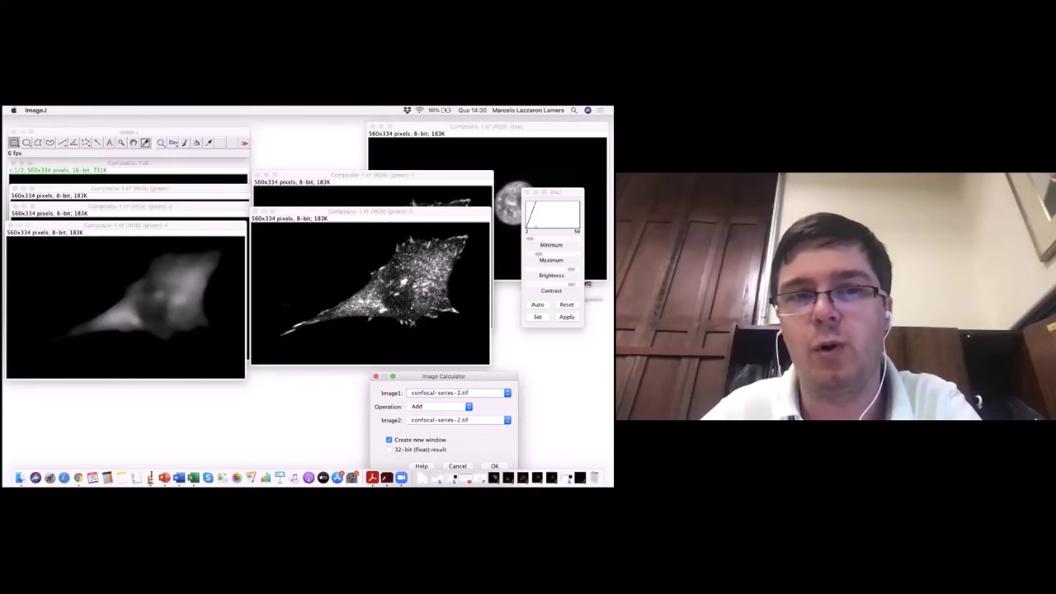
{"action": "left_click_drag", "start_coordinate": [487, 377], "coordinate": [305, 276]}
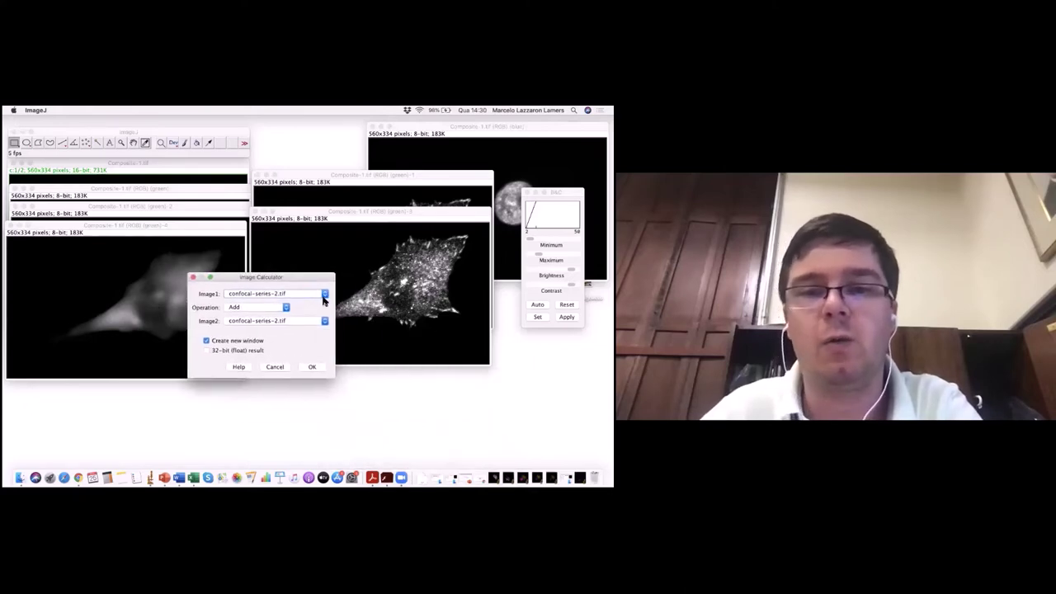
- Subtract Composite-1.tif (RGB) (green)-4 from Composite-1.tif (RGB) (green)-3 with the Image Calculator, outputting to a new window
{"action": "left_click", "coordinate": [325, 295]}
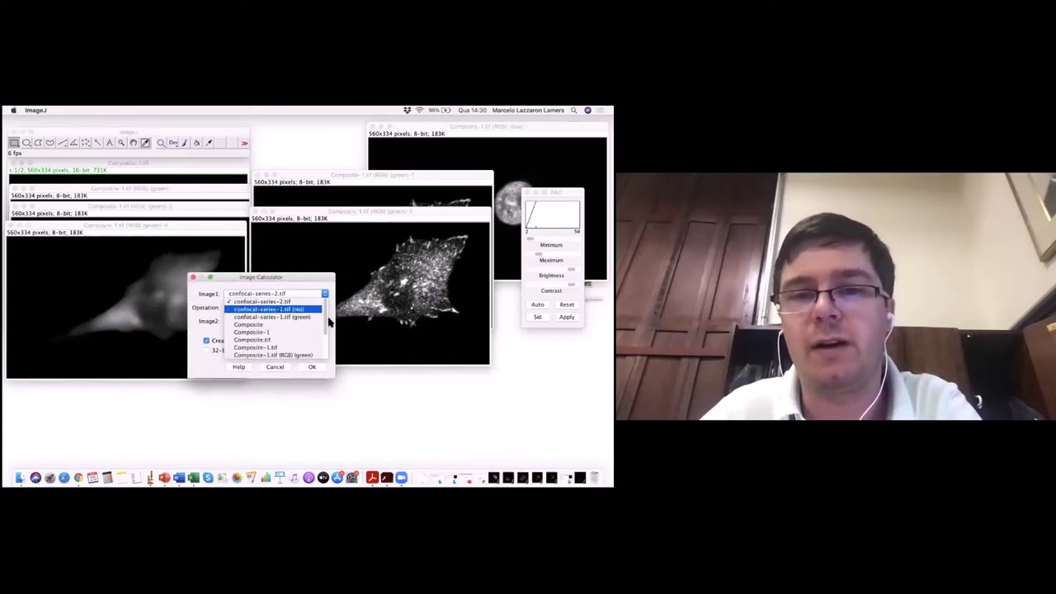
{"action": "left_click_drag", "start_coordinate": [330, 323], "coordinate": [328, 353]}
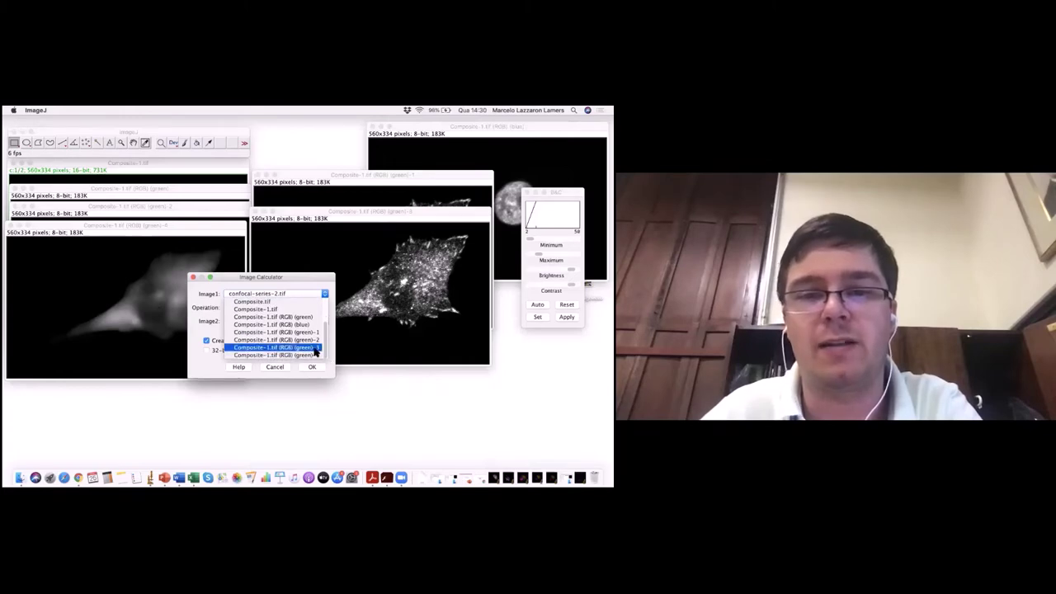
{"action": "left_click", "coordinate": [294, 352]}
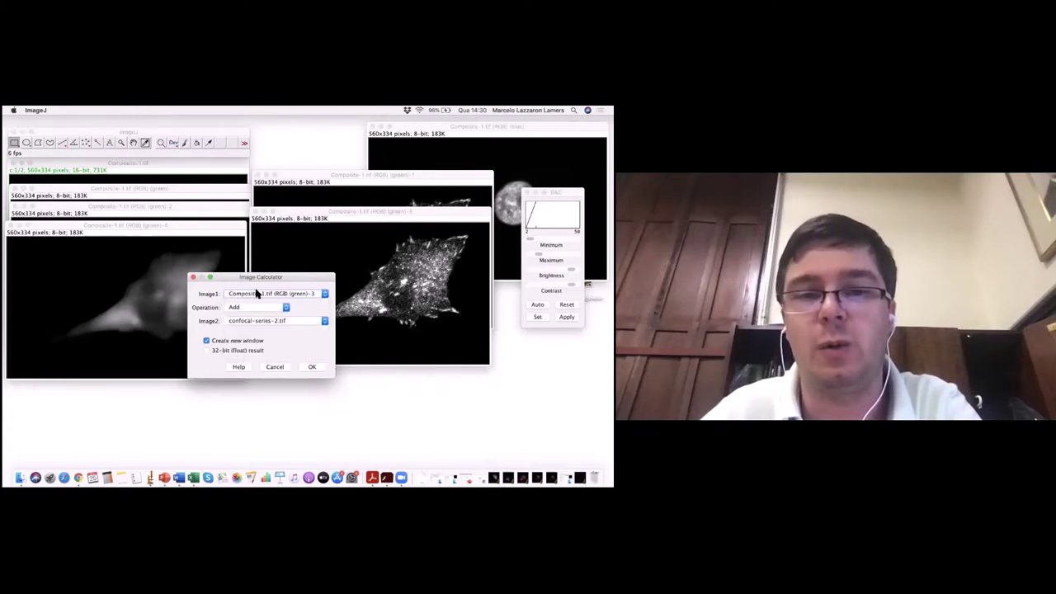
{"action": "left_click", "coordinate": [258, 308]}
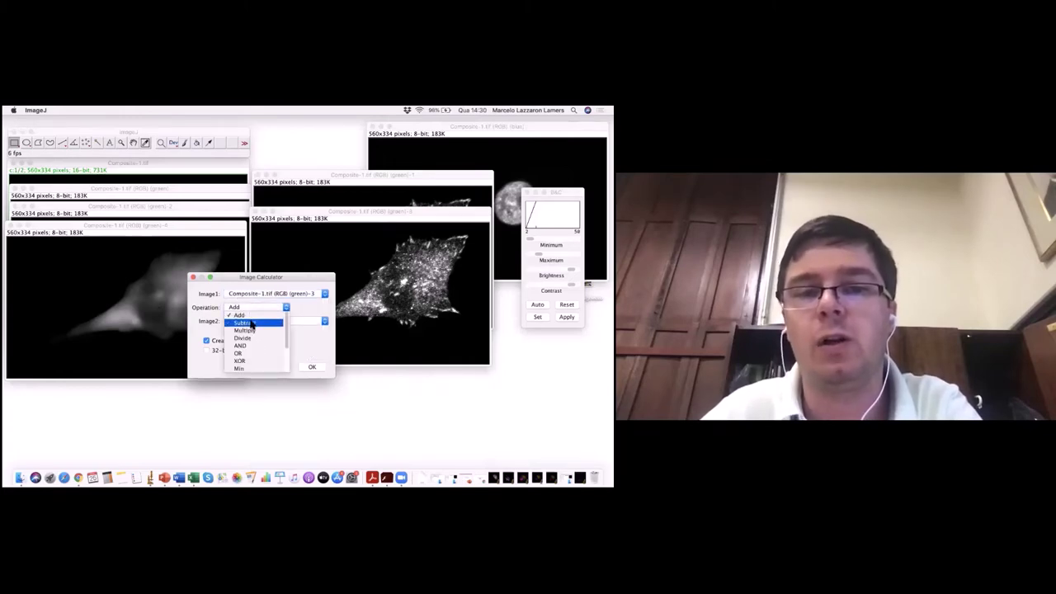
{"action": "left_click", "coordinate": [250, 328]}
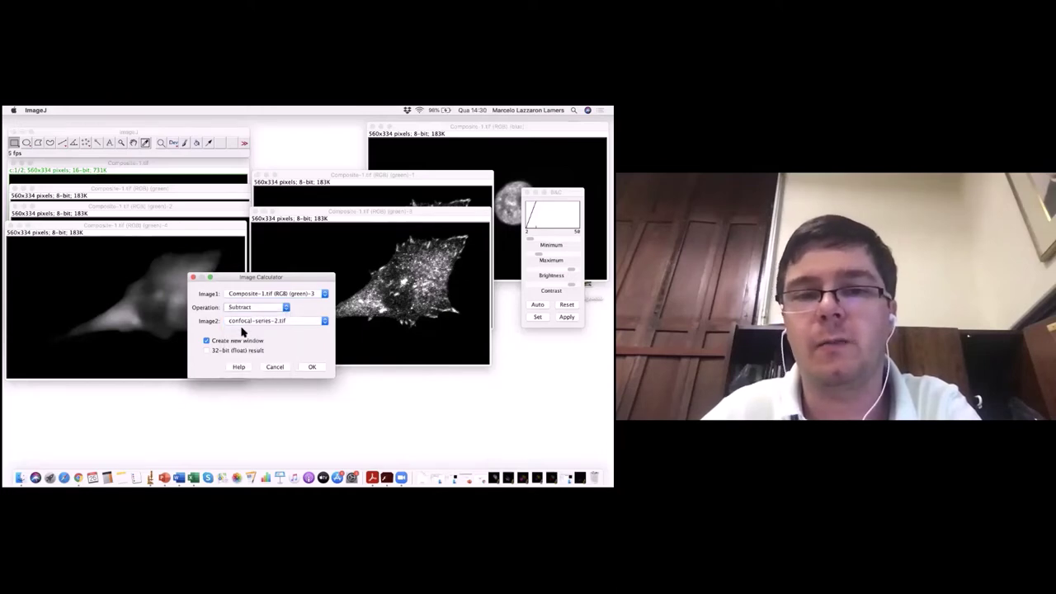
{"action": "left_click", "coordinate": [258, 321]}
{"action": "scroll", "coordinate": [323, 363], "scroll_direction": "down", "scroll_amount": 3}
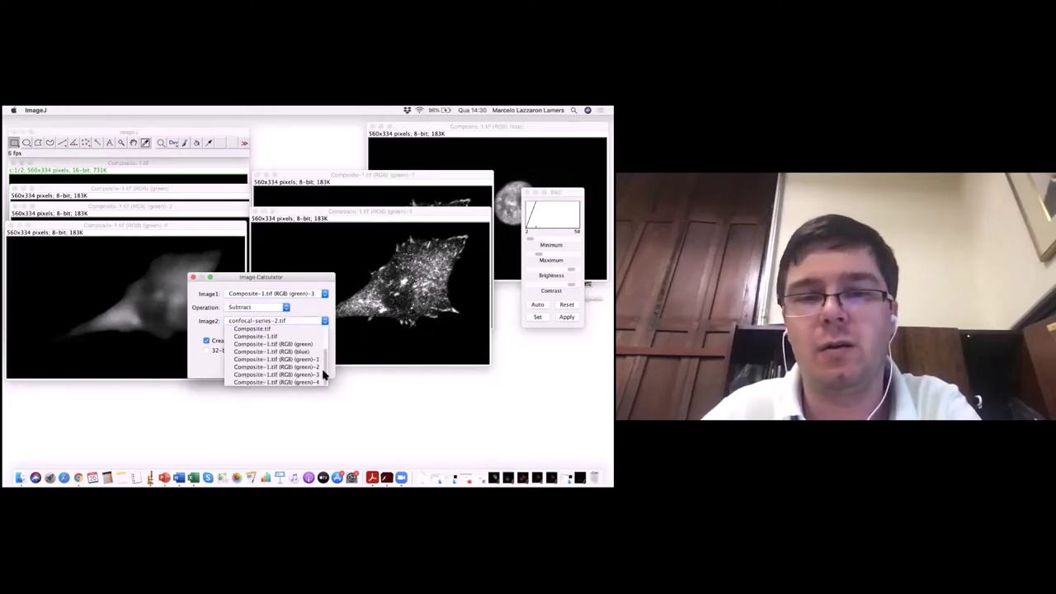
{"action": "left_click", "coordinate": [316, 382]}
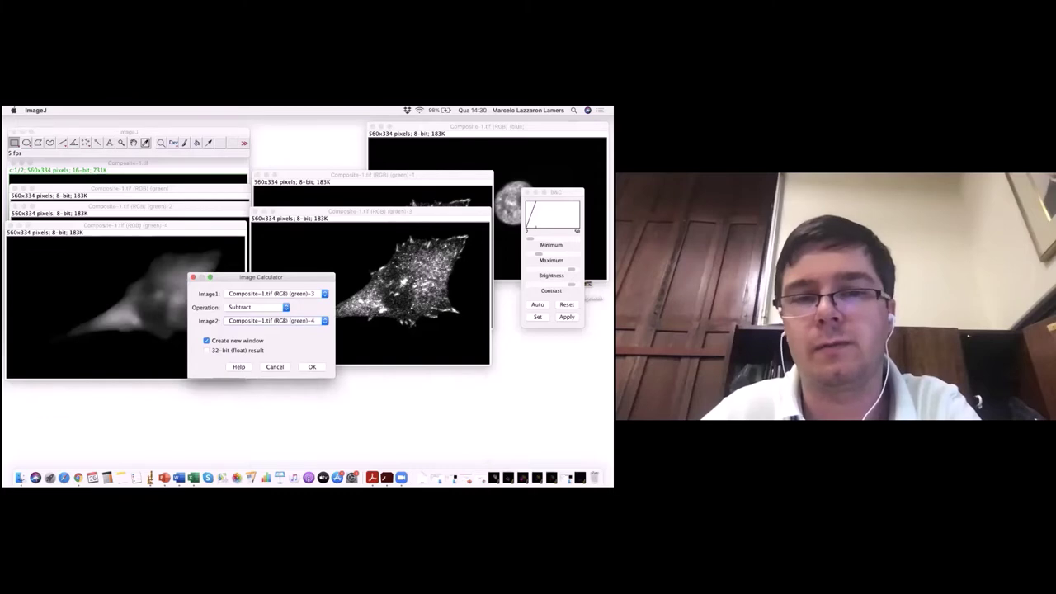
{"action": "left_click", "coordinate": [307, 368]}
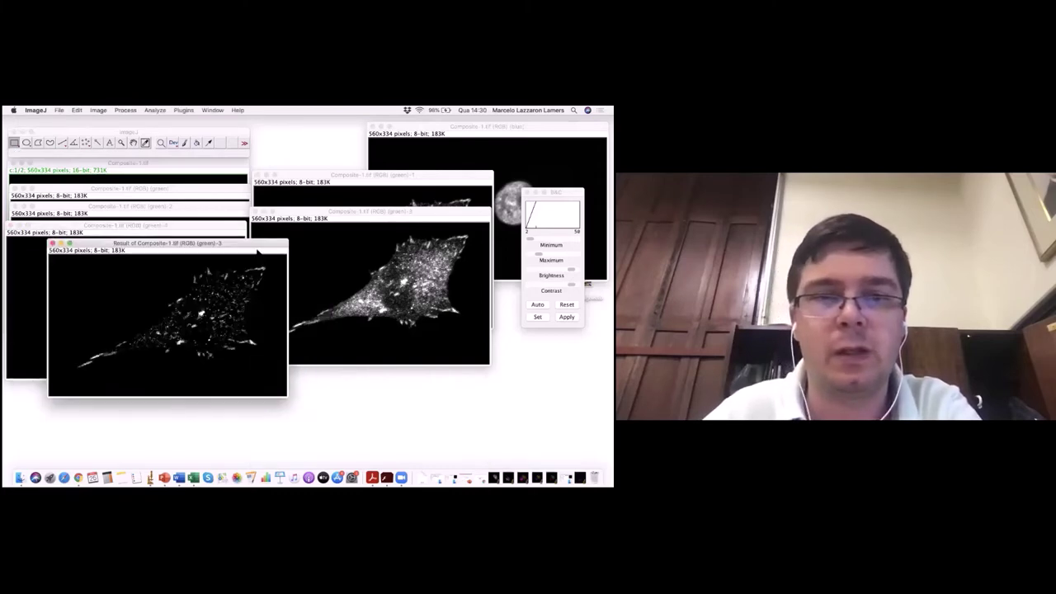
- Place the subtraction result side by side with the rolling-ball-subtracted green-2 image to compare the two background removals
{"action": "left_click_drag", "start_coordinate": [275, 249], "coordinate": [468, 248]}
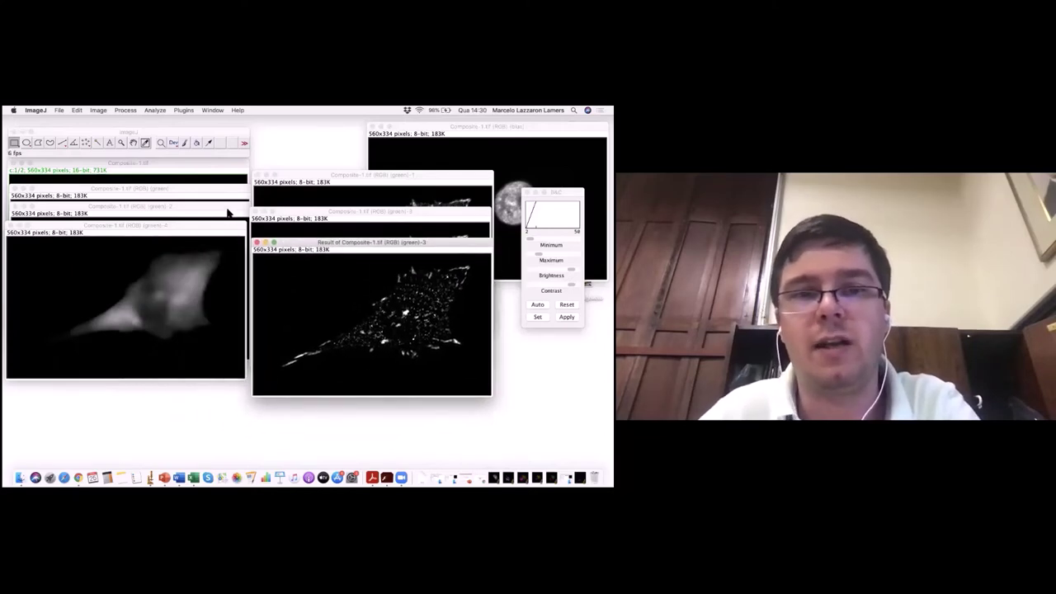
{"action": "left_click_drag", "start_coordinate": [228, 213], "coordinate": [225, 245]}
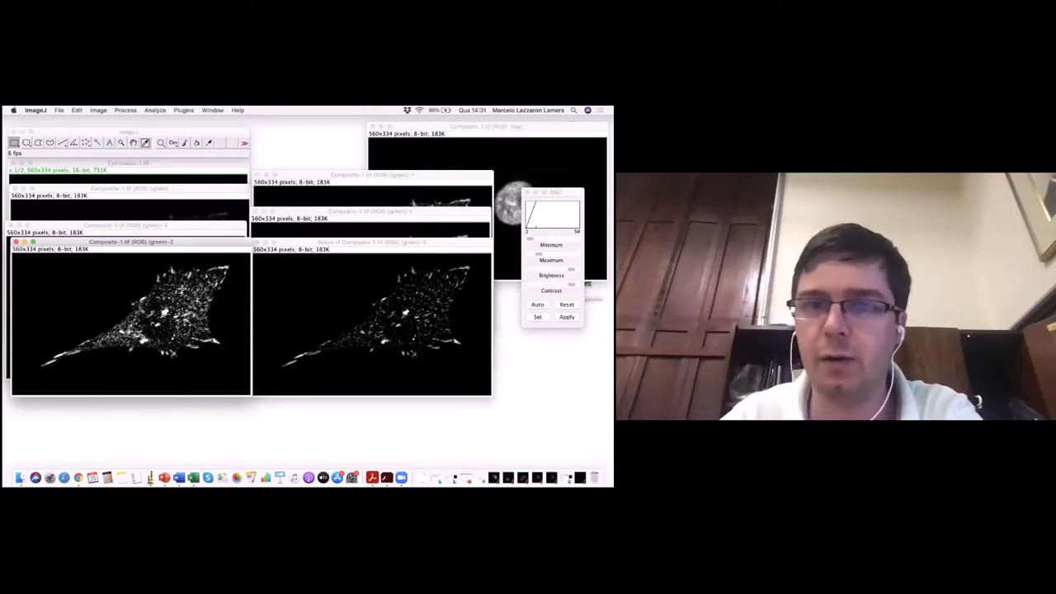
{"action": "left_click_drag", "start_coordinate": [358, 242], "coordinate": [364, 244]}
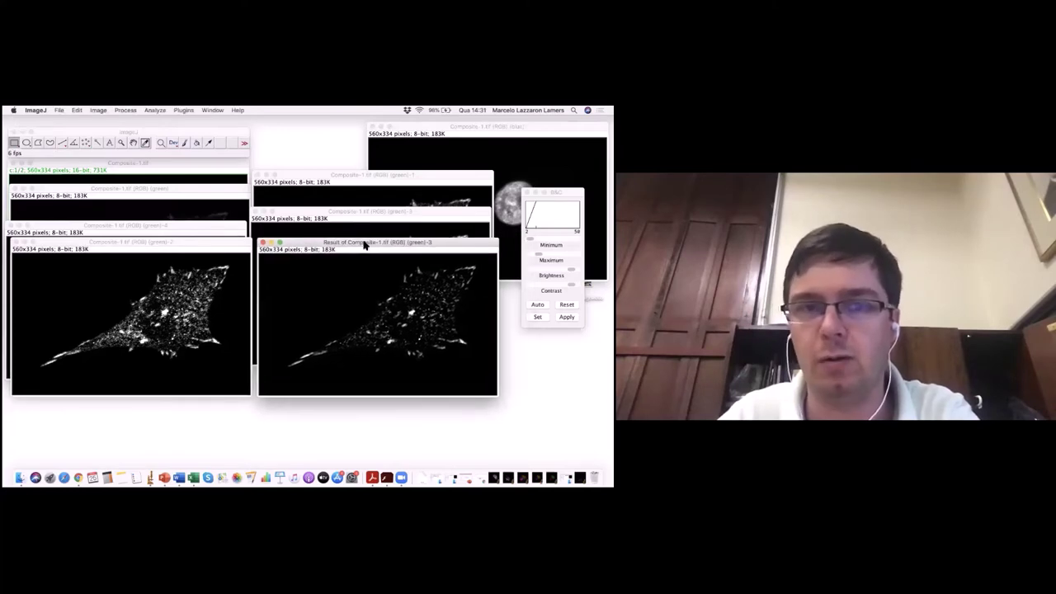
{"action": "mouse_move", "coordinate": [215, 245]}
{"action": "left_mouse_down"}
{"action": "mouse_move", "coordinate": [225, 260]}
{"action": "mouse_move", "coordinate": [203, 264]}
{"action": "mouse_move", "coordinate": [216, 246]}
{"action": "left_mouse_up"}
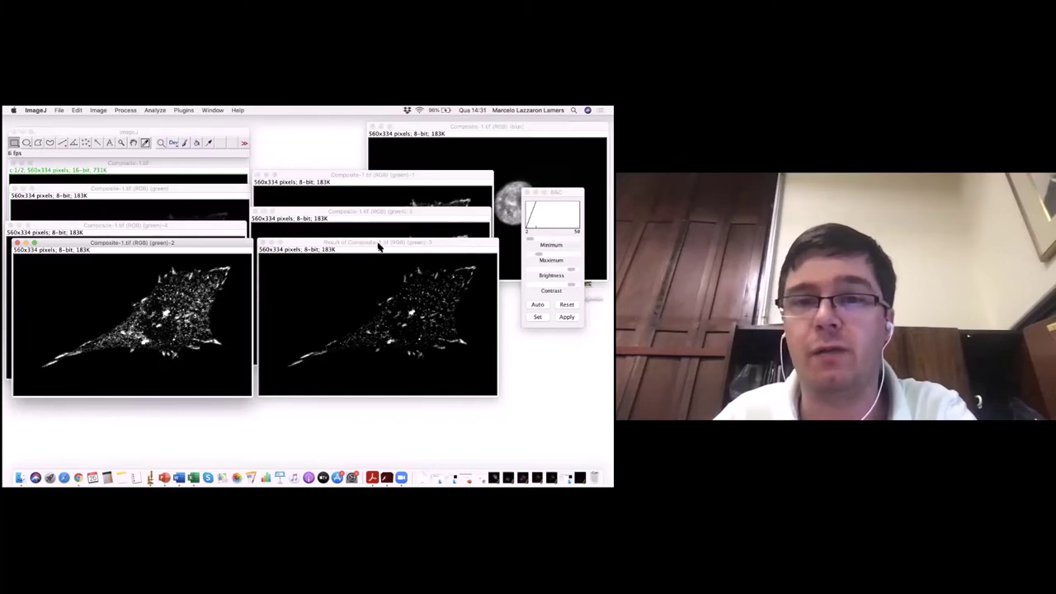
{"action": "mouse_move", "coordinate": [382, 243]}
{"action": "left_mouse_down"}
{"action": "mouse_move", "coordinate": [379, 258]}
{"action": "mouse_move", "coordinate": [387, 245]}
{"action": "mouse_move", "coordinate": [376, 244]}
{"action": "left_mouse_up"}
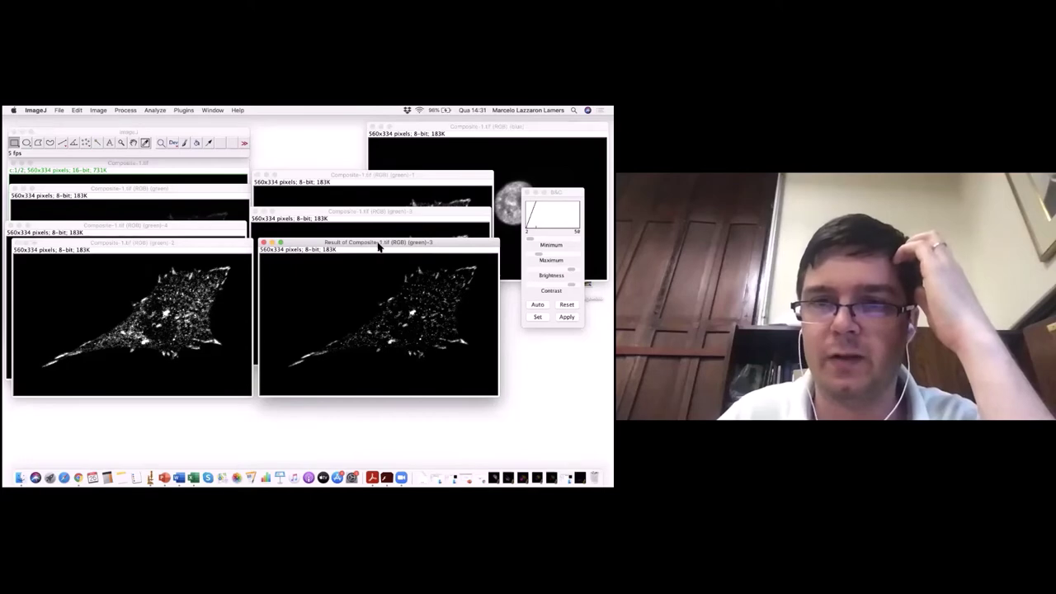
{"action": "mouse_move", "coordinate": [373, 246]}
{"action": "left_mouse_down"}
{"action": "mouse_move", "coordinate": [381, 306]}
{"action": "mouse_move", "coordinate": [375, 246]}
{"action": "left_mouse_up"}
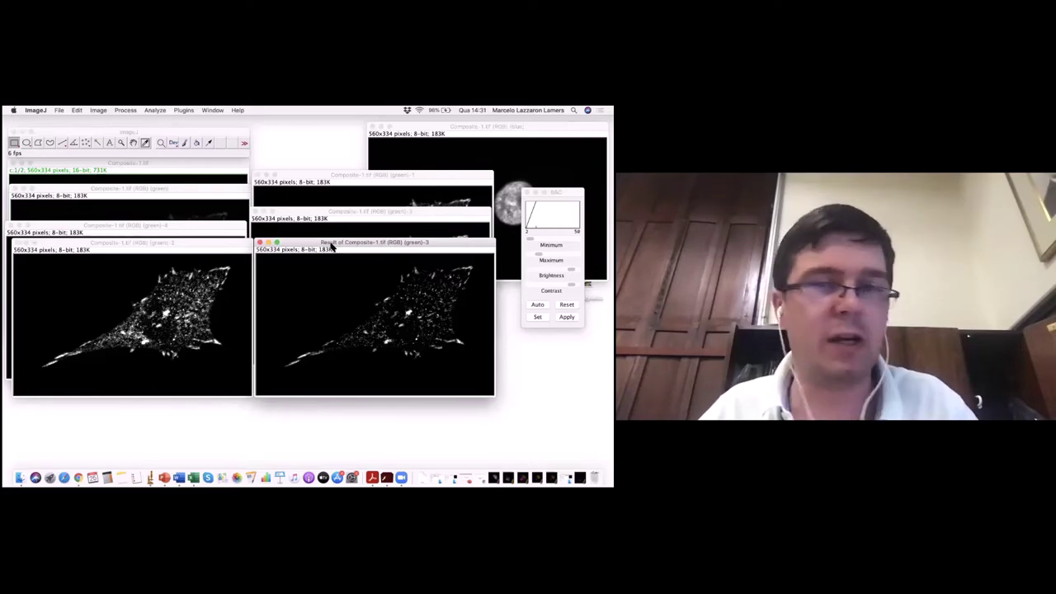
{"action": "left_click_drag", "start_coordinate": [330, 245], "coordinate": [330, 248]}
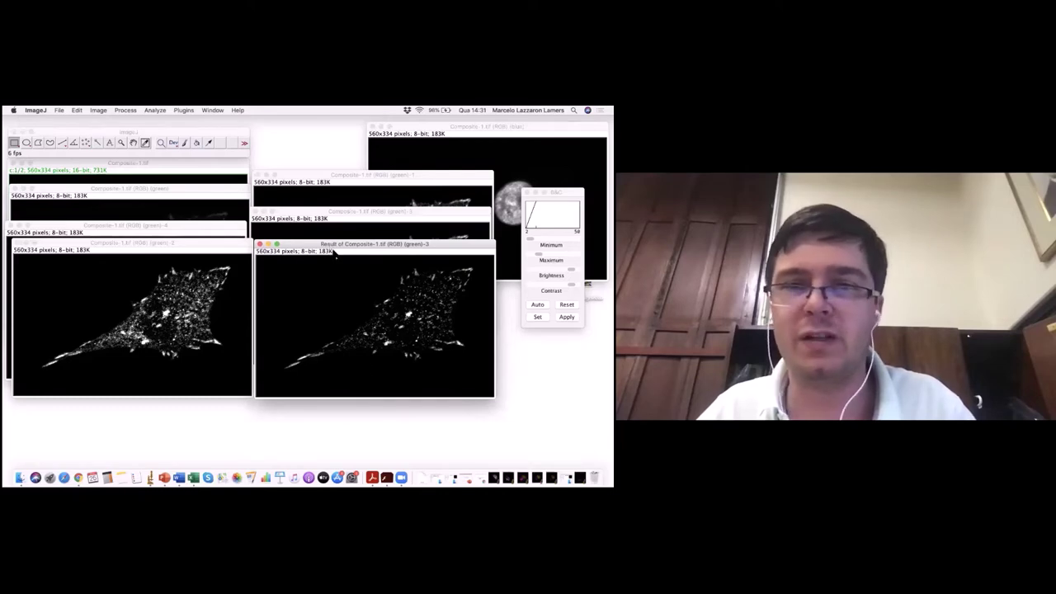
- Review the unfiltered green-3 and green-1 images, move green-1 higher, and bring the subtraction result back to the front
{"action": "left_click", "coordinate": [313, 216]}
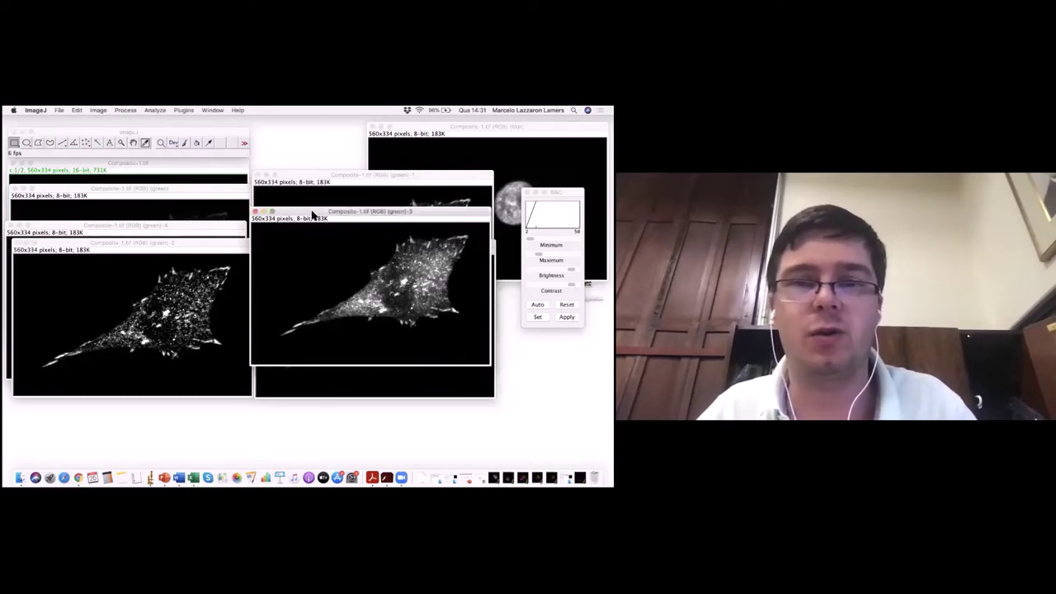
{"action": "left_click", "coordinate": [314, 178]}
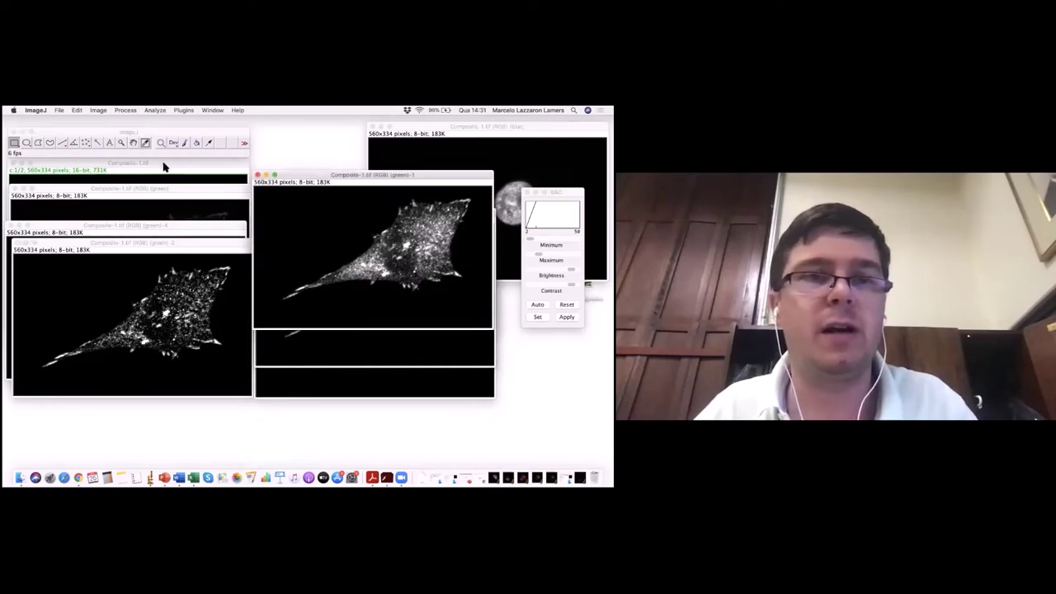
{"action": "left_click_drag", "start_coordinate": [343, 176], "coordinate": [342, 133]}
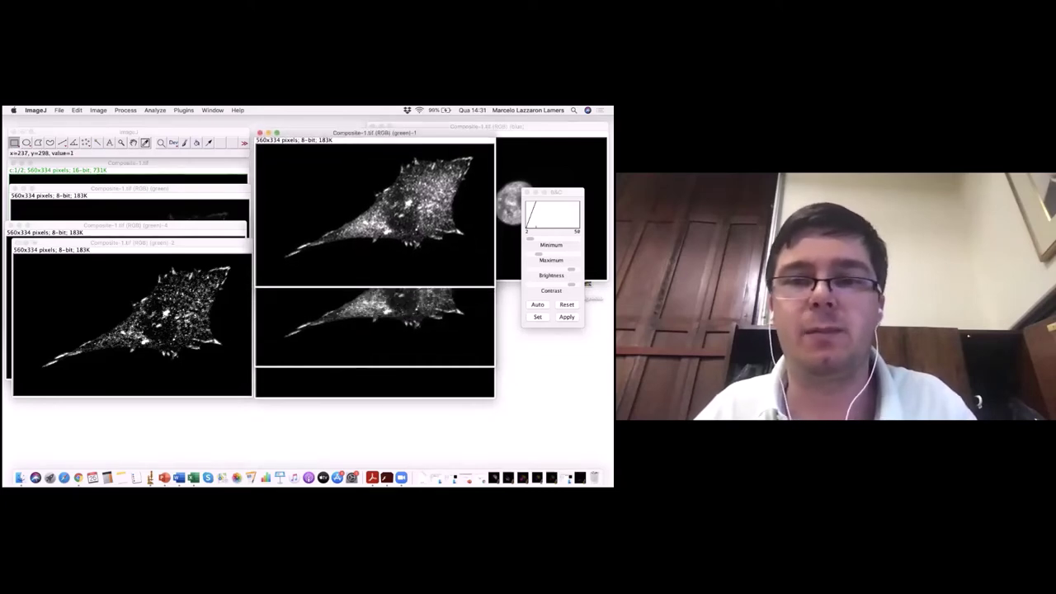
{"action": "left_click", "coordinate": [365, 297]}
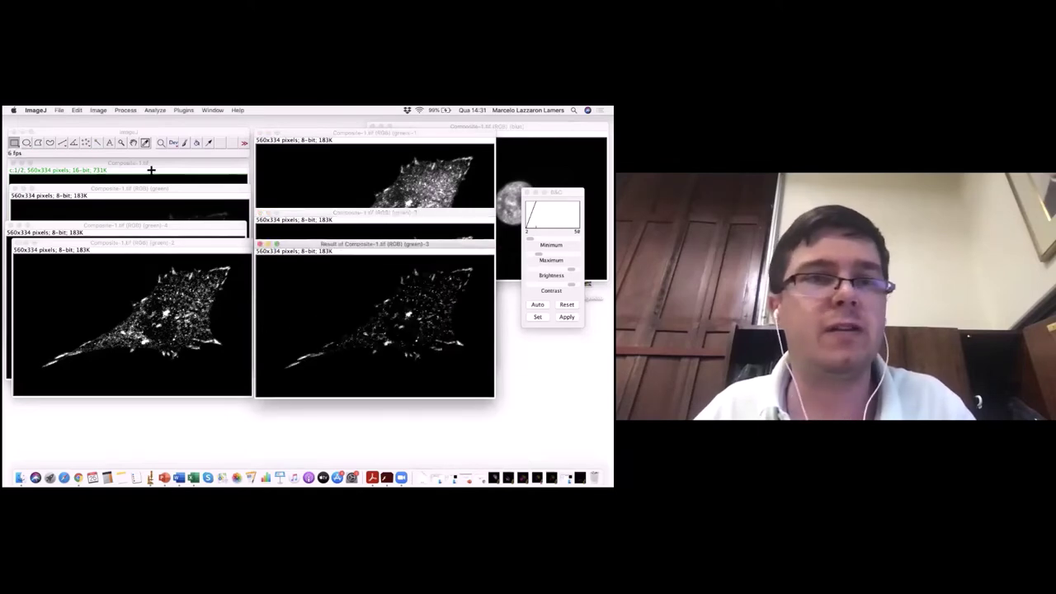
- Start a channel merge and assign Result of Composite-1.tif (RGB) (green)-3 to the green channel C2
{"action": "left_click", "coordinate": [98, 110]}
{"action": "mouse_move", "coordinate": [124, 158]}
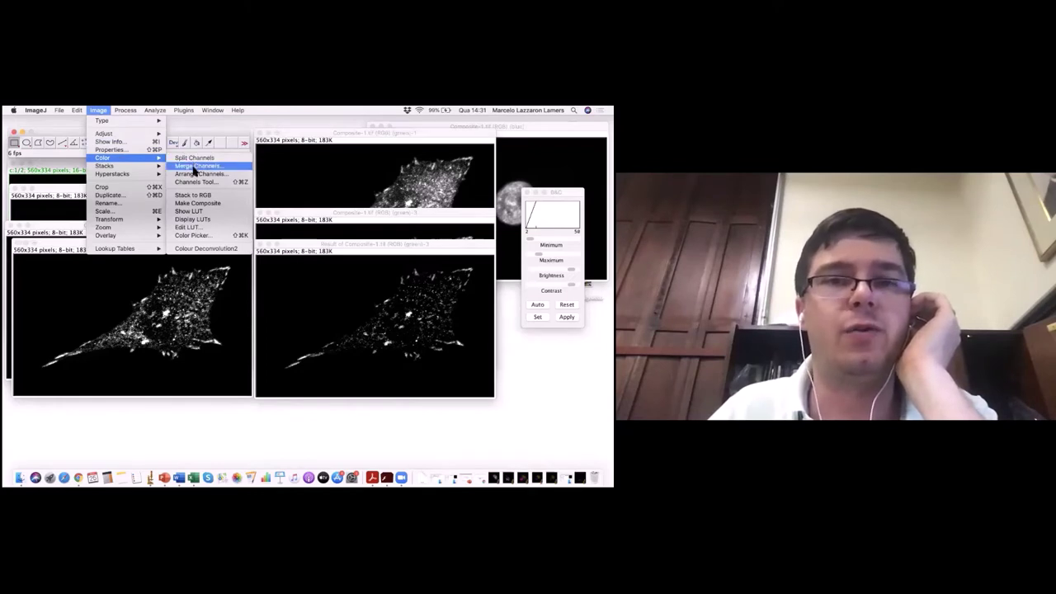
{"action": "left_click", "coordinate": [195, 168]}
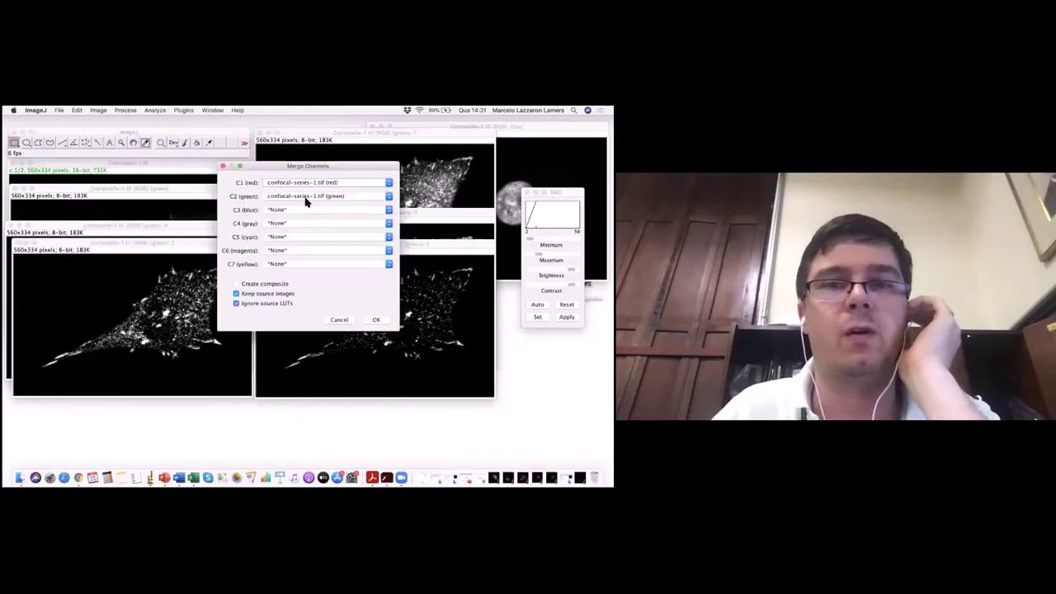
{"action": "left_click", "coordinate": [301, 184]}
{"action": "left_click", "coordinate": [301, 189]}
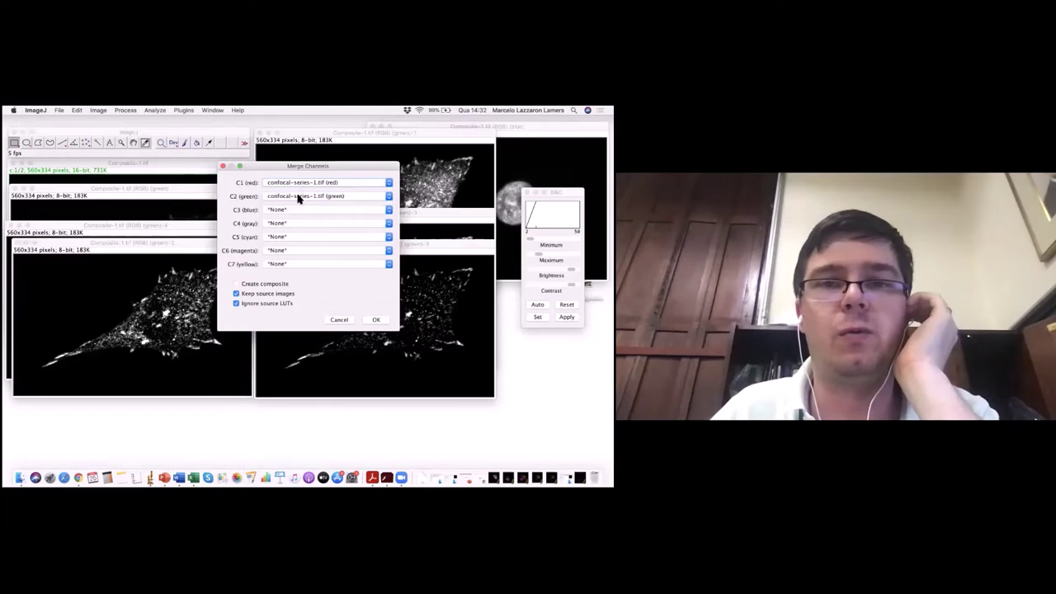
{"action": "left_click", "coordinate": [301, 196]}
{"action": "left_click", "coordinate": [244, 201]}
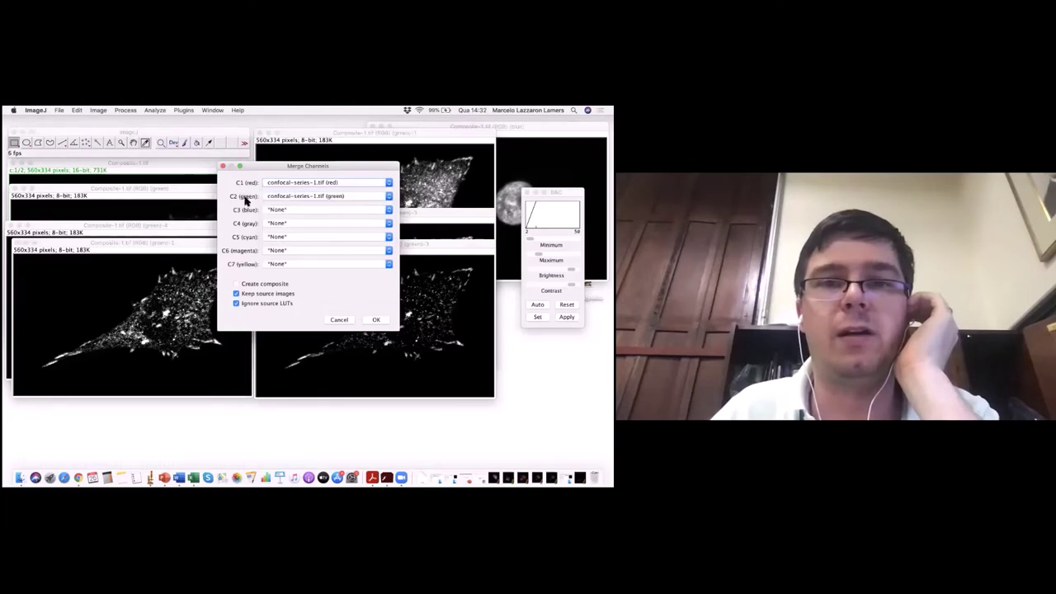
{"action": "left_click", "coordinate": [290, 198]}
{"action": "scroll", "coordinate": [355, 247], "scroll_direction": "down", "scroll_amount": 2}
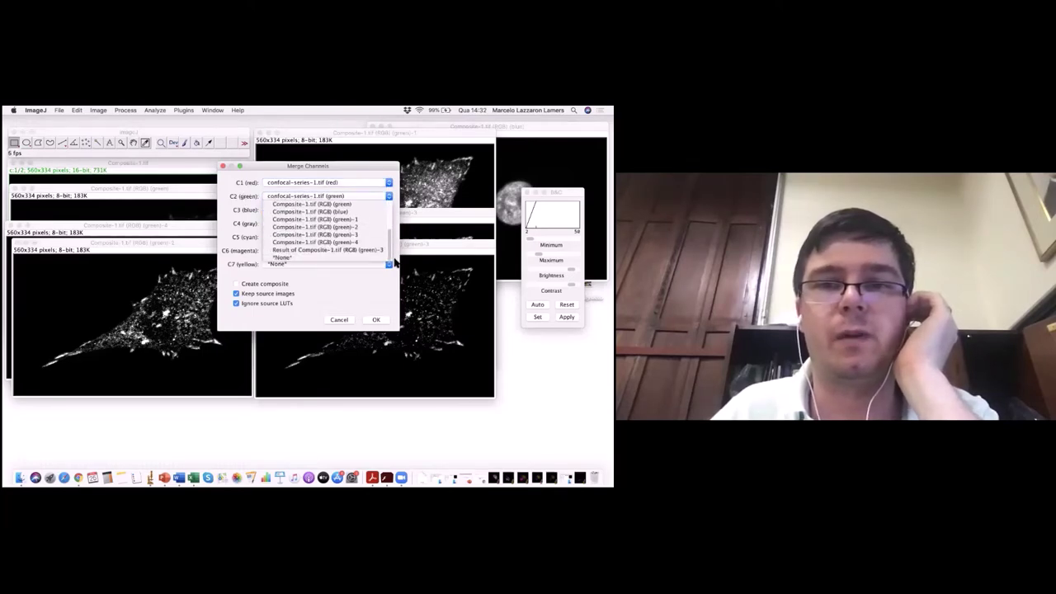
{"action": "left_click", "coordinate": [356, 250]}
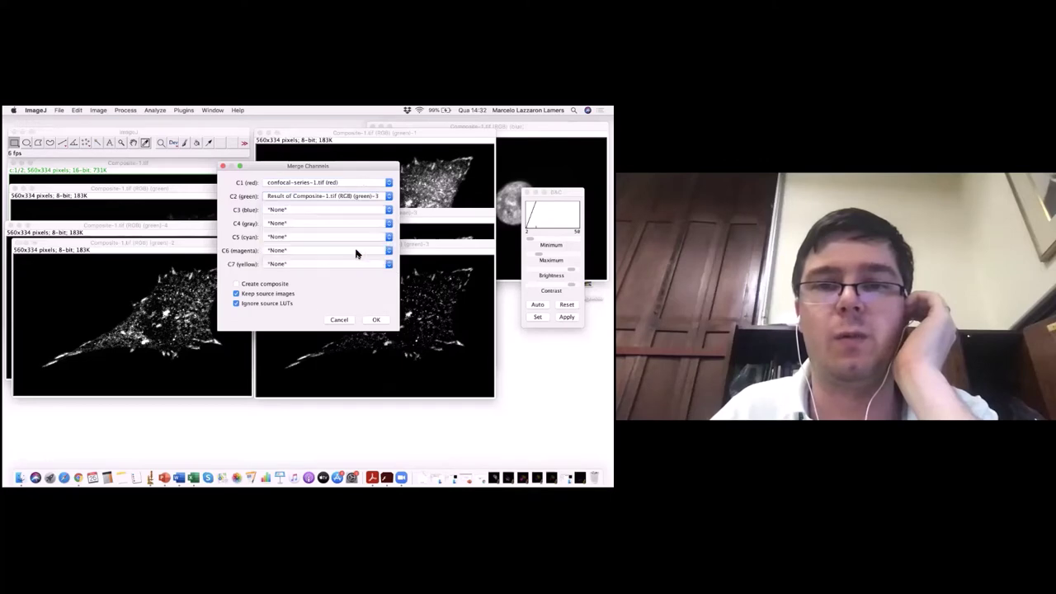
- Merge with C1 red set to *None* and C3 blue set to Composite-1.tif (RGB) (blue), placing the RGB image below the subtraction result's title area
{"action": "left_click", "coordinate": [302, 185]}
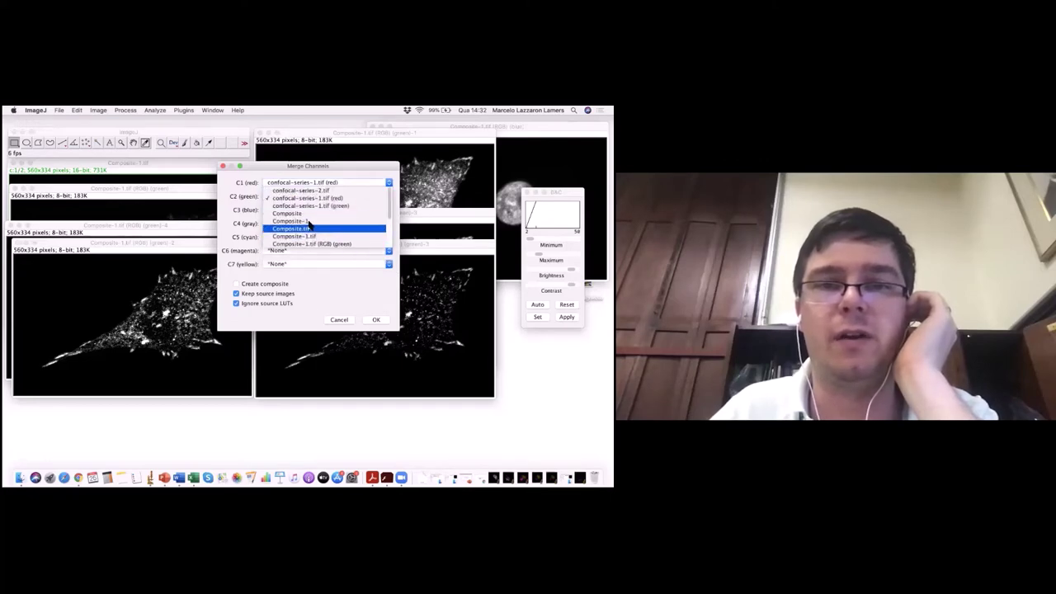
{"action": "scroll", "coordinate": [375, 218], "scroll_direction": "down", "scroll_amount": 3}
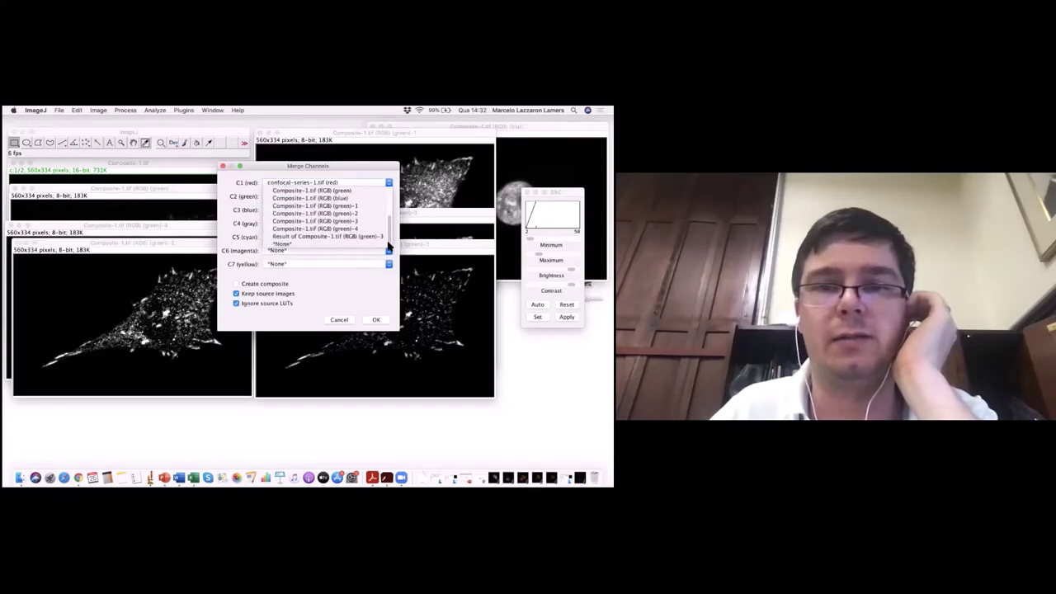
{"action": "left_click", "coordinate": [363, 244]}
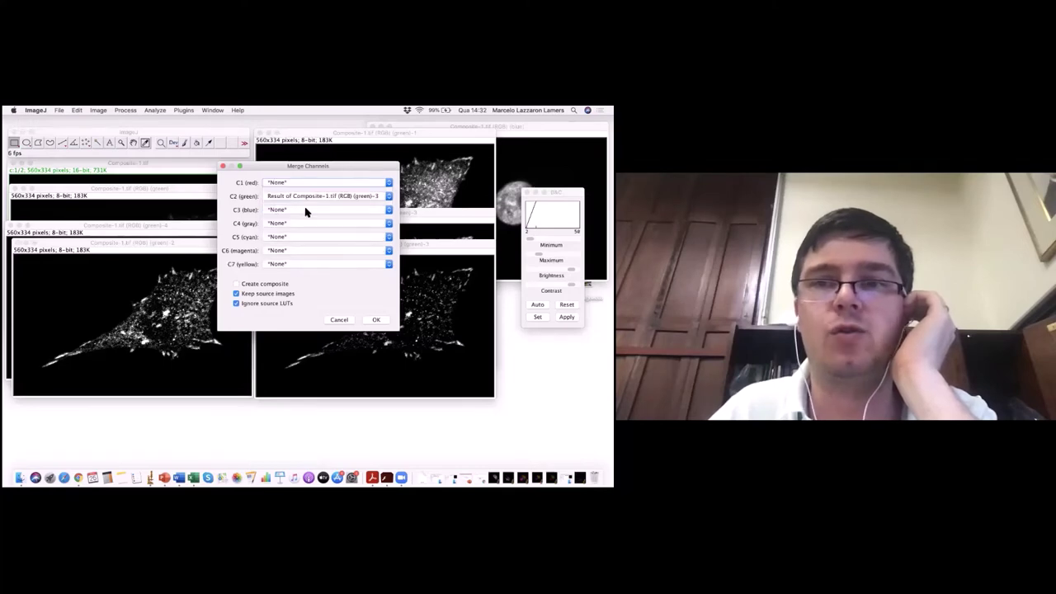
{"action": "left_click", "coordinate": [306, 212]}
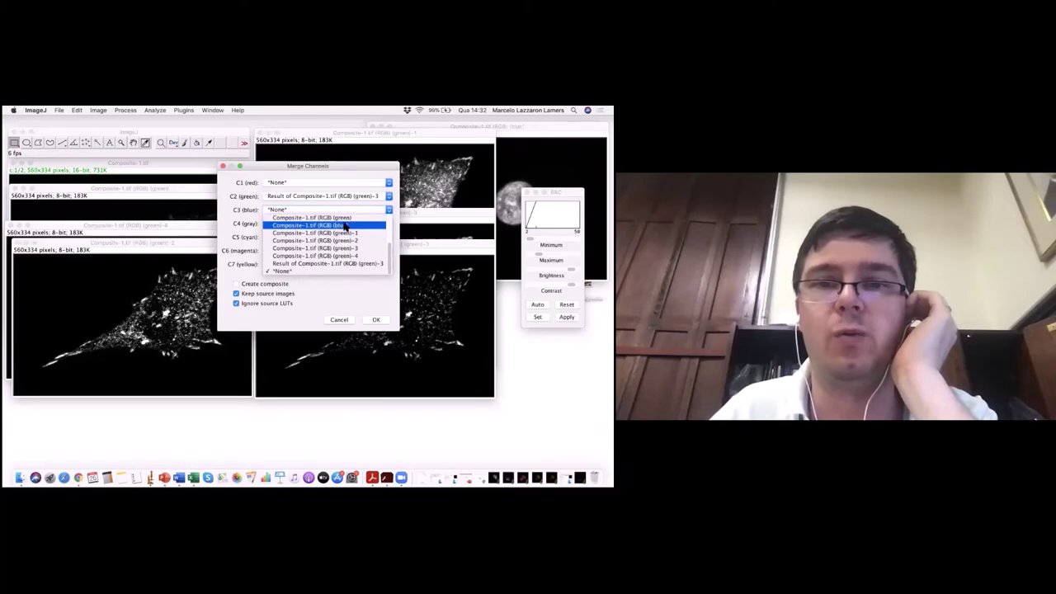
{"action": "left_click", "coordinate": [345, 226]}
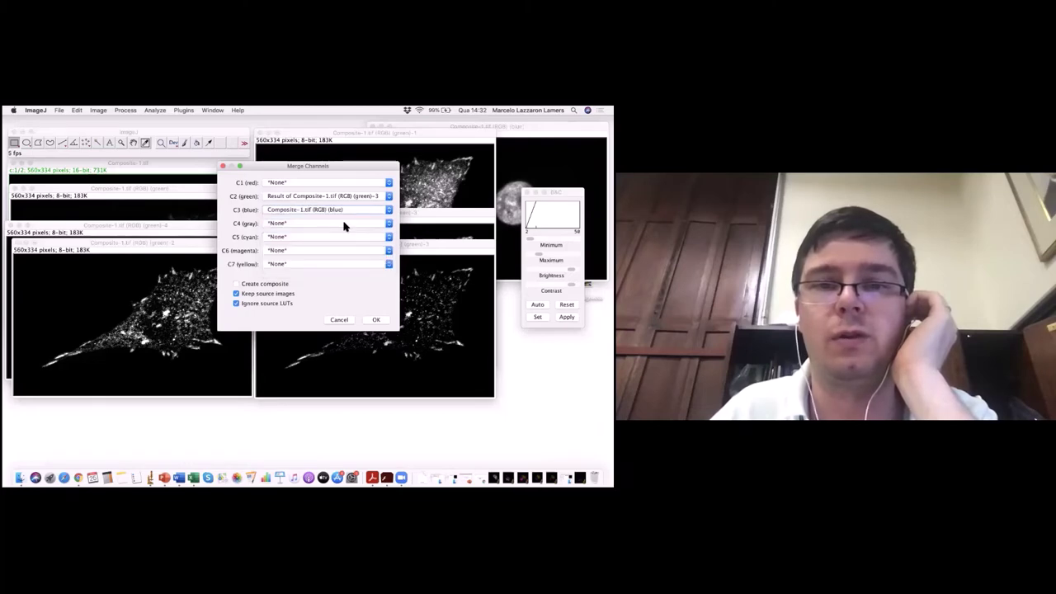
{"action": "left_click", "coordinate": [378, 319]}
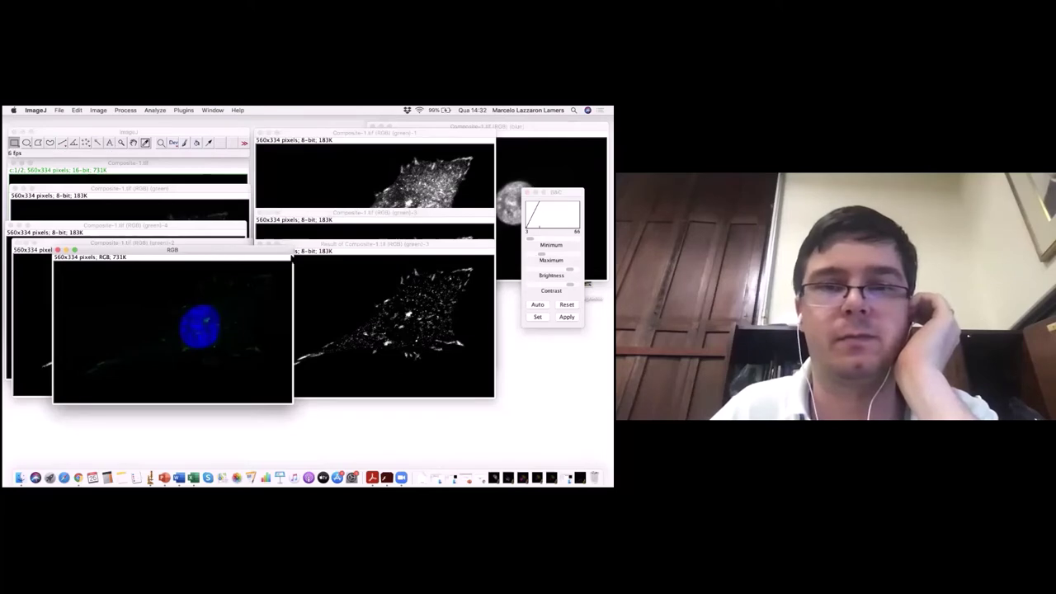
{"action": "left_click_drag", "start_coordinate": [291, 257], "coordinate": [431, 279]}
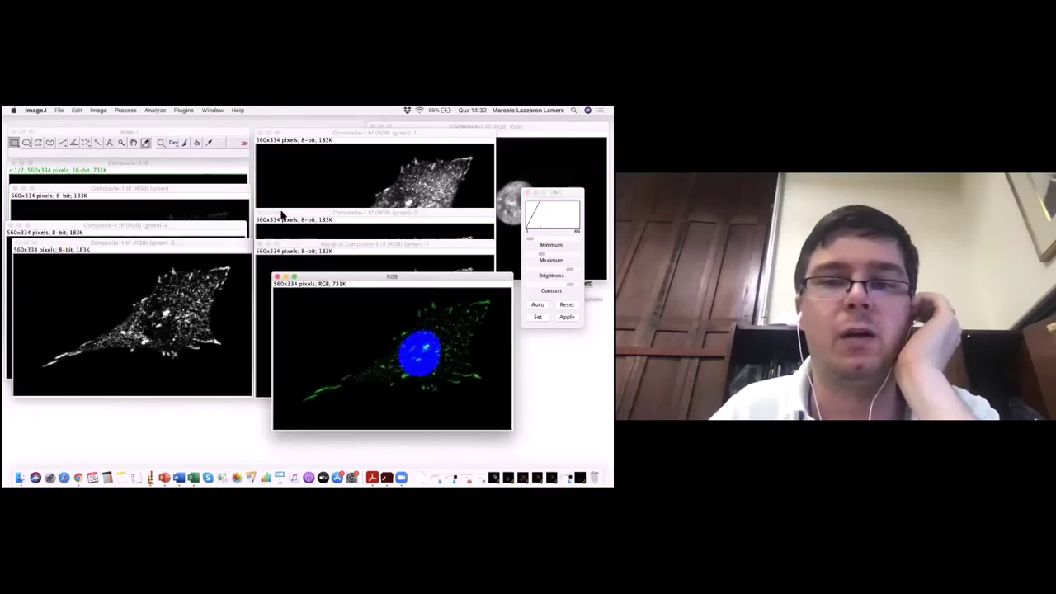
- Start a channel merge and set the red channel C1 to *None*
{"action": "left_click", "coordinate": [99, 112]}
{"action": "mouse_move", "coordinate": [127, 160]}
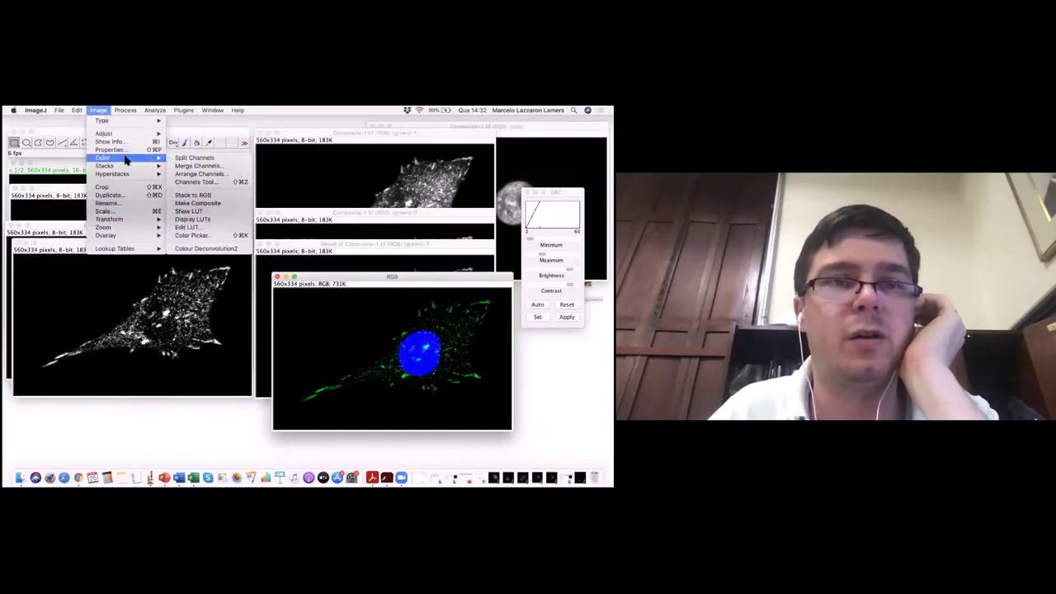
{"action": "left_click", "coordinate": [191, 168]}
{"action": "left_click_drag", "start_coordinate": [151, 229], "coordinate": [100, 239]}
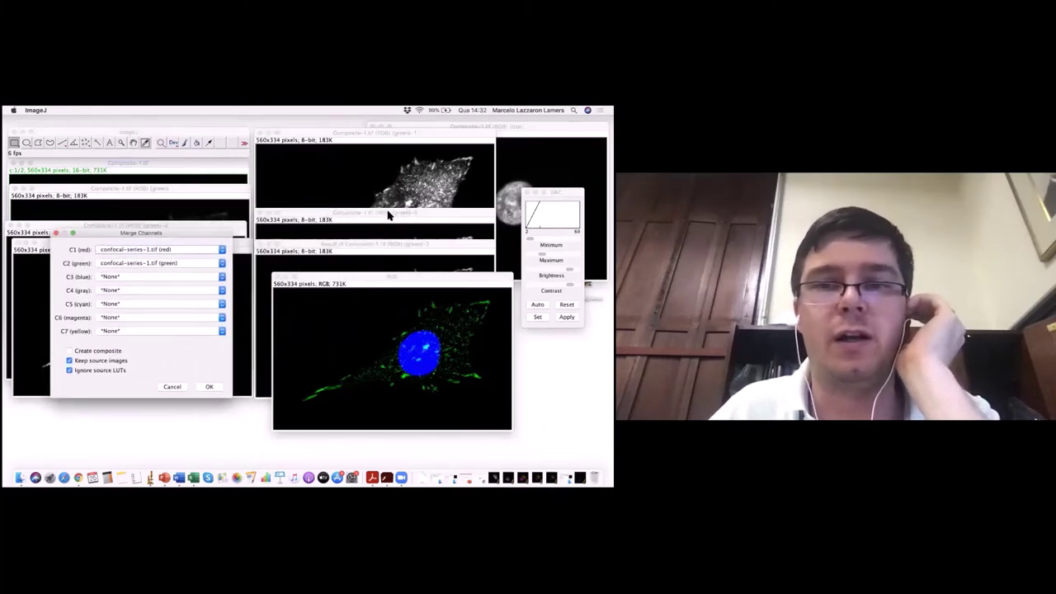
{"action": "left_click", "coordinate": [200, 253]}
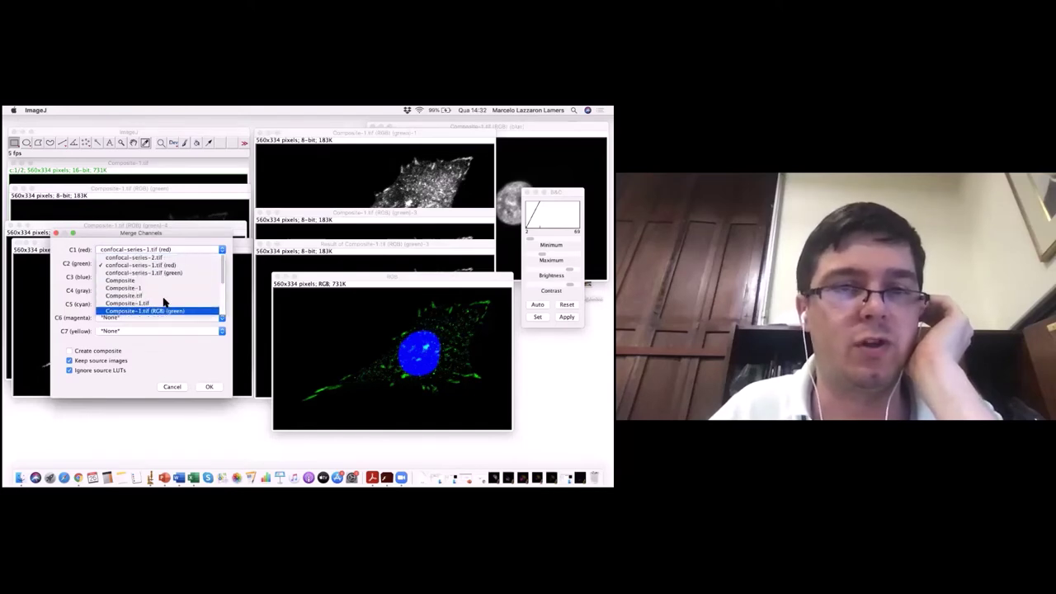
{"action": "scroll", "coordinate": [138, 311], "scroll_direction": "down", "scroll_amount": 3}
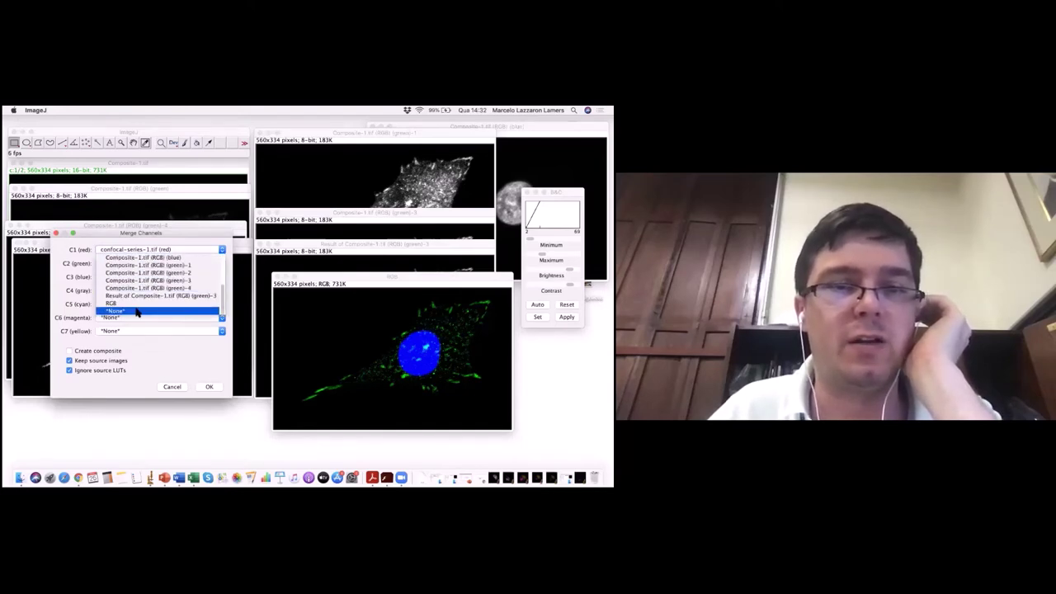
{"action": "left_click", "coordinate": [137, 311]}
- Merge Composite-1.tif (RGB) (green)-1 as green with Composite-1.tif (RGB) (blue) as blue, and align the two RGB images side by side
{"action": "left_click", "coordinate": [151, 264]}
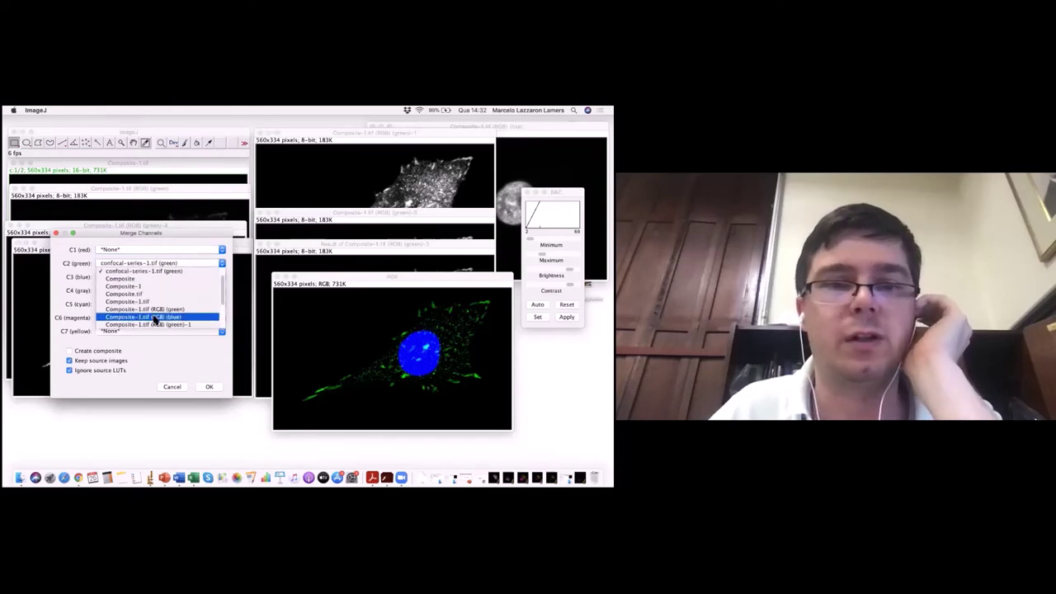
{"action": "left_click", "coordinate": [155, 325]}
{"action": "left_click", "coordinate": [146, 279]}
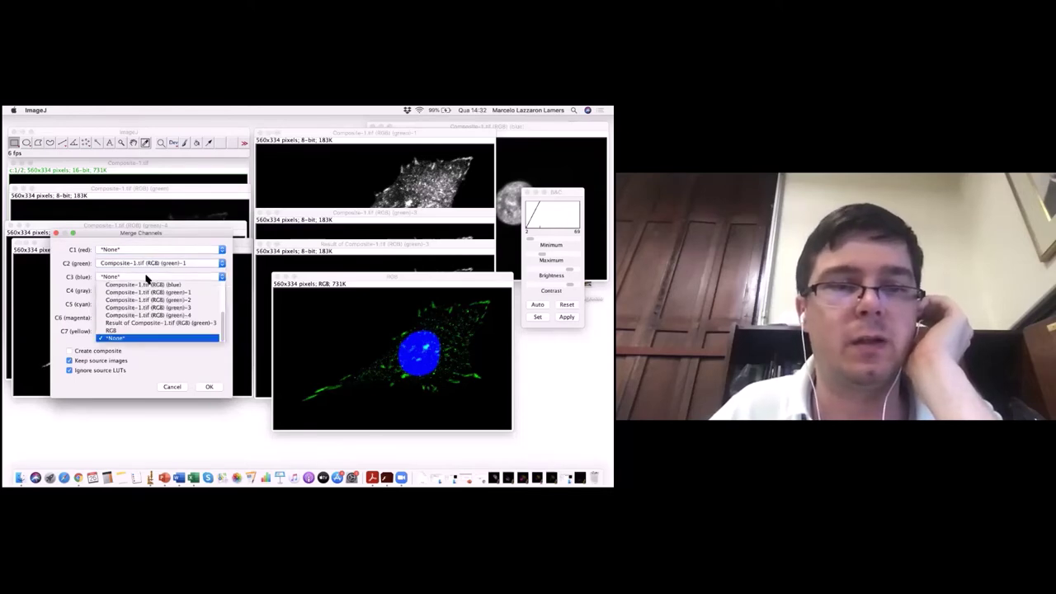
{"action": "scroll", "coordinate": [144, 313], "scroll_direction": "up", "scroll_amount": 3}
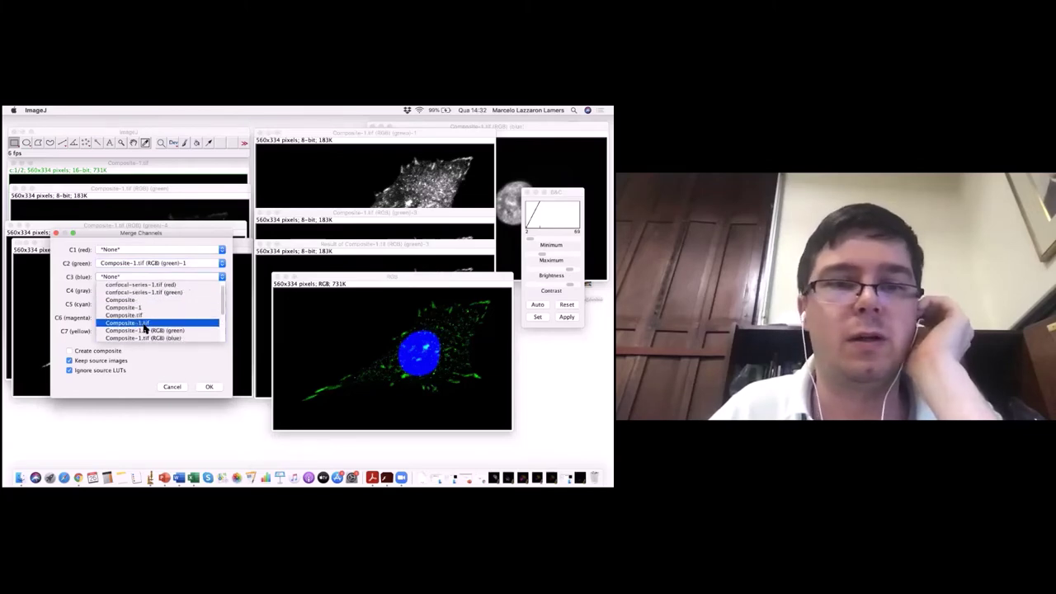
{"action": "left_click", "coordinate": [148, 338]}
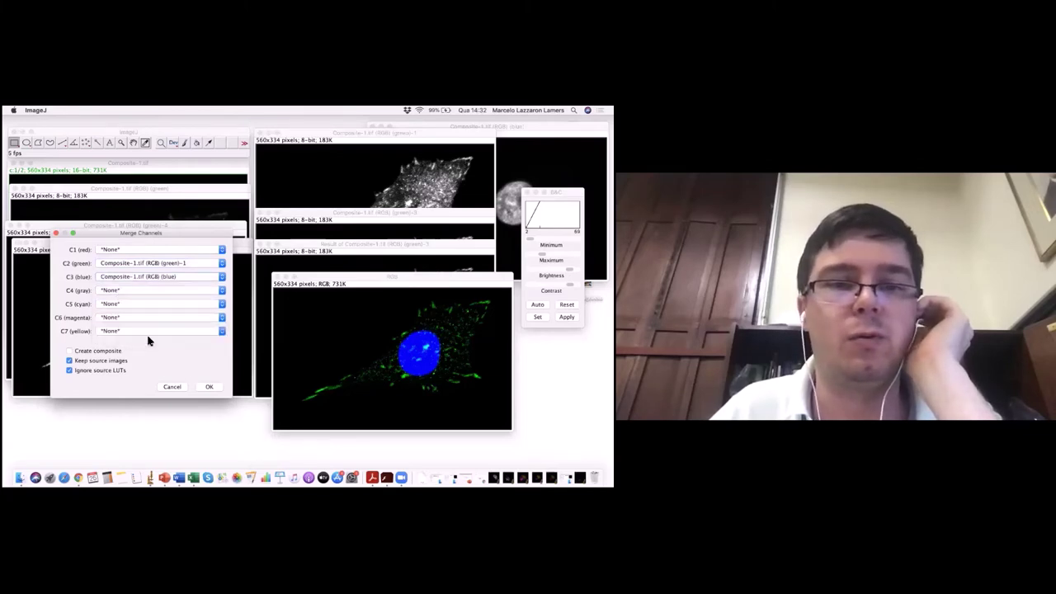
{"action": "left_click", "coordinate": [210, 387]}
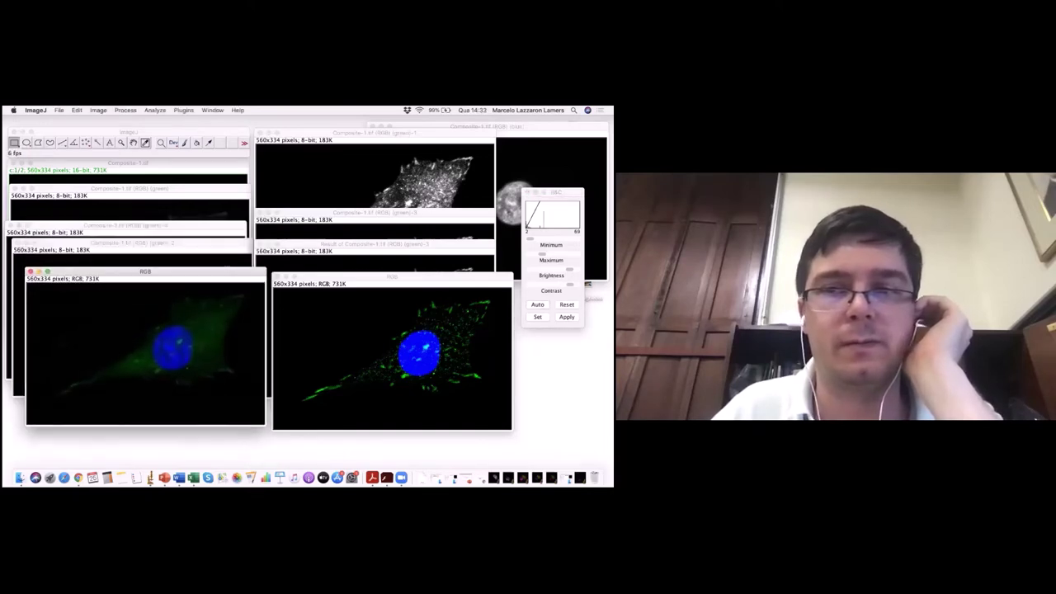
{"action": "left_click_drag", "start_coordinate": [340, 282], "coordinate": [337, 274]}
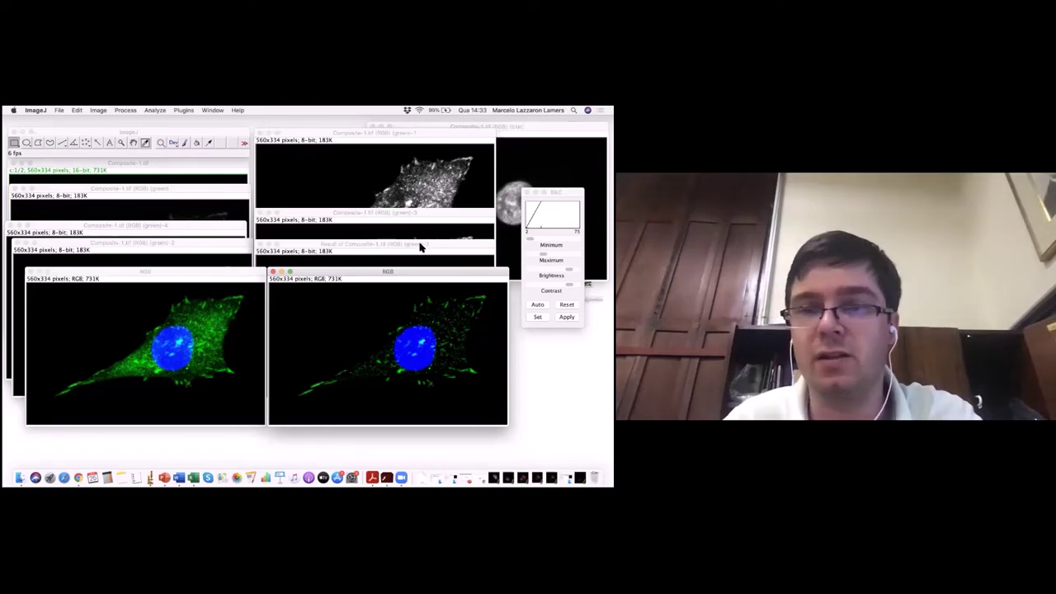
- Bring the Result of Composite-1.tif (RGB) (green)-3 image forward and close the green-1 and green-2 images without saving
{"action": "left_click", "coordinate": [361, 246]}
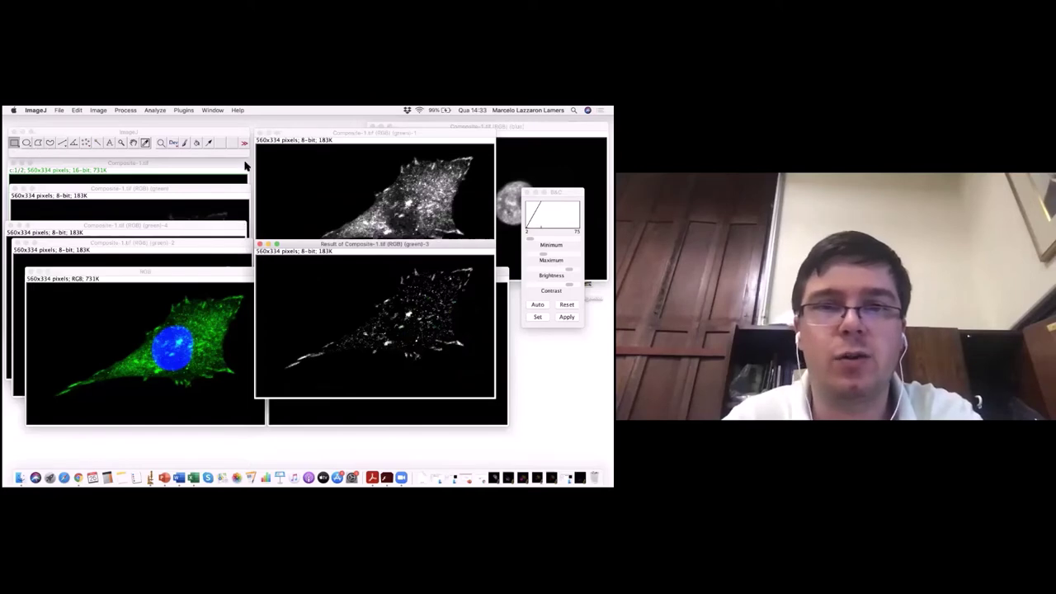
{"action": "left_click", "coordinate": [260, 133]}
{"action": "left_click", "coordinate": [18, 243]}
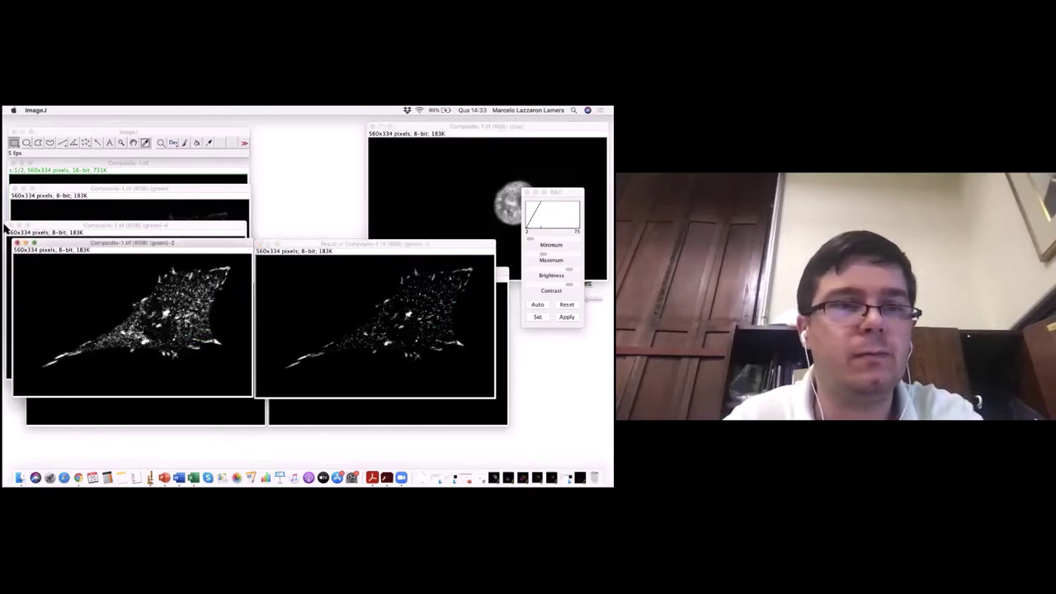
{"action": "key", "text": "super+w"}
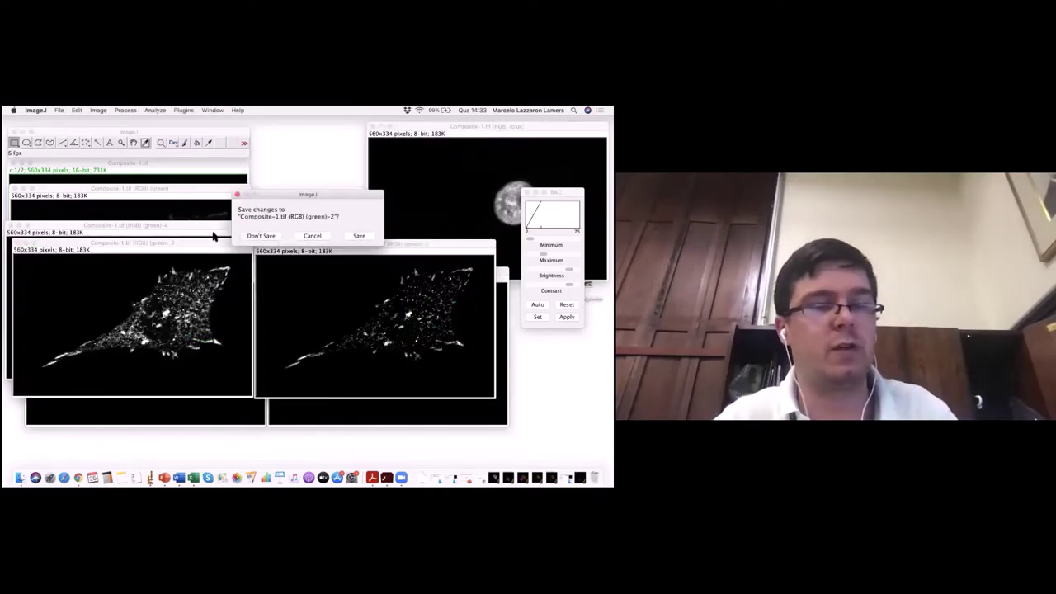
{"action": "left_click", "coordinate": [267, 236]}
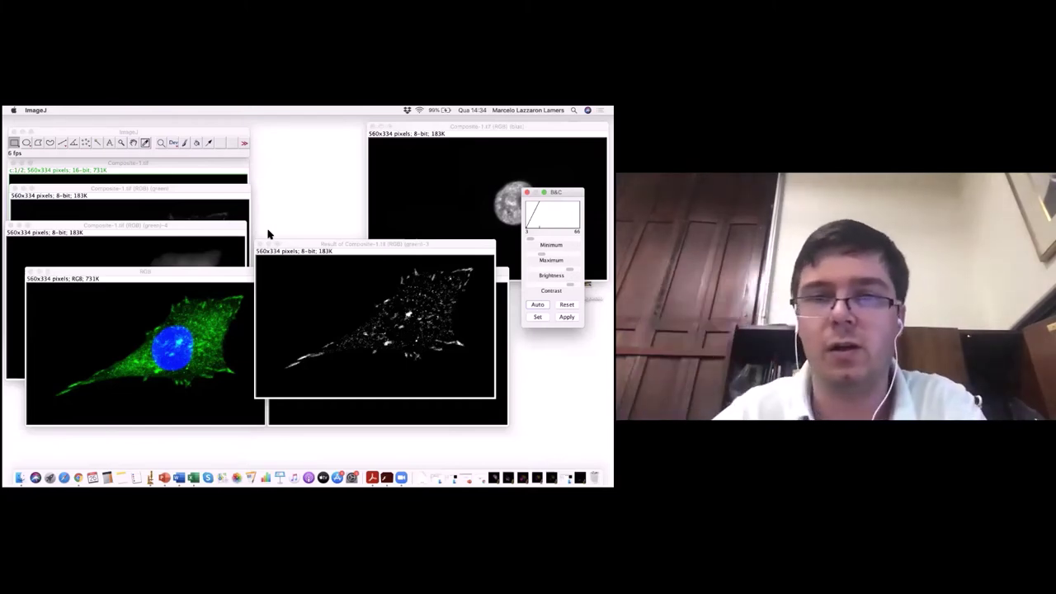
- Close the blurred Composite-1.tif (RGB) (green)-4 image without saving changes
{"action": "left_click", "coordinate": [79, 230]}
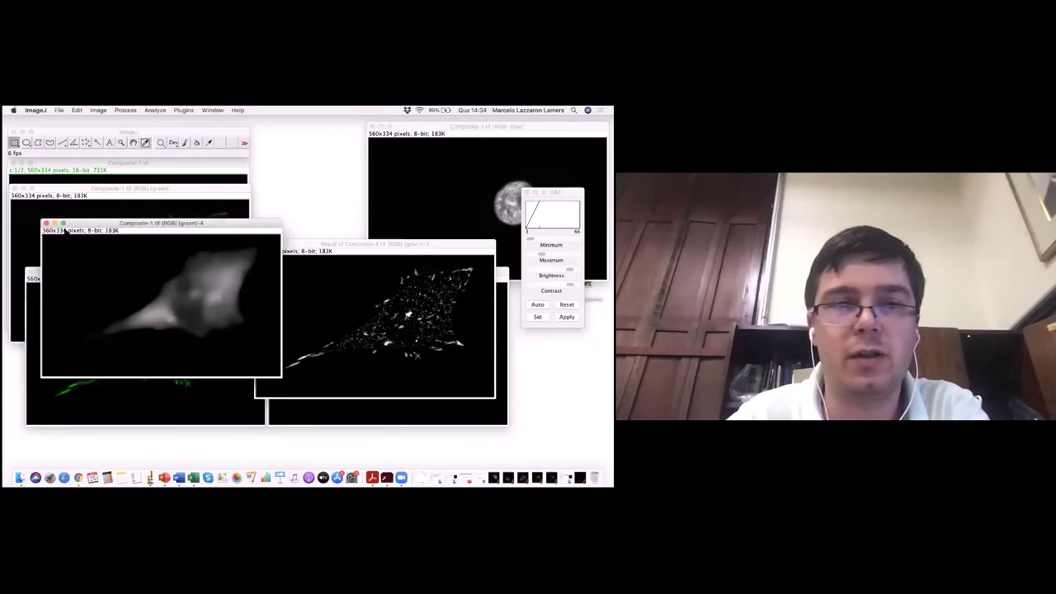
{"action": "left_click", "coordinate": [47, 224]}
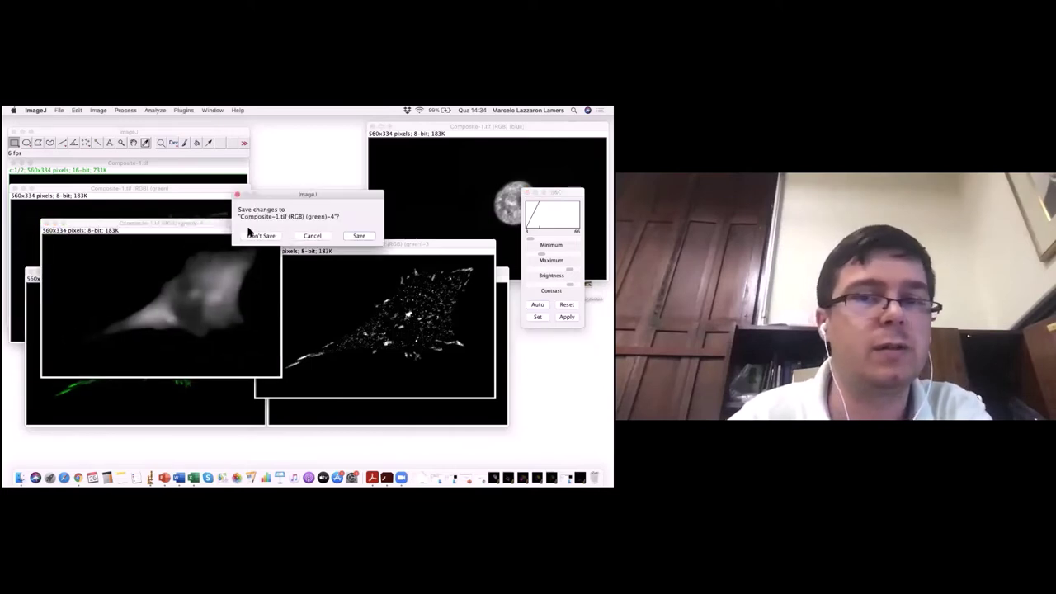
{"action": "left_click", "coordinate": [257, 236]}
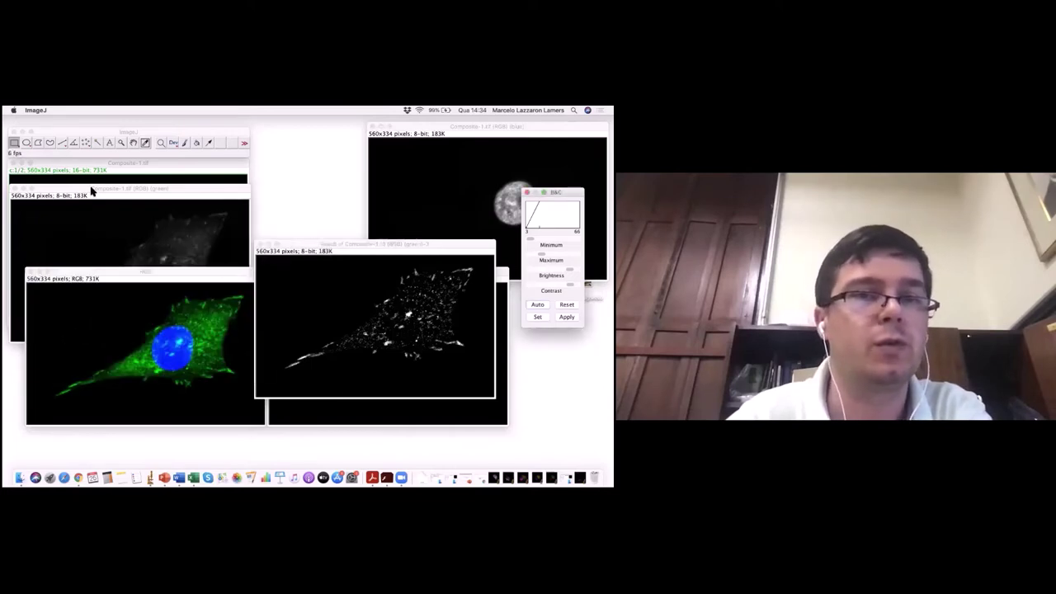
- Close the blue channel image and both merged RGB images, moving the result image clear of them
{"action": "left_click", "coordinate": [427, 132]}
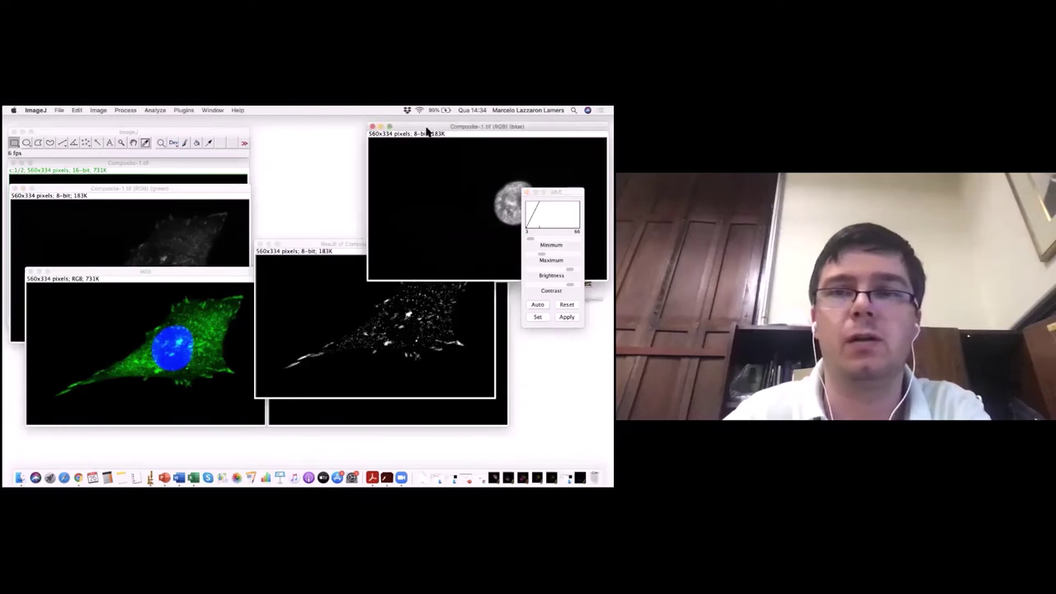
{"action": "left_click", "coordinate": [373, 129]}
{"action": "left_click_drag", "start_coordinate": [432, 239], "coordinate": [435, 139]}
{"action": "left_click", "coordinate": [273, 271]}
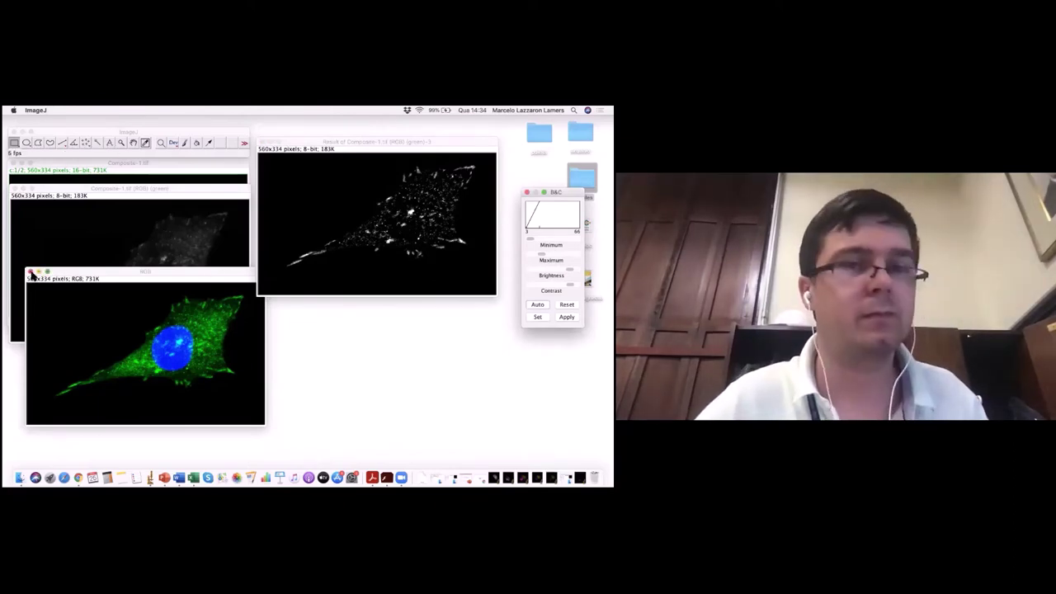
{"action": "left_click", "coordinate": [29, 272]}
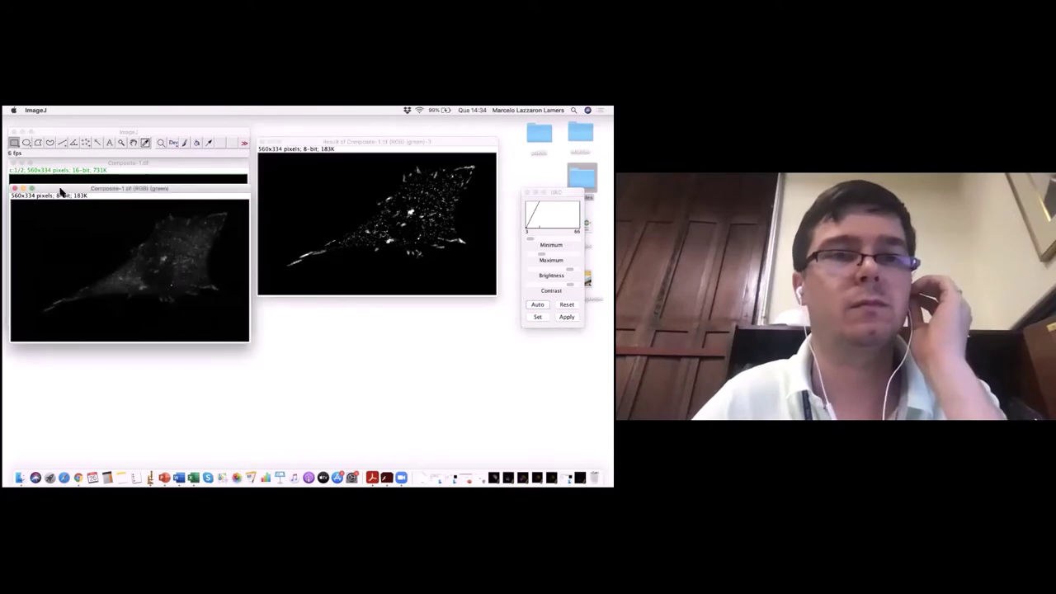
- Close the Composite-1.tif (RGB) (green) image and the Composite-1.tif image, leaving only the background-subtracted result open
{"action": "left_click_drag", "start_coordinate": [61, 191], "coordinate": [61, 215]}
{"action": "left_click", "coordinate": [370, 141]}
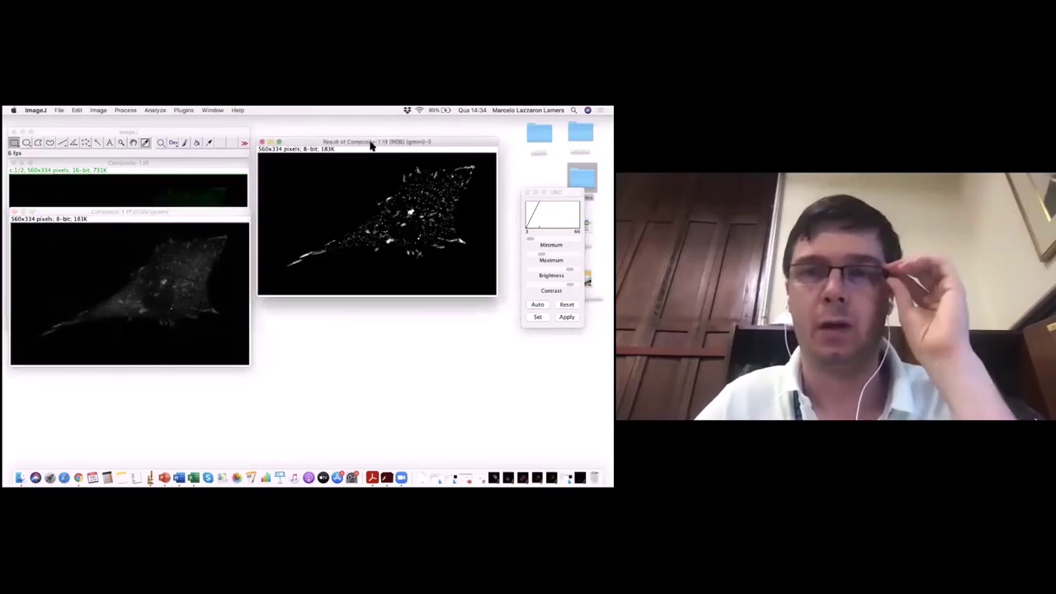
{"action": "left_click_drag", "start_coordinate": [342, 142], "coordinate": [316, 205]}
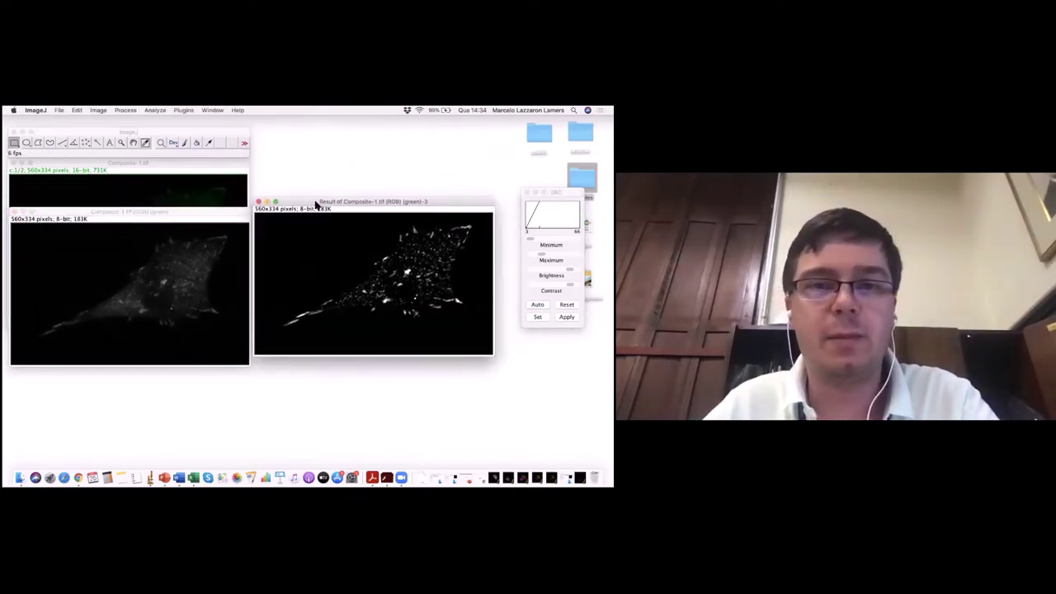
{"action": "left_click", "coordinate": [14, 212]}
{"action": "left_click", "coordinate": [13, 164]}
- Duplicate the Result of Composite-1.tif (RGB) (green)-3 image under the suggested title and place both copies side by side
{"action": "left_click_drag", "start_coordinate": [302, 203], "coordinate": [72, 171]}
{"action": "key", "text": "super+shift+d"}
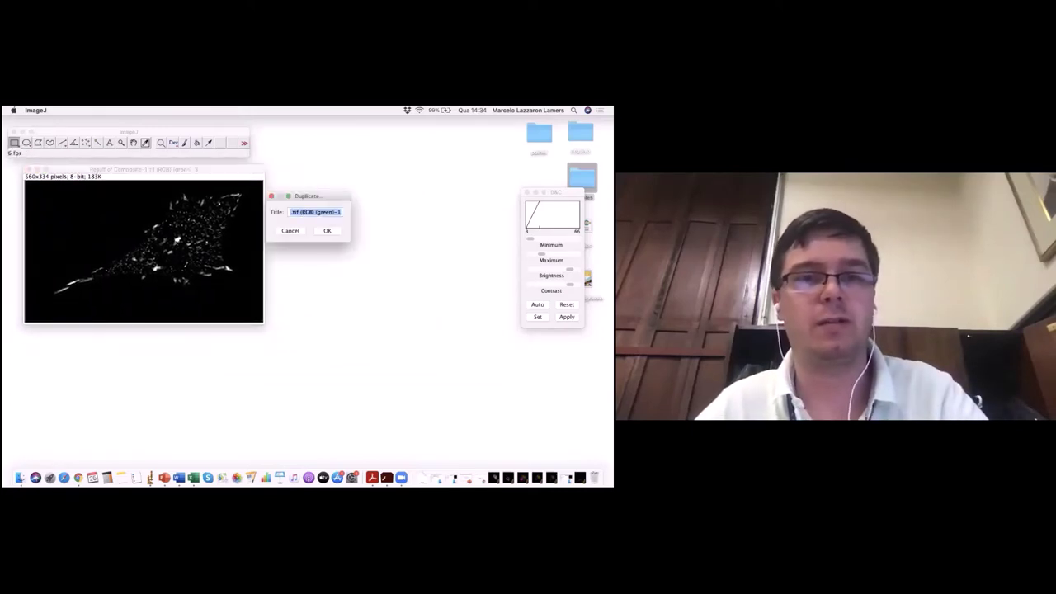
{"action": "left_click", "coordinate": [328, 232]}
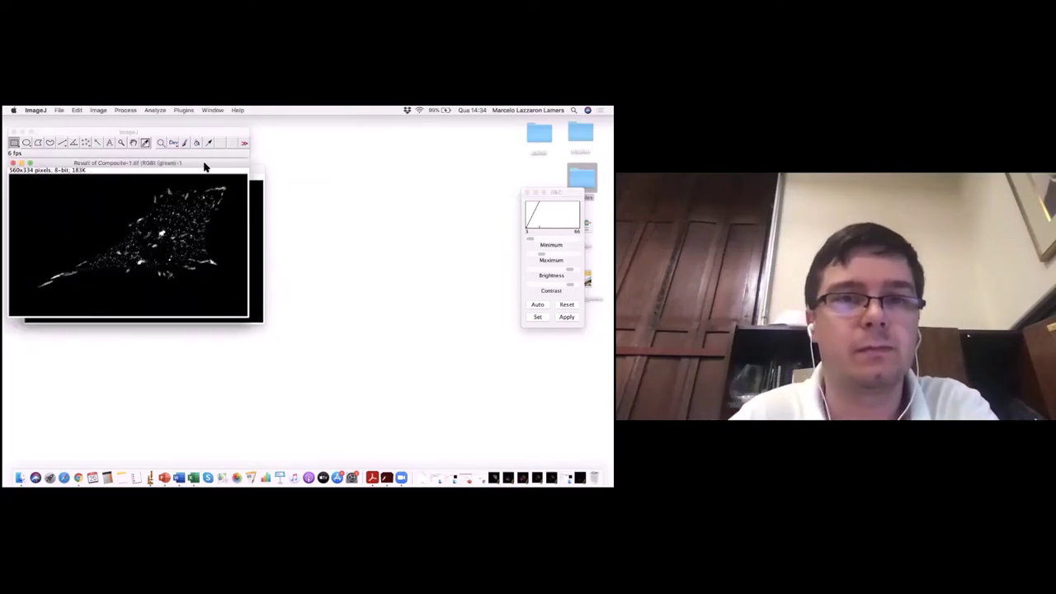
{"action": "left_click_drag", "start_coordinate": [305, 181], "coordinate": [372, 172]}
{"action": "left_click_drag", "start_coordinate": [241, 174], "coordinate": [220, 165]}
{"action": "left_click_drag", "start_coordinate": [351, 175], "coordinate": [337, 170]}
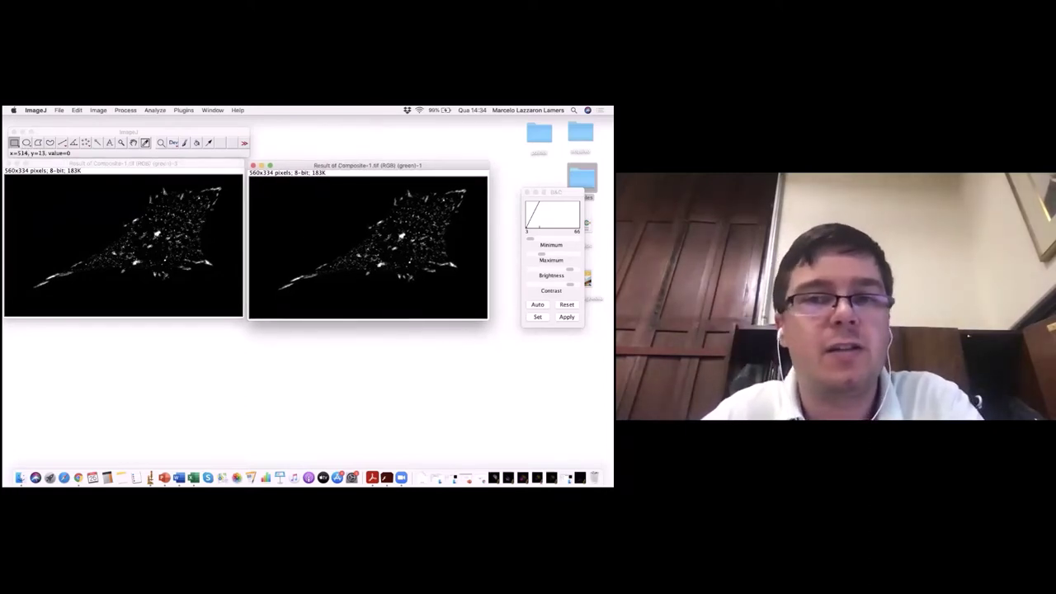
- Apply a Threshold preview to the duplicate image using the Default method, red overlay and dark background
{"action": "left_click", "coordinate": [98, 110]}
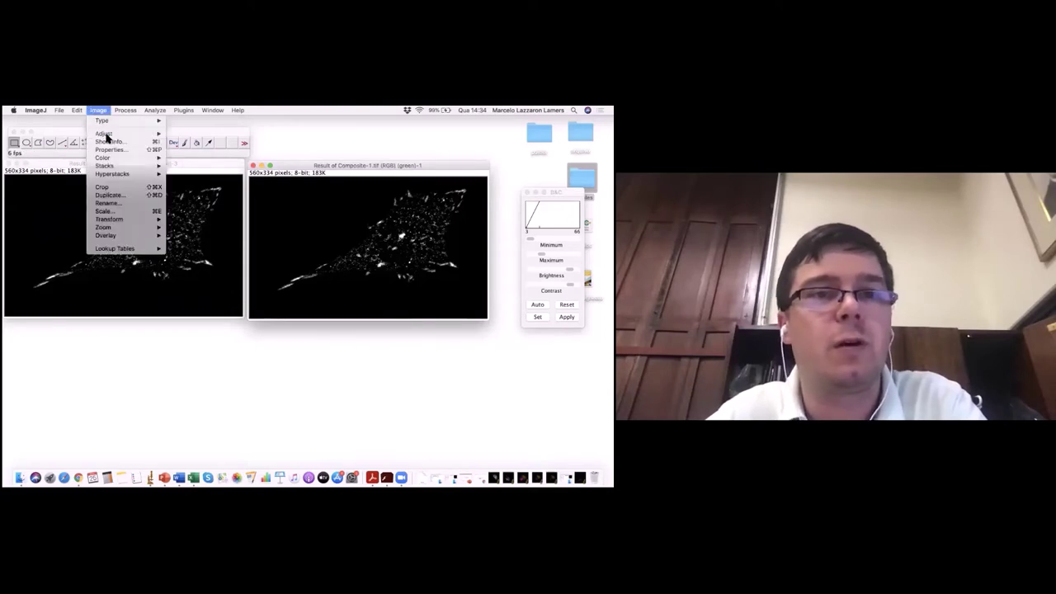
{"action": "mouse_move", "coordinate": [107, 161]}
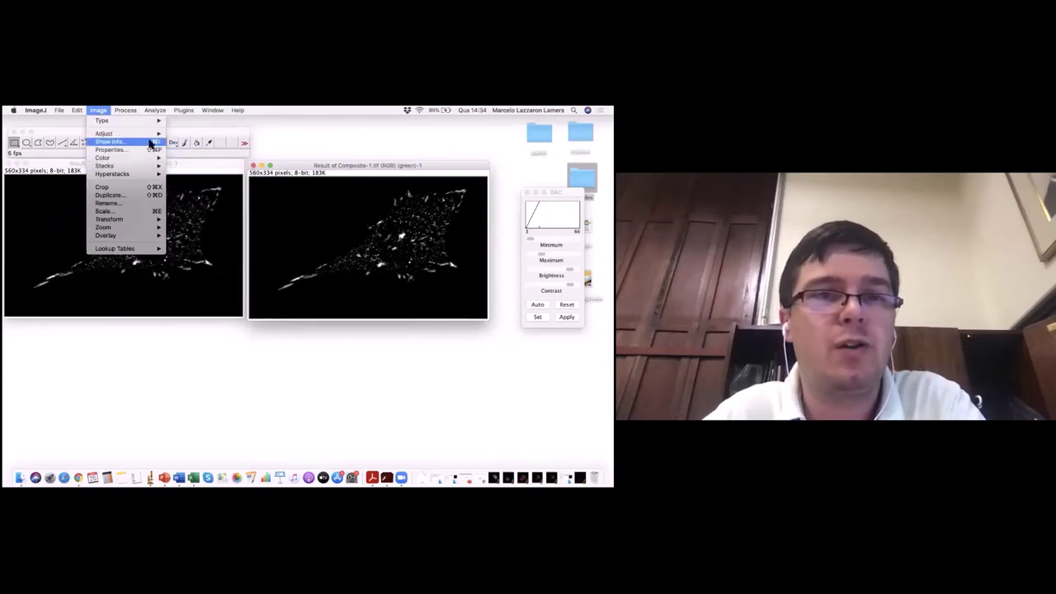
{"action": "mouse_move", "coordinate": [153, 133]}
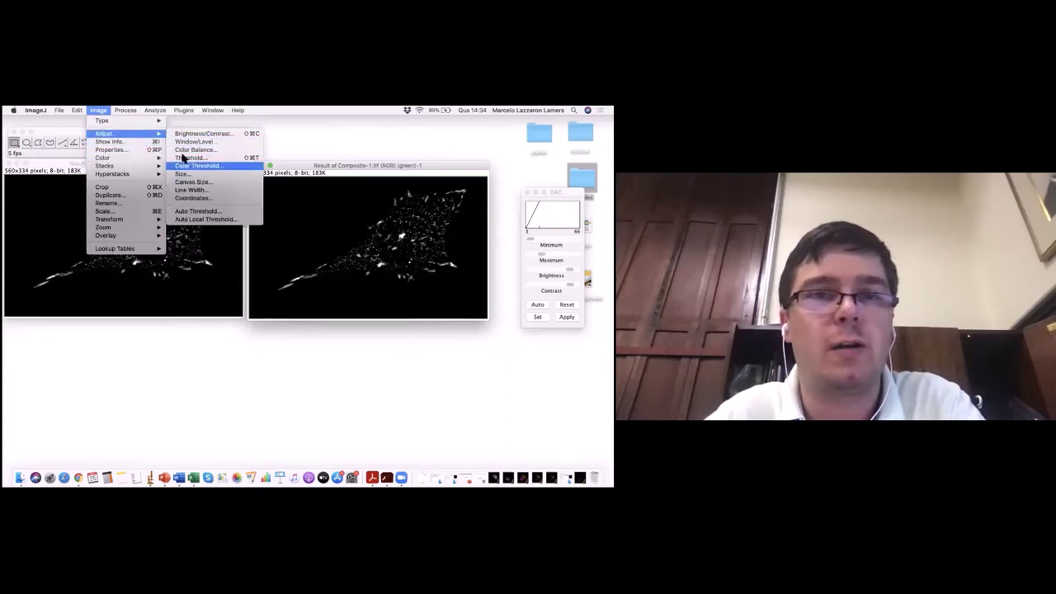
{"action": "left_click", "coordinate": [189, 158]}
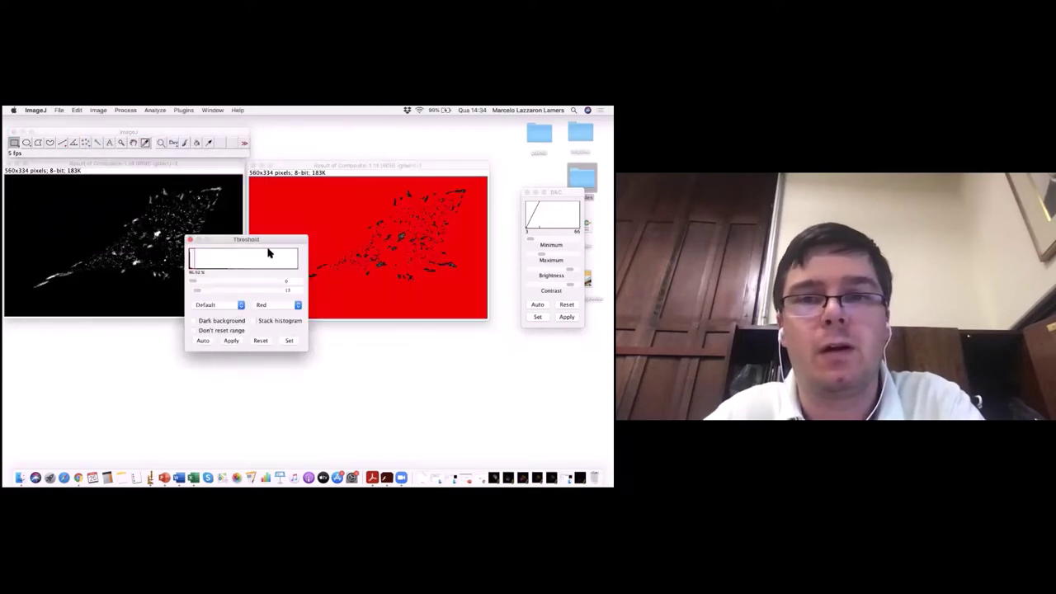
{"action": "left_click_drag", "start_coordinate": [268, 245], "coordinate": [462, 324]}
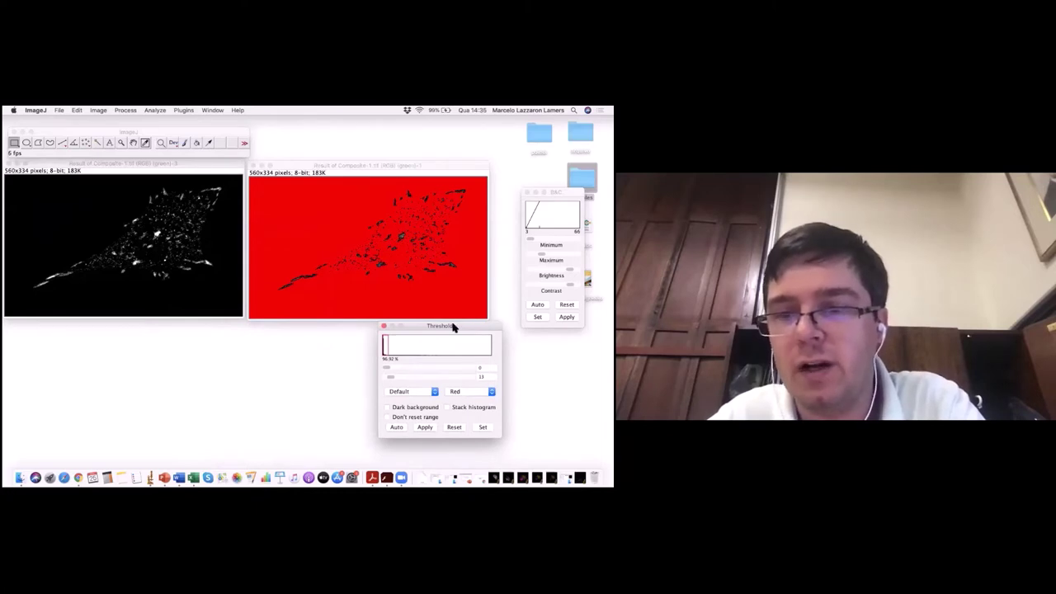
{"action": "left_click", "coordinate": [387, 408]}
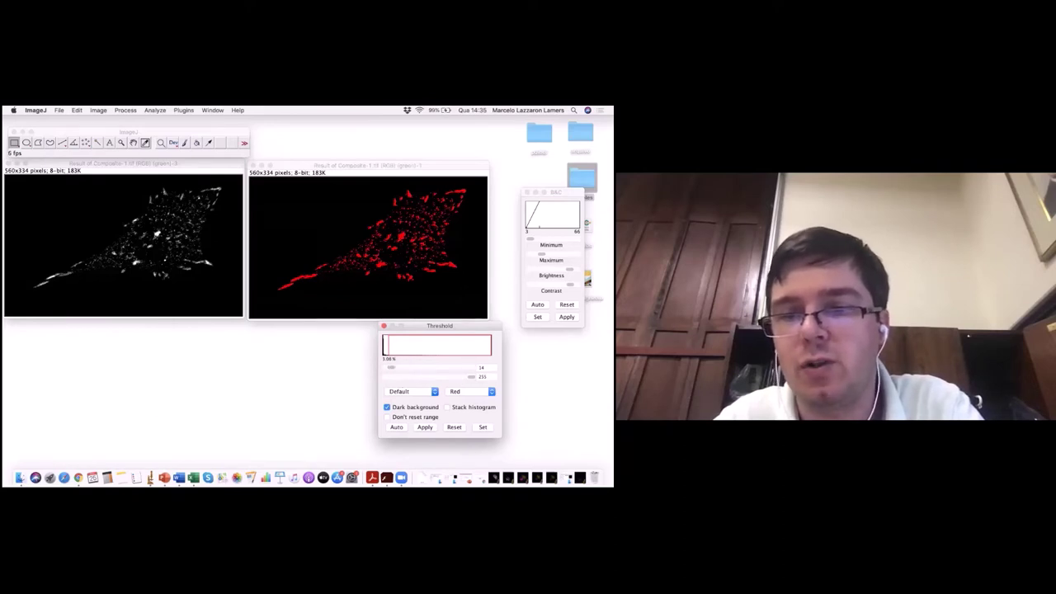
- Reduce the upper threshold limit to 20 and magnify the duplicate image to 150% around the cell body
{"action": "left_click_drag", "start_coordinate": [471, 377], "coordinate": [407, 376]}
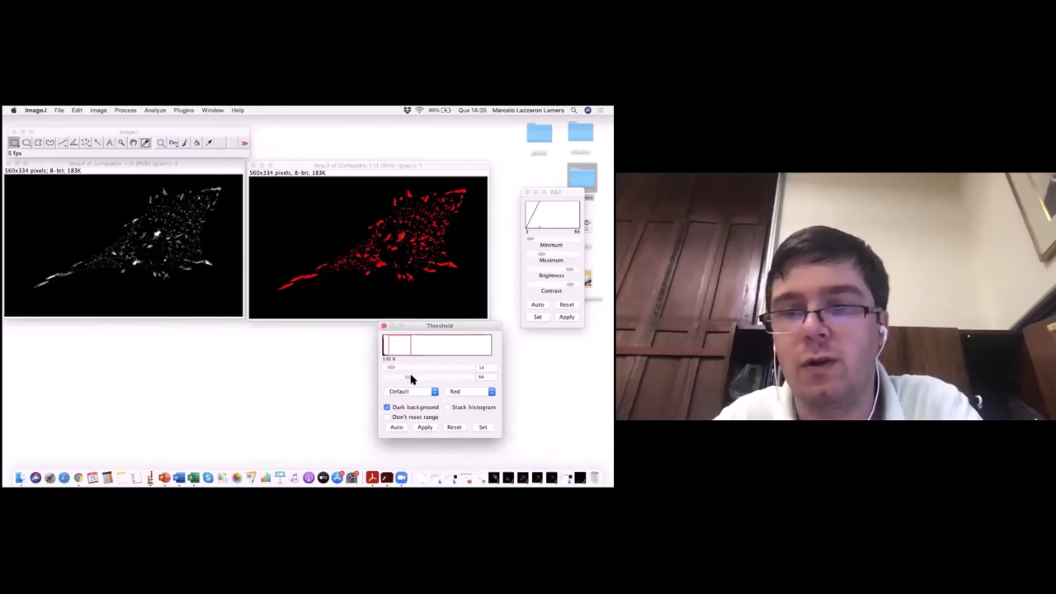
{"action": "left_click_drag", "start_coordinate": [412, 378], "coordinate": [391, 377]}
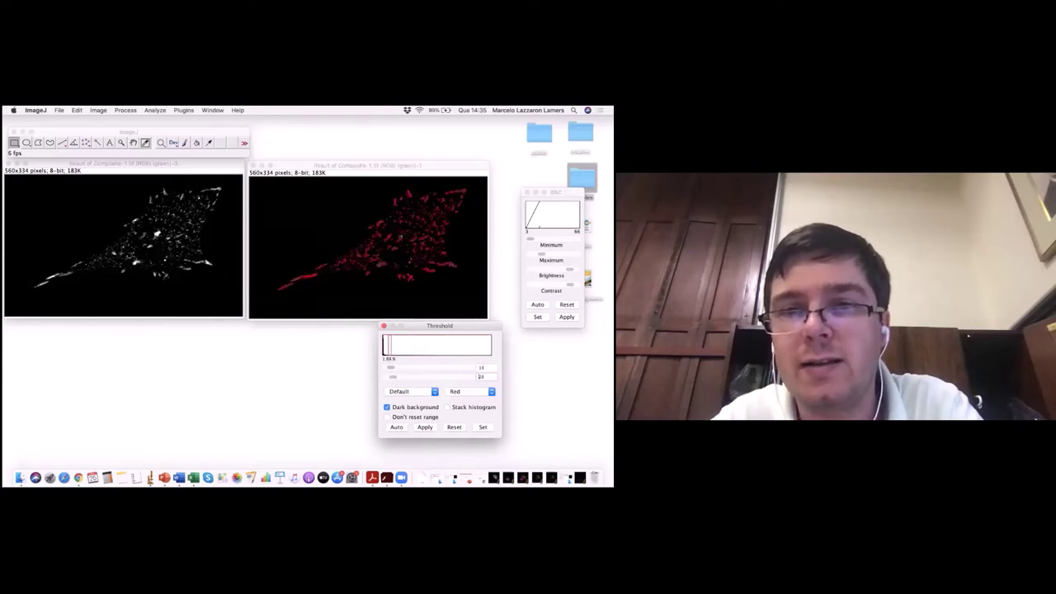
{"action": "left_click", "coordinate": [122, 142]}
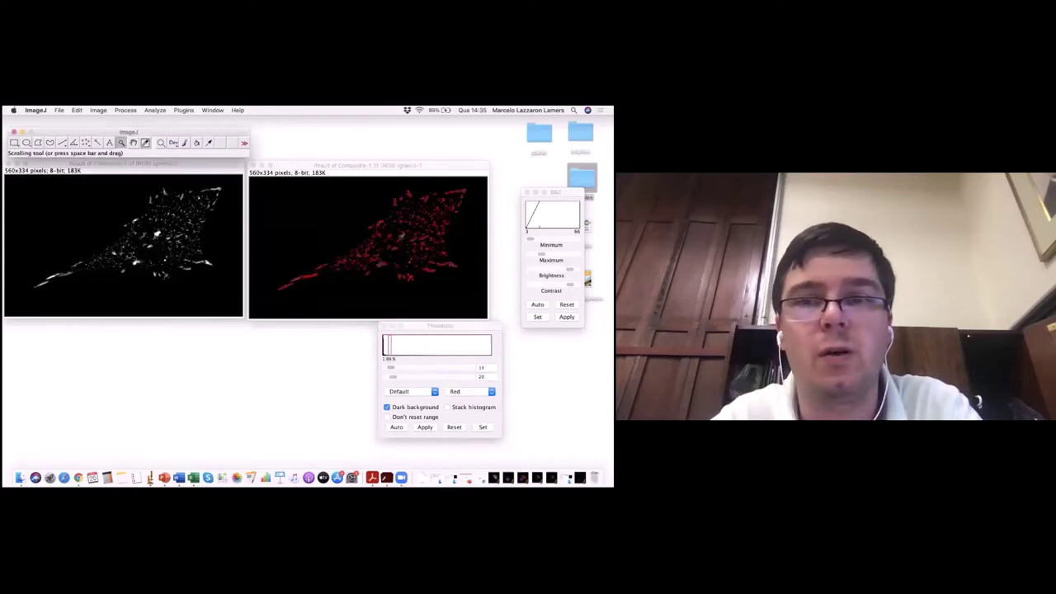
{"action": "left_click", "coordinate": [406, 227]}
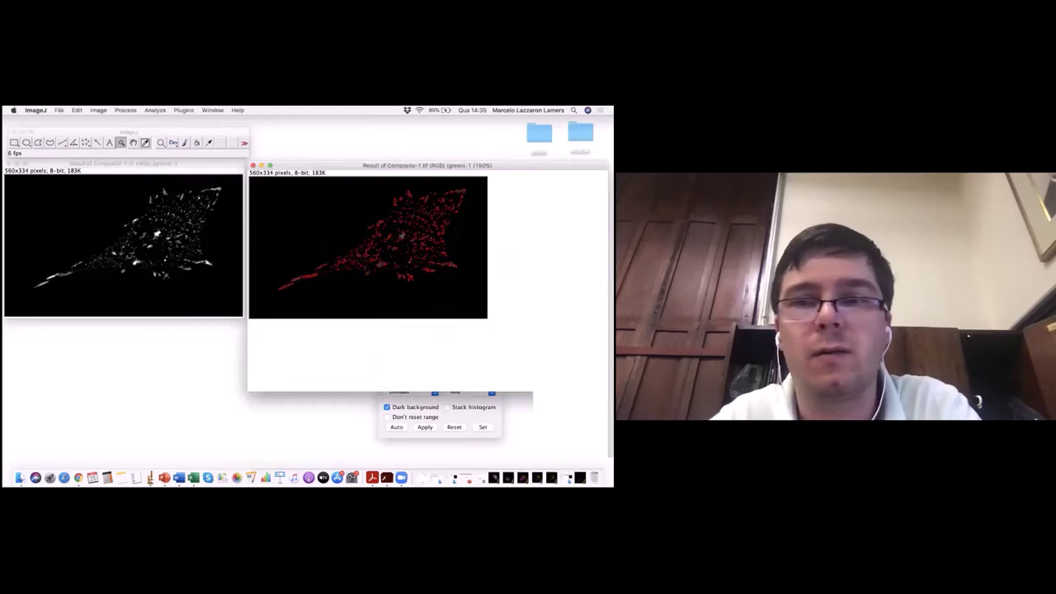
- Raise the duplicate's upper threshold limit to 143 so the brightest structures are included, and return the view to the whole cell
{"action": "left_click", "coordinate": [483, 278]}
{"action": "left_click", "coordinate": [484, 278]}
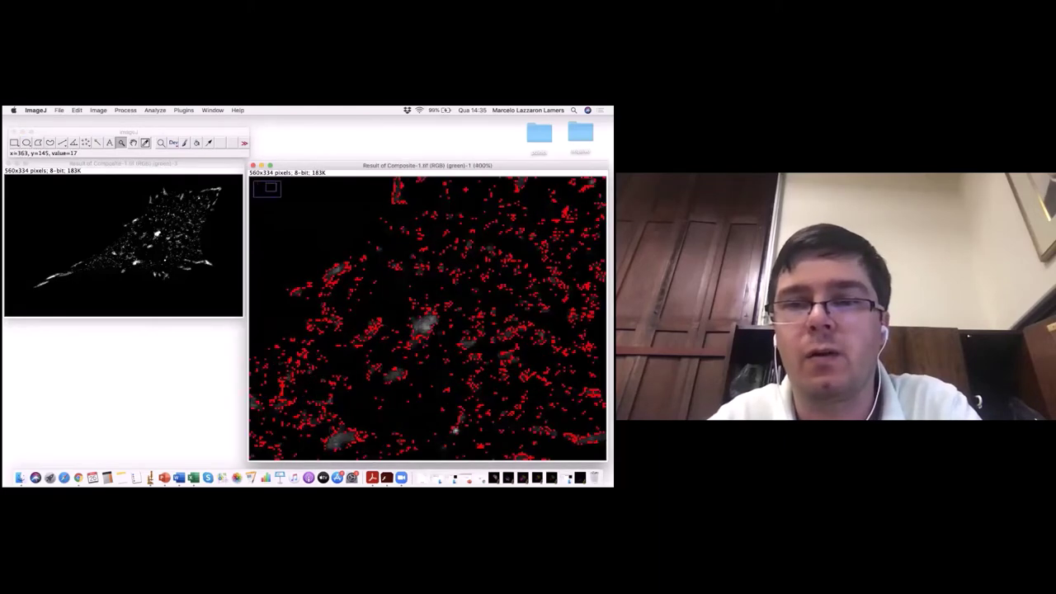
{"action": "left_click", "coordinate": [484, 278]}
{"action": "left_click_drag", "start_coordinate": [440, 171], "coordinate": [215, 177]}
{"action": "left_click_drag", "start_coordinate": [419, 328], "coordinate": [430, 311]}
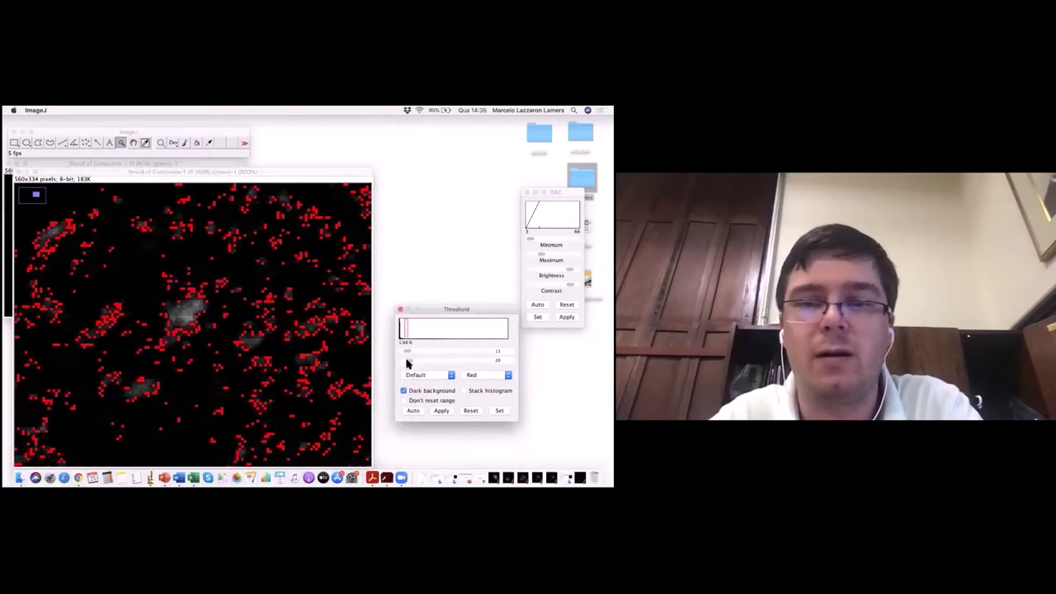
{"action": "left_click_drag", "start_coordinate": [409, 363], "coordinate": [450, 368]}
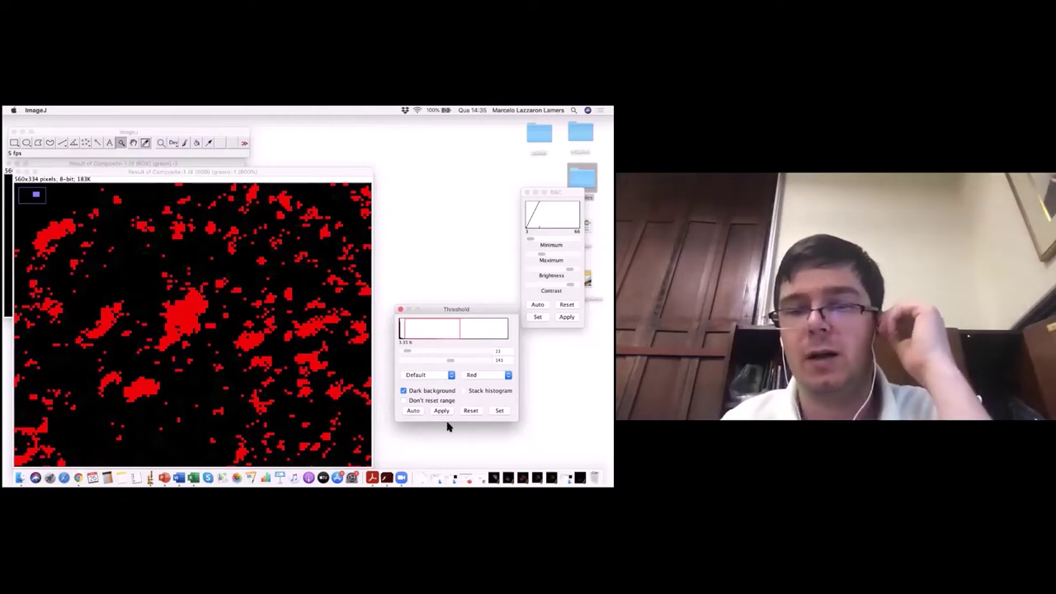
{"action": "mouse_move", "coordinate": [378, 162]}
{"action": "left_mouse_down"}
{"action": "mouse_move", "coordinate": [500, 145]}
{"action": "mouse_move", "coordinate": [363, 151]}
{"action": "left_mouse_up"}
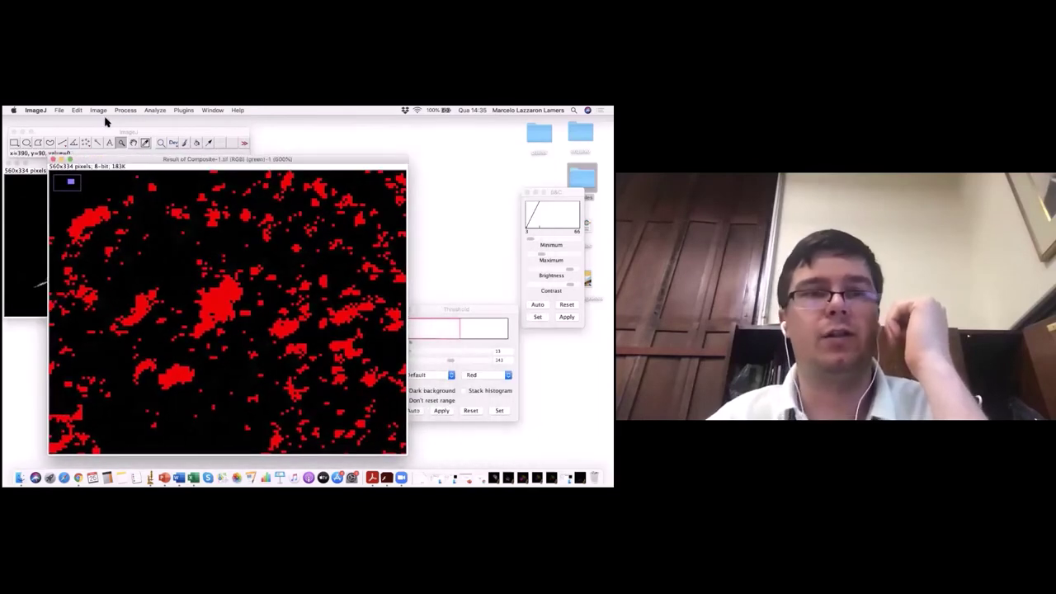
{"action": "key", "text": "backslash"}
{"action": "key", "text": "minus"}
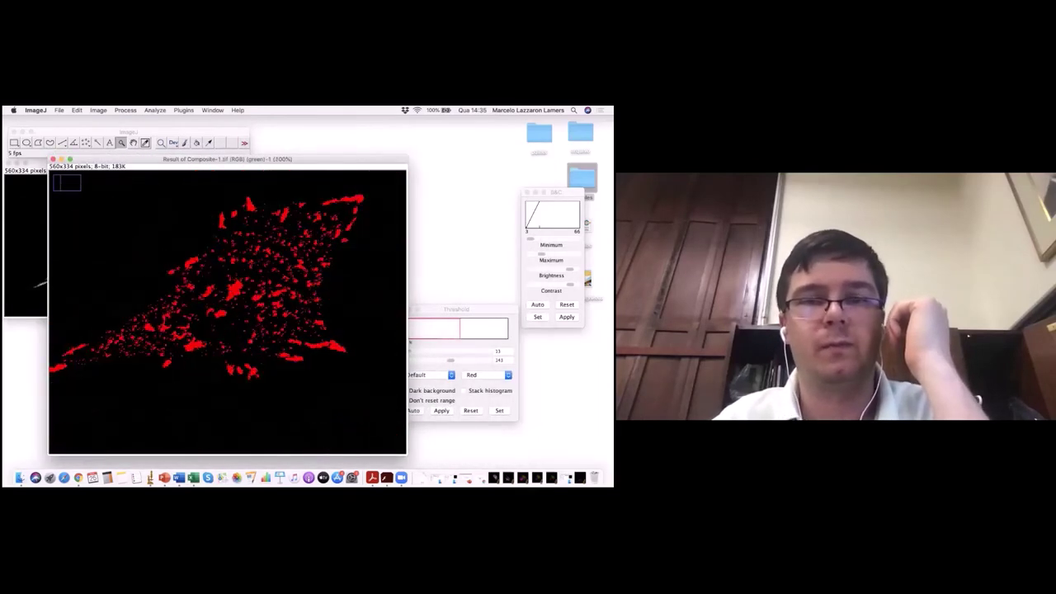
{"action": "left_click_drag", "start_coordinate": [438, 307], "coordinate": [461, 298]}
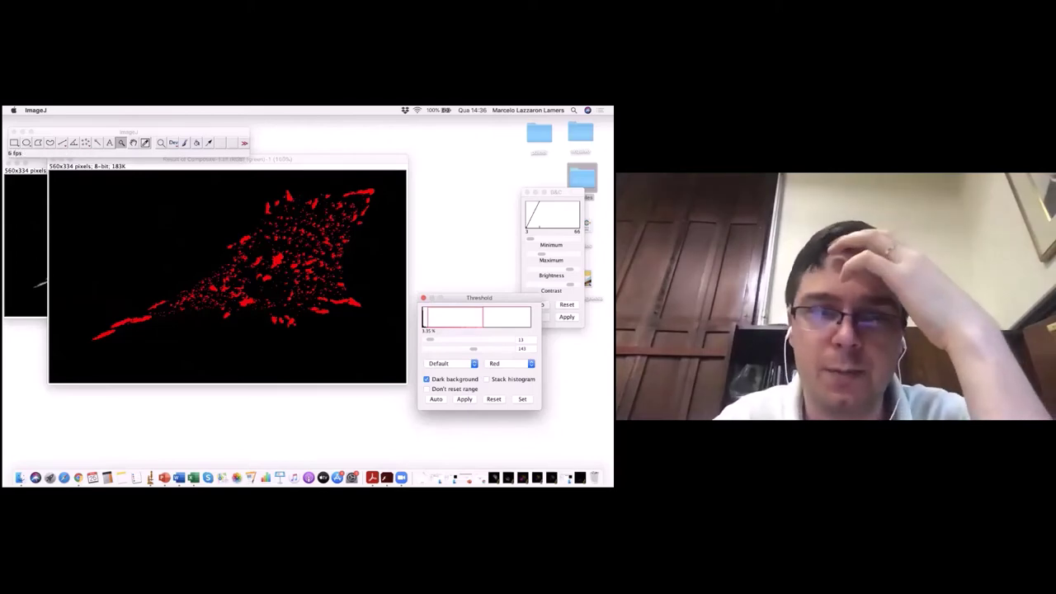
- Examine the red threshold overlay at pixel level along the cell's narrow tail, and return to the whole cell at 200%
{"action": "left_click", "coordinate": [213, 310]}
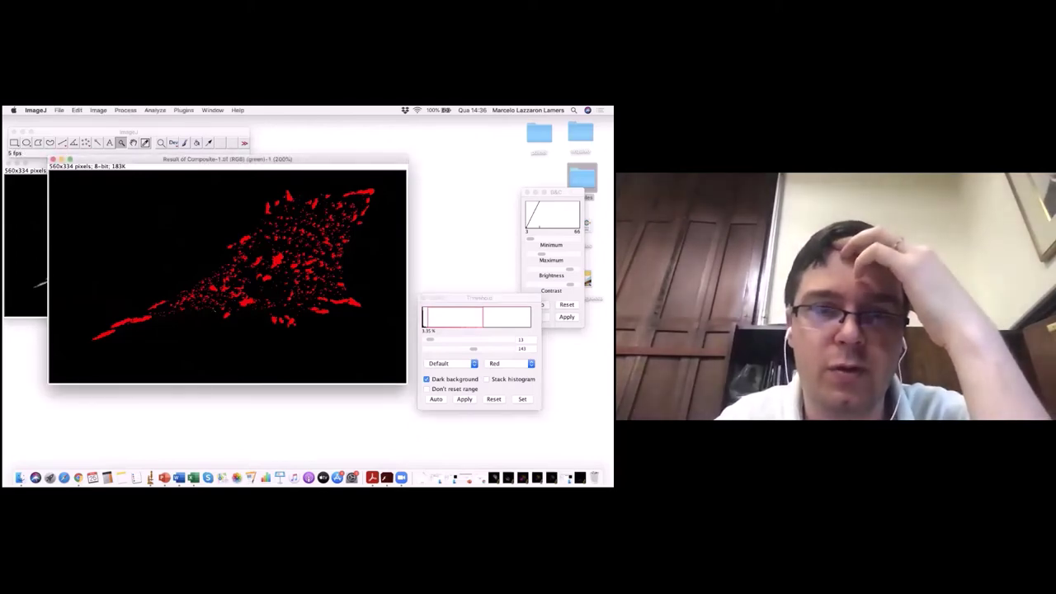
{"action": "left_click", "coordinate": [153, 381]}
{"action": "left_click", "coordinate": [153, 382]}
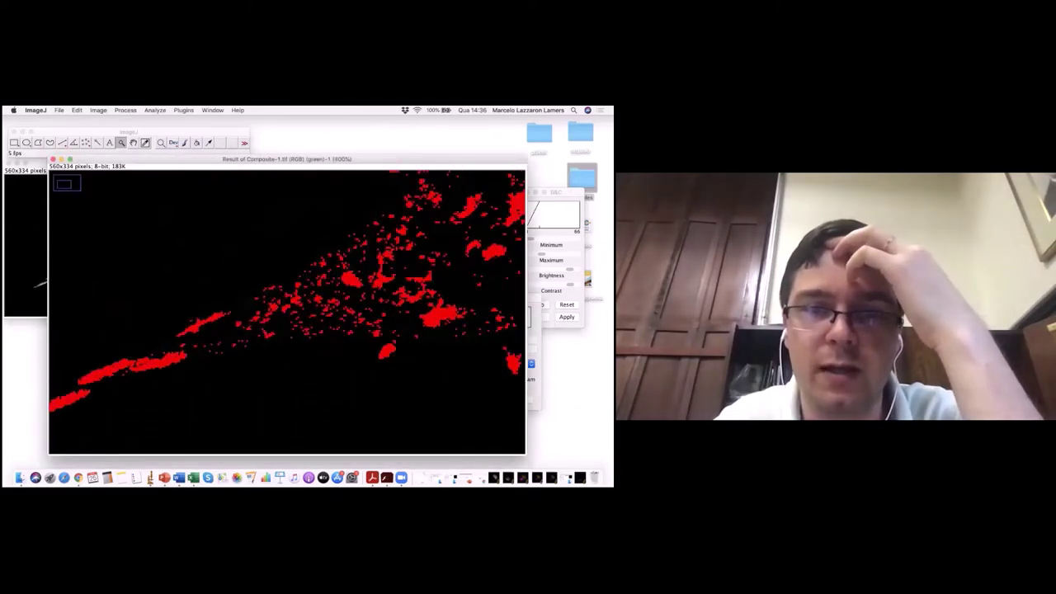
{"action": "left_click", "coordinate": [153, 381]}
{"action": "left_click", "coordinate": [153, 382]}
{"action": "left_click", "coordinate": [153, 382]}
{"action": "left_click", "coordinate": [153, 381]}
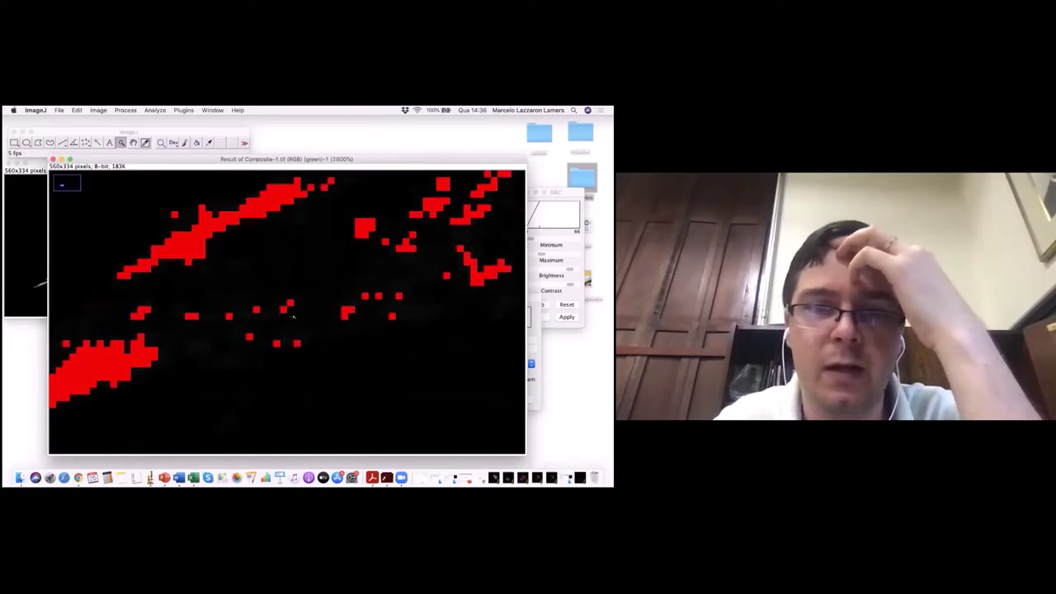
{"action": "left_click", "coordinate": [152, 381]}
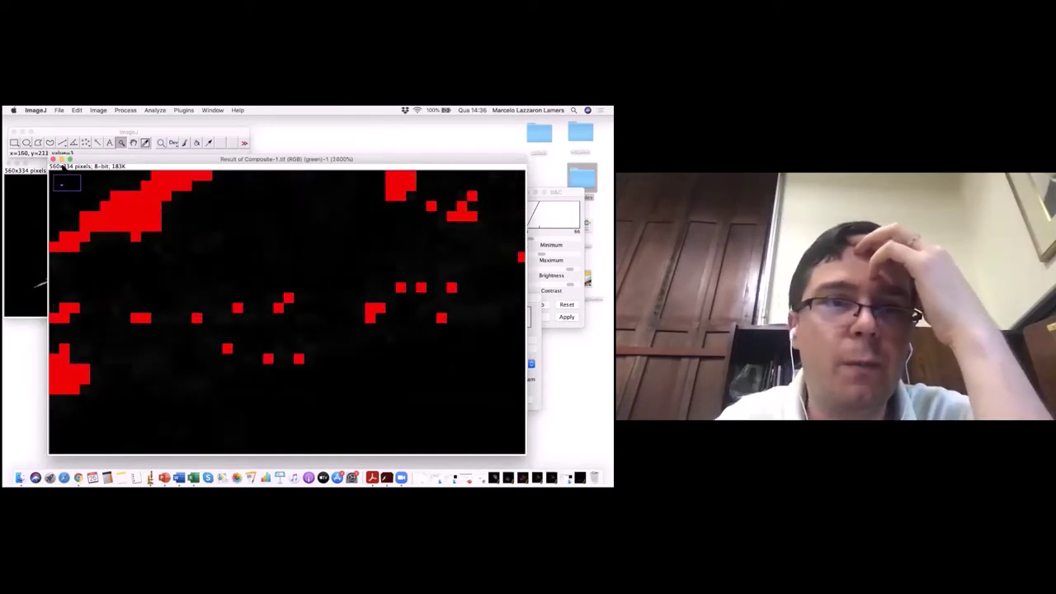
{"action": "left_click", "coordinate": [241, 317], "text": "alt"}
{"action": "left_click", "coordinate": [242, 317], "text": "alt"}
{"action": "left_click", "coordinate": [242, 317], "text": "alt"}
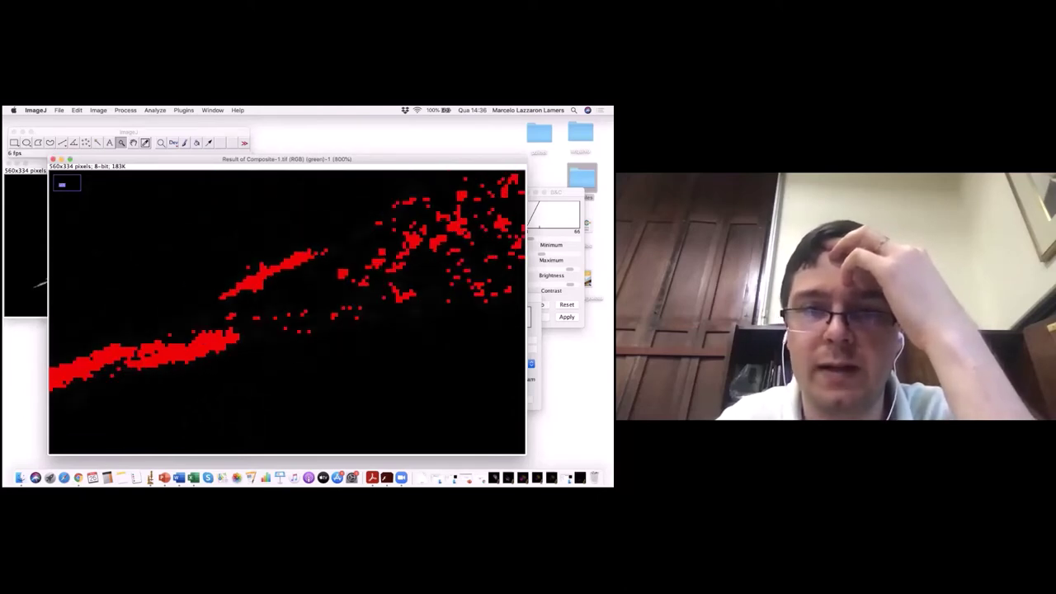
{"action": "left_click", "coordinate": [242, 316], "text": "alt"}
{"action": "left_click", "coordinate": [242, 317], "text": "alt"}
{"action": "left_click", "coordinate": [242, 316], "text": "alt"}
{"action": "left_click", "coordinate": [242, 317], "text": "alt"}
{"action": "left_click", "coordinate": [242, 317], "text": "alt"}
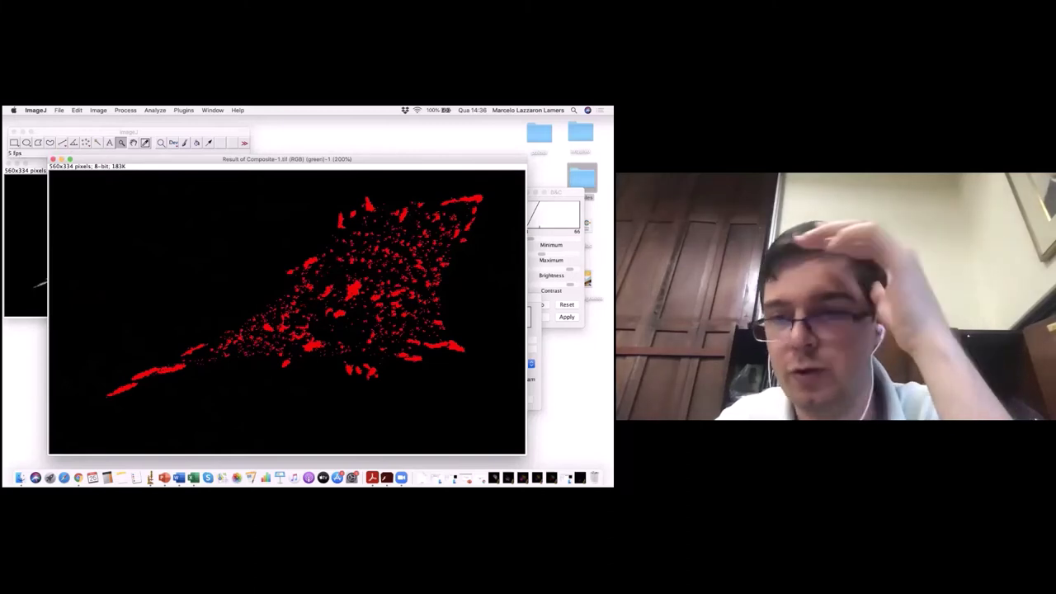
- Run Analyze Particles on the thresholded duplicate with size 5-Infinity, circularity 0.00-1.00, Outlines shown, and results displayed and cleared beforehand
{"action": "left_click_drag", "start_coordinate": [401, 161], "coordinate": [353, 158]}
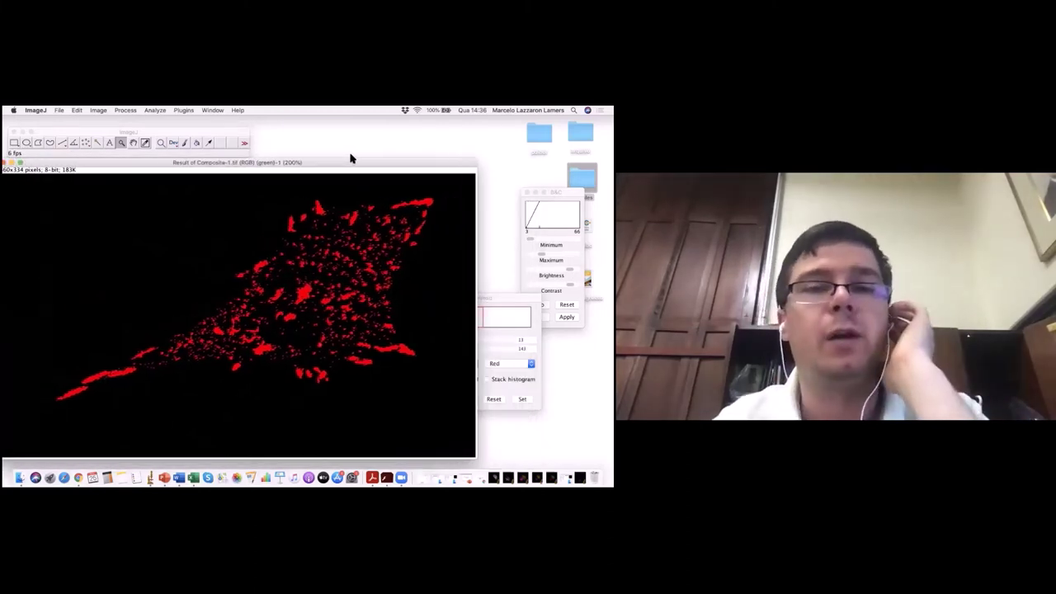
{"action": "left_click", "coordinate": [157, 111]}
{"action": "left_click", "coordinate": [168, 130]}
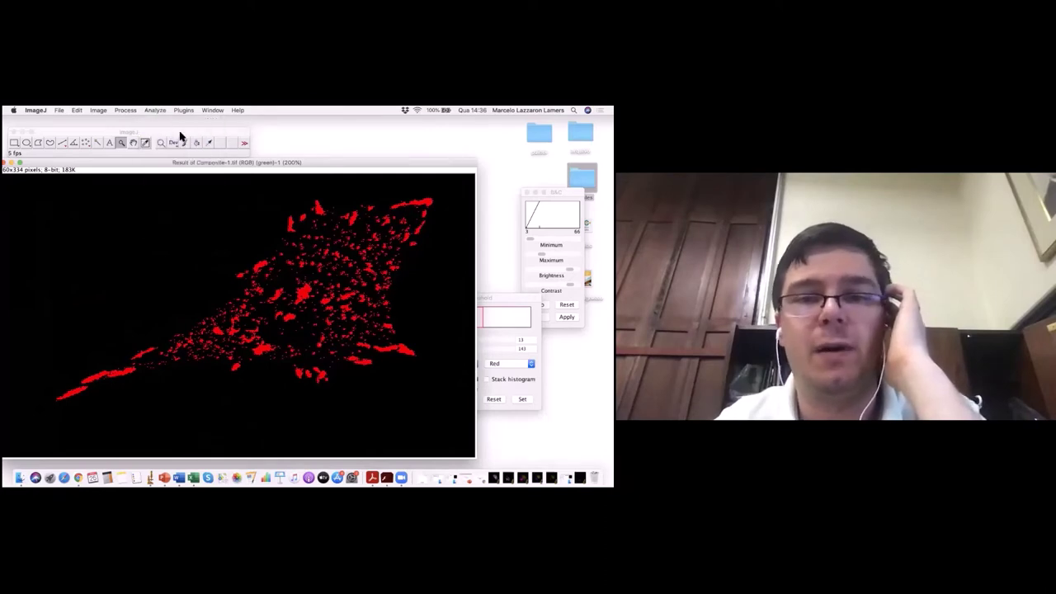
{"action": "left_click_drag", "start_coordinate": [318, 181], "coordinate": [476, 195]}
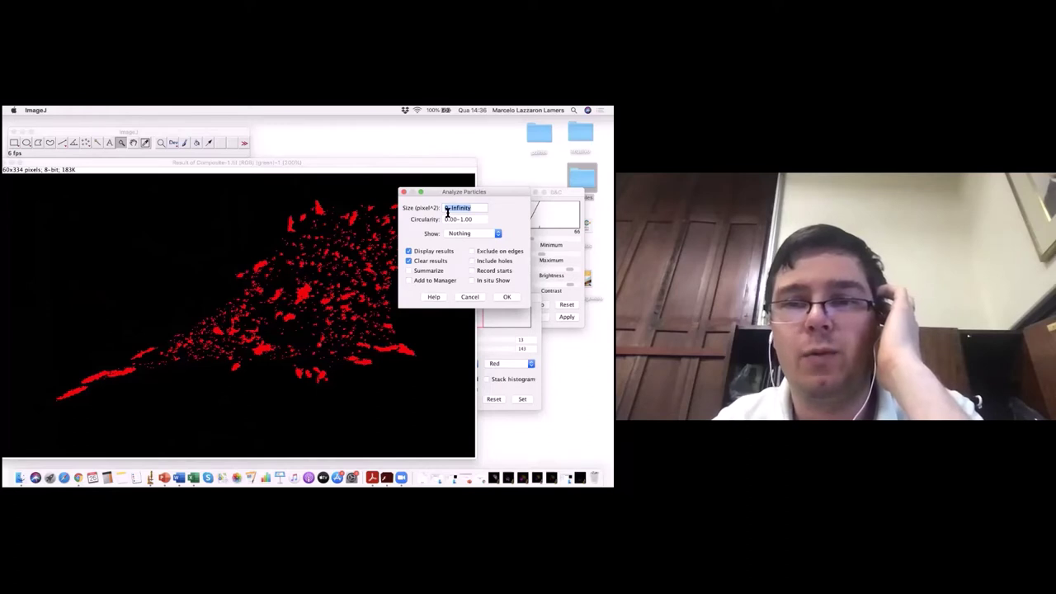
{"action": "left_click", "coordinate": [445, 209]}
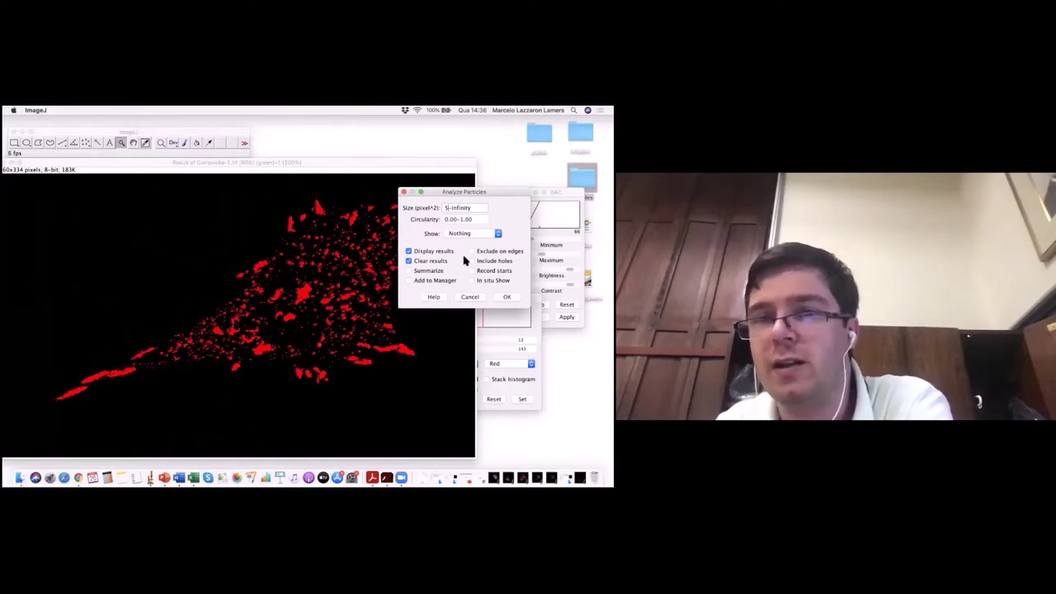
{"action": "left_click", "coordinate": [473, 233]}
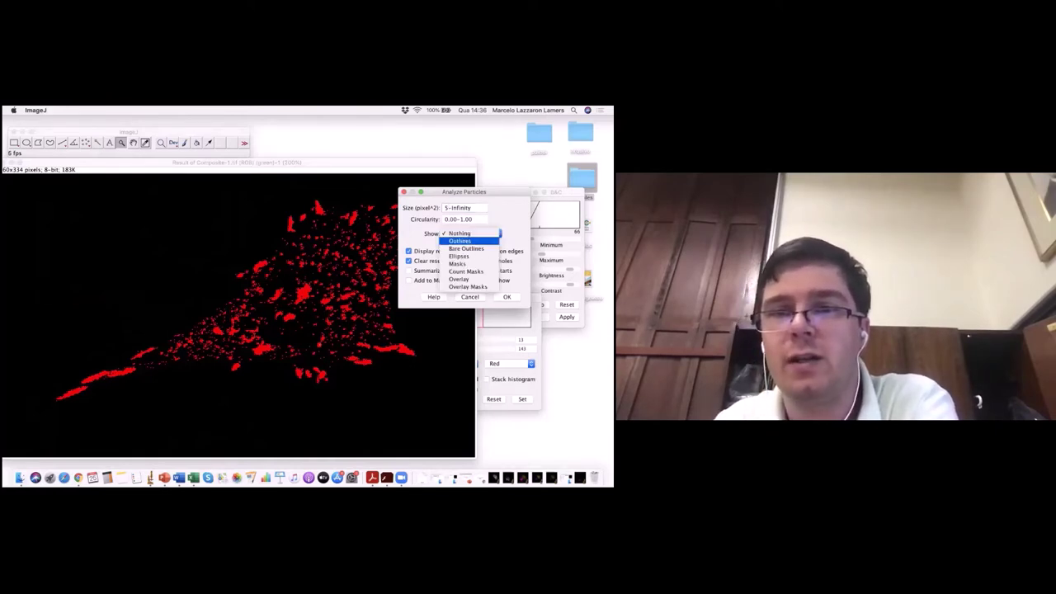
{"action": "left_click", "coordinate": [462, 242]}
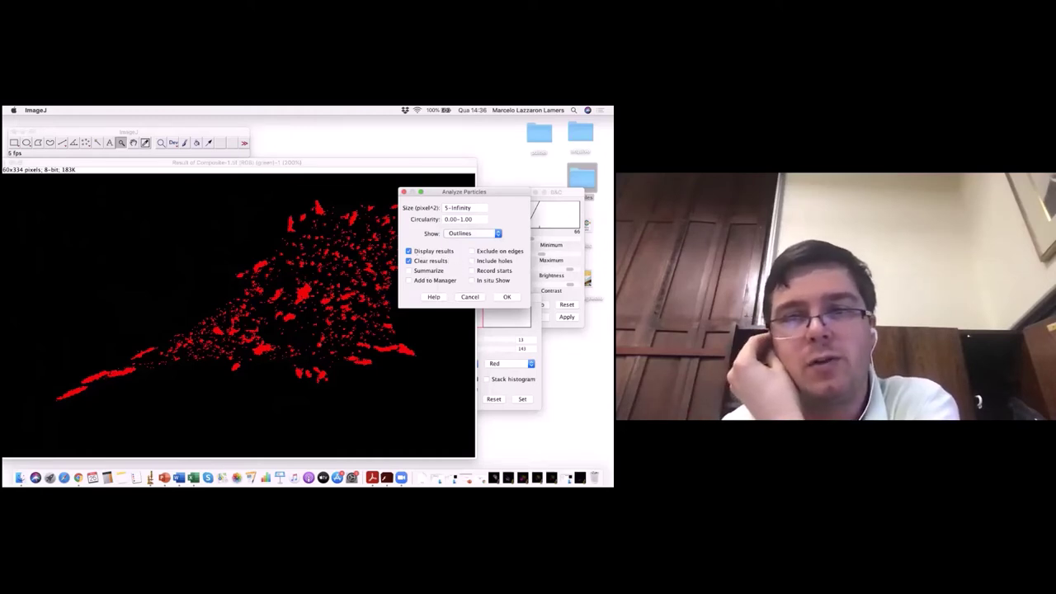
{"action": "left_click", "coordinate": [506, 296]}
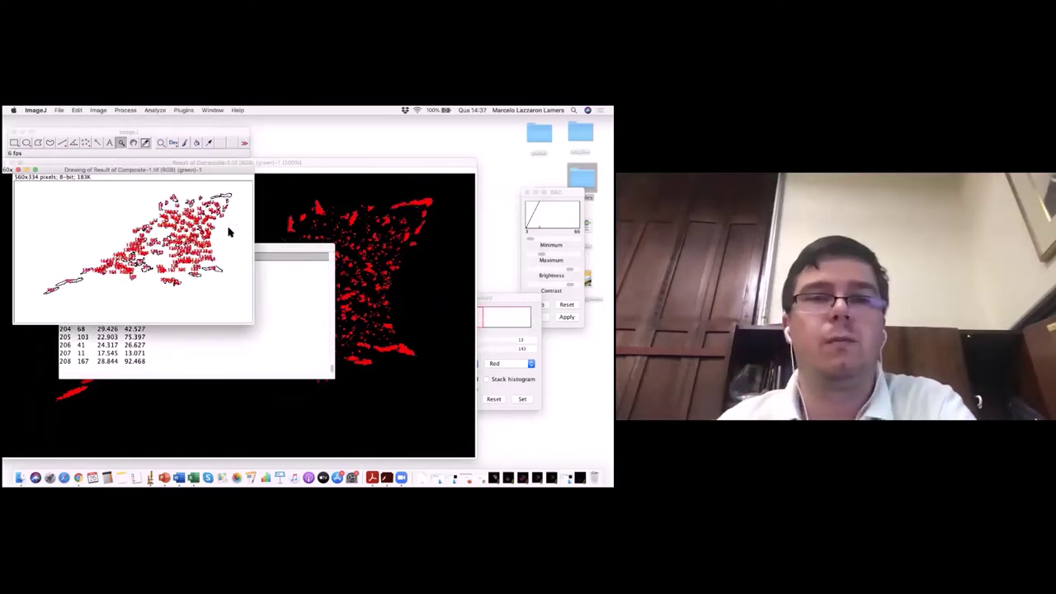
- Arrange the particle outline drawing and the Results table so both can be read beside the thresholded image
{"action": "mouse_move", "coordinate": [236, 171]}
{"action": "left_mouse_down"}
{"action": "mouse_move", "coordinate": [466, 205]}
{"action": "mouse_move", "coordinate": [440, 188]}
{"action": "left_mouse_up"}
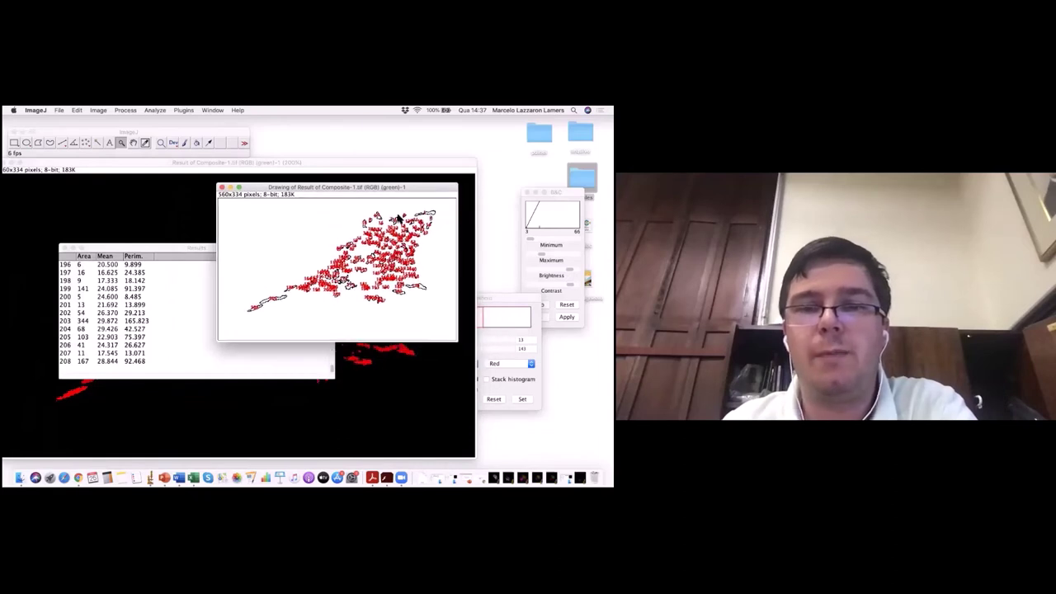
{"action": "mouse_move", "coordinate": [200, 250]}
{"action": "left_mouse_down"}
{"action": "mouse_move", "coordinate": [488, 375]}
{"action": "mouse_move", "coordinate": [431, 378]}
{"action": "left_mouse_up"}
{"action": "left_click_drag", "start_coordinate": [358, 188], "coordinate": [142, 176]}
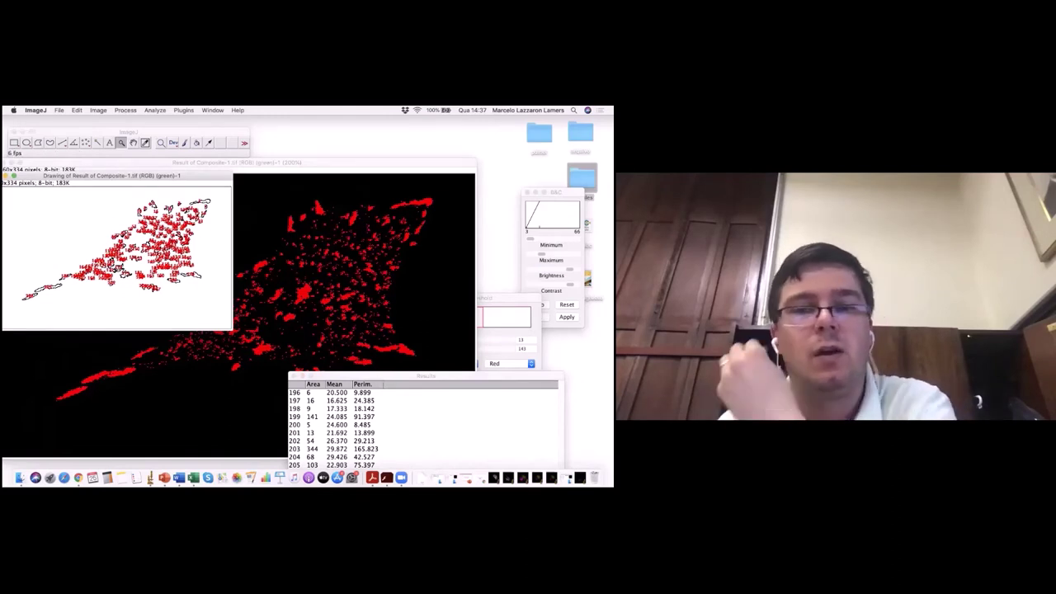
{"action": "left_click_drag", "start_coordinate": [380, 378], "coordinate": [364, 224]}
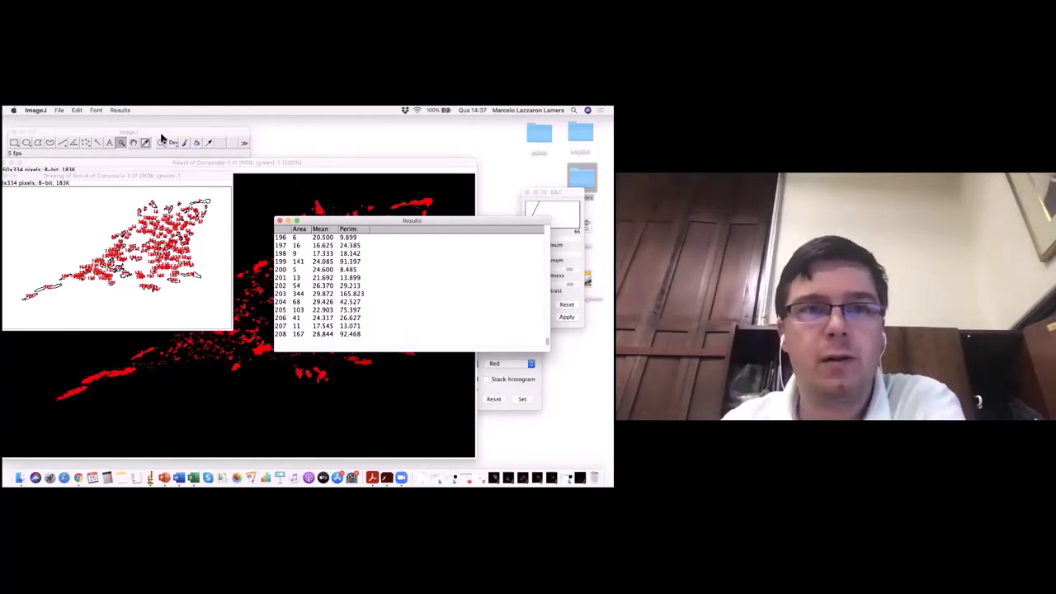
- Review the measurement options in Set Measurements, such as area, mean gray value and perimeter, and leave without changing them
{"action": "left_click", "coordinate": [162, 135]}
{"action": "left_click", "coordinate": [155, 110]}
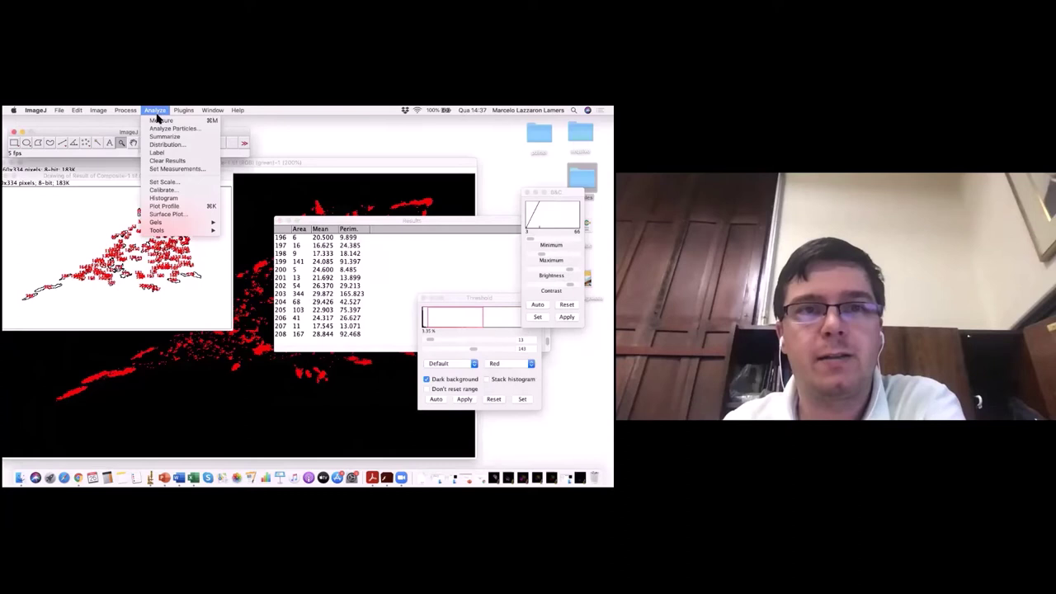
{"action": "left_click", "coordinate": [175, 170]}
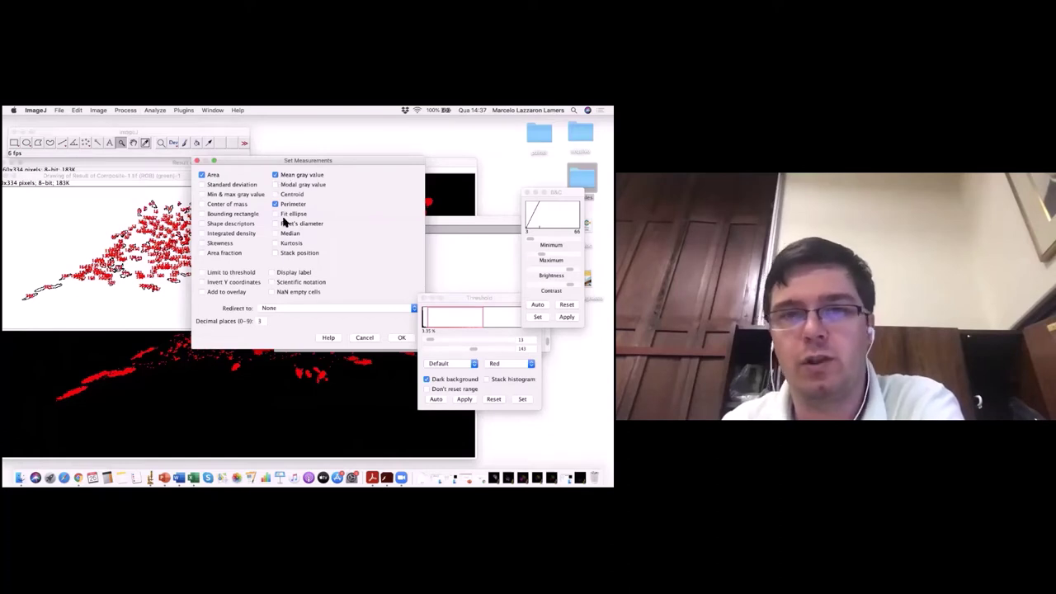
{"action": "left_click", "coordinate": [364, 339]}
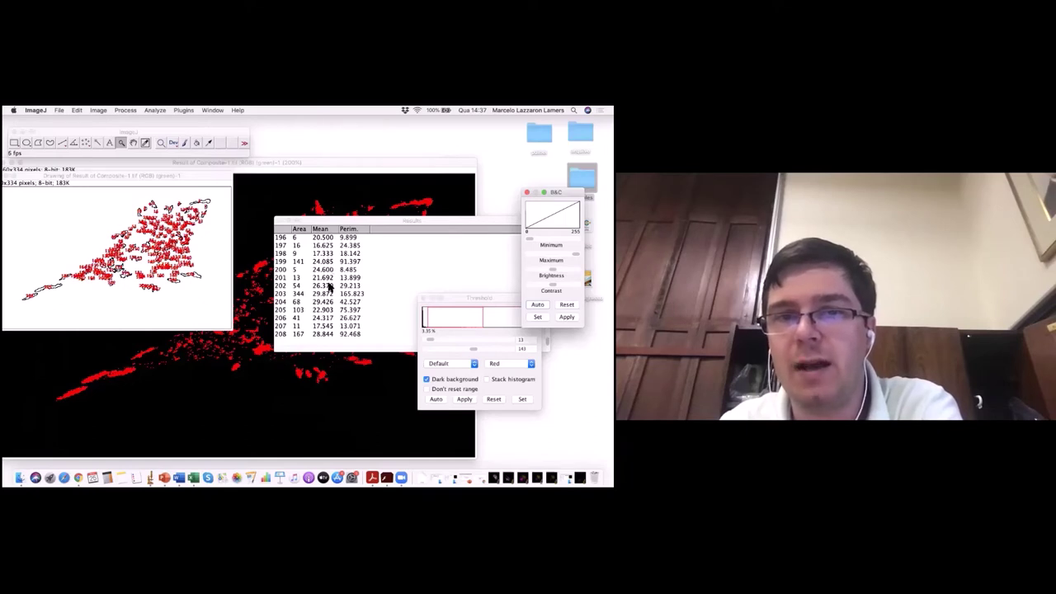
- Review the particle measurements from the first row of the Results table, checking the Area, Mean and Perim. columns
{"action": "scroll", "coordinate": [328, 289], "scroll_direction": "up", "scroll_amount": 2}
{"action": "scroll", "coordinate": [328, 289], "scroll_direction": "up", "scroll_amount": 20}
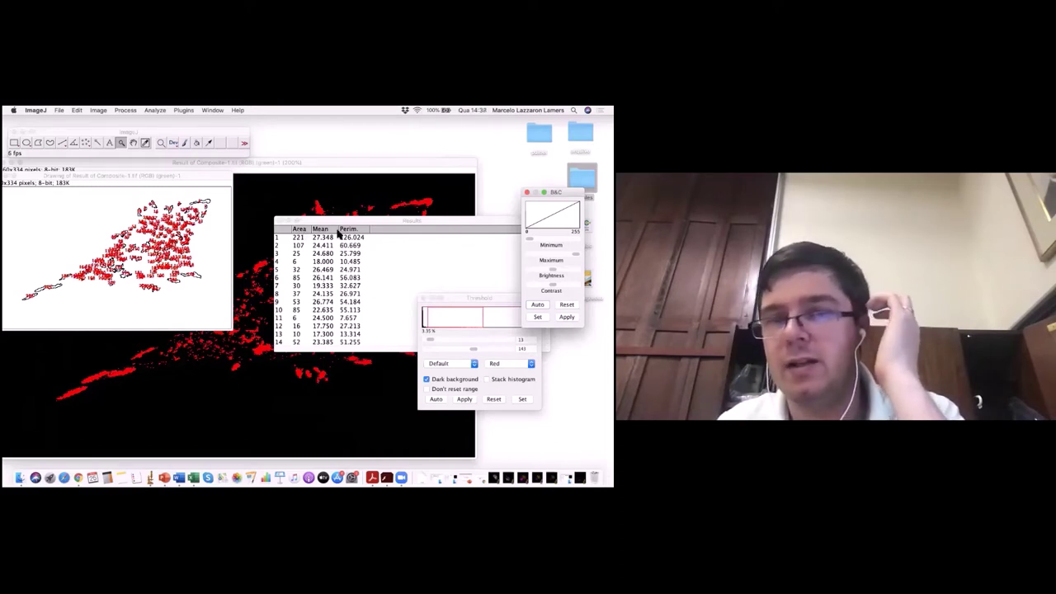
{"action": "left_click_drag", "start_coordinate": [328, 223], "coordinate": [316, 208]}
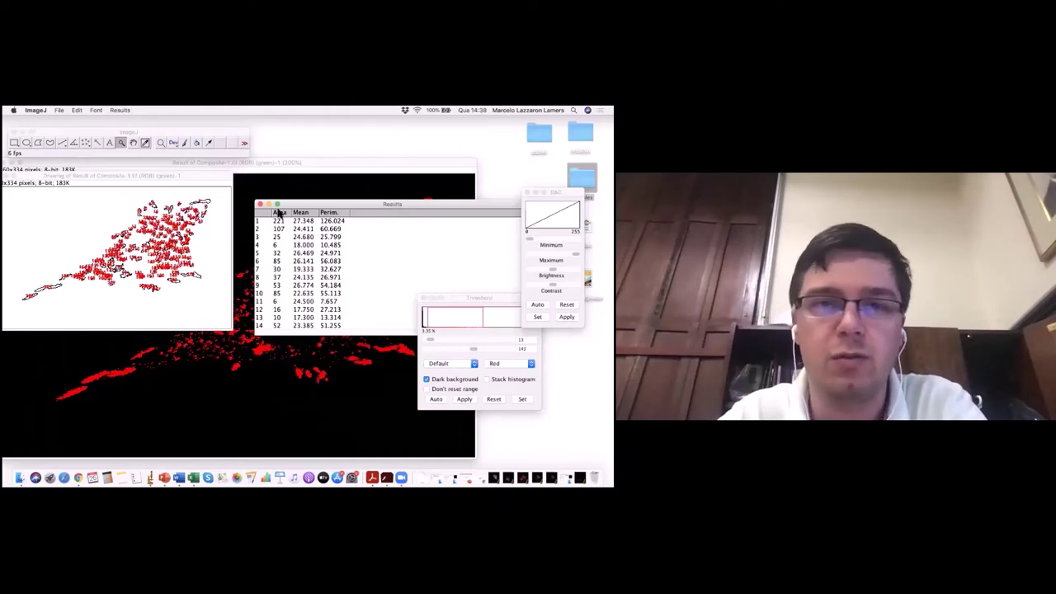
- Compare the thresholded duplicate with the original grayscale image and apply the threshold to convert the duplicate to black and white
{"action": "left_click", "coordinate": [328, 172]}
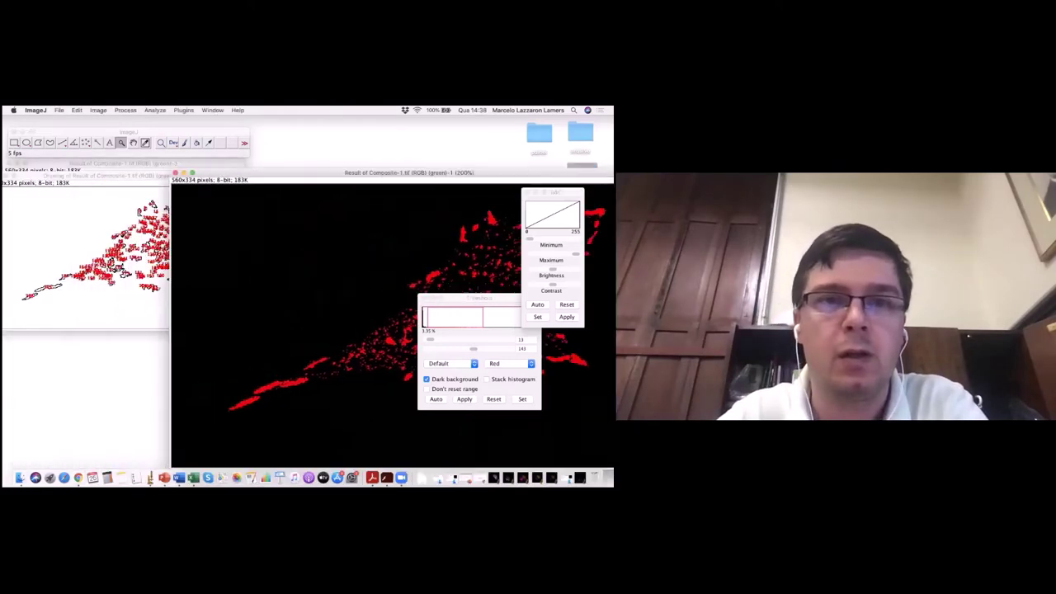
{"action": "left_click", "coordinate": [238, 165]}
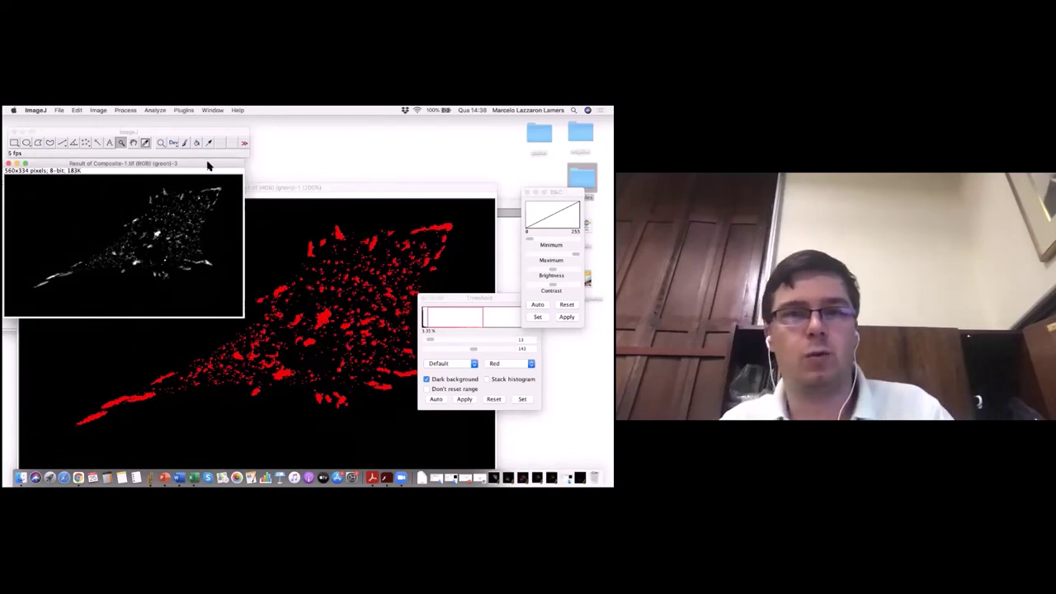
{"action": "left_click", "coordinate": [344, 189]}
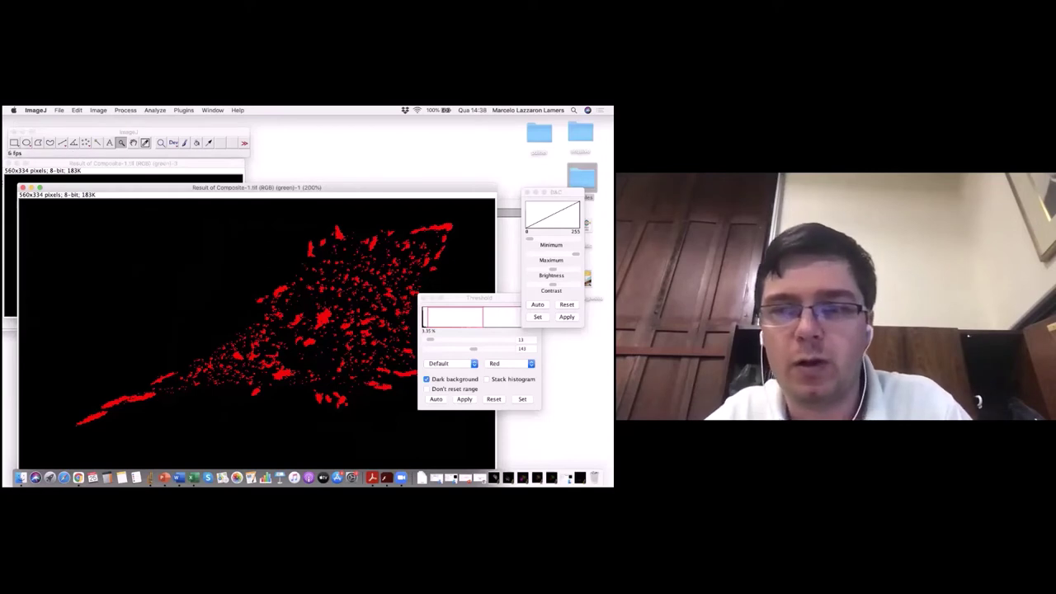
{"action": "left_click", "coordinate": [448, 308]}
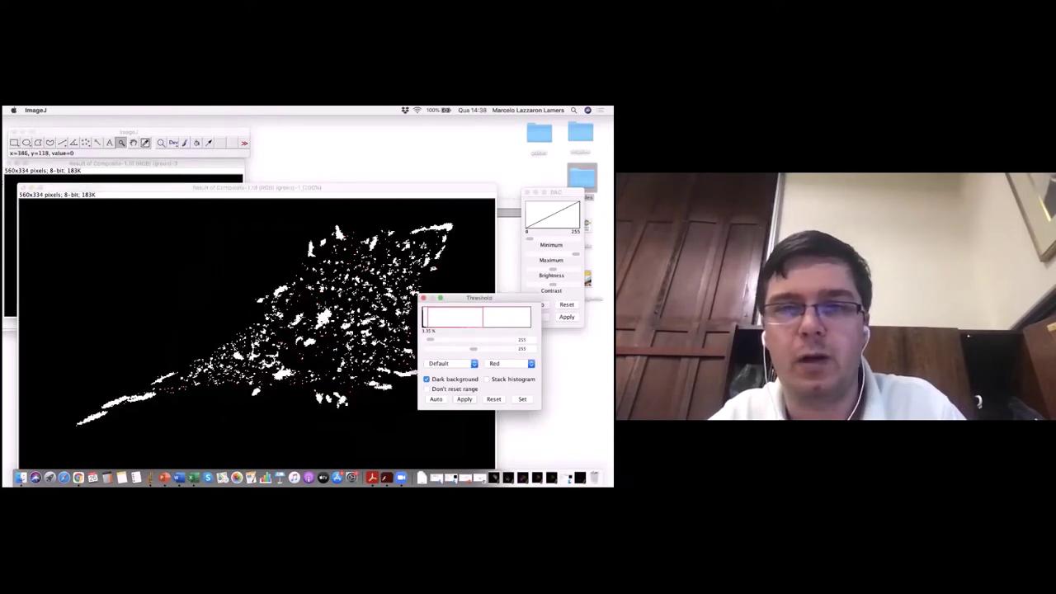
{"action": "left_click_drag", "start_coordinate": [466, 298], "coordinate": [513, 272]}
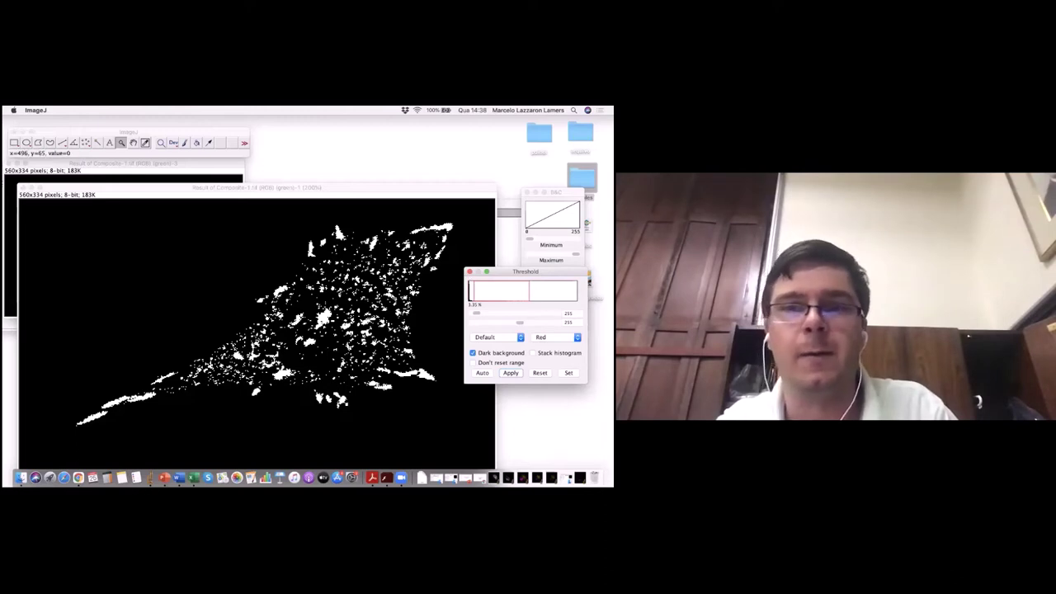
- Minimize the binarized duplicate image, leaving the original grayscale image and the Results table in view
{"action": "left_click_drag", "start_coordinate": [240, 189], "coordinate": [228, 160]}
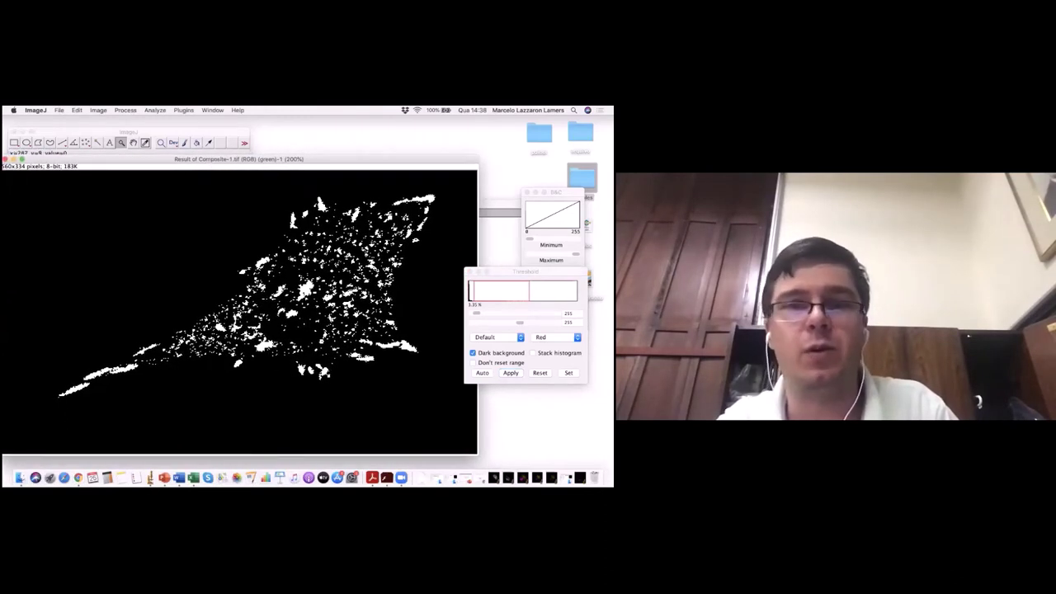
{"action": "left_click_drag", "start_coordinate": [66, 164], "coordinate": [108, 169]}
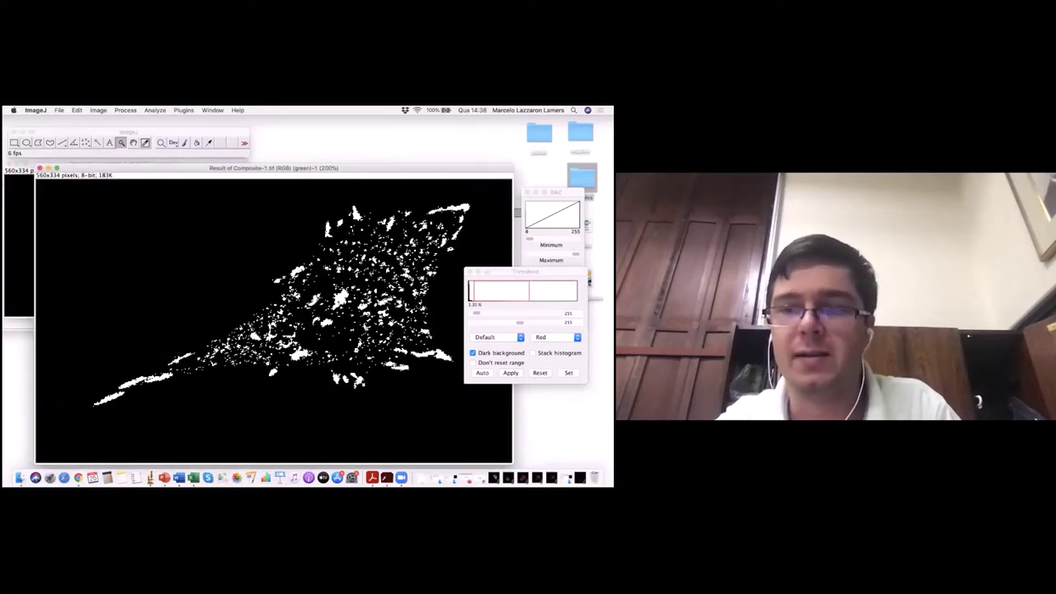
{"action": "left_click", "coordinate": [48, 169]}
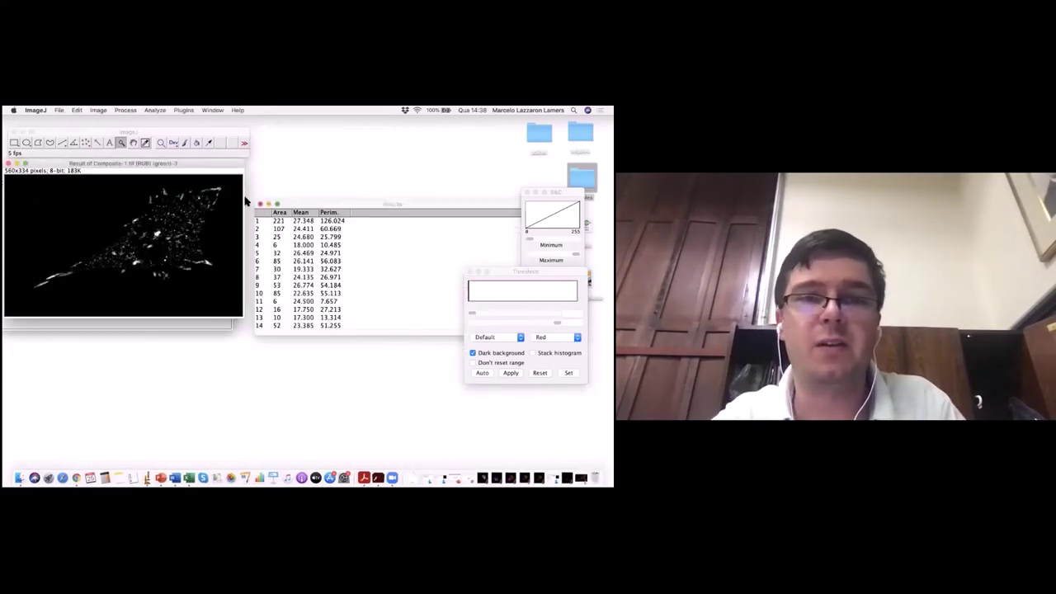
- Clear away the Results table, Threshold window and particle outline drawing, leaving only the contrast-adjusted background-subtracted green channel image
{"action": "left_click", "coordinate": [266, 204]}
{"action": "mouse_move", "coordinate": [196, 168]}
{"action": "left_mouse_down"}
{"action": "mouse_move", "coordinate": [211, 174]}
{"action": "mouse_move", "coordinate": [200, 178]}
{"action": "left_mouse_up"}
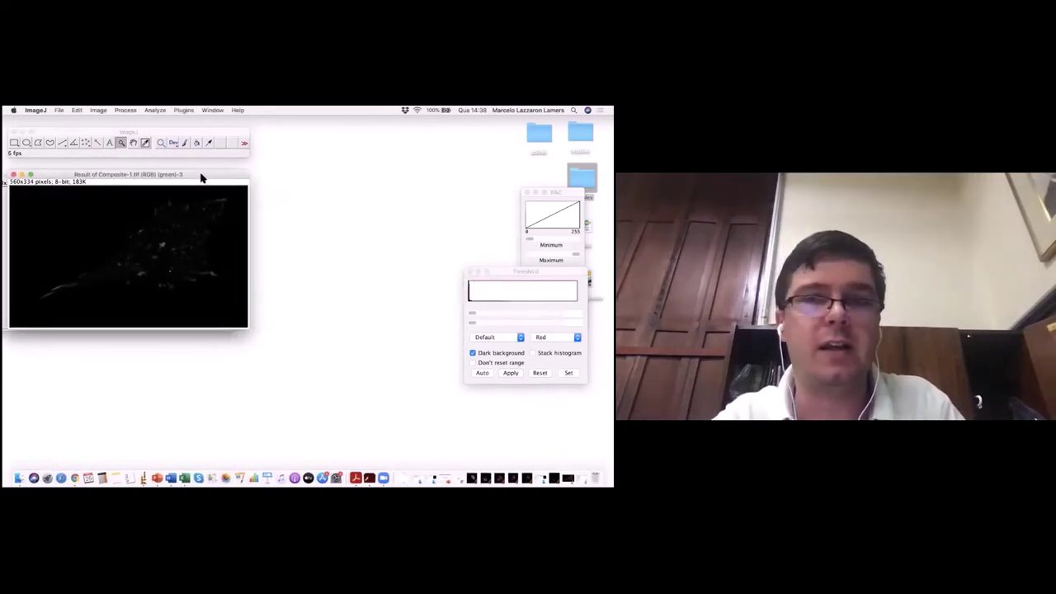
{"action": "key", "text": "super+w"}
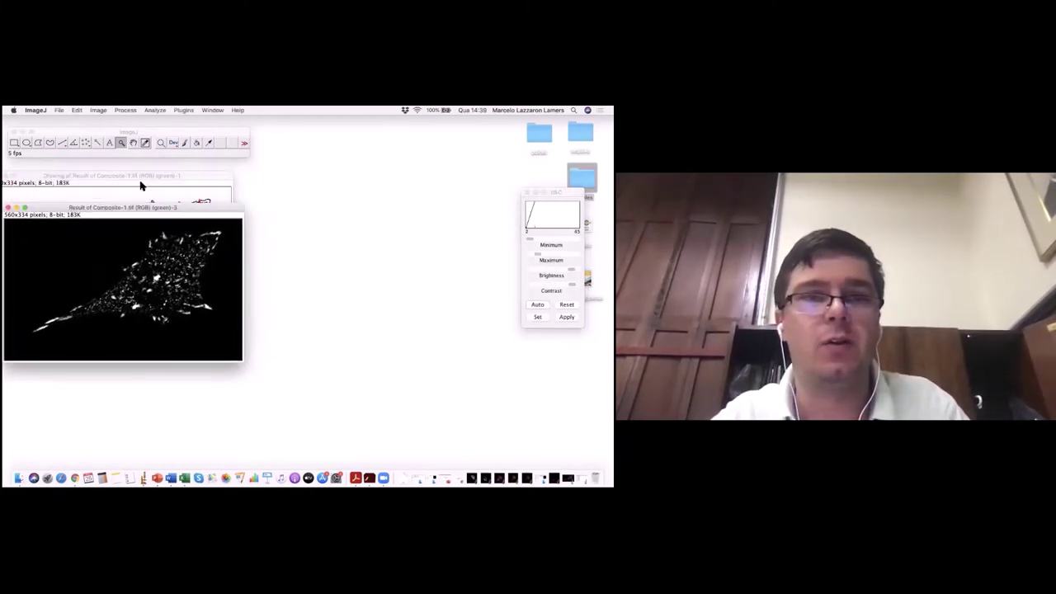
{"action": "left_click_drag", "start_coordinate": [51, 176], "coordinate": [140, 185]}
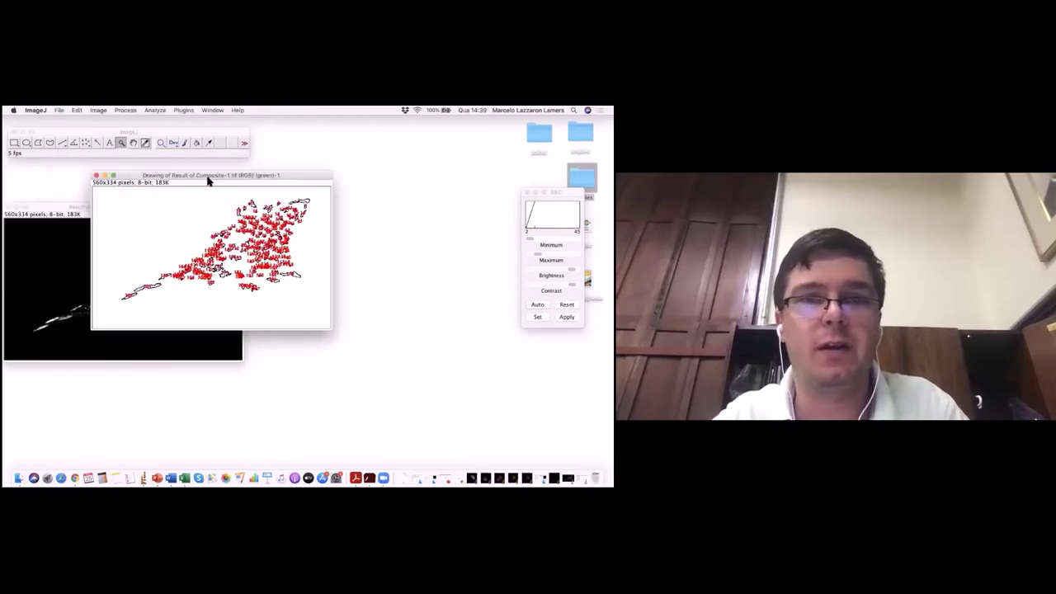
{"action": "mouse_move", "coordinate": [208, 180]}
{"action": "left_mouse_down"}
{"action": "mouse_move", "coordinate": [338, 193]}
{"action": "mouse_move", "coordinate": [396, 217]}
{"action": "mouse_move", "coordinate": [327, 222]}
{"action": "left_mouse_up"}
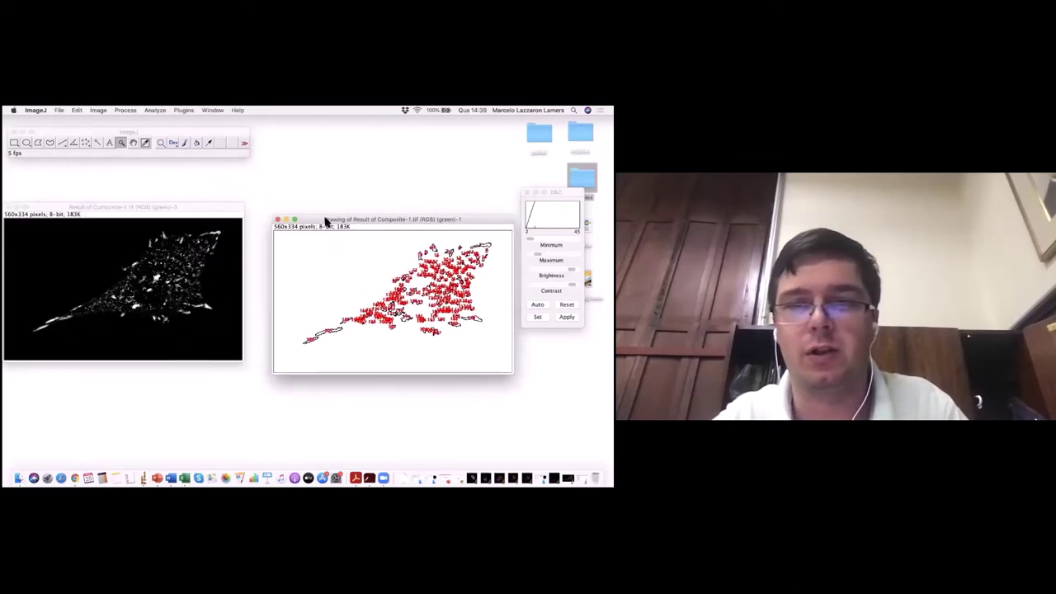
{"action": "left_click", "coordinate": [279, 224]}
{"action": "left_click_drag", "start_coordinate": [224, 207], "coordinate": [230, 186]}
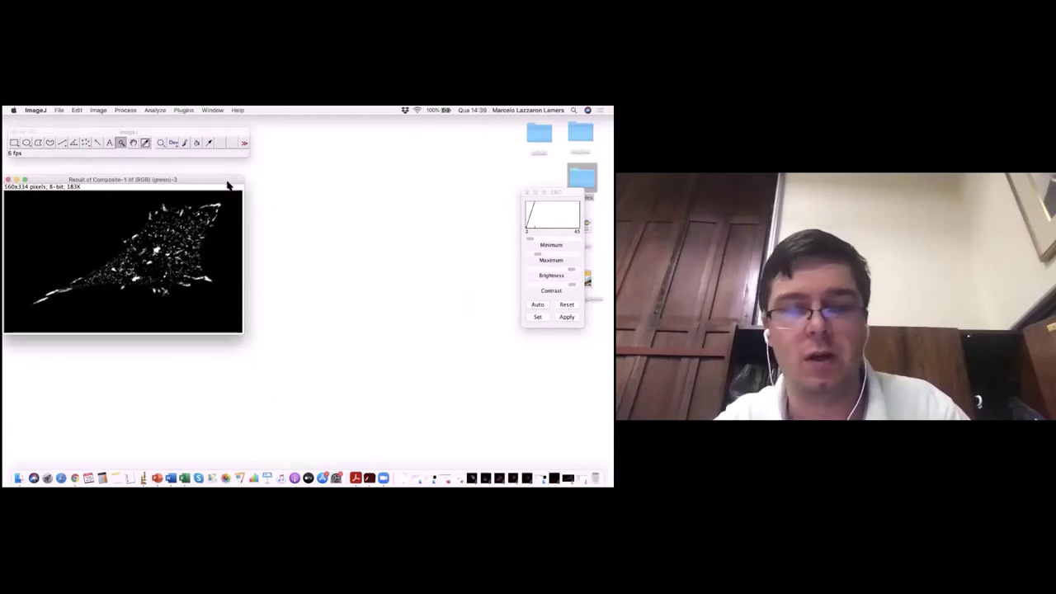
- Duplicate the green channel image, place the copy beside the original and apply Invert LUT to the copy
{"action": "key", "text": "super+shift+d"}
{"action": "left_click", "coordinate": [326, 233]}
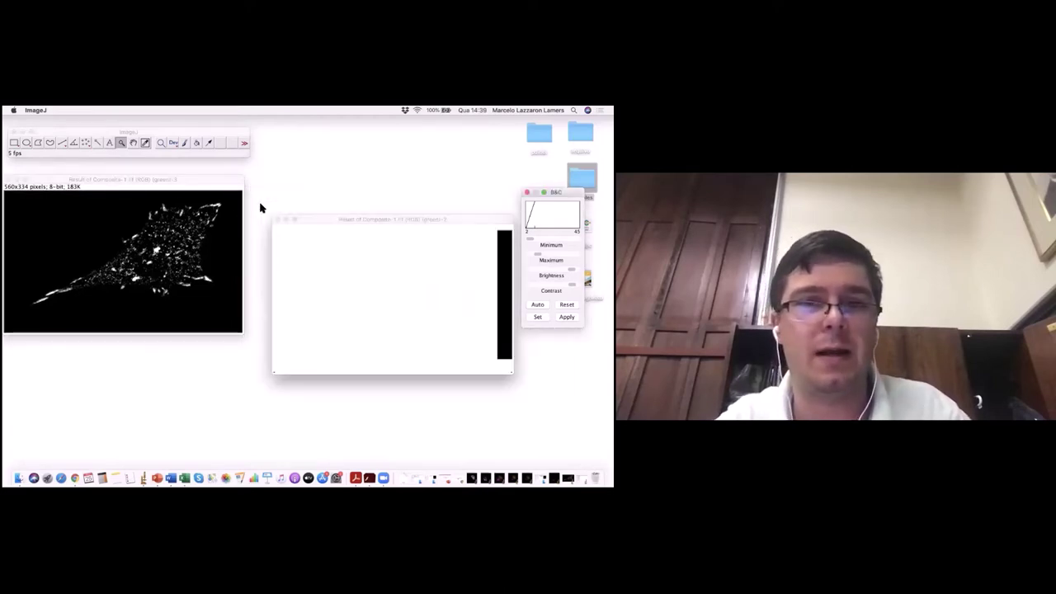
{"action": "left_click_drag", "start_coordinate": [319, 220], "coordinate": [294, 178]}
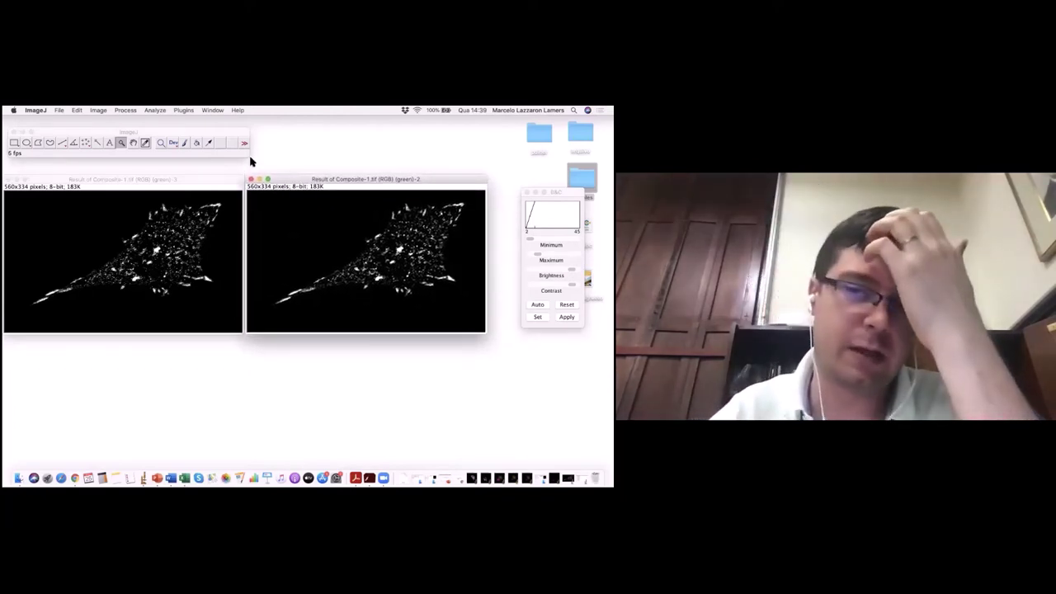
{"action": "left_click", "coordinate": [98, 109]}
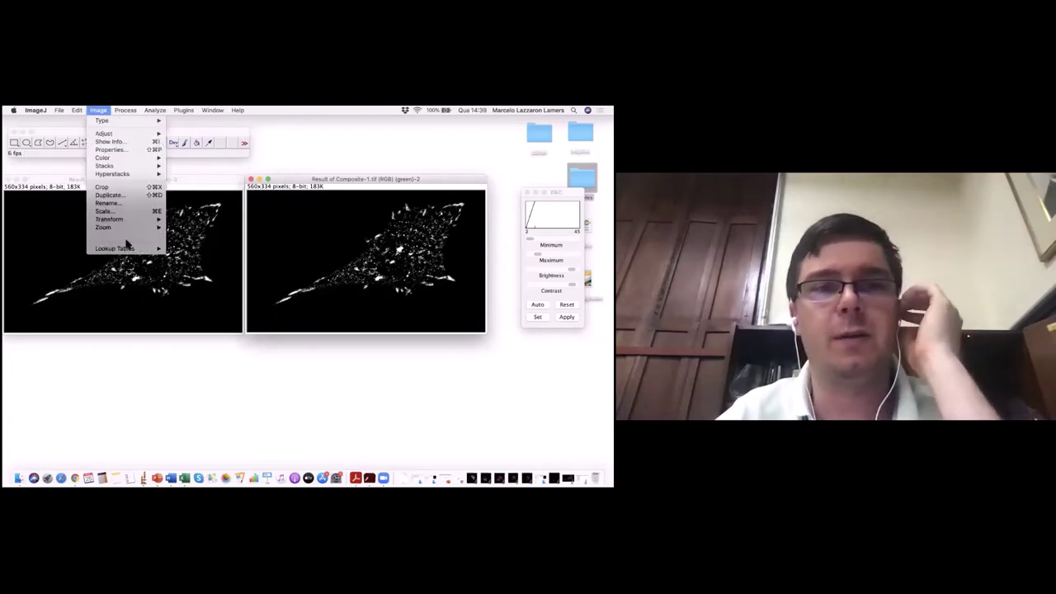
{"action": "mouse_move", "coordinate": [128, 247]}
{"action": "left_click", "coordinate": [206, 134]}
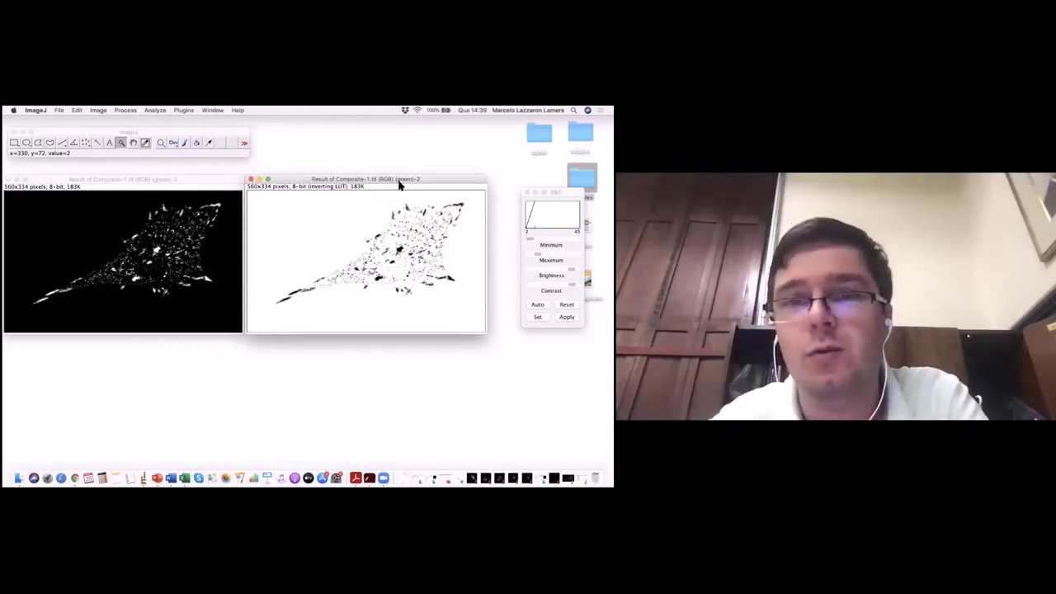
{"action": "left_click_drag", "start_coordinate": [431, 183], "coordinate": [427, 171]}
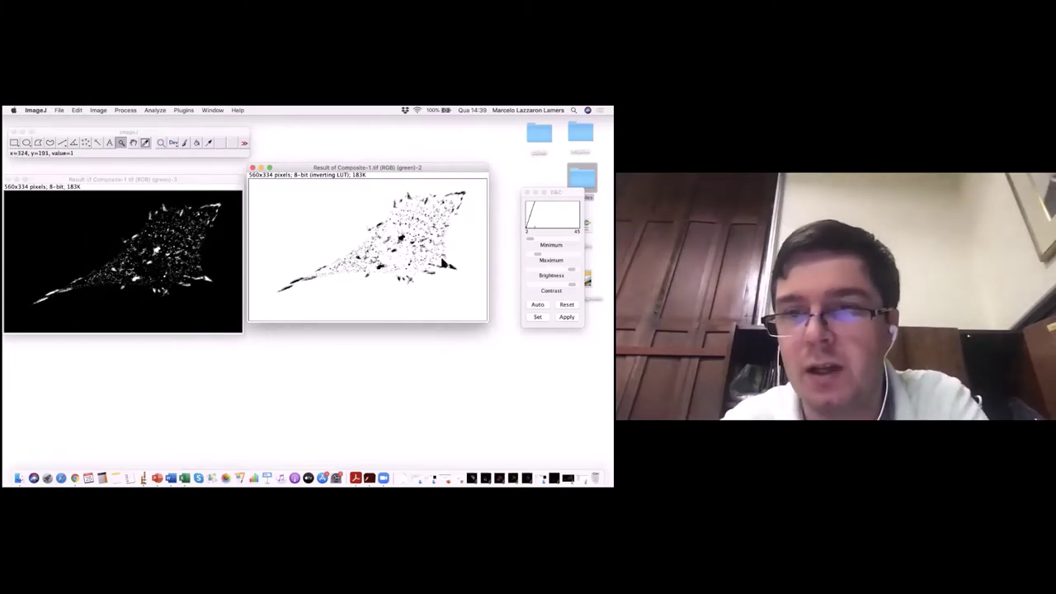
- Duplicate the original green channel image again, apply the Fire lookup table to the copy and place it beside the original
{"action": "left_click", "coordinate": [200, 179]}
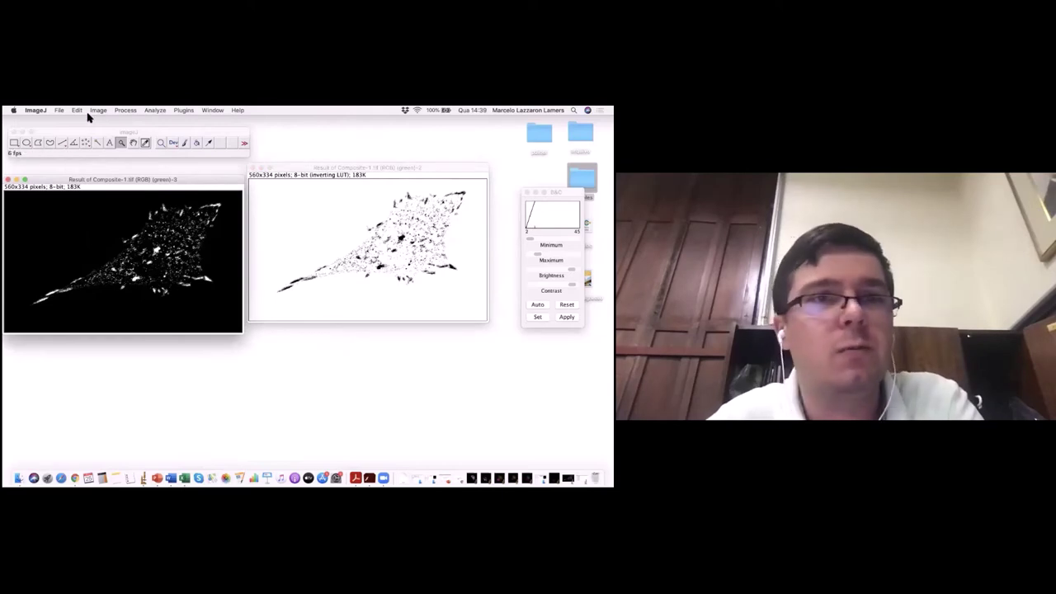
{"action": "key", "text": "super+shift+d"}
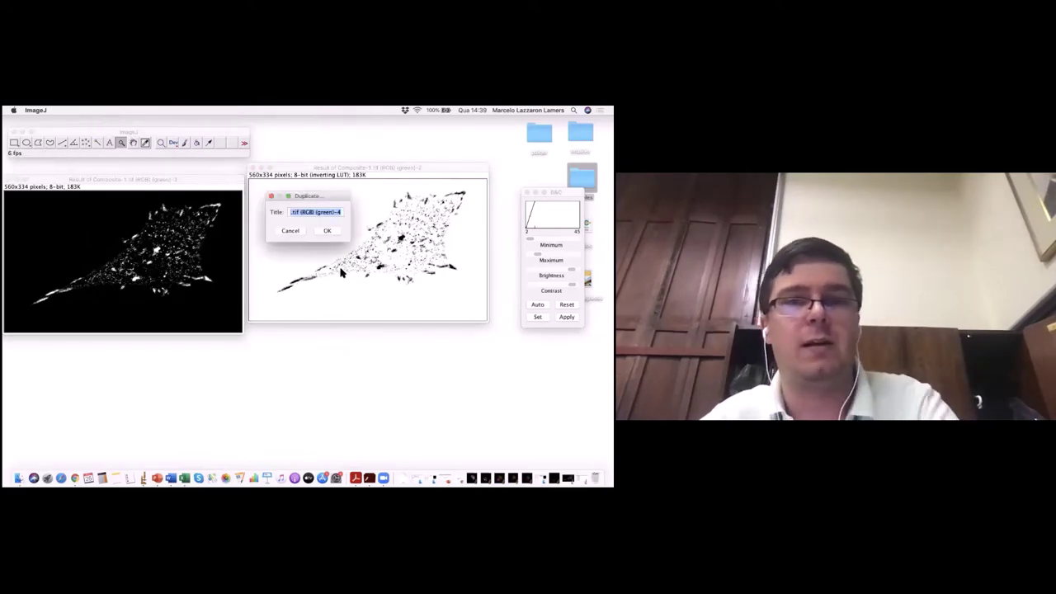
{"action": "left_click", "coordinate": [350, 229]}
{"action": "left_click_drag", "start_coordinate": [344, 226], "coordinate": [312, 306]}
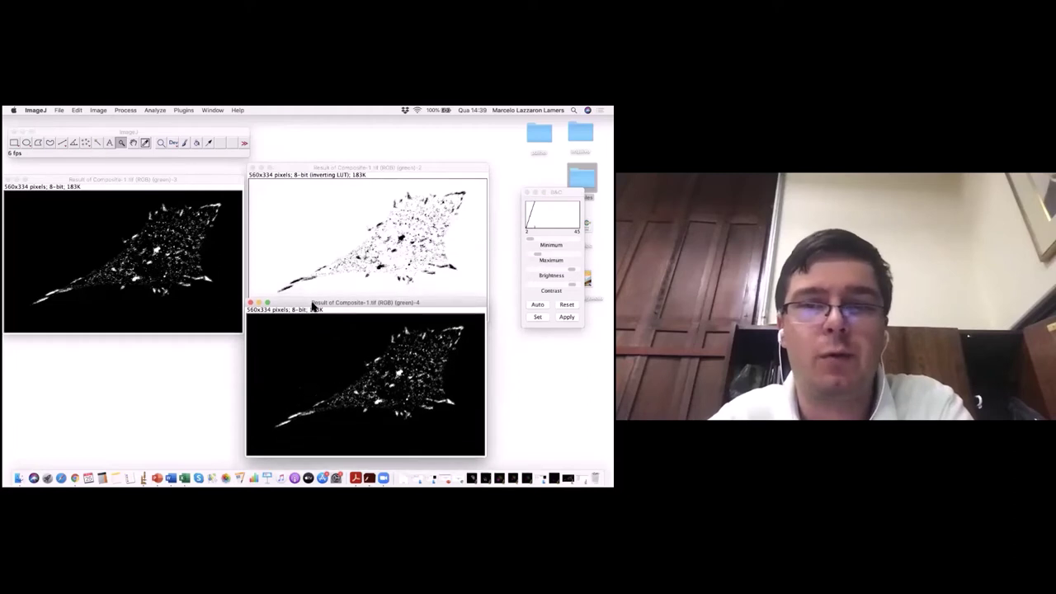
{"action": "left_click", "coordinate": [99, 109]}
{"action": "mouse_move", "coordinate": [124, 248]}
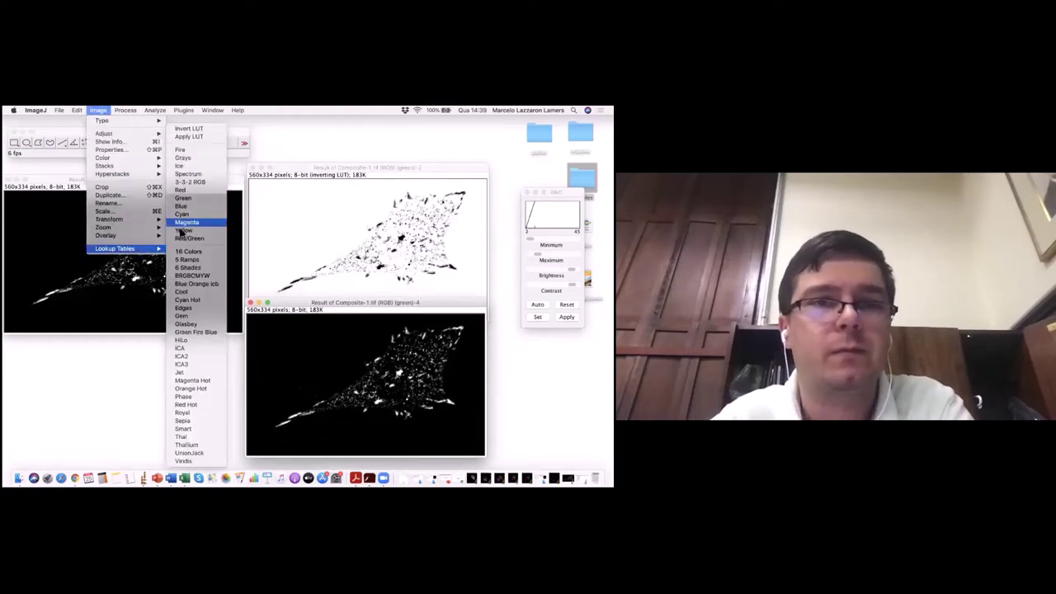
{"action": "left_click", "coordinate": [200, 151]}
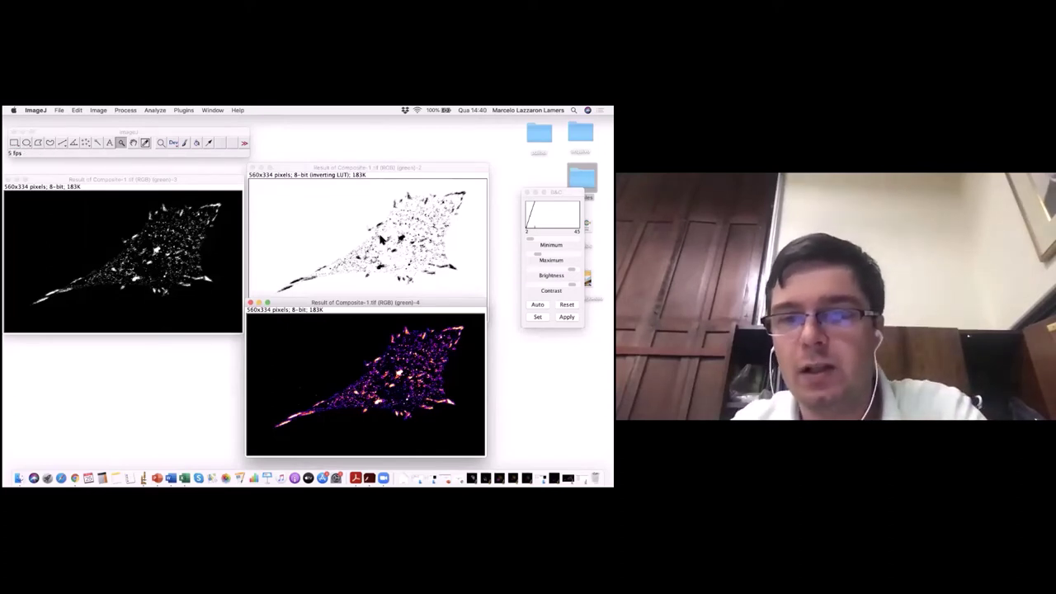
{"action": "left_click_drag", "start_coordinate": [345, 305], "coordinate": [345, 185]}
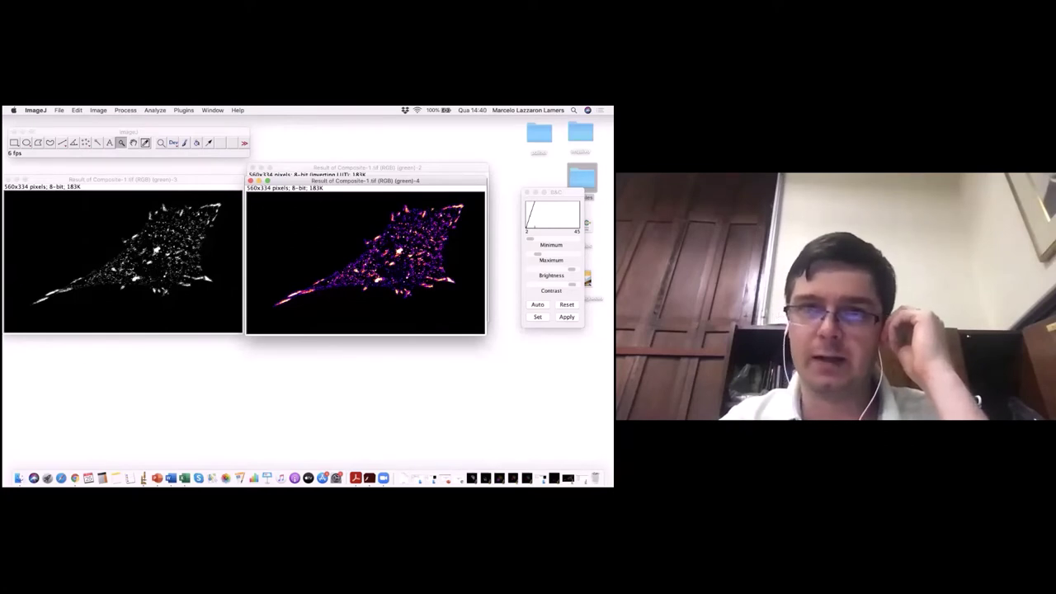
- Close the Fire and inverted duplicates, then minimize the original green channel image
{"action": "left_click", "coordinate": [251, 181]}
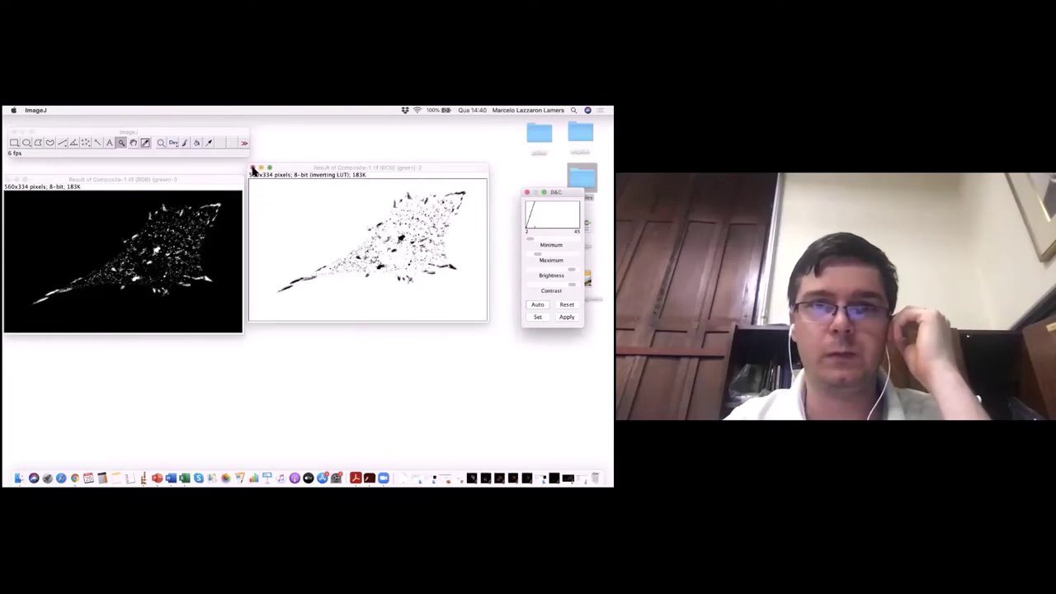
{"action": "left_click", "coordinate": [254, 170]}
{"action": "left_click_drag", "start_coordinate": [87, 180], "coordinate": [147, 180]}
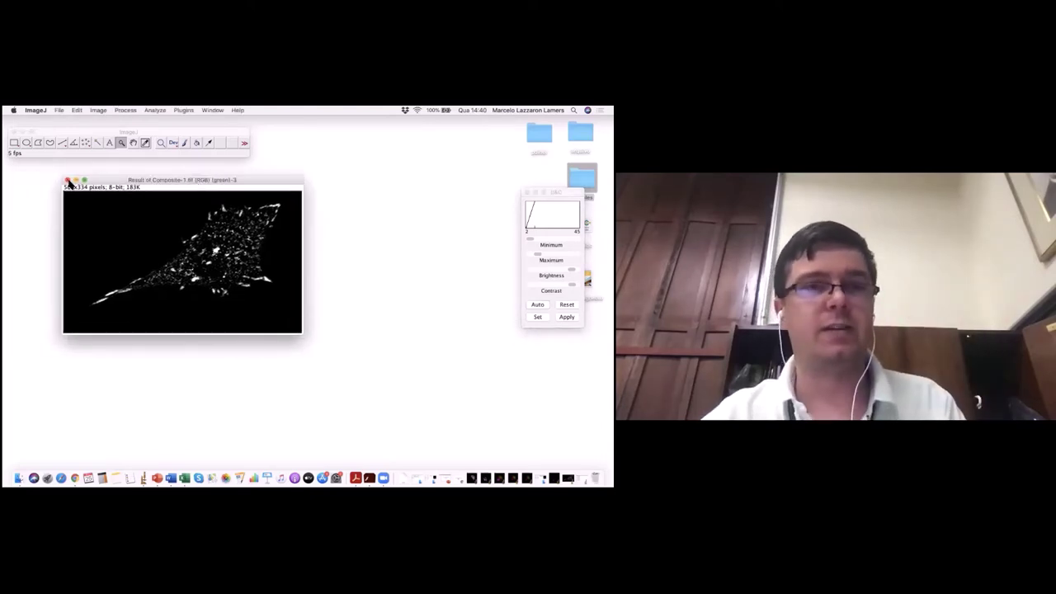
{"action": "left_click_drag", "start_coordinate": [132, 179], "coordinate": [106, 170]}
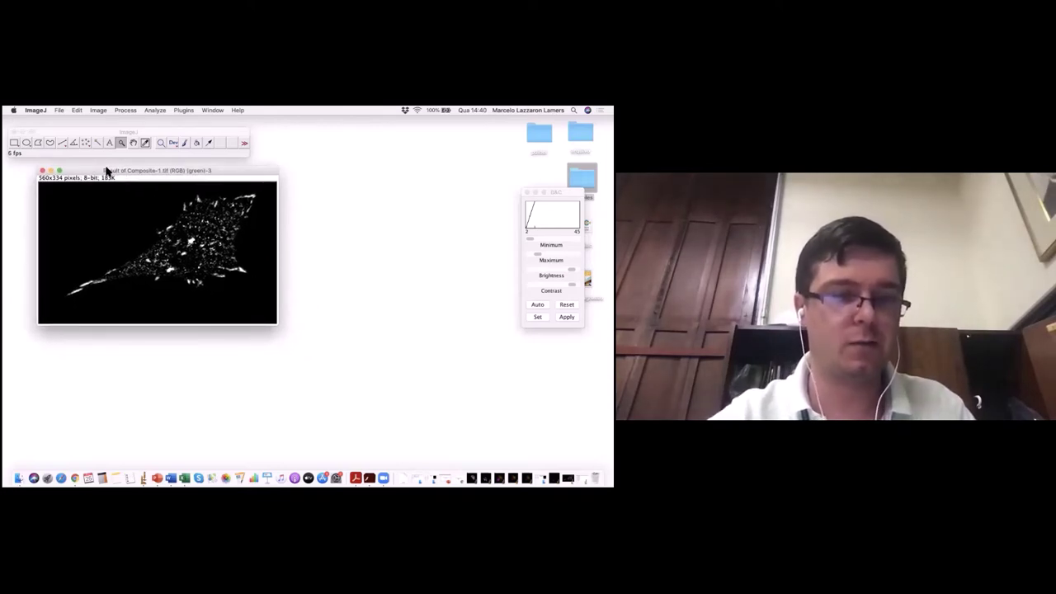
{"action": "left_click", "coordinate": [52, 170]}
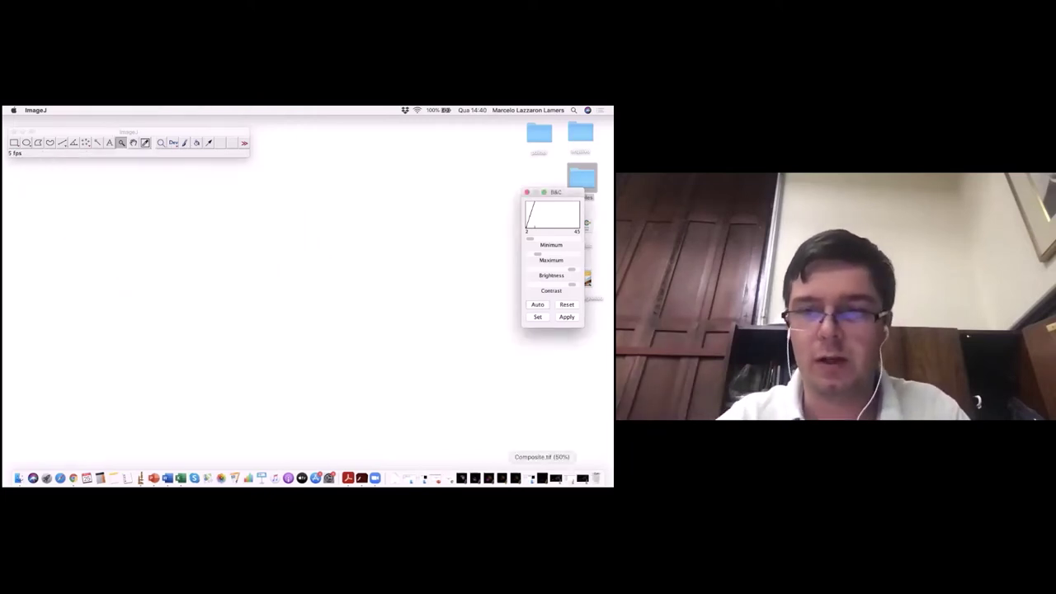
- Restore the red and green confocal-series-1.tif channel stacks side by side and close the magenta and yellow composite
{"action": "left_click", "coordinate": [464, 479]}
{"action": "left_click", "coordinate": [471, 479]}
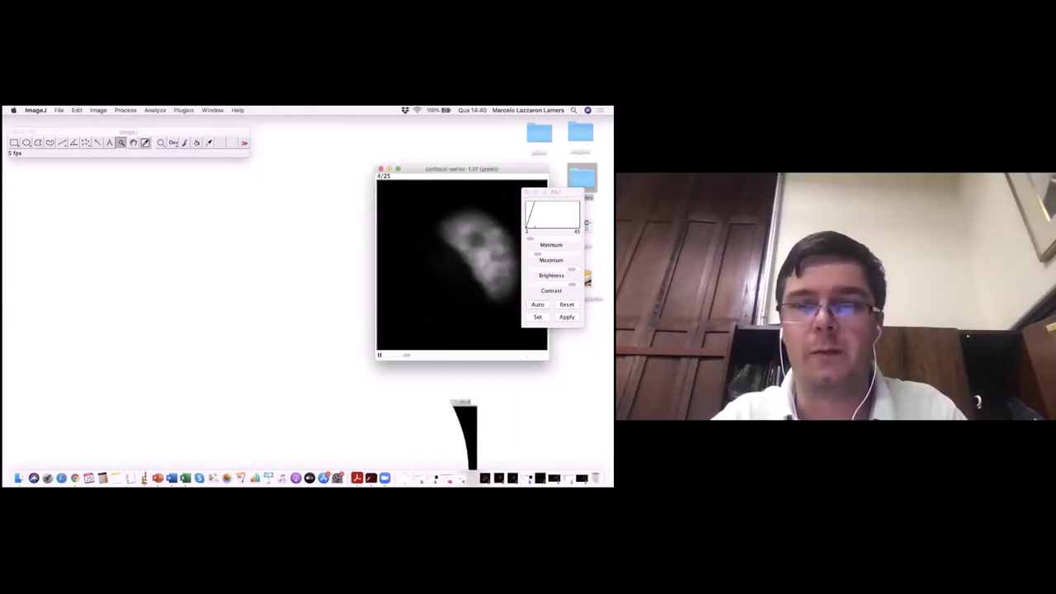
{"action": "left_click_drag", "start_coordinate": [409, 157], "coordinate": [304, 168]}
{"action": "left_click", "coordinate": [496, 478]}
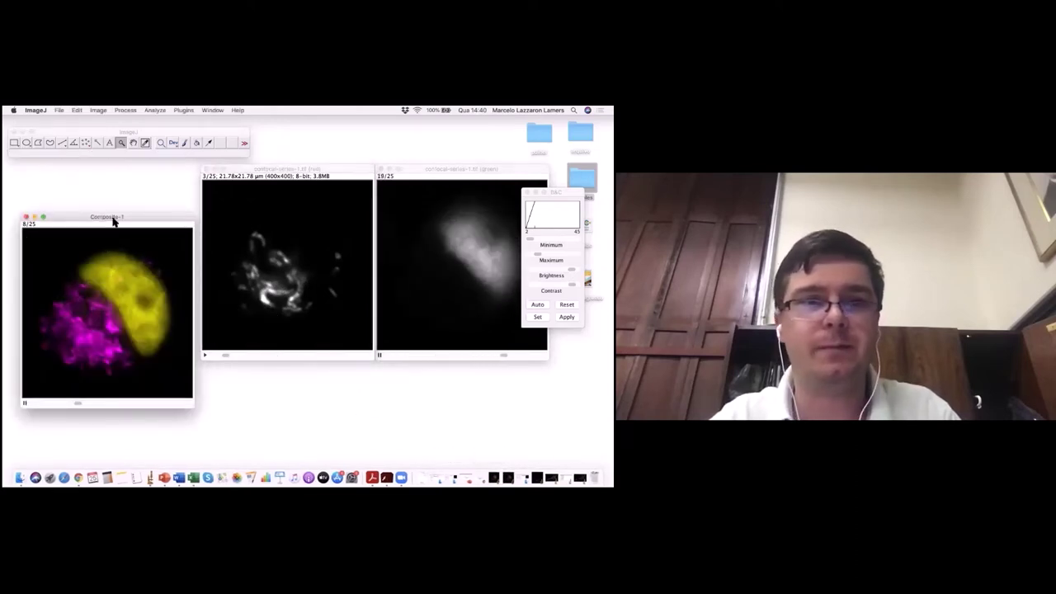
{"action": "left_click", "coordinate": [27, 217]}
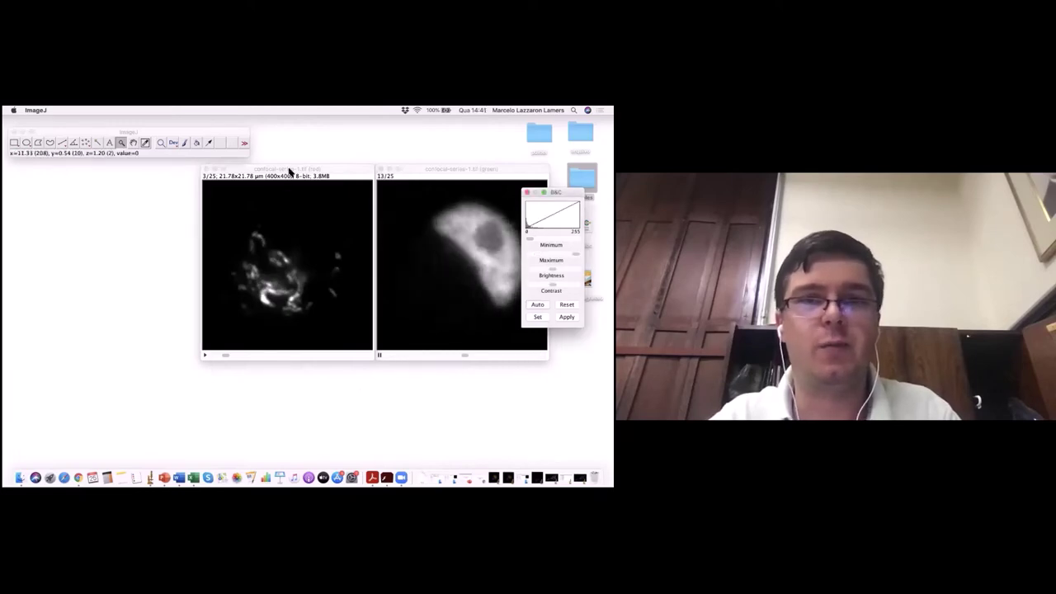
{"action": "left_click_drag", "start_coordinate": [226, 171], "coordinate": [65, 178]}
{"action": "left_click_drag", "start_coordinate": [465, 172], "coordinate": [304, 178]}
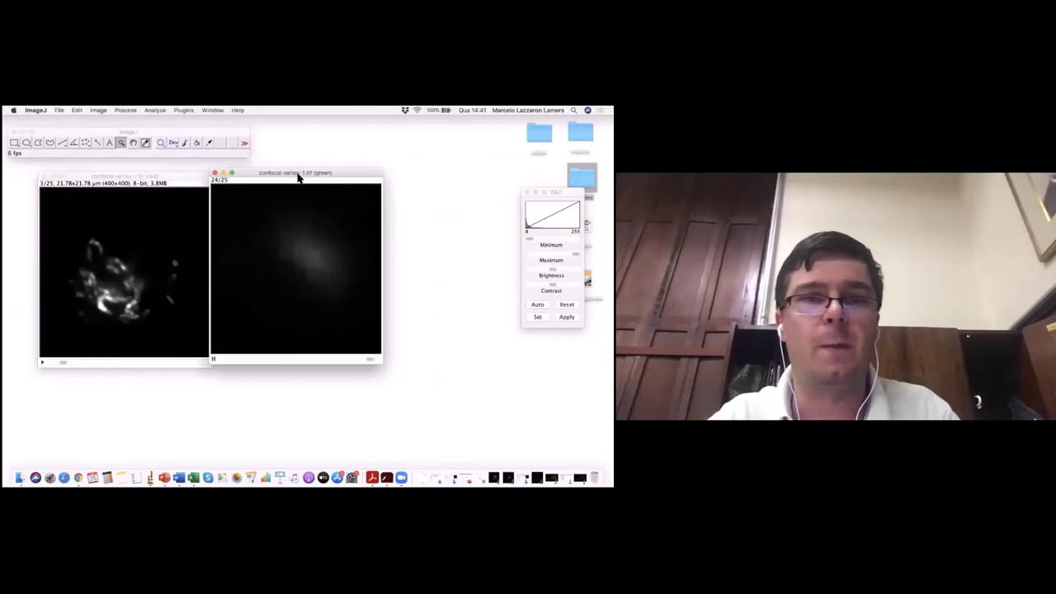
- Open Merge Channels and try assigning confocal-series-1.tif (red) to C2 (green), with C1 (red) set to *None*
{"action": "left_click", "coordinate": [98, 109]}
{"action": "mouse_move", "coordinate": [115, 158]}
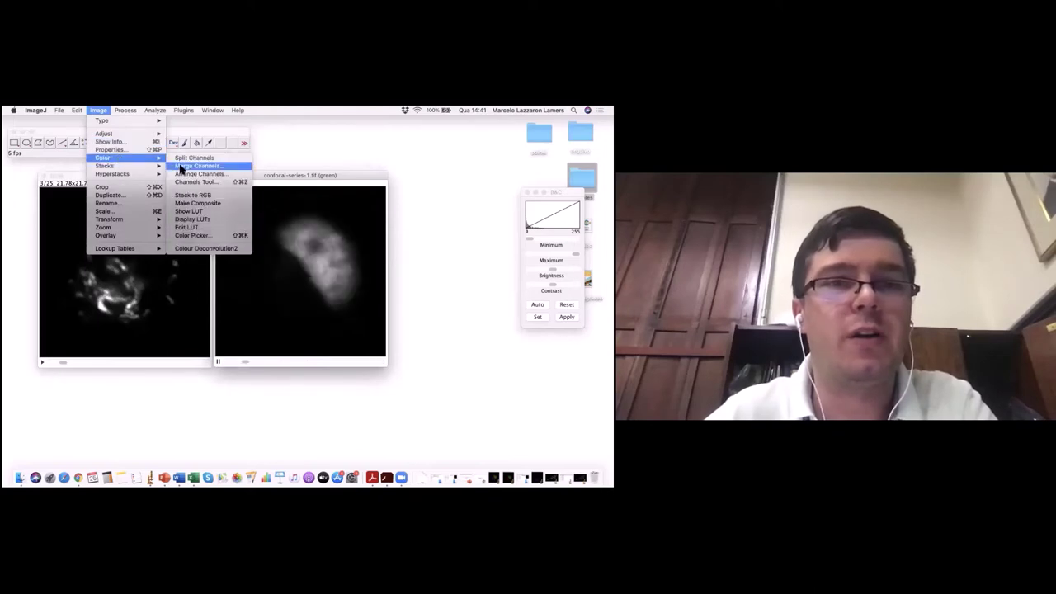
{"action": "left_click", "coordinate": [197, 166]}
{"action": "left_click", "coordinate": [305, 183]}
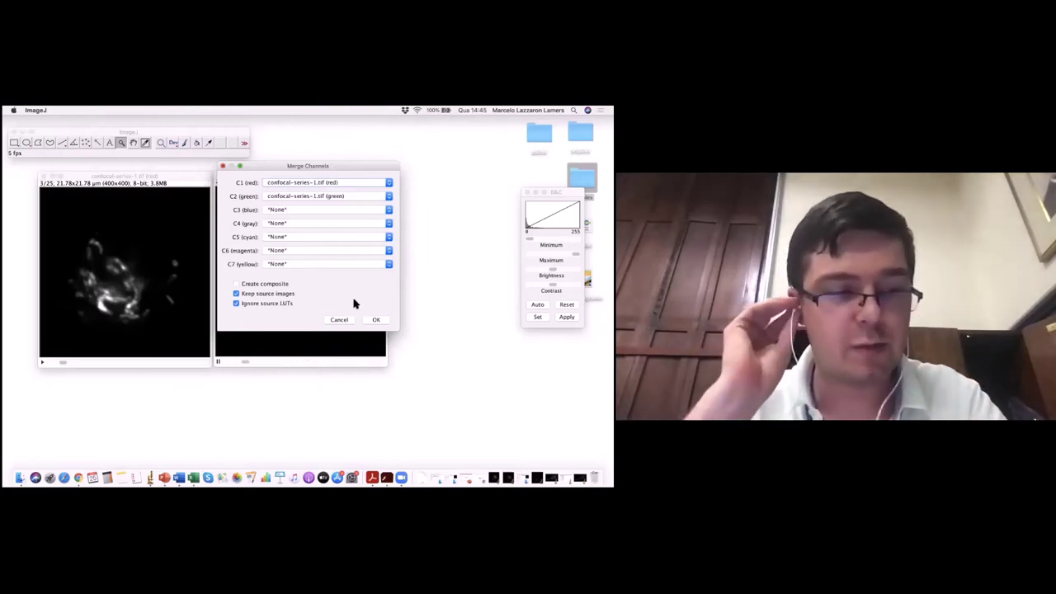
{"action": "left_click", "coordinate": [327, 183]}
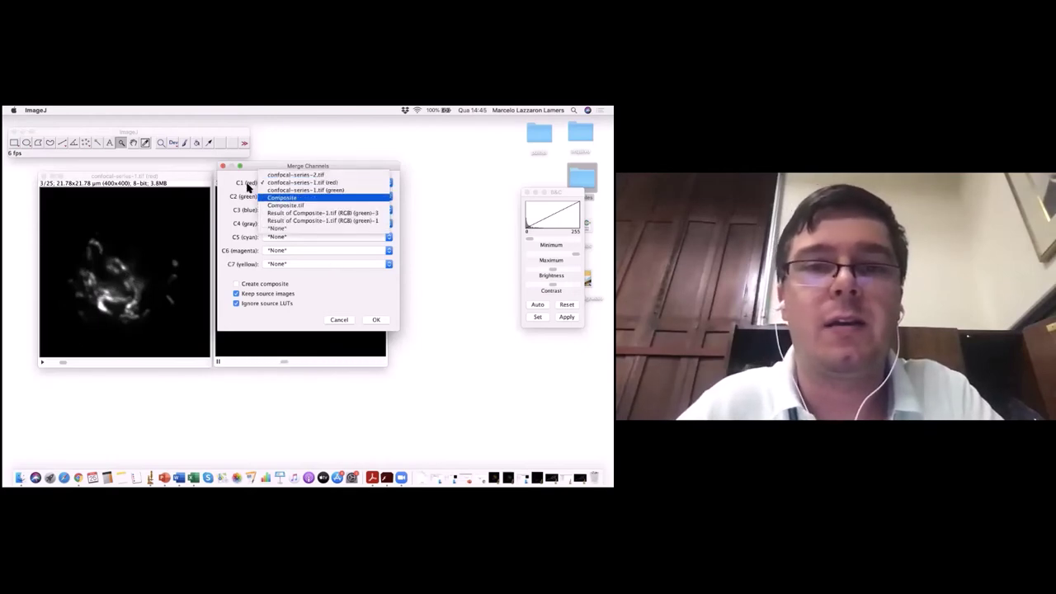
{"action": "left_click", "coordinate": [279, 229]}
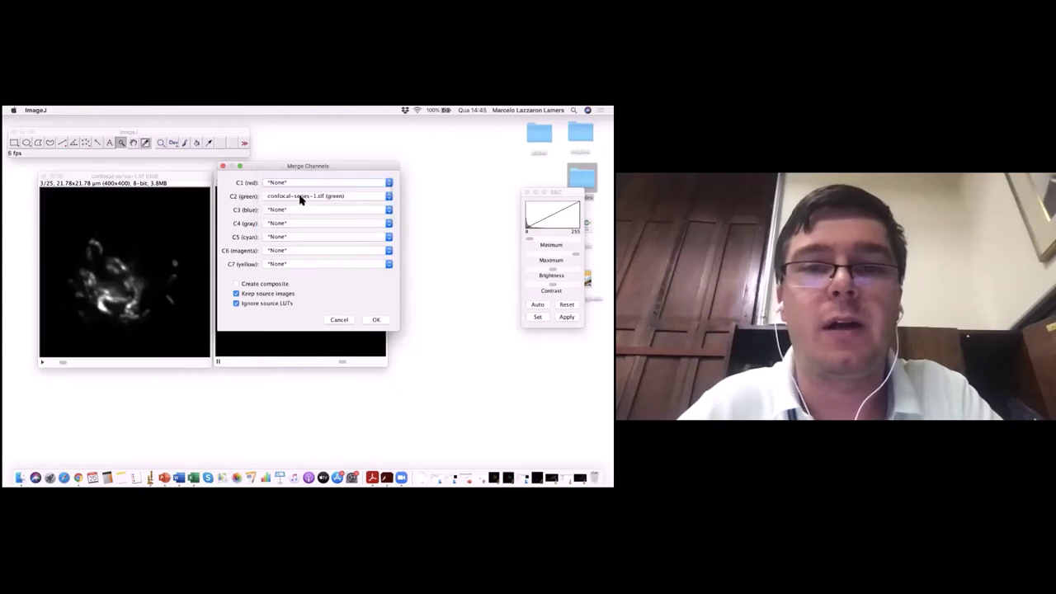
{"action": "left_click", "coordinate": [301, 198]}
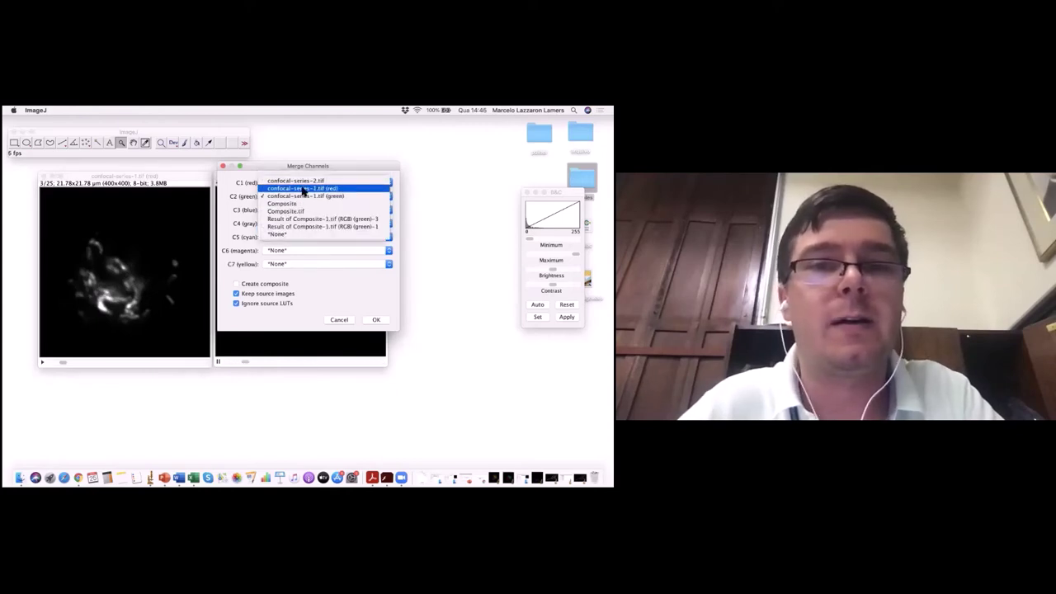
{"action": "left_click", "coordinate": [303, 192]}
- Assign confocal-series-1.tif (red) to C1 (red) and confocal-series-1.tif (green) to C2 (green), and merge them while keeping the source images
{"action": "left_click_drag", "start_coordinate": [314, 167], "coordinate": [399, 203]}
{"action": "left_click", "coordinate": [396, 213]}
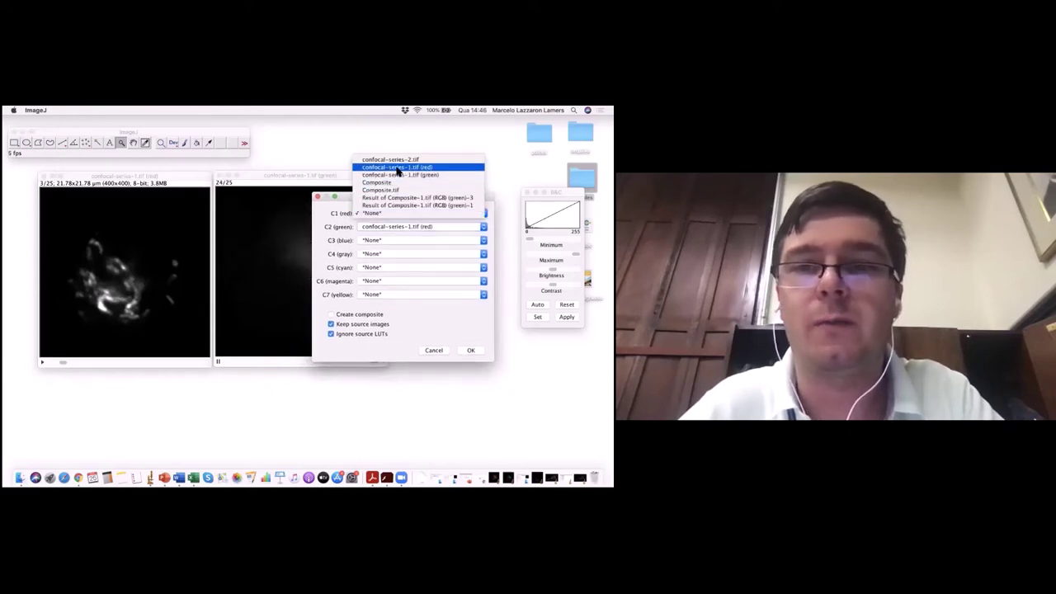
{"action": "left_click", "coordinate": [396, 169]}
{"action": "left_click", "coordinate": [392, 228]}
{"action": "left_click", "coordinate": [398, 240]}
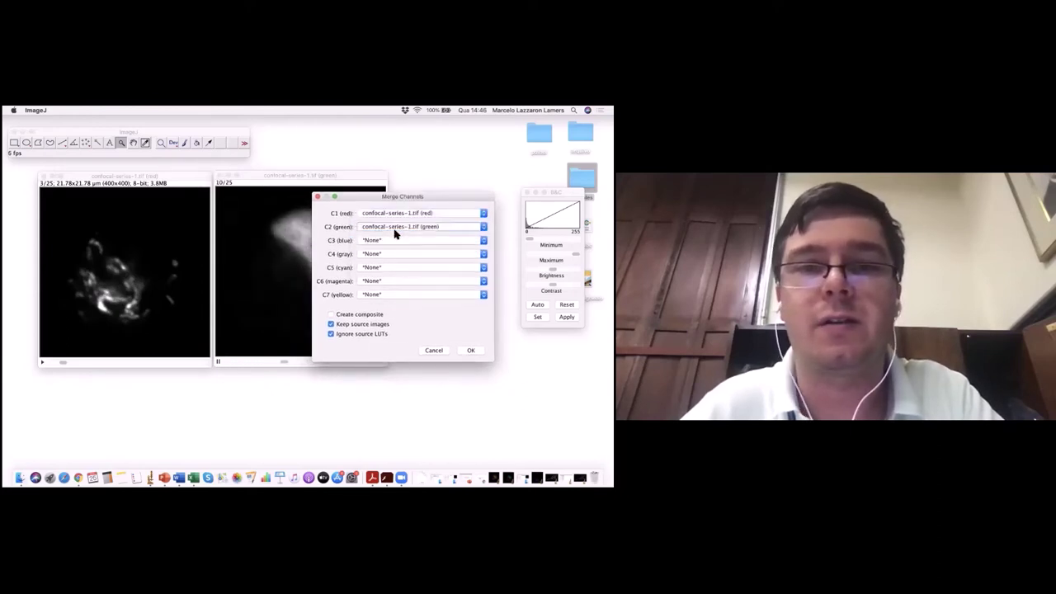
{"action": "left_click", "coordinate": [470, 350]}
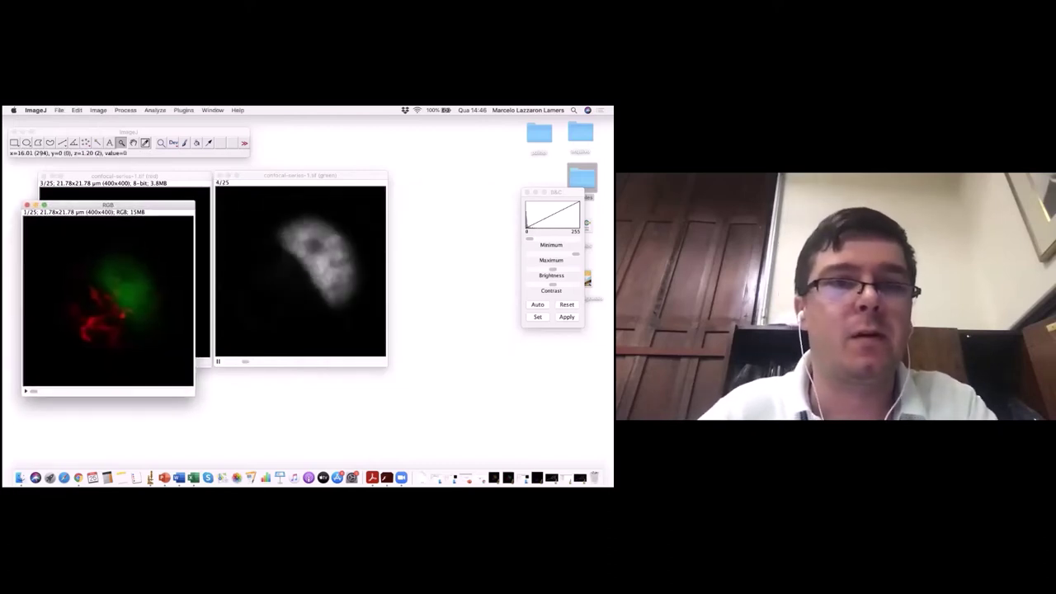
- Move the source stacks away from the merged RGB stack and play its slices as an animation
{"action": "left_click_drag", "start_coordinate": [171, 179], "coordinate": [466, 134]}
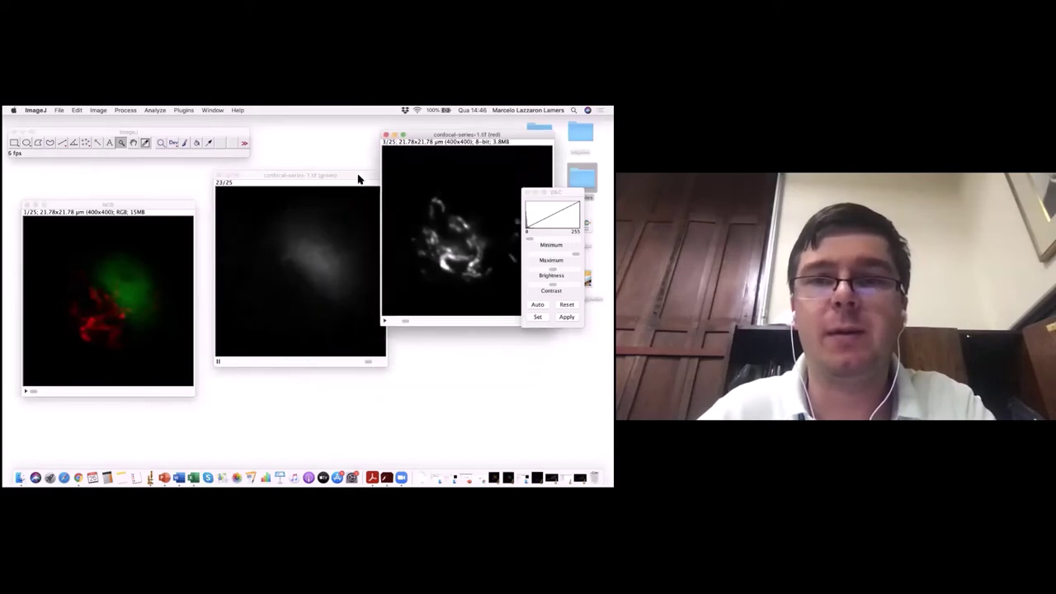
{"action": "left_click_drag", "start_coordinate": [358, 178], "coordinate": [496, 175]}
{"action": "left_click_drag", "start_coordinate": [157, 207], "coordinate": [154, 177]}
{"action": "left_click", "coordinate": [23, 365]}
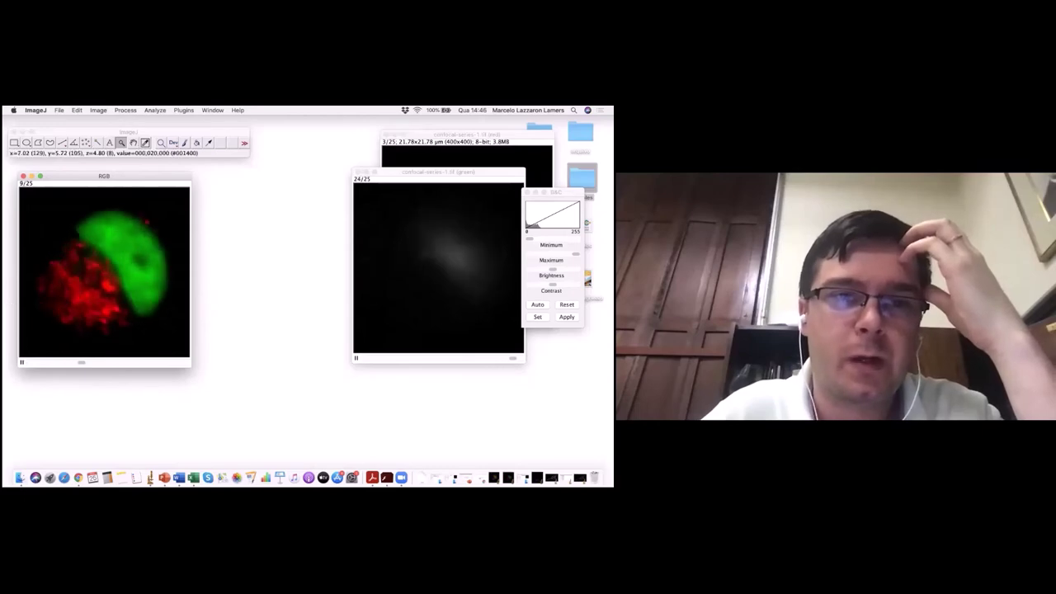
{"action": "left_click_drag", "start_coordinate": [73, 179], "coordinate": [77, 175]}
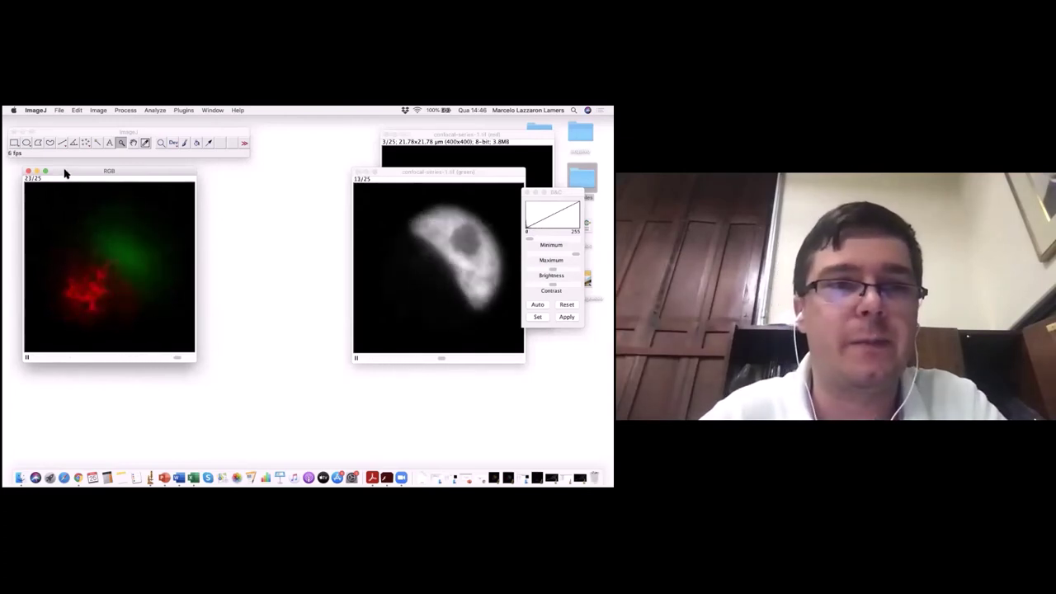
- Save the merged RGB stack to the Desktop as RGB.avi, with JPEG compression and a frame rate of 5 fps
{"action": "left_click_drag", "start_coordinate": [69, 175], "coordinate": [55, 167]}
{"action": "left_click", "coordinate": [59, 110]}
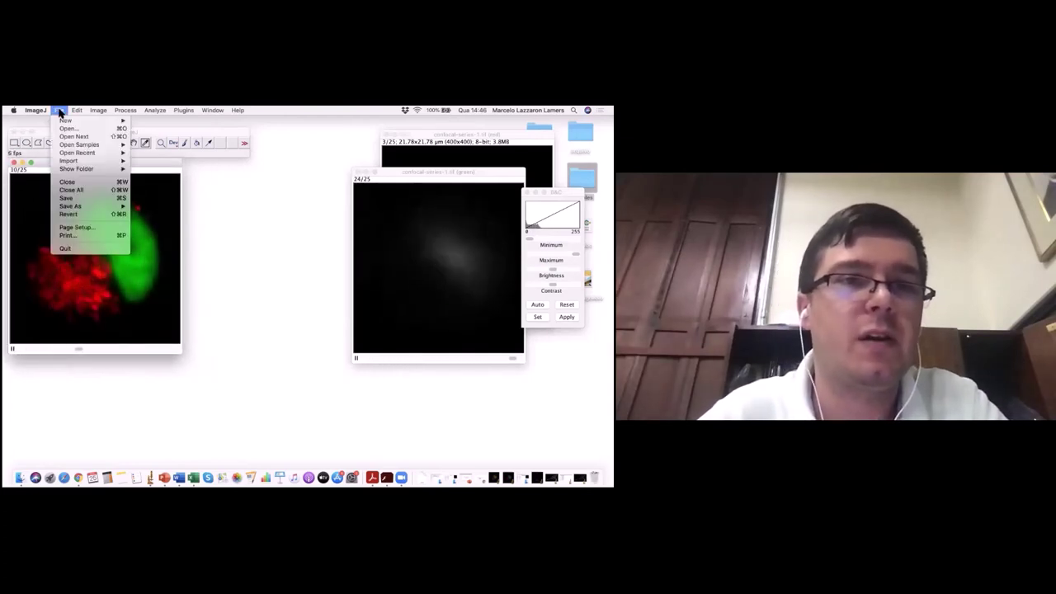
{"action": "mouse_move", "coordinate": [83, 207]}
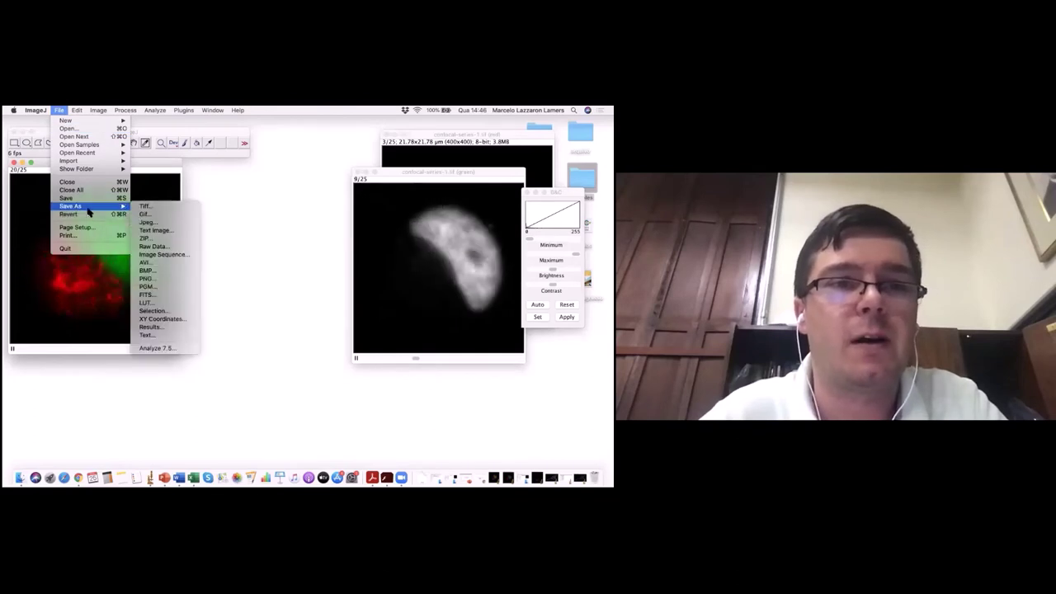
{"action": "left_click", "coordinate": [160, 263]}
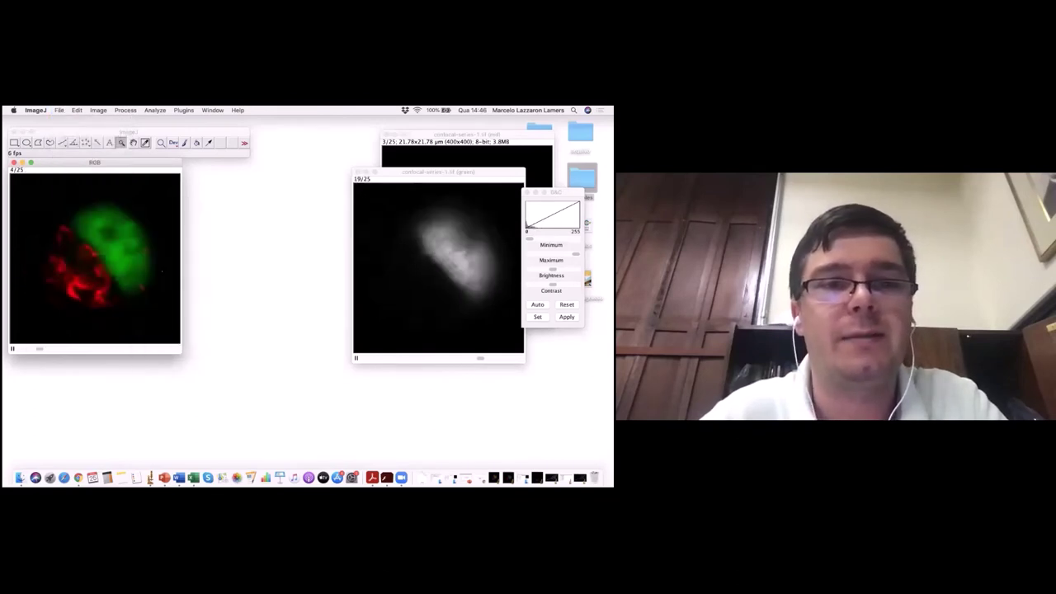
{"action": "left_click_drag", "start_coordinate": [307, 198], "coordinate": [259, 186]}
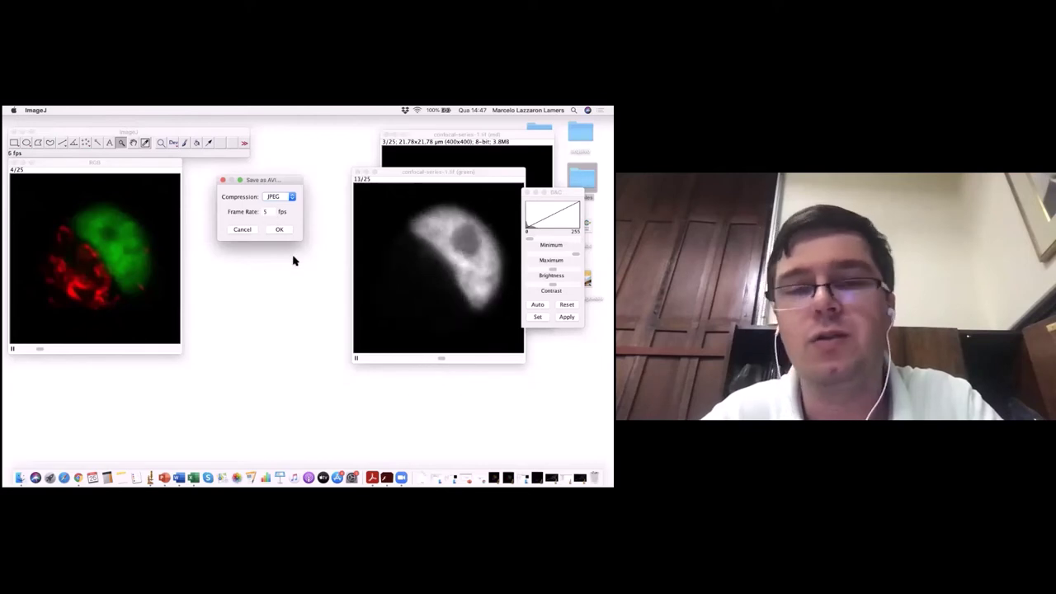
{"action": "left_click", "coordinate": [280, 229]}
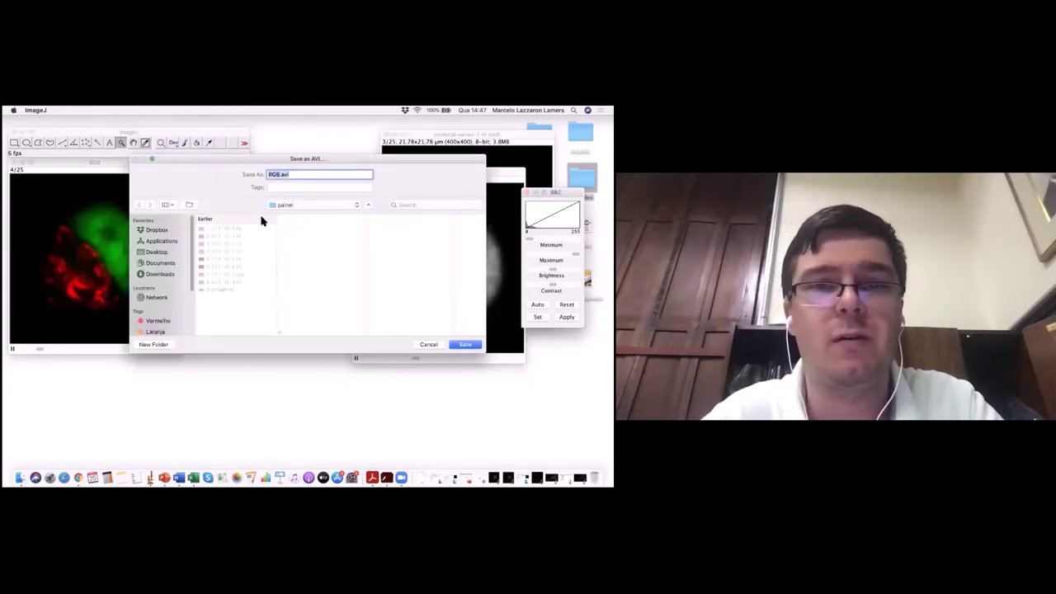
{"action": "left_click", "coordinate": [281, 177]}
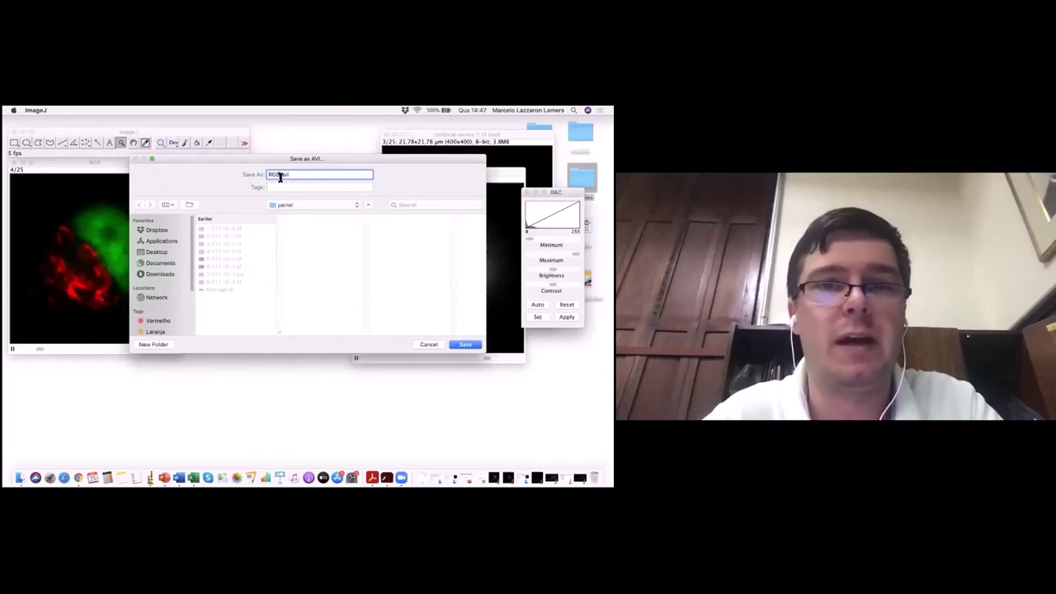
{"action": "left_click", "coordinate": [162, 251]}
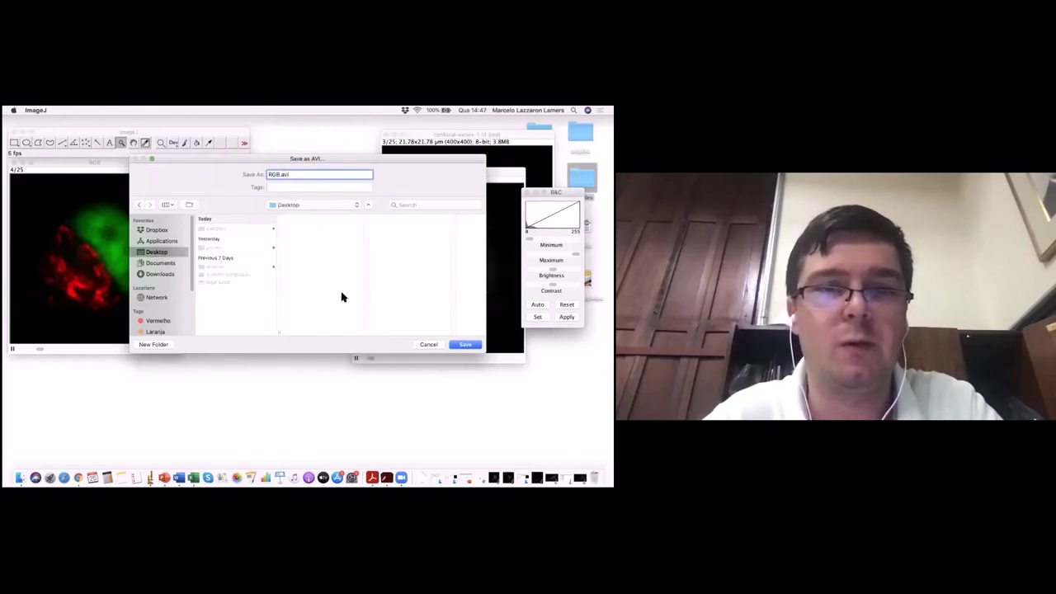
{"action": "left_click", "coordinate": [467, 345]}
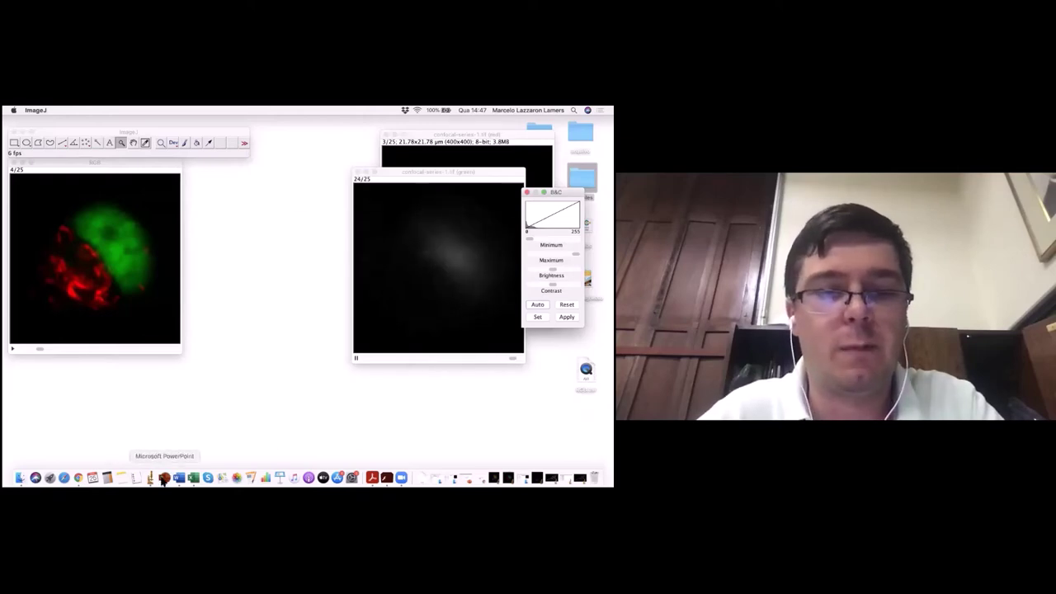
- Switch to PowerPoint and delete the title and subtitle placeholders from the blank slide
{"action": "left_click", "coordinate": [164, 478]}
{"action": "left_click", "coordinate": [232, 221]}
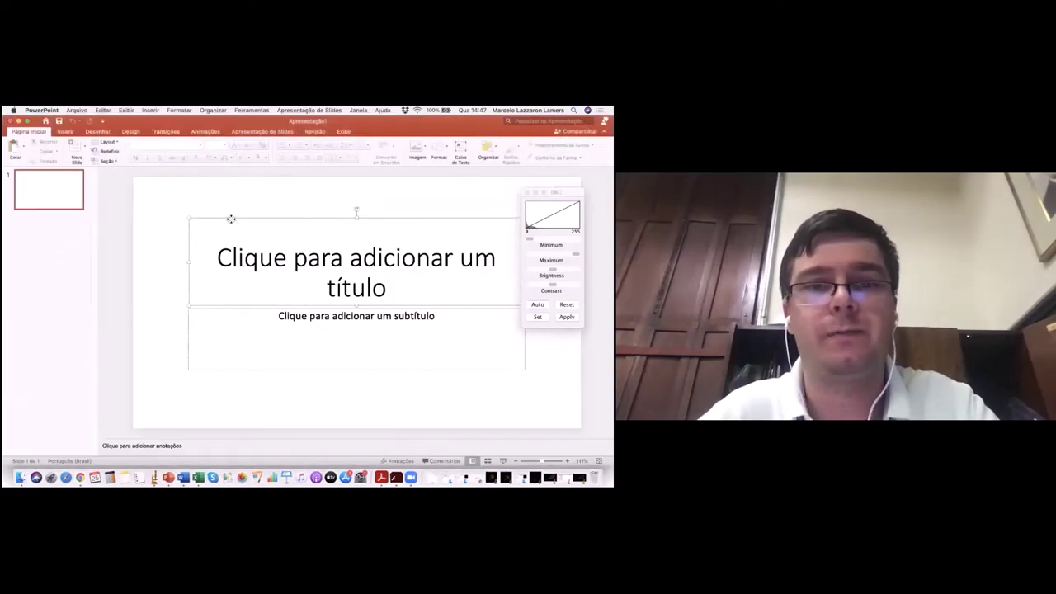
{"action": "key", "text": "Delete"}
{"action": "left_click", "coordinate": [260, 309]}
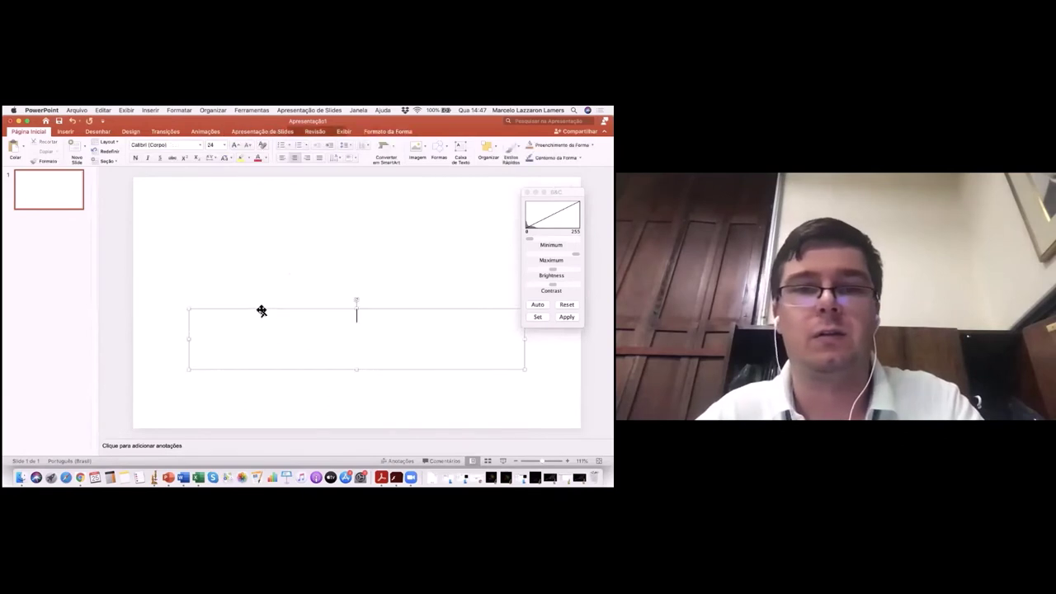
{"action": "left_click", "coordinate": [261, 309]}
{"action": "key", "text": "Delete"}
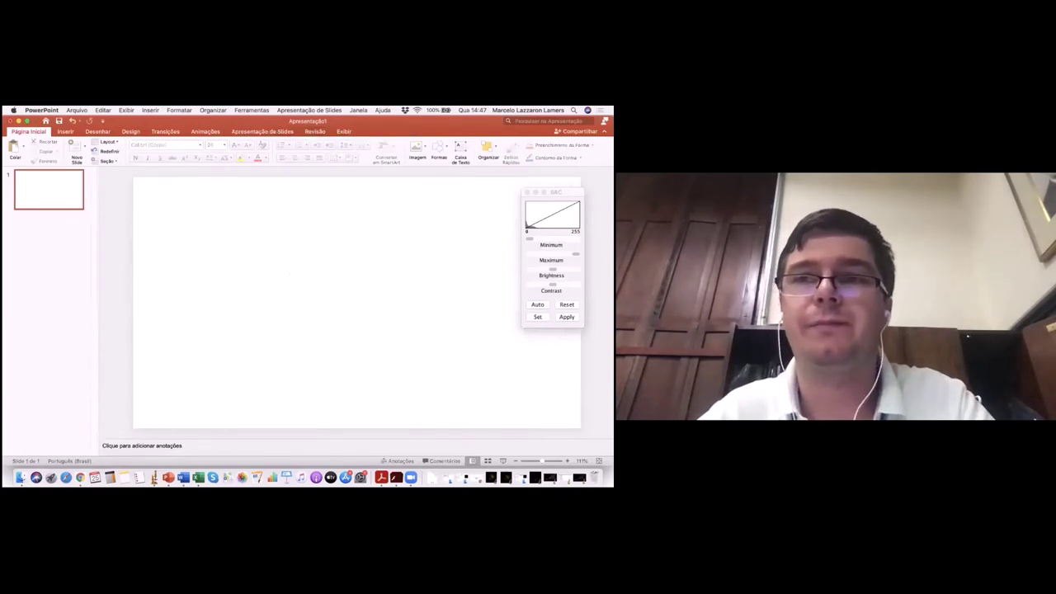
- Insert RGB.avi from the Desktop into the slide and place the video near its centre
{"action": "left_click_drag", "start_coordinate": [550, 121], "coordinate": [446, 121]}
{"action": "left_click_drag", "start_coordinate": [586, 368], "coordinate": [236, 289]}
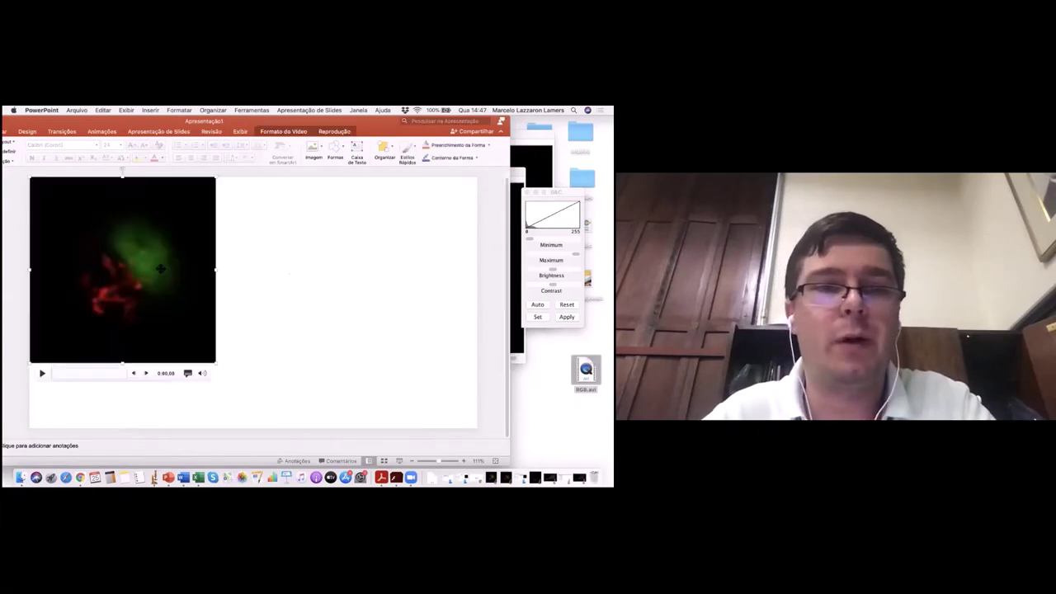
{"action": "left_click_drag", "start_coordinate": [161, 269], "coordinate": [280, 297]}
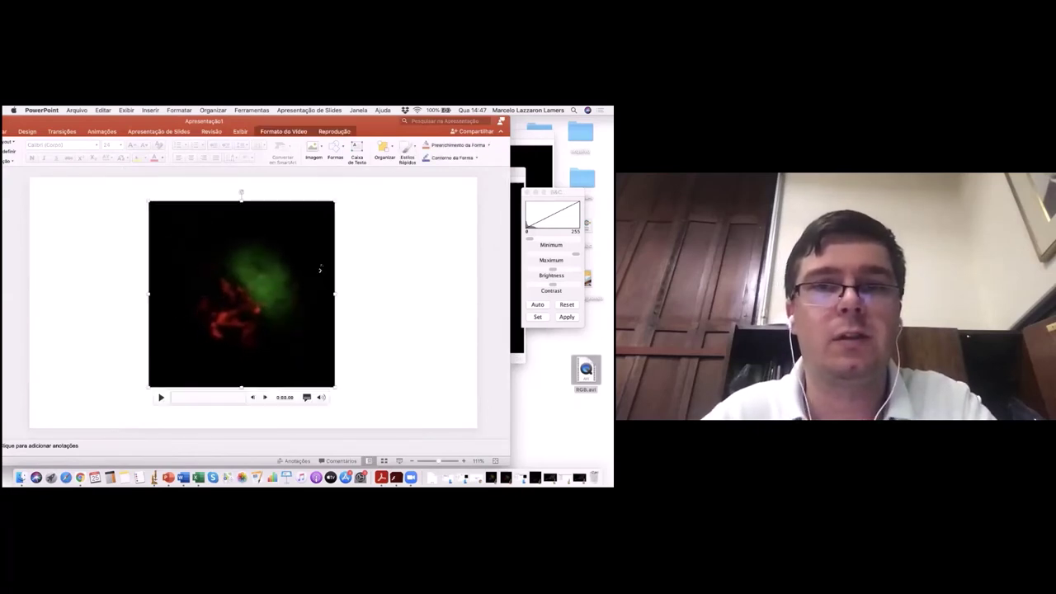
- Set the slide's video to play full screen, loop until stopped and start automatically
{"action": "left_click", "coordinate": [332, 132]}
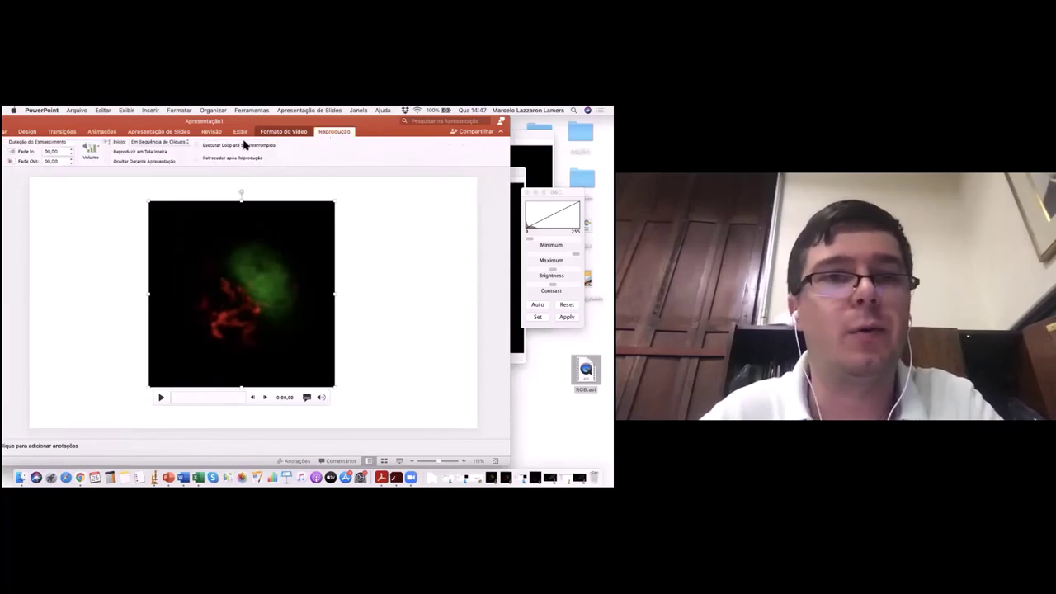
{"action": "double_click", "coordinate": [177, 121]}
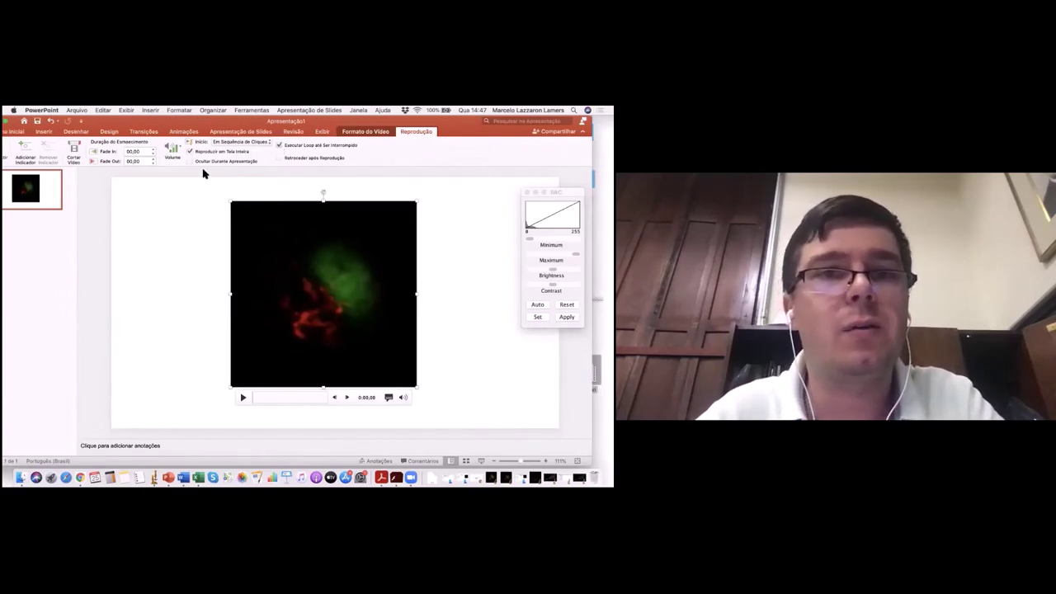
{"action": "left_click", "coordinate": [267, 143]}
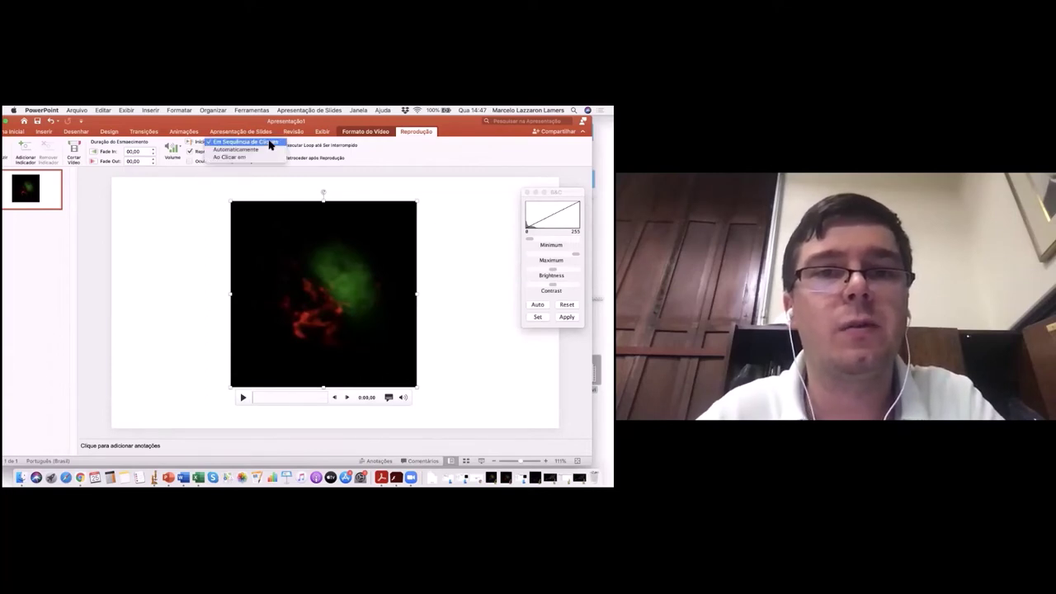
{"action": "left_click", "coordinate": [264, 150]}
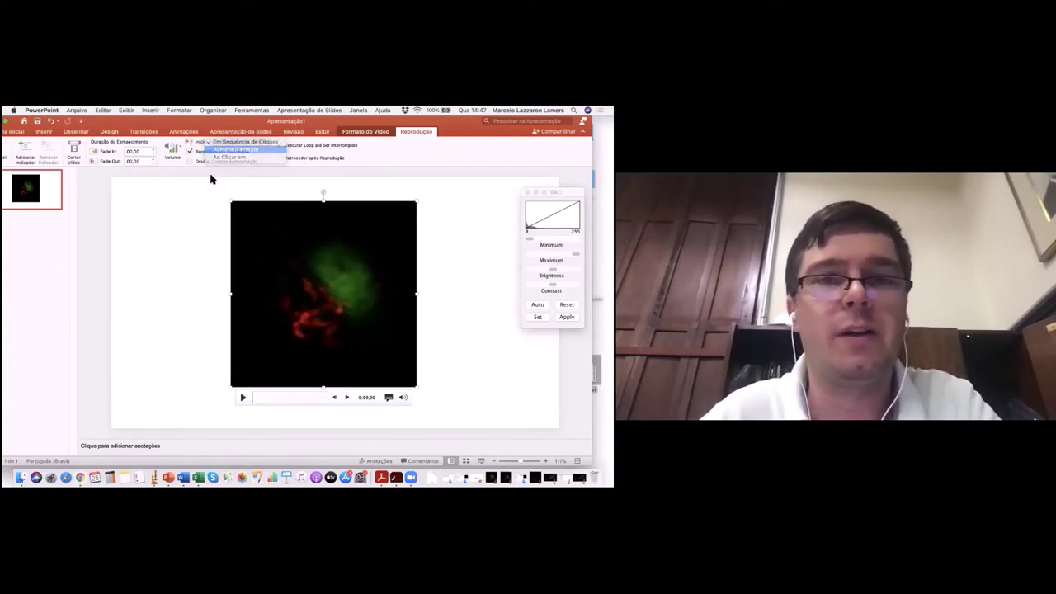
{"action": "left_click", "coordinate": [179, 247]}
- Play the looping video in the slide show, exit the show and minimize the presentation
{"action": "left_click_drag", "start_coordinate": [465, 125], "coordinate": [435, 126]}
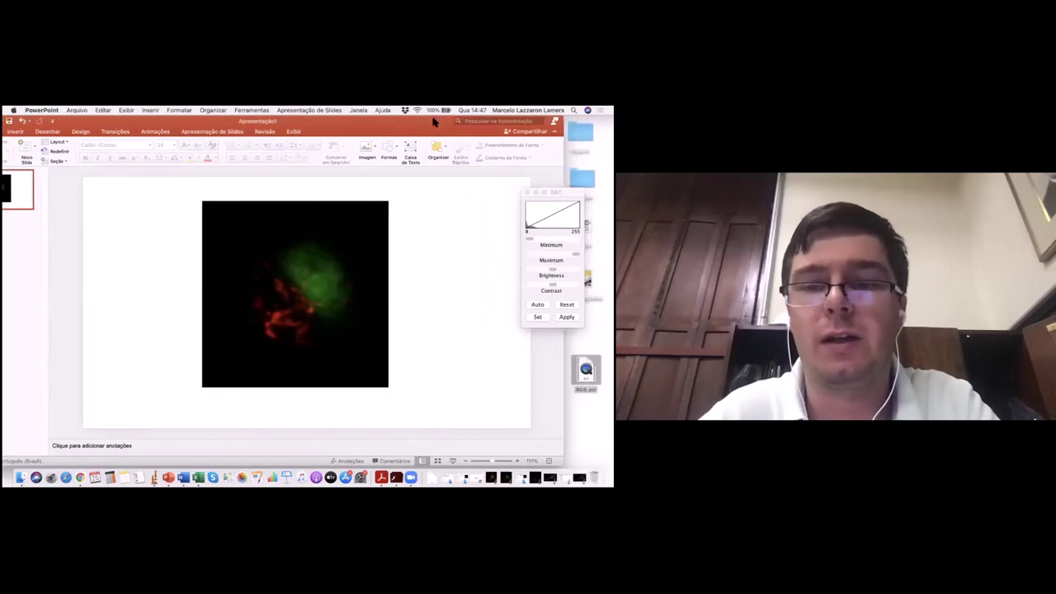
{"action": "left_click", "coordinate": [455, 463]}
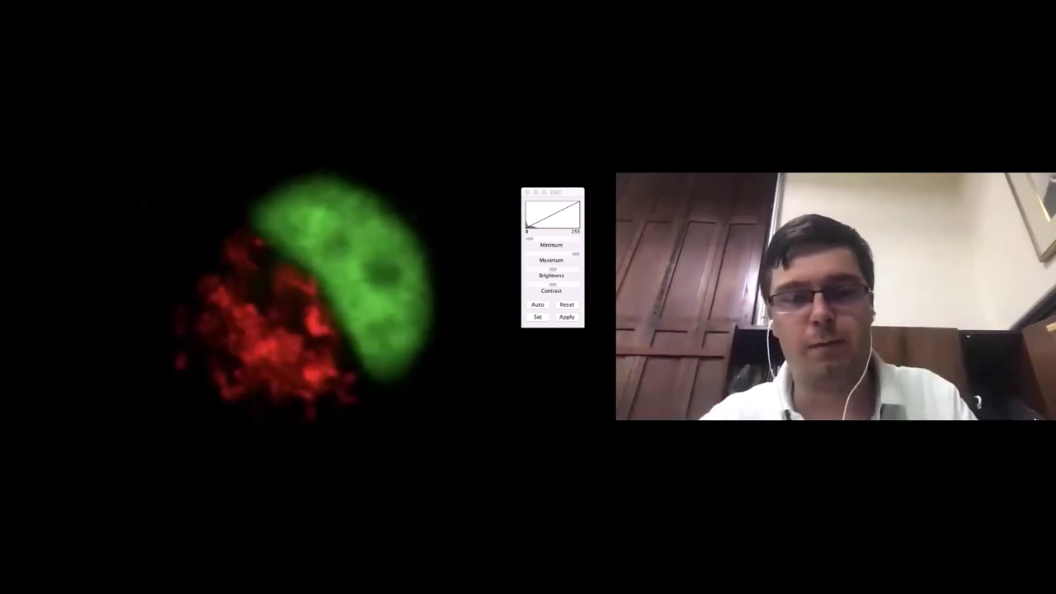
{"action": "key", "text": "Escape"}
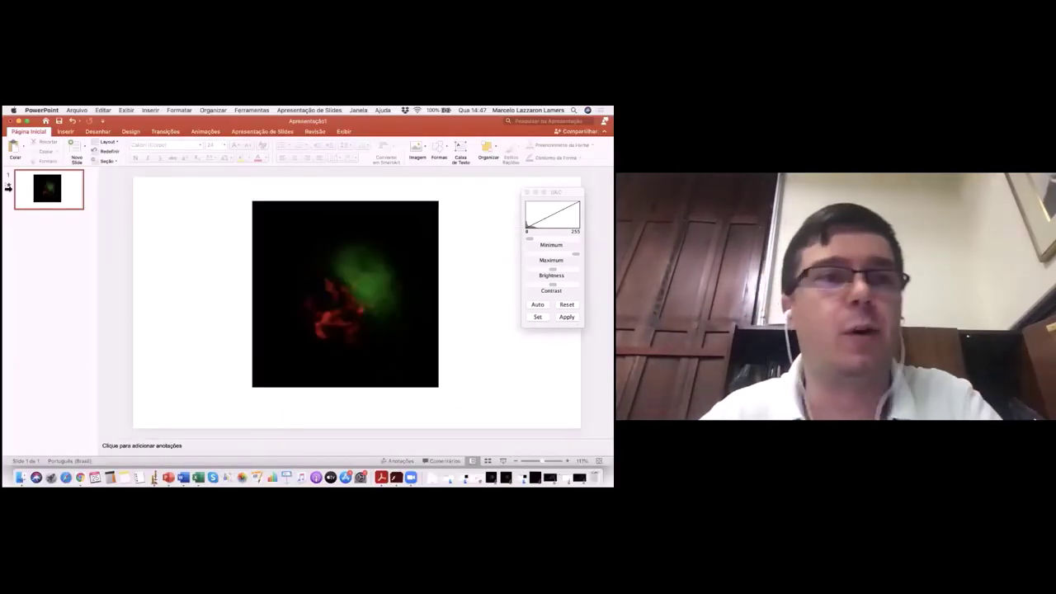
{"action": "left_click", "coordinate": [19, 122]}
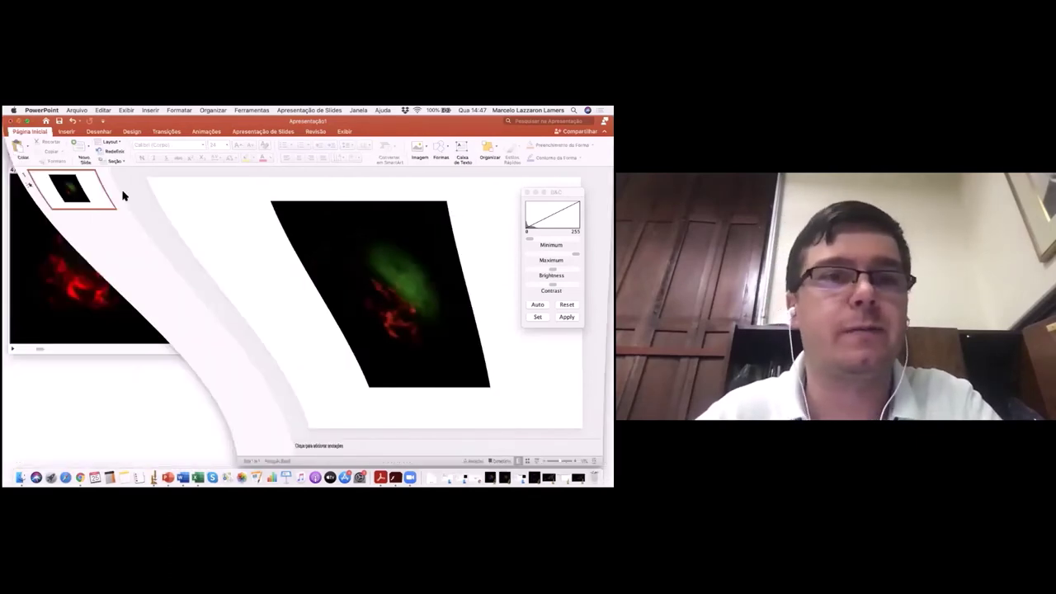
- Return to the RGB stack in ImageJ and open its Label Stacks settings, keeping format 0
{"action": "left_click_drag", "start_coordinate": [132, 175], "coordinate": [128, 173]}
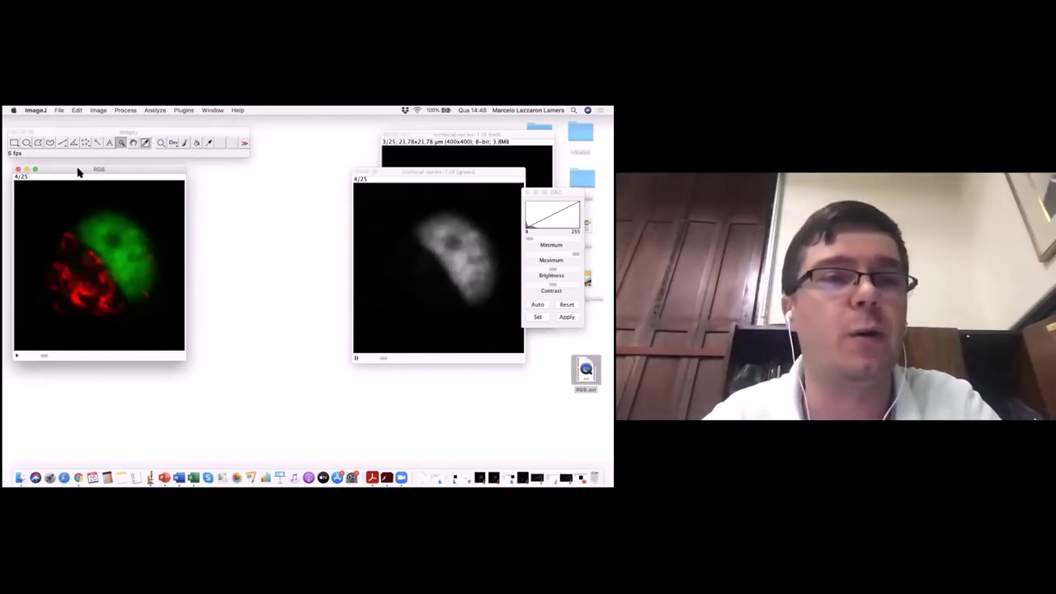
{"action": "left_click_drag", "start_coordinate": [76, 170], "coordinate": [75, 170]}
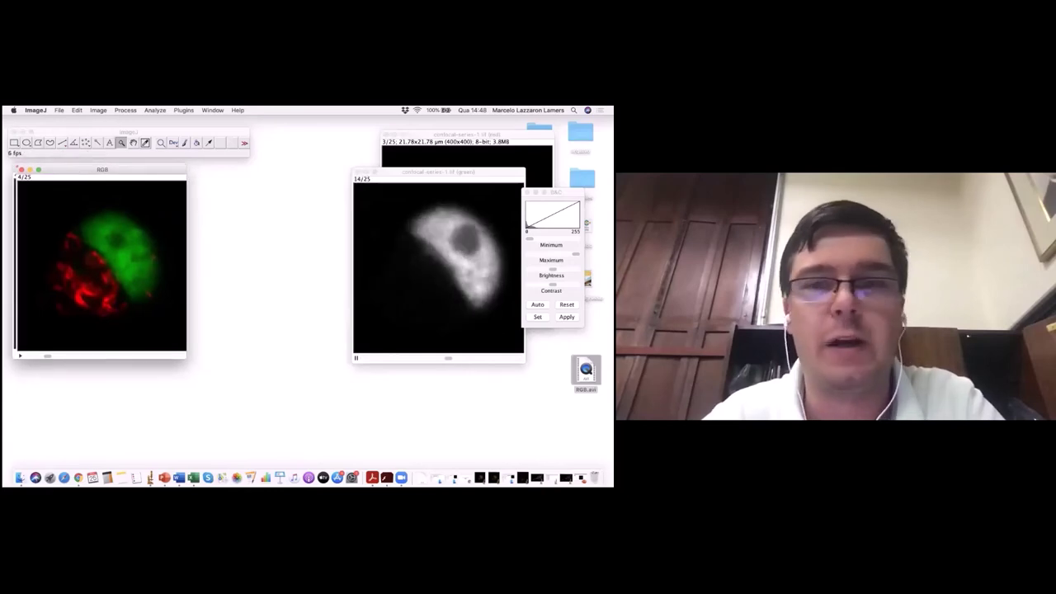
{"action": "left_click", "coordinate": [128, 114]}
{"action": "mouse_move", "coordinate": [100, 114]}
{"action": "mouse_move", "coordinate": [111, 165]}
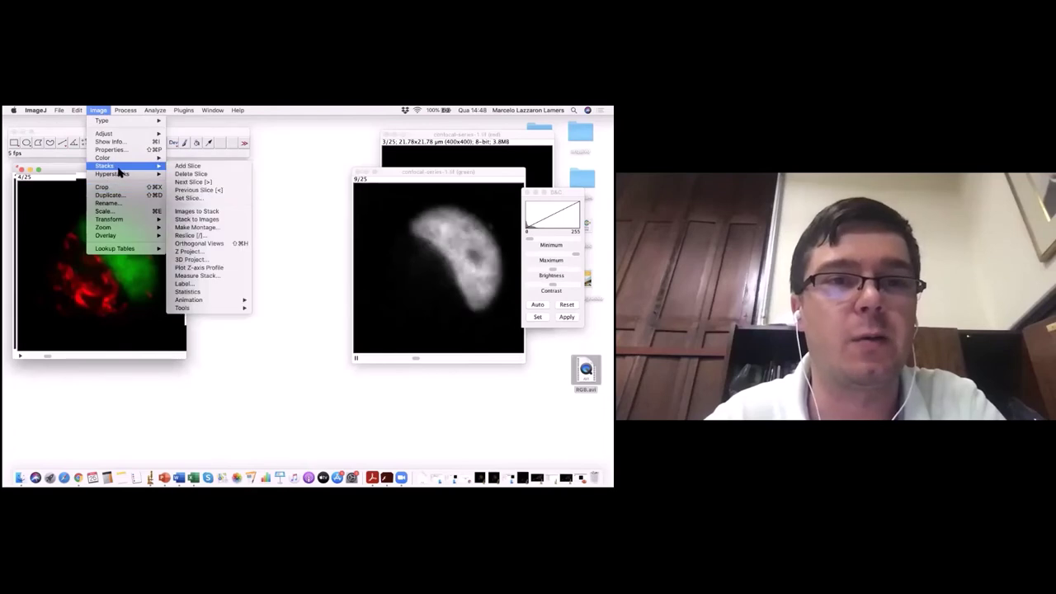
{"action": "left_click", "coordinate": [214, 285]}
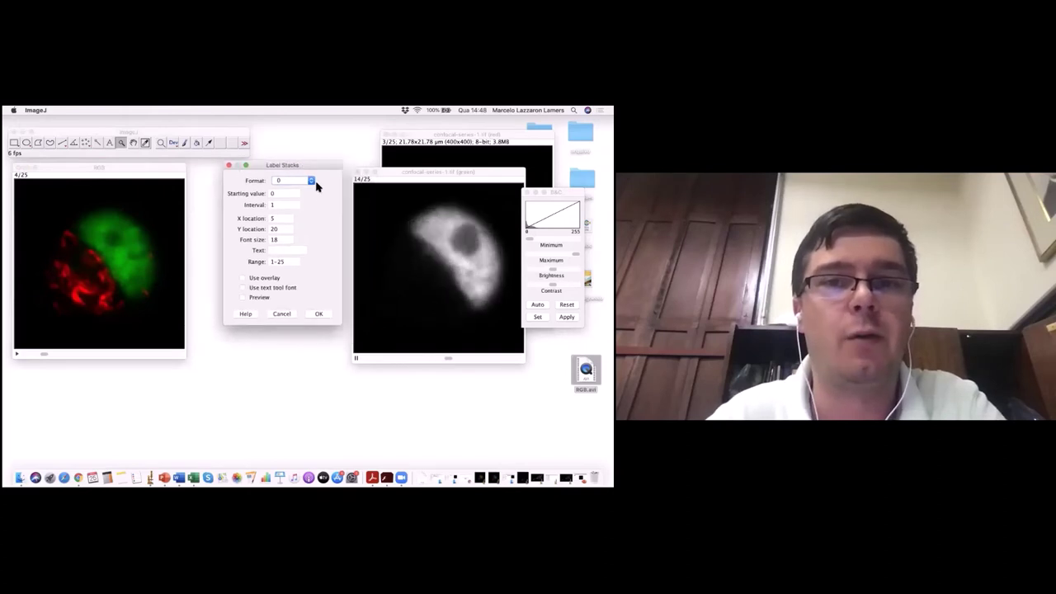
{"action": "left_click", "coordinate": [311, 182]}
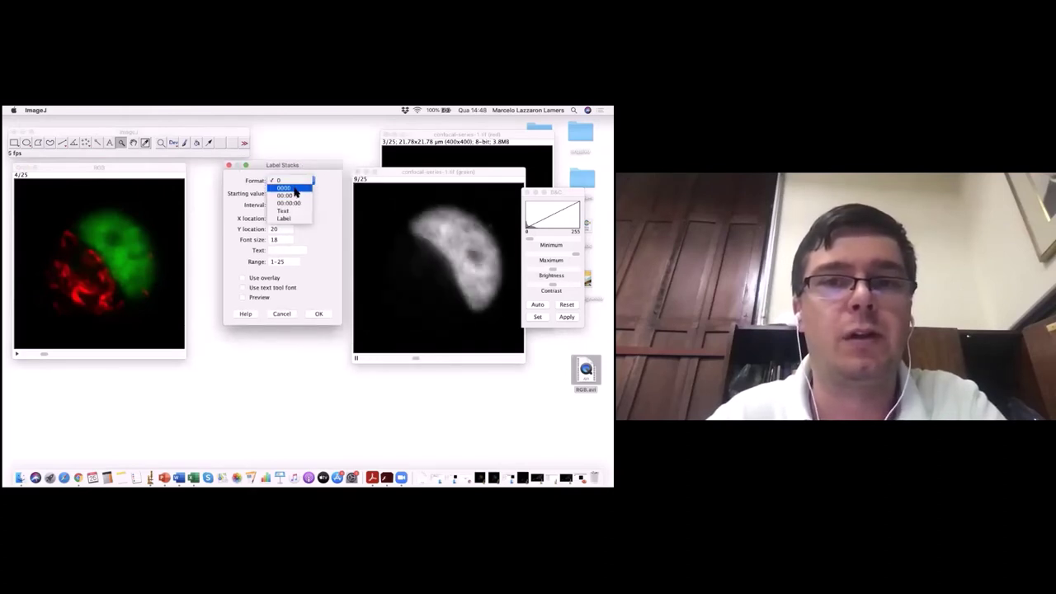
{"action": "key", "text": "Escape"}
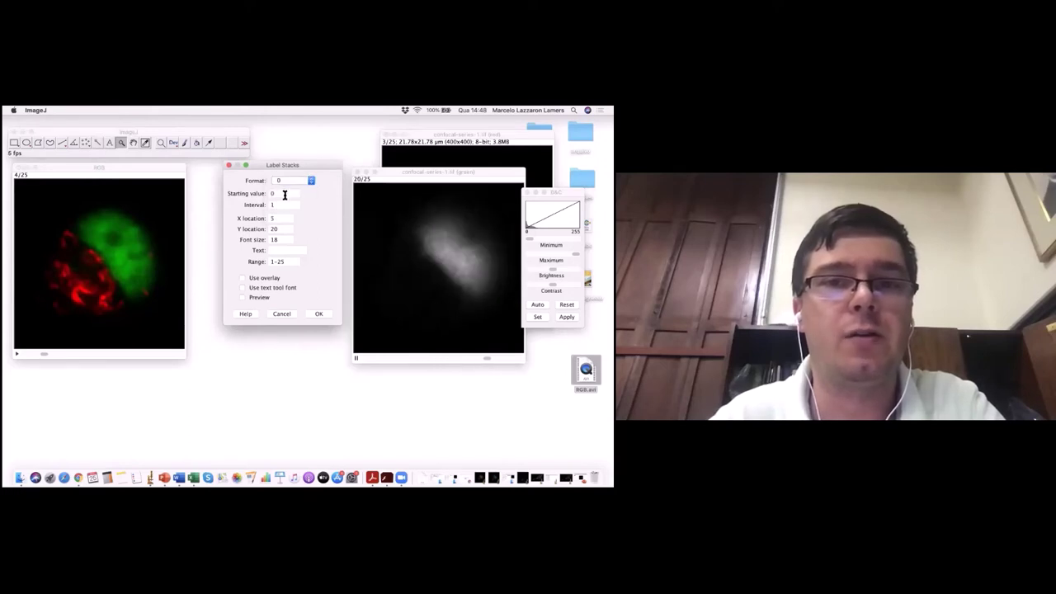
- Label RGB slices 1-25 with an interval of 0.25 and the text um after previewing, and play the labelled stack
{"action": "left_click", "coordinate": [278, 206]}
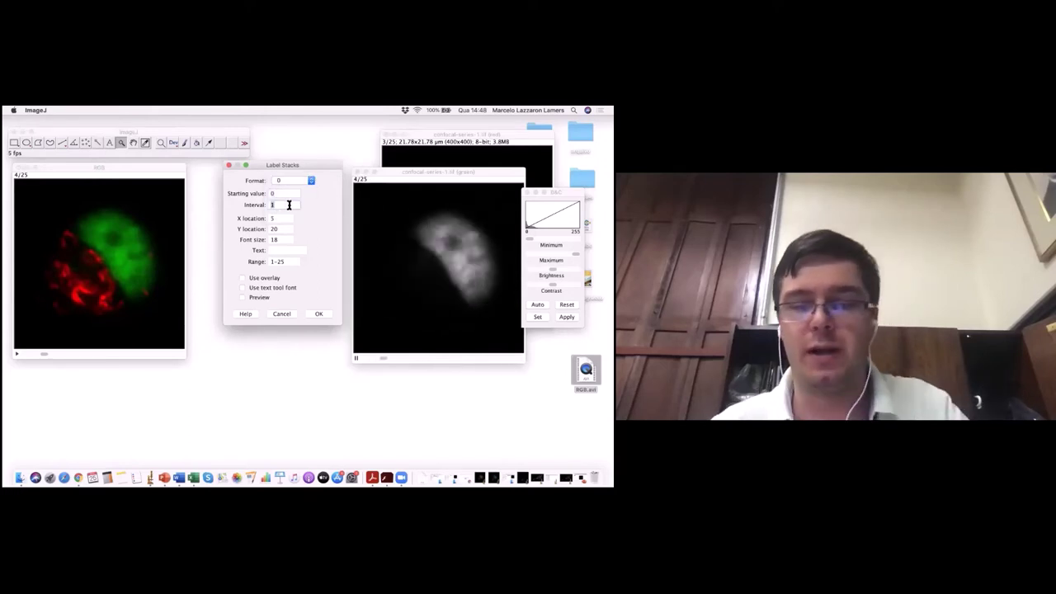
{"action": "key", "text": "BackSpace"}
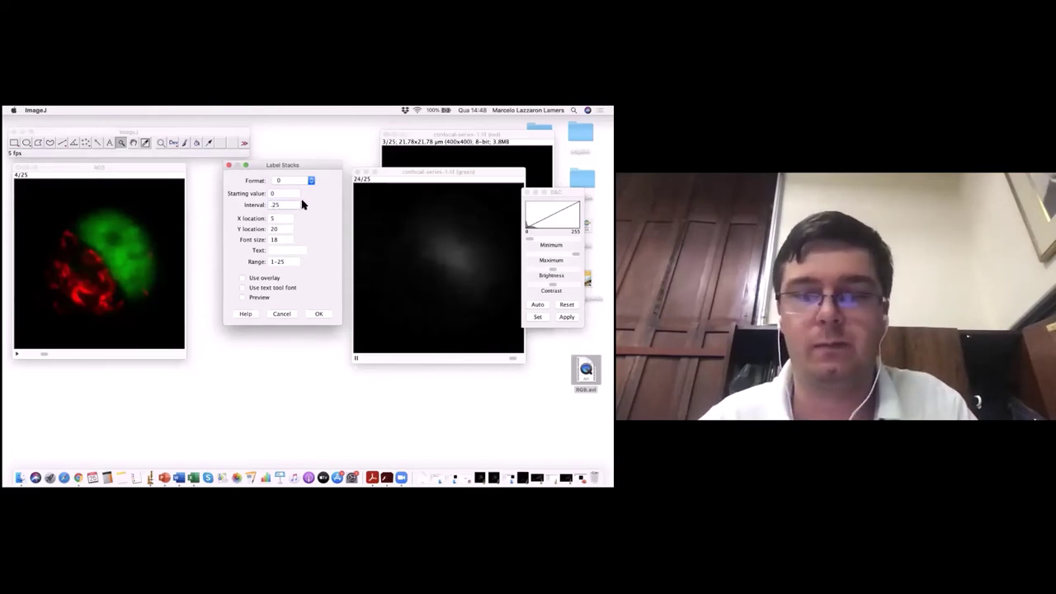
{"action": "left_click", "coordinate": [303, 251]}
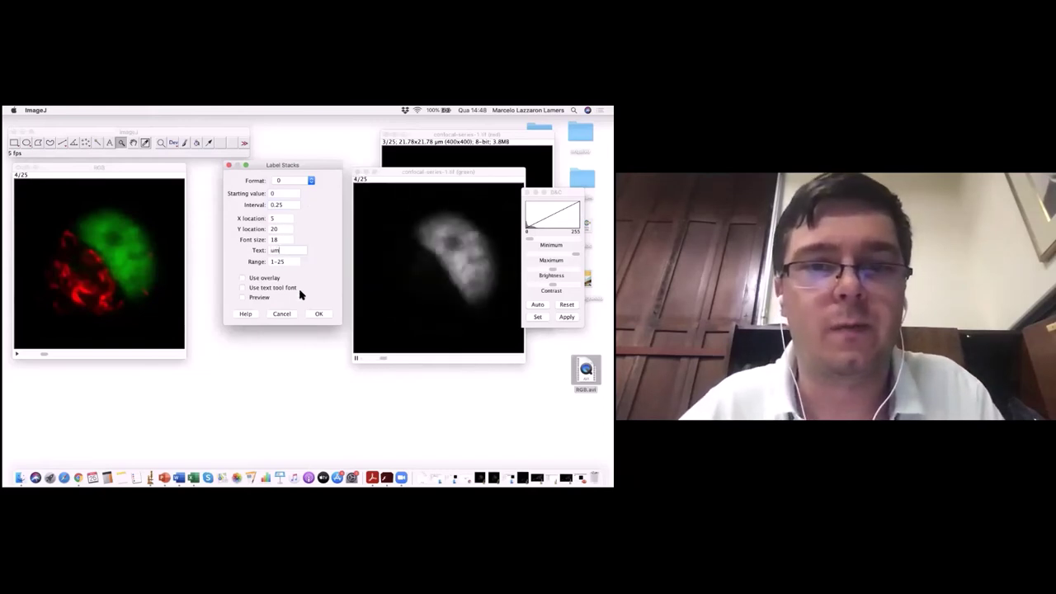
{"action": "left_click", "coordinate": [243, 298]}
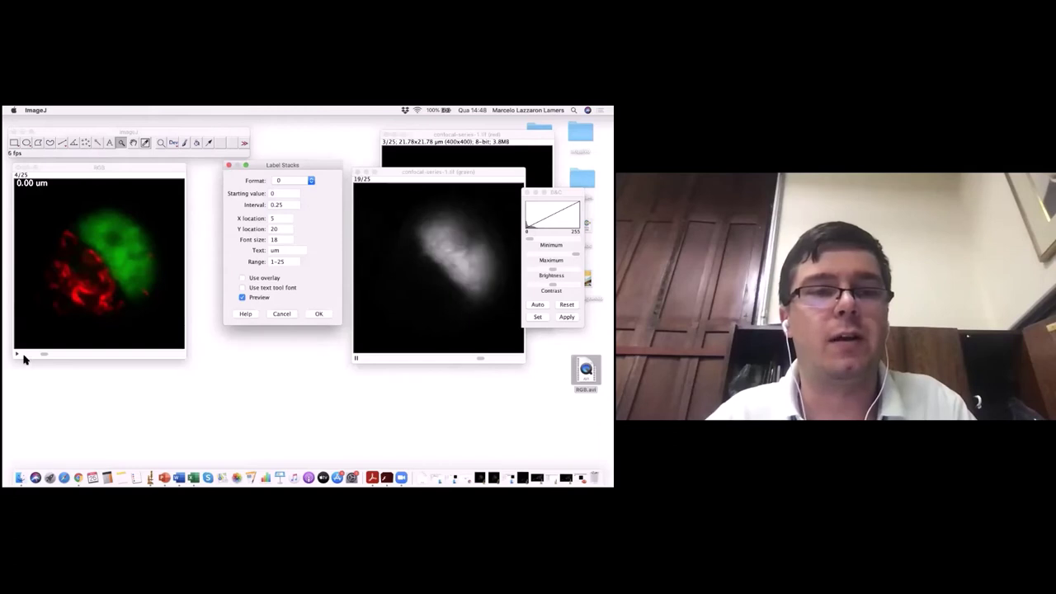
{"action": "left_click", "coordinate": [318, 313]}
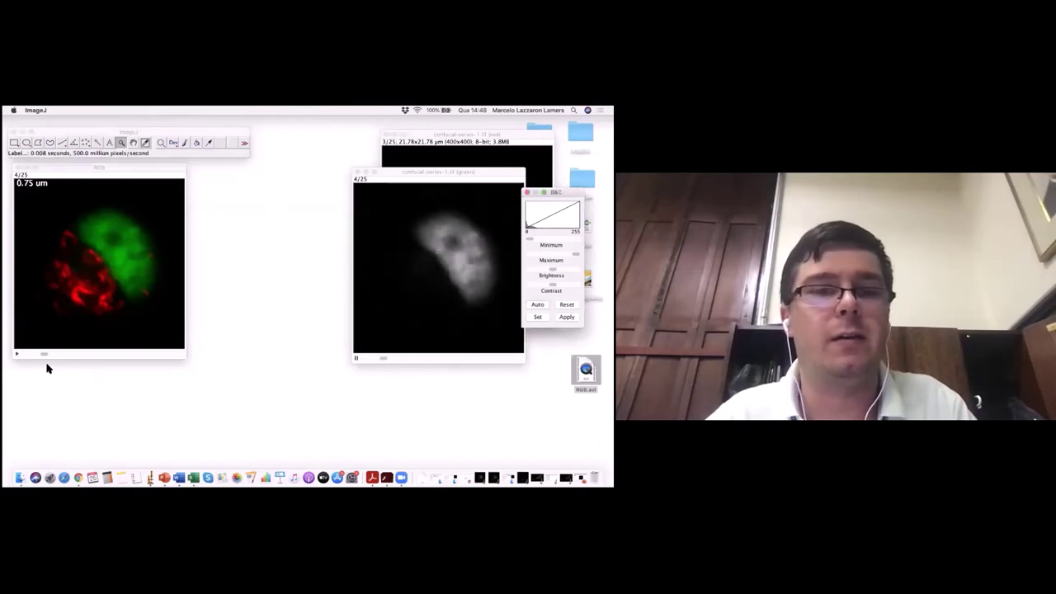
{"action": "left_click", "coordinate": [19, 354]}
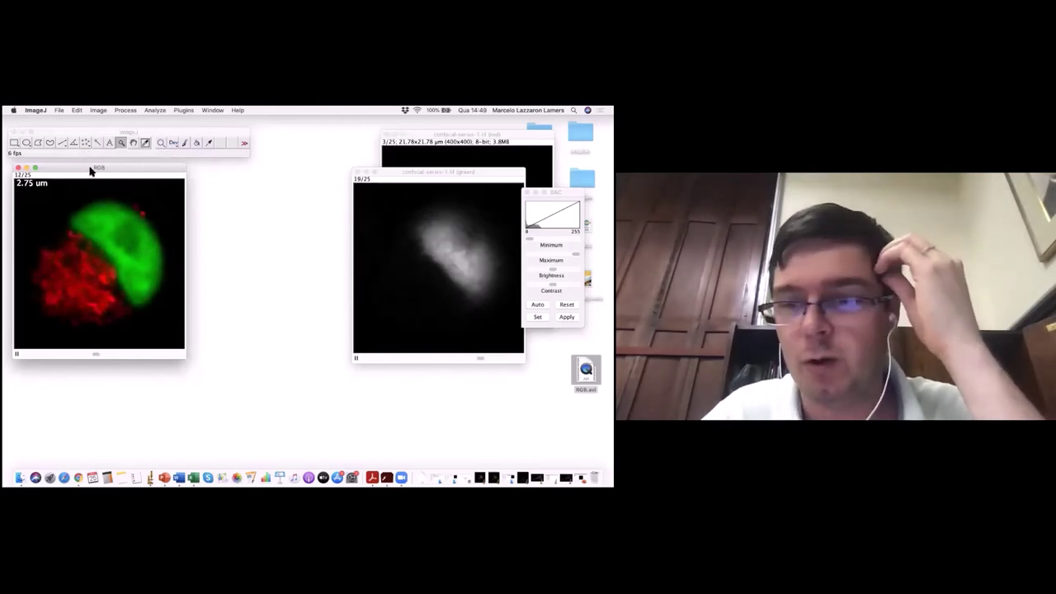
- Save the labelled RGB stack as an AVI with JPEG compression at 5 fps, named RGB com info.avi, on the Desktop
{"action": "left_click", "coordinate": [72, 110]}
{"action": "left_click", "coordinate": [59, 111]}
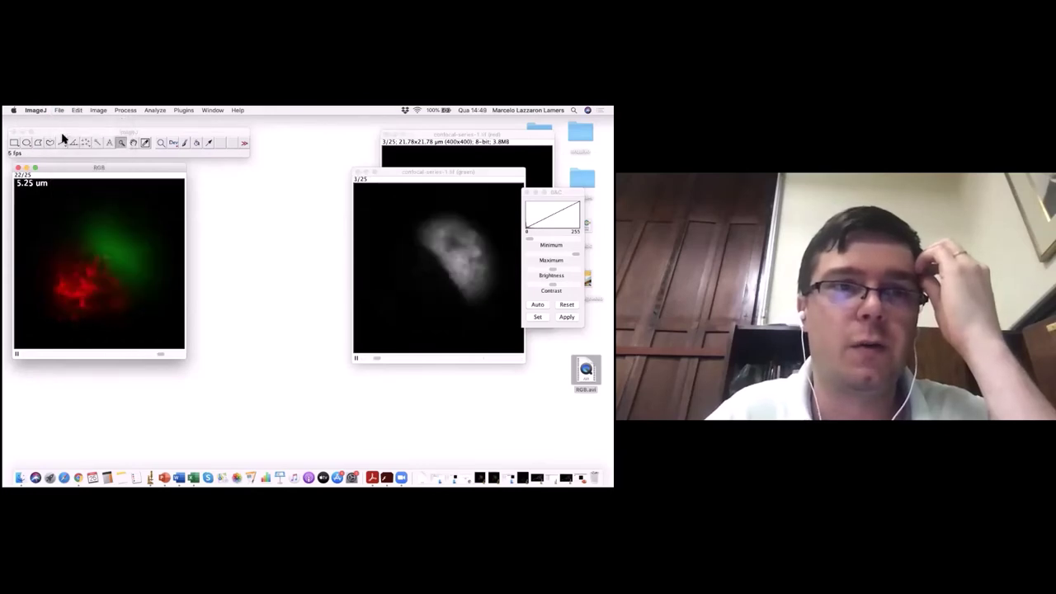
{"action": "left_click", "coordinate": [61, 111]}
{"action": "mouse_move", "coordinate": [90, 206]}
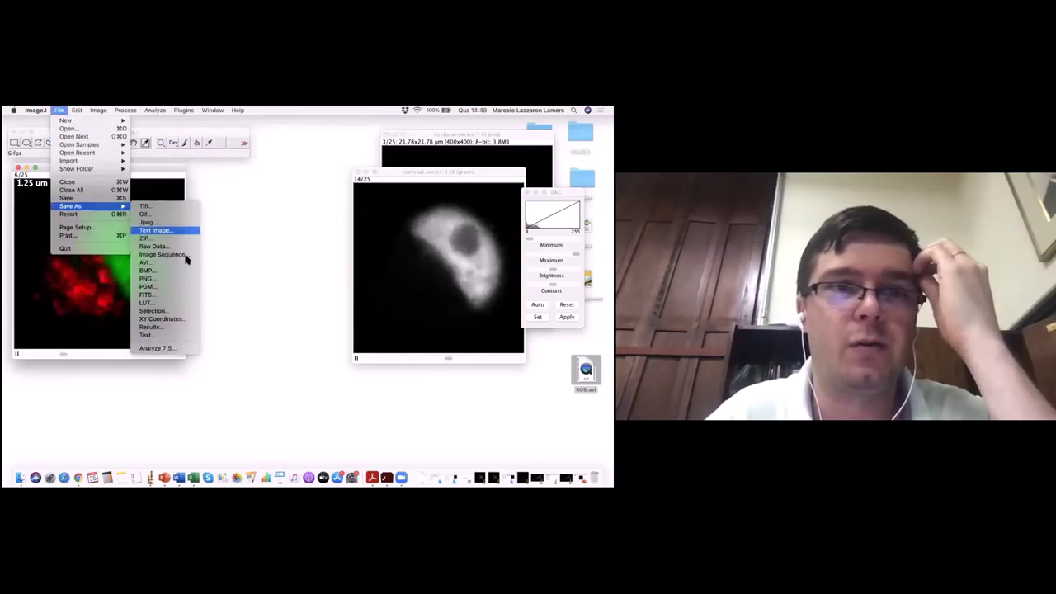
{"action": "left_click", "coordinate": [180, 266]}
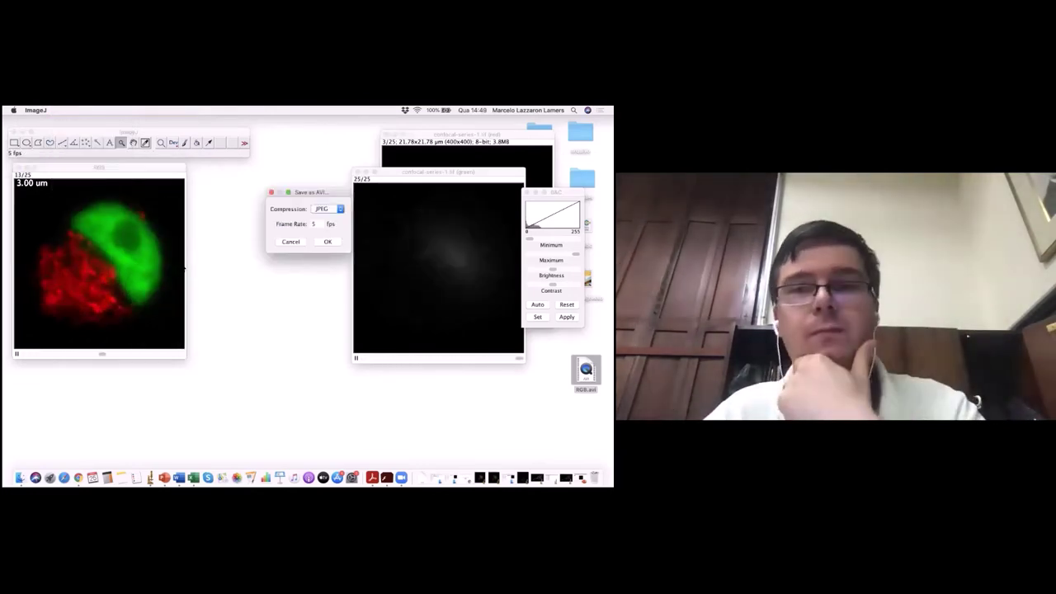
{"action": "left_click_drag", "start_coordinate": [298, 195], "coordinate": [269, 218]}
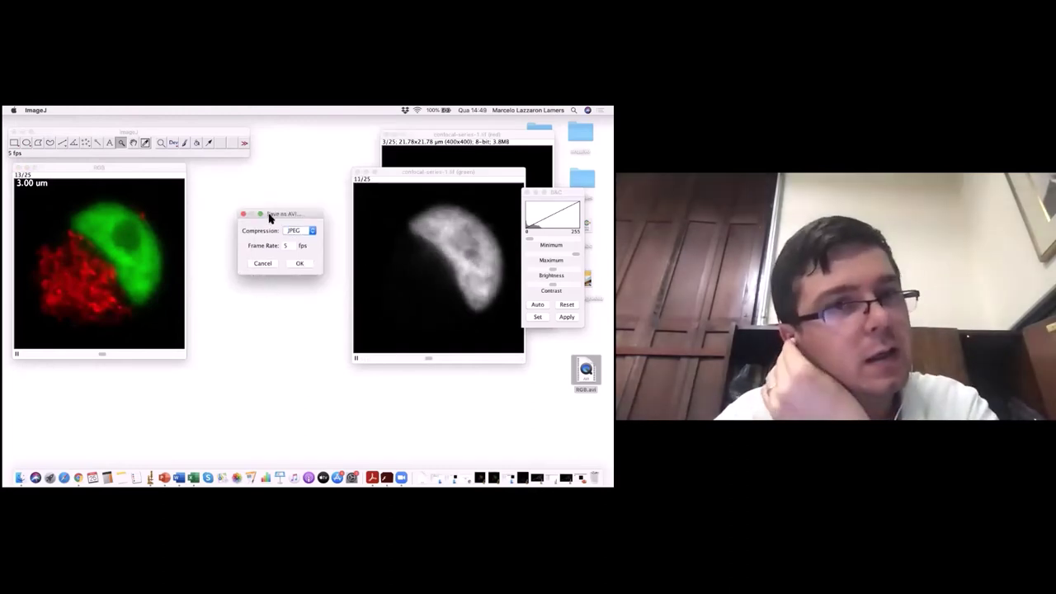
{"action": "left_click", "coordinate": [300, 264]}
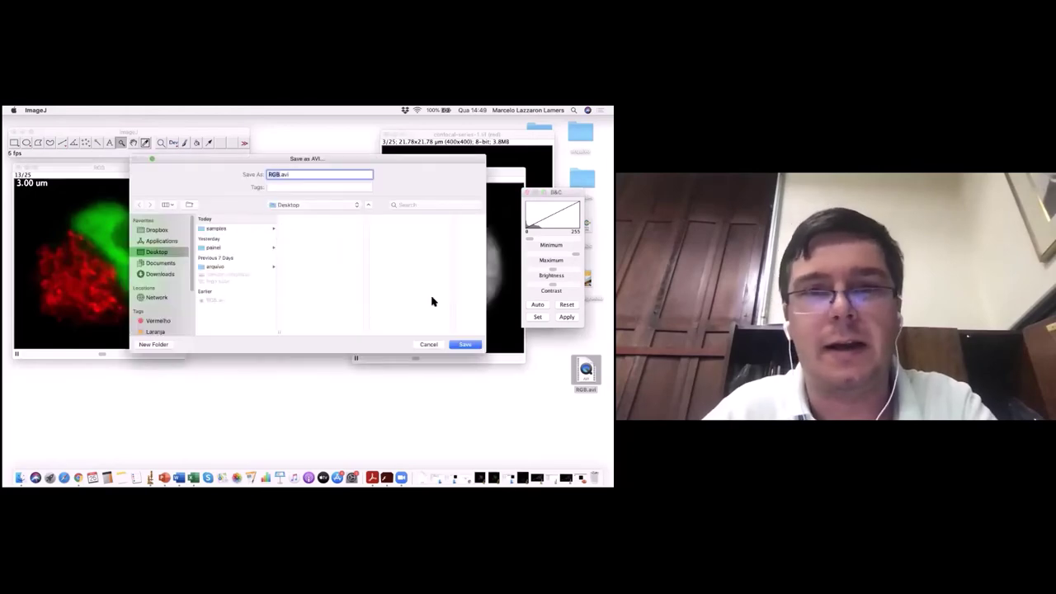
{"action": "left_click", "coordinate": [289, 175]}
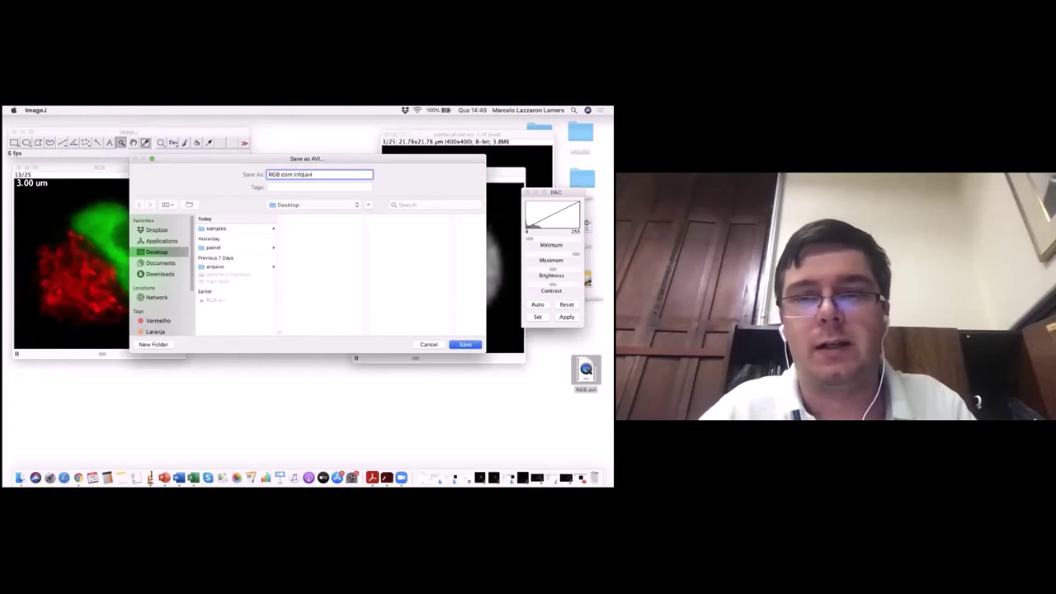
{"action": "key", "text": "Return"}
- Close the labelled RGB stack without saving its changes
{"action": "left_click_drag", "start_coordinate": [160, 173], "coordinate": [202, 188]}
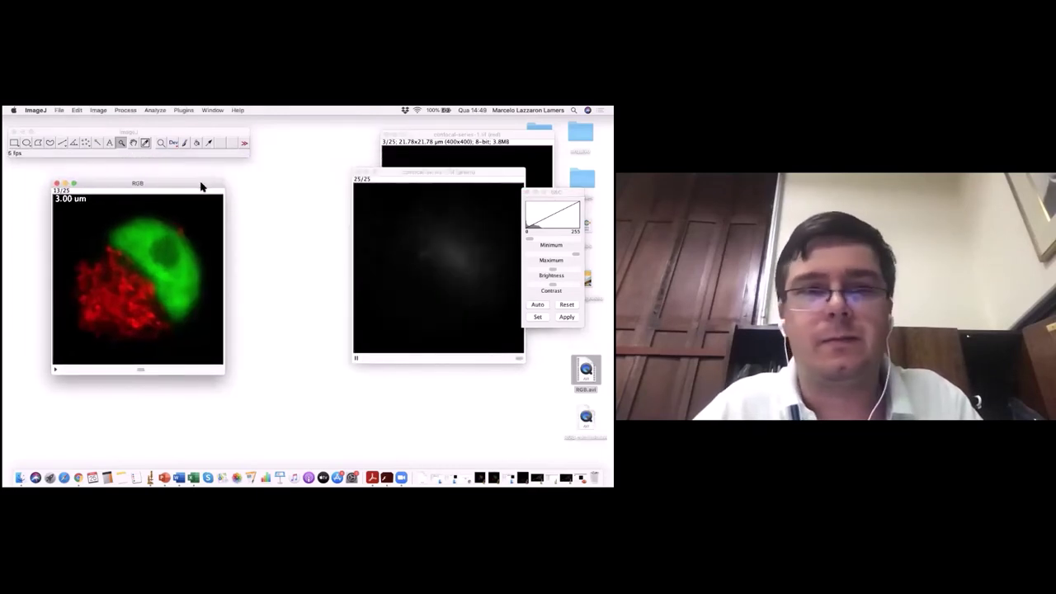
{"action": "left_click", "coordinate": [57, 184]}
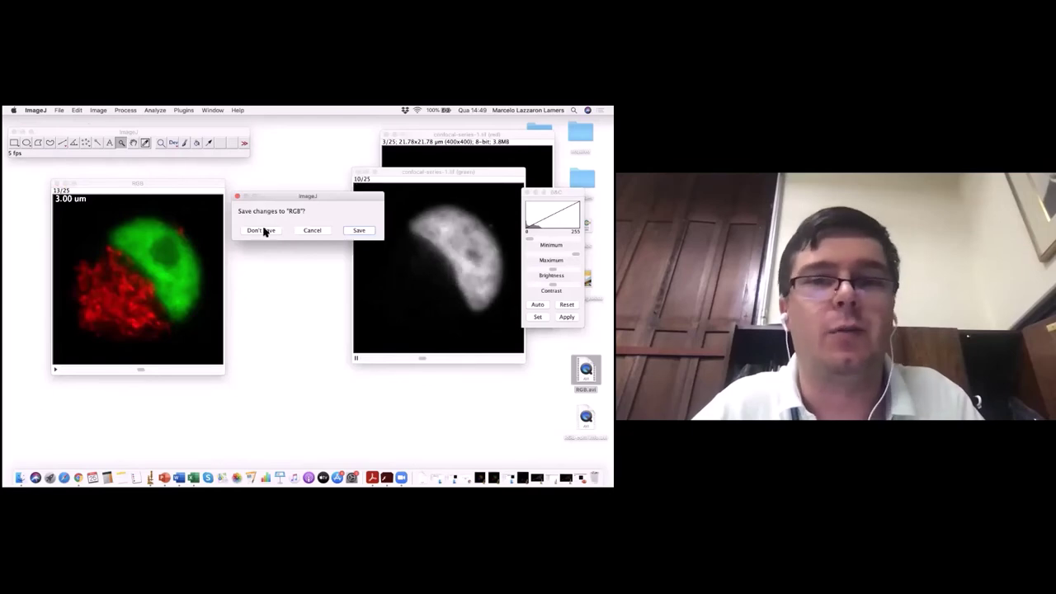
{"action": "left_click", "coordinate": [316, 231]}
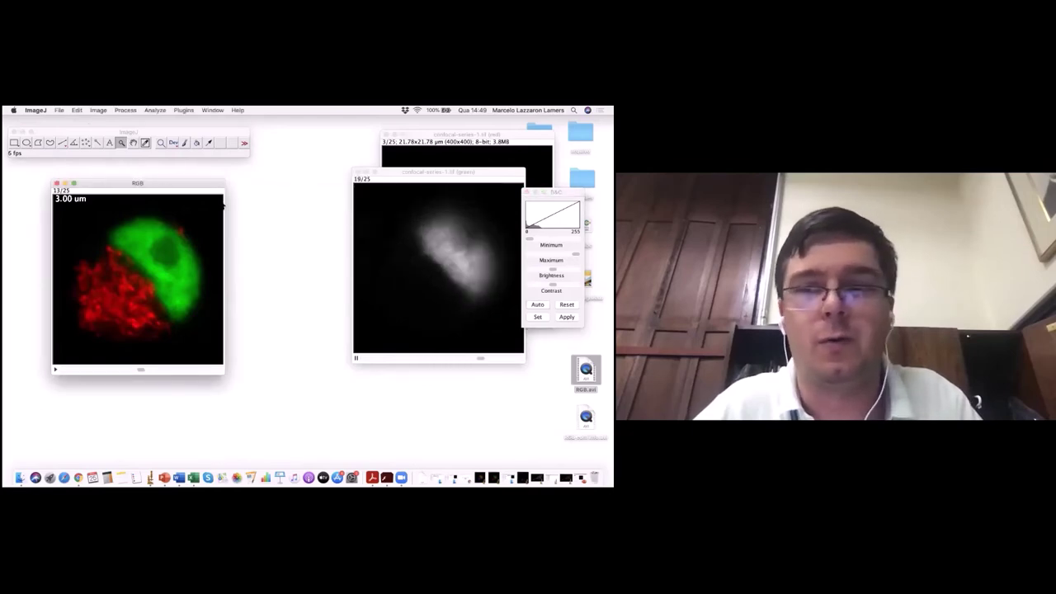
{"action": "left_click", "coordinate": [57, 184]}
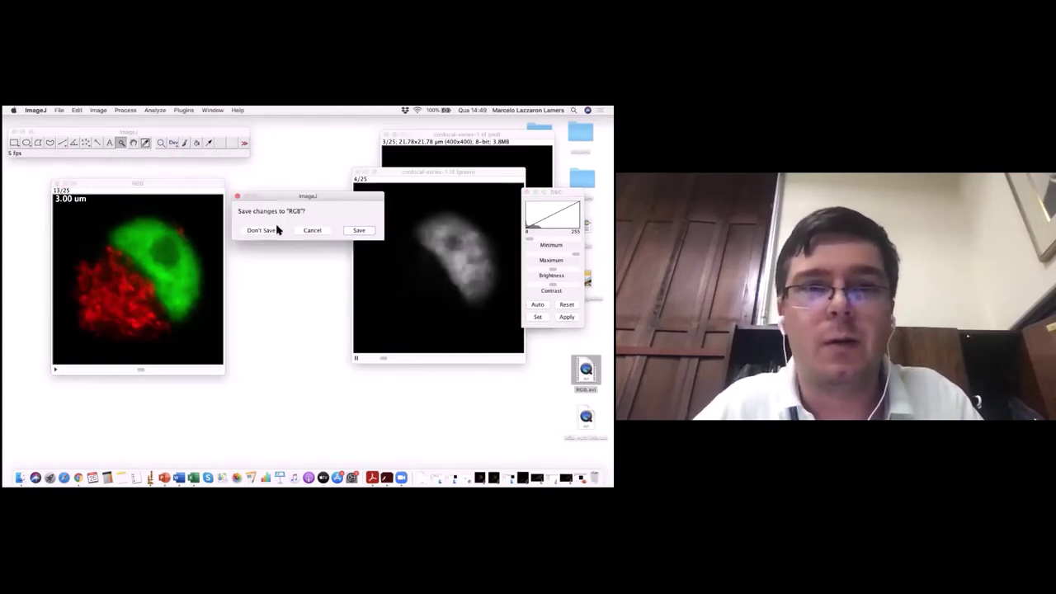
{"action": "left_click", "coordinate": [268, 231]}
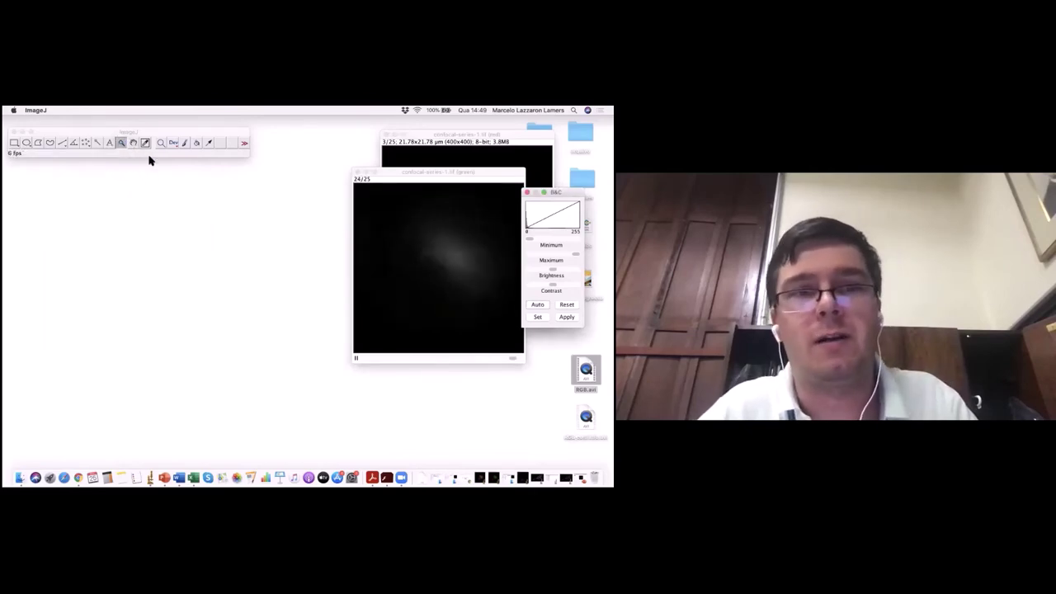
- Open RGB.avi as a virtual stack with frames 1 to 25, then start and stop its playback
{"action": "left_click_drag", "start_coordinate": [316, 190], "coordinate": [235, 189]}
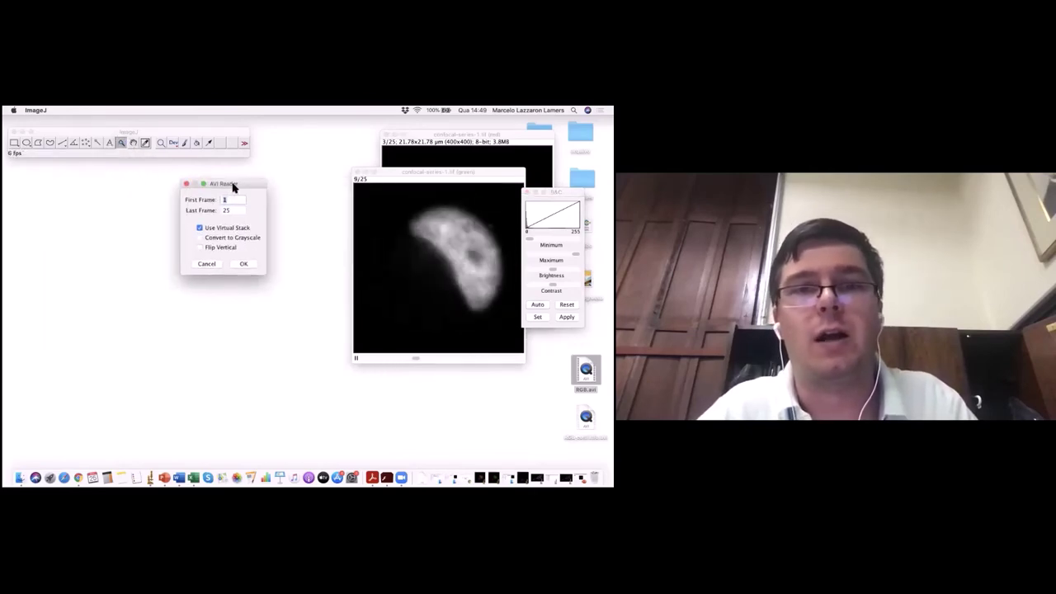
{"action": "left_click", "coordinate": [247, 264]}
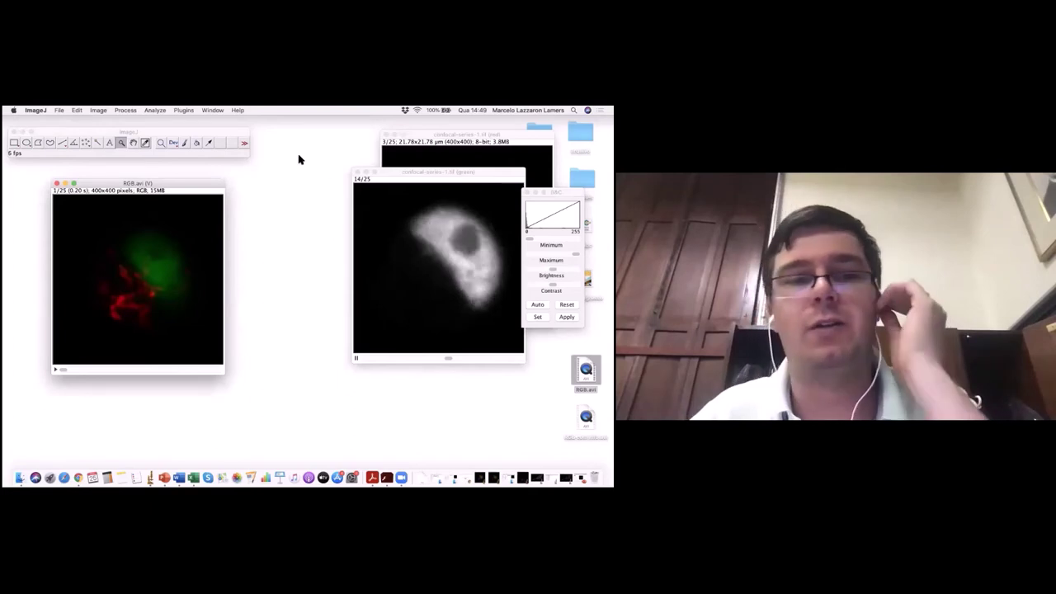
{"action": "left_click_drag", "start_coordinate": [187, 183], "coordinate": [148, 166]}
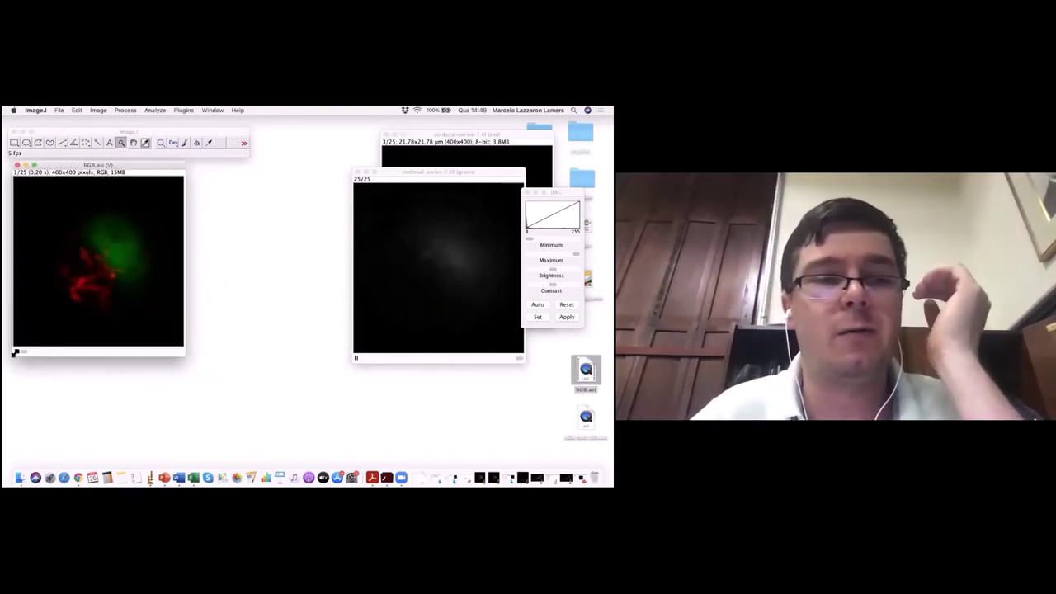
{"action": "left_click", "coordinate": [15, 351]}
{"action": "left_click", "coordinate": [16, 351]}
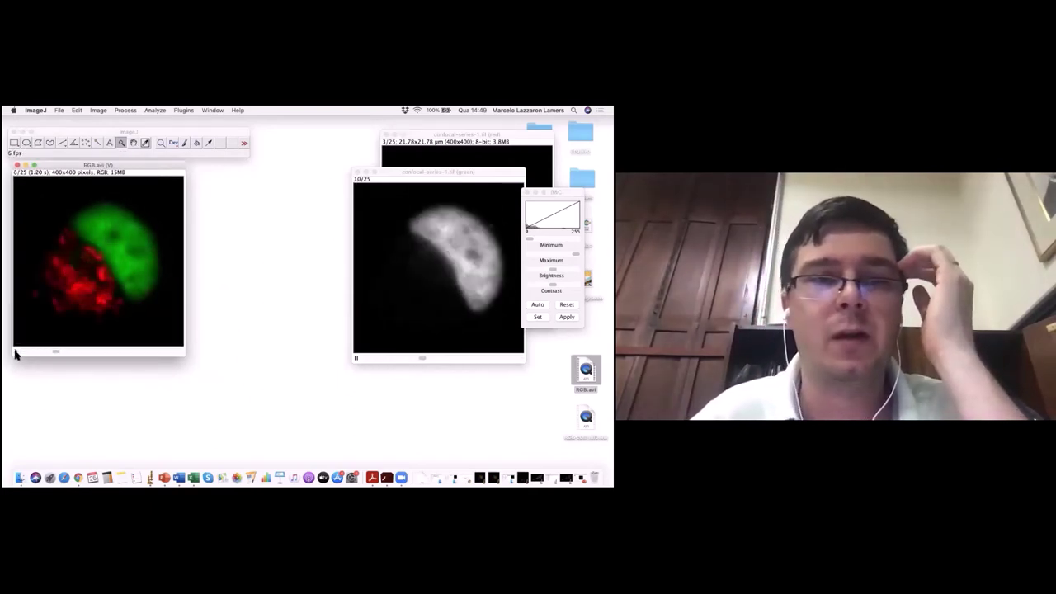
- Try previewing um labels at a 0.25 interval on the RGB.avi stack without overlay, then cancel the labelling
{"action": "left_click", "coordinate": [128, 110]}
{"action": "mouse_move", "coordinate": [98, 110]}
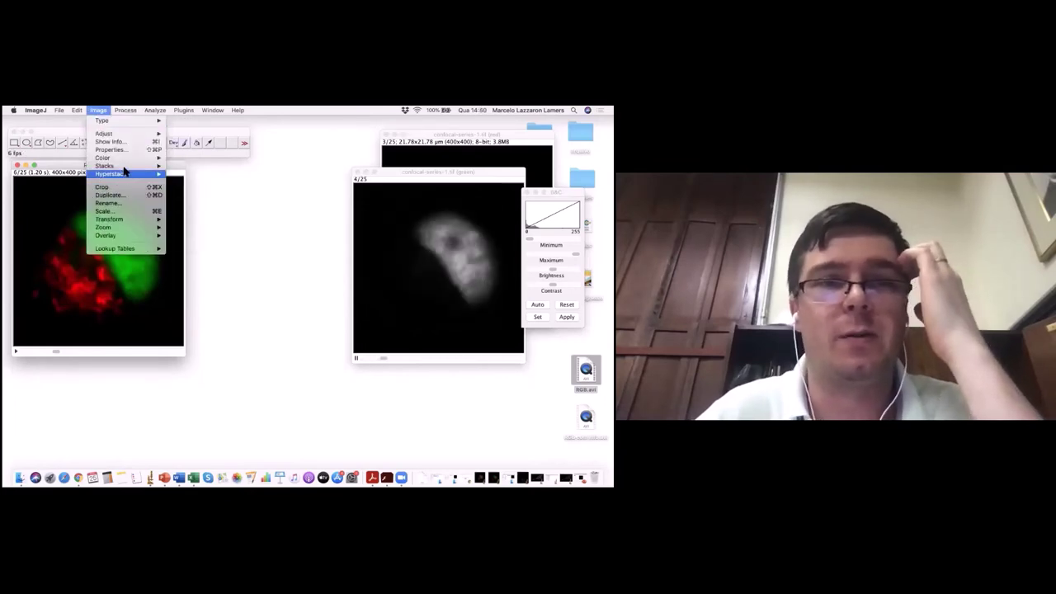
{"action": "mouse_move", "coordinate": [126, 166]}
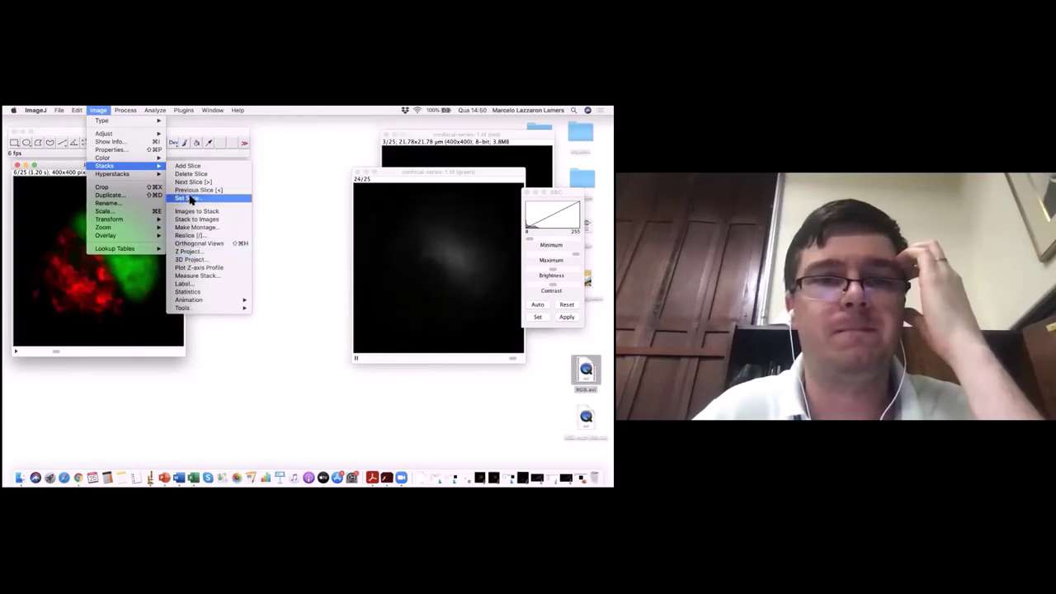
{"action": "left_click", "coordinate": [196, 285]}
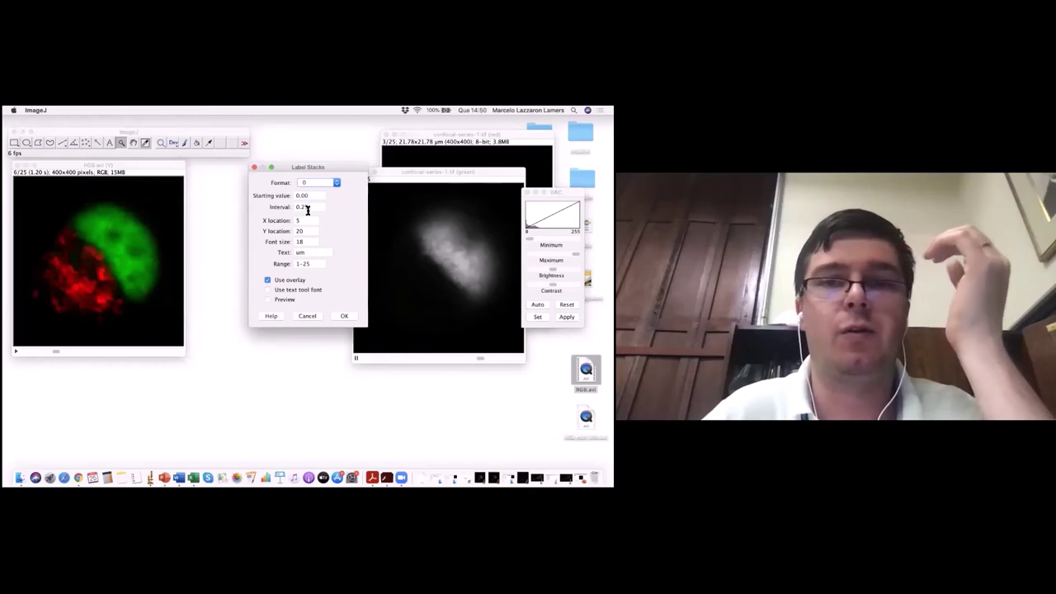
{"action": "left_click", "coordinate": [267, 300]}
{"action": "left_click", "coordinate": [268, 281]}
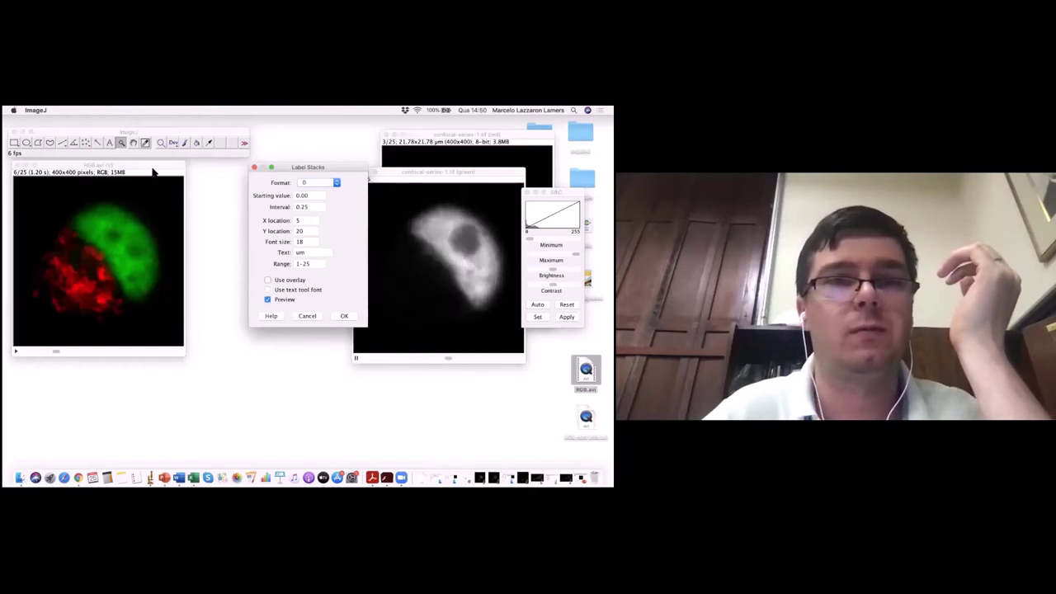
{"action": "left_click", "coordinate": [307, 317]}
{"action": "left_click_drag", "start_coordinate": [131, 166], "coordinate": [140, 185]}
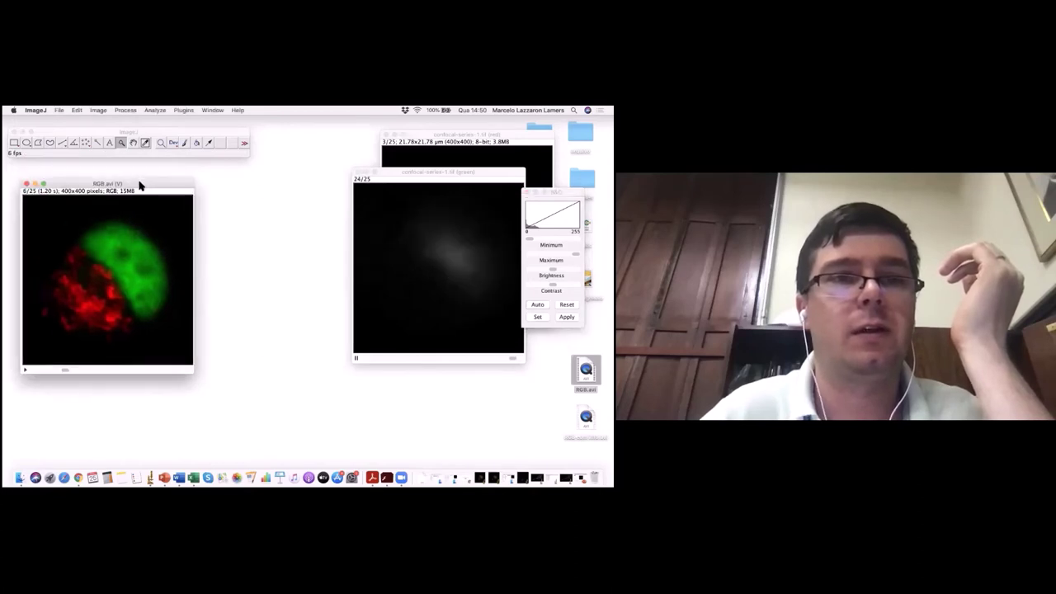
- Retry the label preview on the RGB.avi stack with the overlay off and on, keeping format 0, and cancel
{"action": "left_click", "coordinate": [99, 110]}
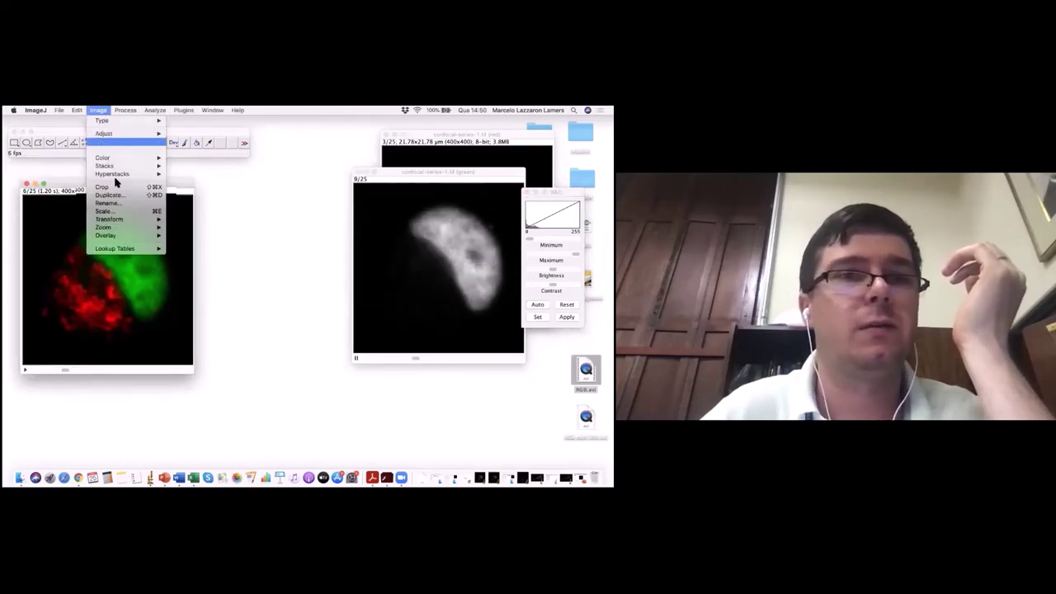
{"action": "mouse_move", "coordinate": [125, 170]}
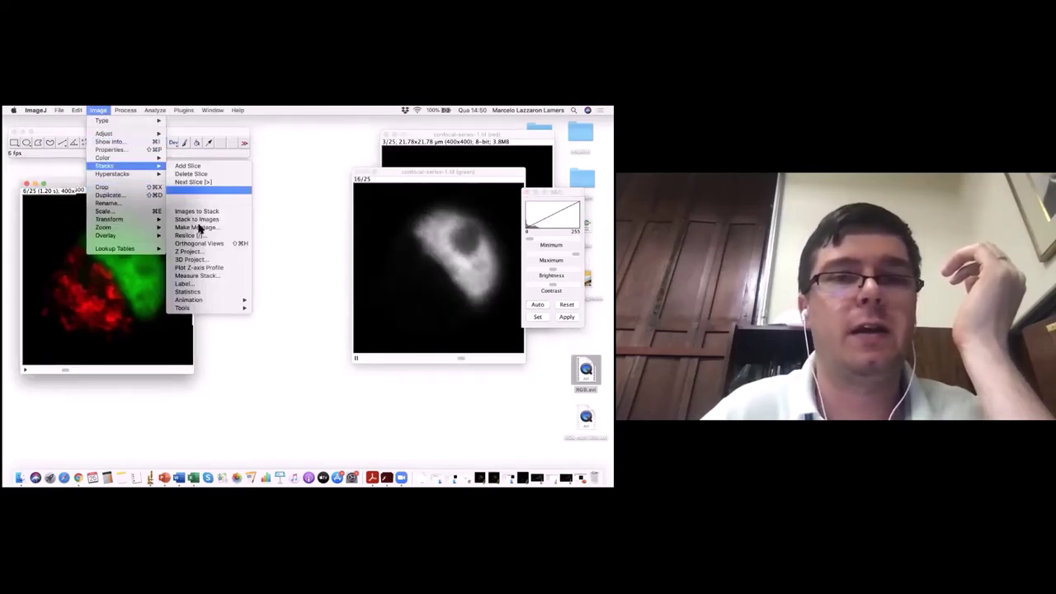
{"action": "left_click", "coordinate": [197, 285]}
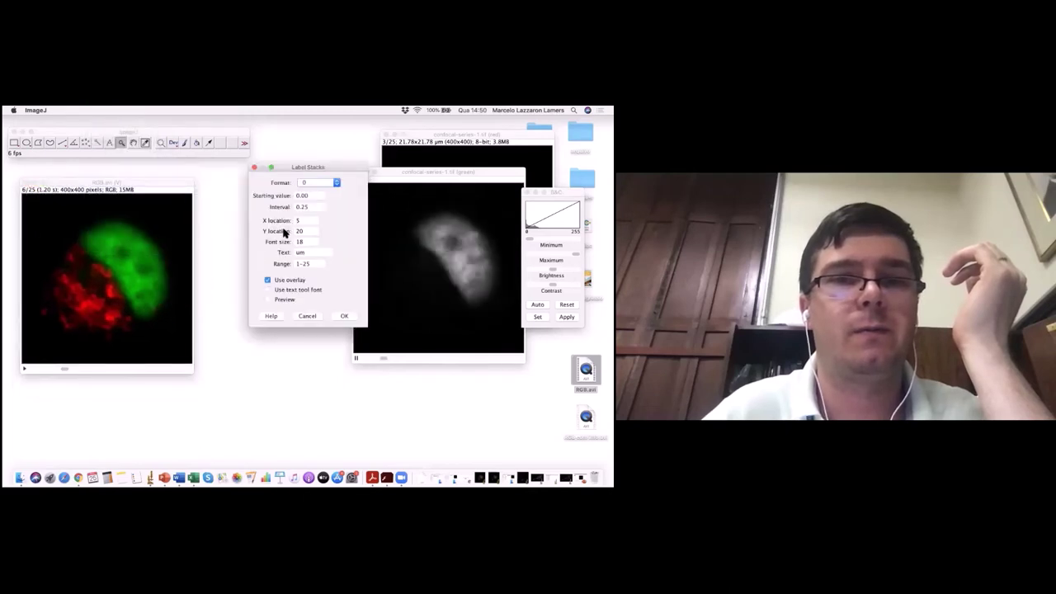
{"action": "left_click", "coordinate": [268, 280]}
{"action": "left_click", "coordinate": [267, 300]}
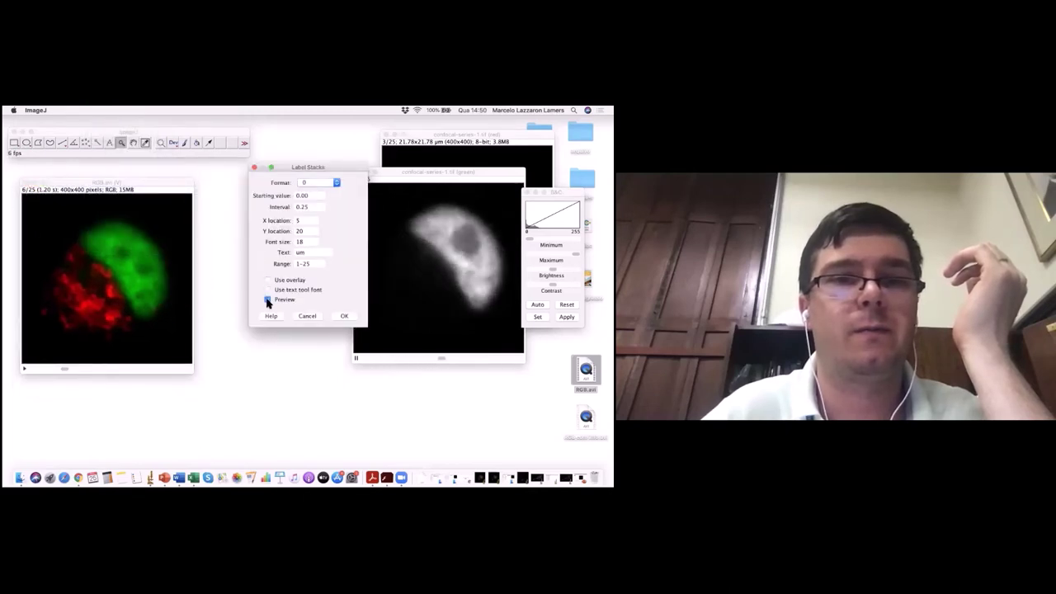
{"action": "left_click", "coordinate": [336, 183]}
{"action": "left_click", "coordinate": [313, 183]}
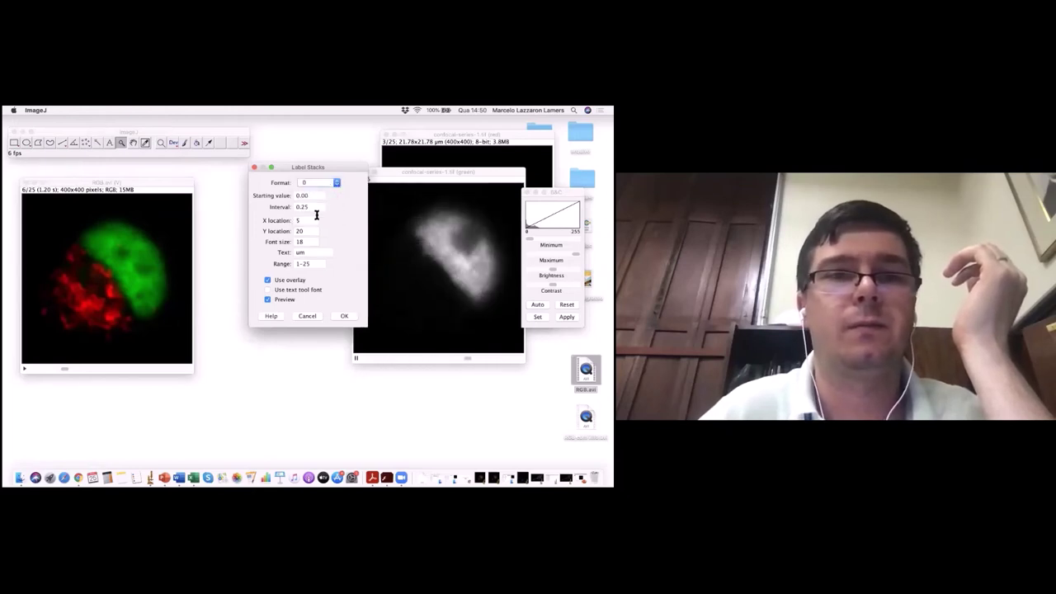
{"action": "left_click", "coordinate": [307, 317]}
{"action": "left_click", "coordinate": [135, 182]}
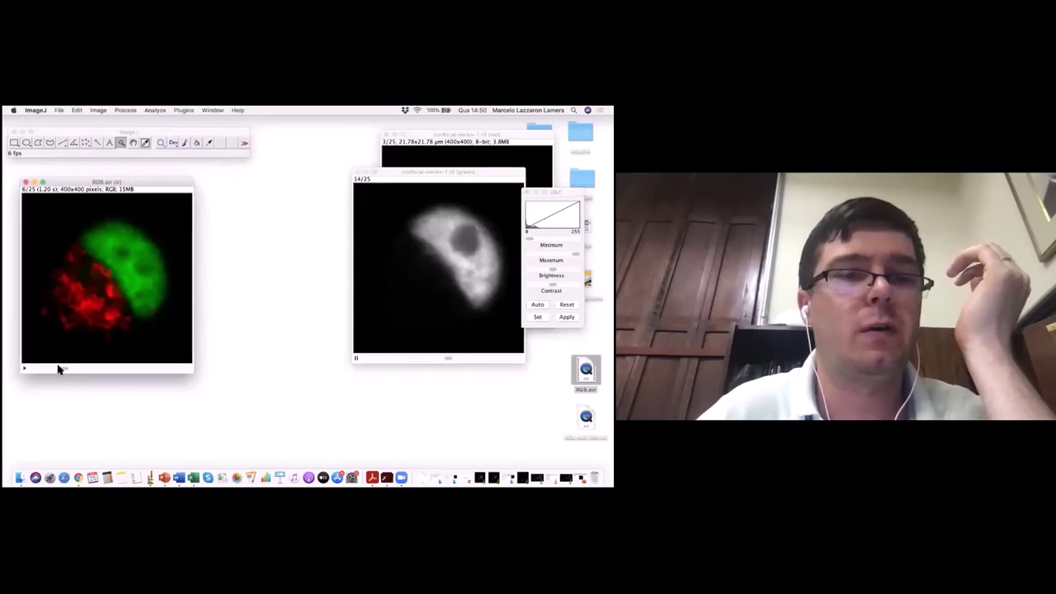
- Return the RGB.avi stack to its first frame and close it
{"action": "left_click_drag", "start_coordinate": [59, 369], "coordinate": [24, 369]}
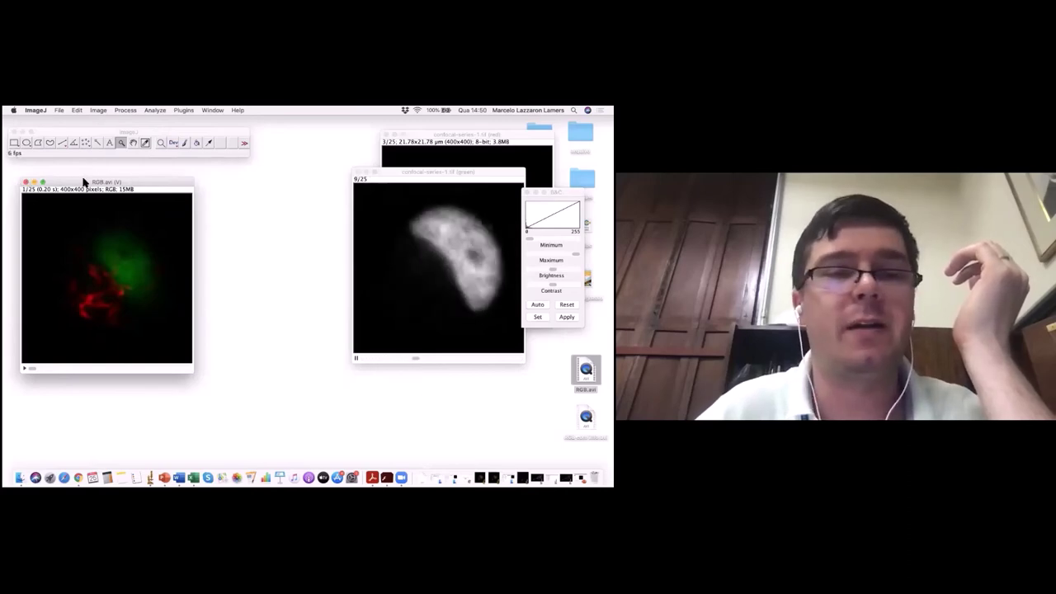
{"action": "mouse_move", "coordinate": [82, 183]}
{"action": "left_mouse_down"}
{"action": "mouse_move", "coordinate": [150, 184]}
{"action": "mouse_move", "coordinate": [88, 176]}
{"action": "left_mouse_up"}
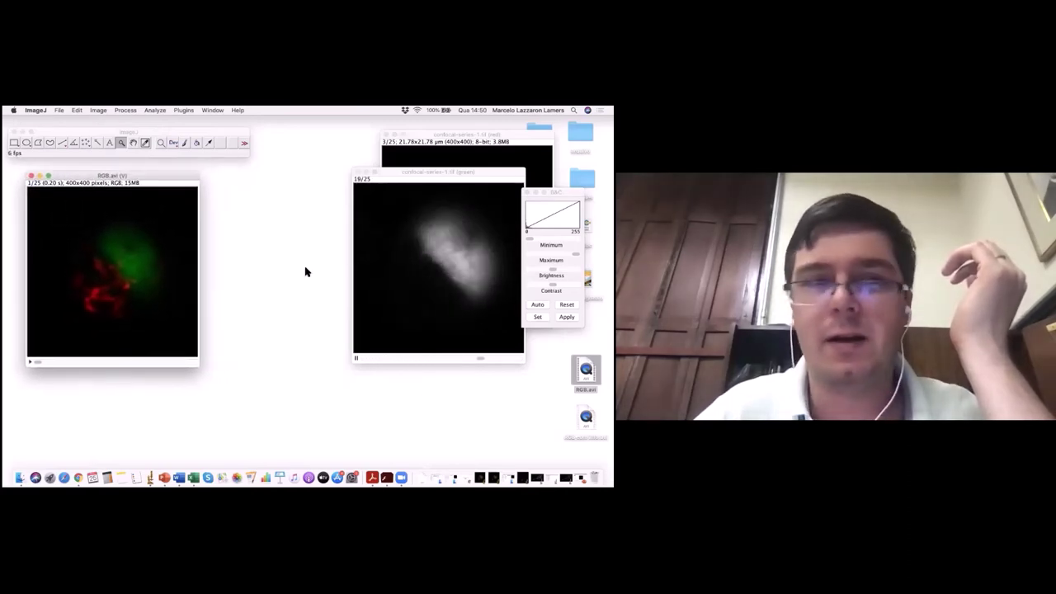
{"action": "left_click", "coordinate": [31, 177]}
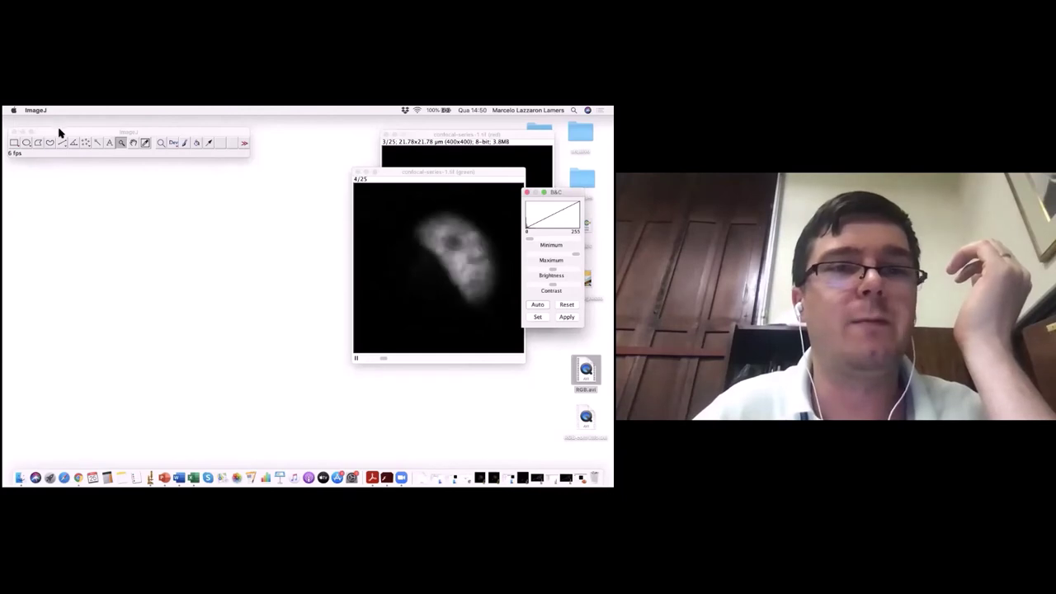
- Merge the red and green confocal-series-1 stacks into a new RGB stack, keeping the source images and ignoring source LUTs
{"action": "left_click", "coordinate": [99, 110]}
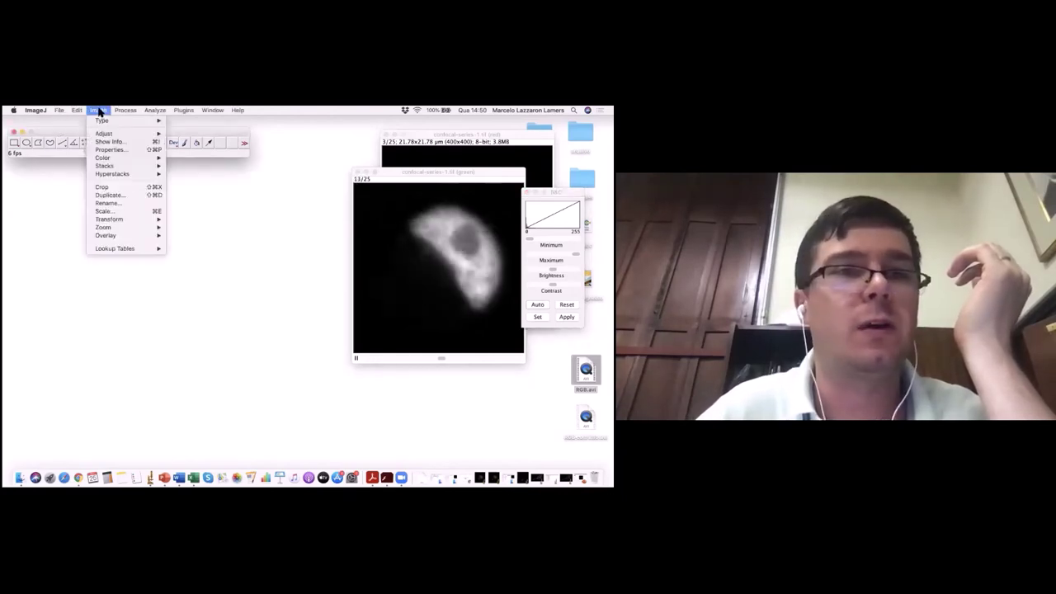
{"action": "mouse_move", "coordinate": [114, 158]}
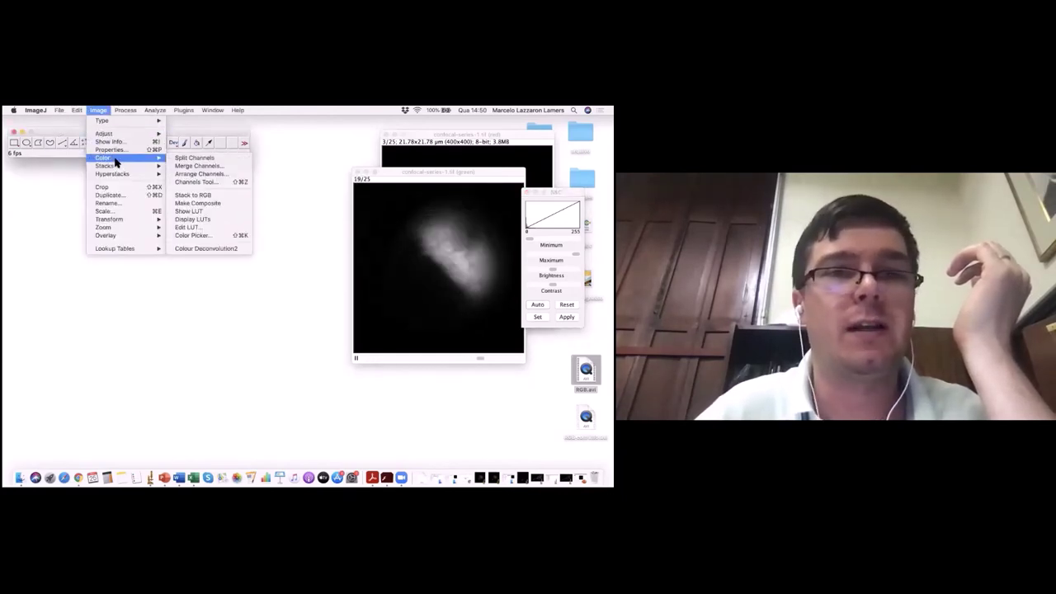
{"action": "left_click", "coordinate": [190, 165]}
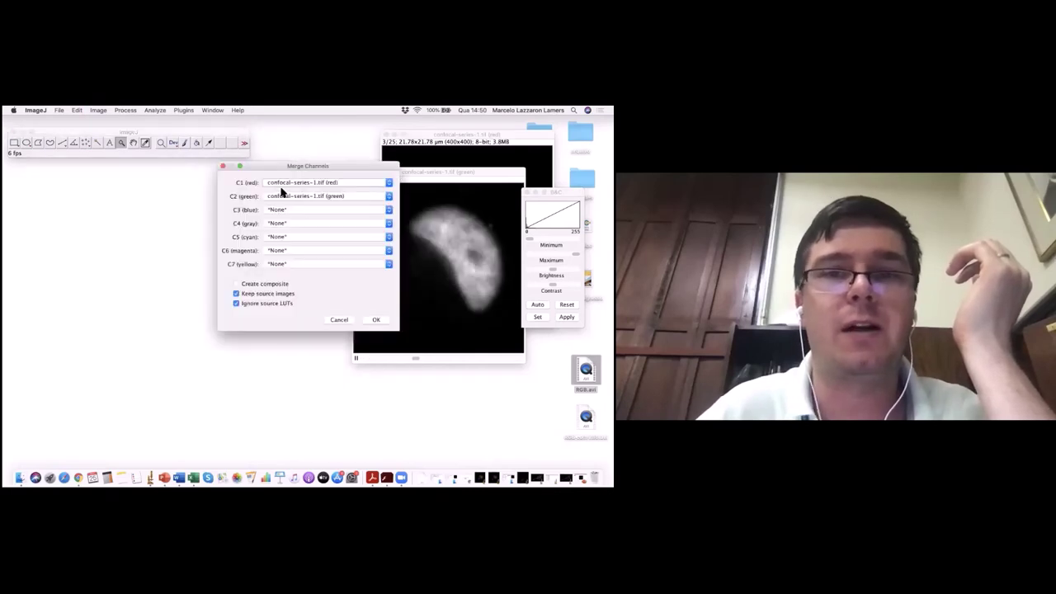
{"action": "left_click", "coordinate": [377, 320]}
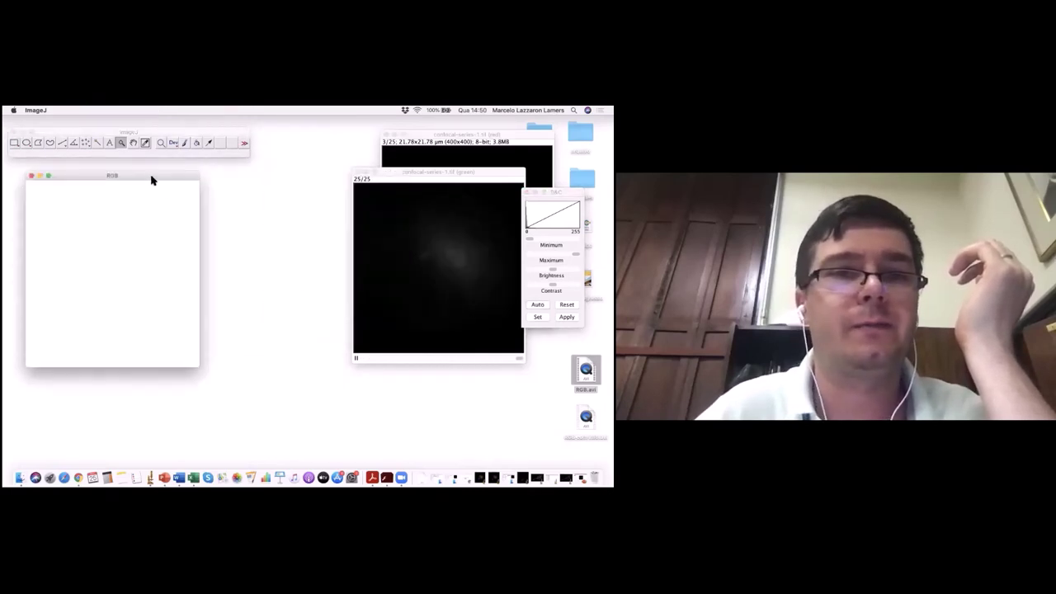
{"action": "left_click_drag", "start_coordinate": [146, 194], "coordinate": [142, 182]}
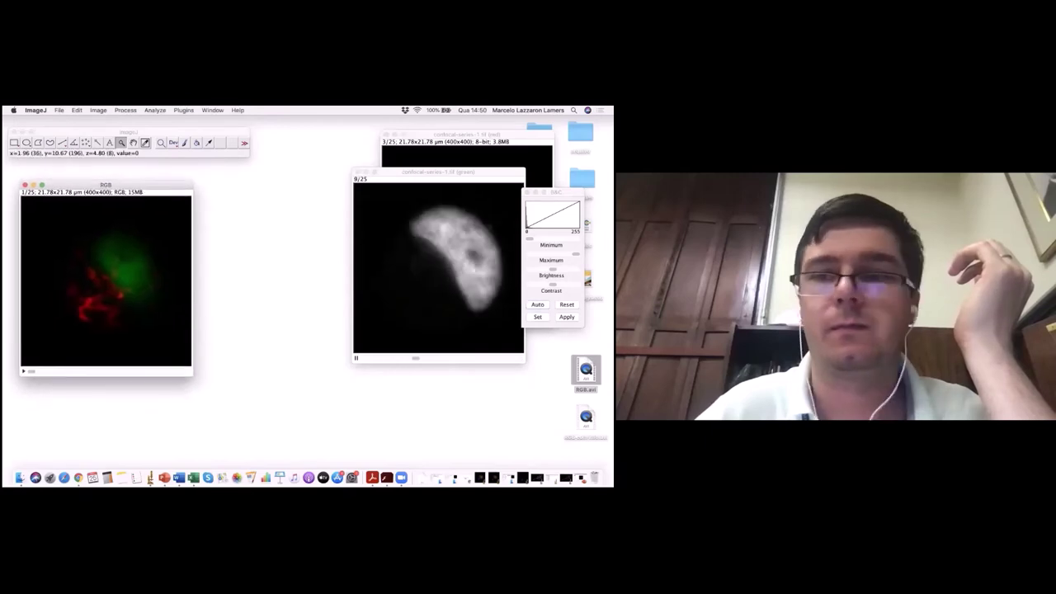
- Preview overlay um labels at a 0.25 interval on the RGB stack, trying a label position of X 100, Y 40
{"action": "left_click", "coordinate": [103, 110]}
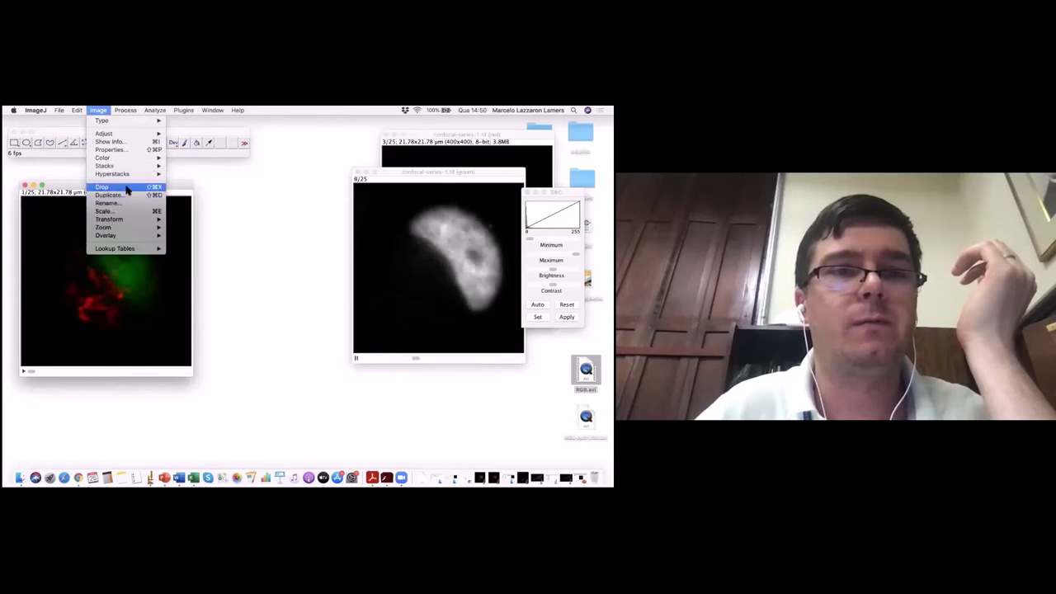
{"action": "mouse_move", "coordinate": [124, 167]}
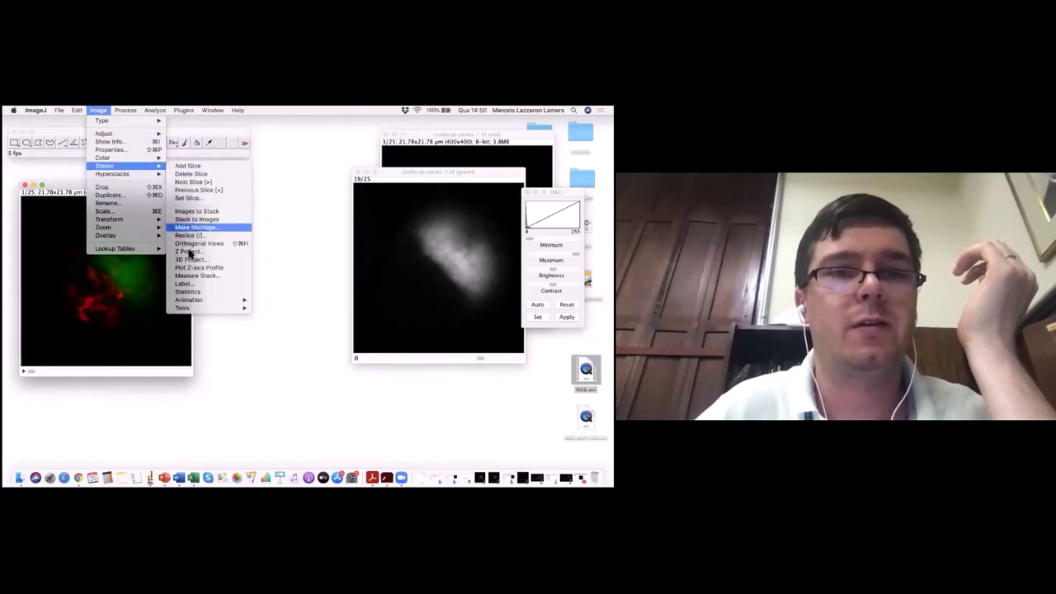
{"action": "left_click", "coordinate": [185, 283]}
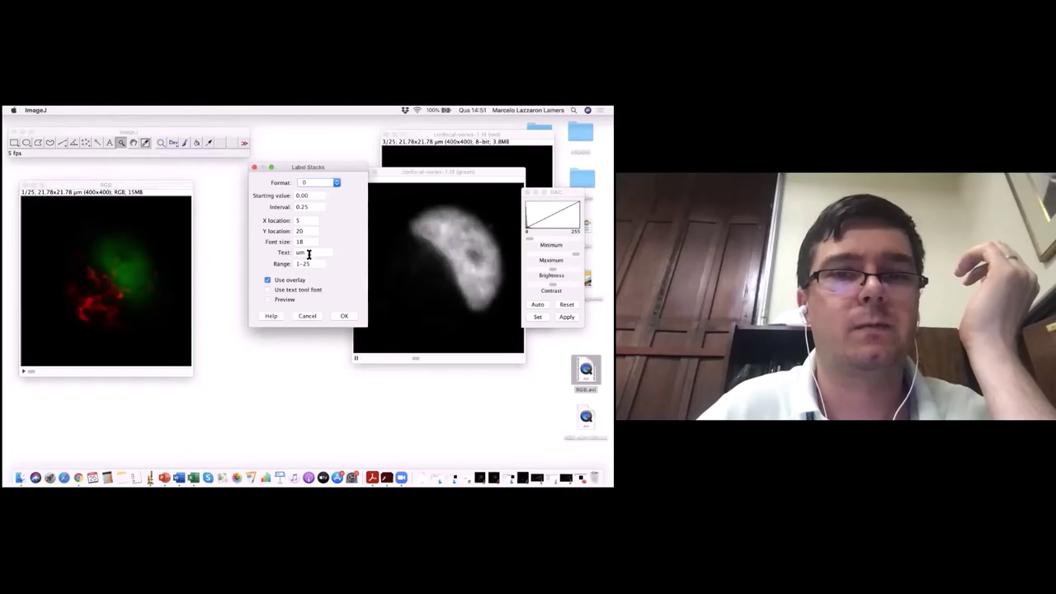
{"action": "left_click", "coordinate": [267, 300]}
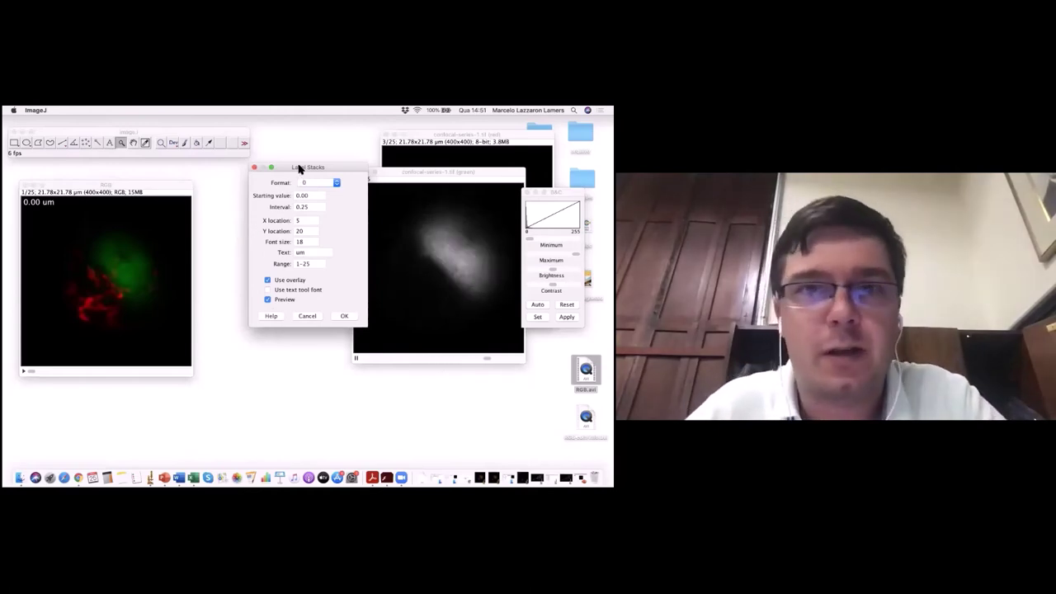
{"action": "left_click_drag", "start_coordinate": [302, 167], "coordinate": [290, 166]}
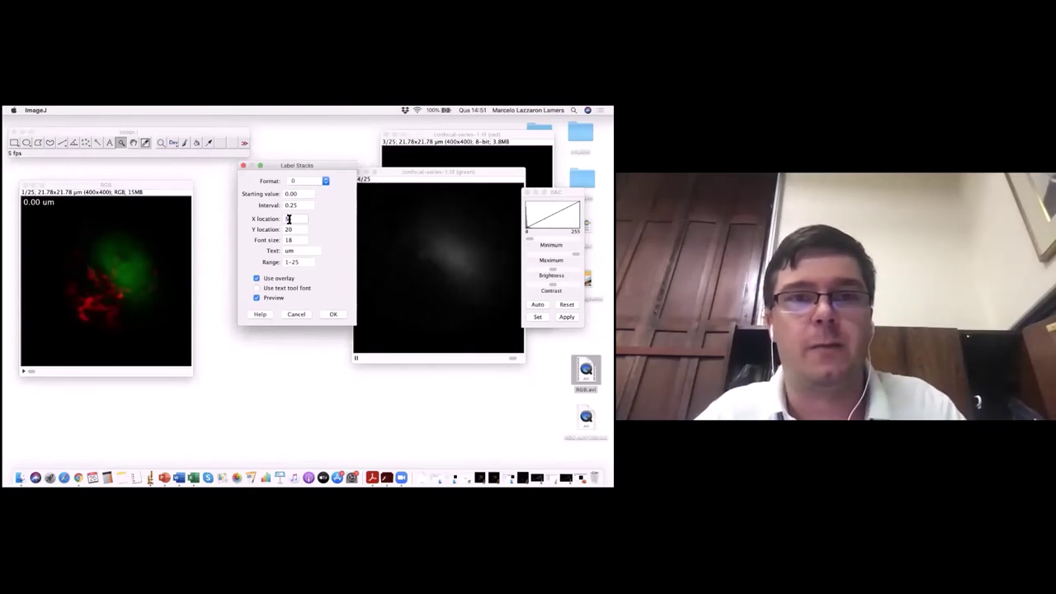
{"action": "type", "text": "25"}
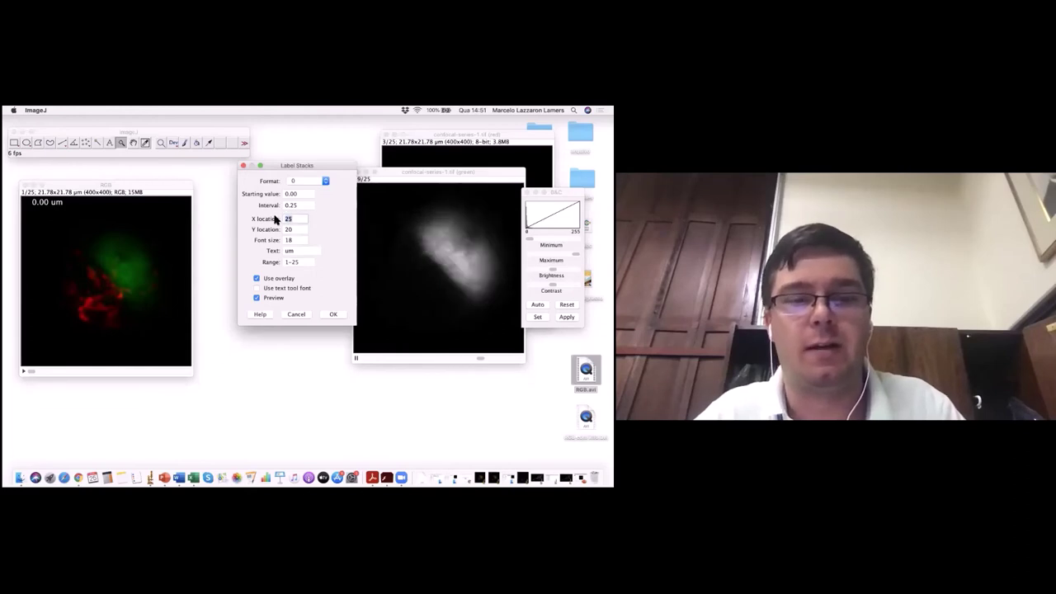
{"action": "type", "text": "100"}
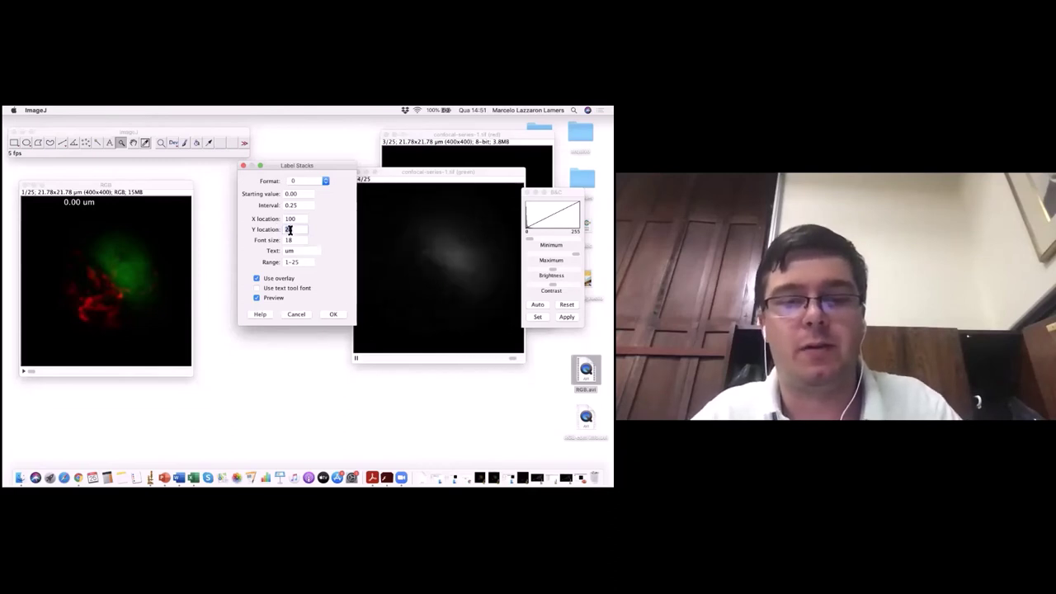
{"action": "type", "text": "40"}
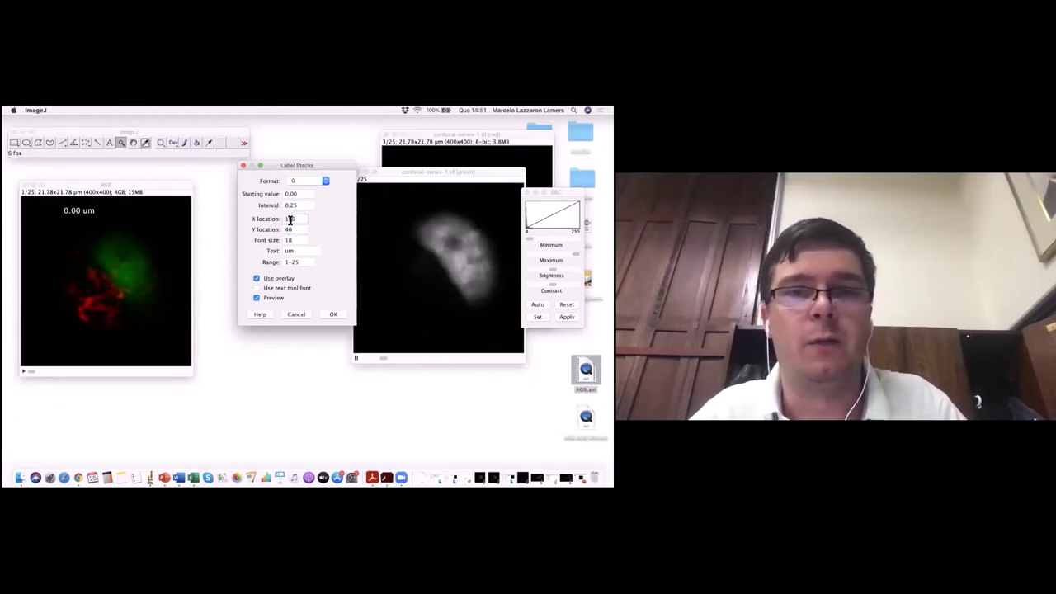
- Reposition the previewed labels to the image's lower-right corner at X 310, Y 380
{"action": "type", "text": "380"}
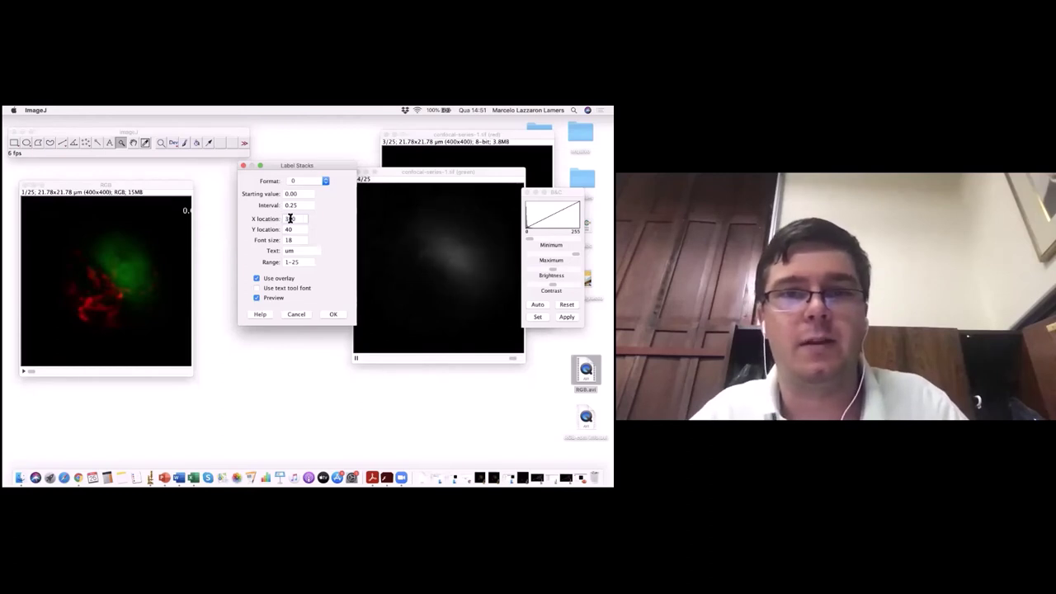
{"action": "type", "text": "4"}
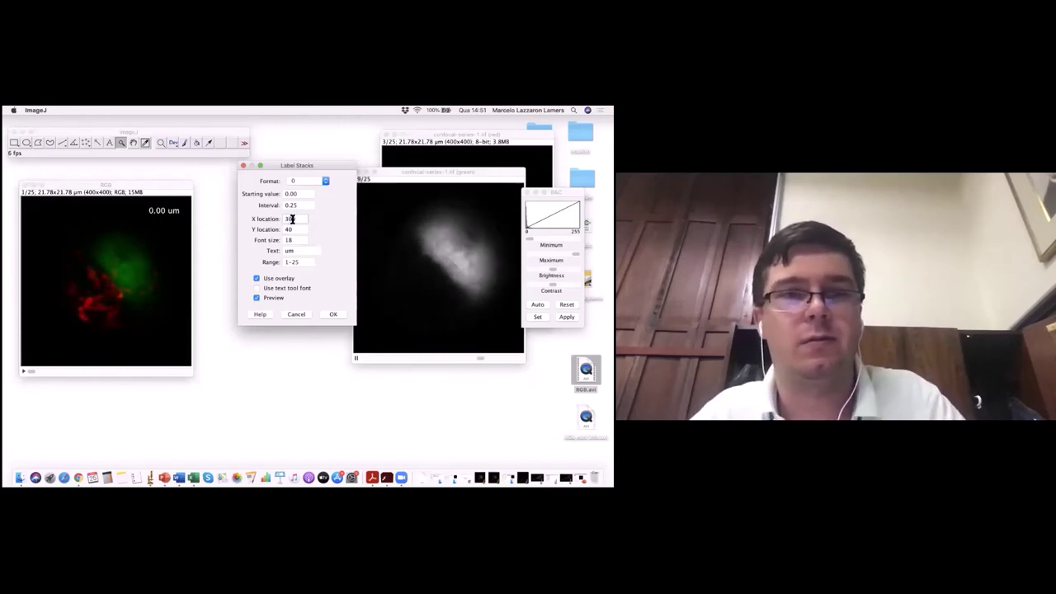
{"action": "type", "text": "1"}
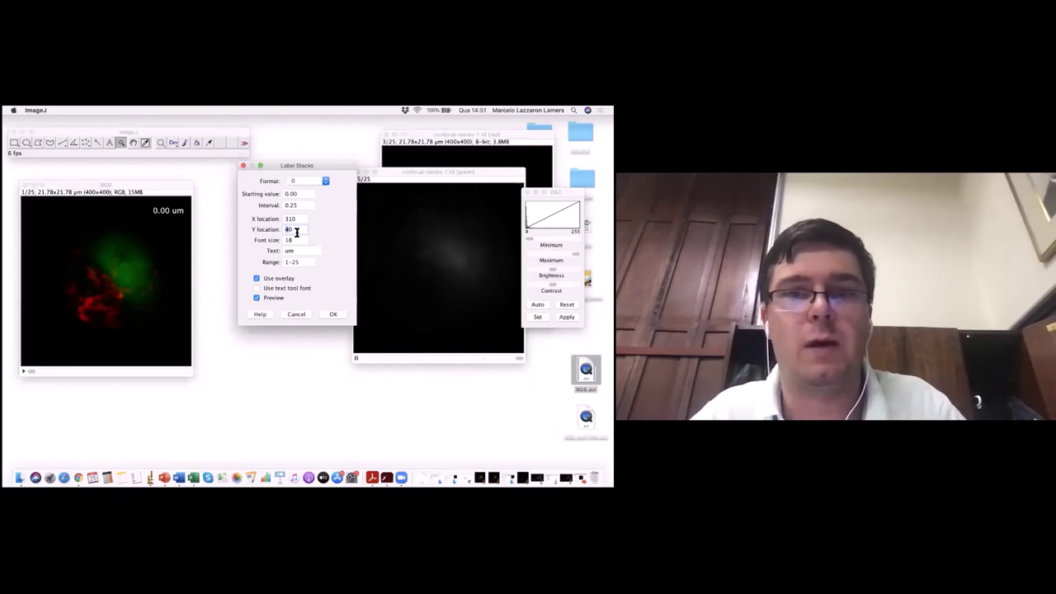
{"action": "left_click", "coordinate": [296, 230]}
{"action": "type", "text": "400"}
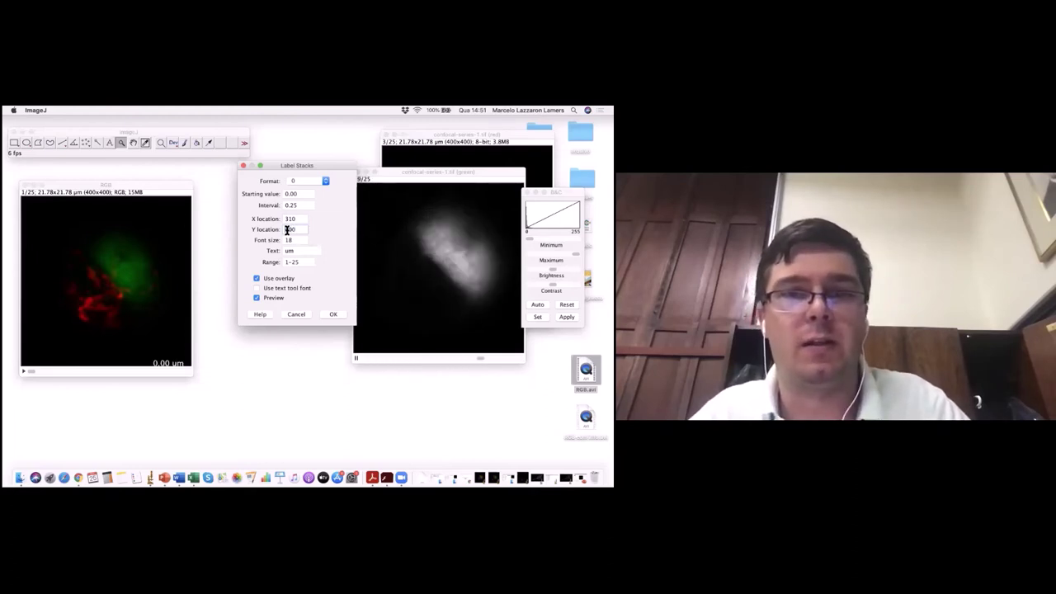
{"action": "type", "text": "380"}
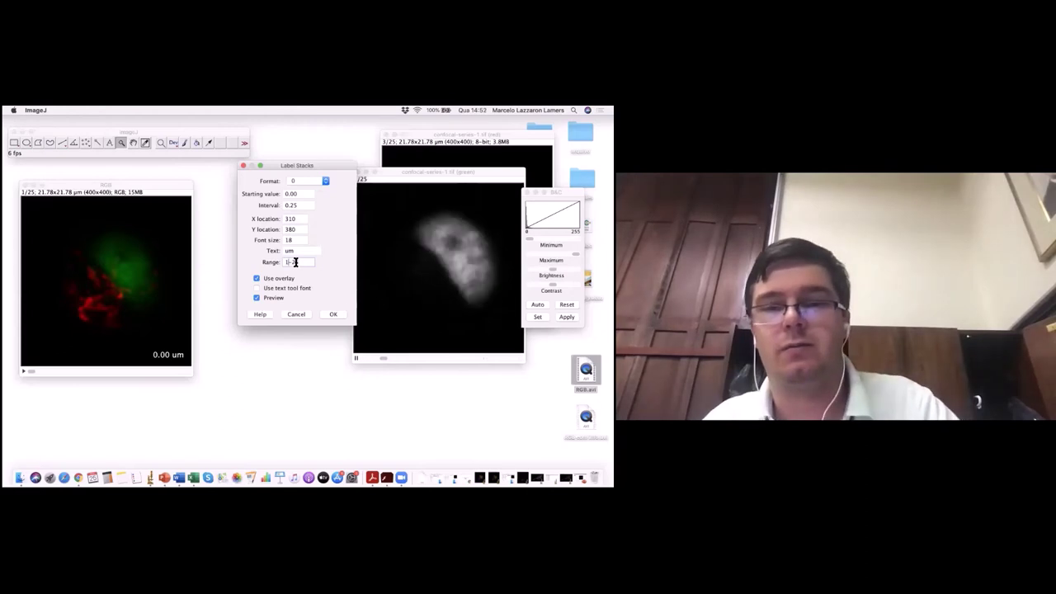
- Limit the labels to slices 10-25, apply them, and play the RGB stack
{"action": "type", "text": "0"}
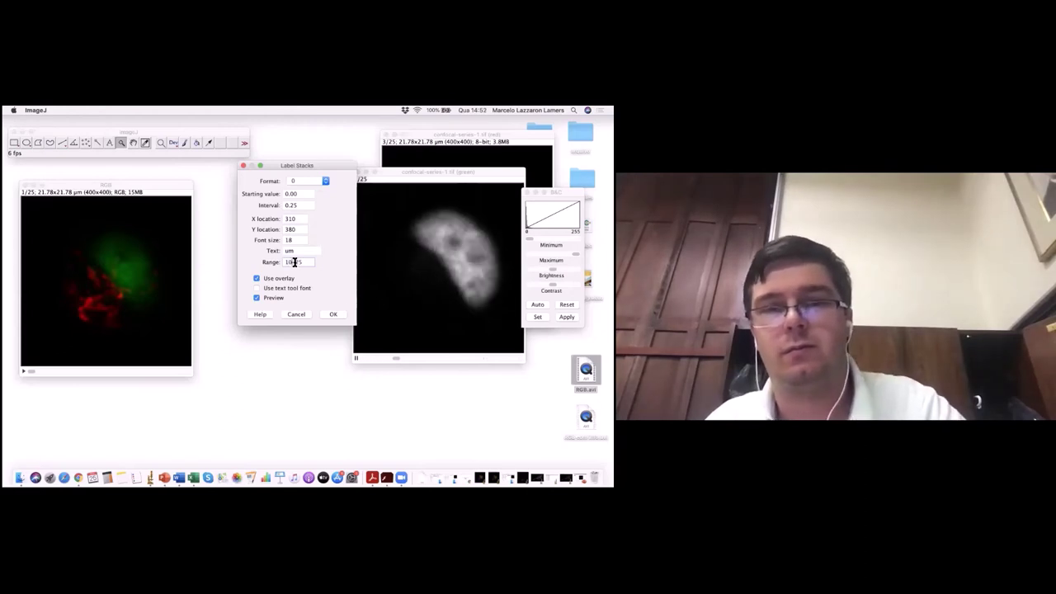
{"action": "left_click", "coordinate": [332, 315]}
{"action": "left_click", "coordinate": [20, 374]}
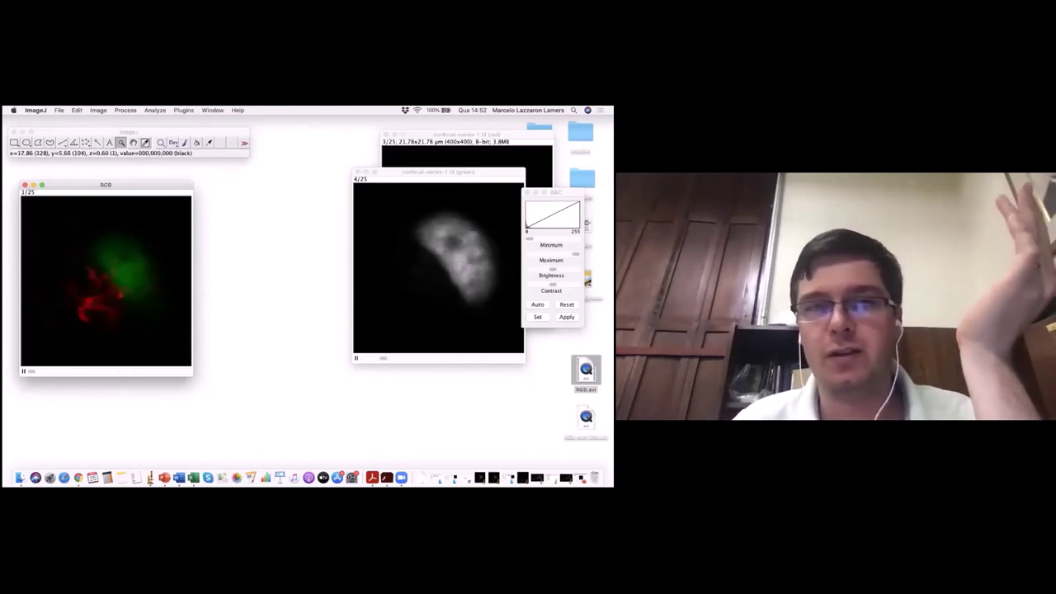
- Close the labelled RGB stack without saving and merge the red and green confocal-series-1 stacks into a new RGB stack, keeping the source images
{"action": "left_click", "coordinate": [25, 185]}
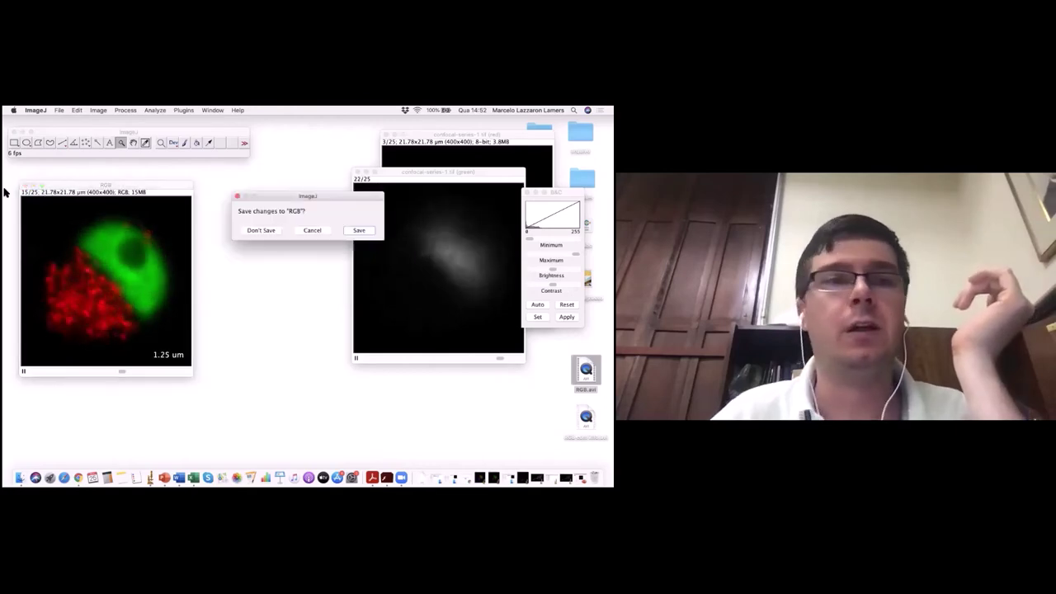
{"action": "left_click", "coordinate": [265, 232]}
{"action": "left_click", "coordinate": [128, 132]}
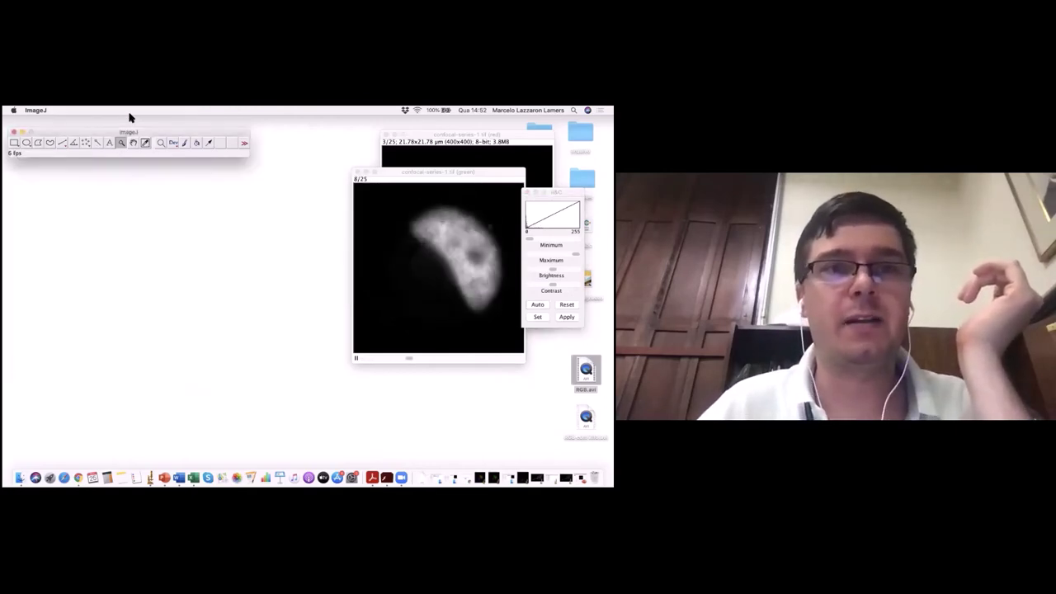
{"action": "left_click", "coordinate": [100, 110]}
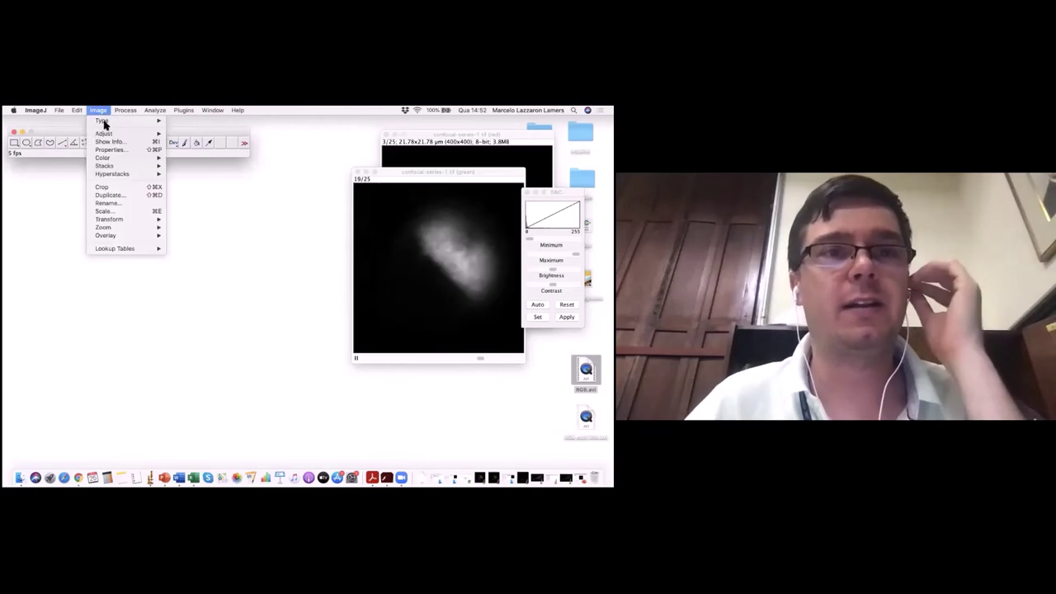
{"action": "mouse_move", "coordinate": [112, 135]}
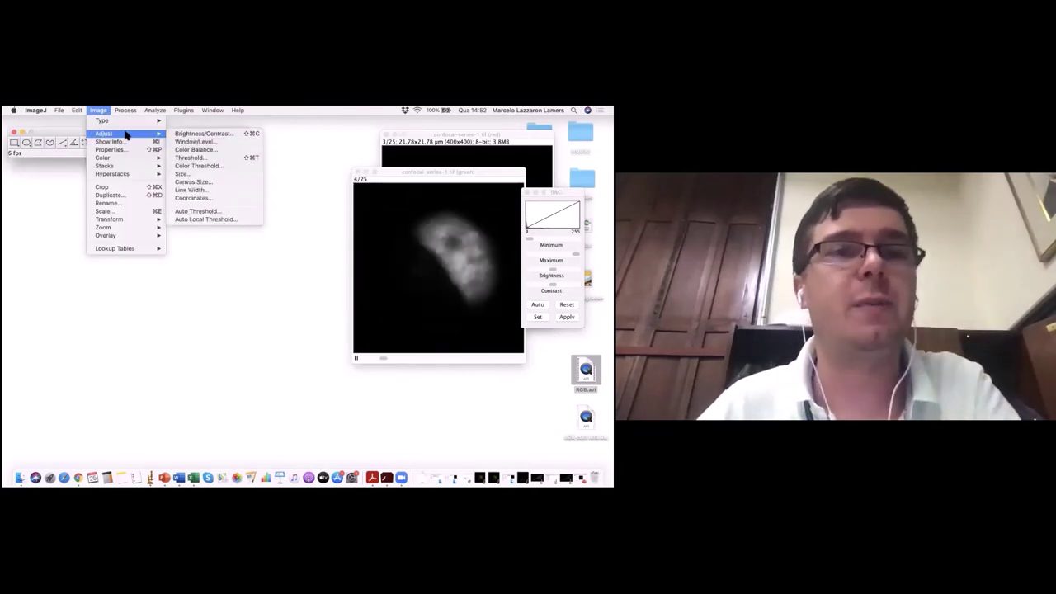
{"action": "mouse_move", "coordinate": [106, 158]}
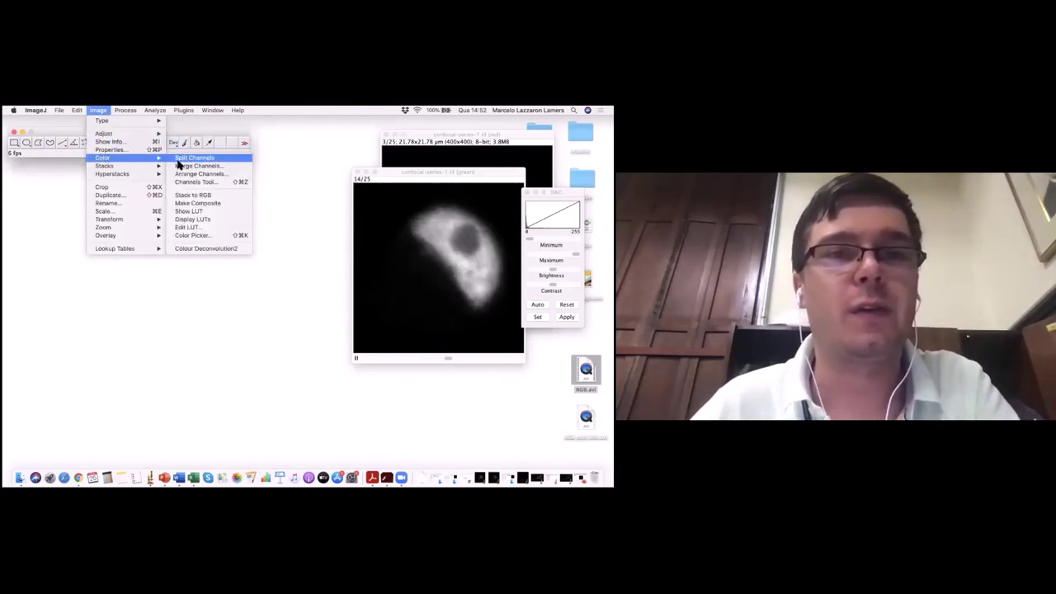
{"action": "left_click", "coordinate": [182, 165]}
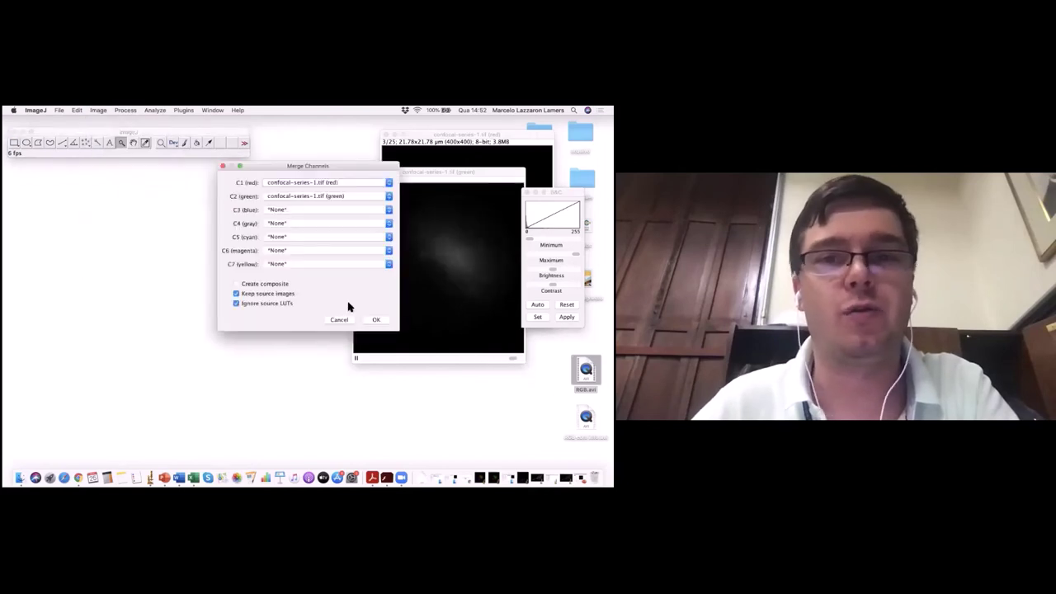
{"action": "left_click", "coordinate": [373, 321]}
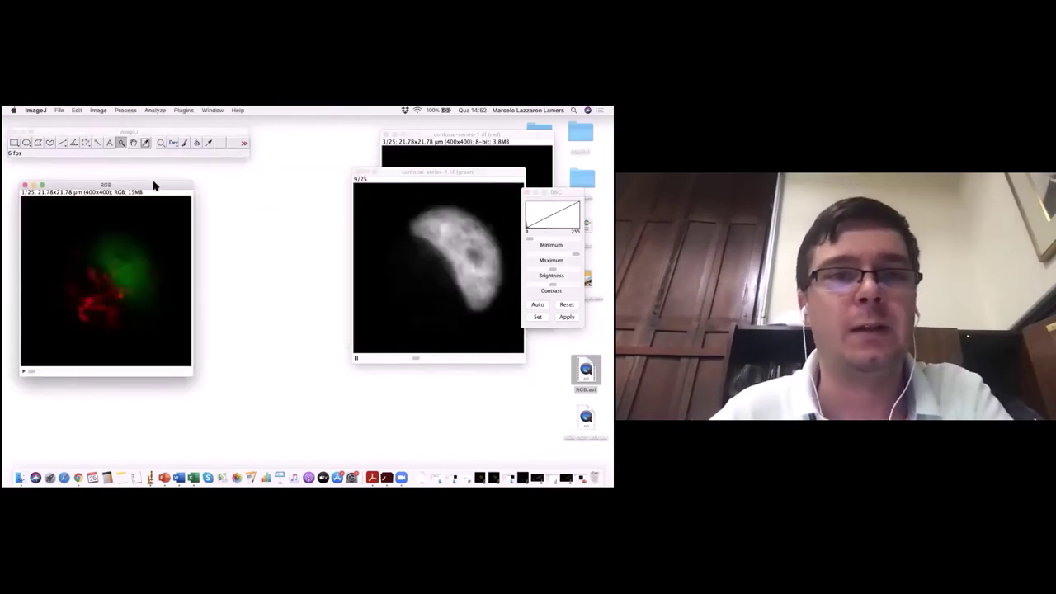
{"action": "mouse_move", "coordinate": [154, 181]}
{"action": "left_mouse_down"}
{"action": "mouse_move", "coordinate": [170, 177]}
{"action": "mouse_move", "coordinate": [144, 165]}
{"action": "left_mouse_up"}
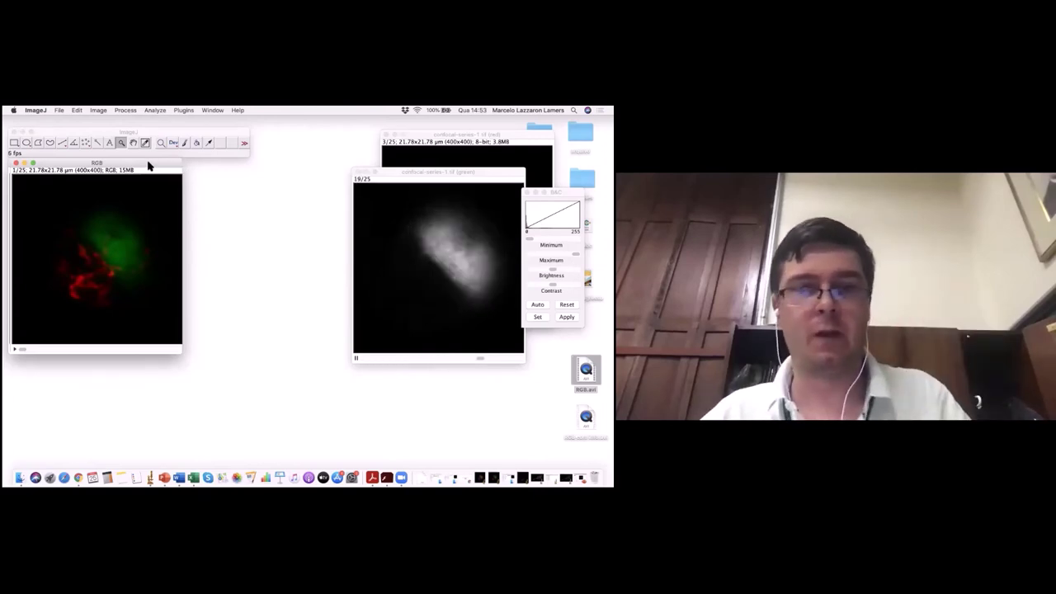
{"action": "key", "text": "super+shift+d"}
{"action": "left_click", "coordinate": [334, 250]}
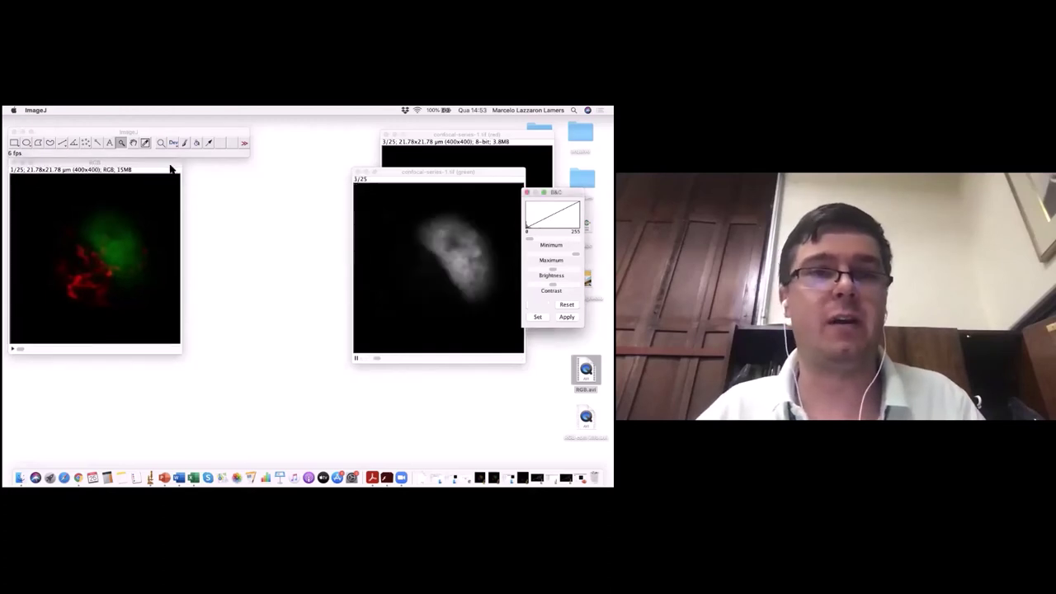
{"action": "left_click_drag", "start_coordinate": [149, 195], "coordinate": [183, 173]}
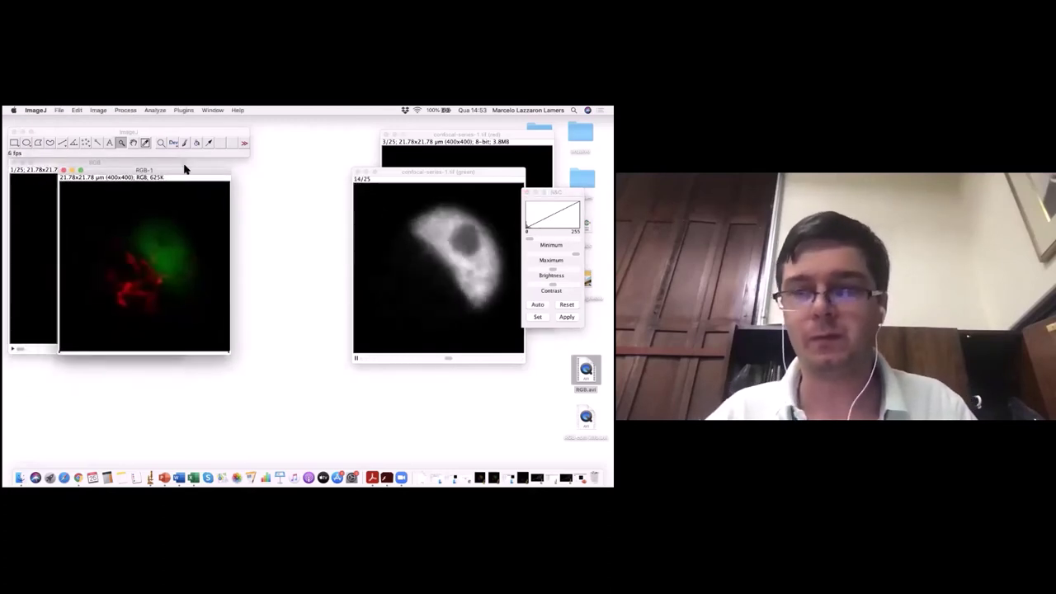
{"action": "left_click", "coordinate": [64, 169]}
- Duplicate the whole RGB stack, slices 1-25, as RGB-1 and place the copy beside the original
{"action": "key", "text": "super+shift+d"}
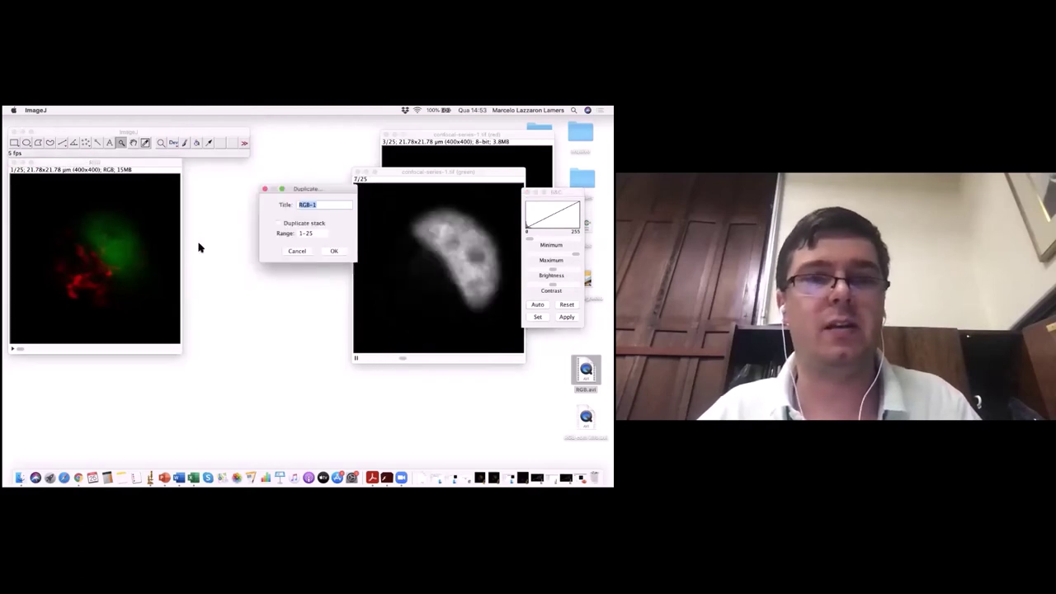
{"action": "left_click", "coordinate": [278, 223]}
{"action": "left_click", "coordinate": [340, 251]}
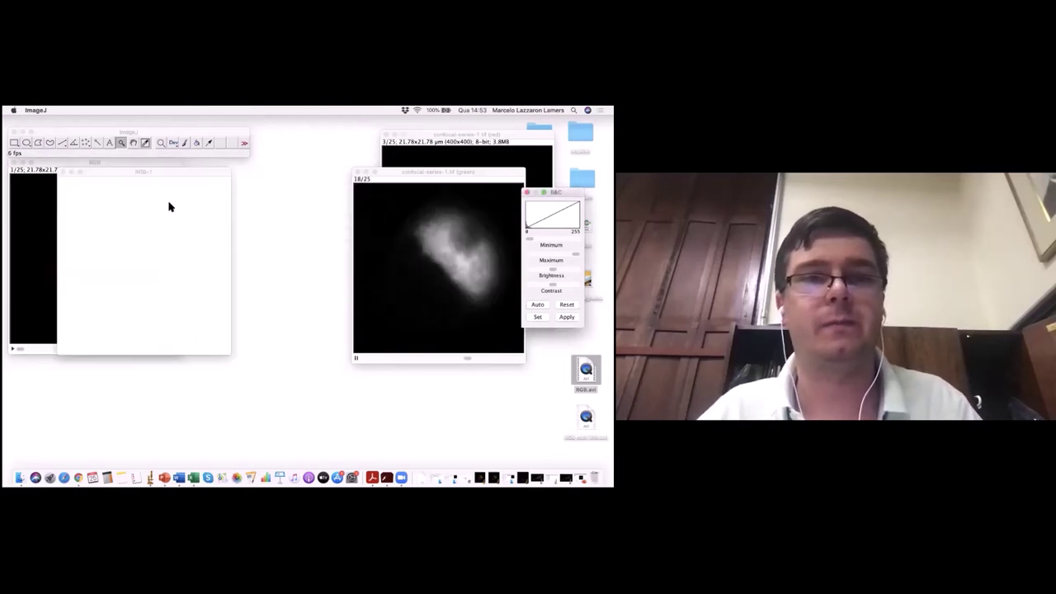
{"action": "left_click_drag", "start_coordinate": [173, 176], "coordinate": [157, 215]}
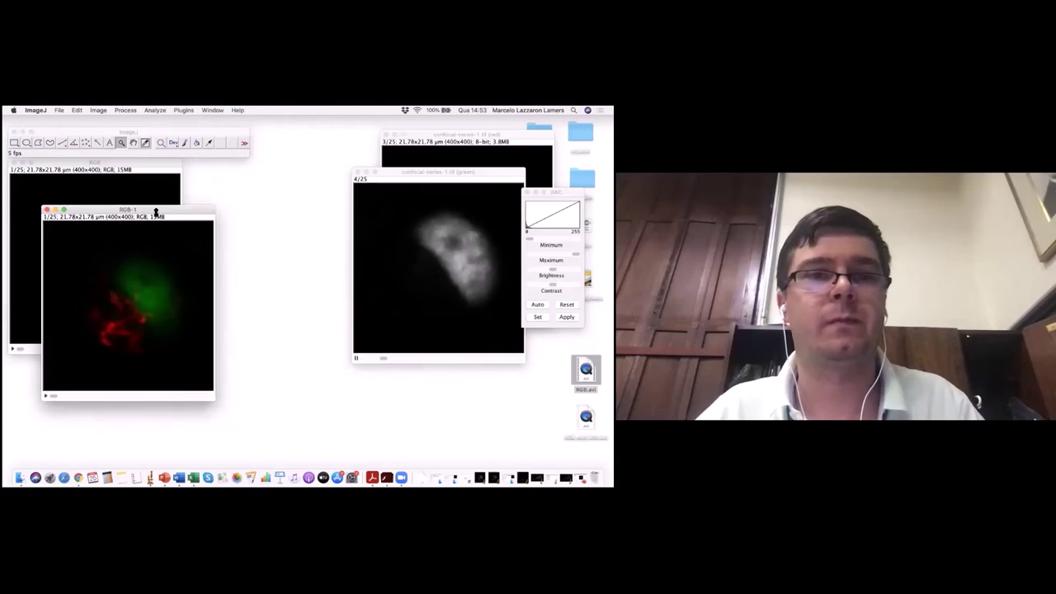
- Open the RGB-1 stack in the Volume Viewer and rotate the view to about x 132, y 70, z -74
{"action": "left_click", "coordinate": [182, 111]}
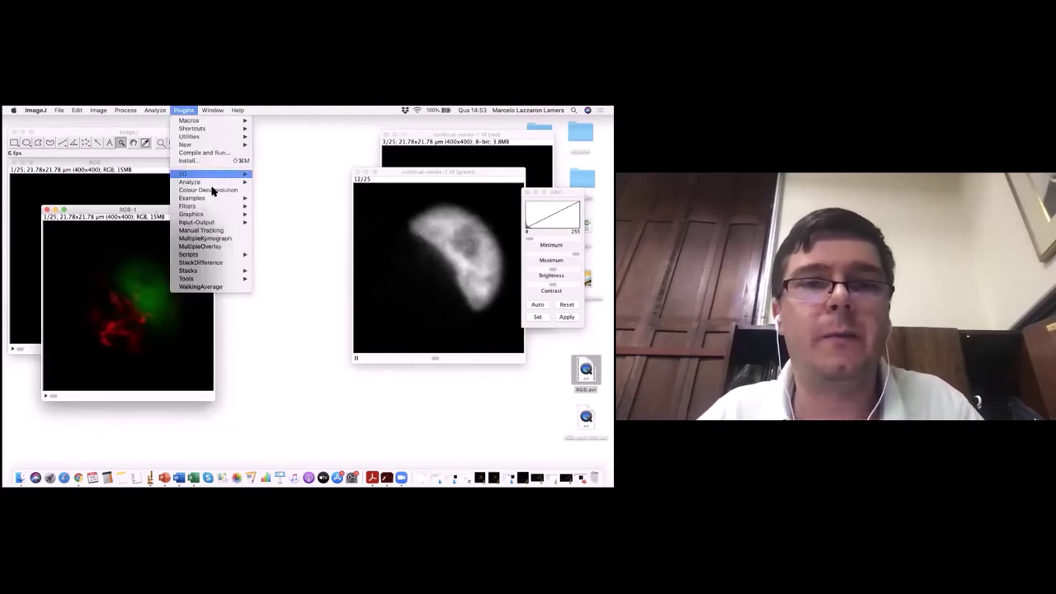
{"action": "mouse_move", "coordinate": [215, 176]}
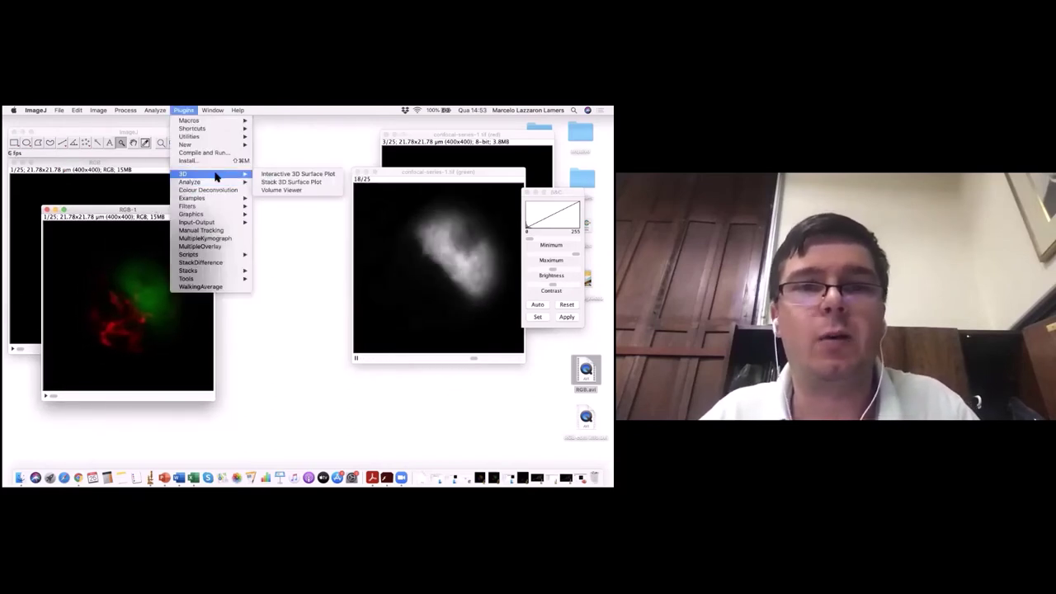
{"action": "left_click", "coordinate": [310, 191]}
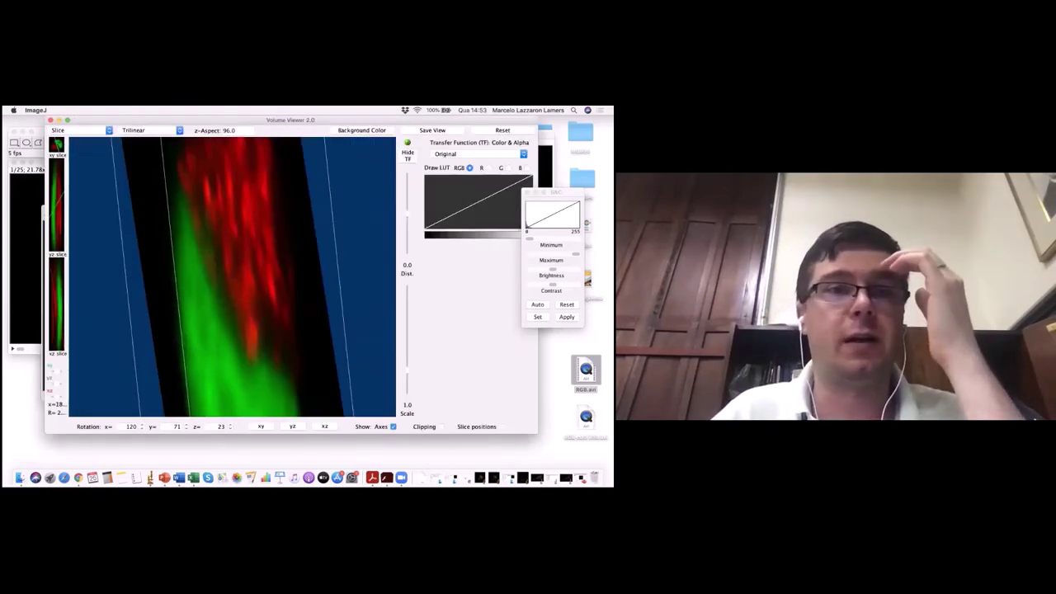
{"action": "mouse_move", "coordinate": [187, 246]}
{"action": "left_mouse_down"}
{"action": "mouse_move", "coordinate": [244, 266]}
{"action": "mouse_move", "coordinate": [345, 265]}
{"action": "mouse_move", "coordinate": [256, 380]}
{"action": "mouse_move", "coordinate": [222, 248]}
{"action": "mouse_move", "coordinate": [249, 225]}
{"action": "left_mouse_up"}
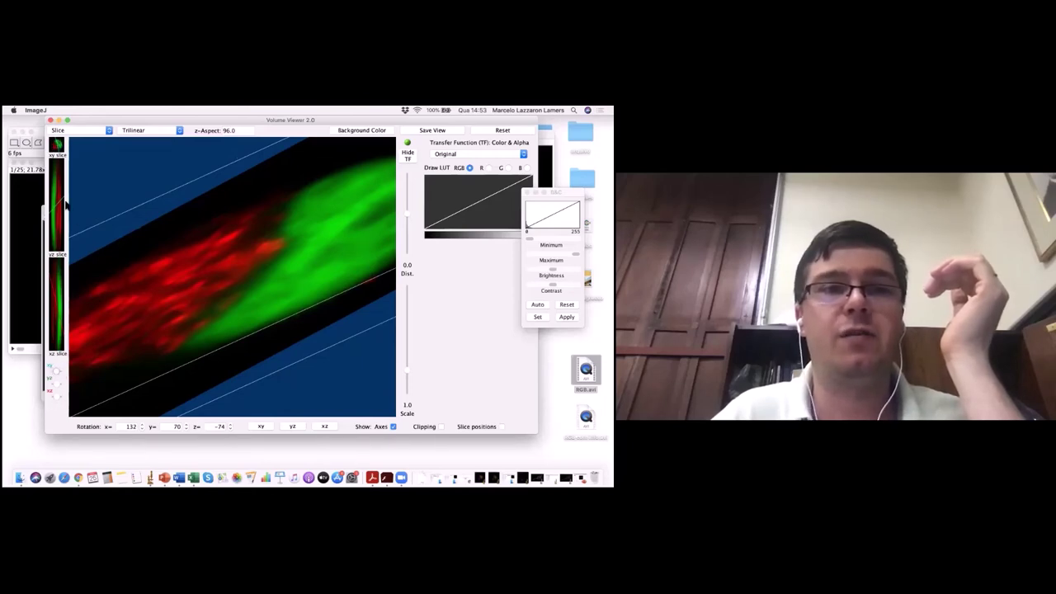
- Preview the volume in Slice & Borders, Volume and Projection modes, rotating the projection to about x -165, y -20, z 45
{"action": "left_click", "coordinate": [108, 132]}
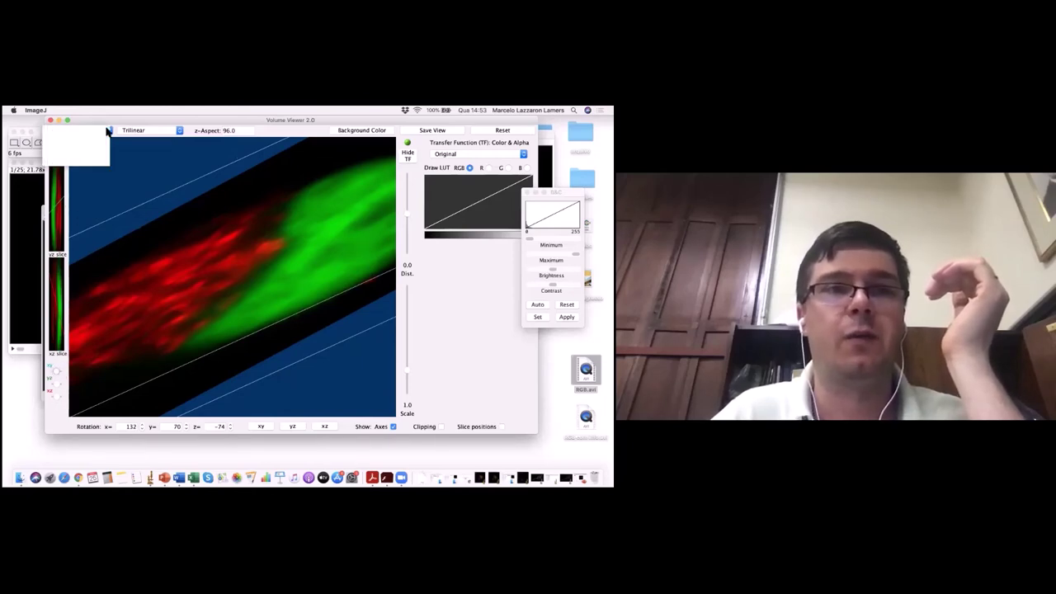
{"action": "left_click", "coordinate": [74, 138]}
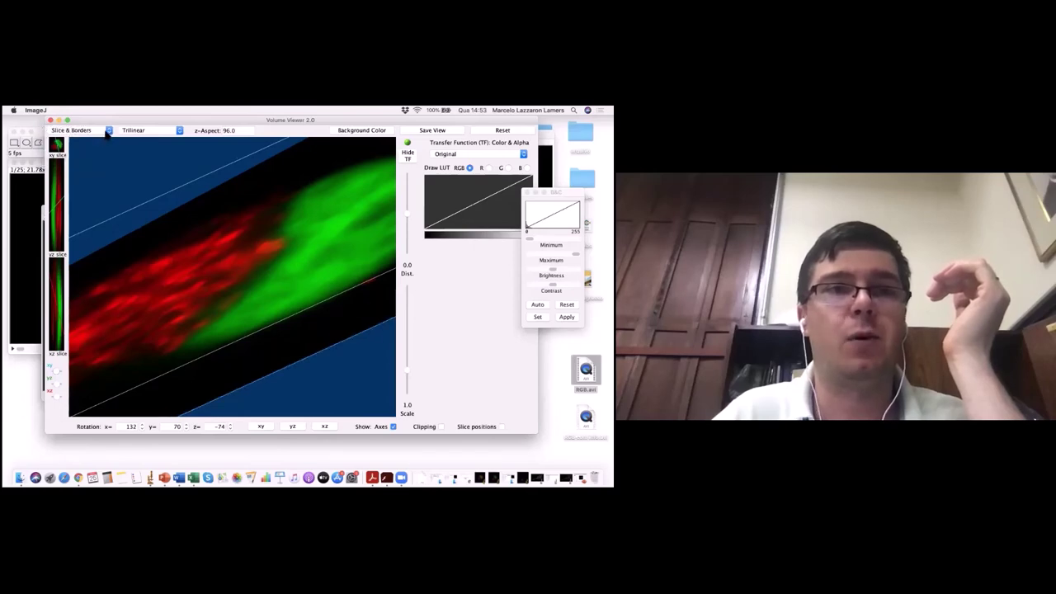
{"action": "left_click", "coordinate": [110, 133]}
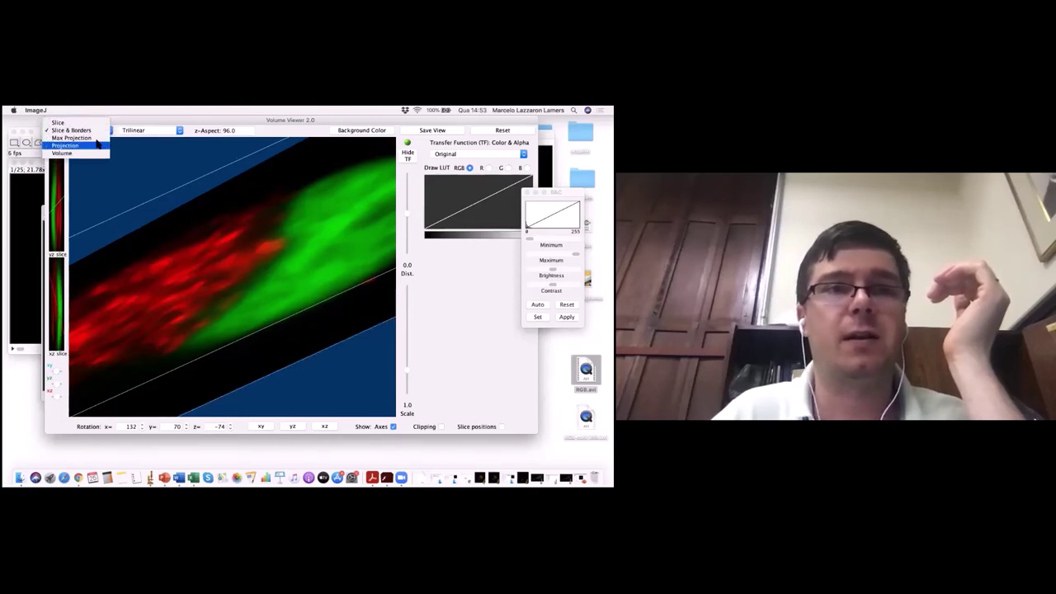
{"action": "left_click", "coordinate": [94, 154]}
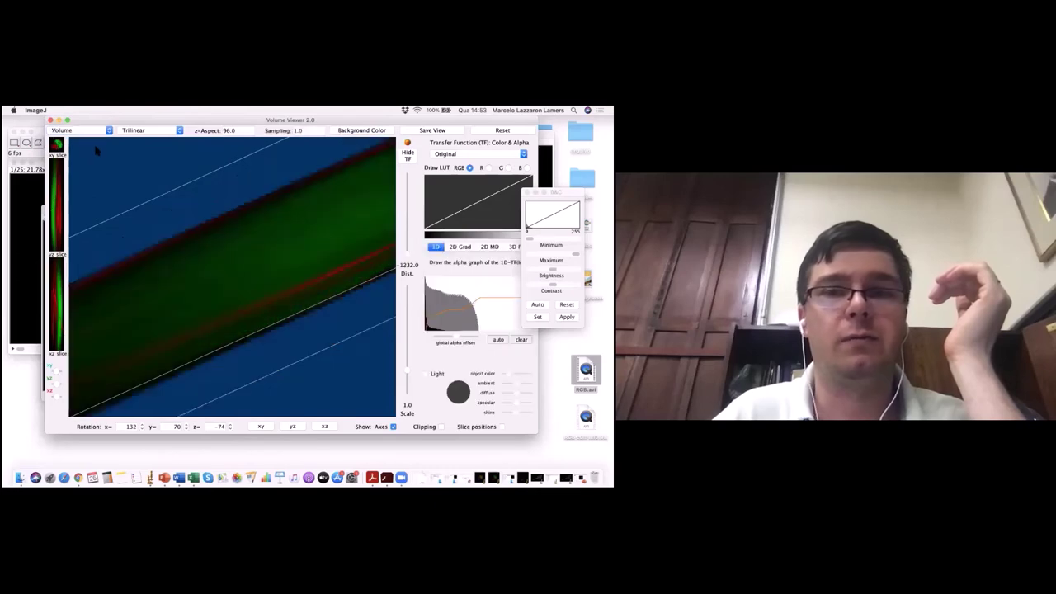
{"action": "left_click", "coordinate": [108, 132]}
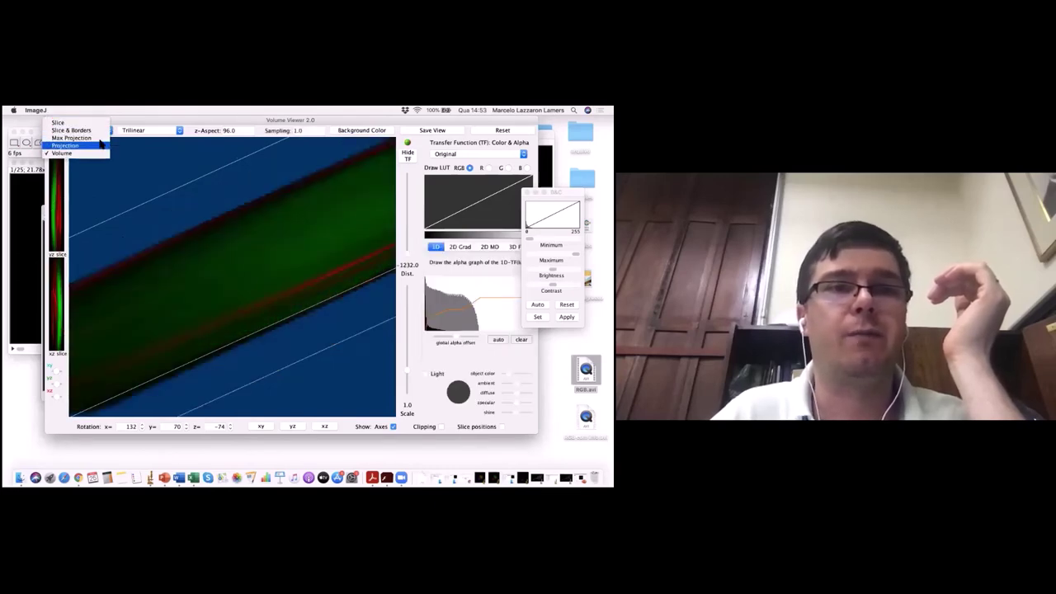
{"action": "left_click", "coordinate": [91, 142]}
{"action": "left_click", "coordinate": [108, 132]}
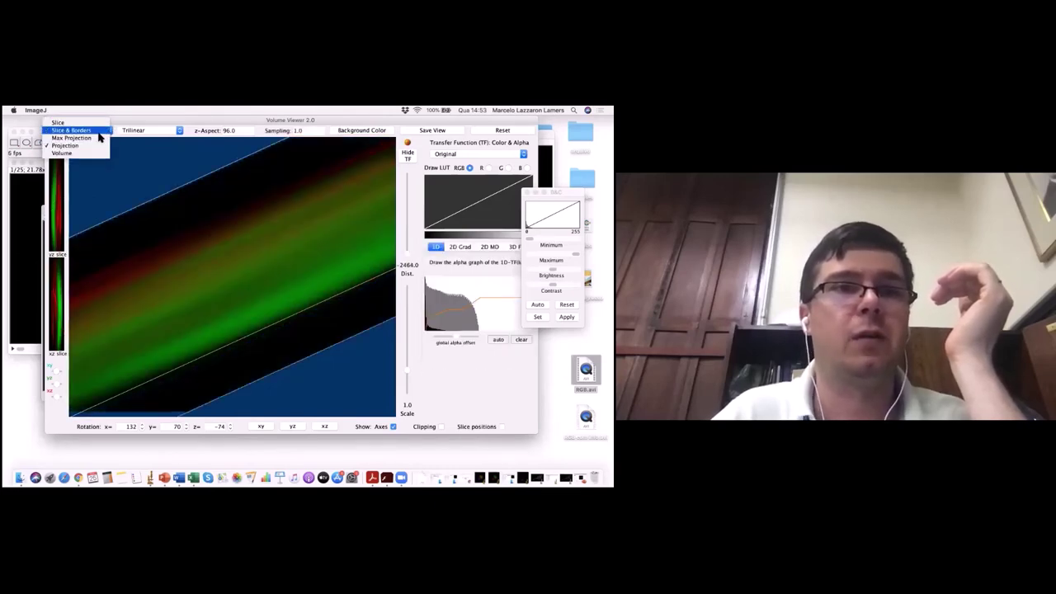
{"action": "left_click", "coordinate": [196, 273]}
{"action": "left_click_drag", "start_coordinate": [195, 273], "coordinate": [153, 285]}
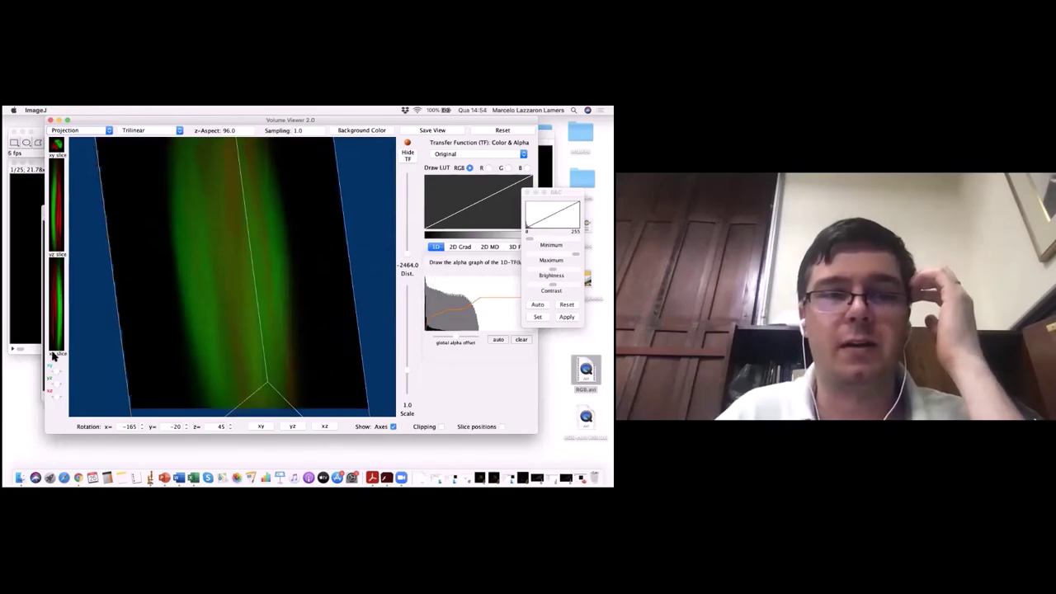
- Show the volume in Slice mode, rotate it to about x 170, y -5, z 89, and reduce the scale to 0.81
{"action": "left_click", "coordinate": [108, 131]}
{"action": "left_click", "coordinate": [100, 125]}
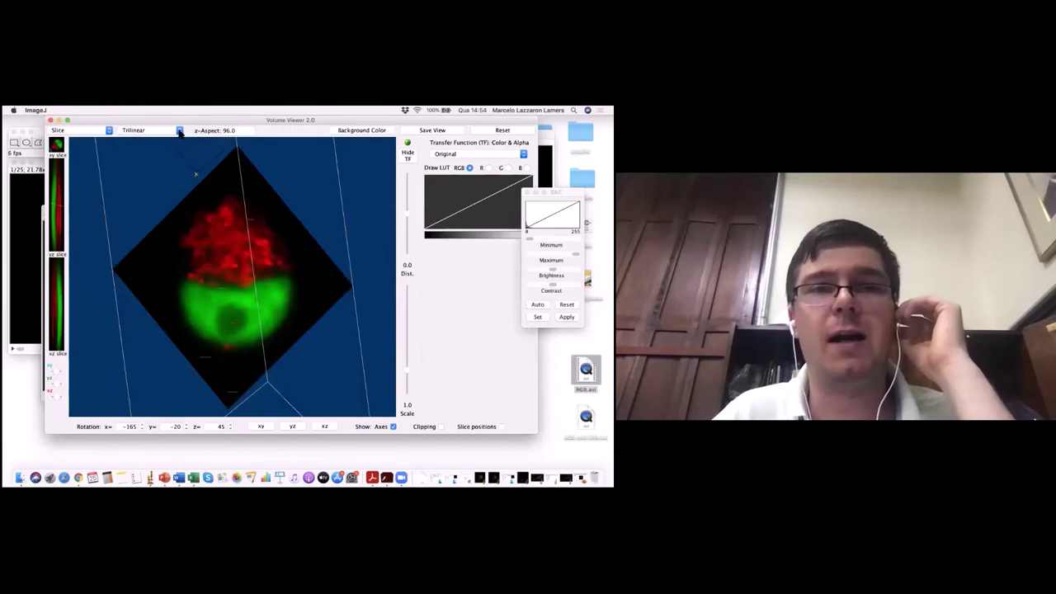
{"action": "left_click_drag", "start_coordinate": [239, 277], "coordinate": [84, 235]}
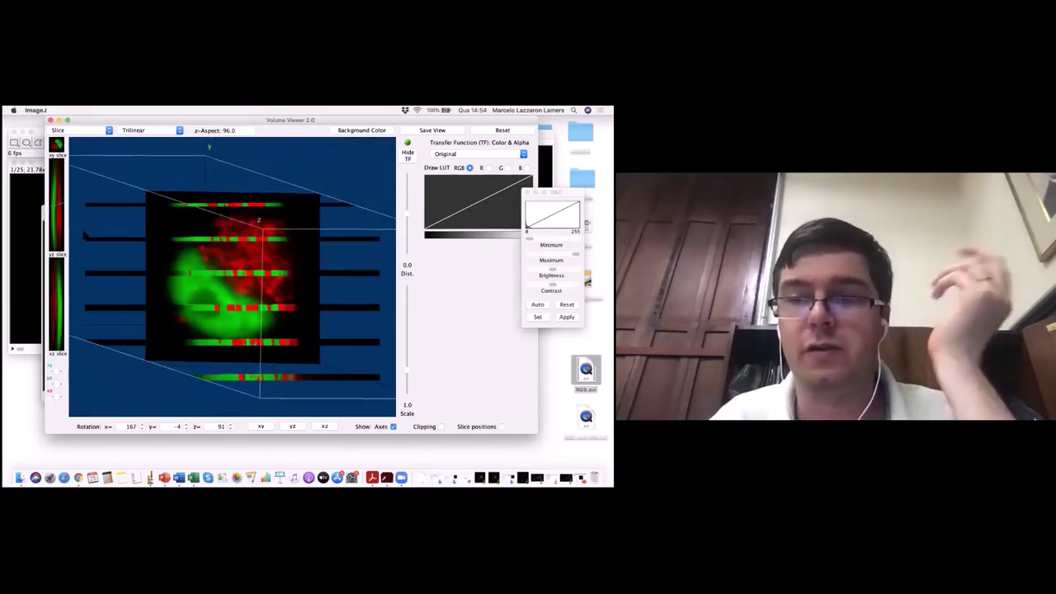
{"action": "left_click_drag", "start_coordinate": [161, 260], "coordinate": [127, 185]}
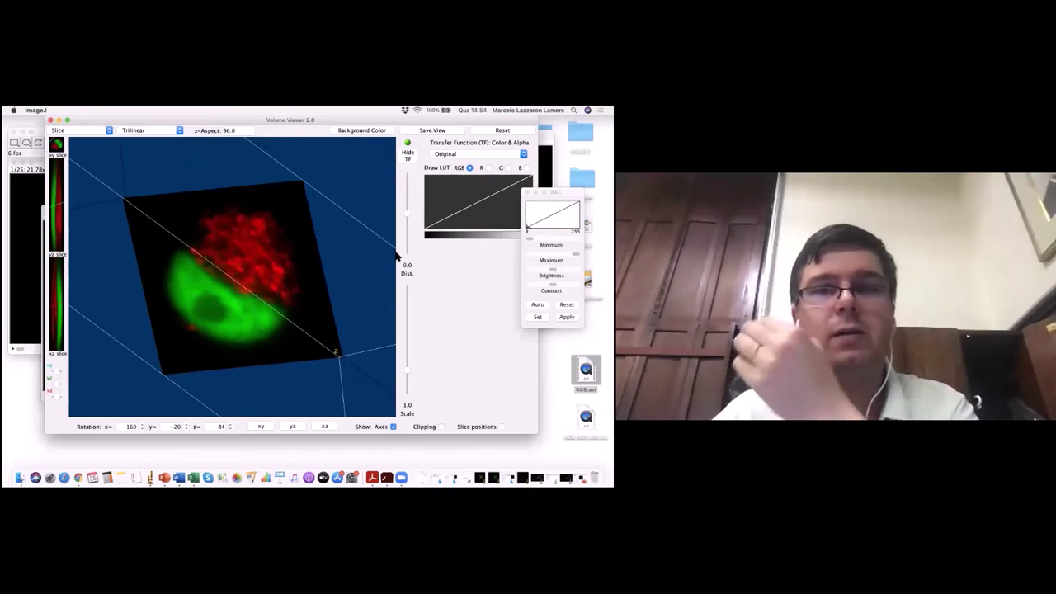
{"action": "left_click_drag", "start_coordinate": [359, 317], "coordinate": [342, 303]}
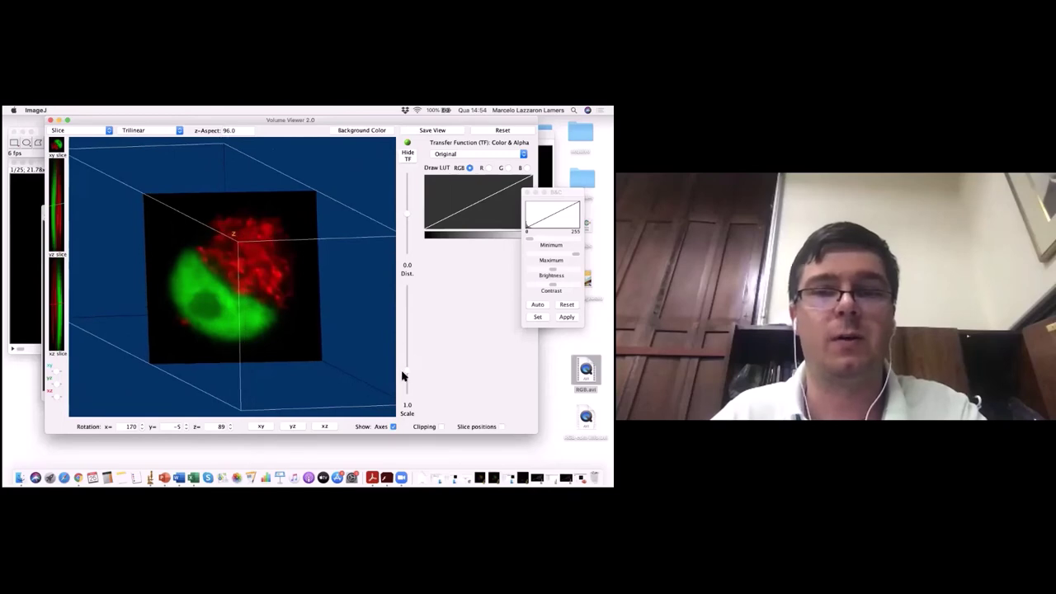
{"action": "left_click_drag", "start_coordinate": [407, 373], "coordinate": [407, 375]}
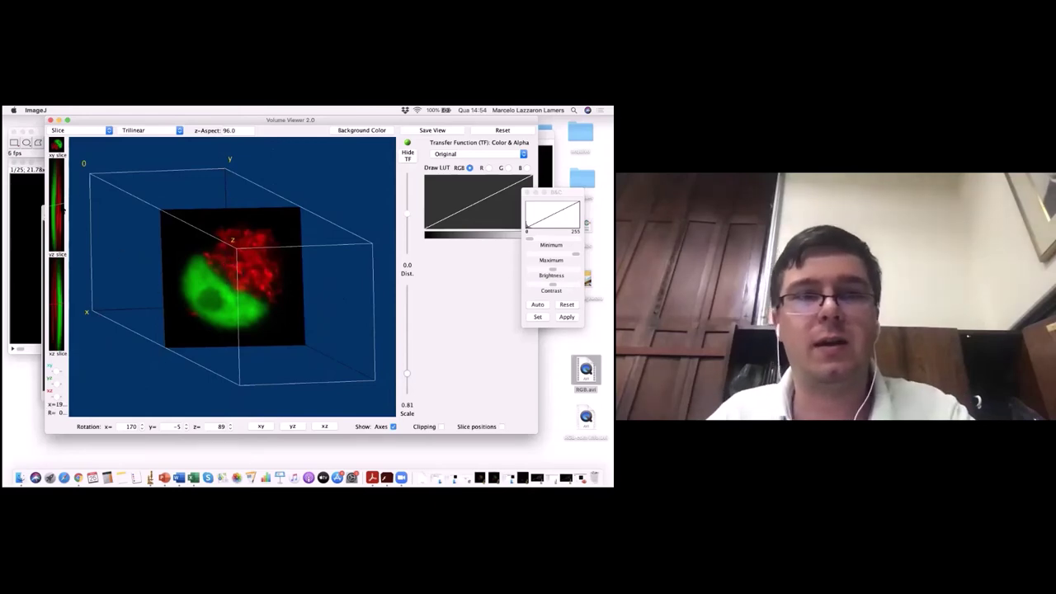
- Compare the scaled volume in Slice & Borders, Max Projection and Projection modes
{"action": "left_click", "coordinate": [106, 132]}
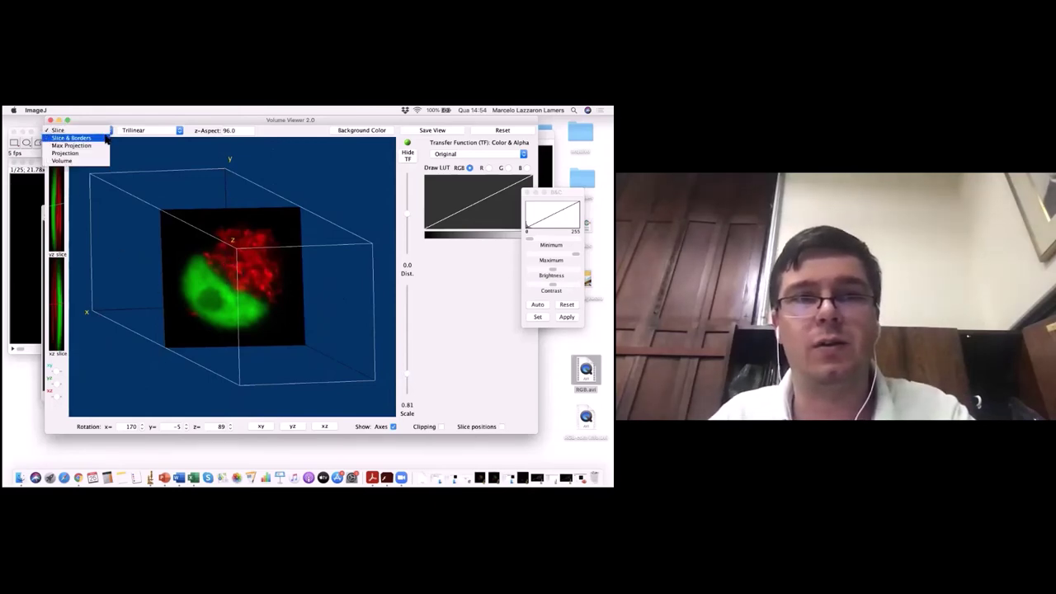
{"action": "left_click", "coordinate": [106, 138]}
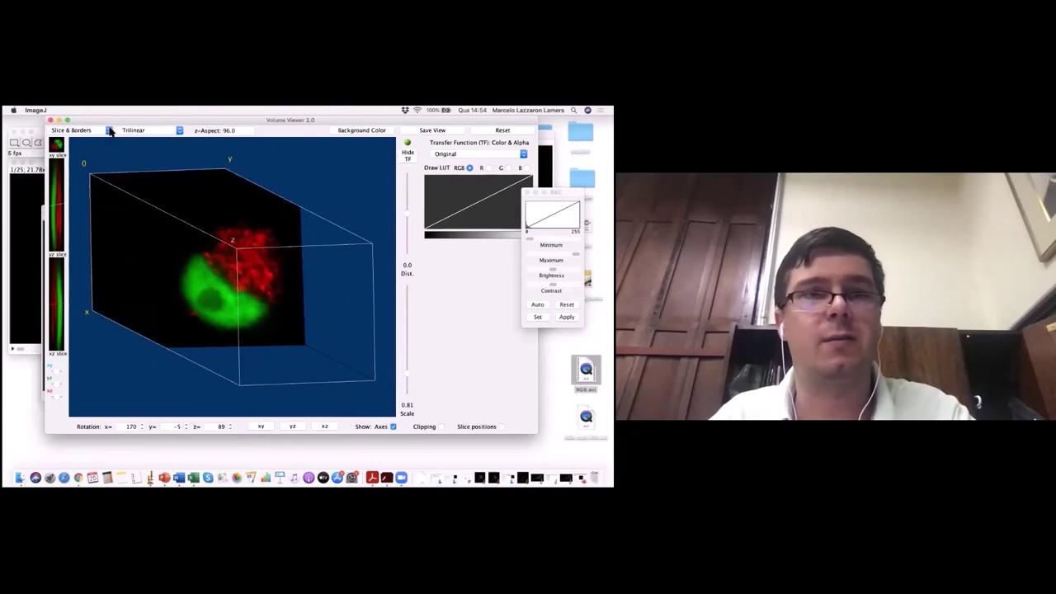
{"action": "left_click", "coordinate": [110, 132]}
{"action": "left_click", "coordinate": [106, 141]}
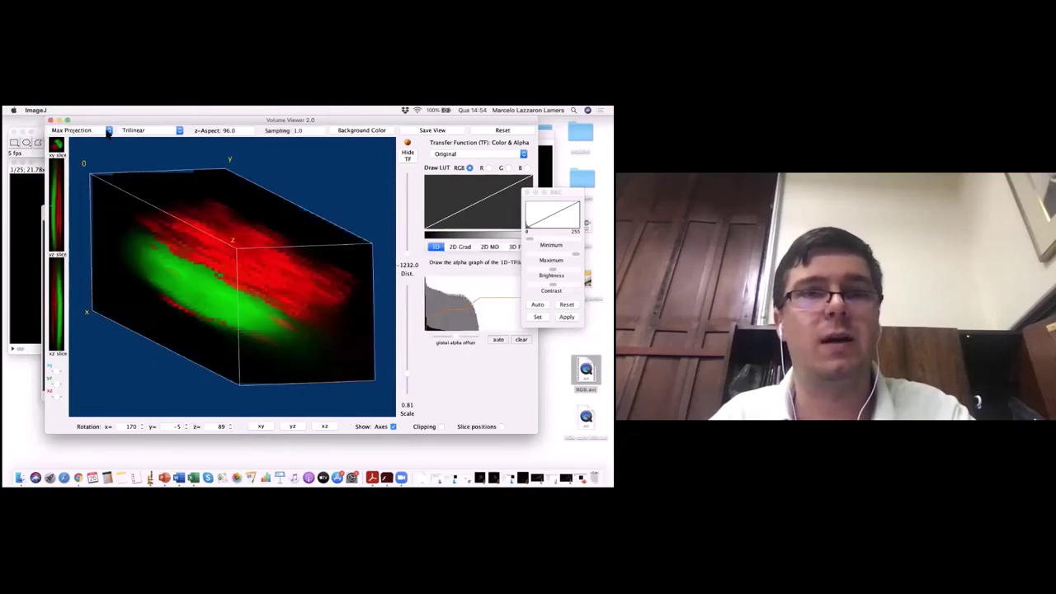
{"action": "left_click", "coordinate": [108, 135]}
{"action": "left_click", "coordinate": [99, 146]}
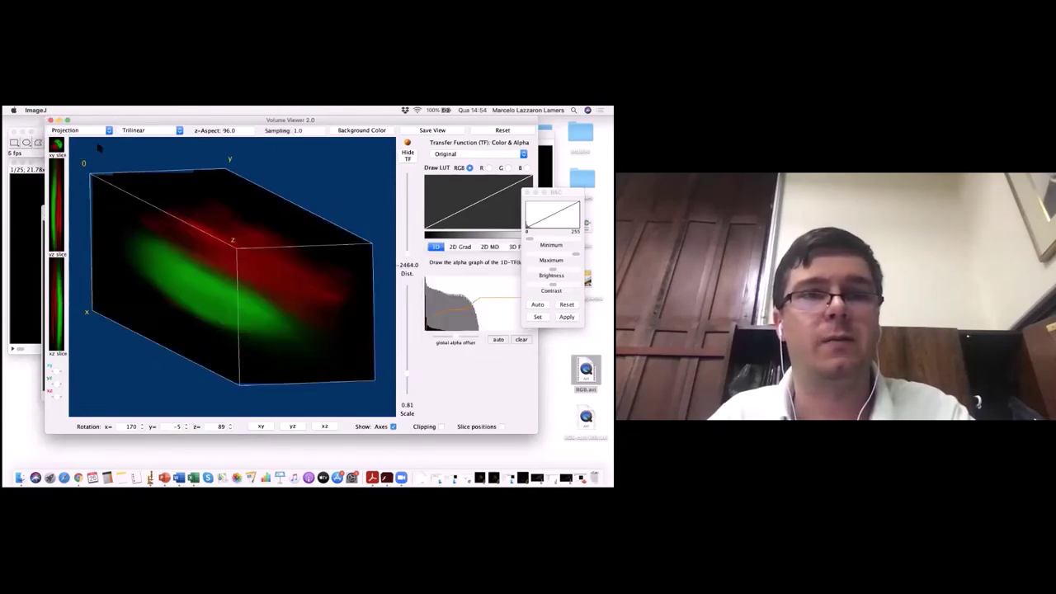
- Render the stack in Volume mode, rotate it to about x -169, y 9, z 92, and close the viewer
{"action": "left_click", "coordinate": [108, 133]}
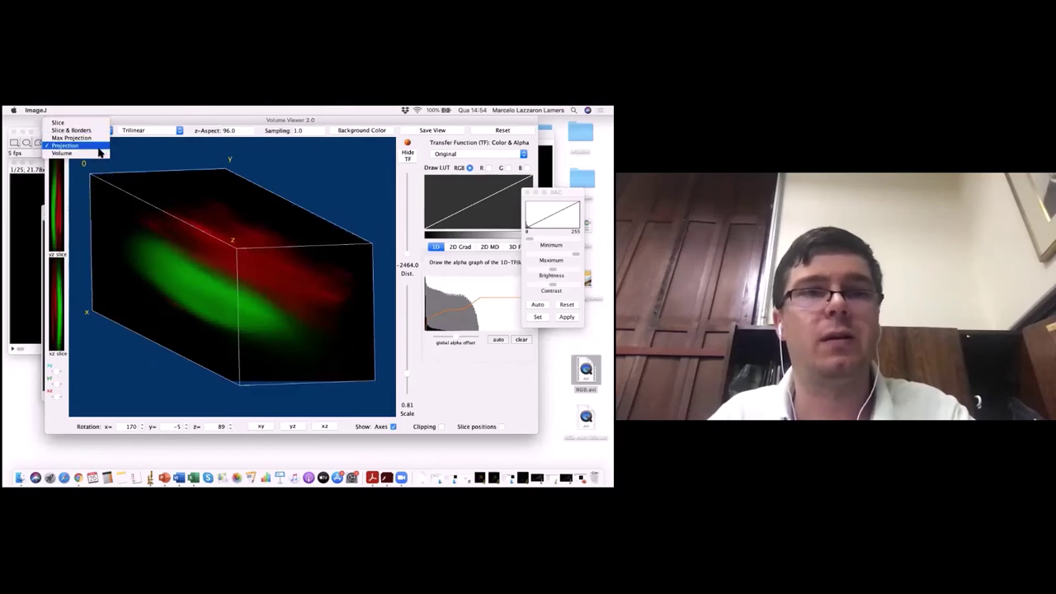
{"action": "left_click", "coordinate": [97, 153]}
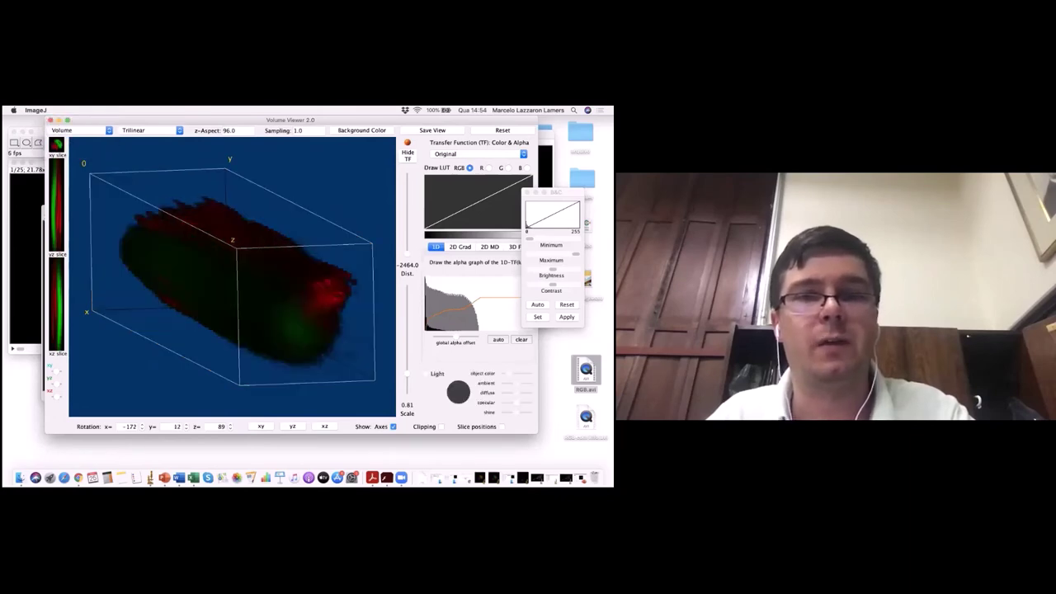
{"action": "left_click_drag", "start_coordinate": [231, 273], "coordinate": [205, 279]}
{"action": "left_click_drag", "start_coordinate": [228, 275], "coordinate": [232, 278]}
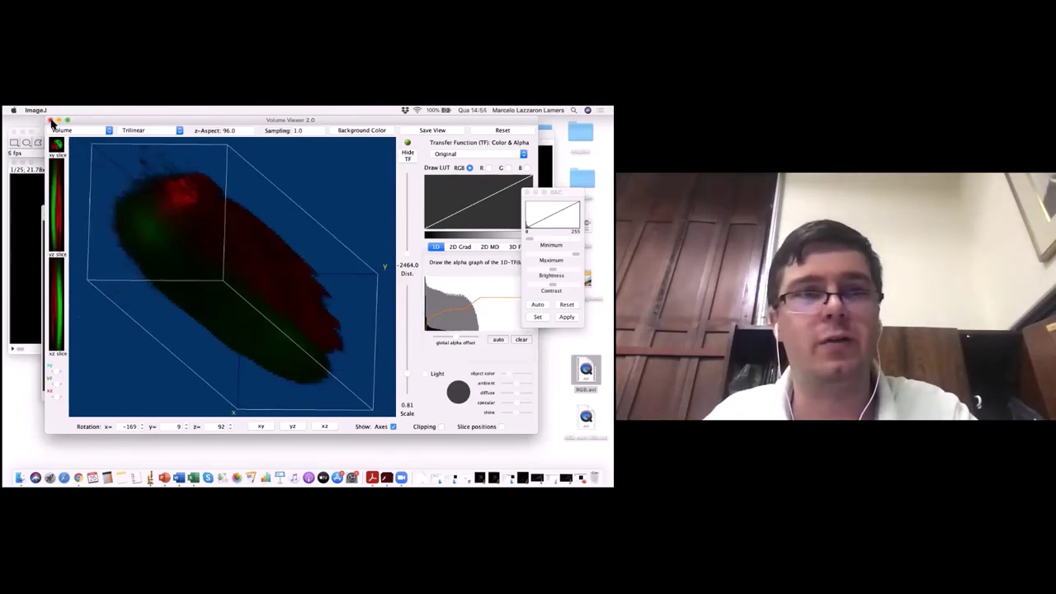
{"action": "left_click", "coordinate": [50, 121]}
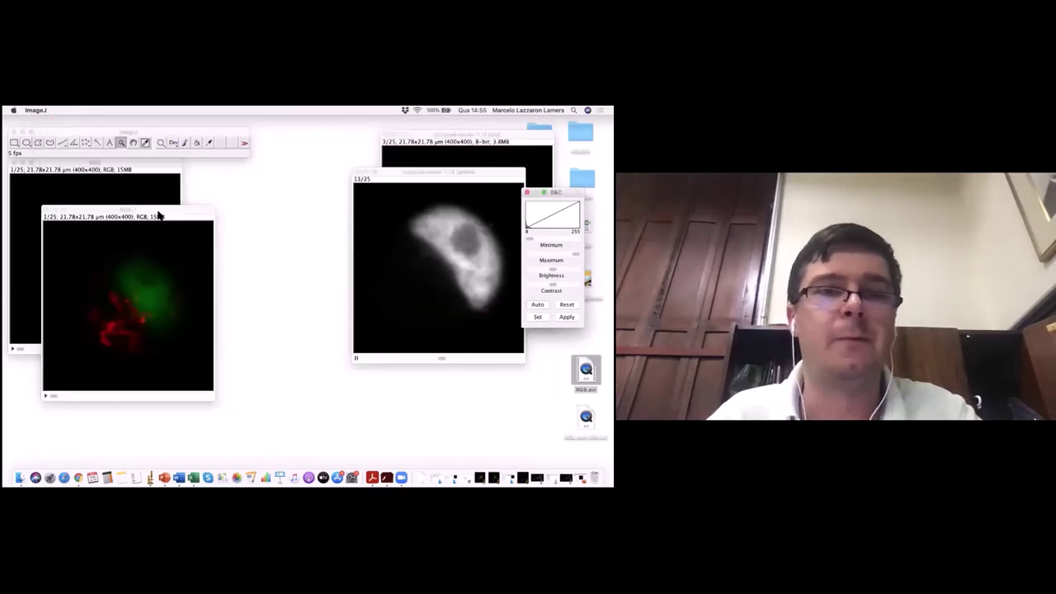
- Create a Brightest Point 3D projection of RGB-1 around the Y-Axis with 0.30 µm slice spacing, 360° total rotation and 10° increments
{"action": "left_click_drag", "start_coordinate": [158, 216], "coordinate": [124, 198]}
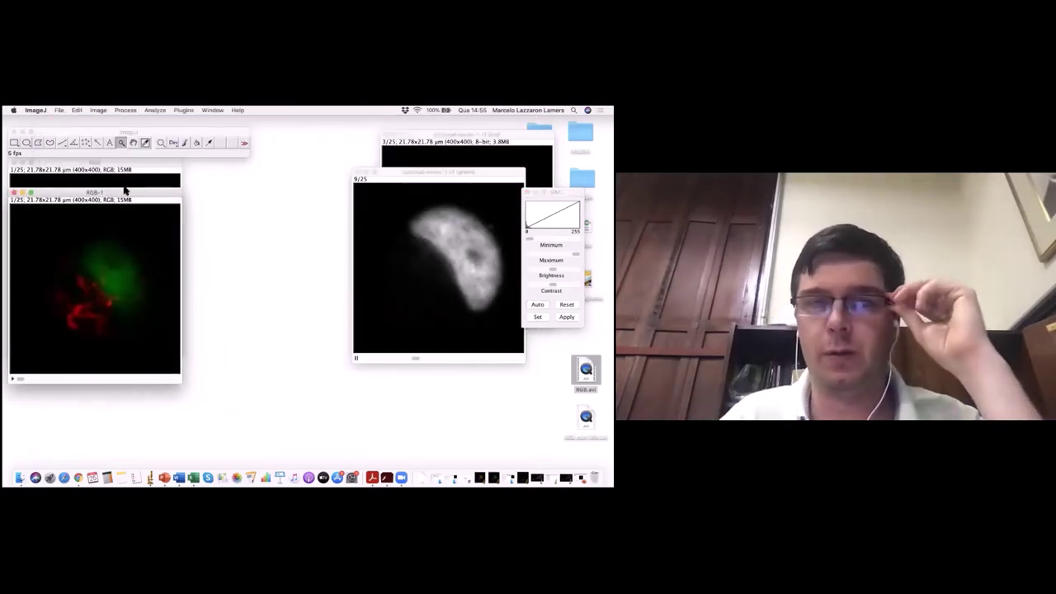
{"action": "left_click", "coordinate": [98, 110]}
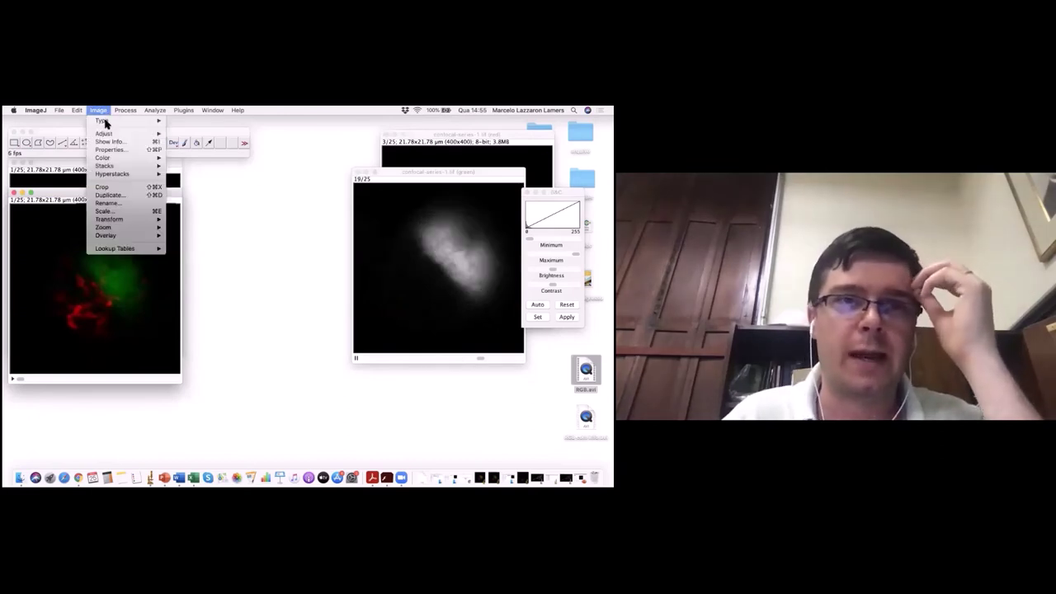
{"action": "mouse_move", "coordinate": [115, 166]}
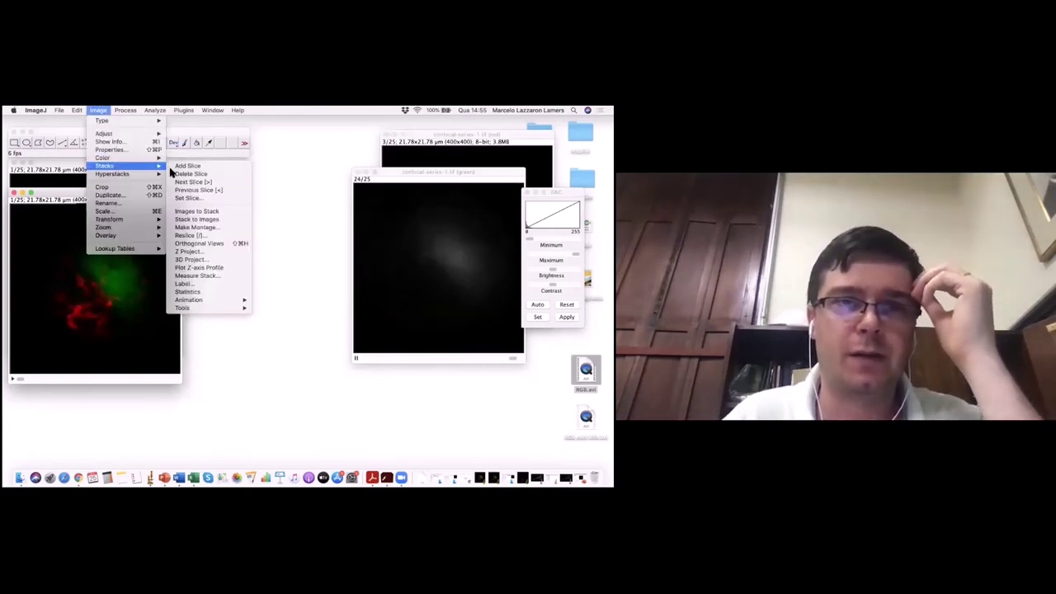
{"action": "left_click", "coordinate": [238, 262]}
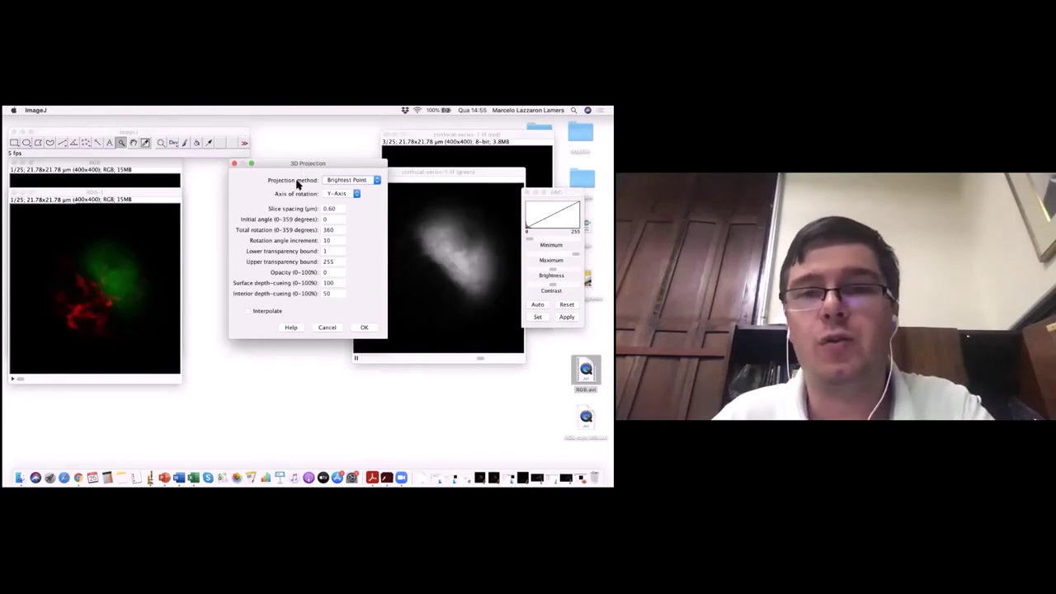
{"action": "left_click", "coordinate": [357, 195]}
{"action": "left_click", "coordinate": [351, 195]}
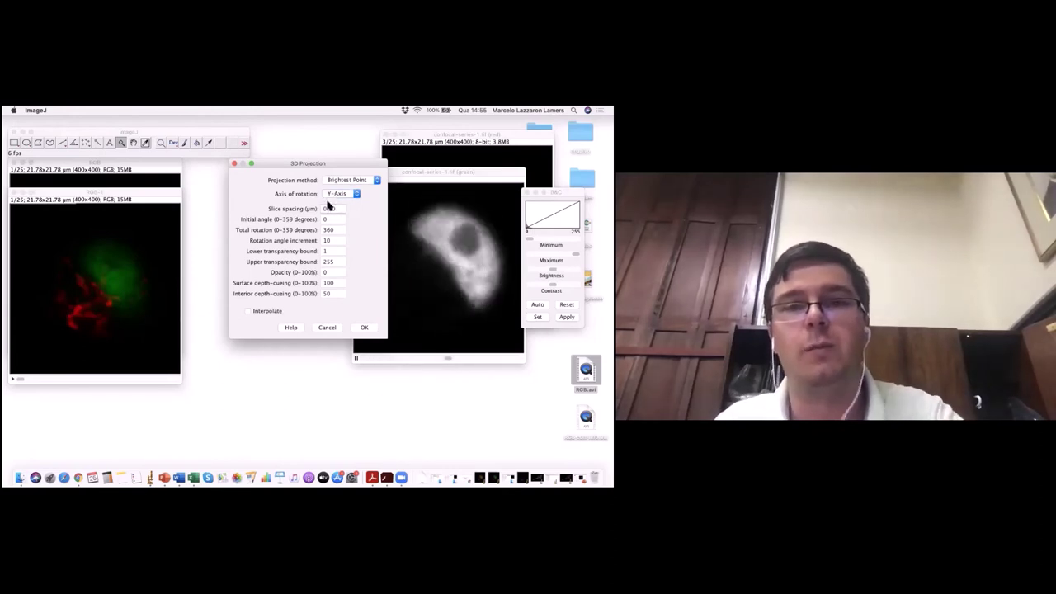
{"action": "left_click", "coordinate": [334, 209]}
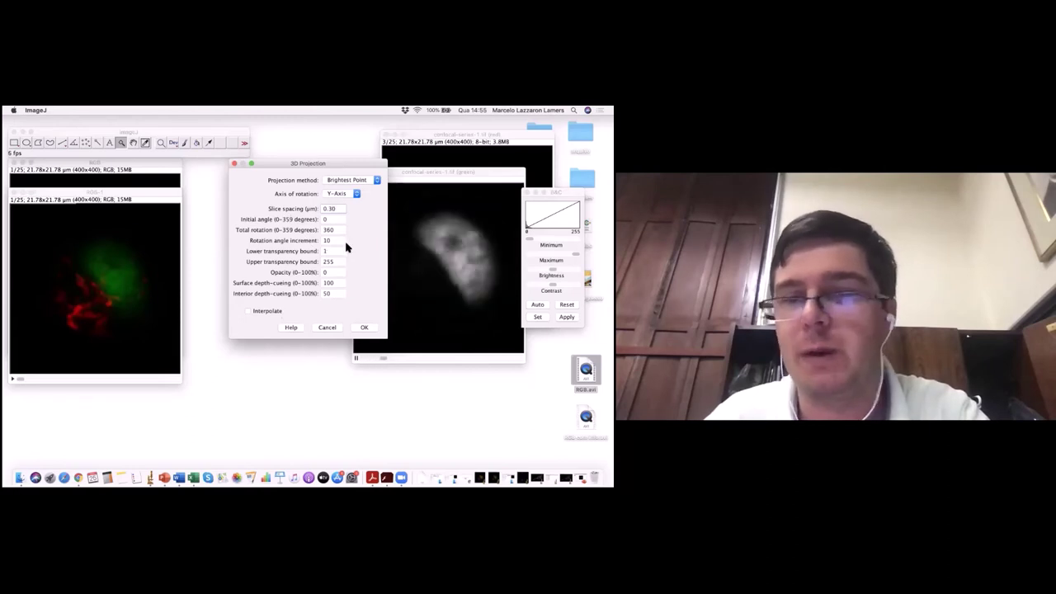
{"action": "left_click", "coordinate": [363, 328]}
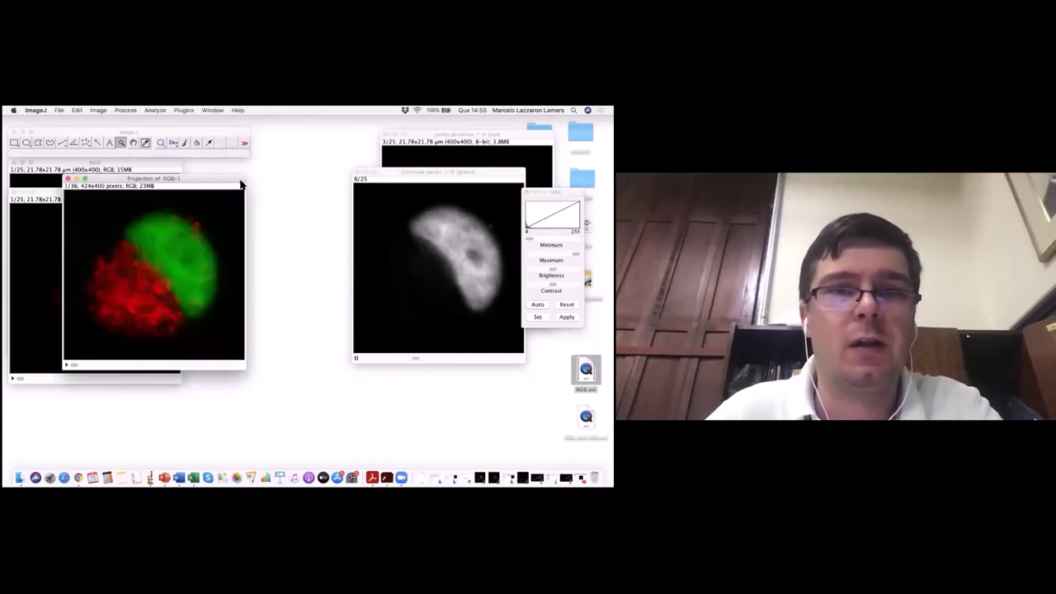
- Close the red, green, RGB-1 and RGB source stacks, keeping only the projection of RGB-1 open
{"action": "key", "text": "super+w"}
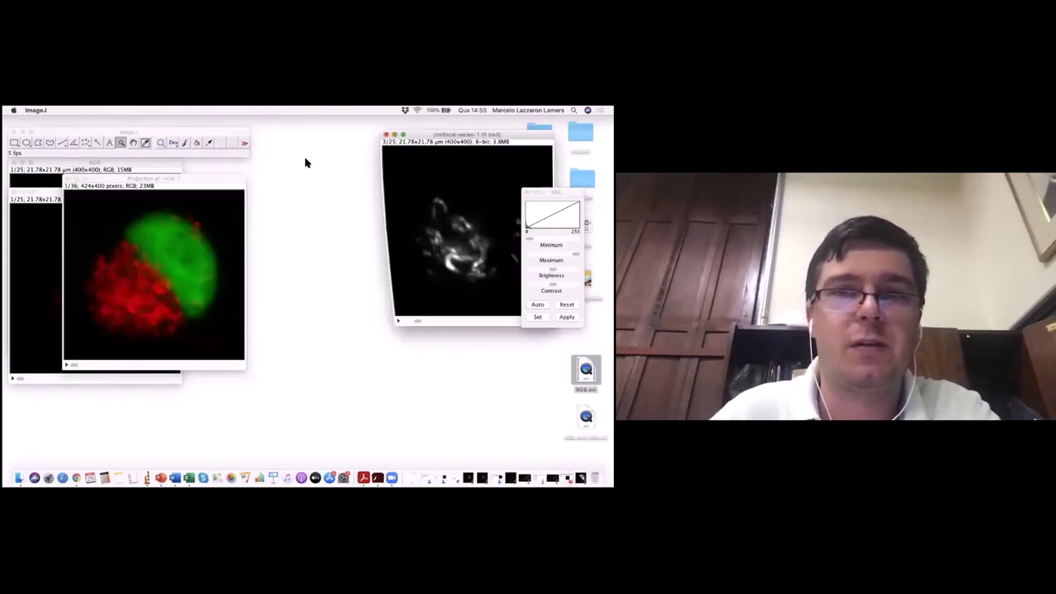
{"action": "key", "text": "super+w"}
{"action": "left_click", "coordinate": [25, 197]}
{"action": "key", "text": "super+w"}
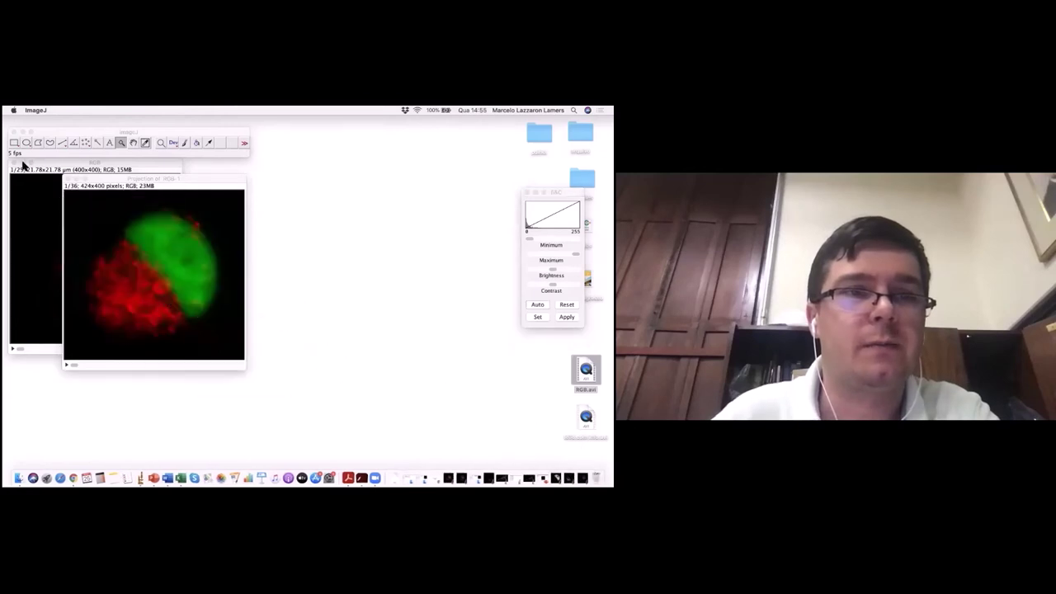
{"action": "left_click", "coordinate": [23, 165]}
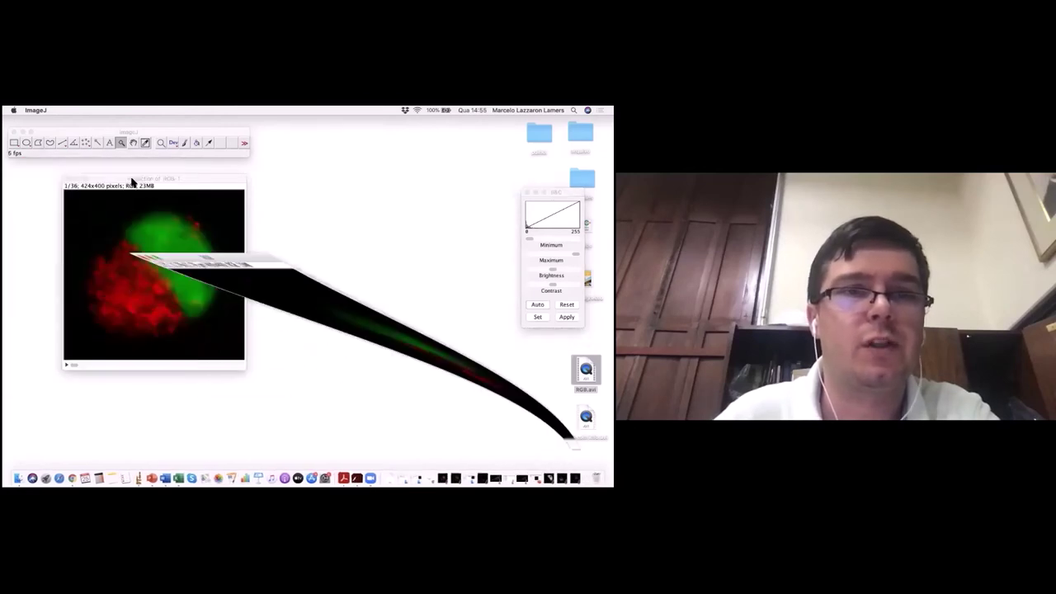
{"action": "left_click_drag", "start_coordinate": [157, 181], "coordinate": [151, 175]}
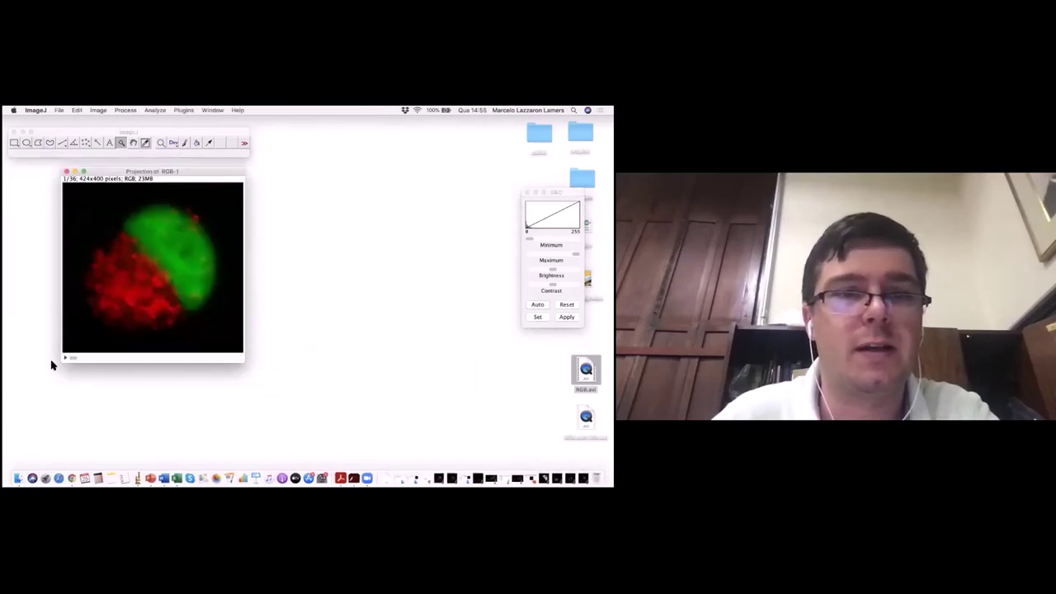
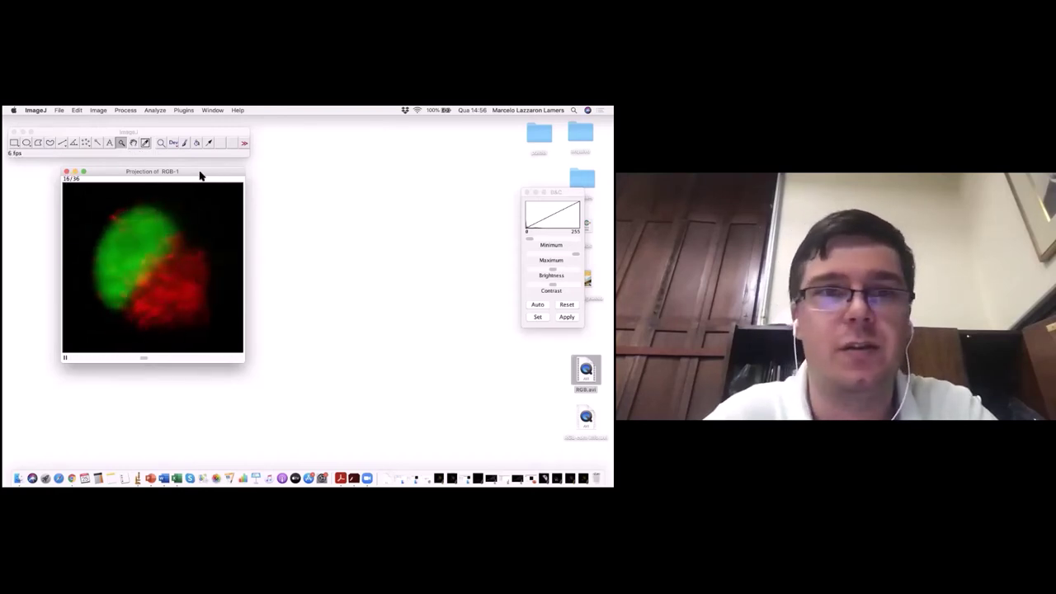
- Save the projection of RGB-1 to the Desktop as Projection of RGB-1.avi with JPEG compression at 5 fps
{"action": "left_click_drag", "start_coordinate": [200, 175], "coordinate": [174, 173]}
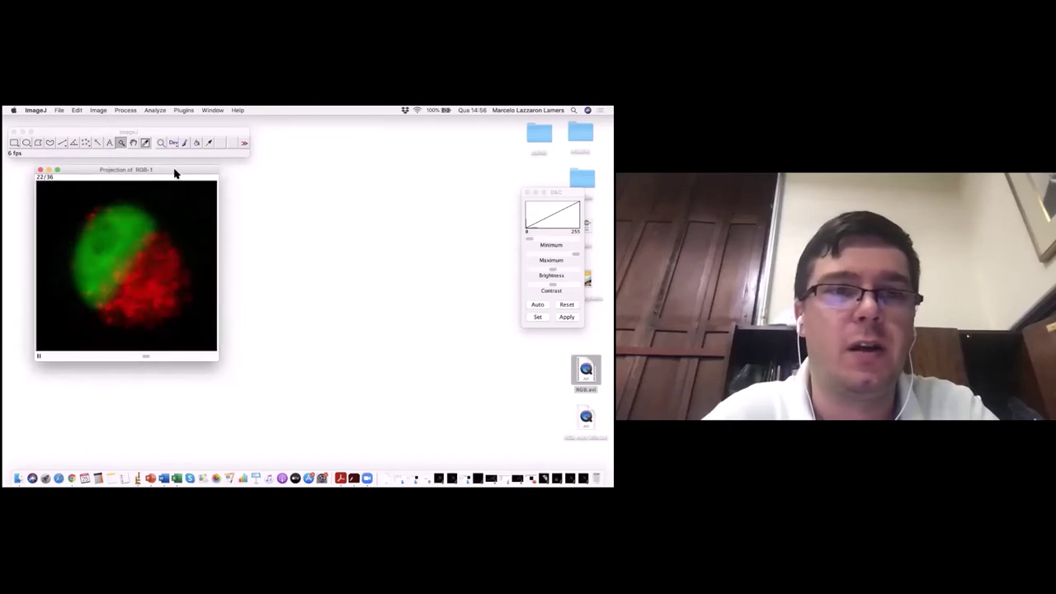
{"action": "left_click", "coordinate": [58, 110]}
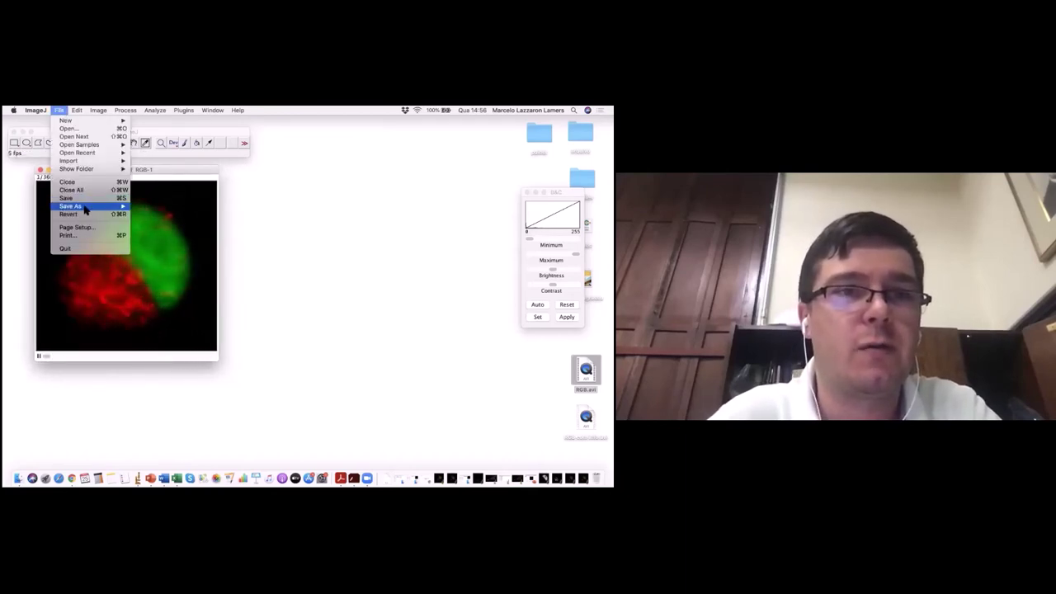
{"action": "mouse_move", "coordinate": [84, 210]}
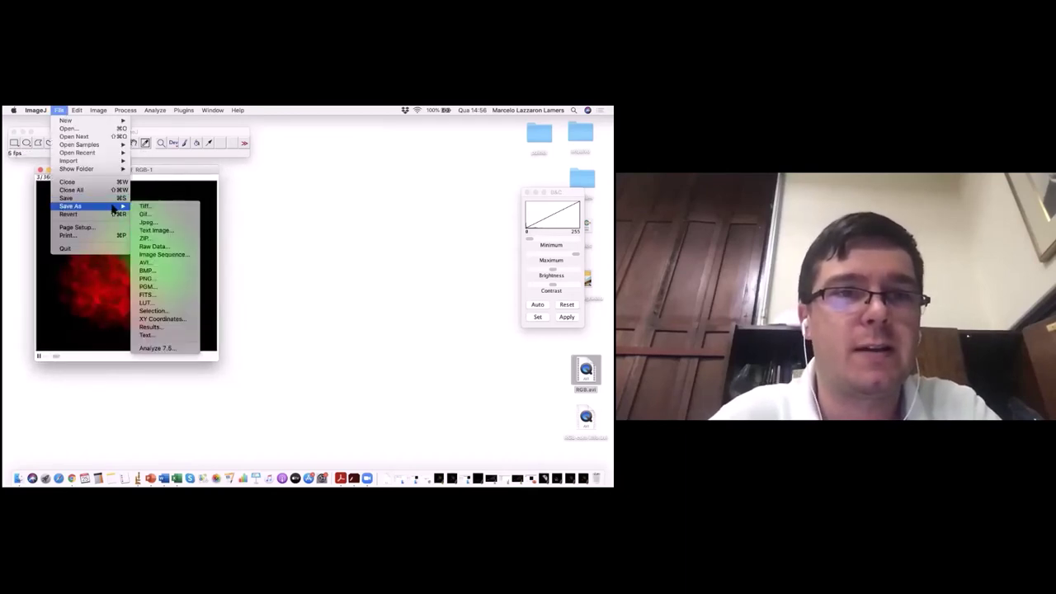
{"action": "left_click", "coordinate": [149, 263]}
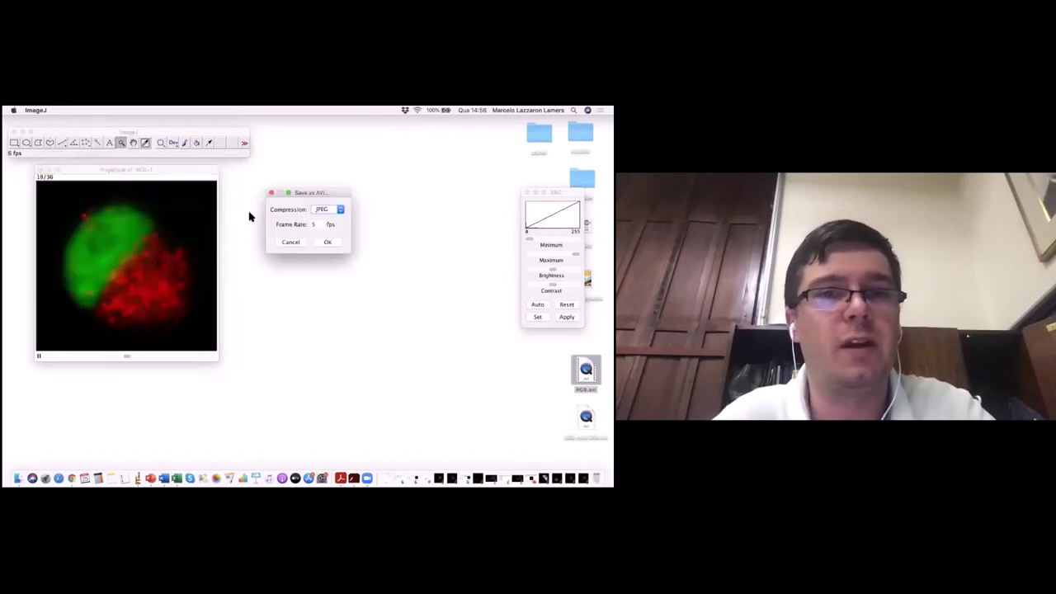
{"action": "left_click", "coordinate": [327, 242]}
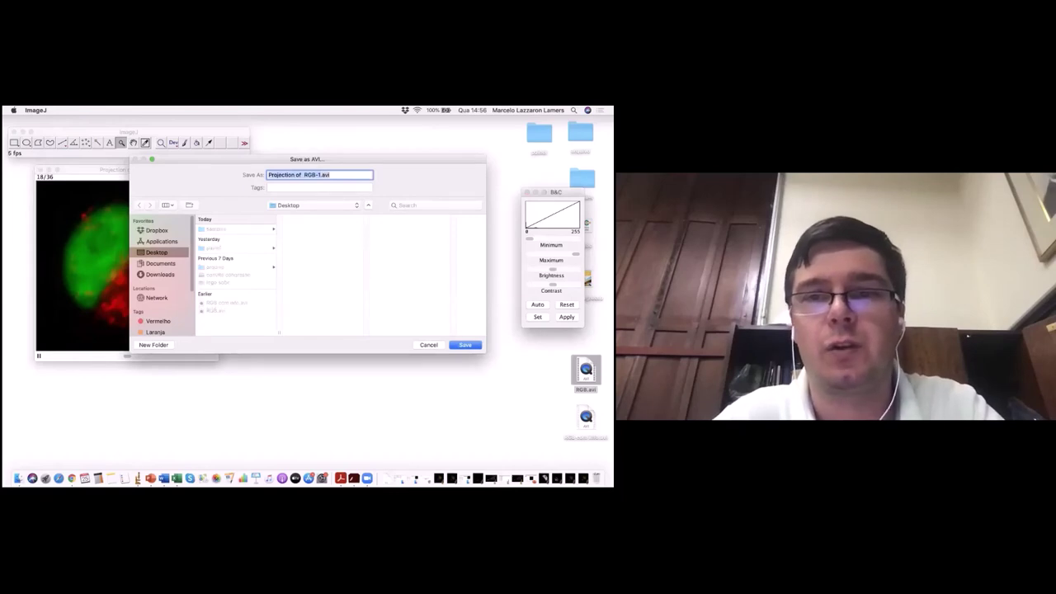
{"action": "left_click", "coordinate": [466, 345]}
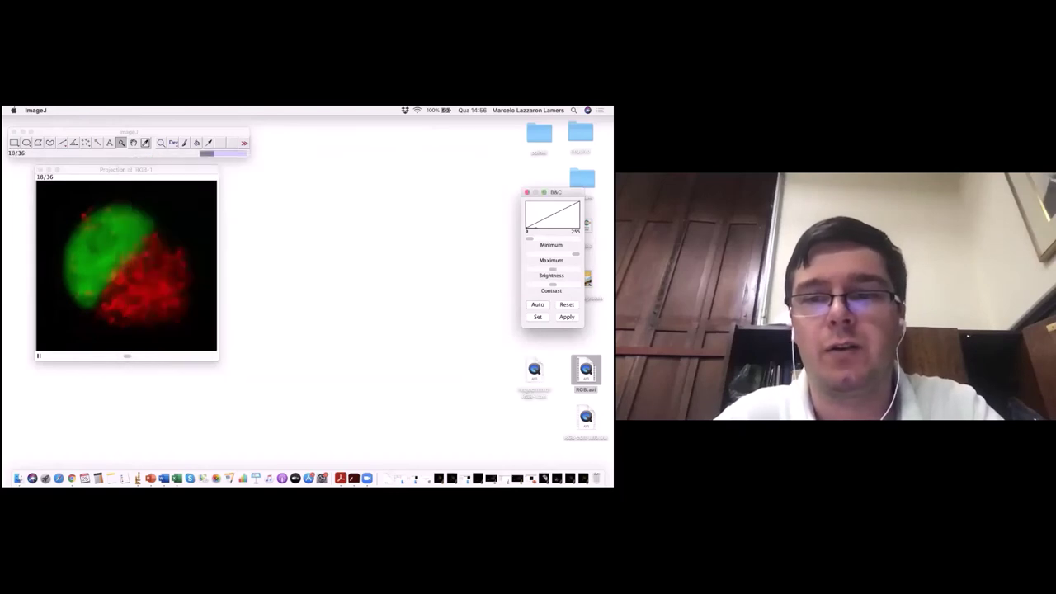
- Switch to PowerPoint, move the existing video to the slide's left side, and add Projection of RGB-1.avi beside it
{"action": "left_click", "coordinate": [153, 479]}
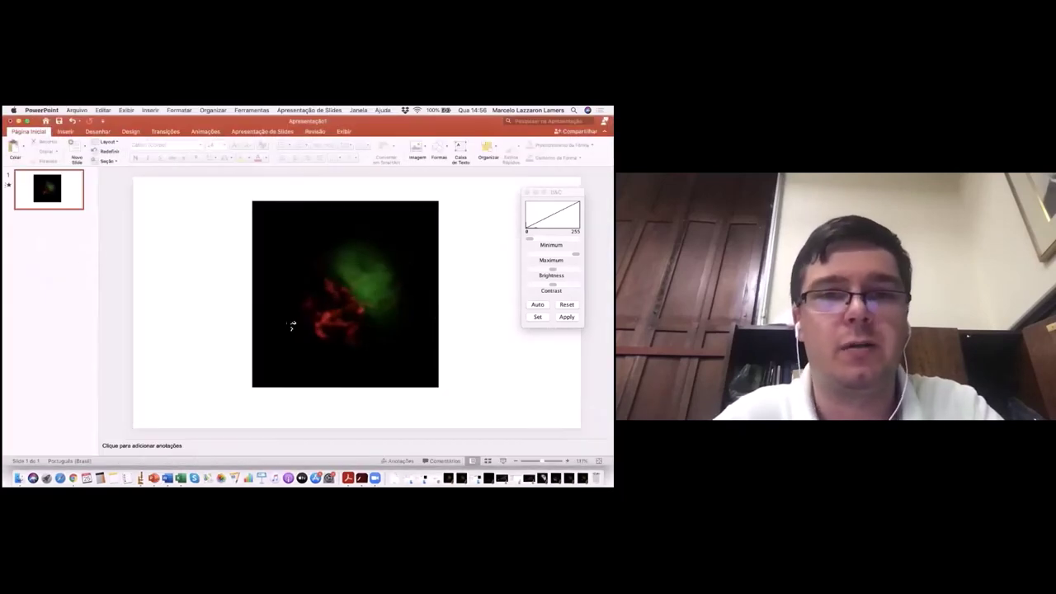
{"action": "left_click_drag", "start_coordinate": [297, 330], "coordinate": [182, 334]}
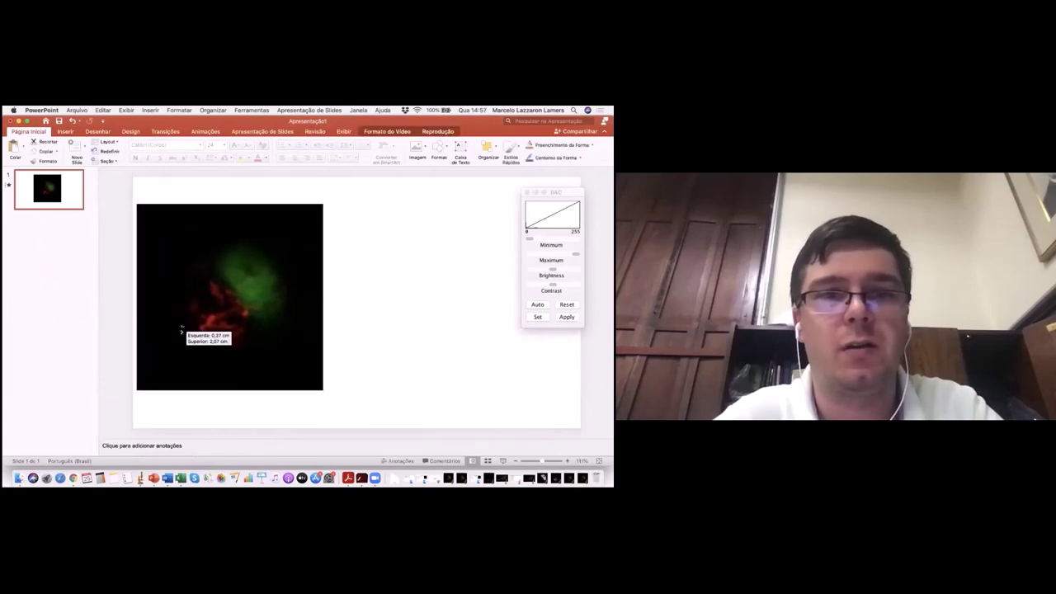
{"action": "left_click_drag", "start_coordinate": [413, 121], "coordinate": [300, 137]}
{"action": "left_click_drag", "start_coordinate": [534, 371], "coordinate": [297, 302]}
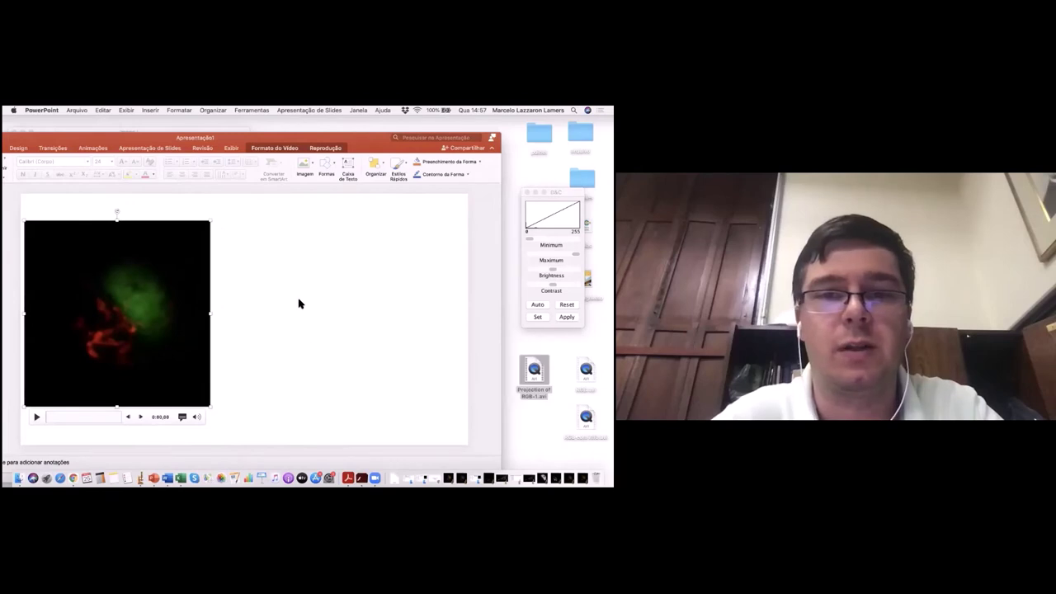
{"action": "left_click_drag", "start_coordinate": [217, 338], "coordinate": [431, 328]}
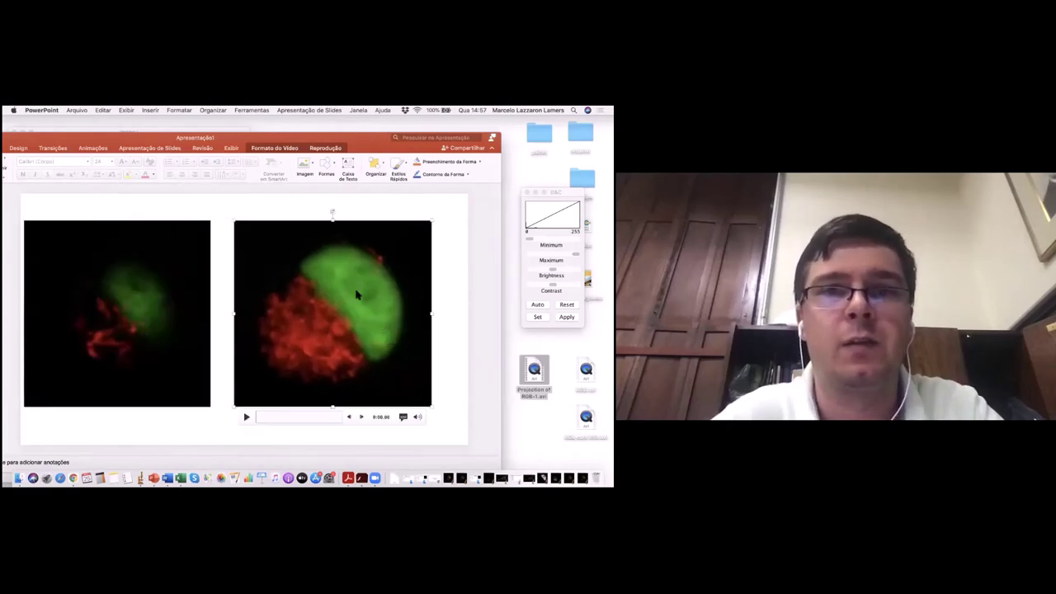
- Set the projection video on the slide to play full screen and loop until stopped
{"action": "left_click", "coordinate": [82, 132]}
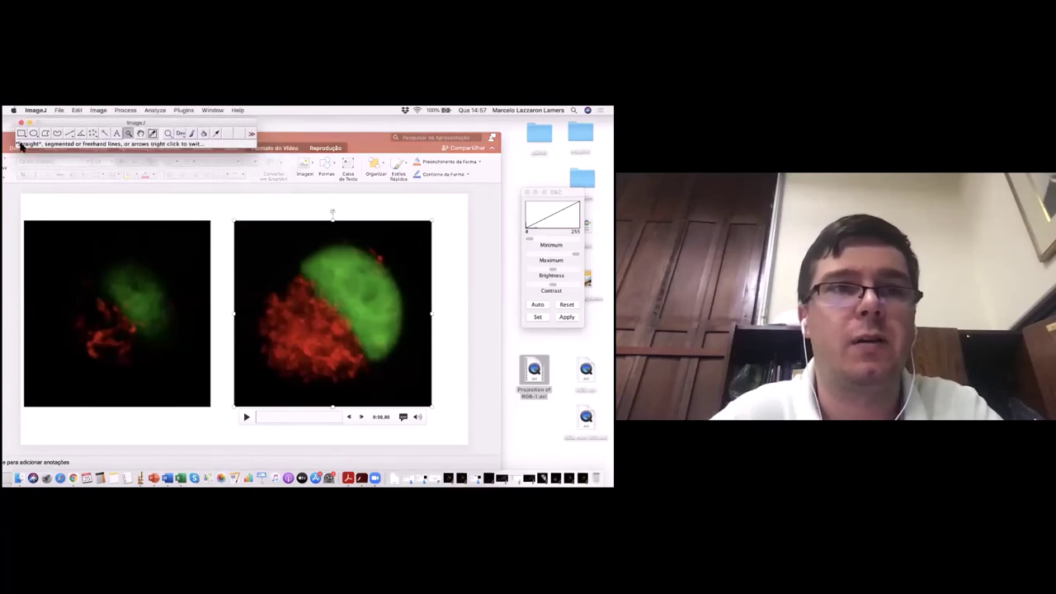
{"action": "left_click", "coordinate": [106, 145]}
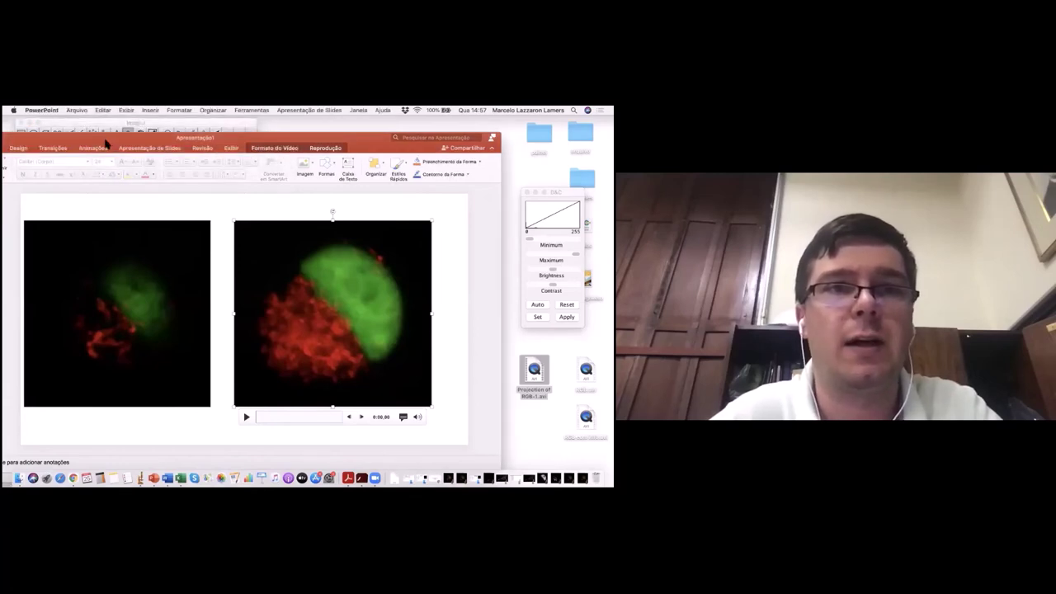
{"action": "double_click", "coordinate": [193, 136]}
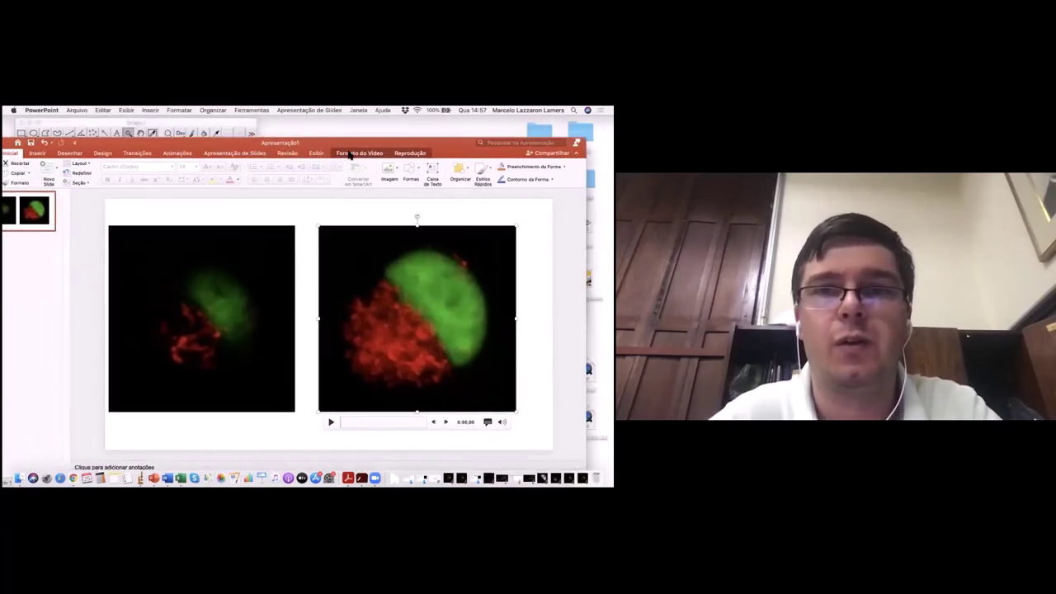
{"action": "left_click", "coordinate": [351, 154]}
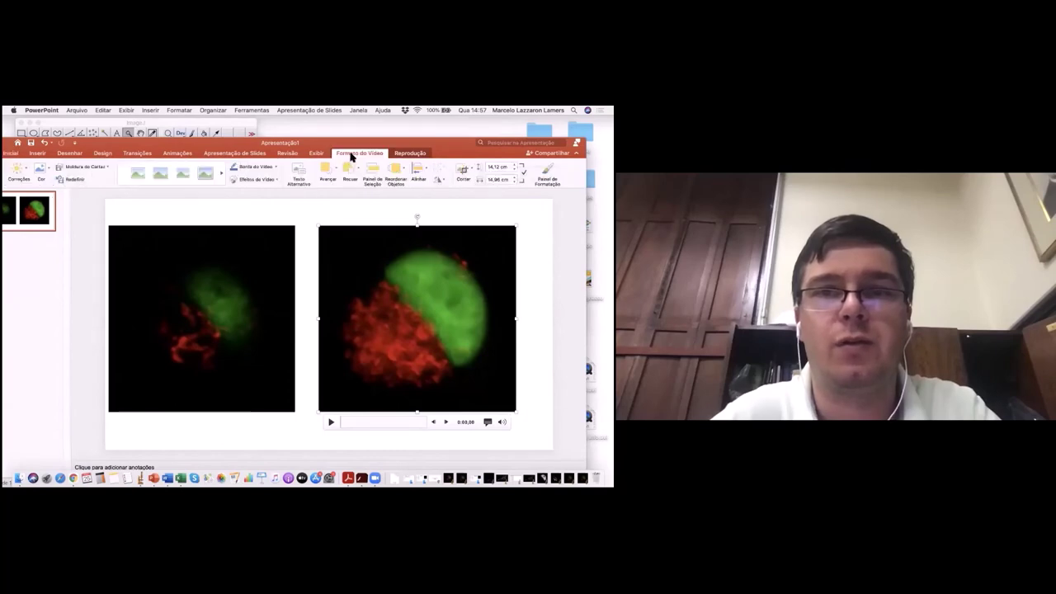
{"action": "left_click", "coordinate": [409, 154]}
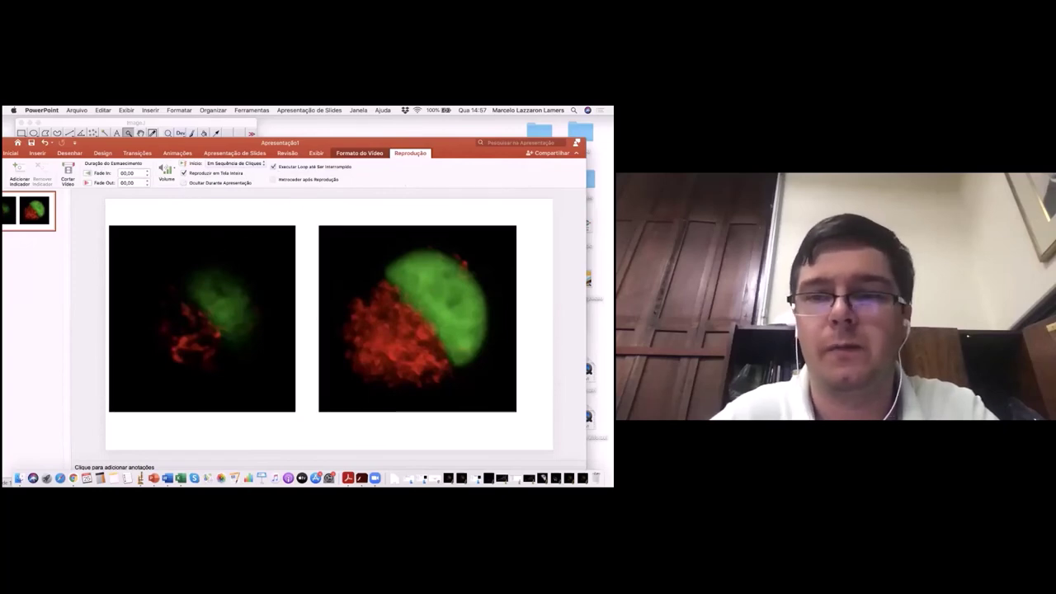
{"action": "left_click", "coordinate": [394, 414]}
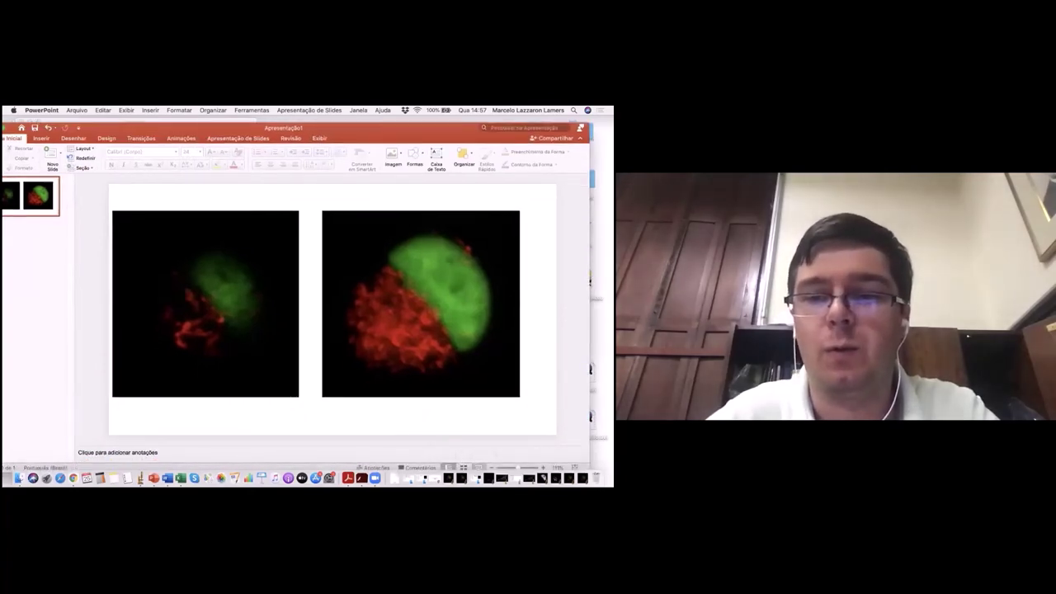
- Present the slide with both videos, pause and resume playback, and exit the slide show
{"action": "key", "text": "shift+super+Return"}
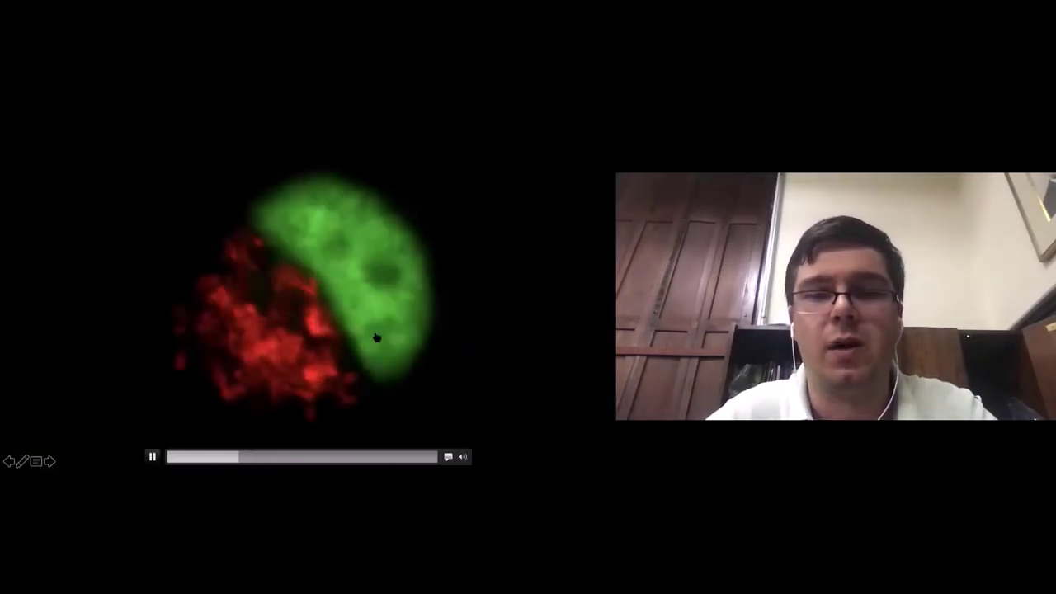
{"action": "left_click", "coordinate": [414, 302]}
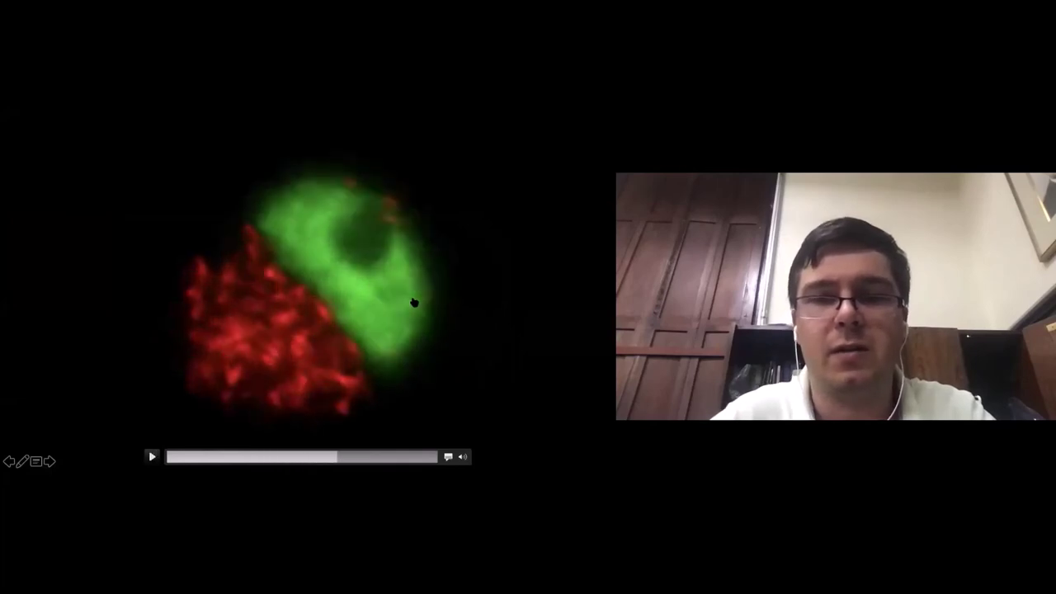
{"action": "left_click", "coordinate": [427, 304]}
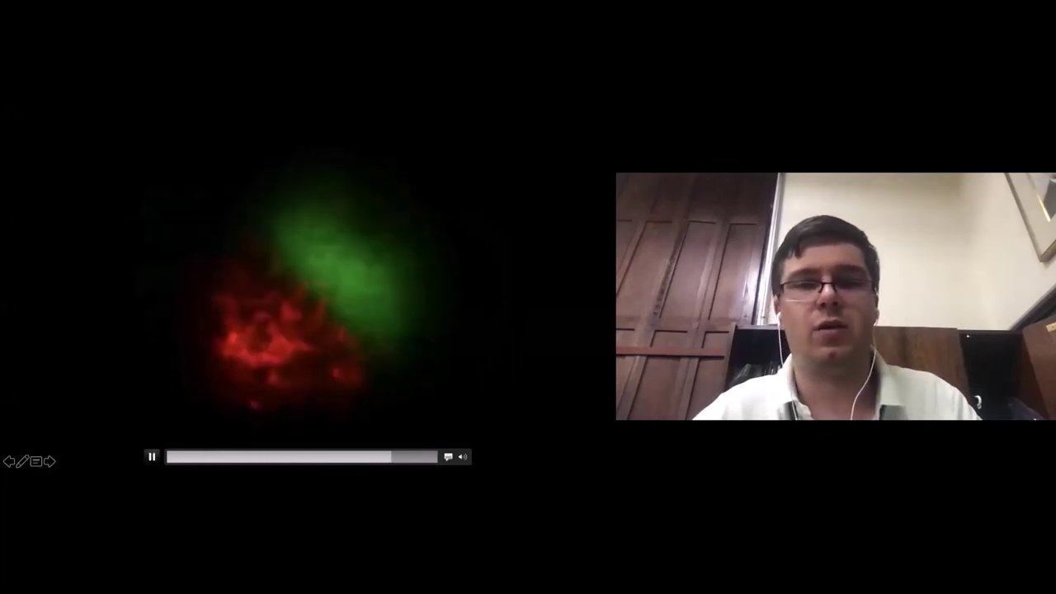
{"action": "key", "text": "Escape"}
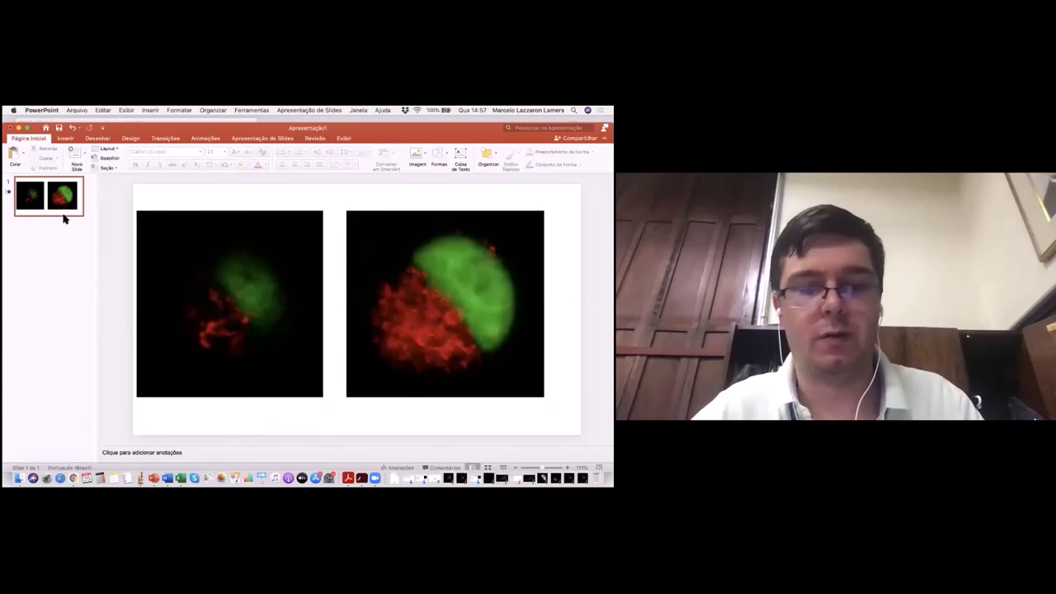
- Duplicate the slide with the two videos as slide 2
{"action": "key", "text": "super+z"}
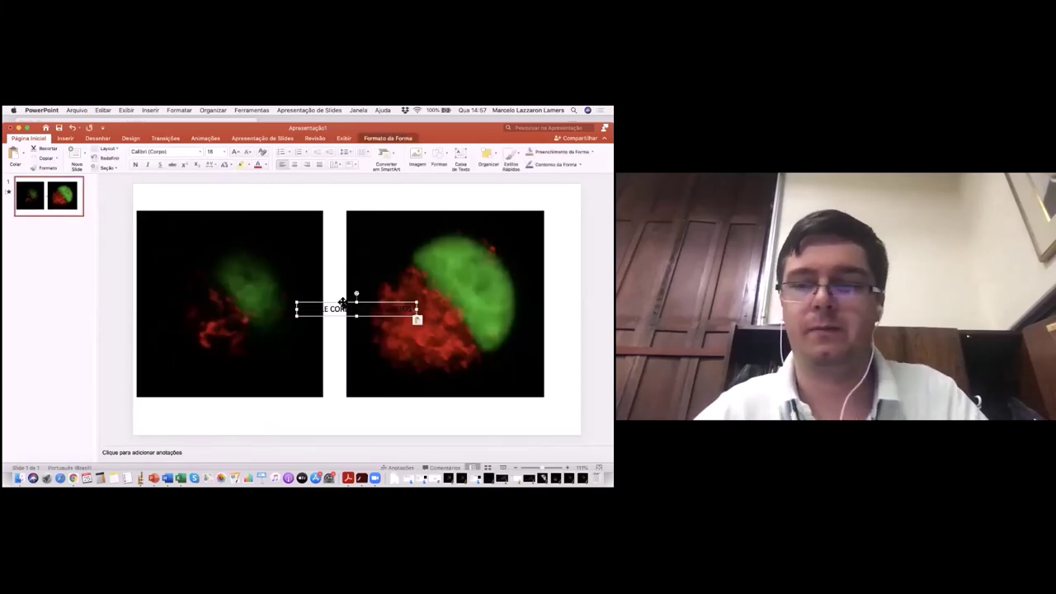
{"action": "key", "text": "super+z"}
{"action": "left_click", "coordinate": [59, 215]}
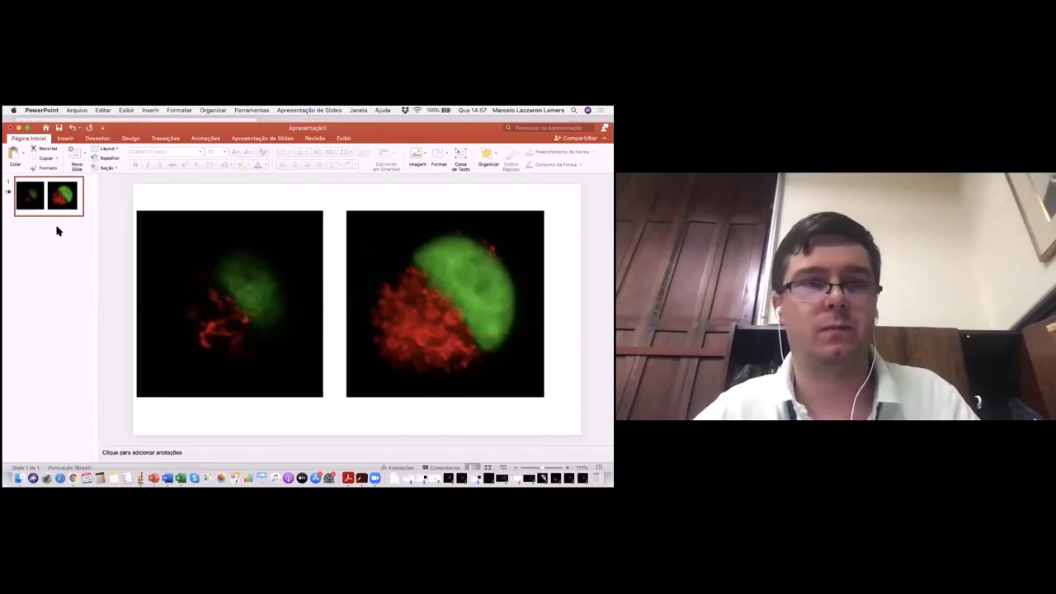
{"action": "key", "text": "super+v"}
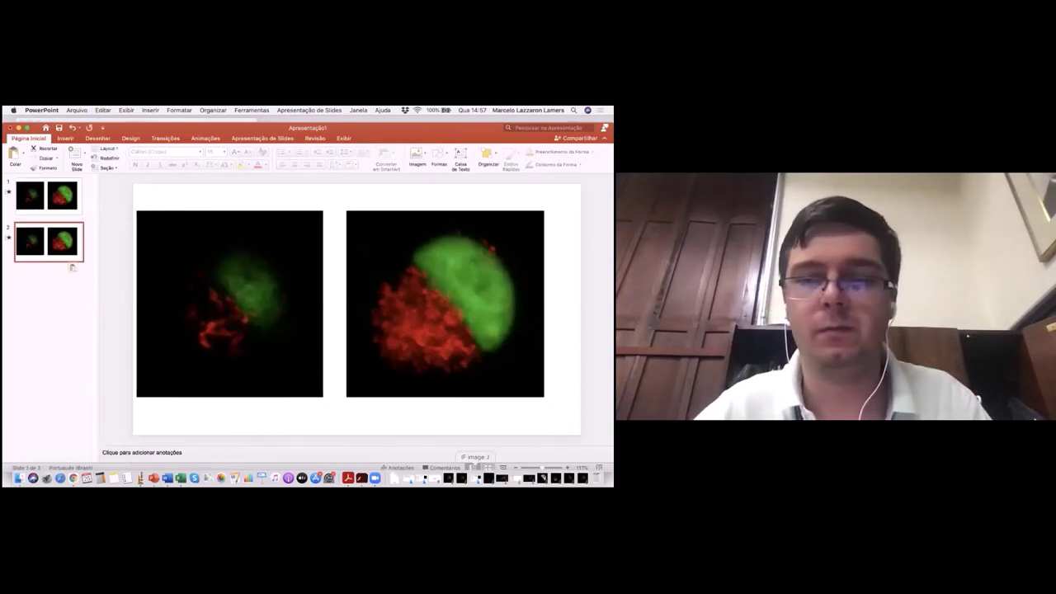
- Delete the slice video from slide 2 and move the projection video to about the middle of the slide
{"action": "left_click", "coordinate": [212, 283]}
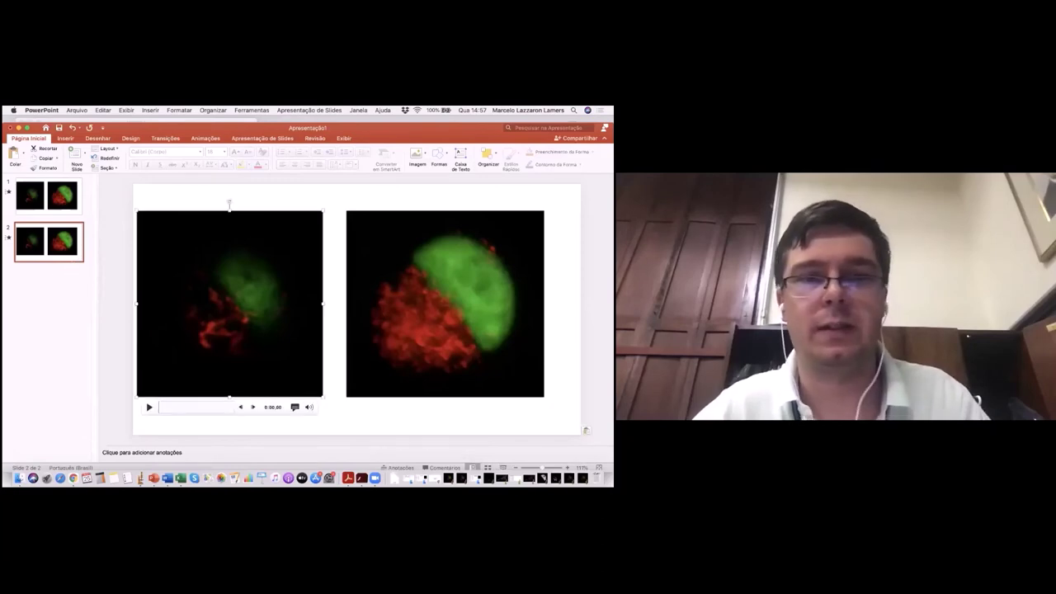
{"action": "key", "text": "BackSpace"}
{"action": "left_click", "coordinate": [407, 376]}
{"action": "left_click_drag", "start_coordinate": [407, 376], "coordinate": [336, 375]}
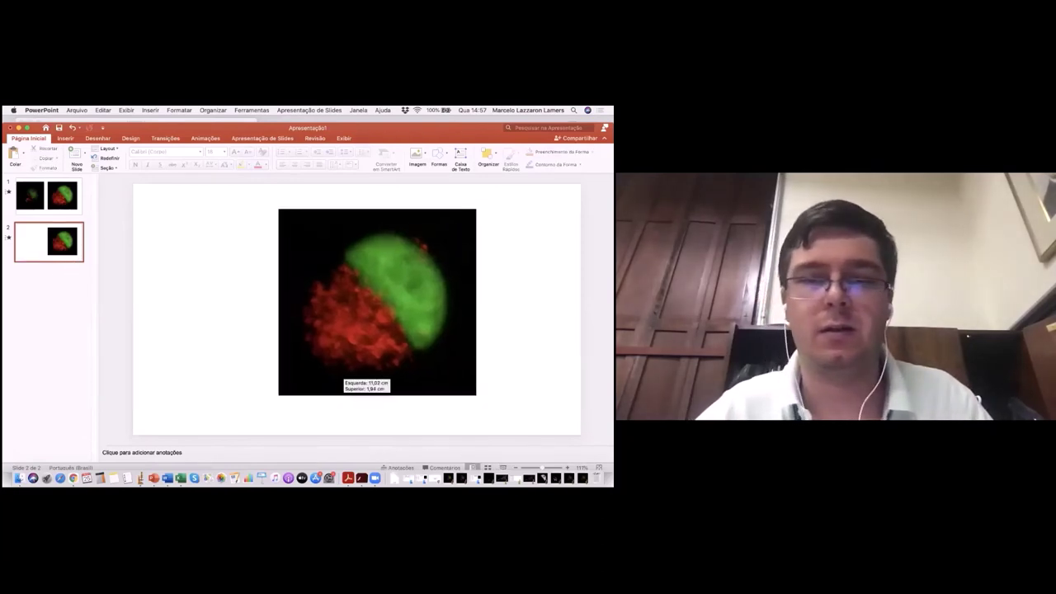
- Present slide 2, play the rotating projection video full screen, and exit the slide show
{"action": "key", "text": "super+shift+Return"}
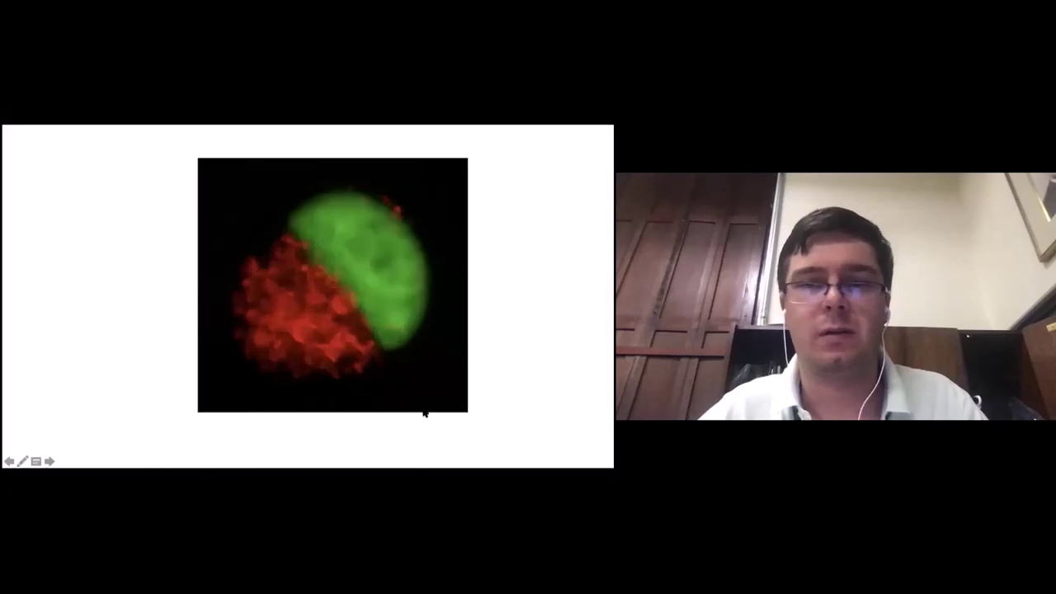
{"action": "key", "text": "space"}
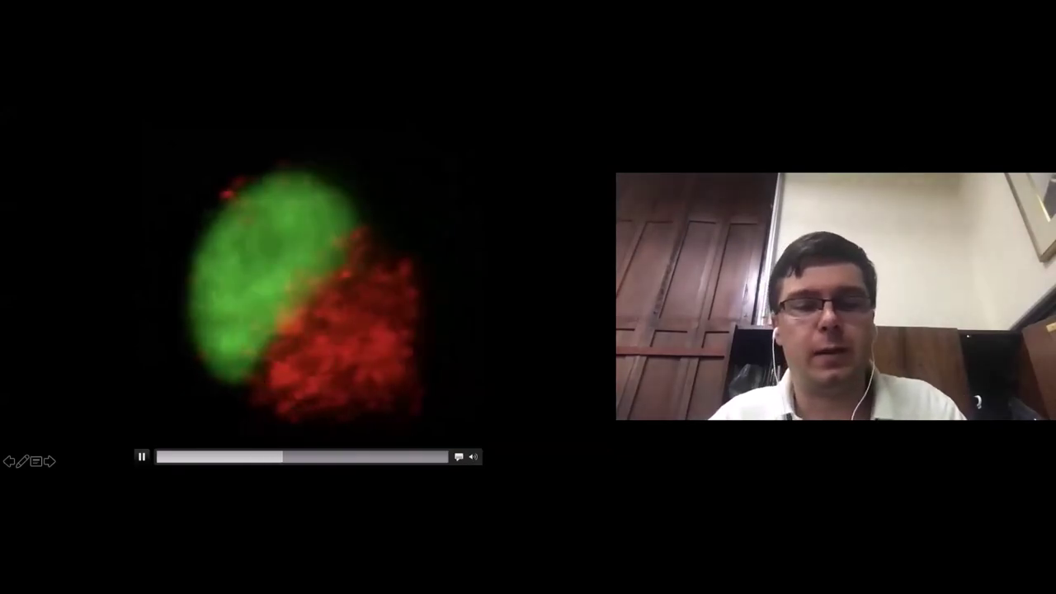
{"action": "key", "text": "Escape"}
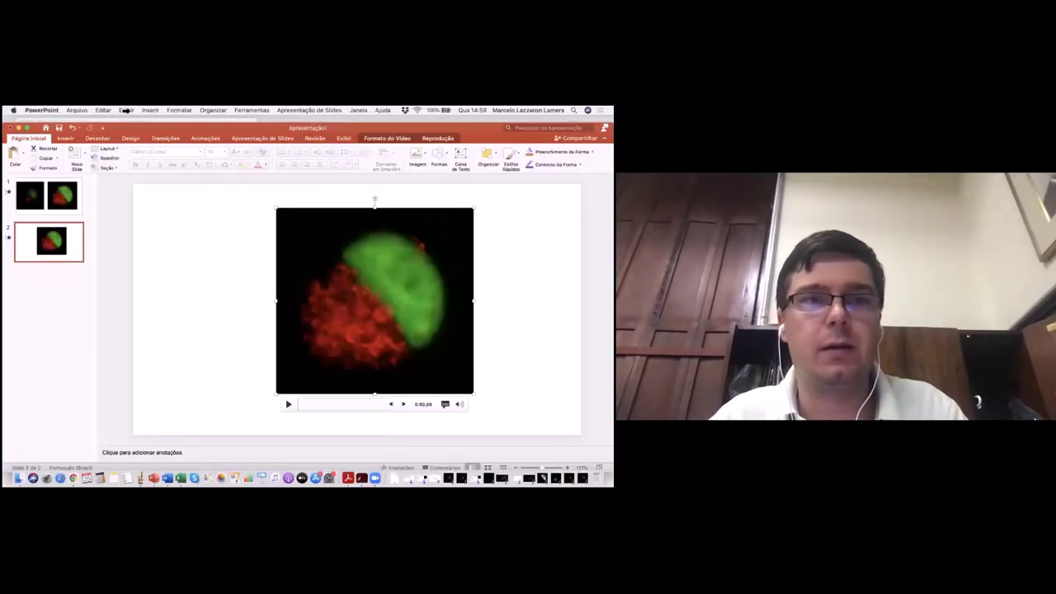
- Minimize the presentation and place the projection image window directly below the ImageJ toolbar
{"action": "left_click", "coordinate": [18, 129]}
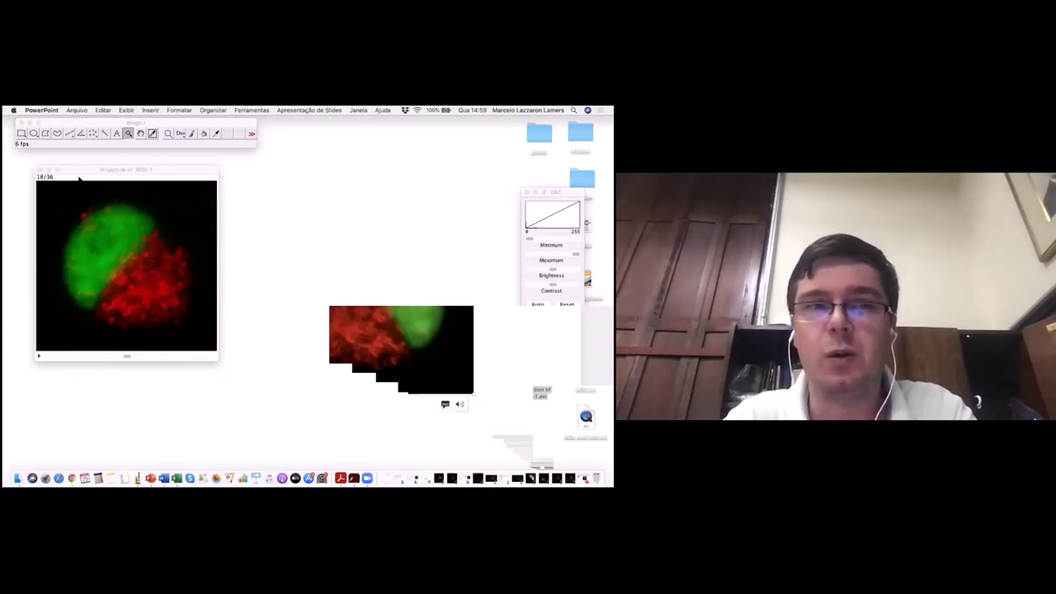
{"action": "left_click_drag", "start_coordinate": [83, 171], "coordinate": [63, 158]}
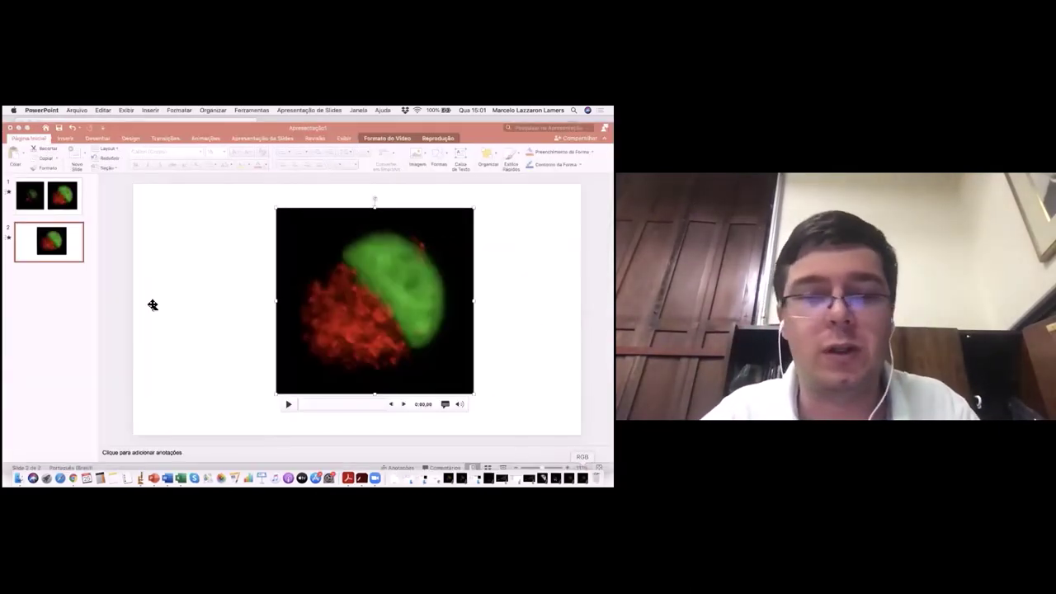
{"action": "left_click", "coordinate": [18, 128]}
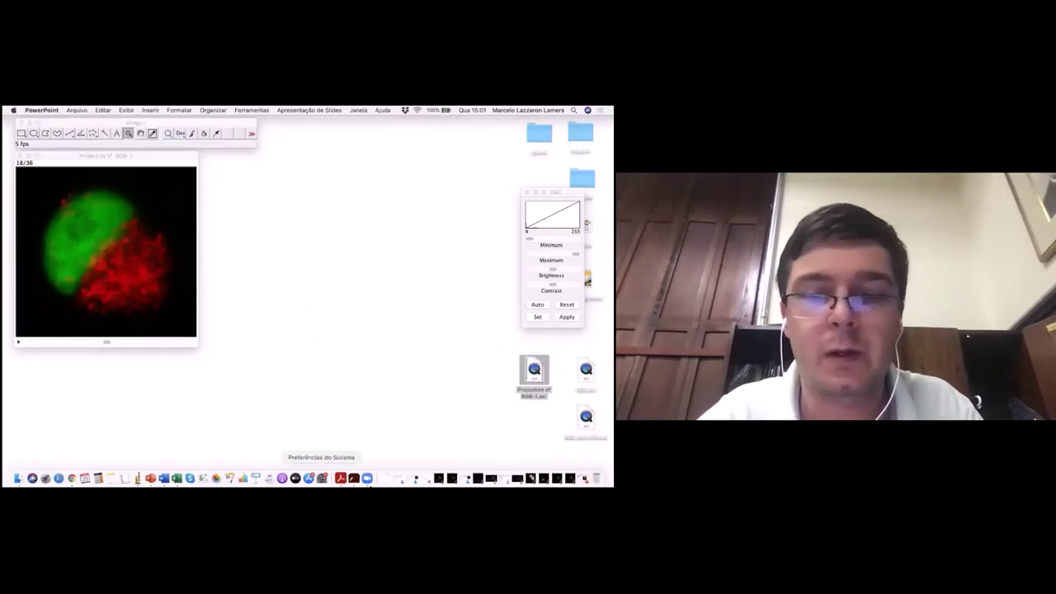
- Switch to Chrome, open the ImageJ Plugins page at imagej.nih.gov in a new tab, and show its Contents list
{"action": "left_click", "coordinate": [429, 479]}
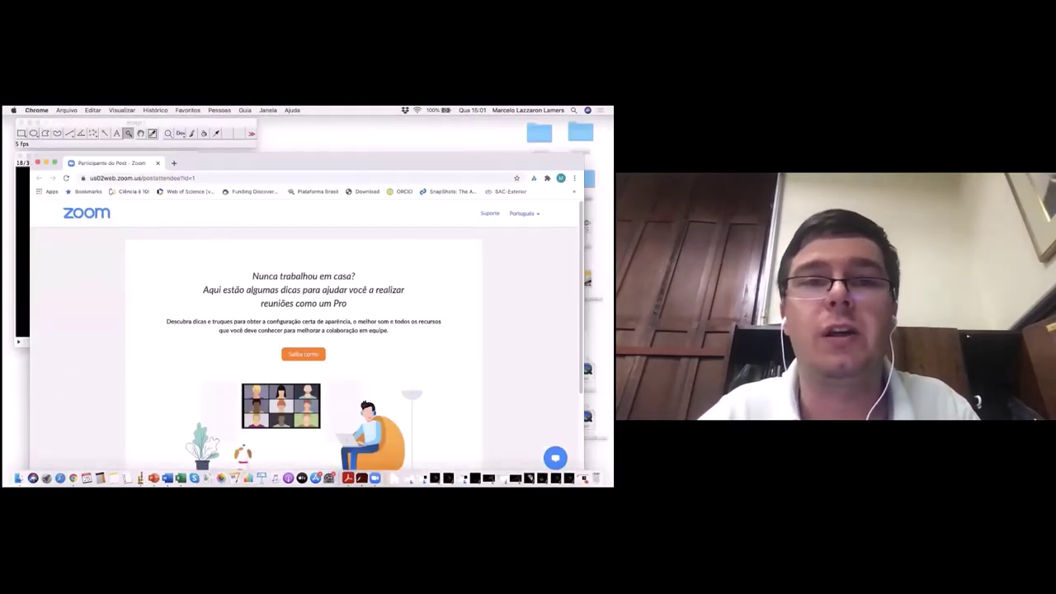
{"action": "left_click", "coordinate": [174, 163]}
{"action": "type", "text": "imageJ"}
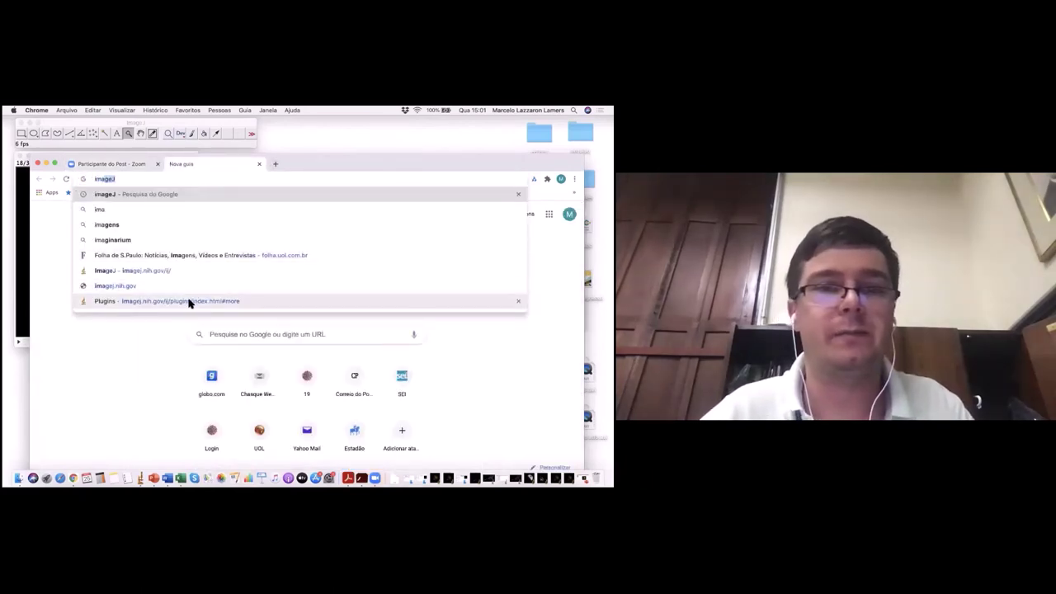
{"action": "left_click", "coordinate": [189, 300]}
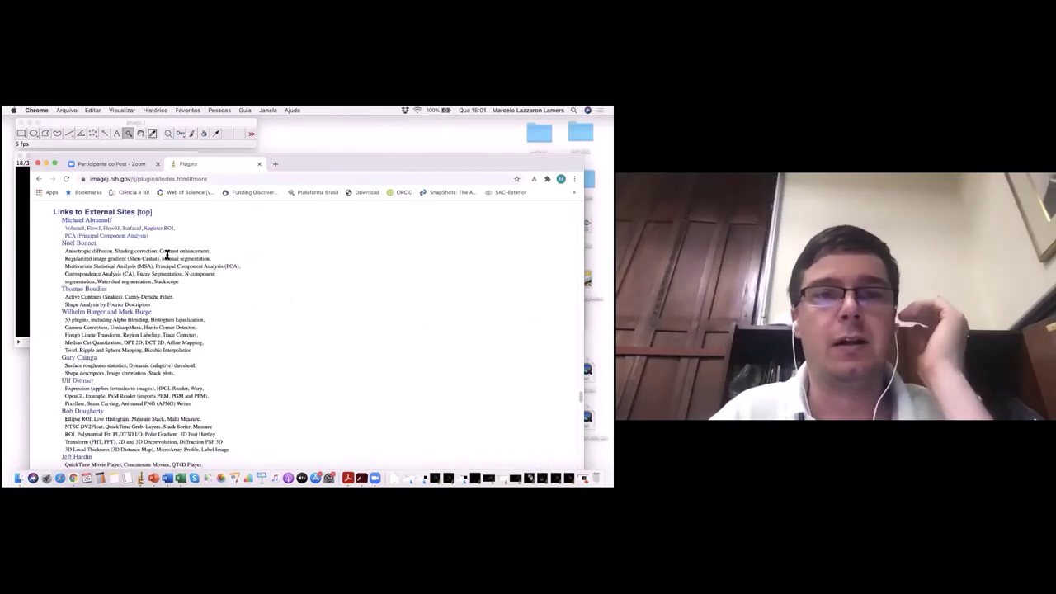
{"action": "scroll", "coordinate": [160, 248], "scroll_direction": "up", "scroll_amount": 15}
{"action": "scroll", "coordinate": [140, 241], "scroll_direction": "up", "scroll_amount": 15}
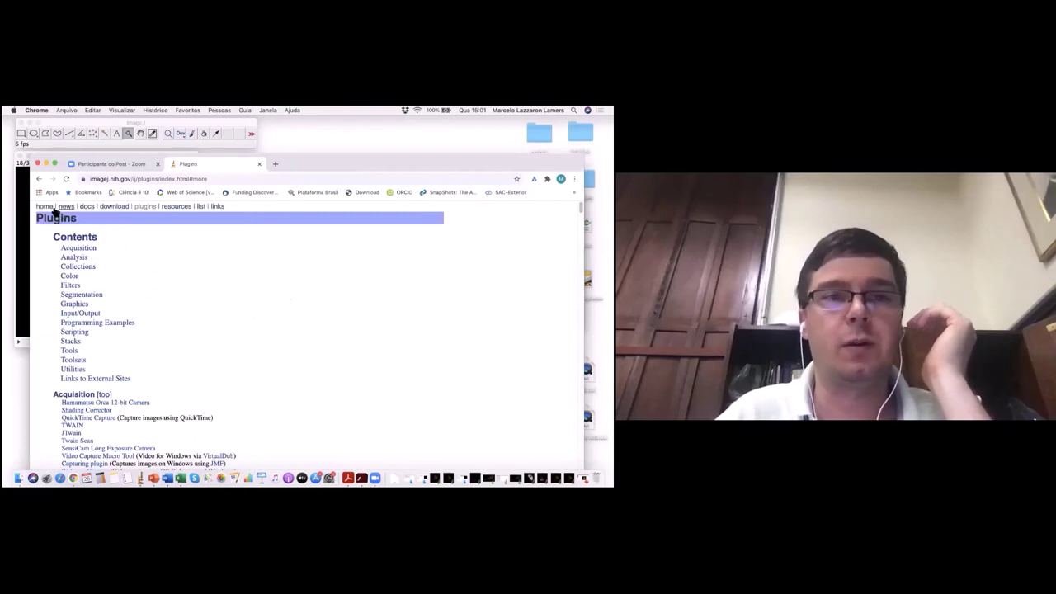
- Look over the plugin listings on the ImageJ Plugins page and go to the Links to External Sites section
{"action": "left_click", "coordinate": [54, 208]}
{"action": "left_click", "coordinate": [145, 206]}
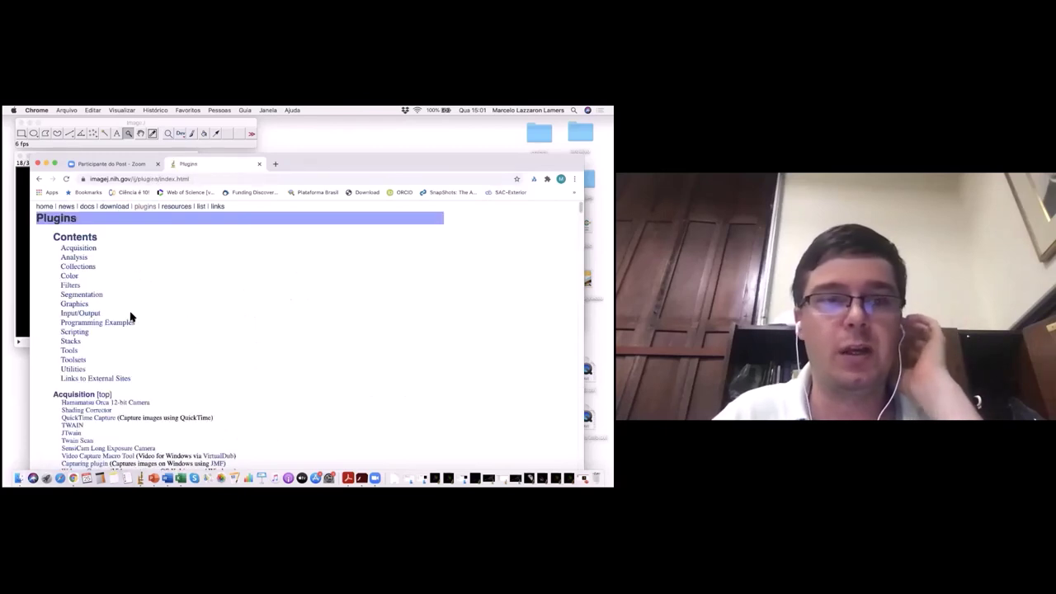
{"action": "scroll", "coordinate": [131, 317], "scroll_direction": "down", "scroll_amount": 5}
{"action": "scroll", "coordinate": [132, 322], "scroll_direction": "up", "scroll_amount": 10}
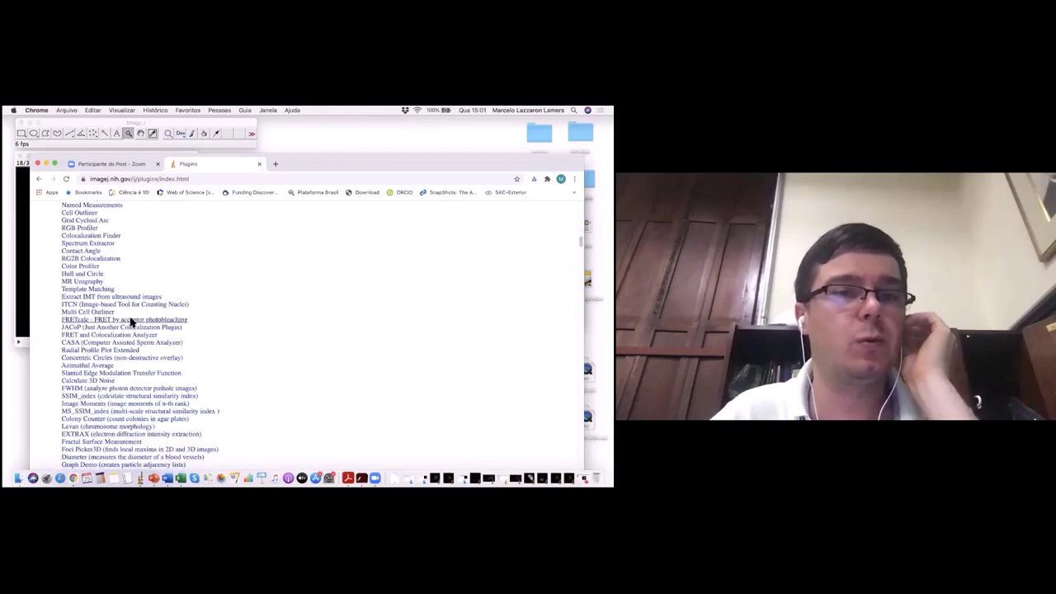
{"action": "left_click", "coordinate": [87, 335]}
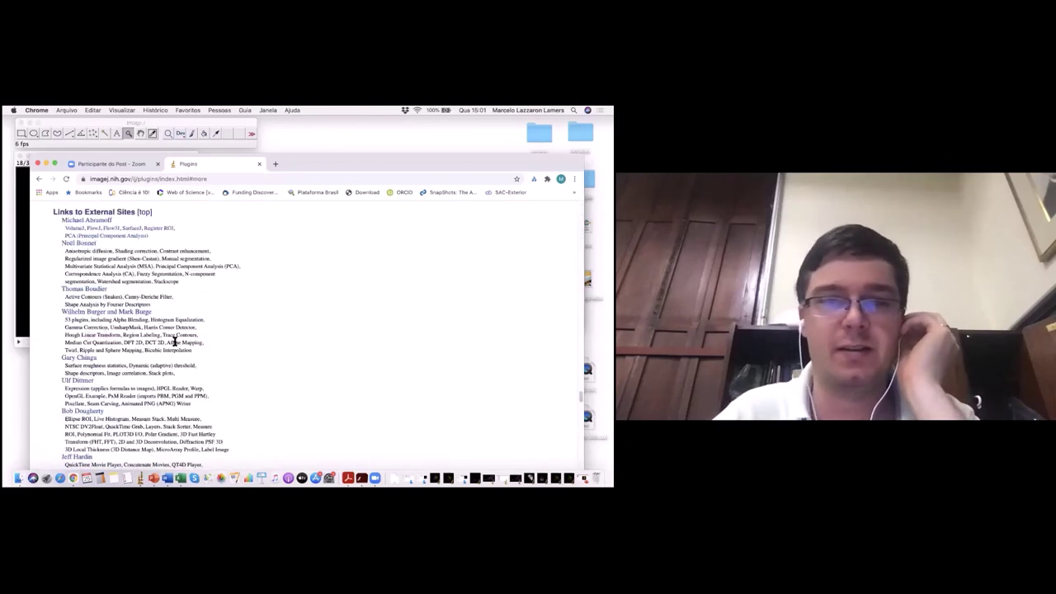
- Find the OME Bio-Formats library entry among the external links and highlight its list of supported file formats
{"action": "scroll", "coordinate": [134, 369], "scroll_direction": "down", "scroll_amount": 3}
{"action": "scroll", "coordinate": [133, 369], "scroll_direction": "down", "scroll_amount": 10}
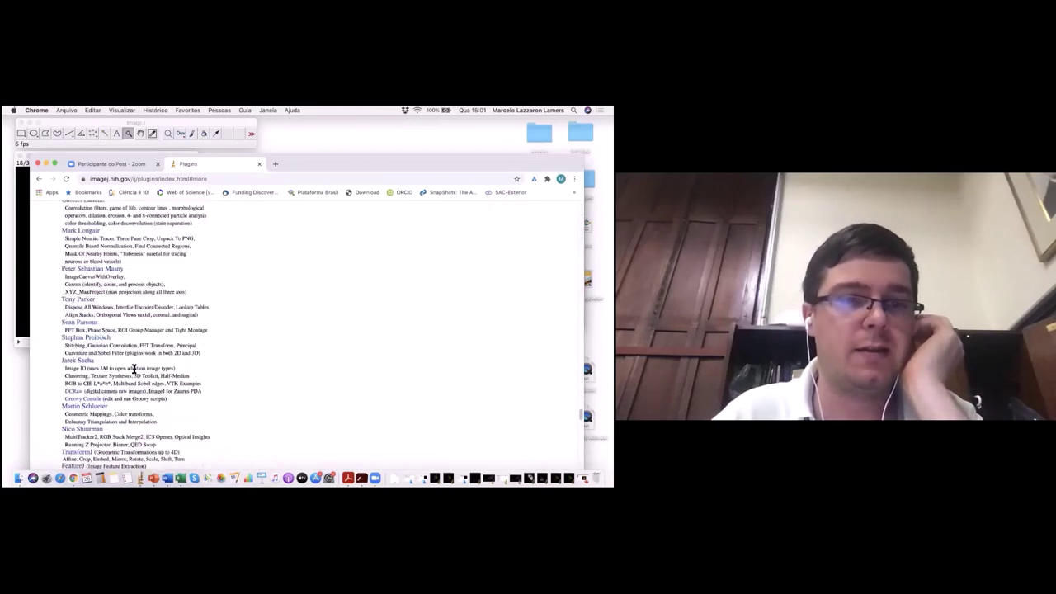
{"action": "scroll", "coordinate": [128, 350], "scroll_direction": "down", "scroll_amount": 3}
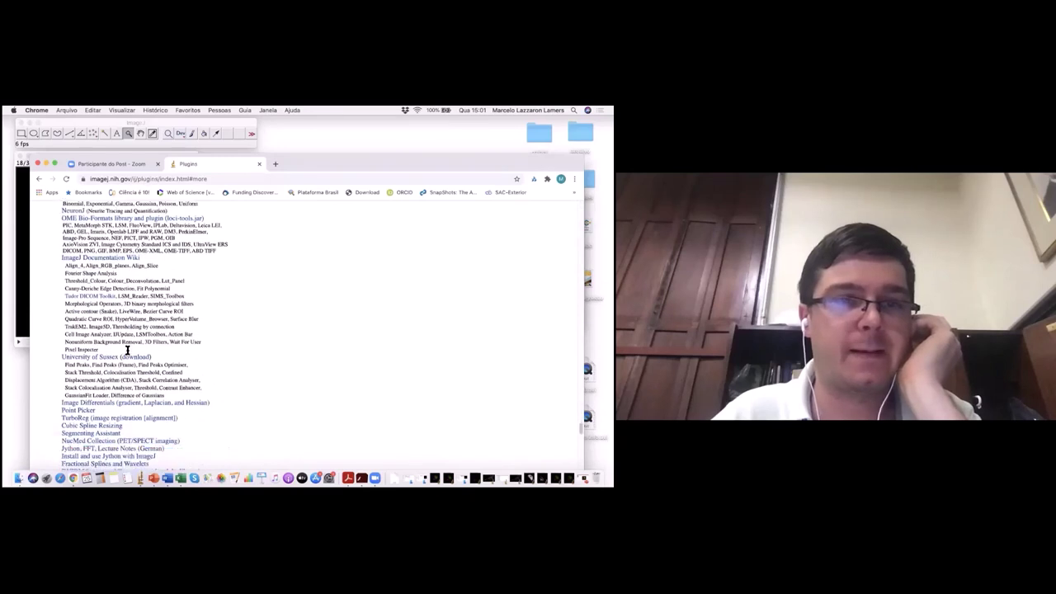
{"action": "scroll", "coordinate": [107, 346], "scroll_direction": "up", "scroll_amount": 5}
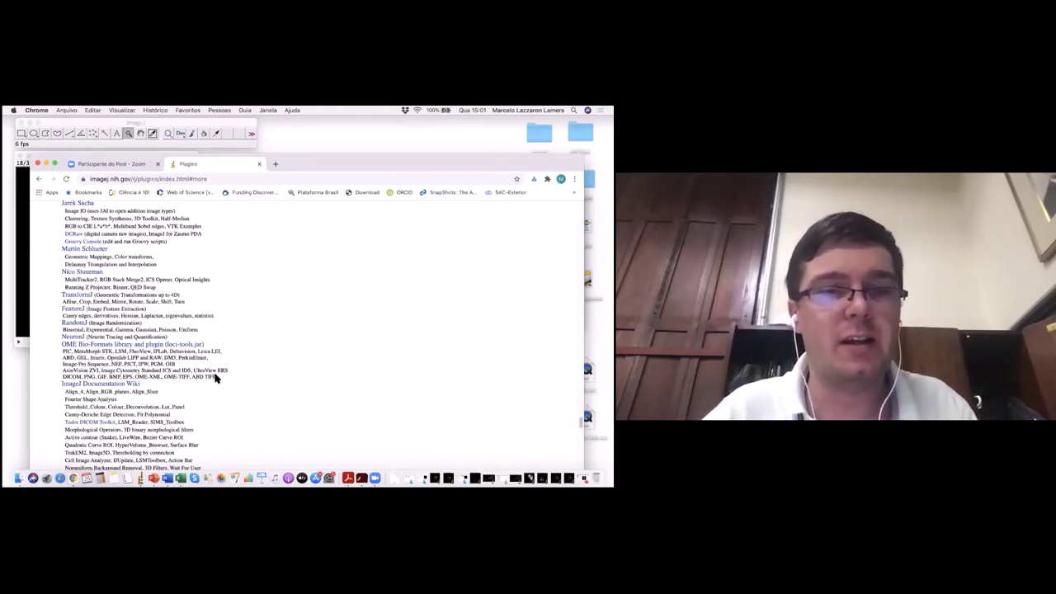
{"action": "left_click_drag", "start_coordinate": [216, 378], "coordinate": [61, 353]}
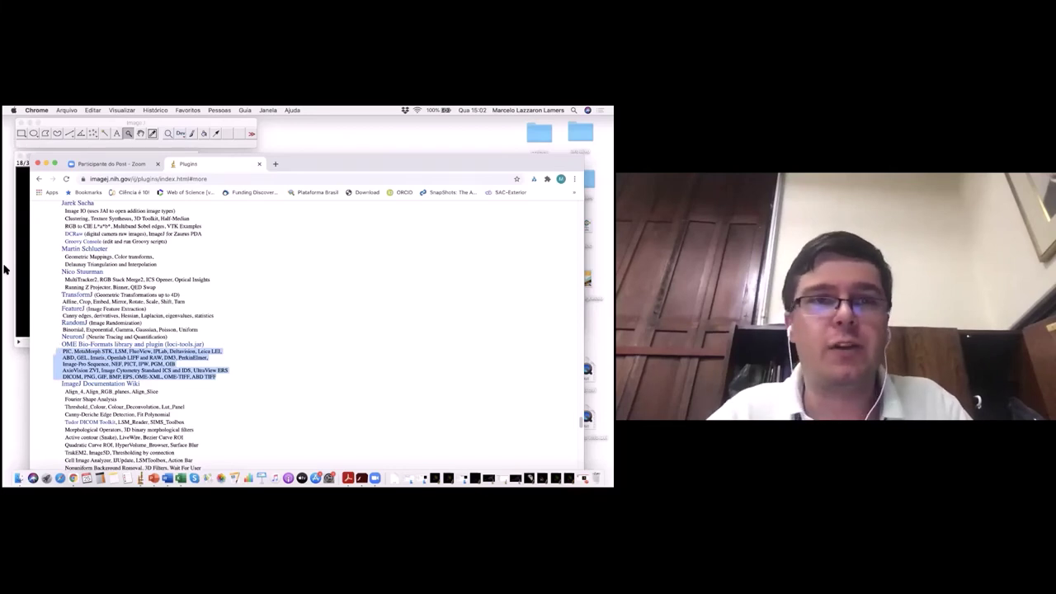
- Minimize the browser and restore the merged RGB stack window in ImageJ
{"action": "left_click_drag", "start_coordinate": [323, 164], "coordinate": [371, 220]}
{"action": "key", "text": "super+m"}
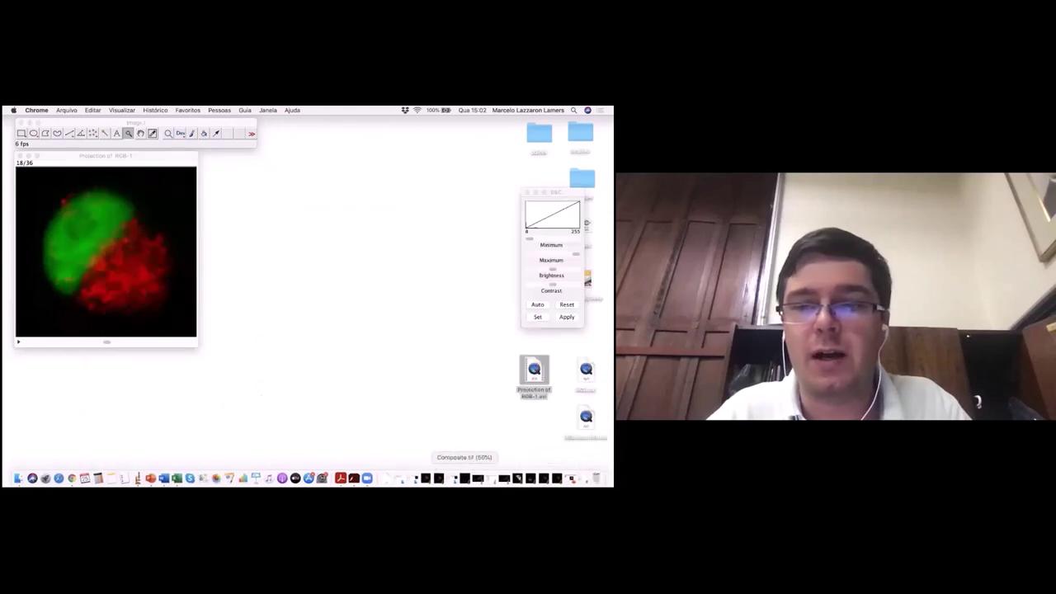
{"action": "left_click", "coordinate": [555, 479]}
{"action": "left_click", "coordinate": [88, 165]}
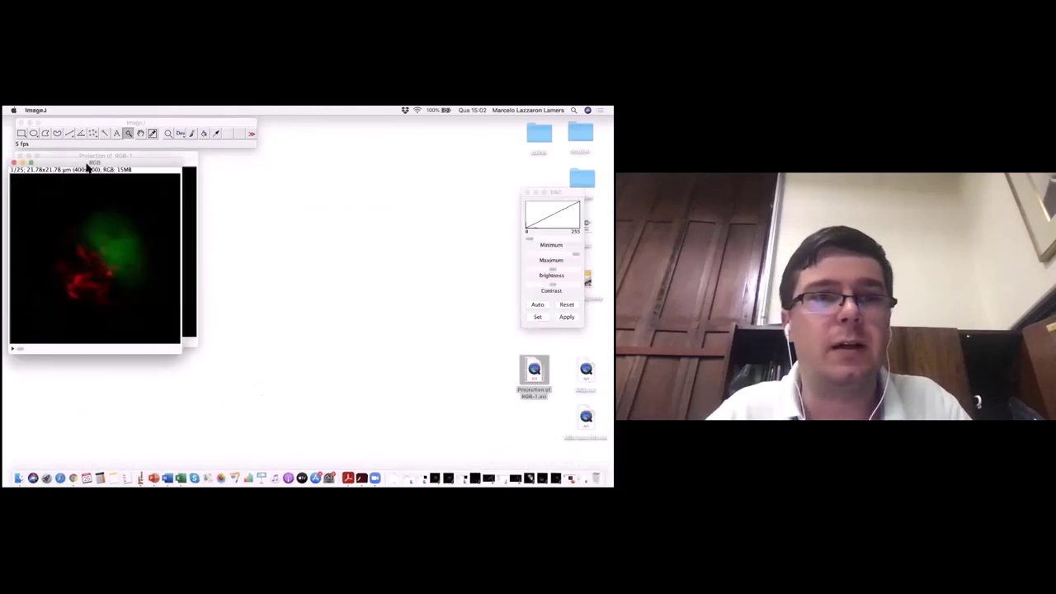
- Make a montage of the RGB stack with 5 columns, scale factor 1.00, slices 1 to 25, border width 5 and labelled slices
{"action": "left_click", "coordinate": [97, 110]}
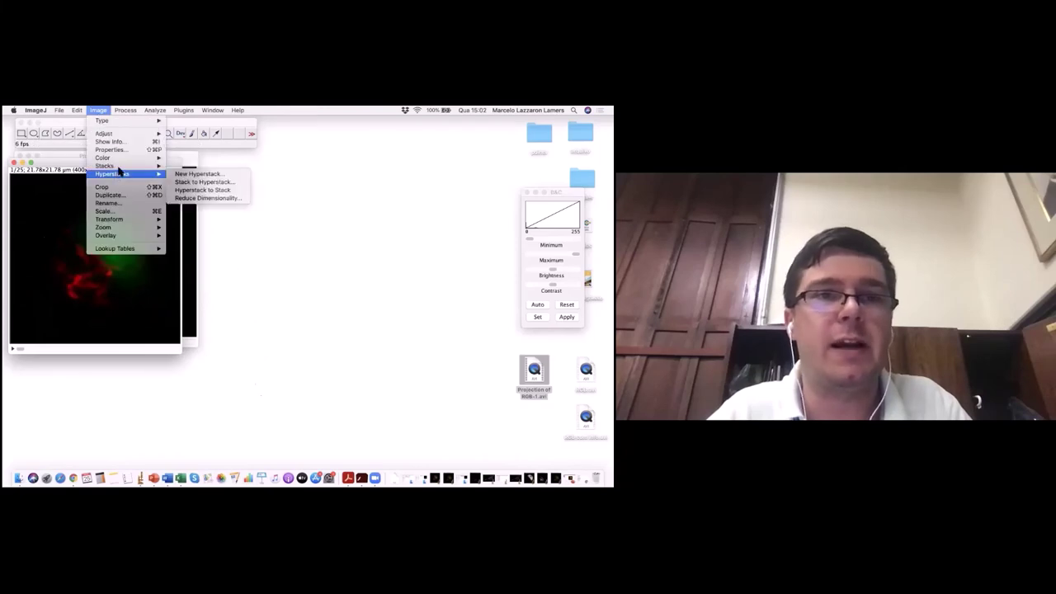
{"action": "mouse_move", "coordinate": [144, 166]}
{"action": "left_click", "coordinate": [213, 231]}
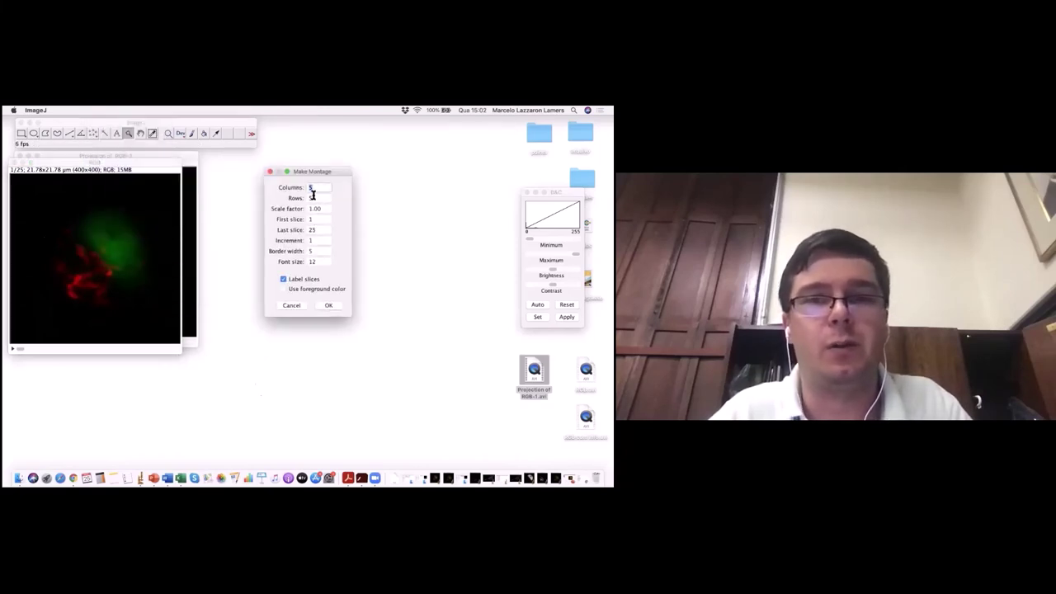
{"action": "left_click", "coordinate": [333, 306]}
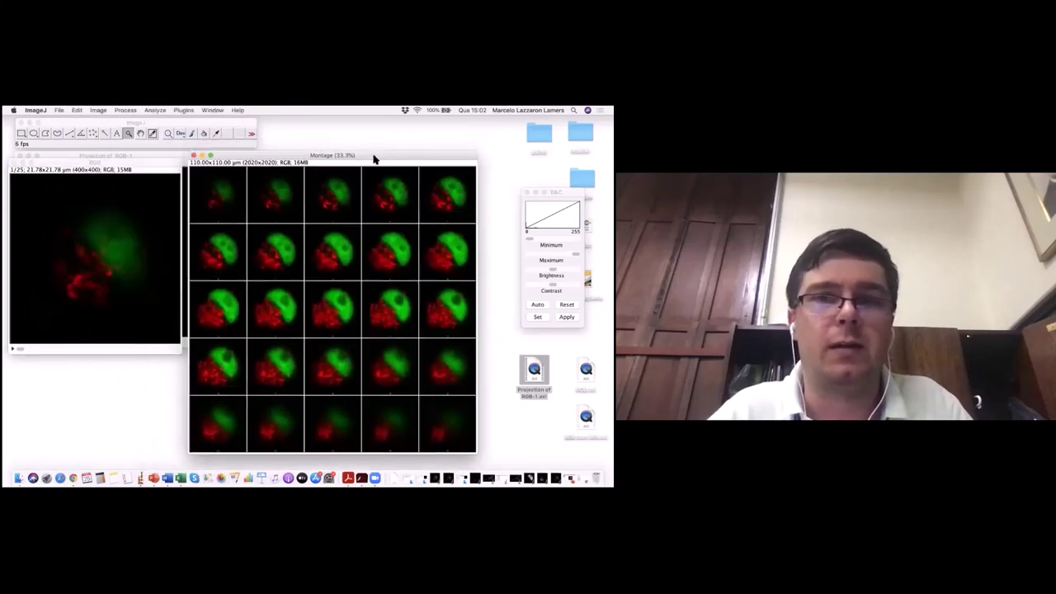
- Split the RGB montage into its separate color channels
{"action": "left_click", "coordinate": [97, 111]}
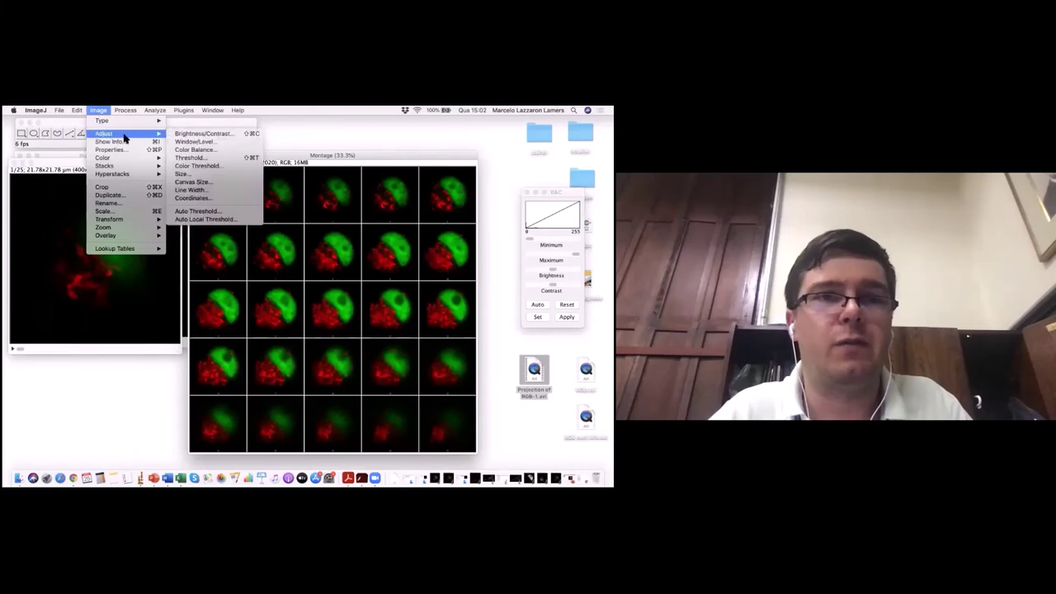
{"action": "mouse_move", "coordinate": [137, 159]}
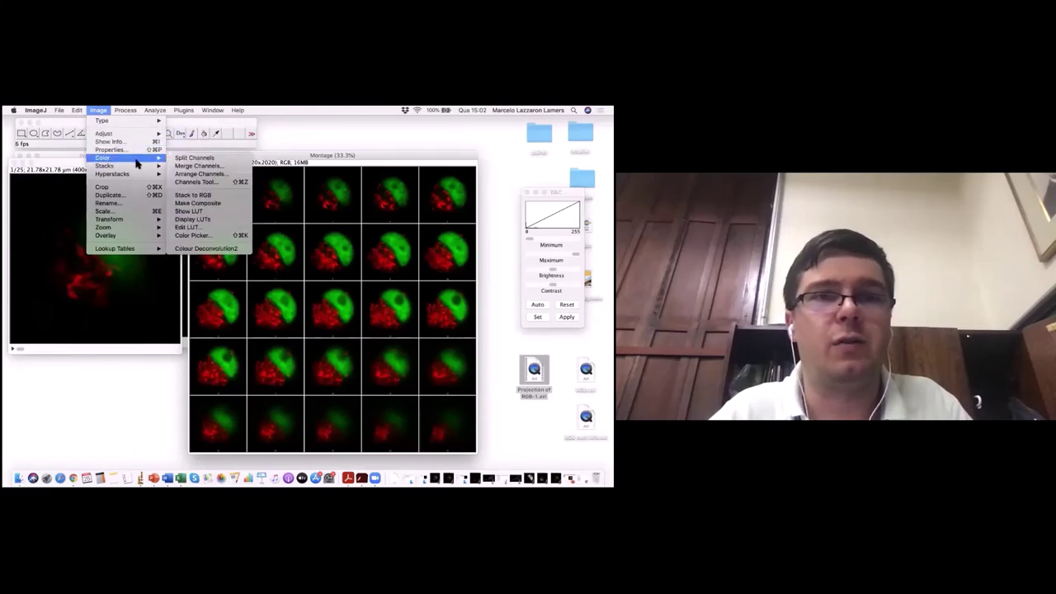
{"action": "left_click", "coordinate": [195, 160]}
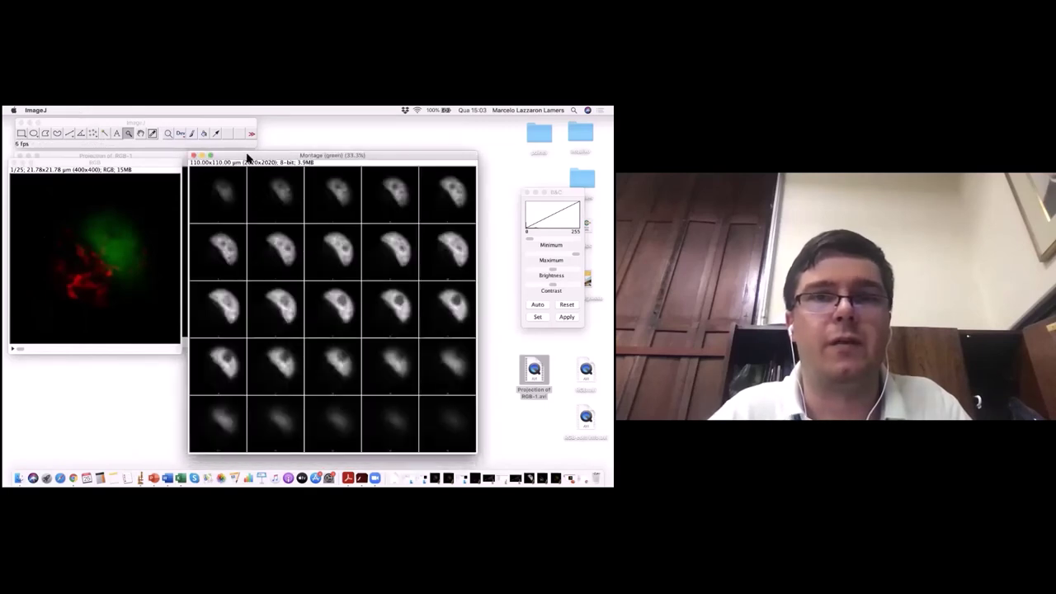
- Arrange the red and green channel montages side by side, with the red one on the left in front
{"action": "left_click", "coordinate": [192, 164]}
{"action": "left_click_drag", "start_coordinate": [247, 158], "coordinate": [286, 163]}
{"action": "left_click", "coordinate": [286, 163]}
{"action": "left_click_drag", "start_coordinate": [438, 152], "coordinate": [274, 166]}
{"action": "left_click_drag", "start_coordinate": [368, 171], "coordinate": [419, 167]}
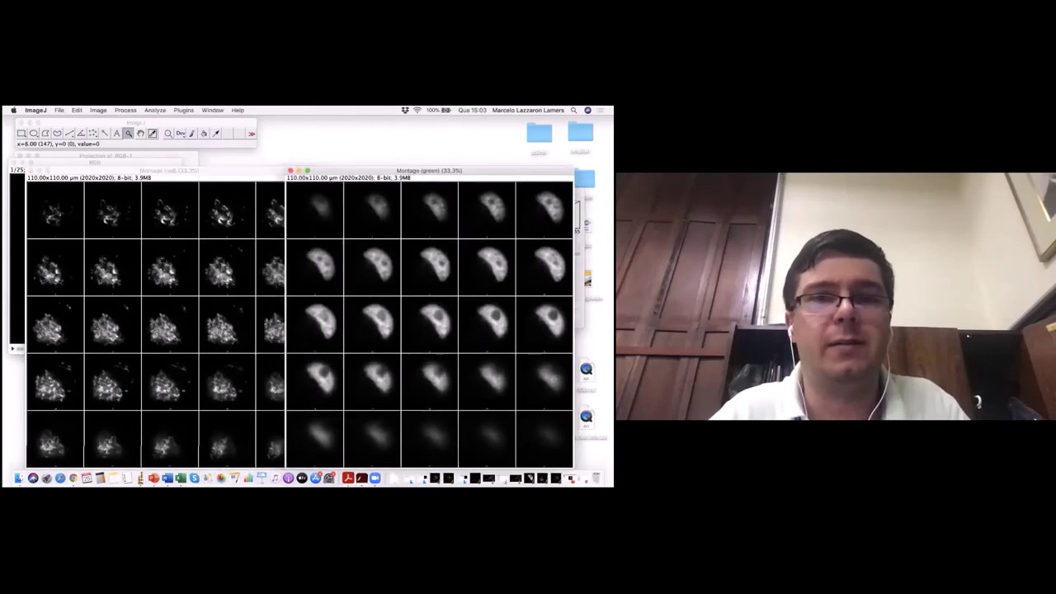
{"action": "left_click", "coordinate": [236, 170]}
{"action": "left_click_drag", "start_coordinate": [236, 170], "coordinate": [223, 158]}
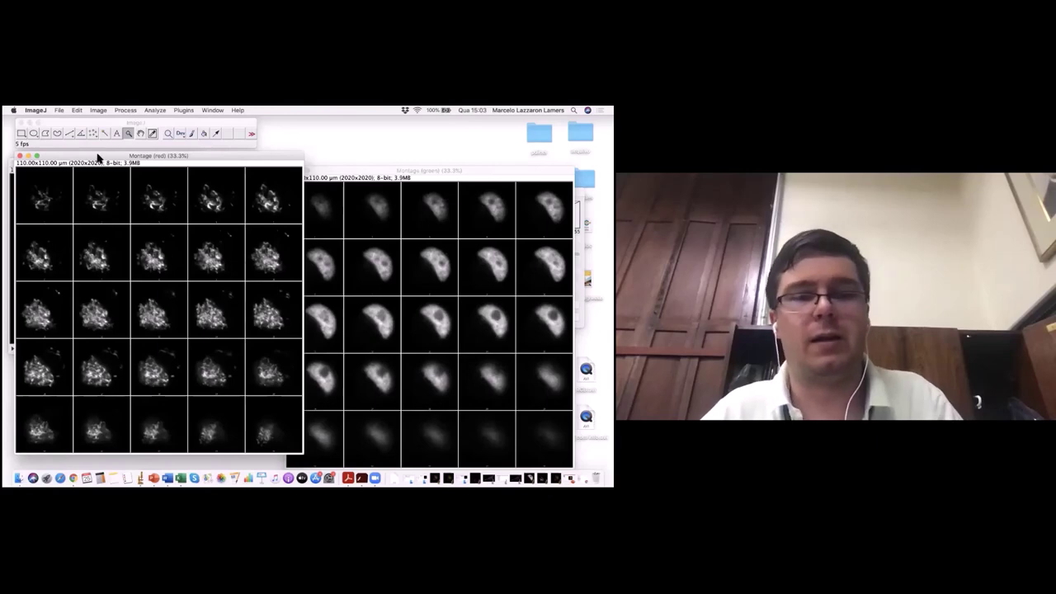
- Duplicate the red channel montage as Montage (red)-1 and move the copy clear of the original
{"action": "key", "text": "super+shift+d"}
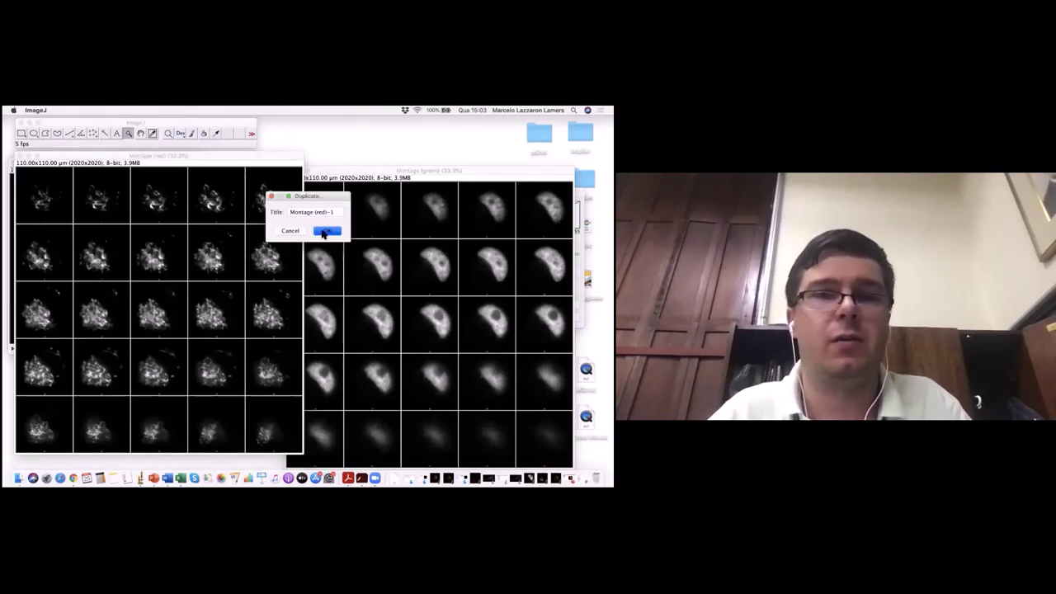
{"action": "key", "text": "Return"}
{"action": "left_click_drag", "start_coordinate": [237, 169], "coordinate": [206, 149]}
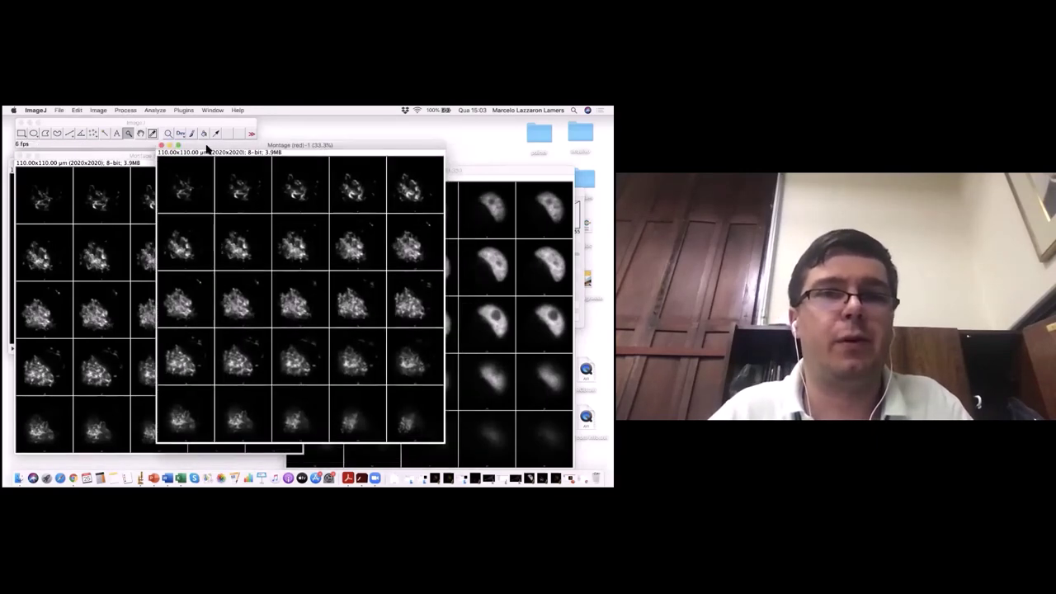
- Threshold the duplicated red montage, lowering the minimum threshold to about 33 so the dimmer structures are included
{"action": "left_click", "coordinate": [125, 111]}
{"action": "mouse_move", "coordinate": [98, 111]}
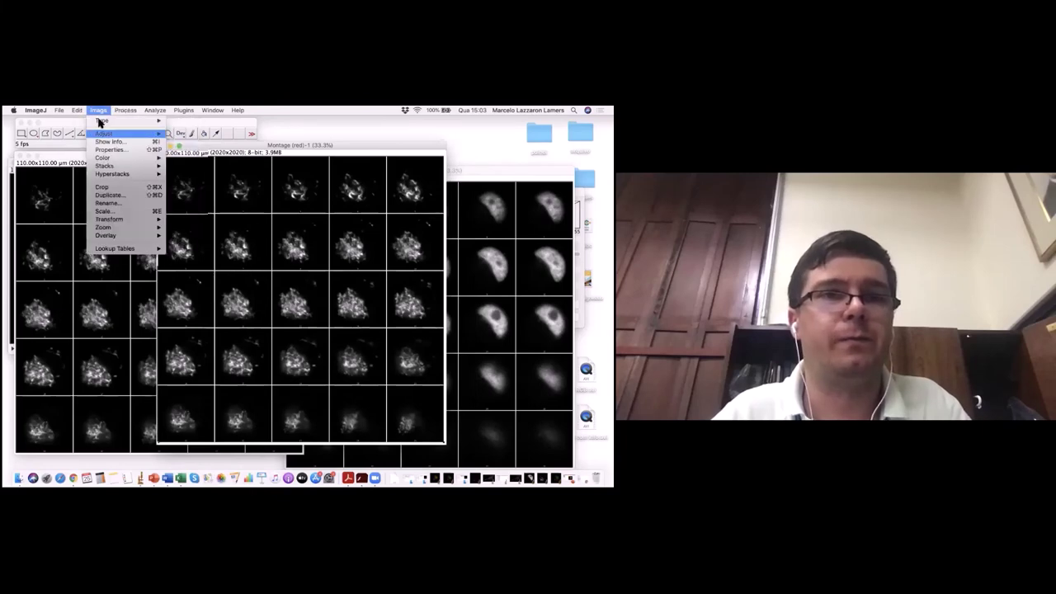
{"action": "mouse_move", "coordinate": [115, 134]}
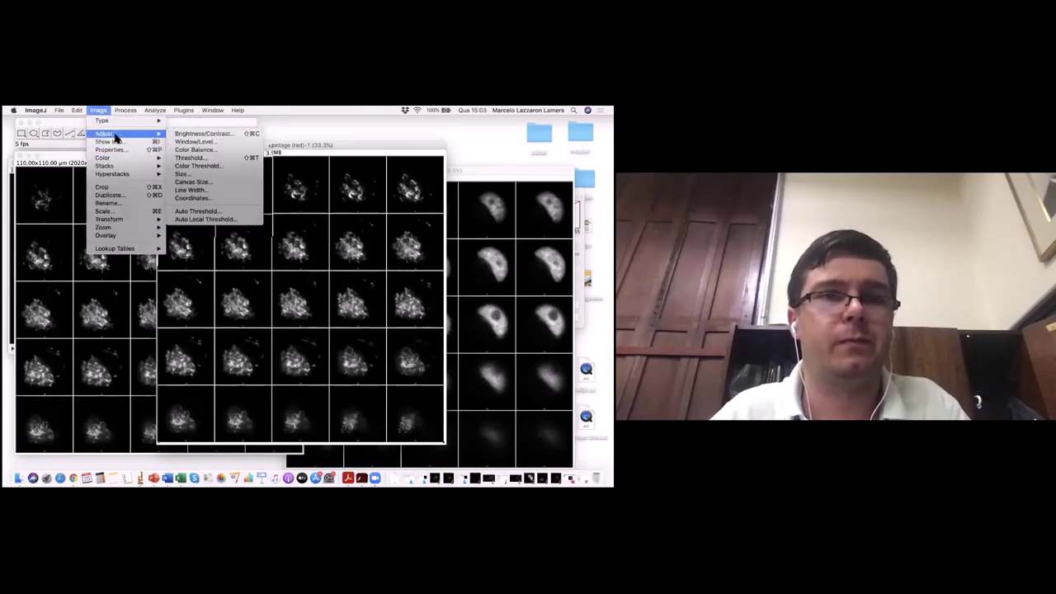
{"action": "left_click", "coordinate": [205, 158]}
{"action": "key", "text": "super+shift+t"}
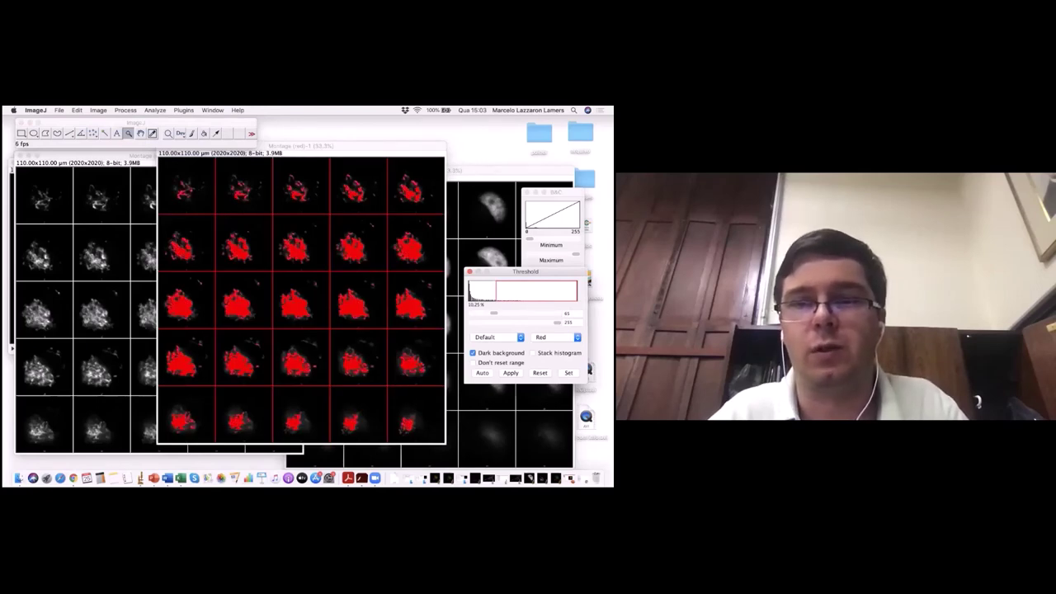
{"action": "left_click_drag", "start_coordinate": [495, 312], "coordinate": [486, 313]}
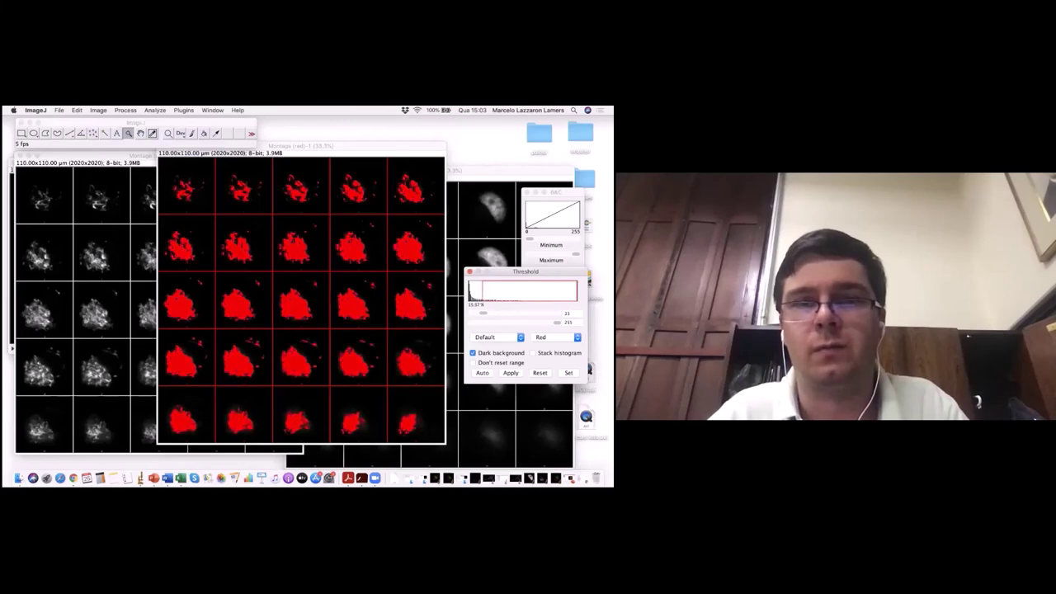
- Choose the Wand tool and minimize the green montage, original red montage and projection windows, keeping the thresholded copy in view
{"action": "left_click", "coordinate": [106, 137]}
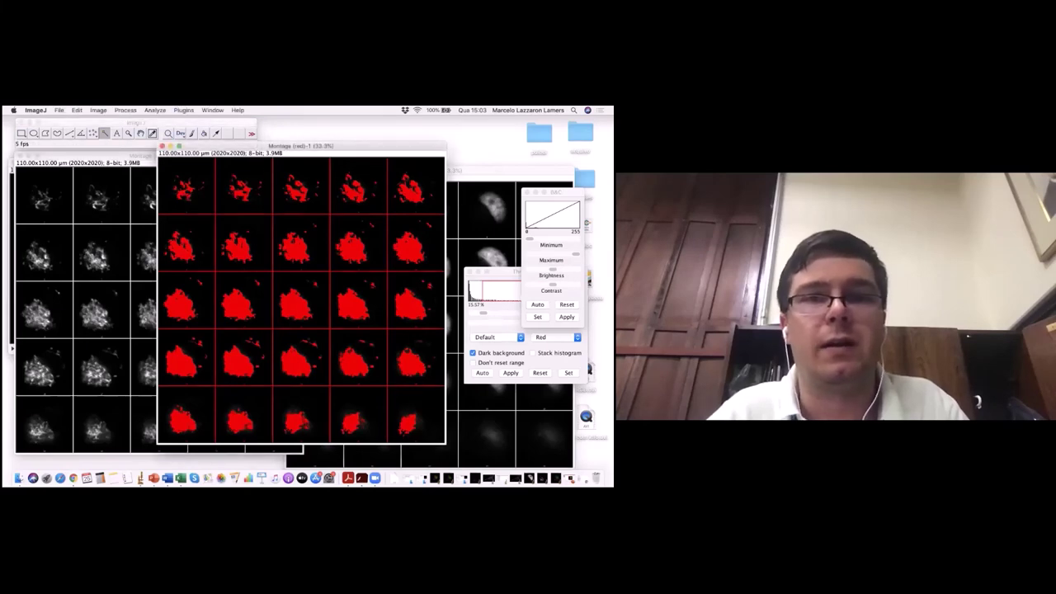
{"action": "left_click_drag", "start_coordinate": [377, 151], "coordinate": [262, 181]}
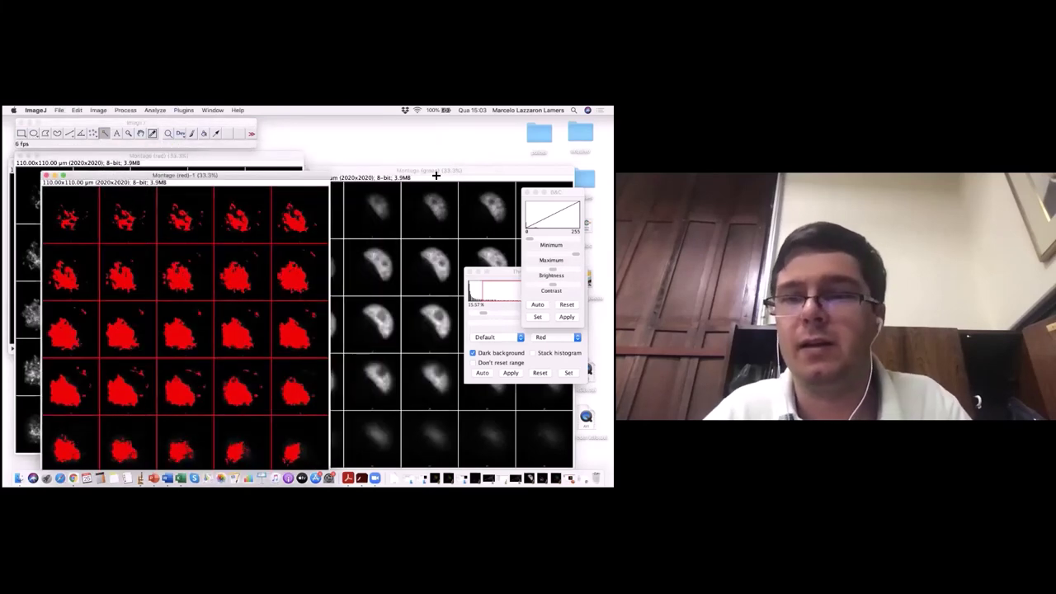
{"action": "left_click", "coordinate": [401, 170]}
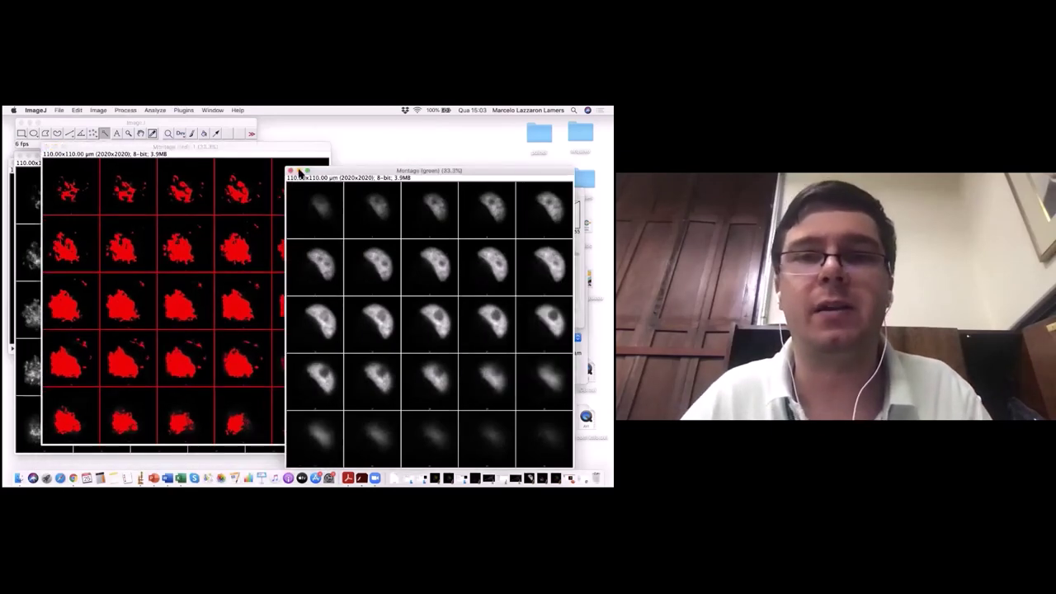
{"action": "left_click", "coordinate": [299, 171]}
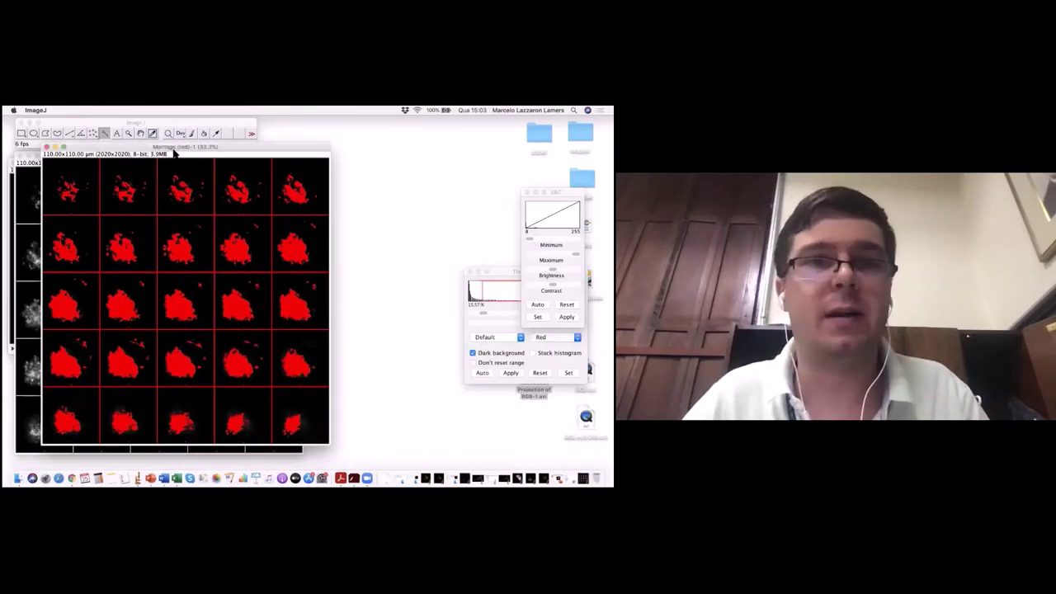
{"action": "left_click_drag", "start_coordinate": [174, 152], "coordinate": [358, 148]}
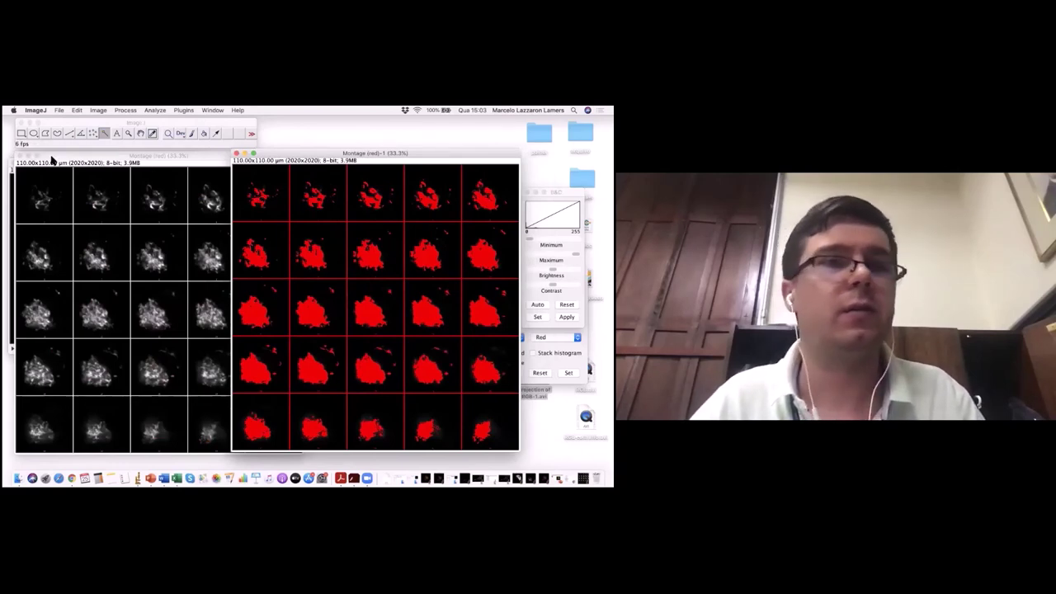
{"action": "left_click", "coordinate": [28, 156]}
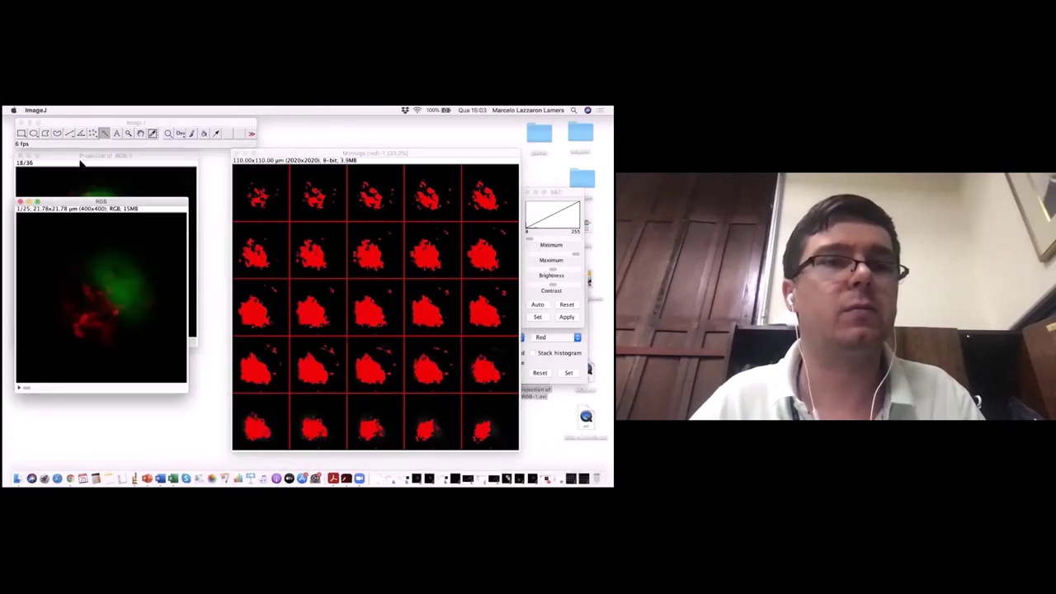
{"action": "left_click", "coordinate": [72, 158]}
{"action": "left_click", "coordinate": [28, 156]}
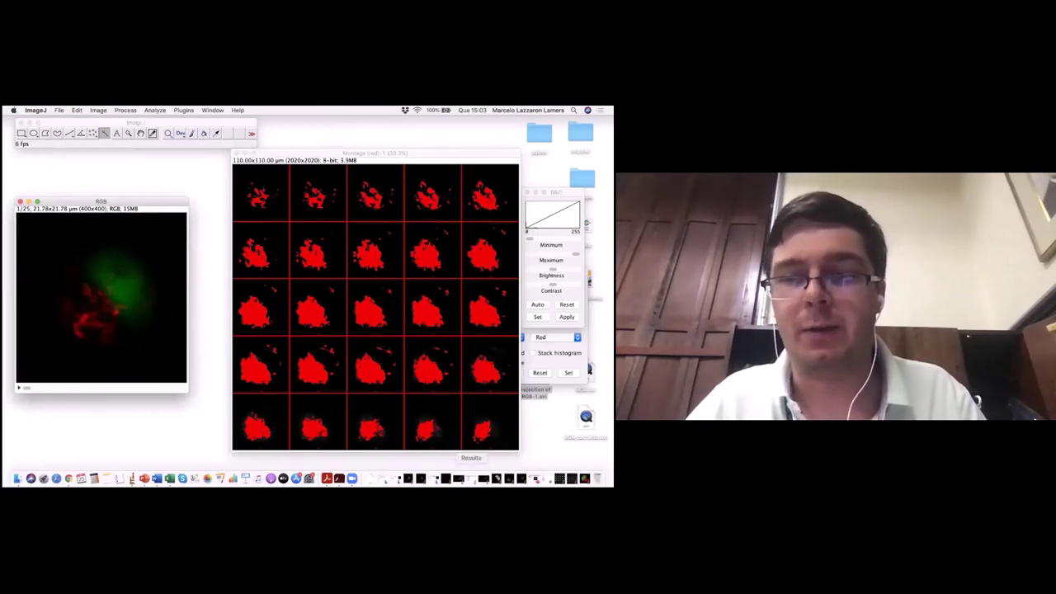
- Restore the Results table and close it without saving the old measurements
{"action": "left_click", "coordinate": [457, 480]}
{"action": "left_click_drag", "start_coordinate": [382, 206], "coordinate": [332, 210]}
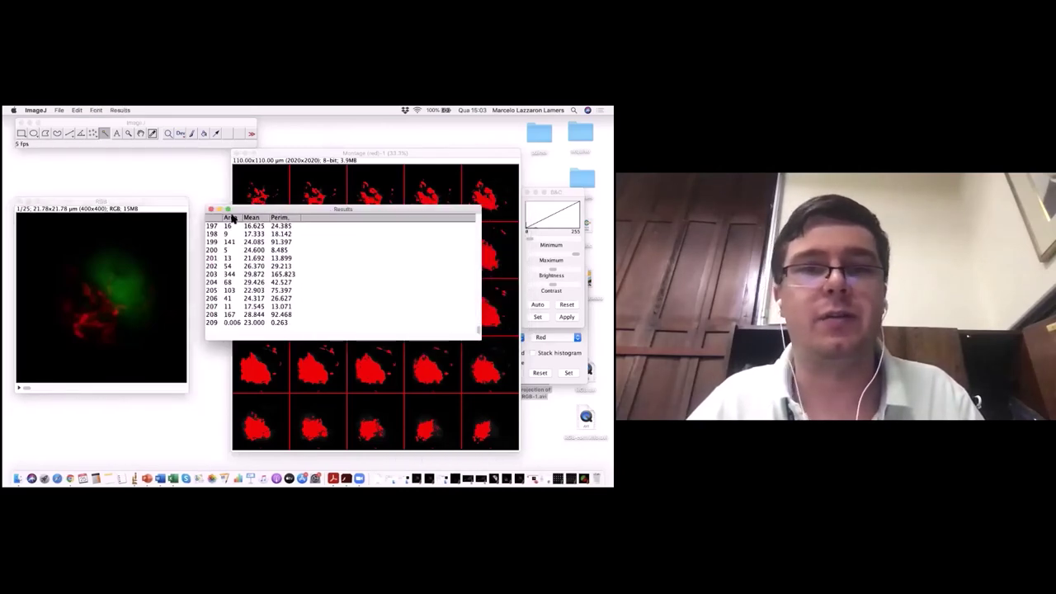
{"action": "left_click", "coordinate": [211, 209]}
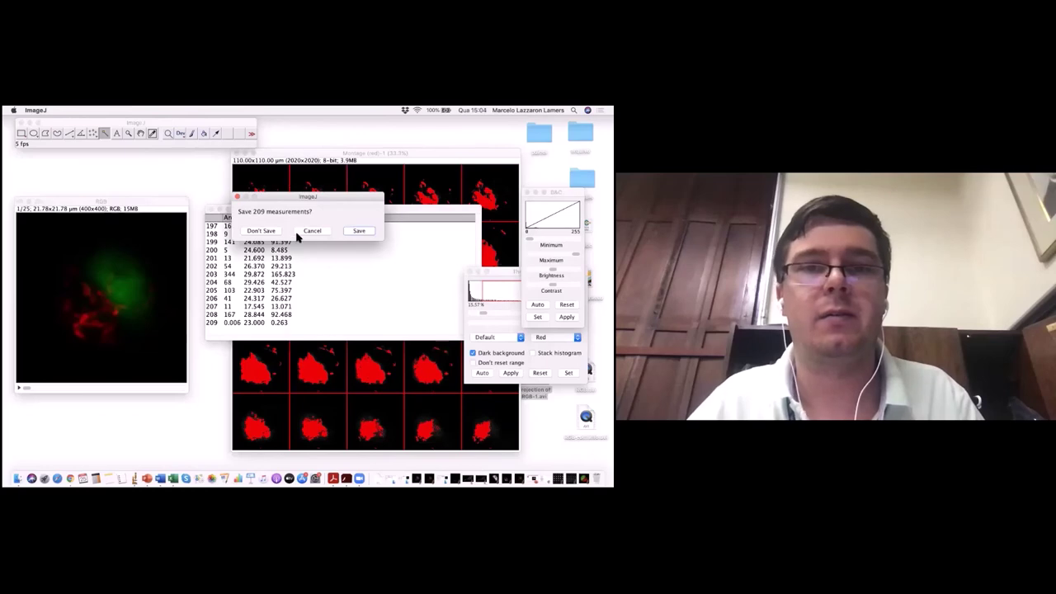
{"action": "left_click", "coordinate": [261, 235]}
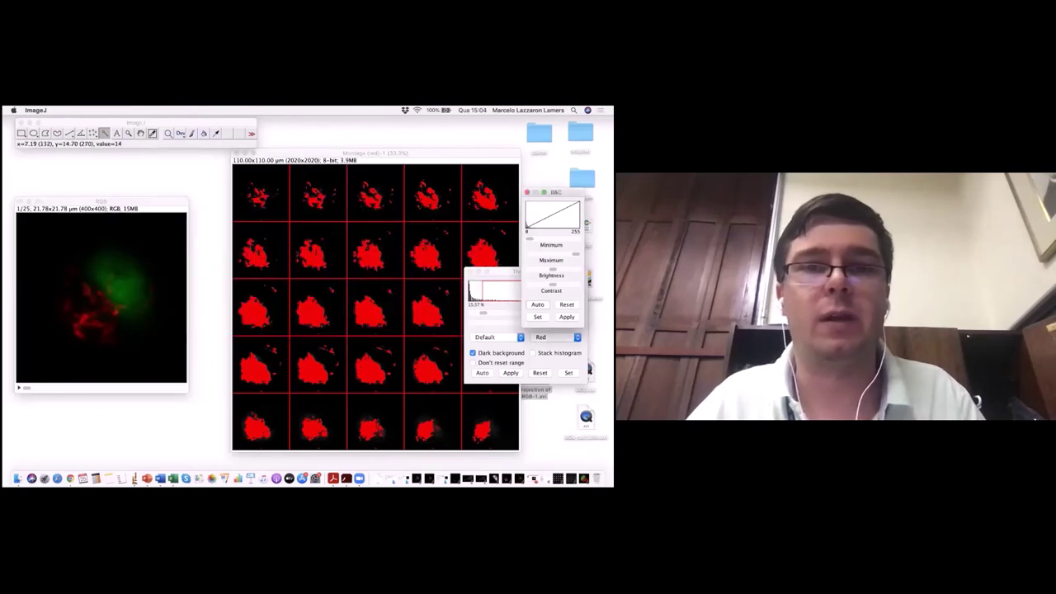
- Select the thresholded structure in the montage's first slice with the Wand and measure its area, mean and perimeter
{"action": "left_click", "coordinate": [260, 203]}
{"action": "left_click", "coordinate": [259, 197]}
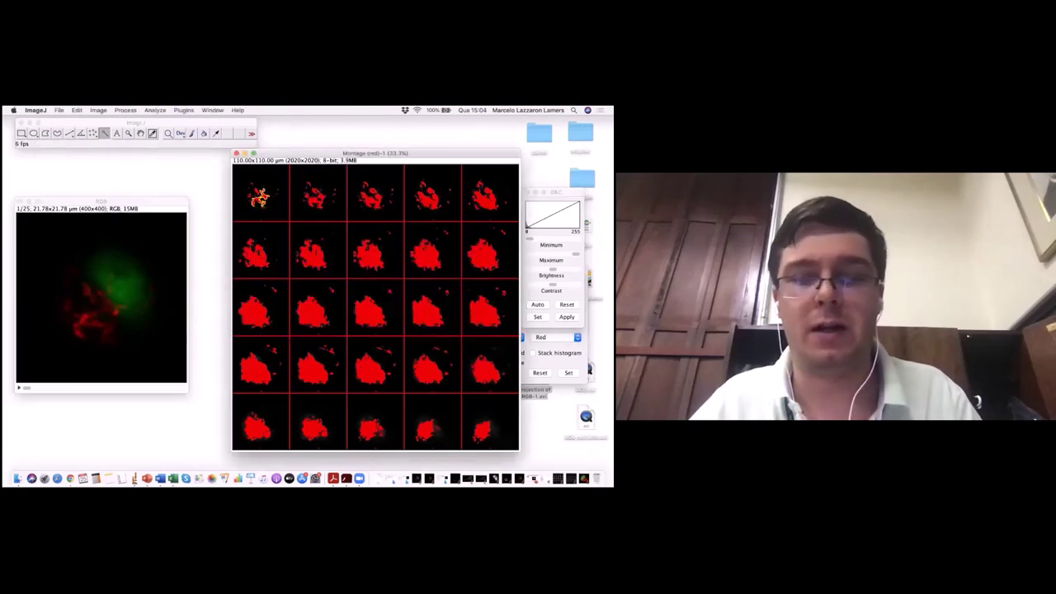
{"action": "key", "text": "super+m"}
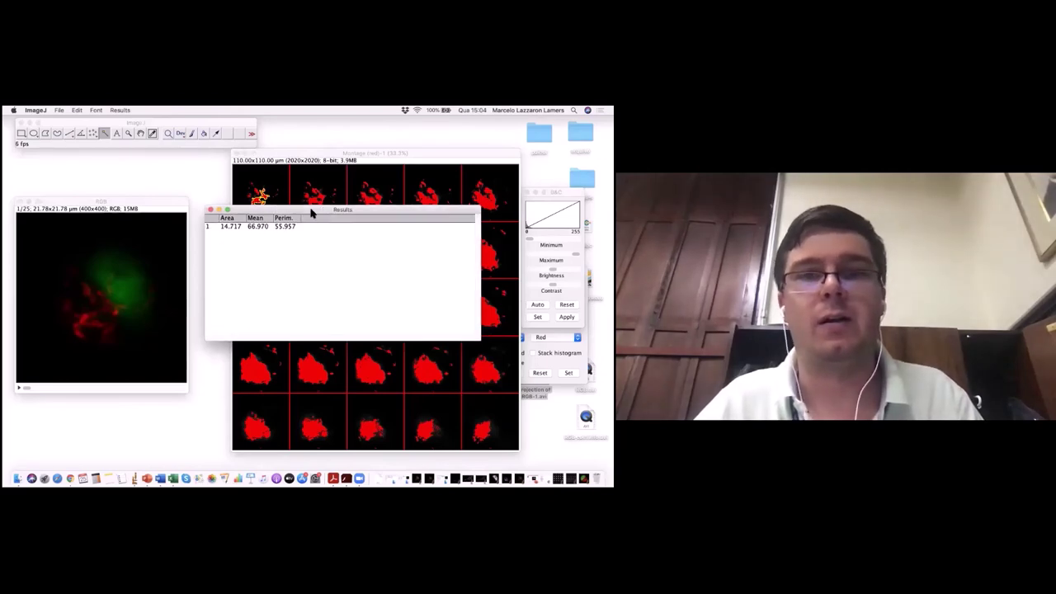
- Move the Results table clear of the thresholded montage and measure the Wand-selected structures in its second and third slices
{"action": "left_click_drag", "start_coordinate": [306, 212], "coordinate": [137, 228]}
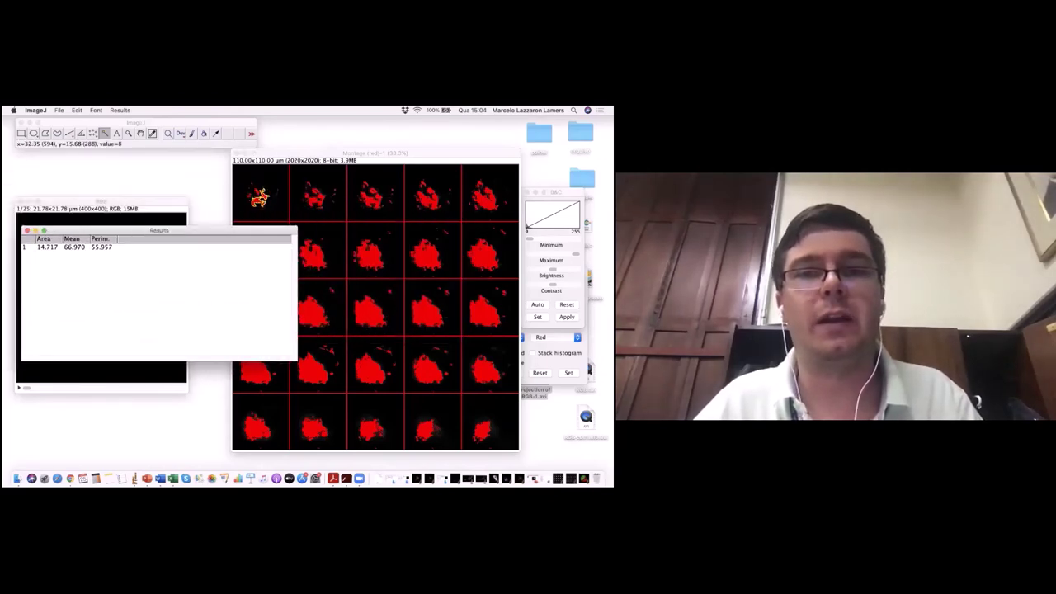
{"action": "left_click", "coordinate": [319, 204]}
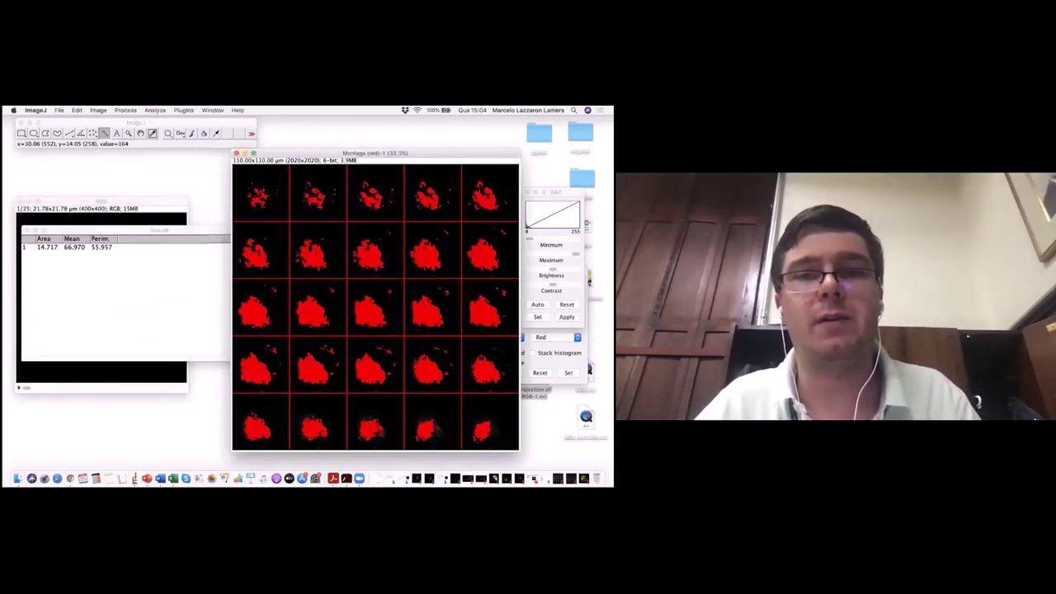
{"action": "left_click", "coordinate": [316, 199]}
{"action": "key", "text": "ctrl+m"}
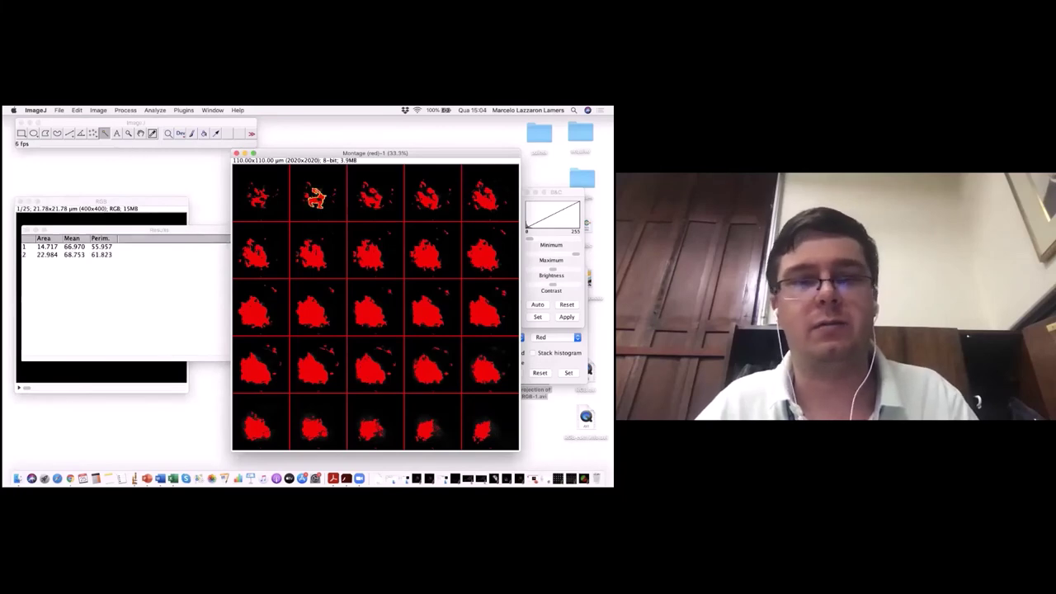
{"action": "left_click", "coordinate": [371, 198]}
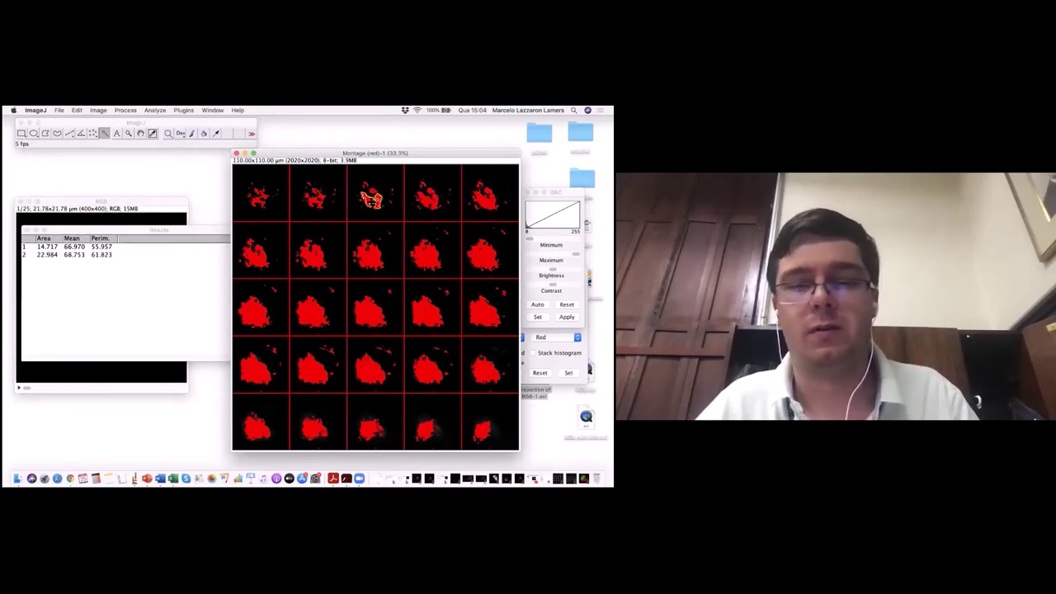
{"action": "key", "text": "ctrl+m"}
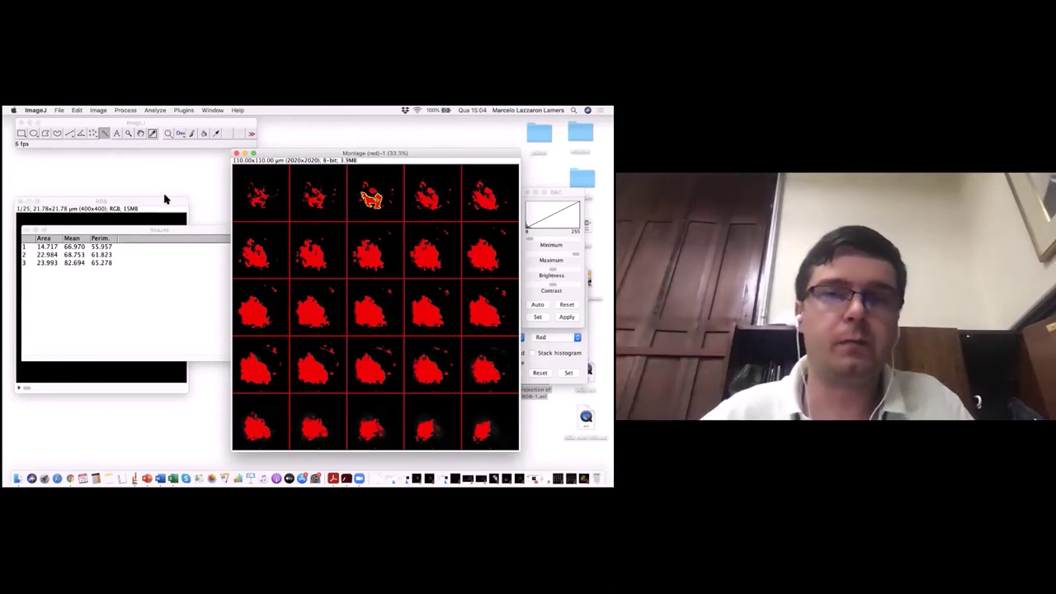
- Open the Image Calculator and examine which open images can be chosen as the first operand
{"action": "left_click", "coordinate": [100, 112]}
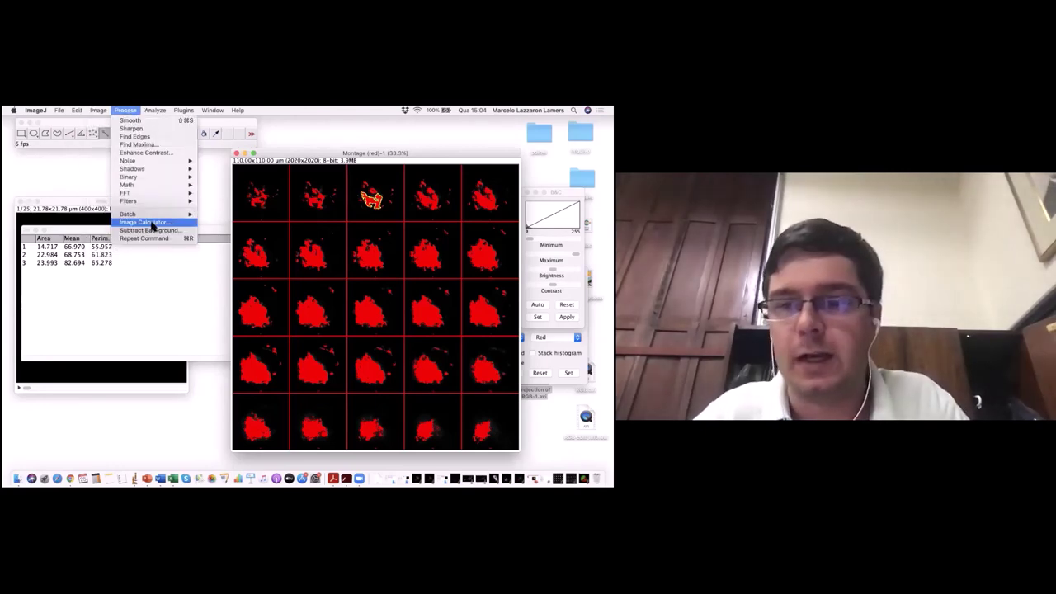
{"action": "left_click", "coordinate": [151, 224]}
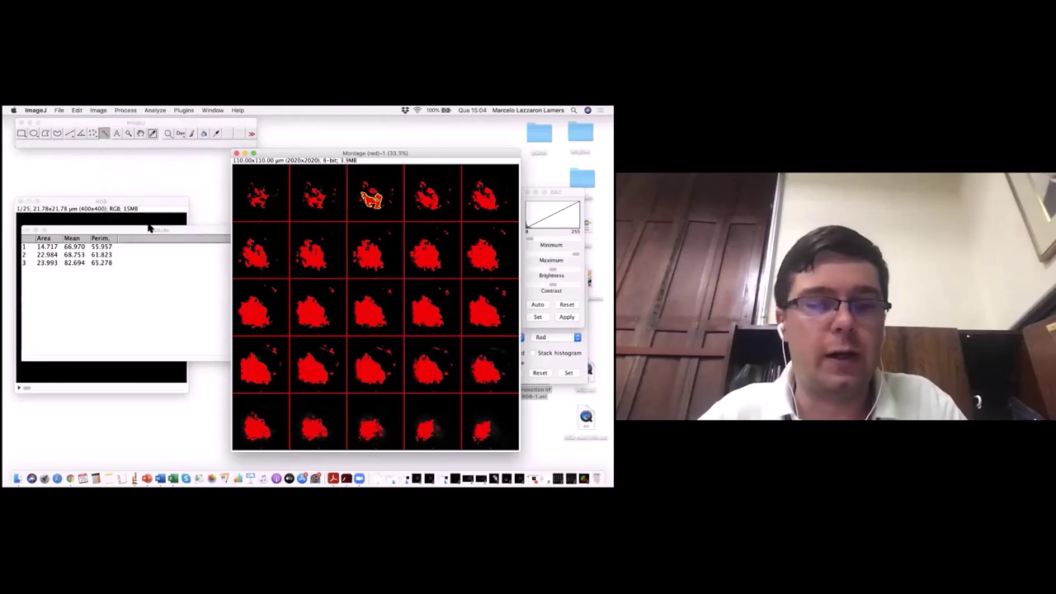
{"action": "left_click", "coordinate": [322, 199]}
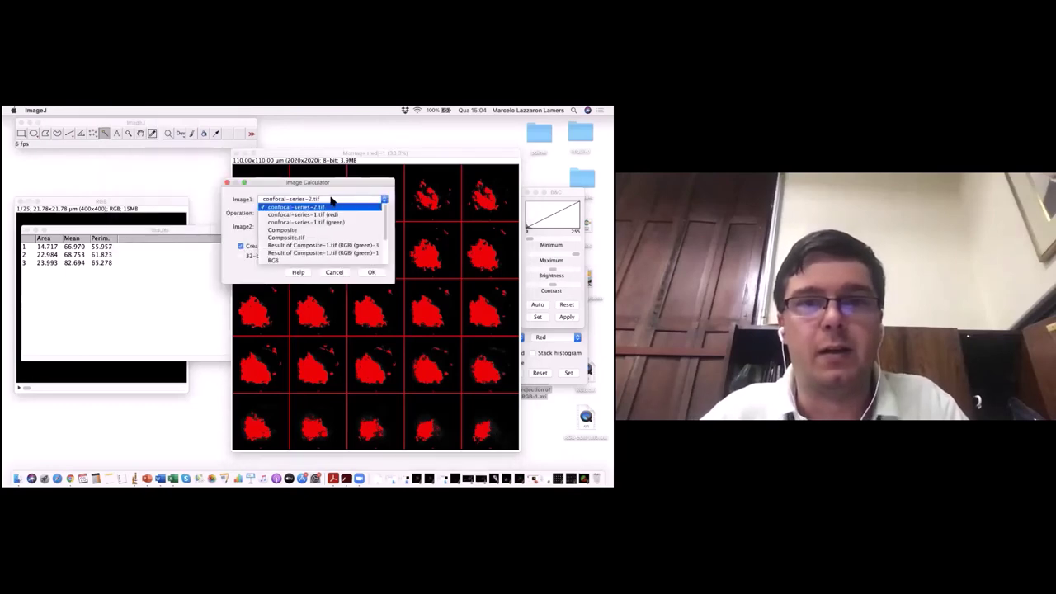
{"action": "left_click", "coordinate": [324, 201]}
{"action": "left_click", "coordinate": [304, 201]}
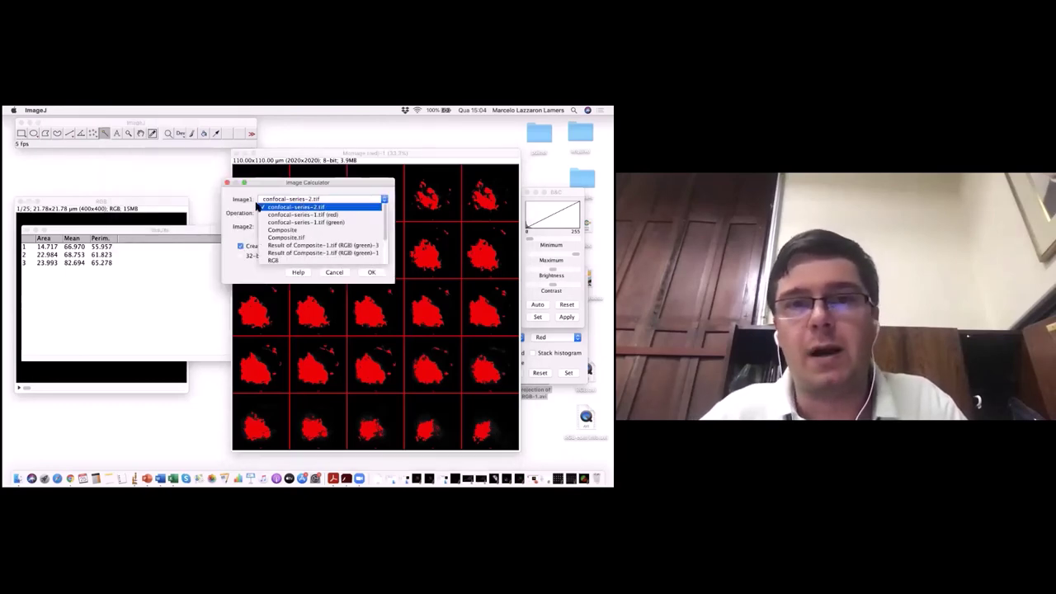
{"action": "left_click", "coordinate": [258, 208]}
- Review the Image Calculator's available operations, trying Difference as the choice, and cancel the dialog without calculating
{"action": "left_click", "coordinate": [308, 216]}
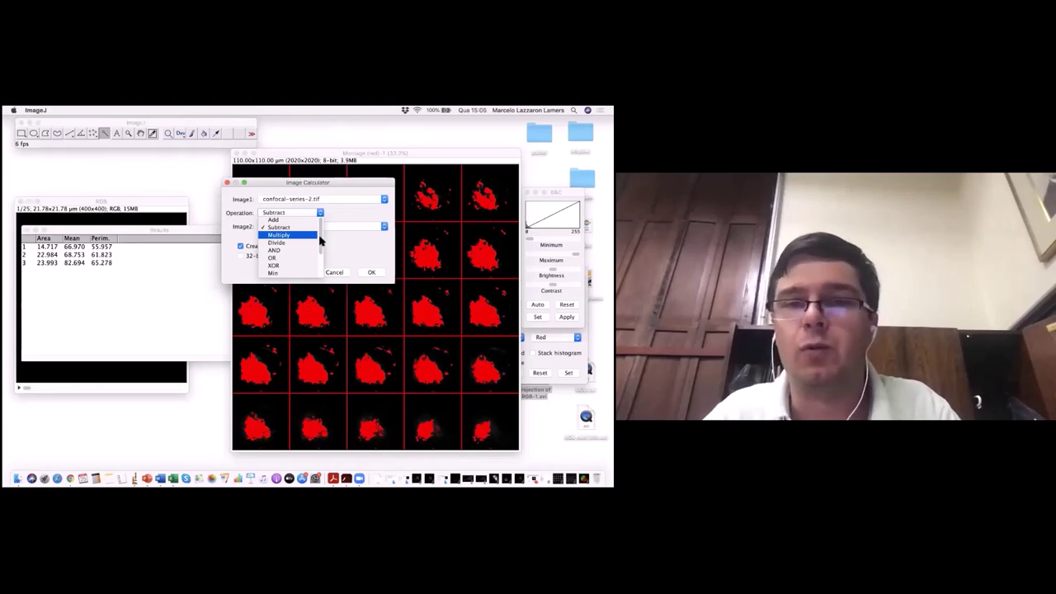
{"action": "scroll", "coordinate": [321, 240], "scroll_direction": "down", "scroll_amount": 3}
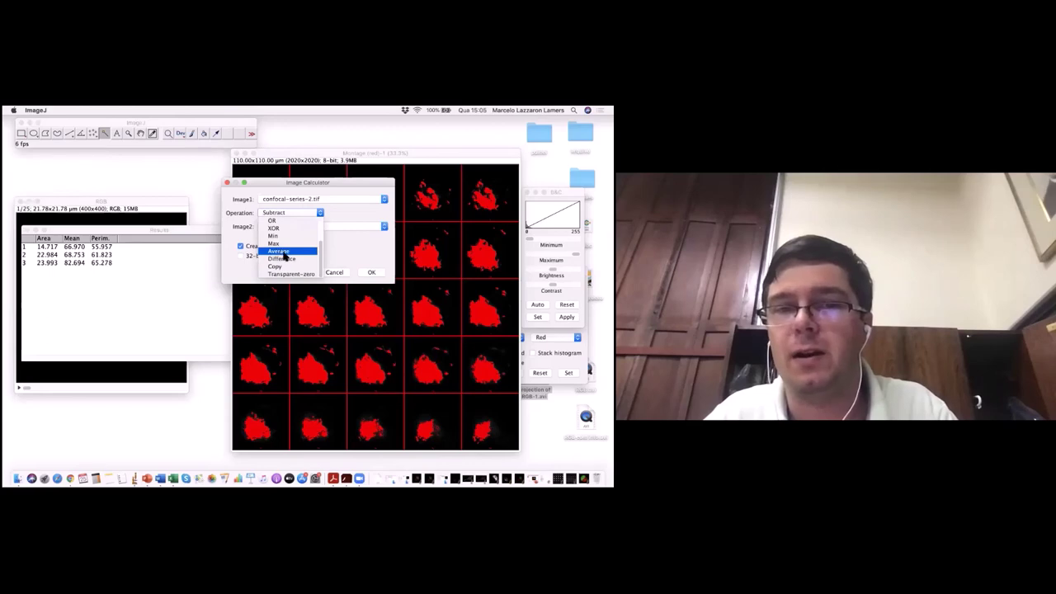
{"action": "scroll", "coordinate": [320, 252], "scroll_direction": "up", "scroll_amount": 1}
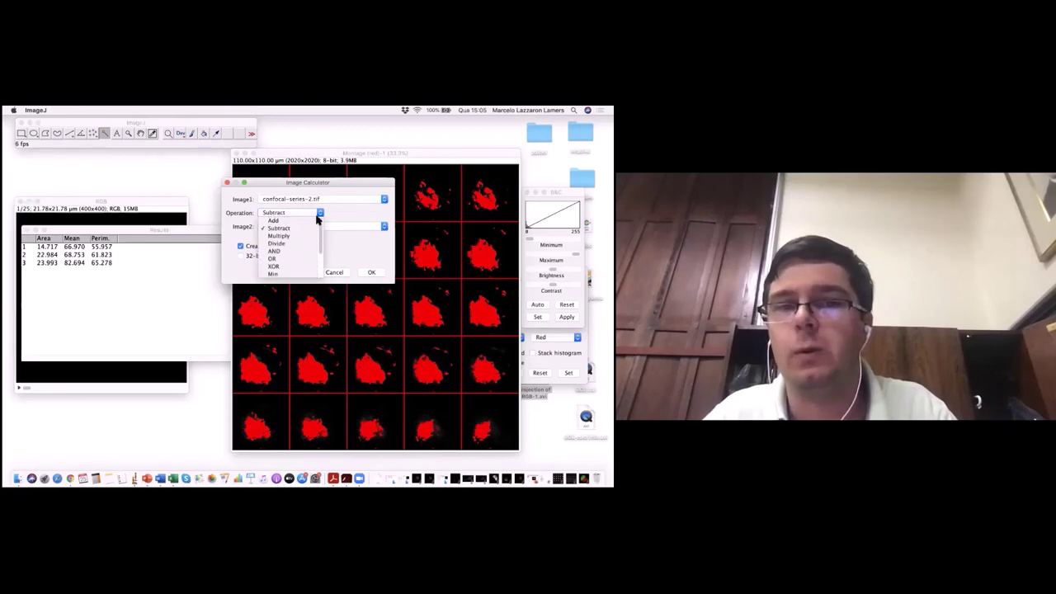
{"action": "left_click", "coordinate": [282, 262]}
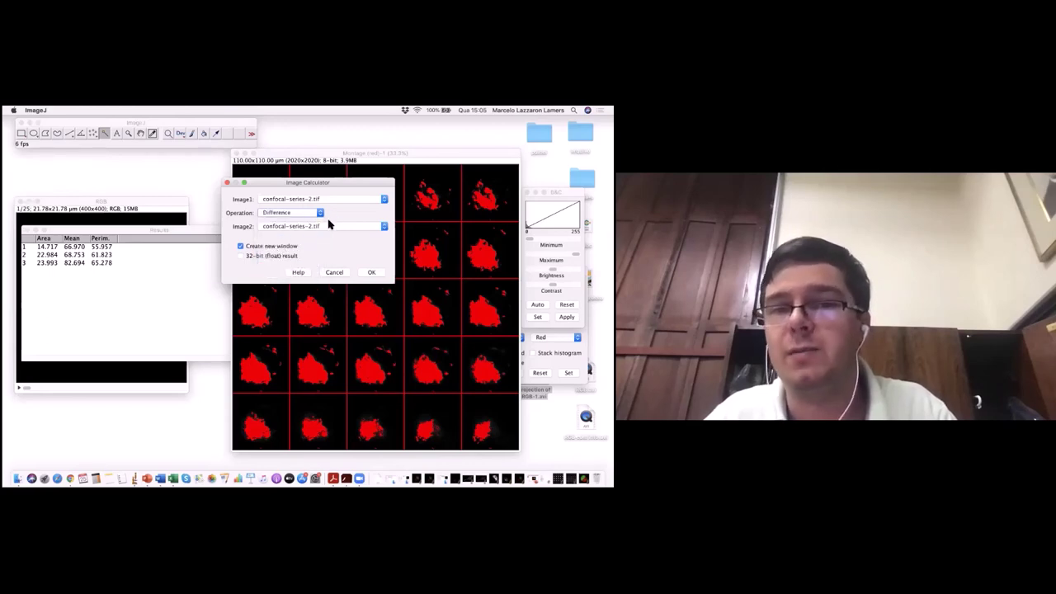
{"action": "left_click", "coordinate": [321, 214]}
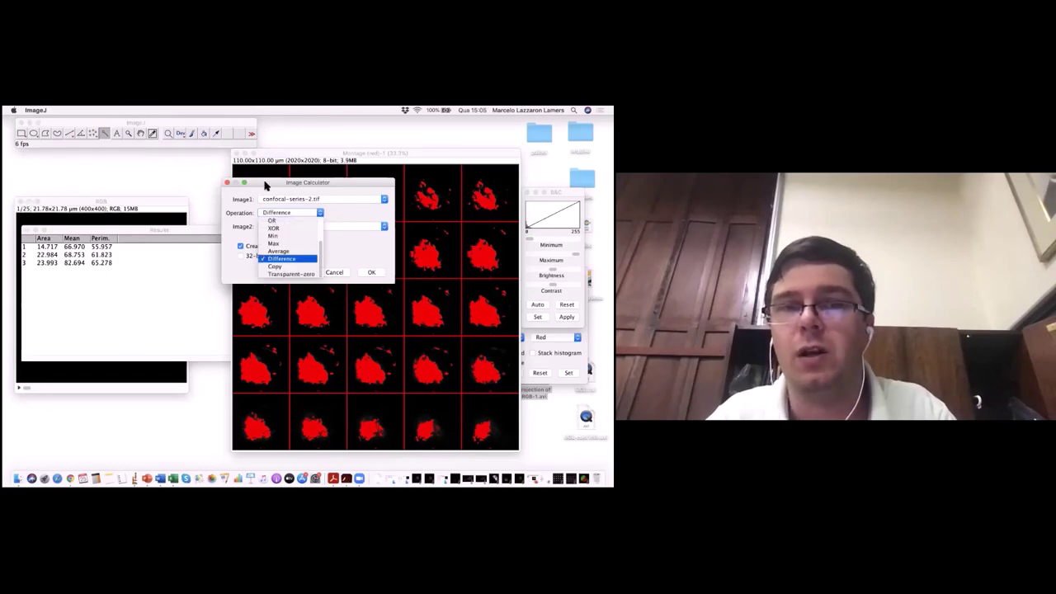
{"action": "left_click", "coordinate": [338, 273]}
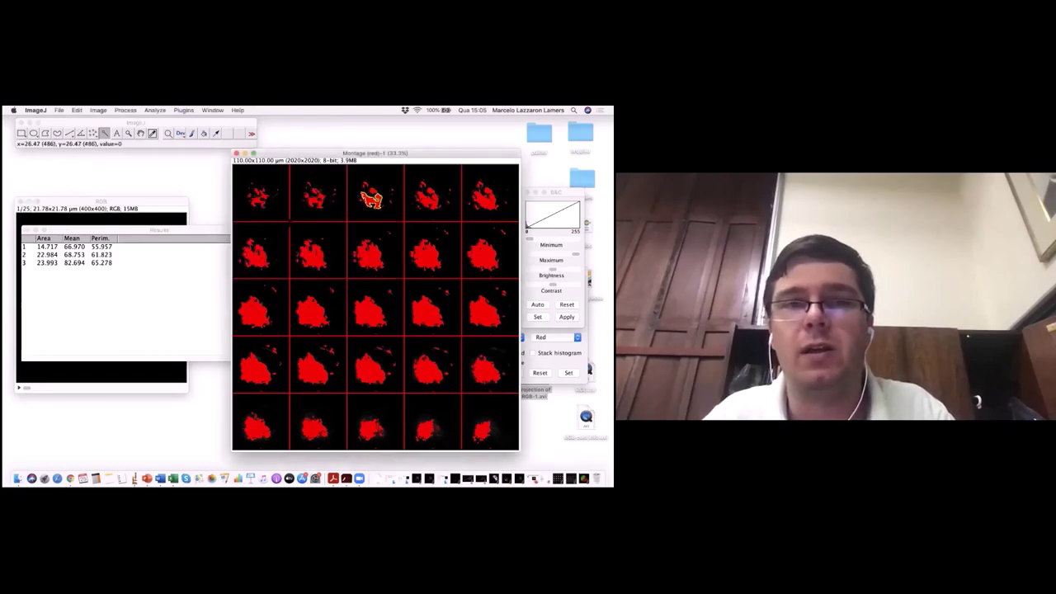
- Bring the Projection of RGB-1 window back into view and play its rotation animation
{"action": "left_click", "coordinate": [99, 110]}
{"action": "mouse_move", "coordinate": [126, 110]}
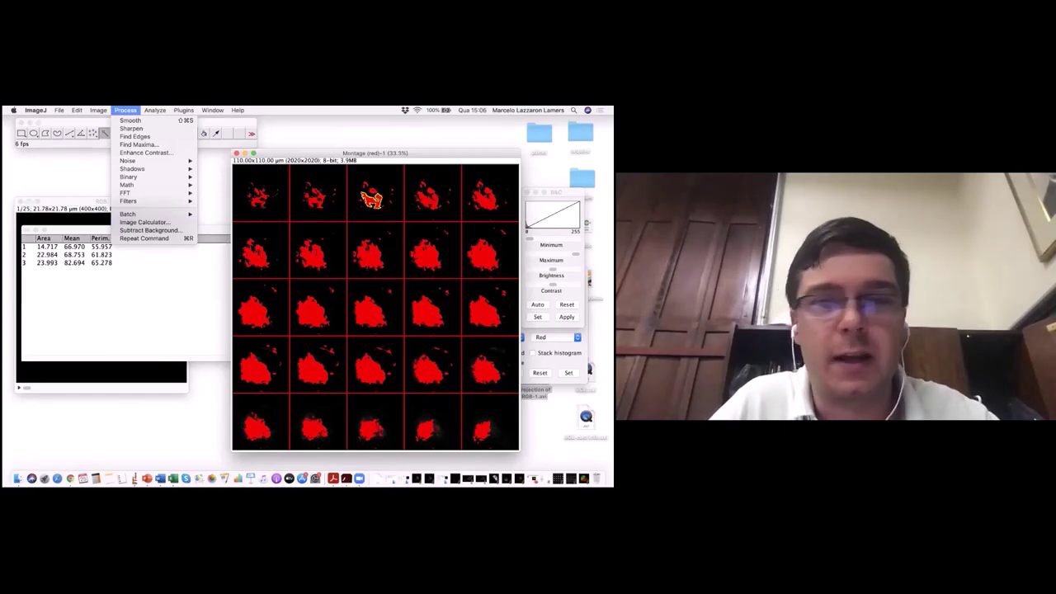
{"action": "left_click", "coordinate": [36, 354]}
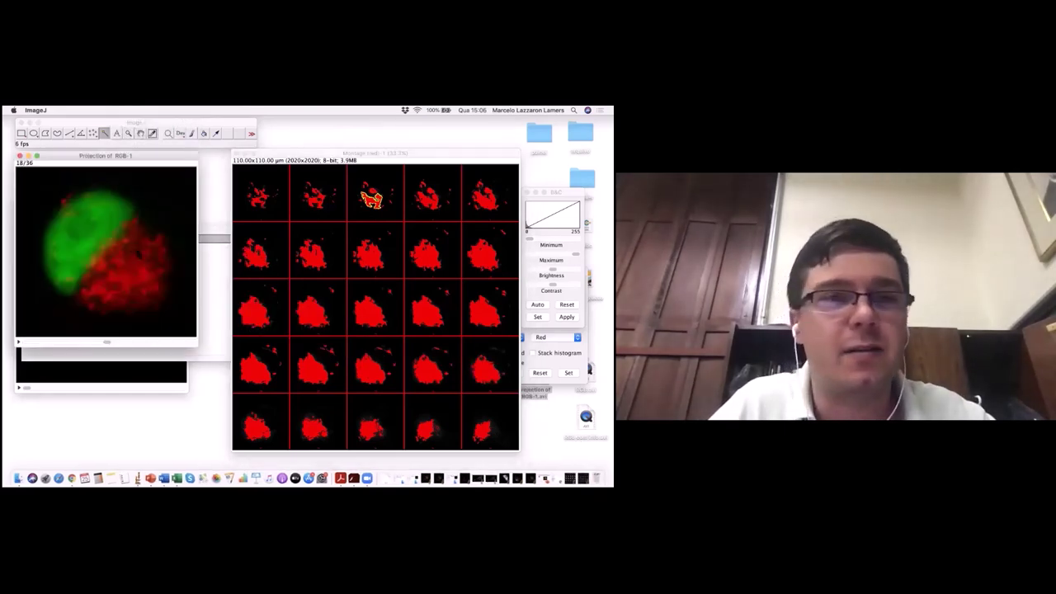
{"action": "left_click", "coordinate": [19, 341]}
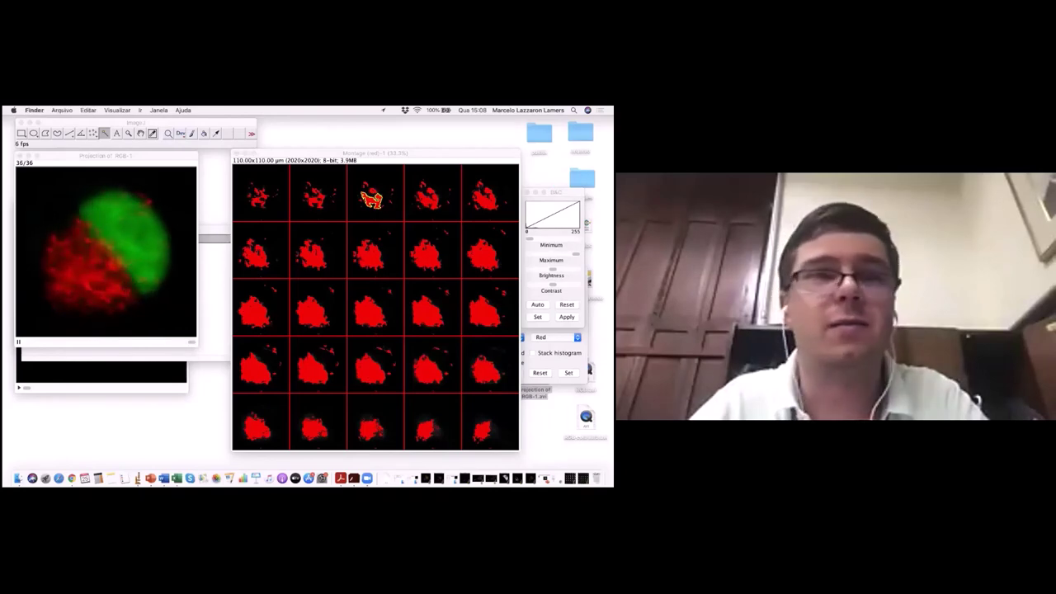
- Close the thresholded red montage and display the image convite congresso.png, positioning its window just below the toolbar
{"action": "left_click", "coordinate": [439, 157]}
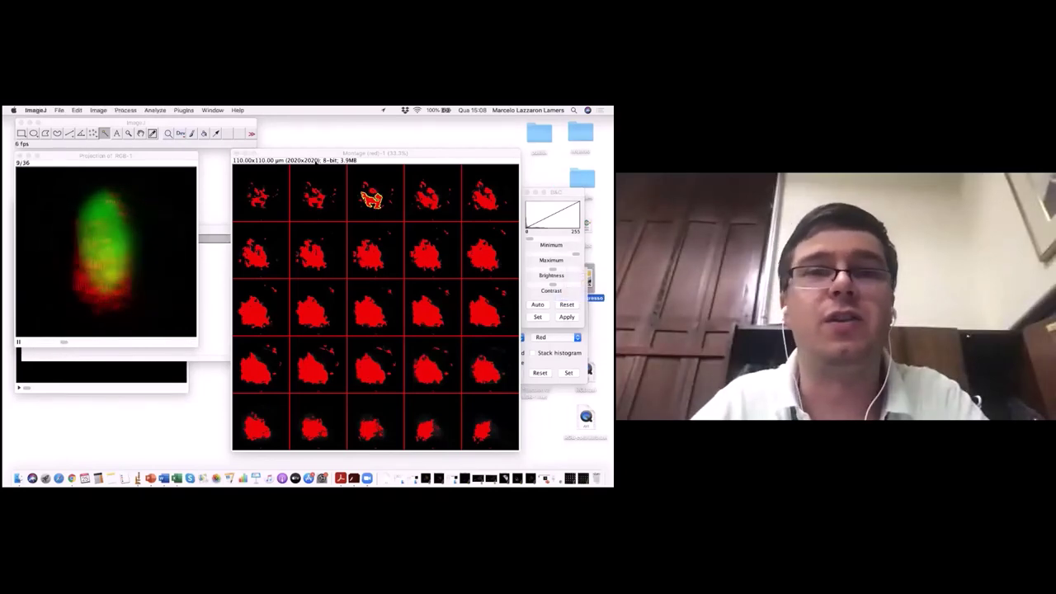
{"action": "key", "text": "super+w"}
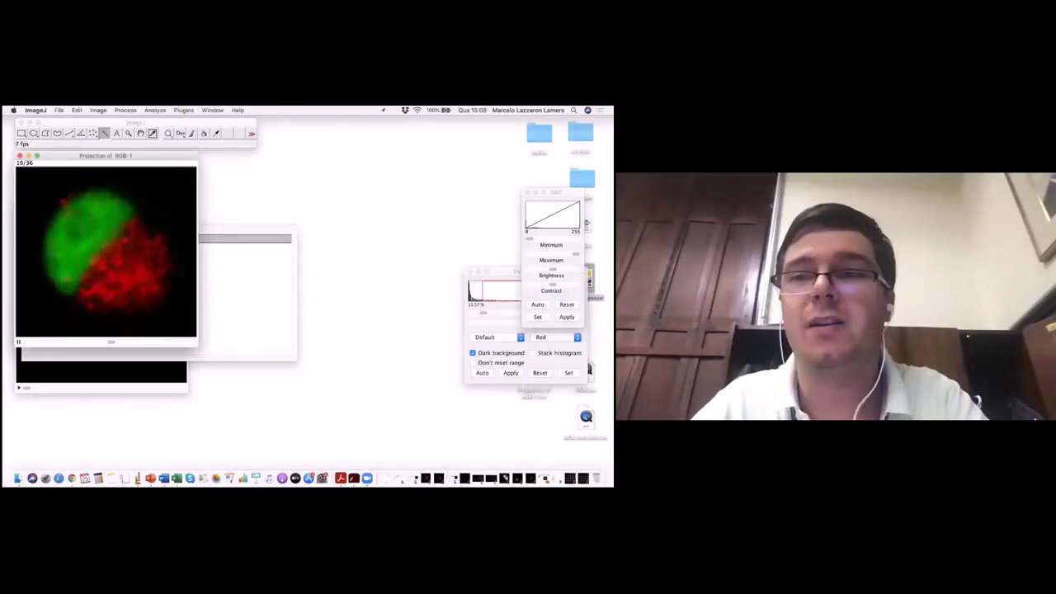
{"action": "left_click", "coordinate": [126, 152]}
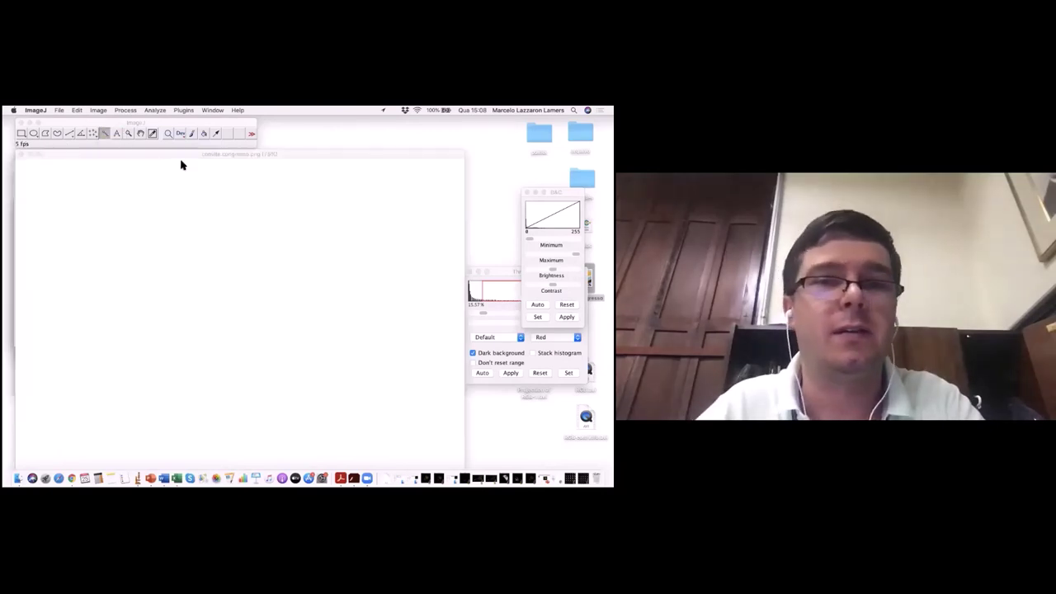
{"action": "left_click_drag", "start_coordinate": [302, 157], "coordinate": [293, 138]}
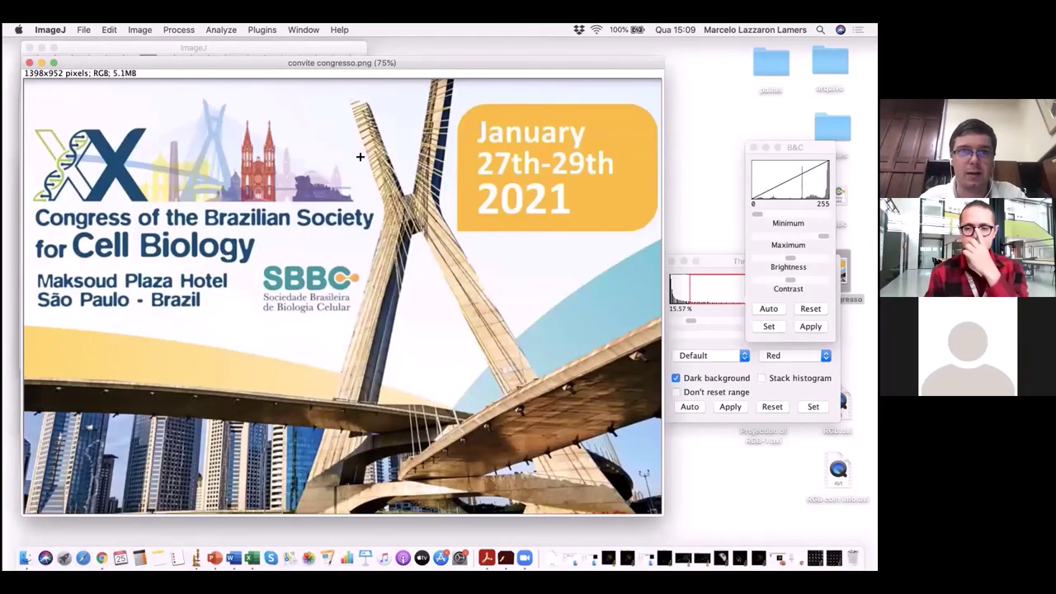
- Switch to the browser by restoring its minimized window with the ImageJ Plugins page
{"action": "left_click", "coordinate": [798, 558]}
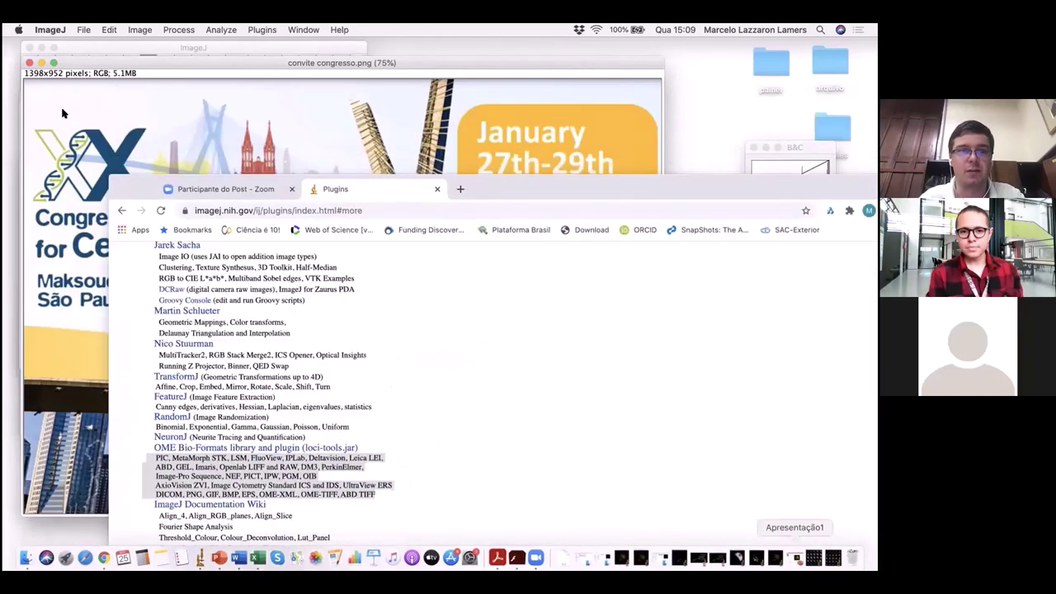